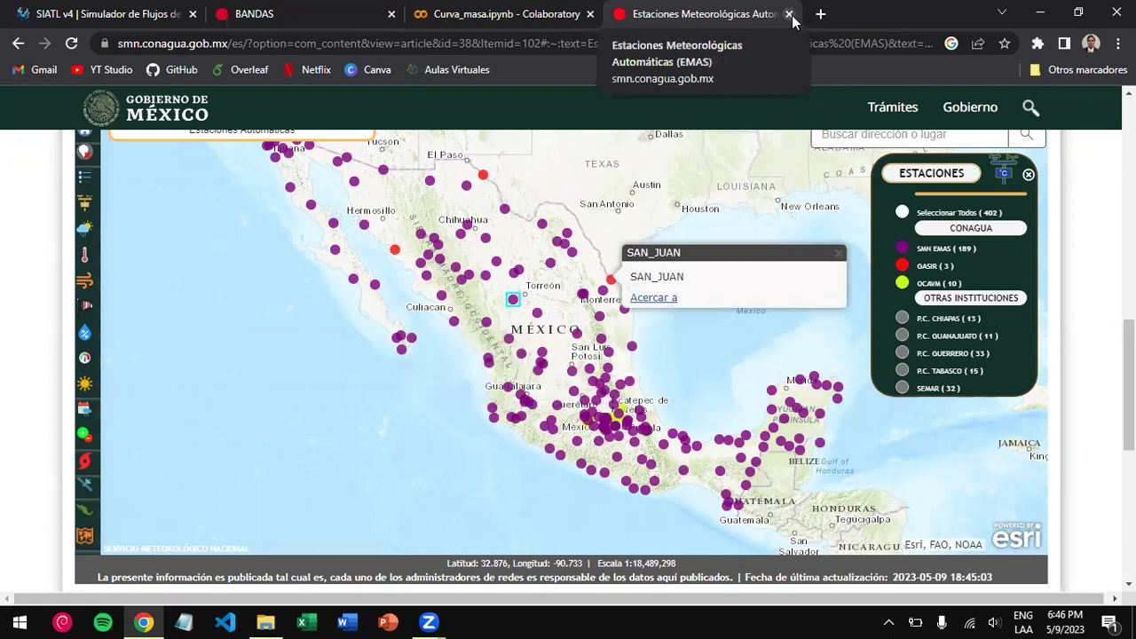
- Close the Estaciones Meteorológicas Automáticas page and review the catalogue and database links on the BANDAS page
click(789, 14)
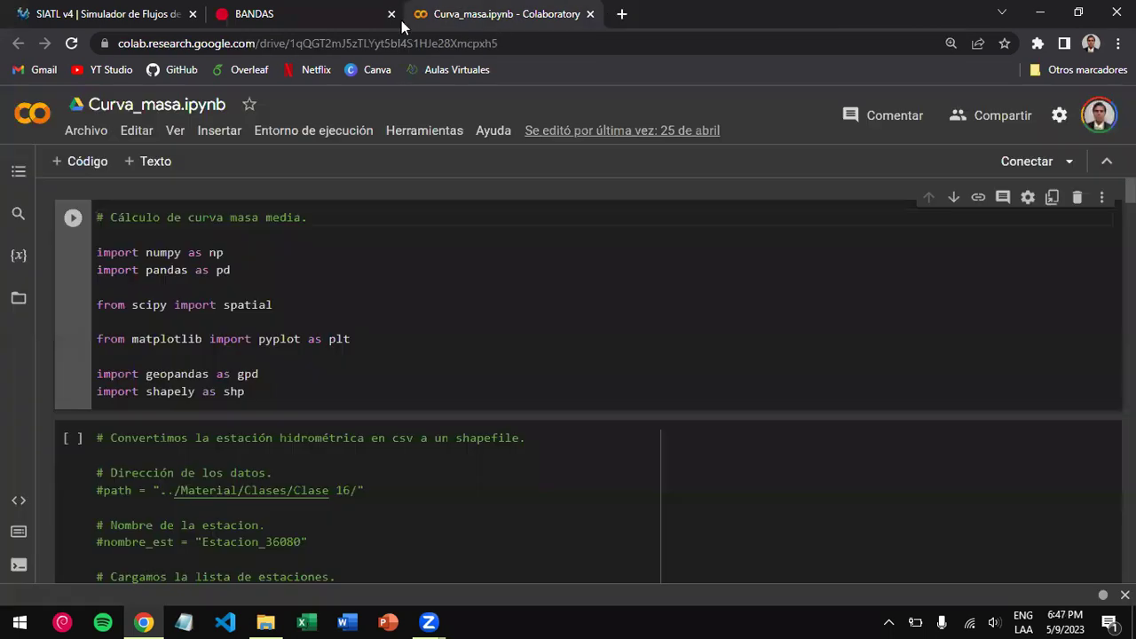
click(336, 20)
scroll(414, 384, down, 3)
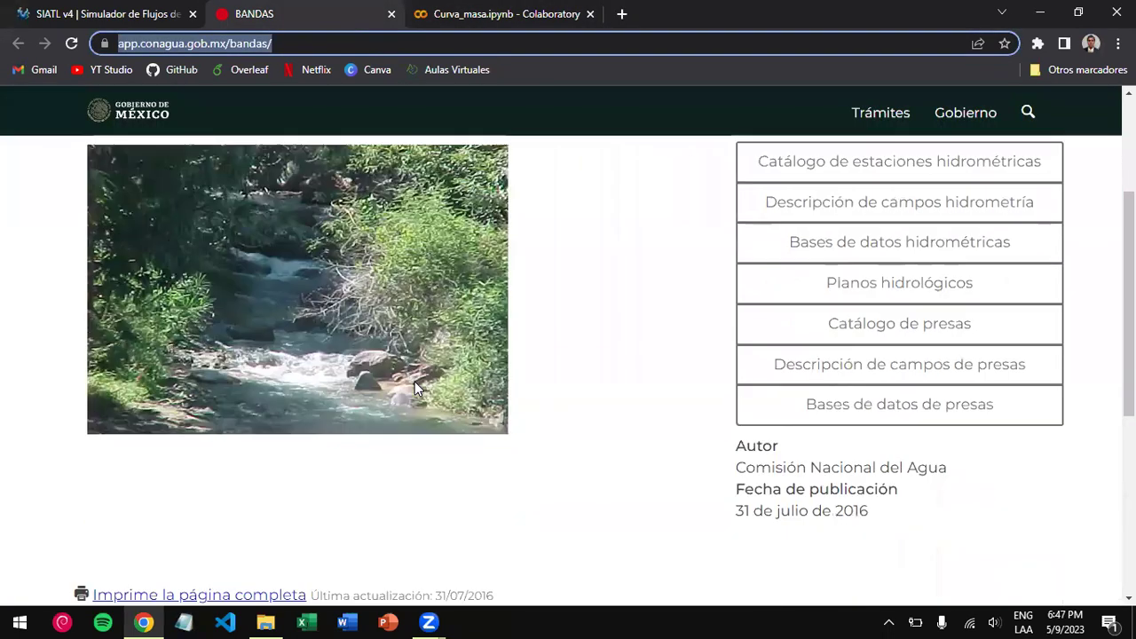
scroll(414, 383, down, 5)
scroll(414, 382, up, 8)
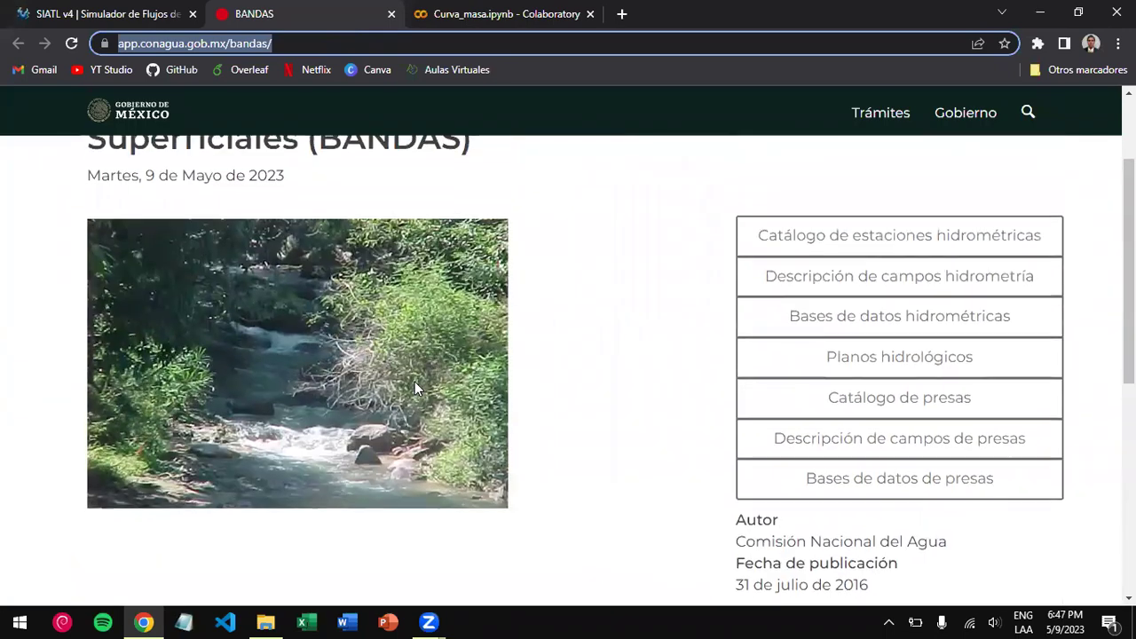
scroll(414, 382, down, 1)
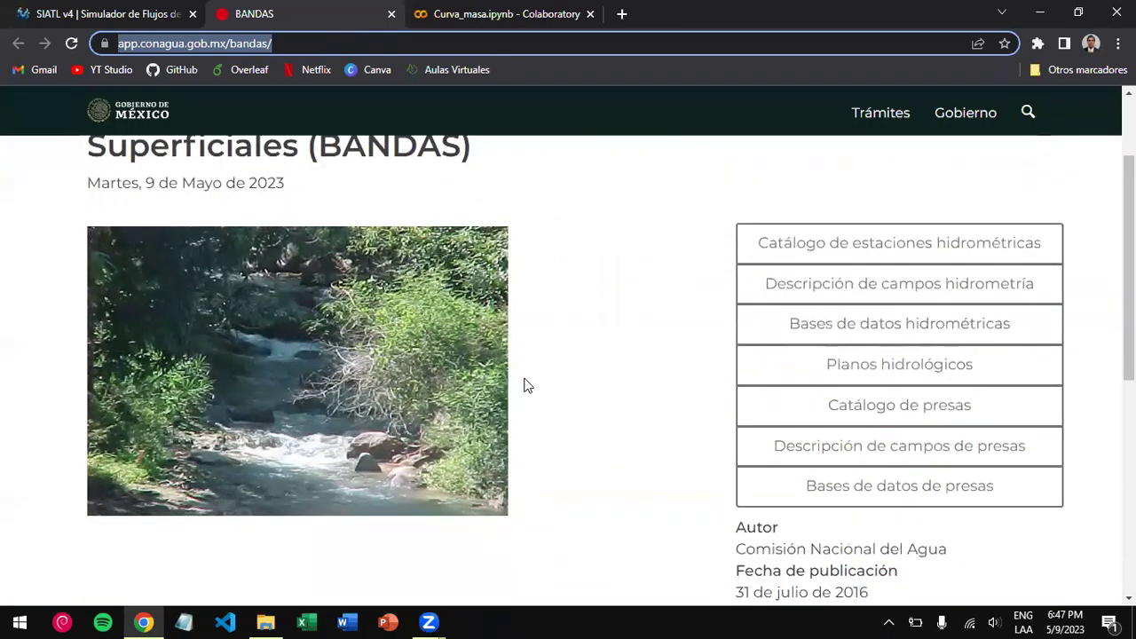
scroll(644, 400, down, 1)
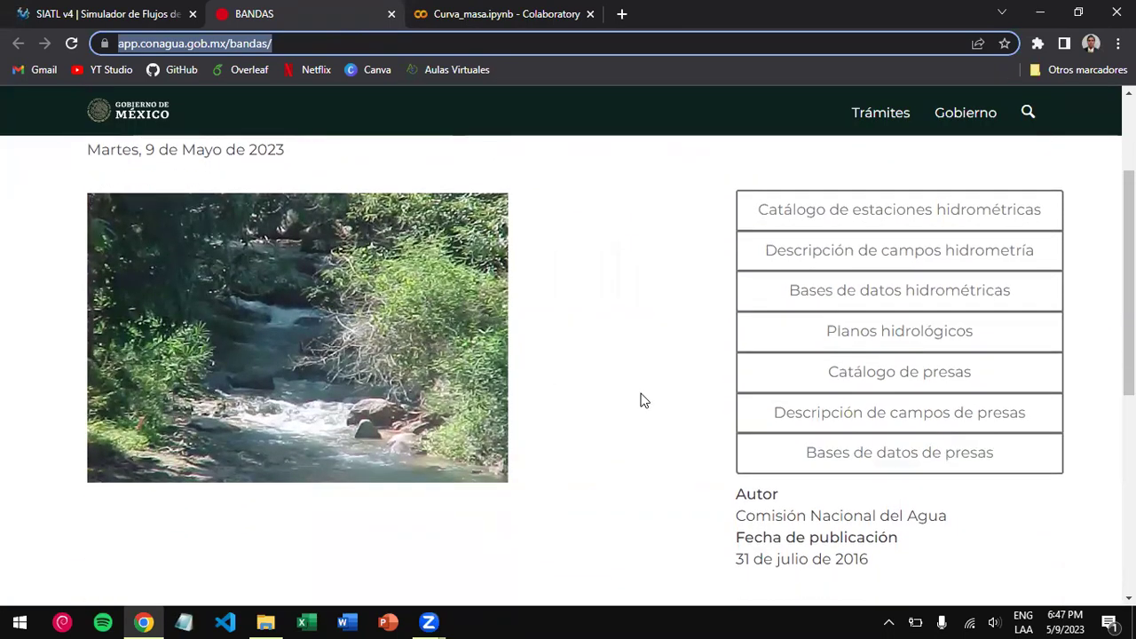
scroll(643, 401, up, 2)
scroll(643, 401, down, 1)
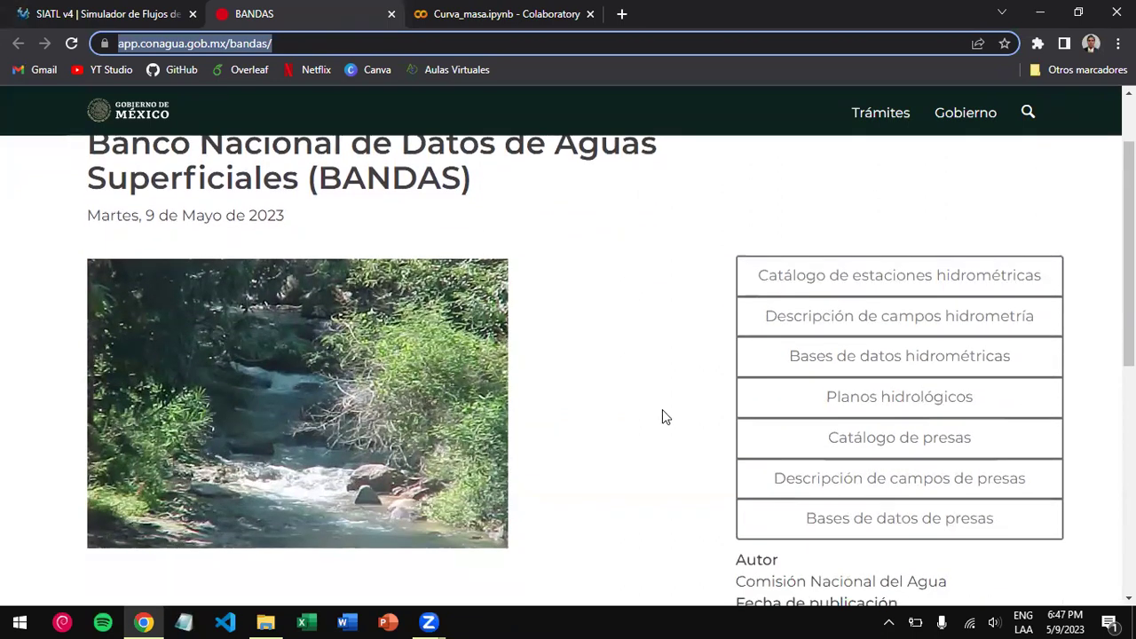
scroll(662, 413, down, 1)
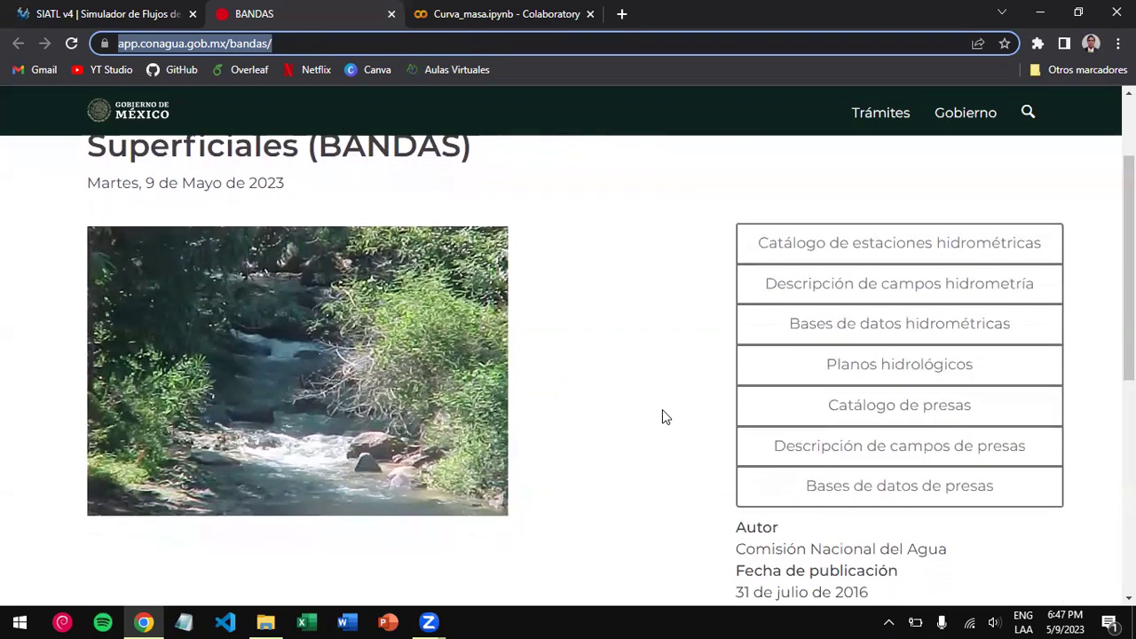
- Copy the link address of the Bases de datos hidrométricas entry
right_click(817, 245)
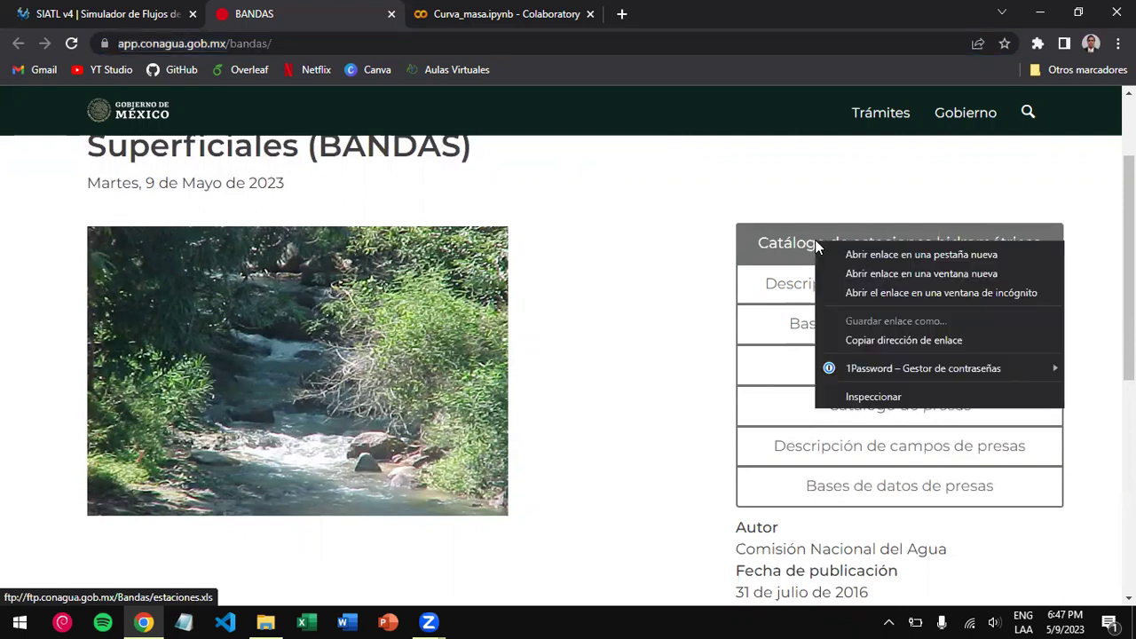
click(717, 331)
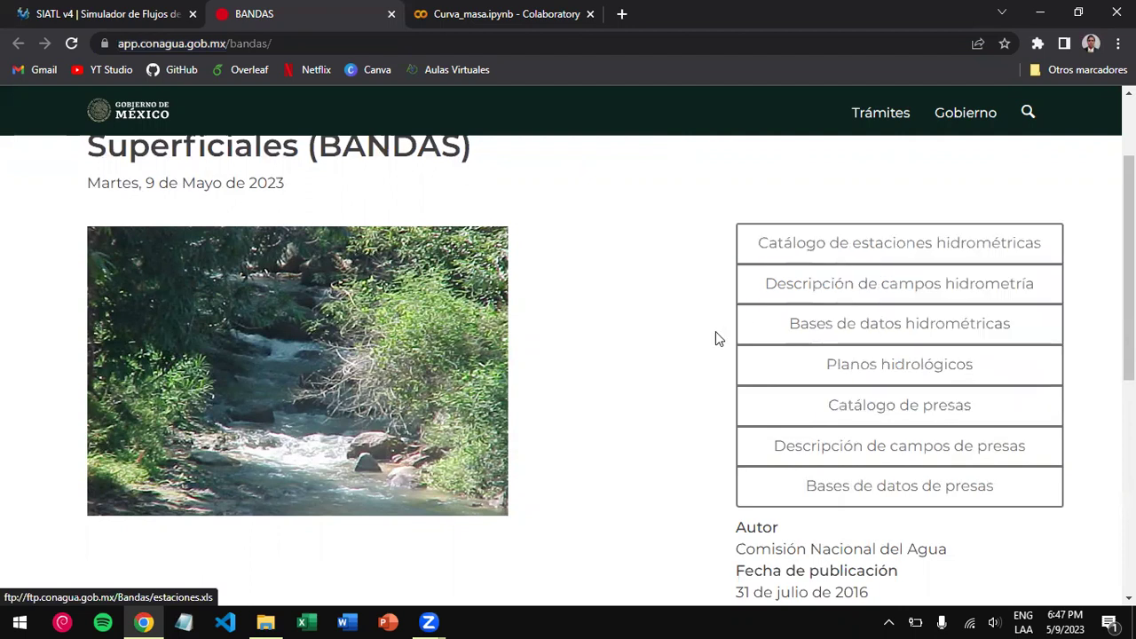
right_click(867, 313)
click(905, 409)
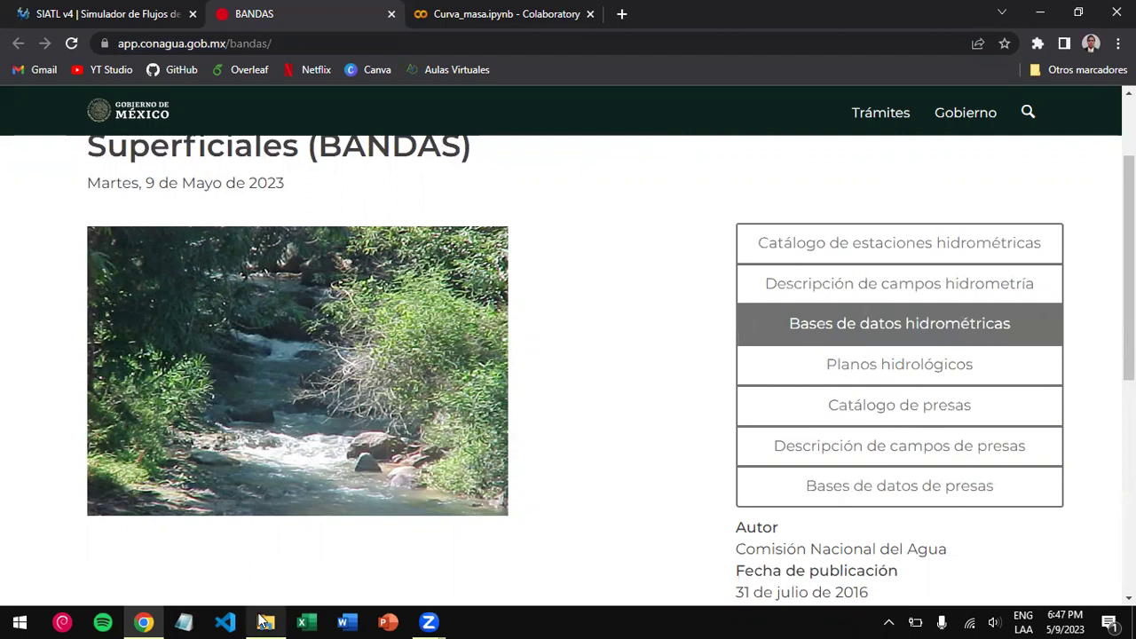
- Switch to File Explorer, open ftp://ftp.conagua.gob.mx/Bandas/Bases_Datos_Bandas, and go up to its parent Bandas folder
click(264, 621)
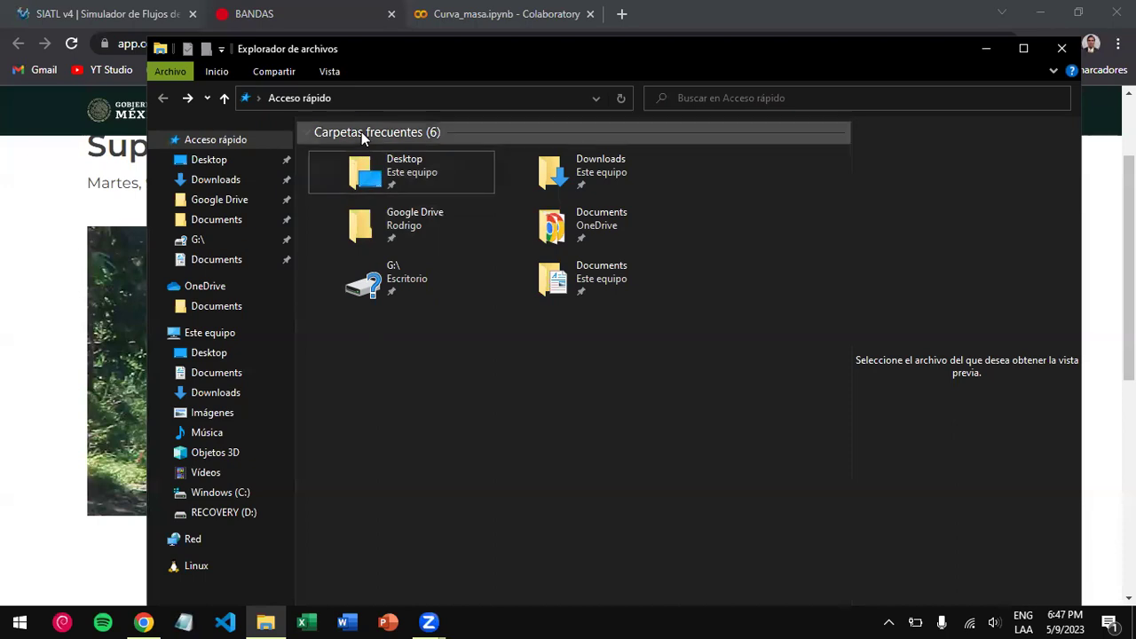
click(361, 99)
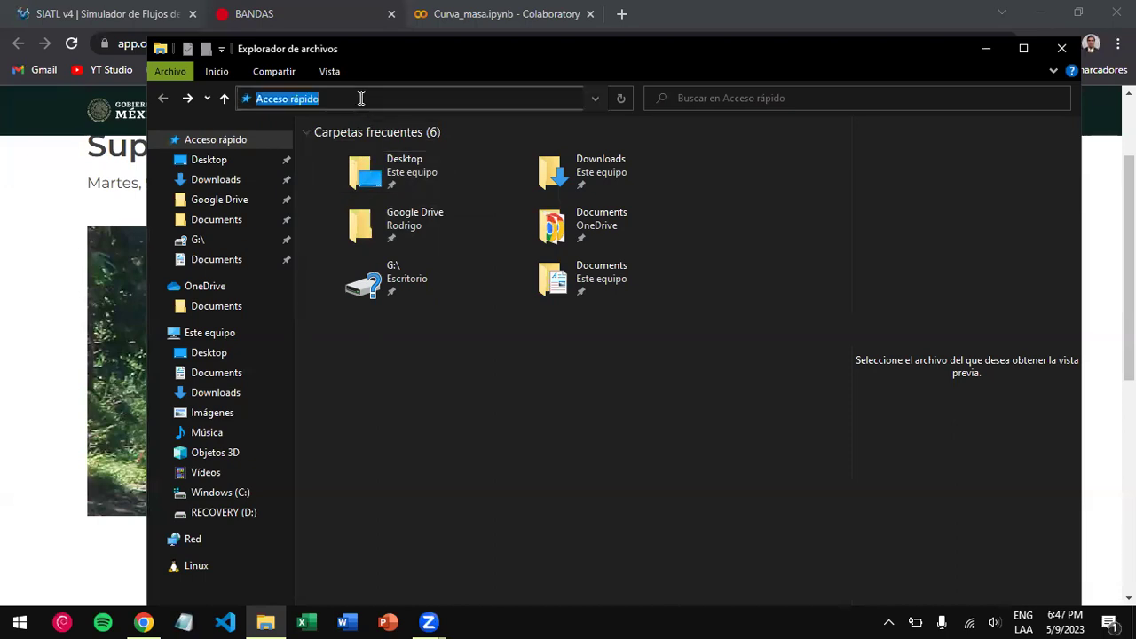
text(ftp://ftp.conagua.gob.mx/Bandas/Bases_Datos_Bandas)
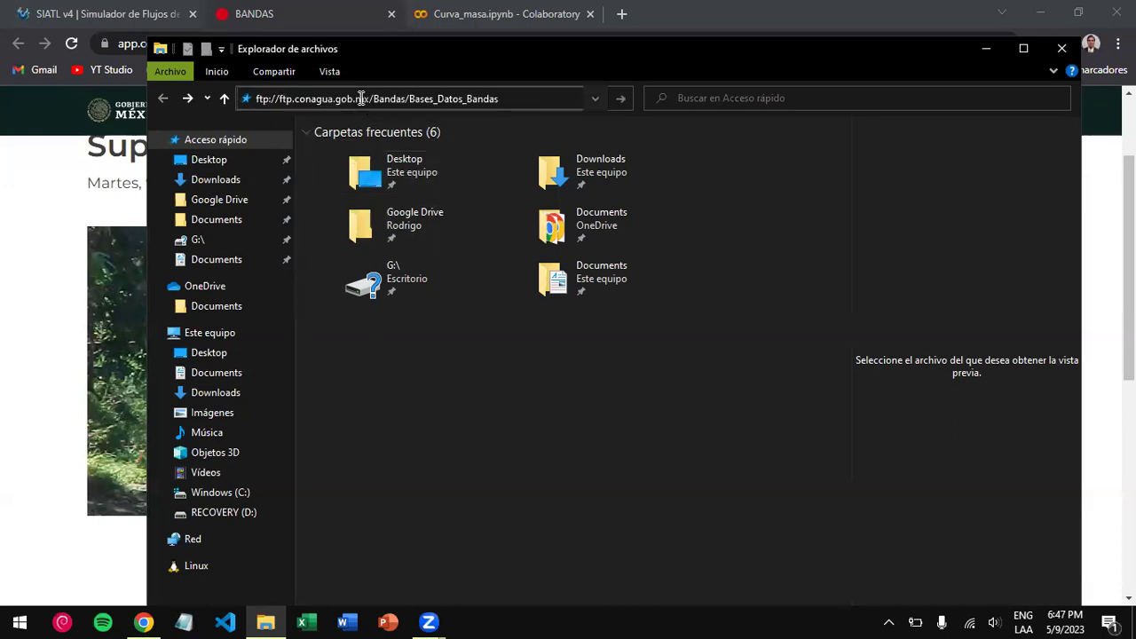
key(Return)
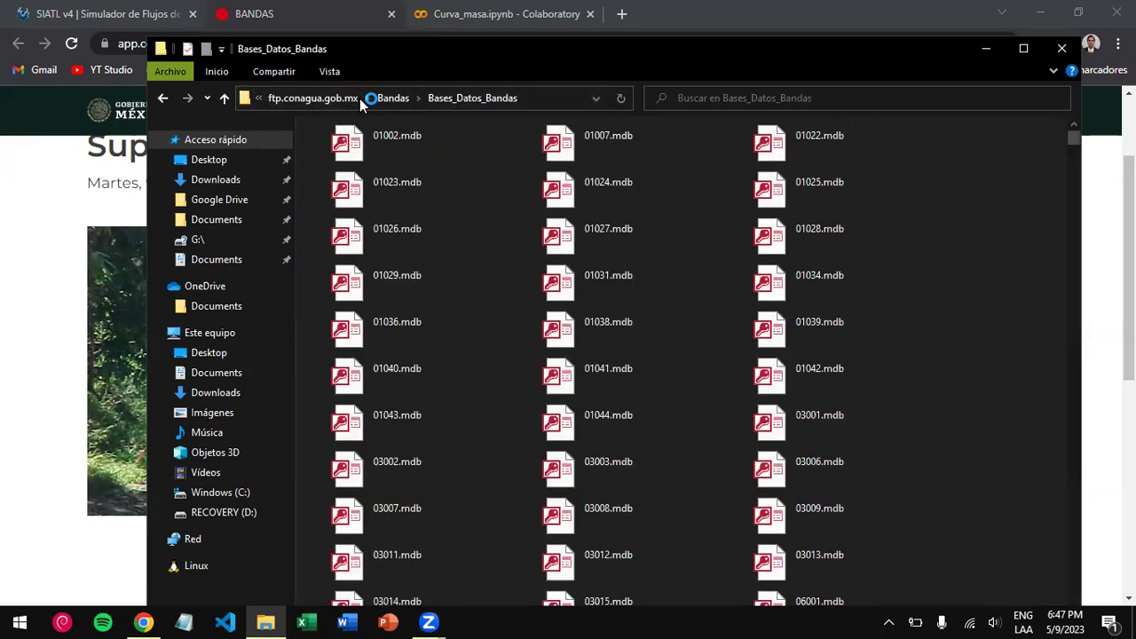
click(392, 98)
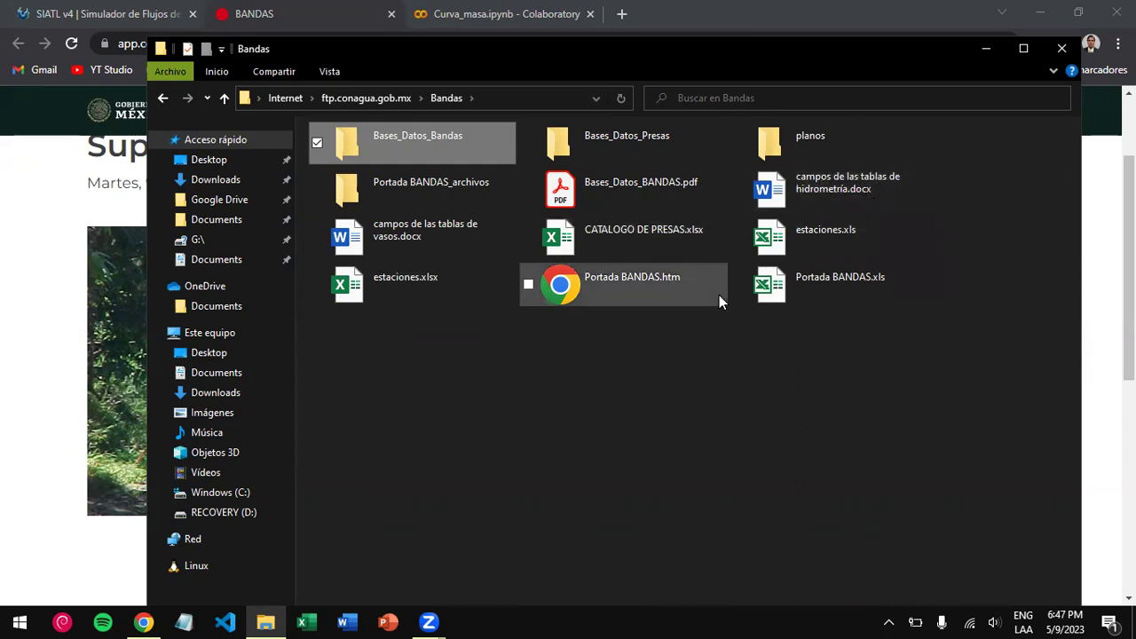
- Copy "campos de las tablas de hidrometría.docx" from the FTP folder to the desktop and open the copy in Word
click(800, 186)
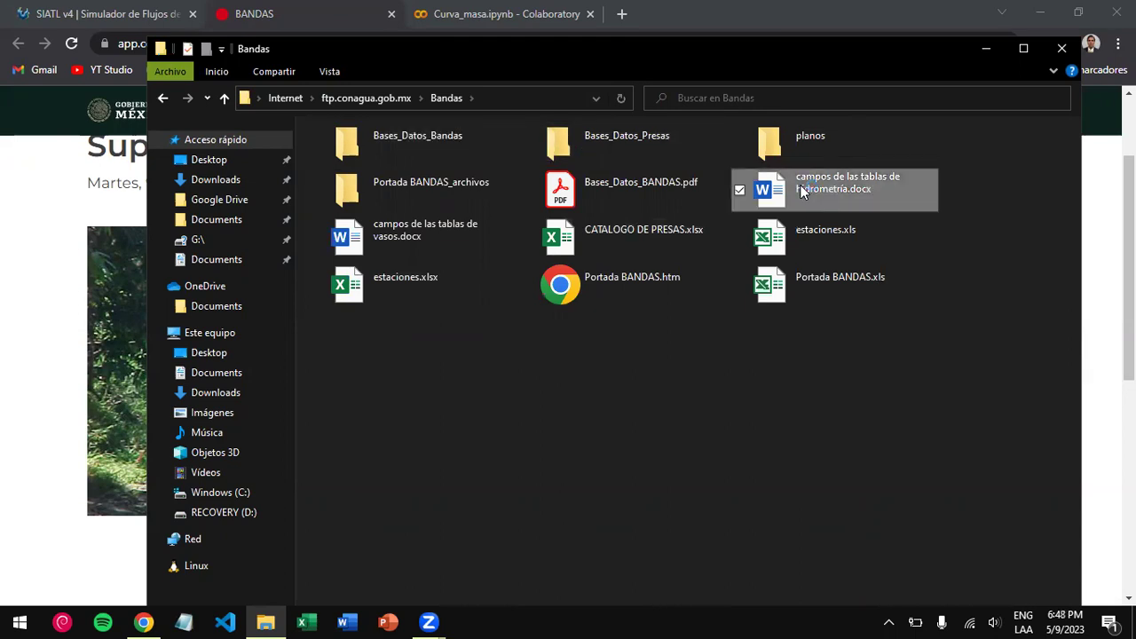
double_click(800, 188)
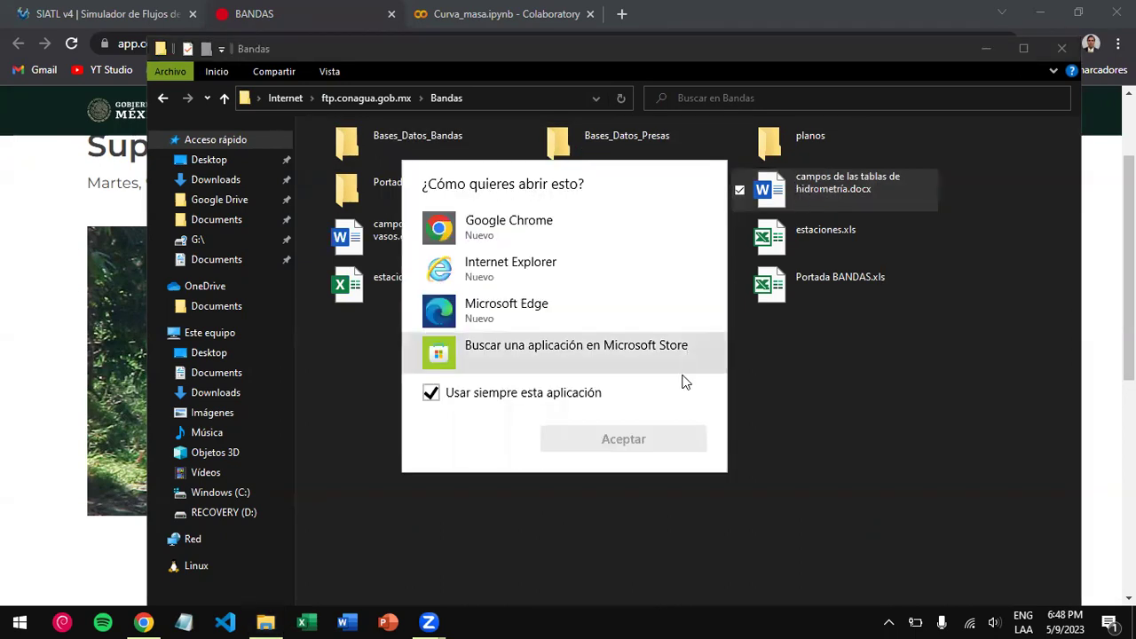
click(575, 470)
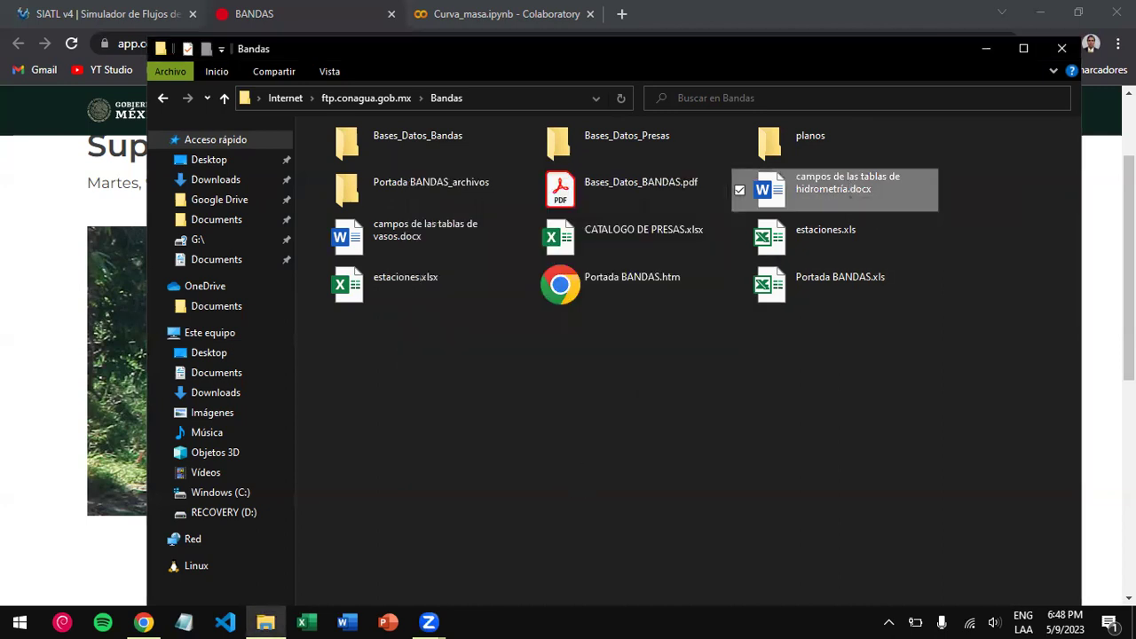
click(1133, 621)
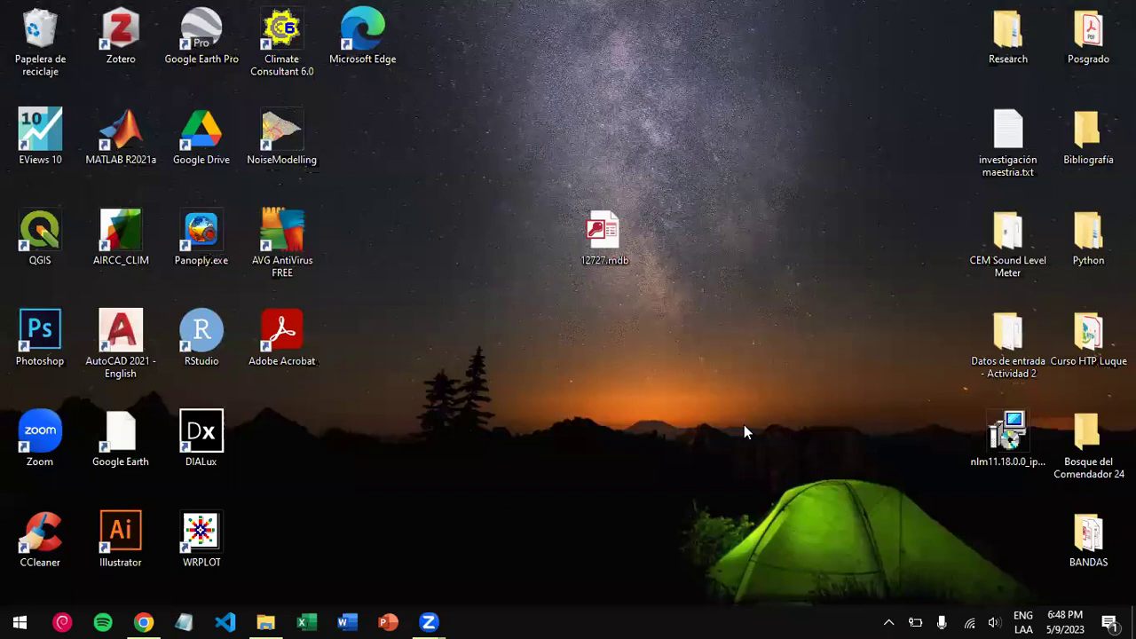
key(ctrl+v)
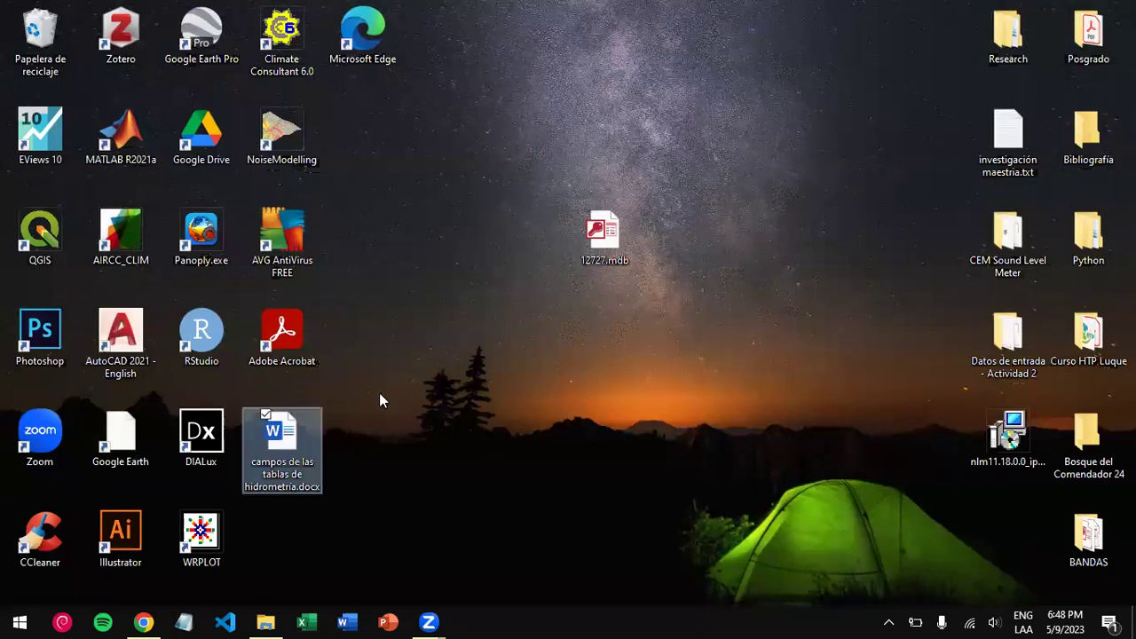
double_click(282, 435)
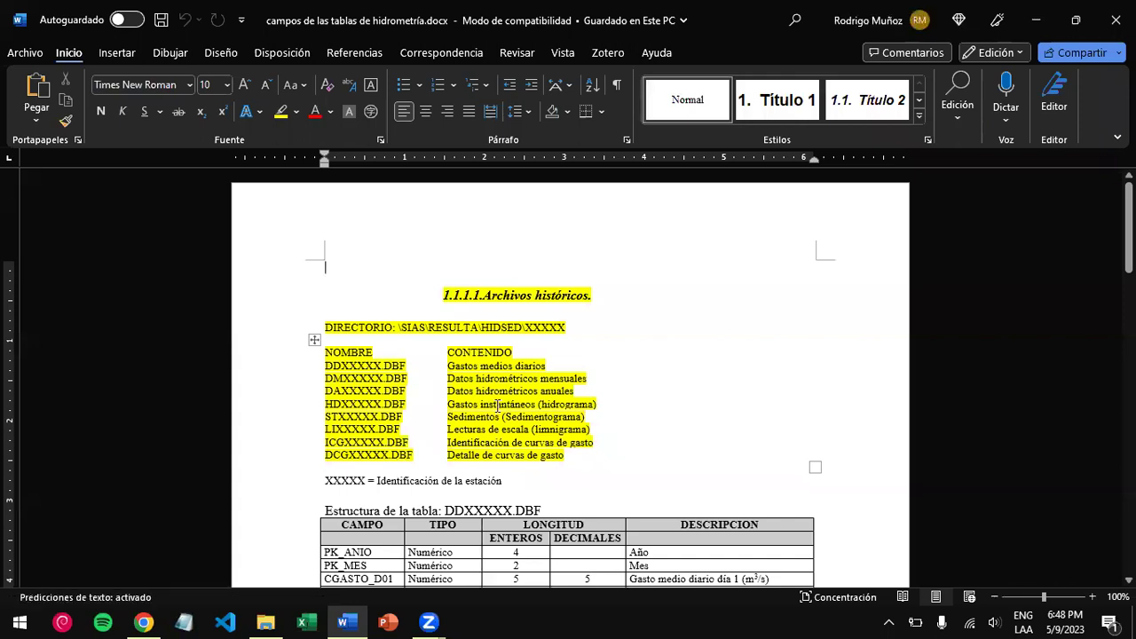
- Examine the historical file list and the field descriptions in the DDXXXXX.DBF table structure
scroll(497, 403, down, 2)
scroll(497, 402, down, 5)
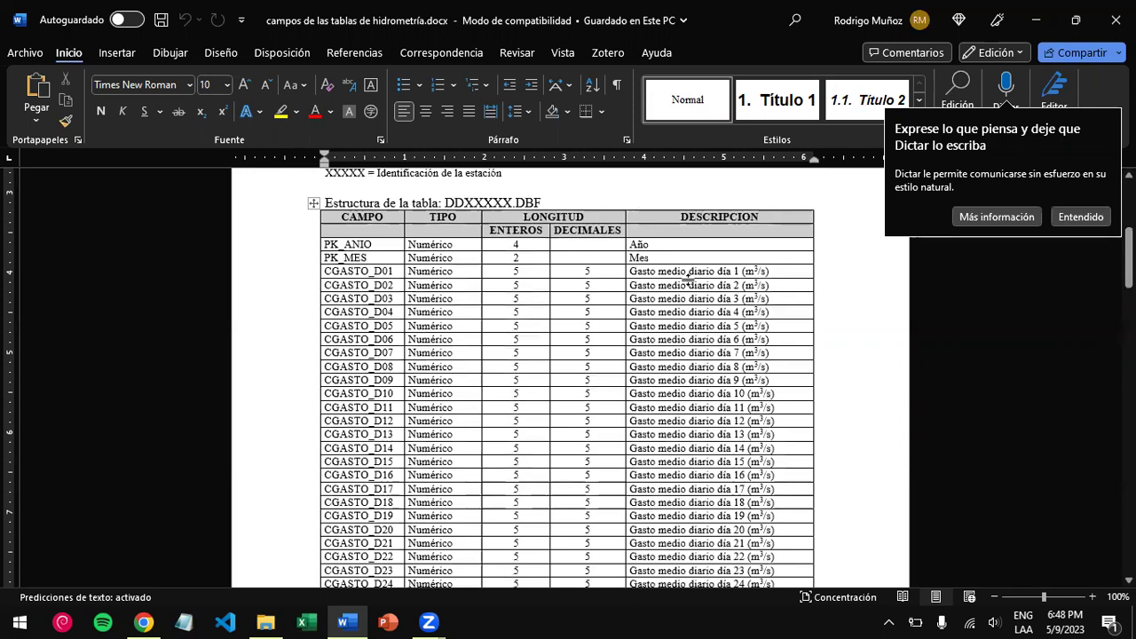
click(1081, 217)
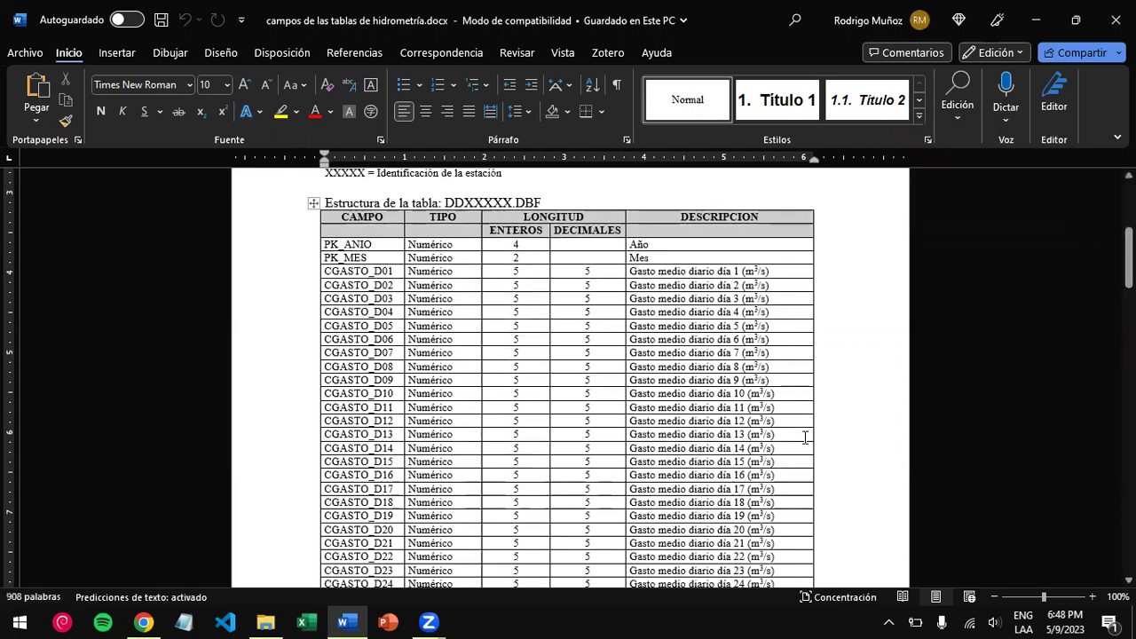
scroll(804, 432, down, 8)
scroll(803, 432, up, 15)
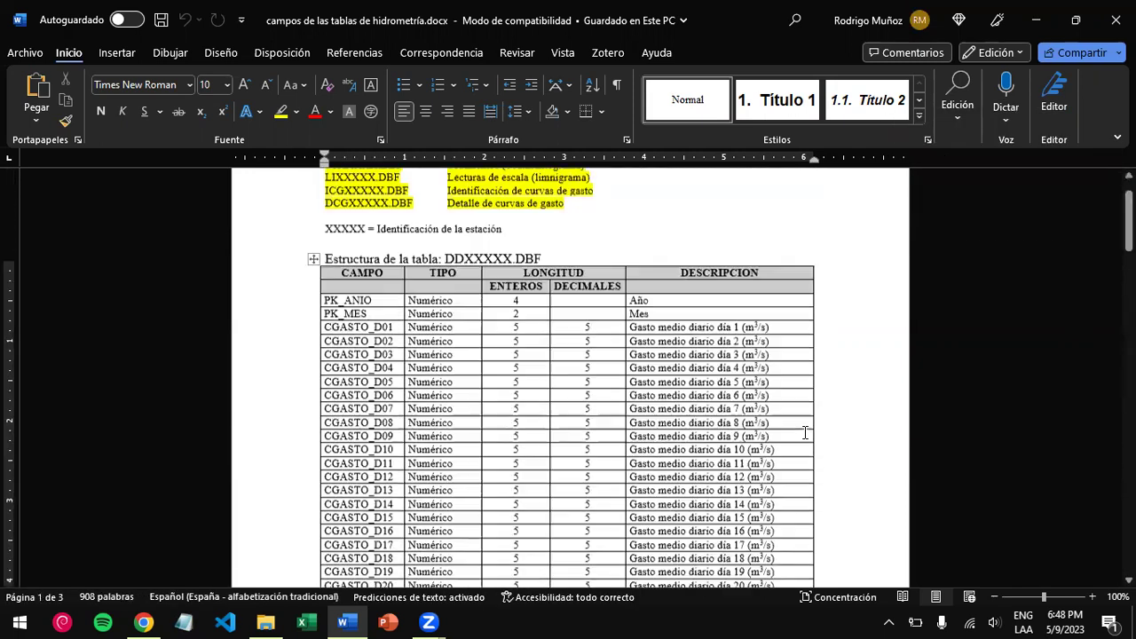
- Switch back to File Explorer, look into the Bases_Datos_Presas folder, and return to Bandas to locate CATALOGO DE PRESAS.xlsx
click(265, 622)
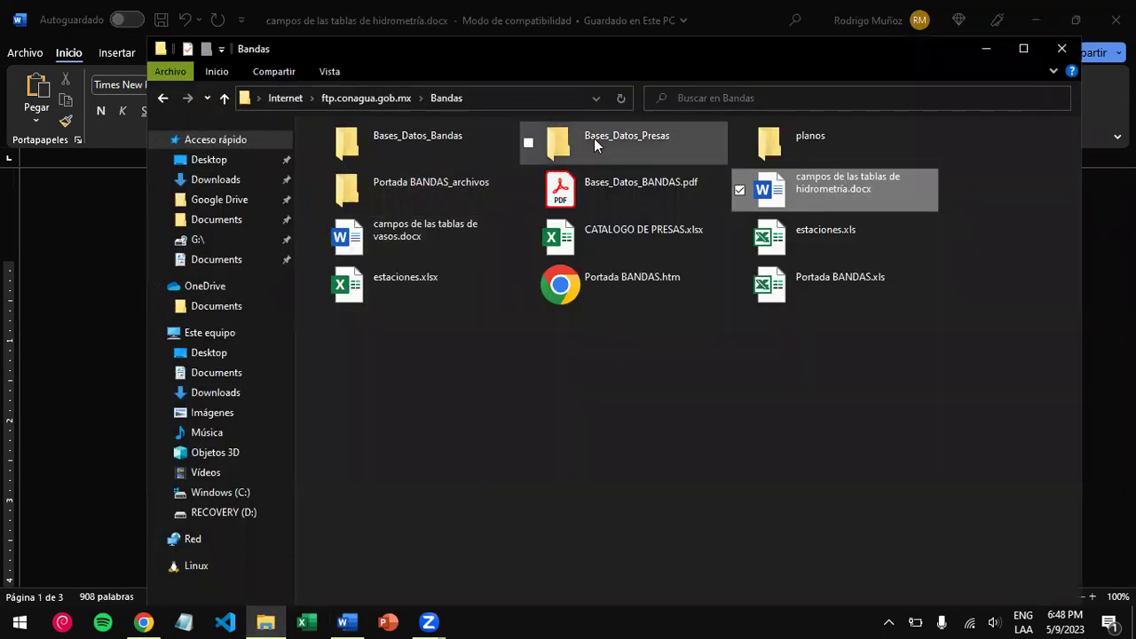
double_click(594, 142)
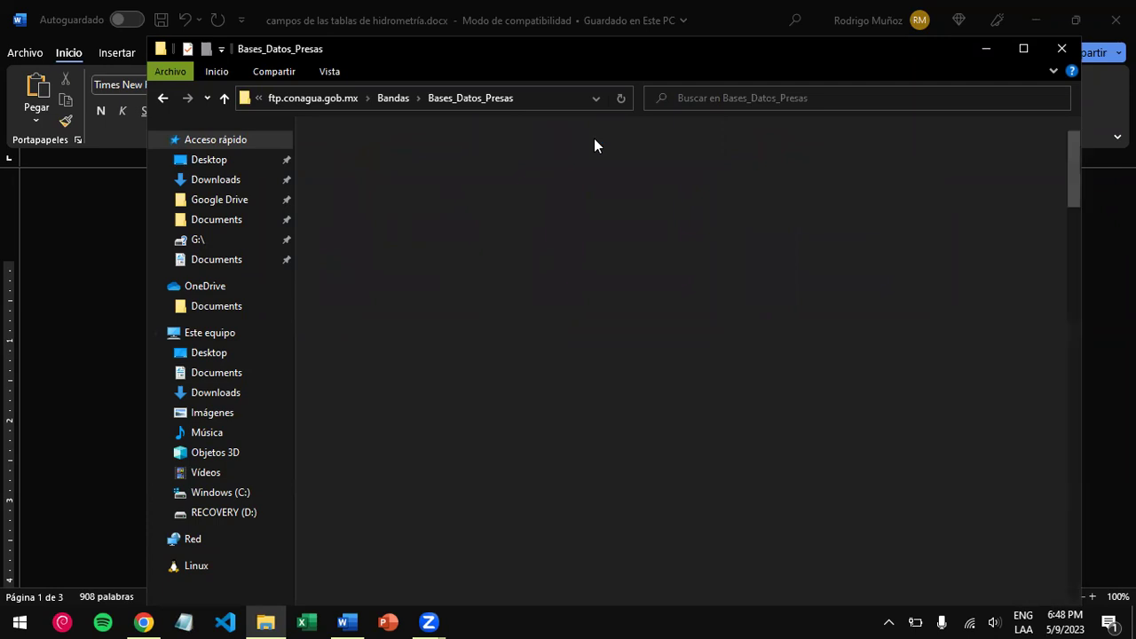
click(163, 99)
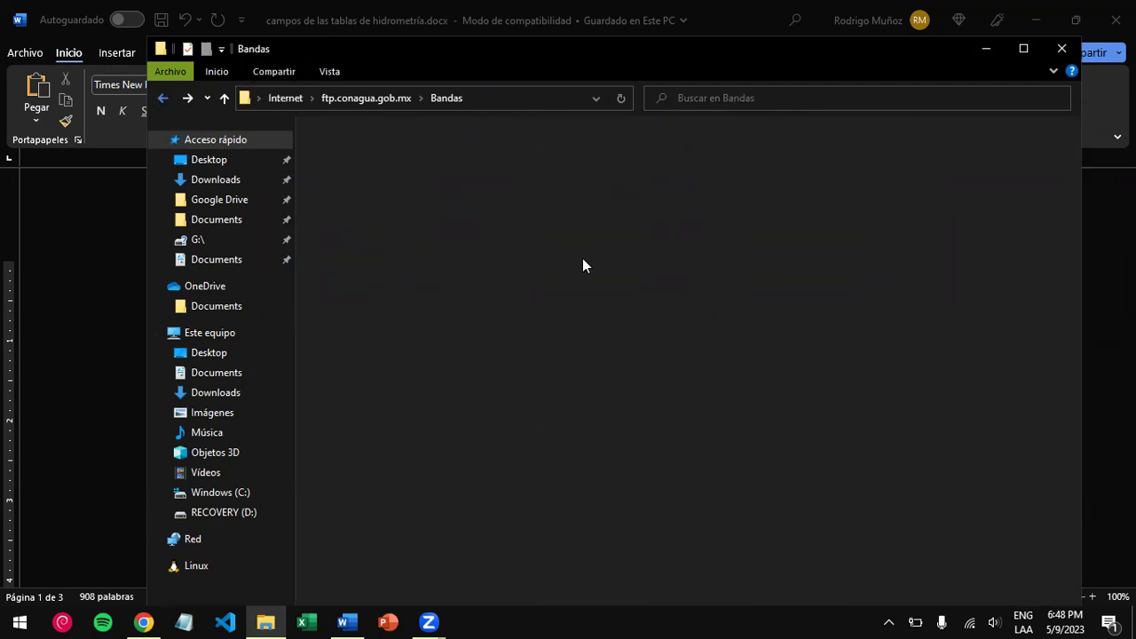
click(642, 244)
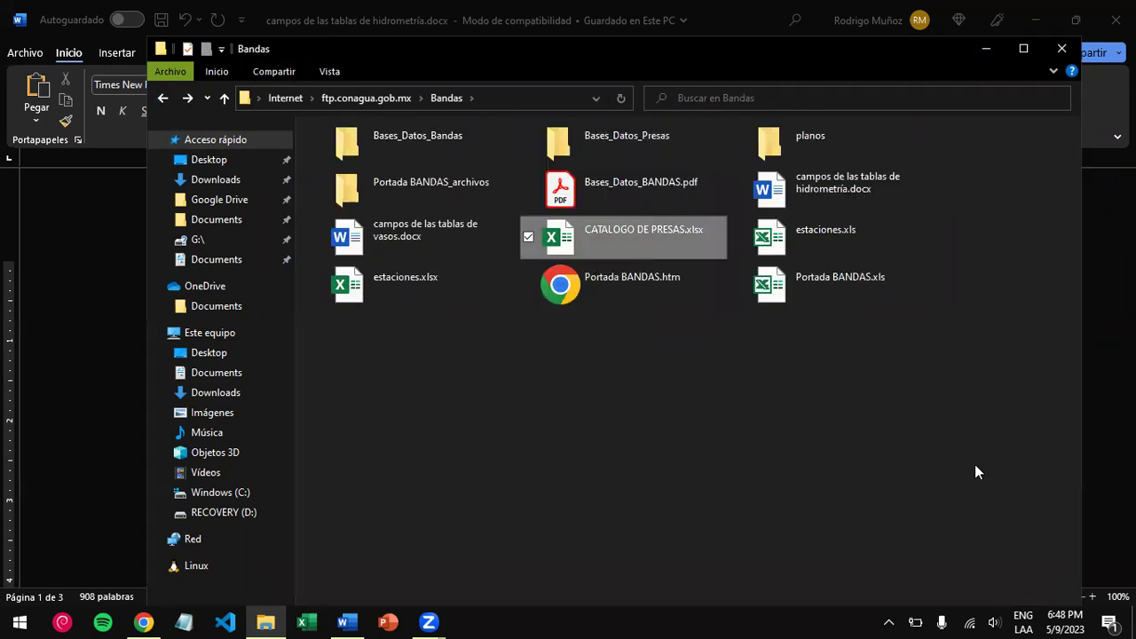
key(super+d)
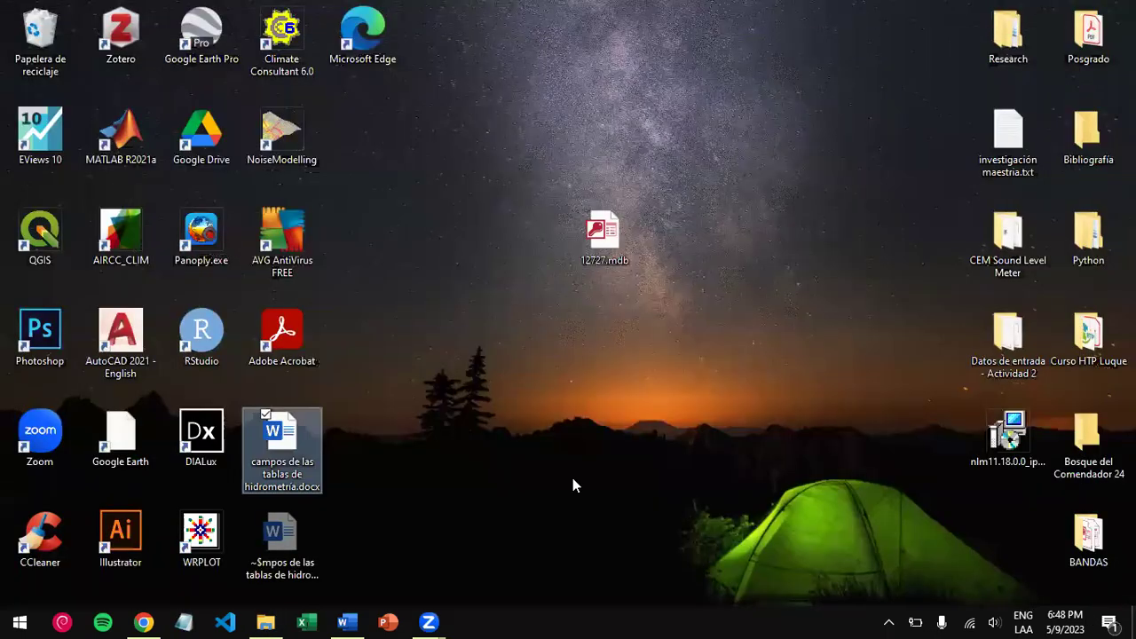
- Copy estaciones.xlsx from the FTP Bandas folder to the desktop and open the copy in Excel
click(263, 620)
click(381, 280)
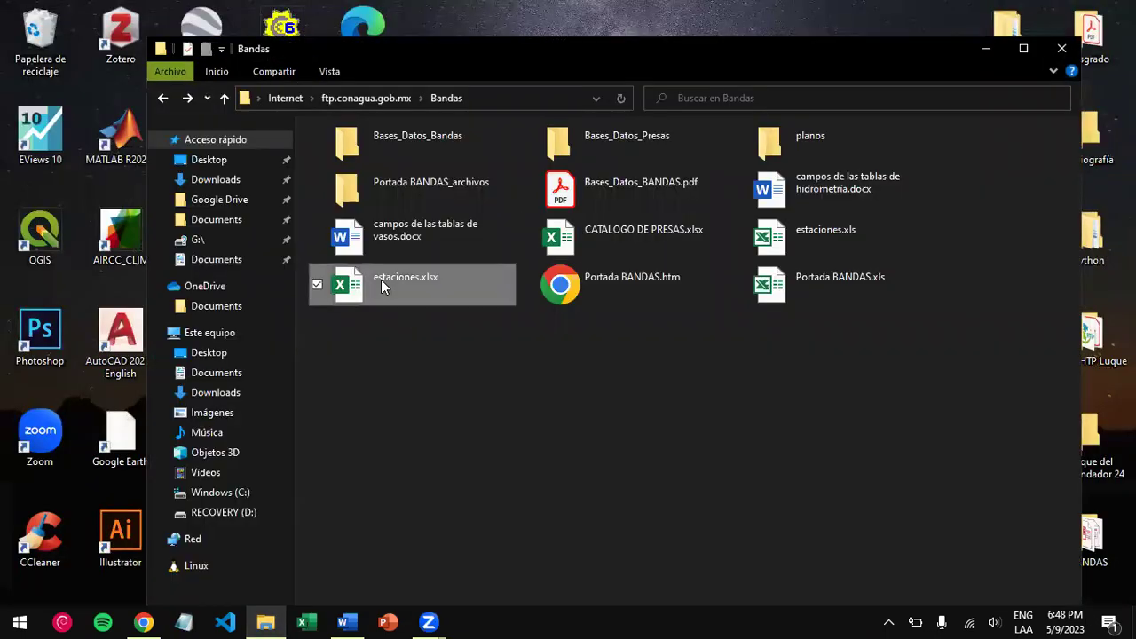
key(super+d)
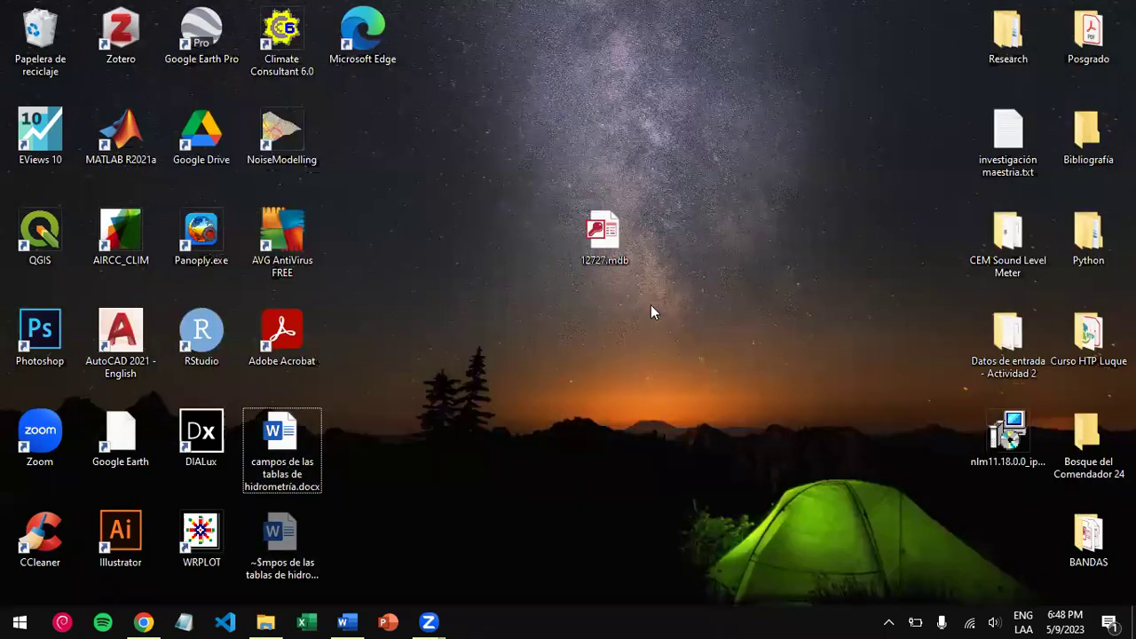
key(ctrl+v)
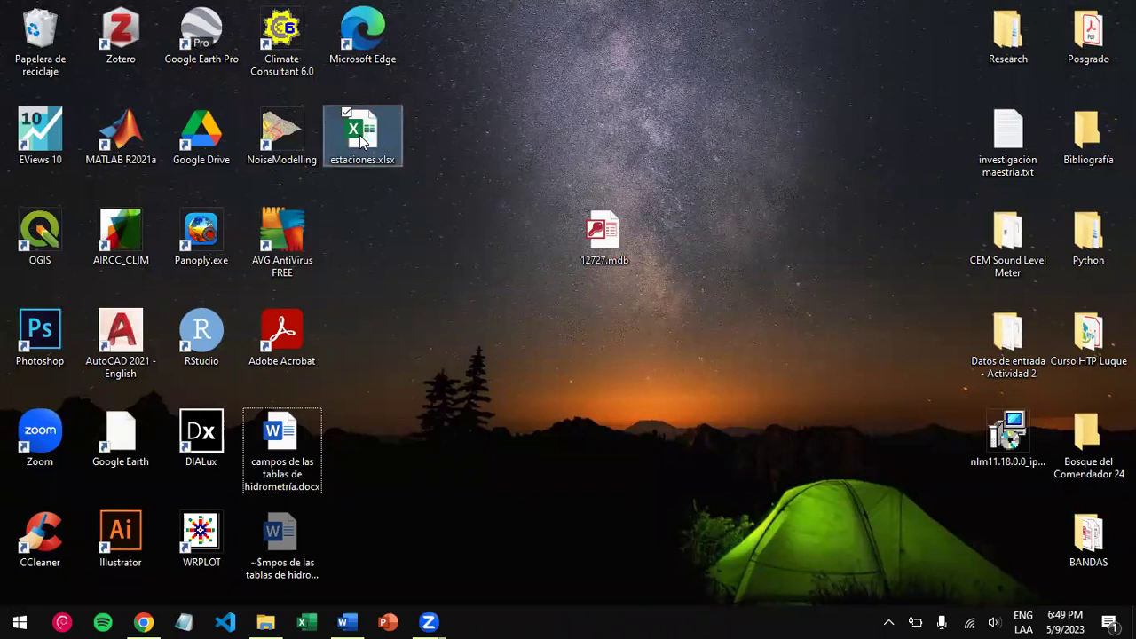
double_click(362, 138)
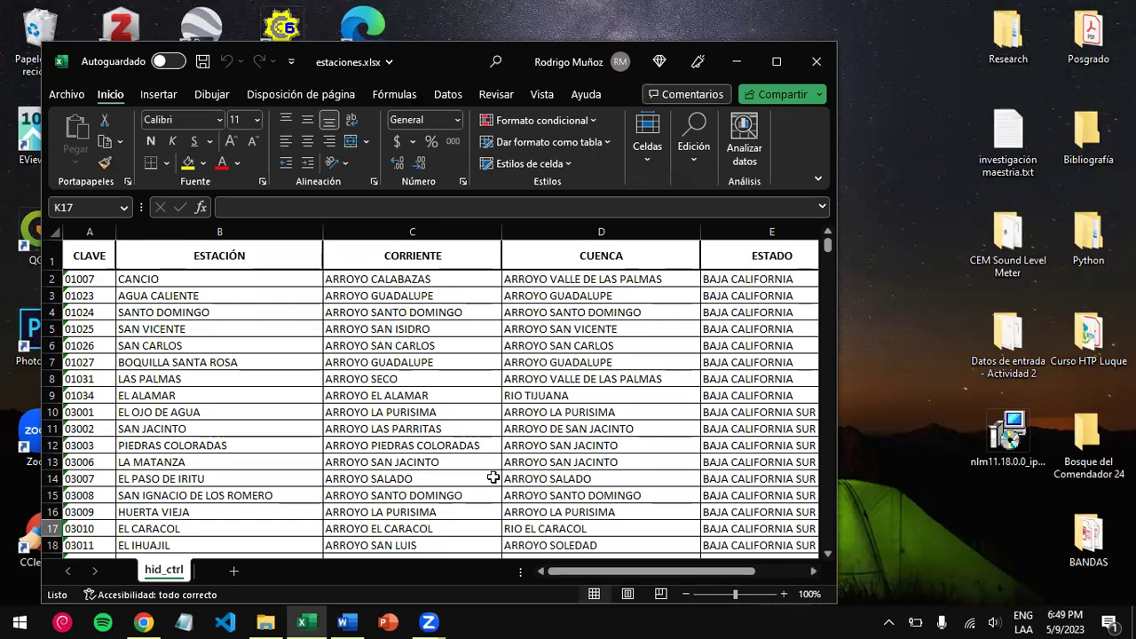
- Browse the hydrometric station catalogue down to the Tamaulipas stations and select the VICTORIA station name
scroll(607, 462, down, 1)
scroll(607, 462, up, 1)
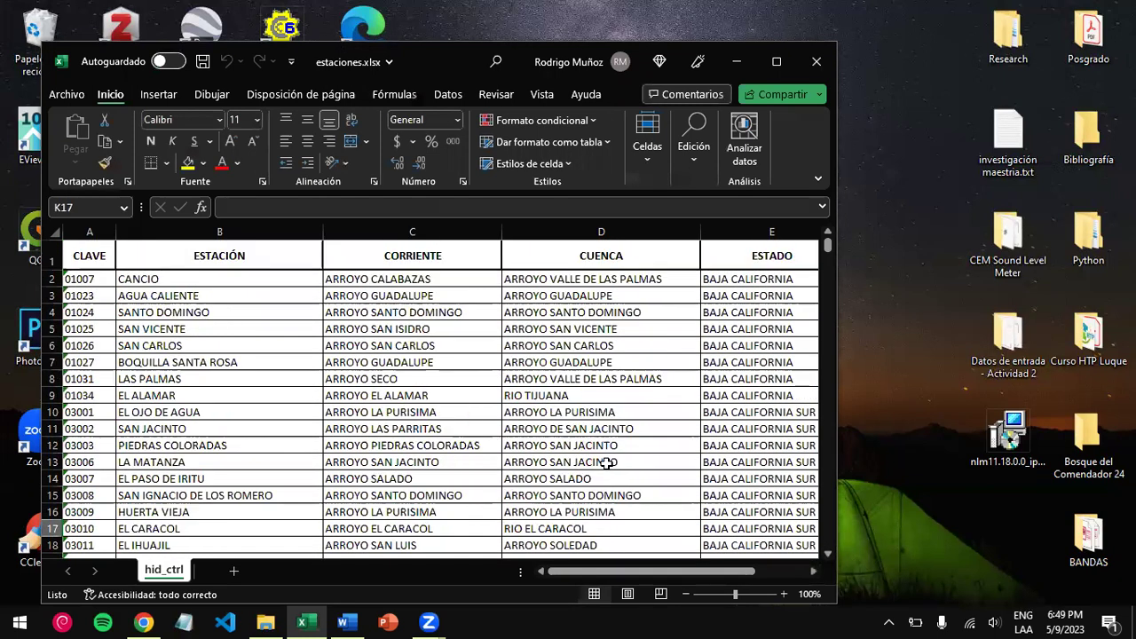
scroll(607, 463, down, 9)
scroll(607, 462, down, 20)
scroll(606, 462, down, 20)
scroll(607, 459, down, 20)
scroll(608, 460, down, 20)
scroll(608, 459, down, 20)
scroll(608, 460, down, 20)
scroll(608, 459, down, 4)
click(266, 485)
click(321, 371)
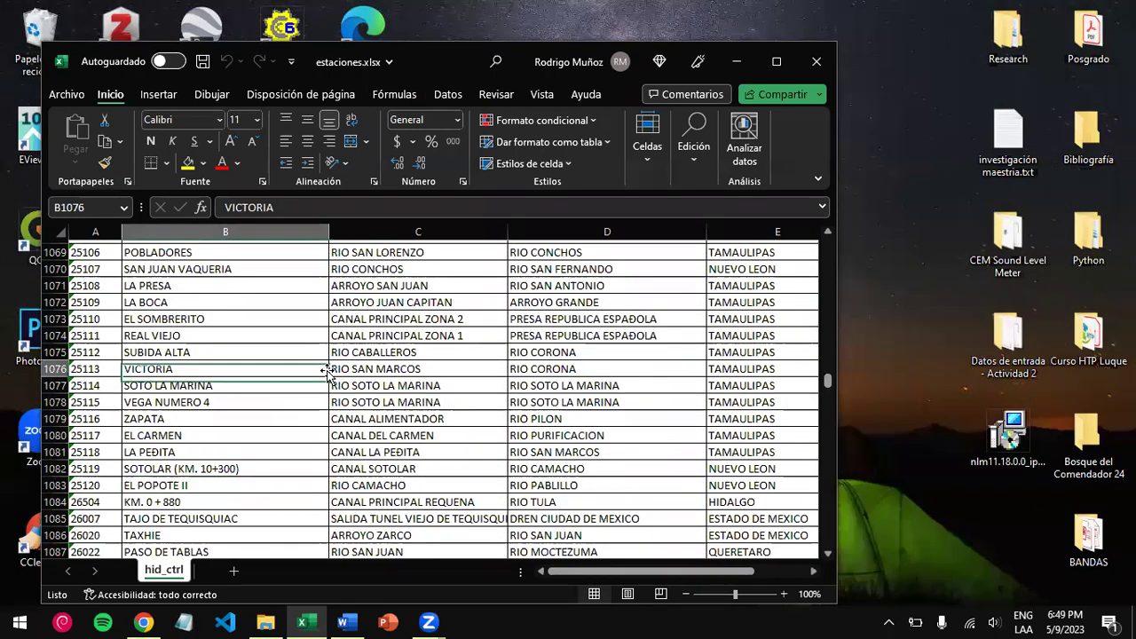
- Switch to File Explorer, open the Bases_Datos_Bandas folder in Bandas, and select the station database 26035.mdb
click(266, 621)
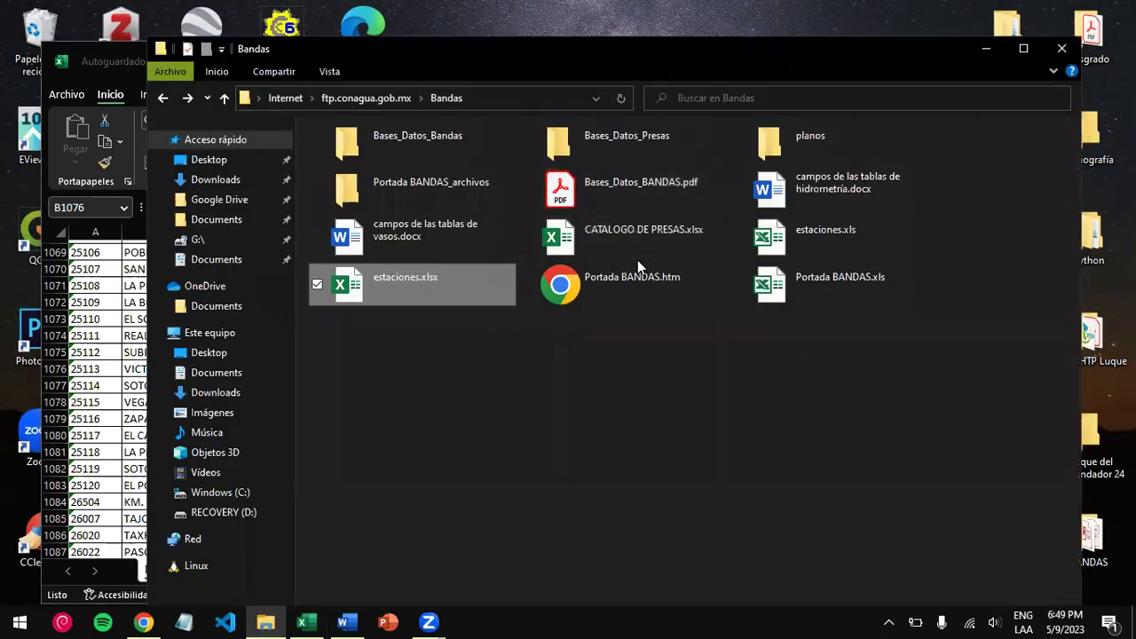
double_click(434, 136)
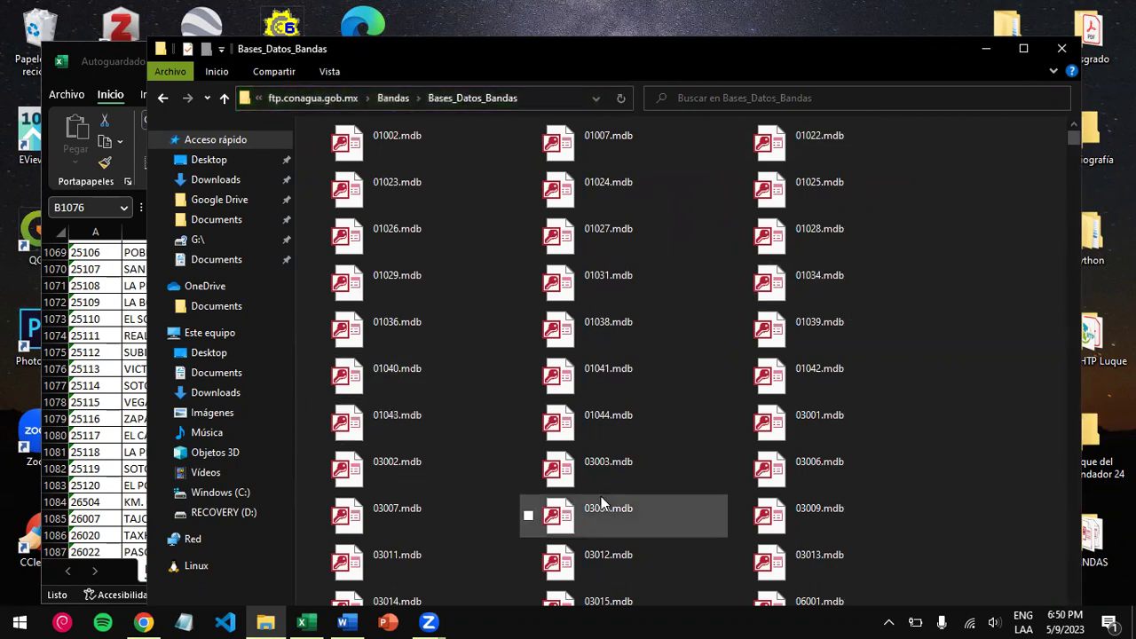
scroll(601, 500, down, 3)
scroll(601, 496, down, 10)
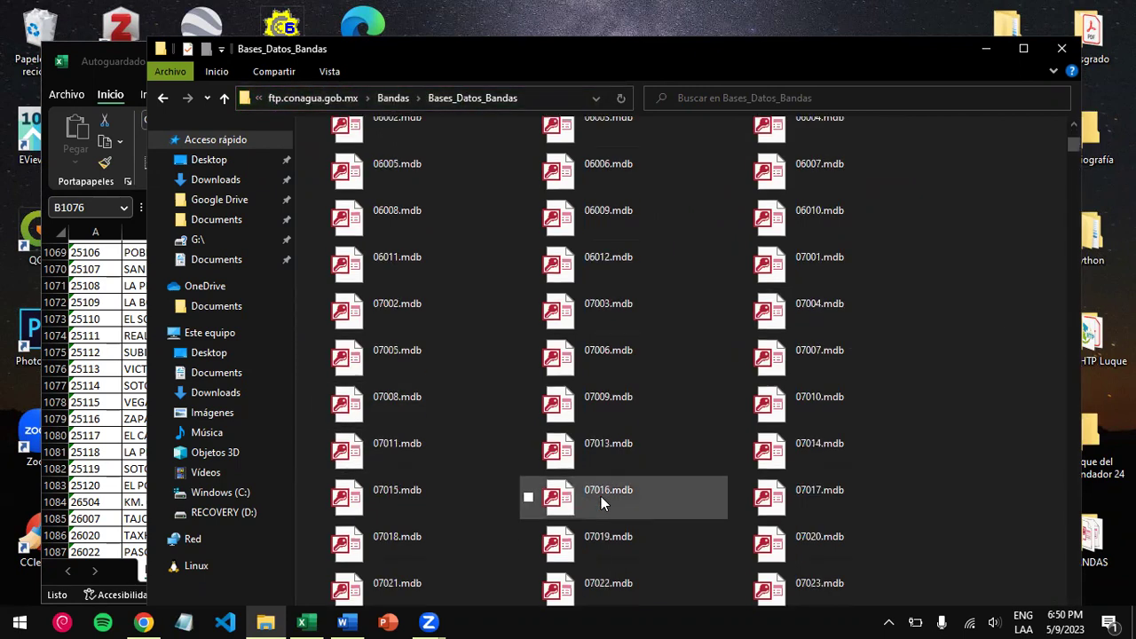
scroll(696, 352, down, 15)
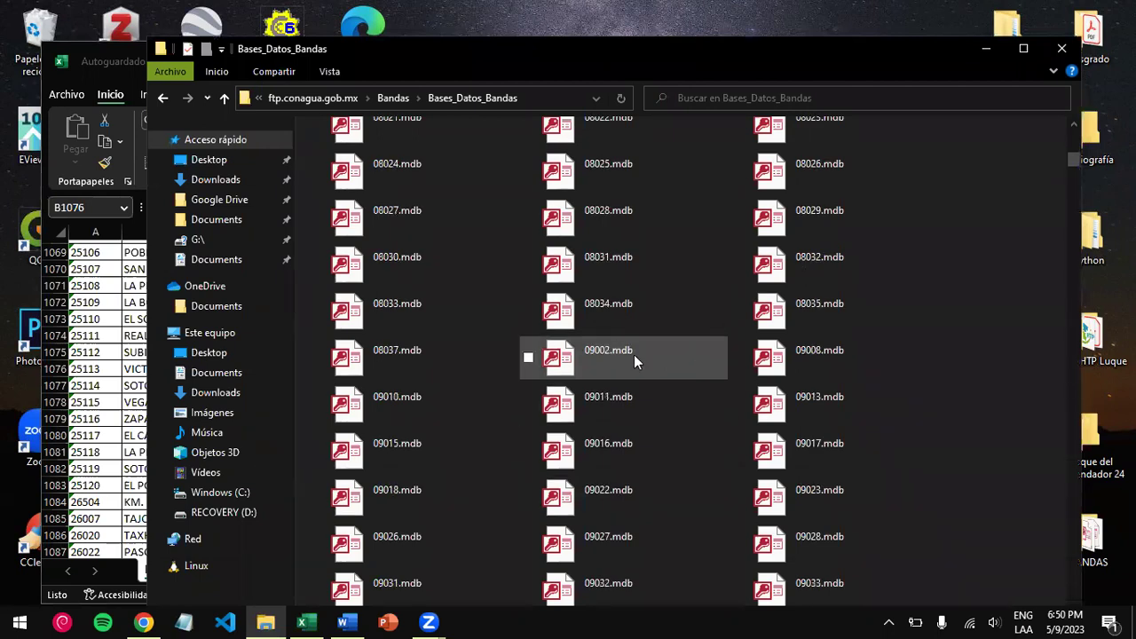
scroll(491, 443, down, 15)
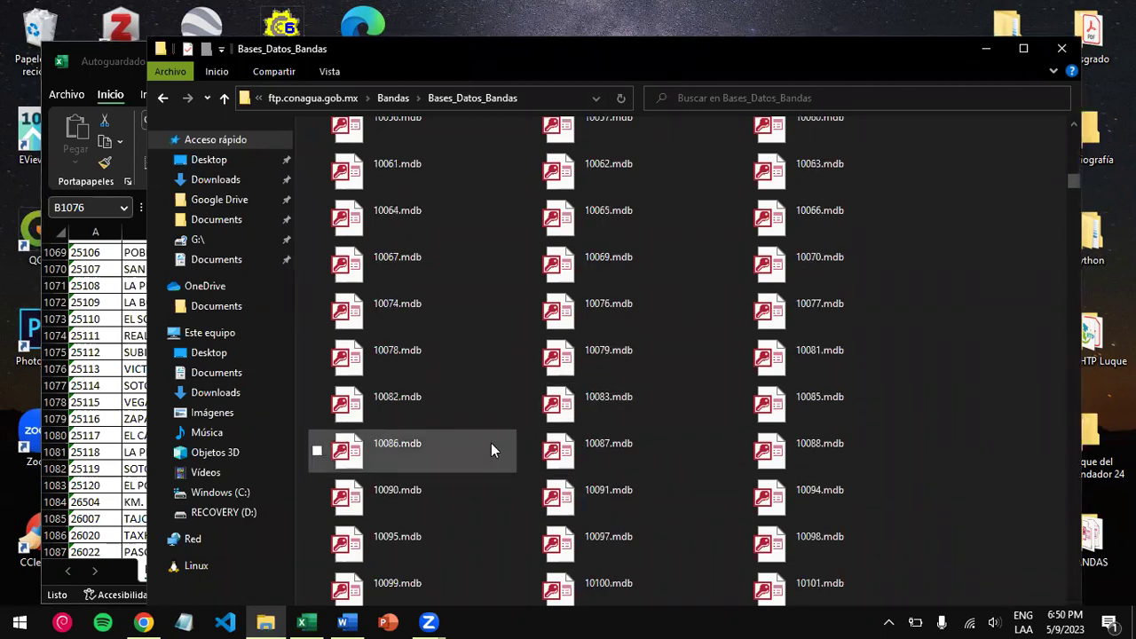
scroll(490, 443, down, 20)
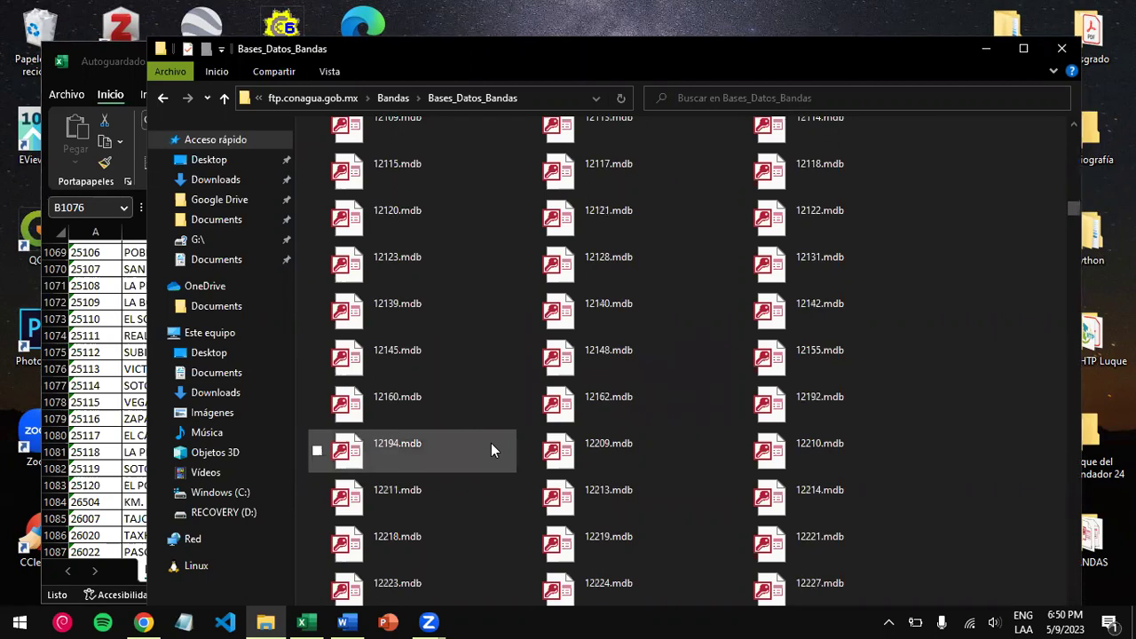
scroll(491, 443, down, 15)
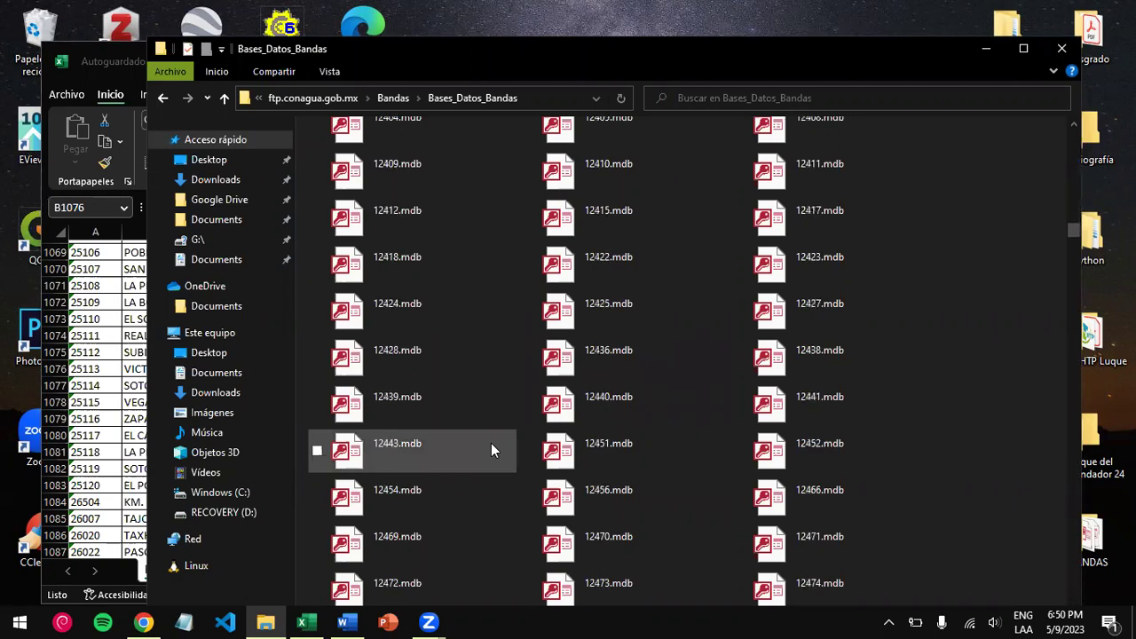
scroll(491, 442, down, 15)
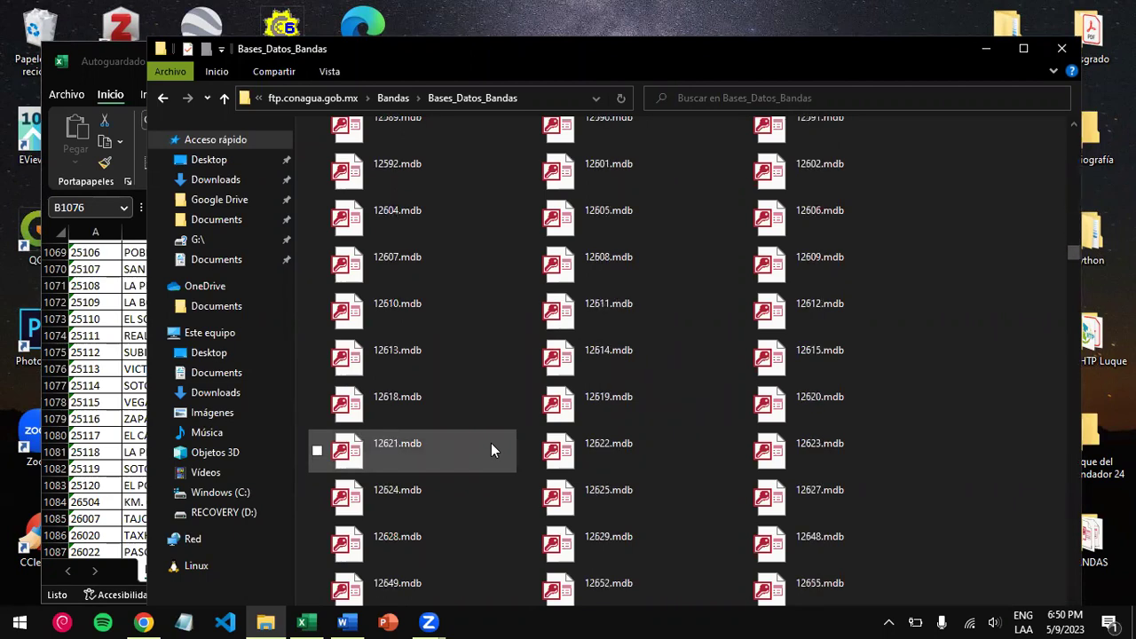
scroll(491, 443, down, 20)
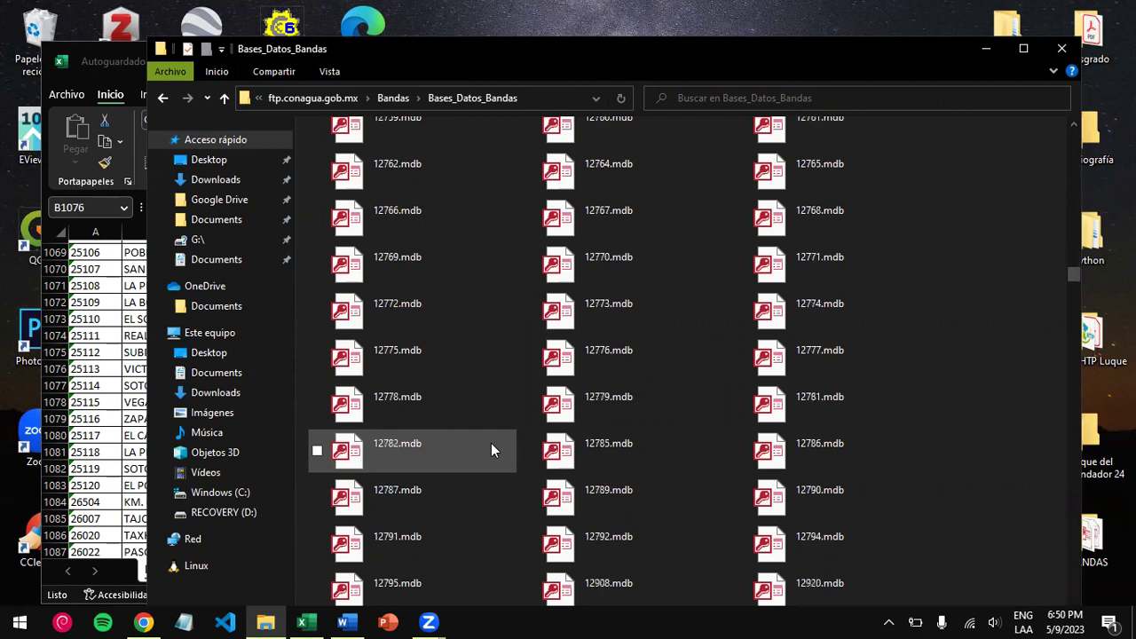
scroll(491, 443, down, 20)
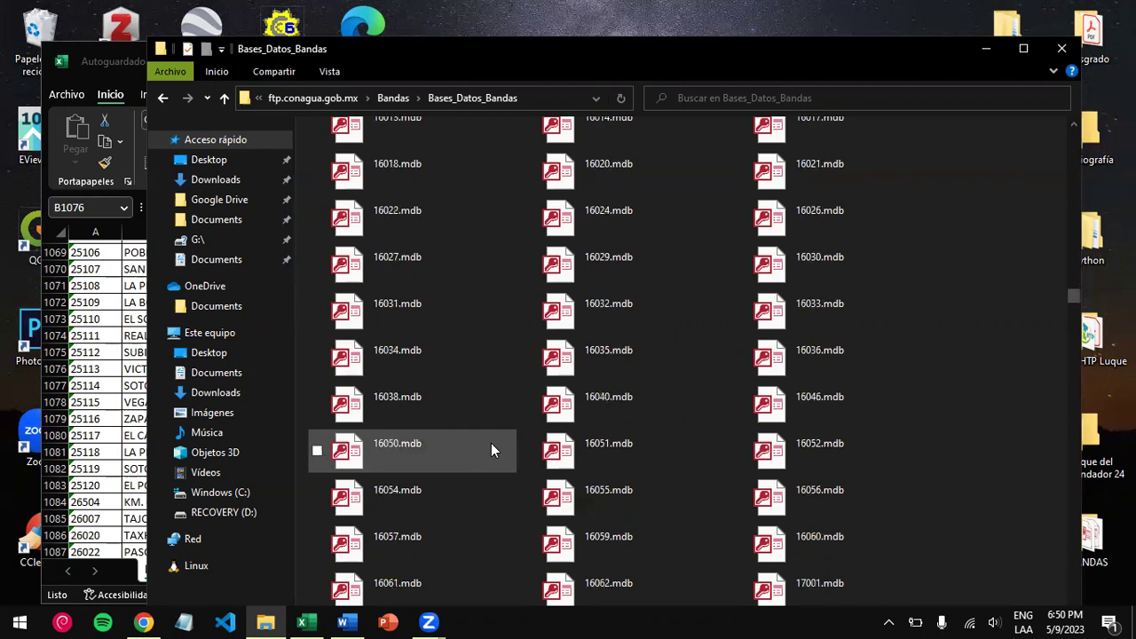
scroll(491, 443, down, 20)
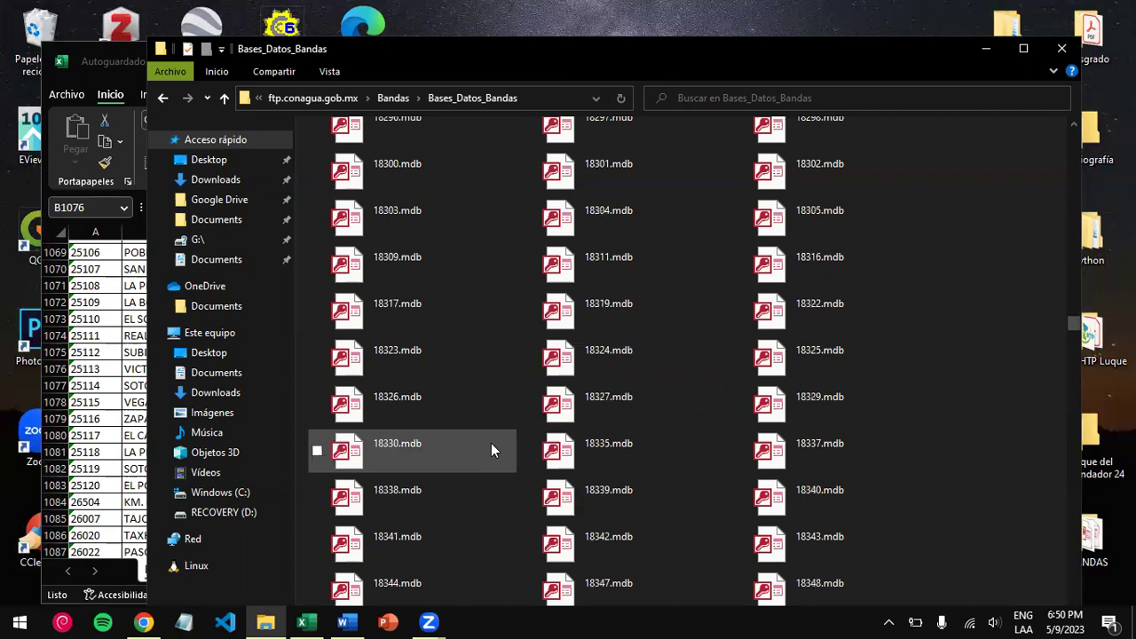
scroll(491, 443, down, 15)
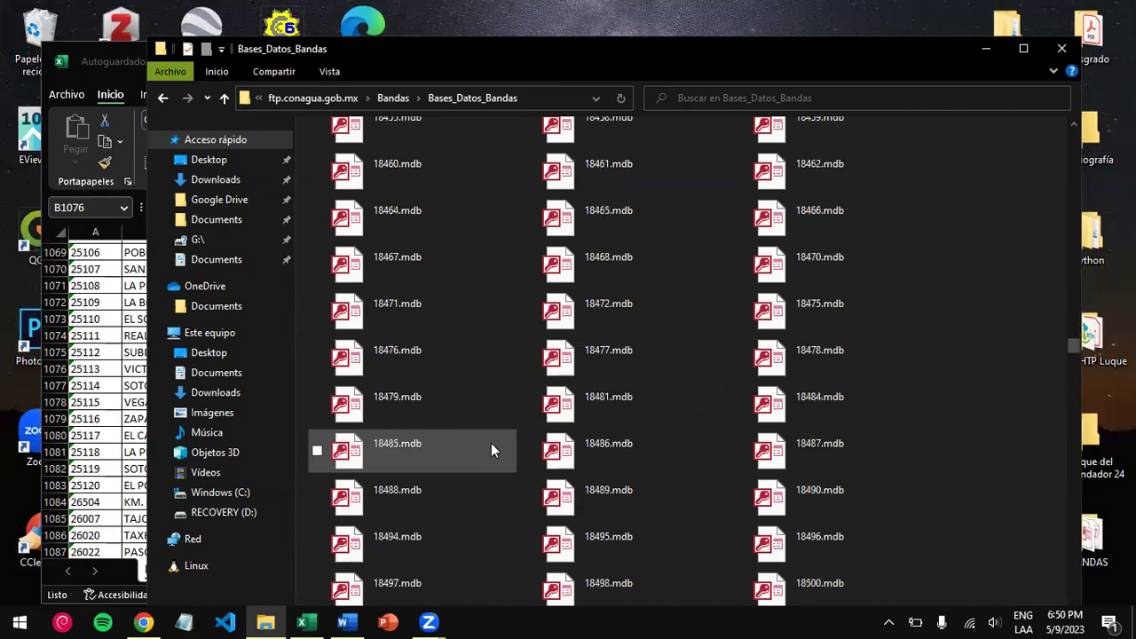
scroll(491, 442, down, 20)
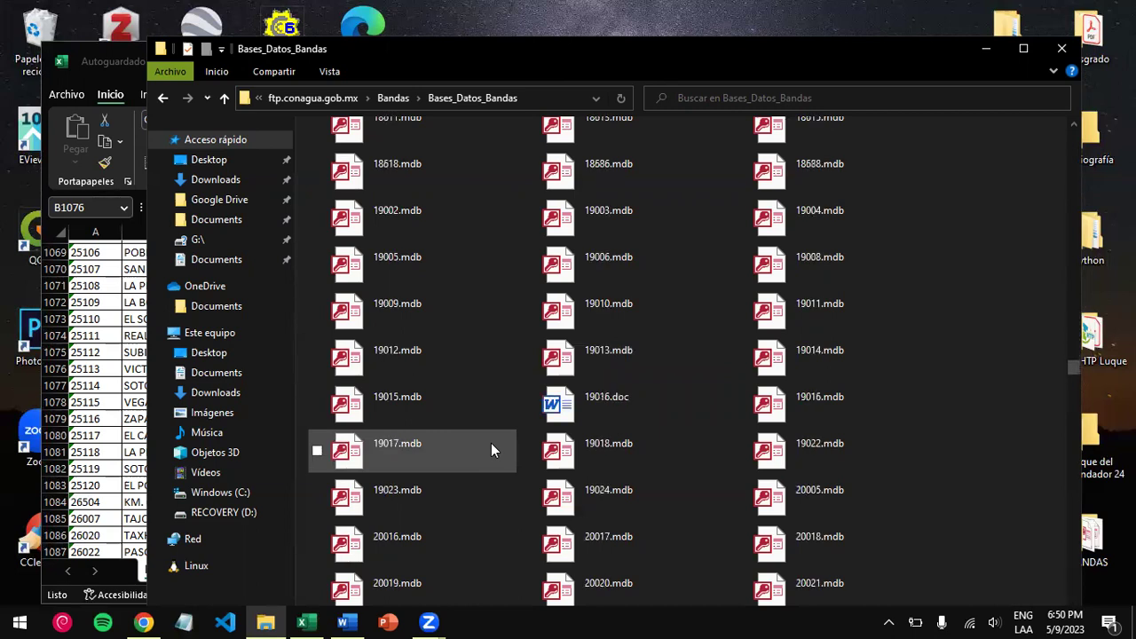
scroll(491, 443, down, 20)
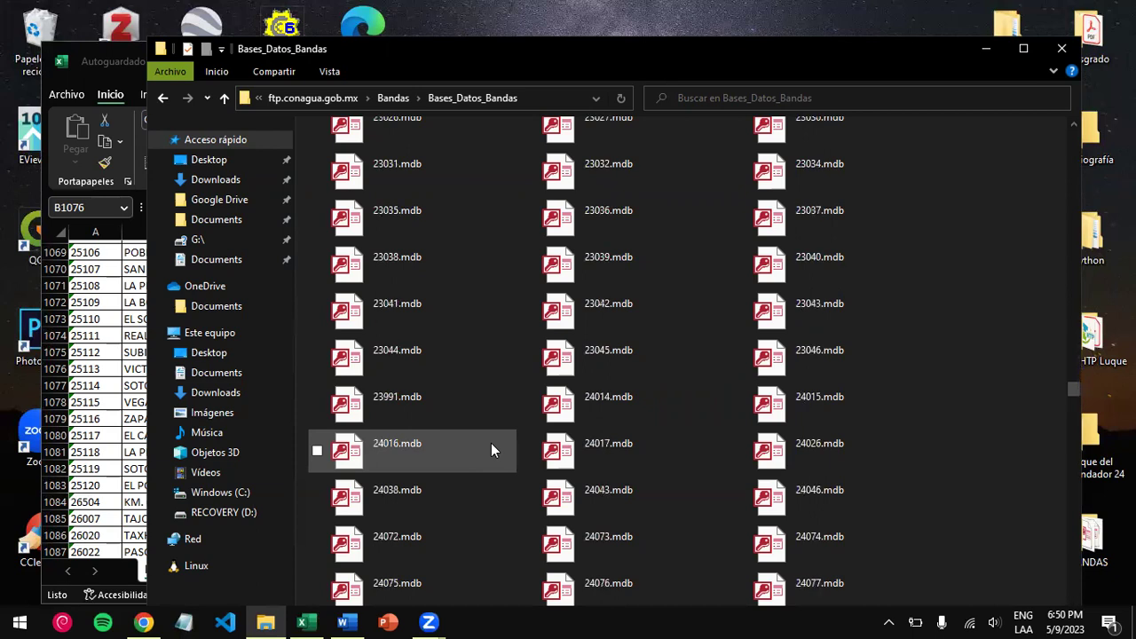
scroll(491, 442, down, 20)
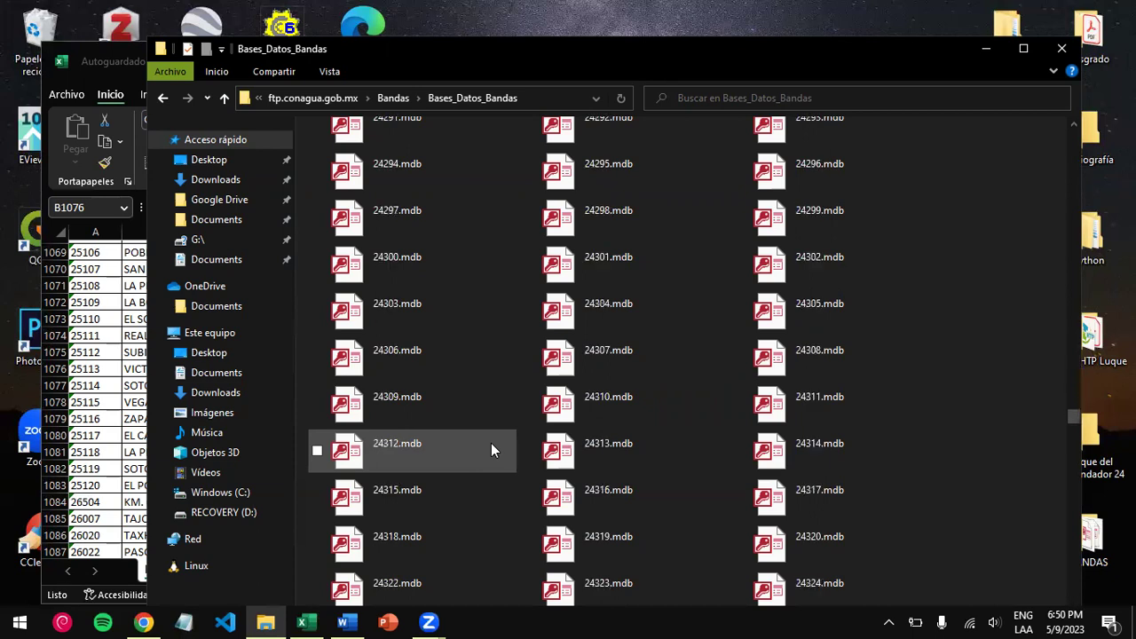
scroll(490, 443, down, 15)
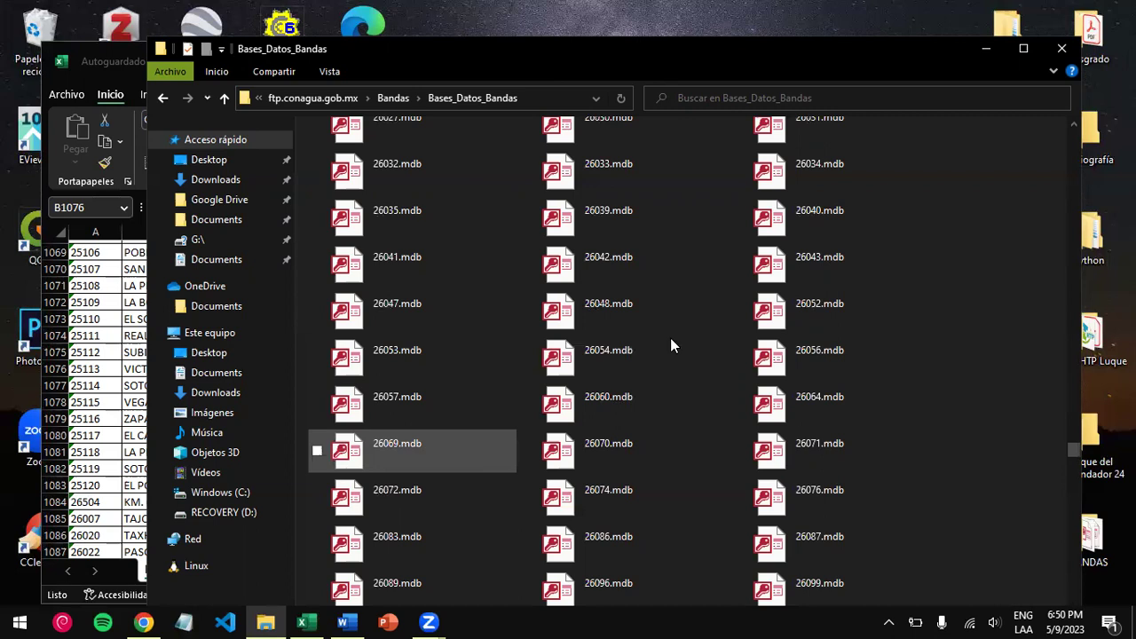
click(454, 209)
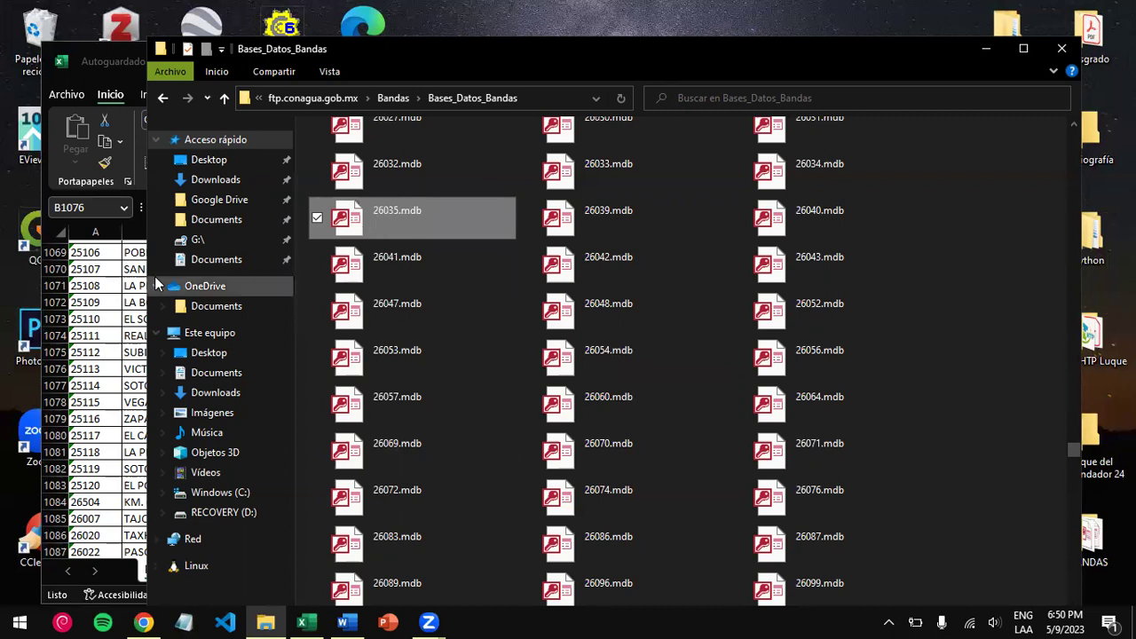
- Switch to the estaciones.xlsx catalogue in Excel and locate station code 26035 in column A
click(108, 351)
click(105, 436)
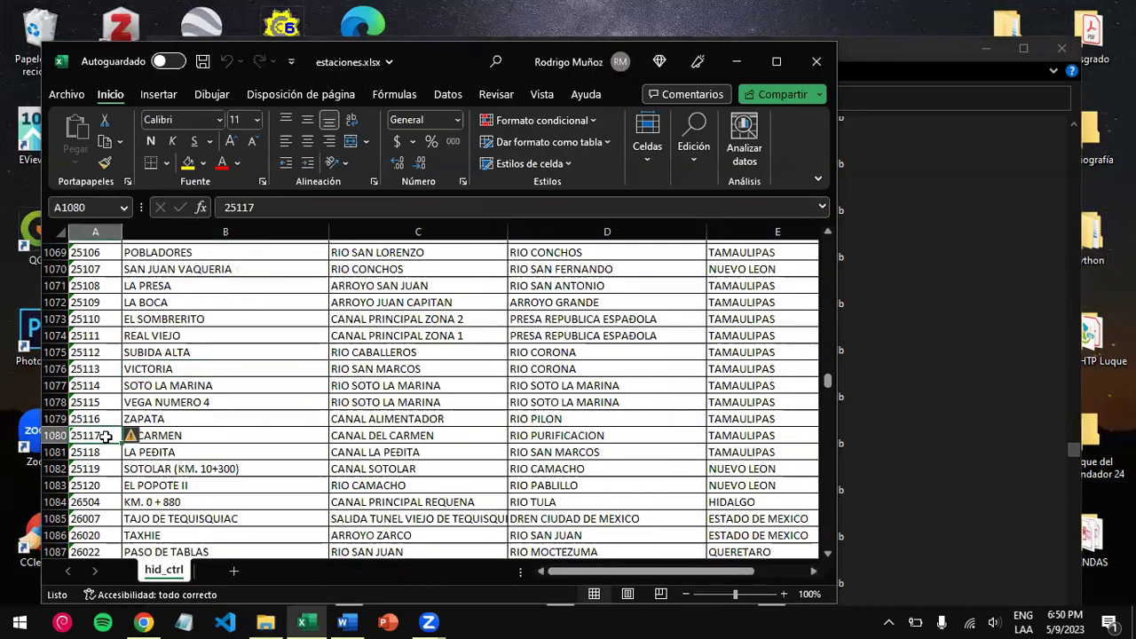
key(Down)
key(Down)
key(Down)
key(Down)
key(Down)
key(Down)
key(Down)
key(Down)
key(Down)
key(Down)
key(Down)
key(Down)
key(Down)
key(Down)
key(Down)
key(Down)
key(Down)
key(Down)
key(Down)
key(Down)
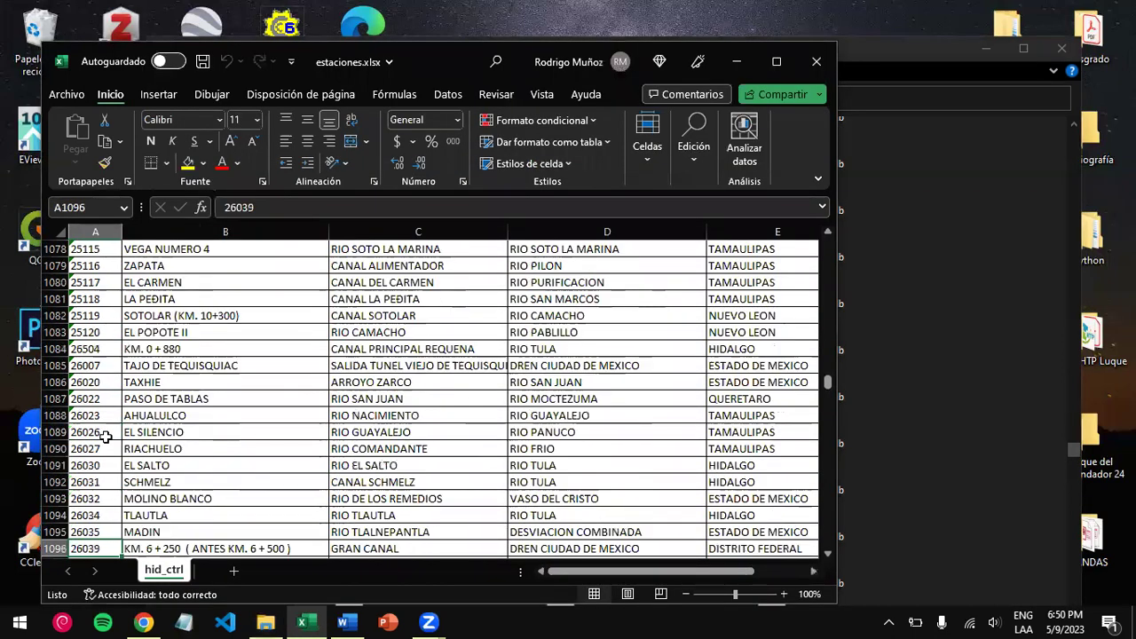
key(Down)
key(Down)
key(Down)
key(Down)
key(Down)
key(Down)
key(Down)
key(Down)
key(Down)
key(Down)
key(Down)
key(Down)
key(Down)
key(Down)
key(Down)
key(Down)
key(Down)
key(Down)
key(Down)
key(Down)
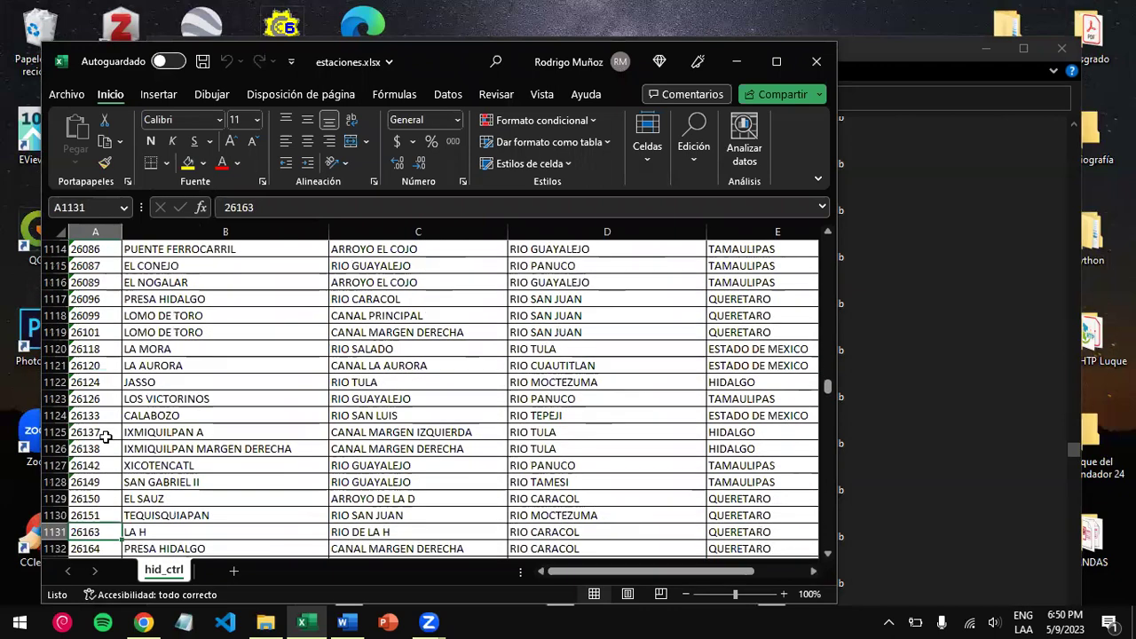
key(Up)
key(Up)
key(Up)
key(Up)
key(Up)
key(Up)
key(Up)
key(Up)
key(Up)
key(Up)
key(Up)
key(Up)
key(Up)
key(Up)
key(Up)
key(Up)
key(Up)
key(Up)
key(Up)
key(Up)
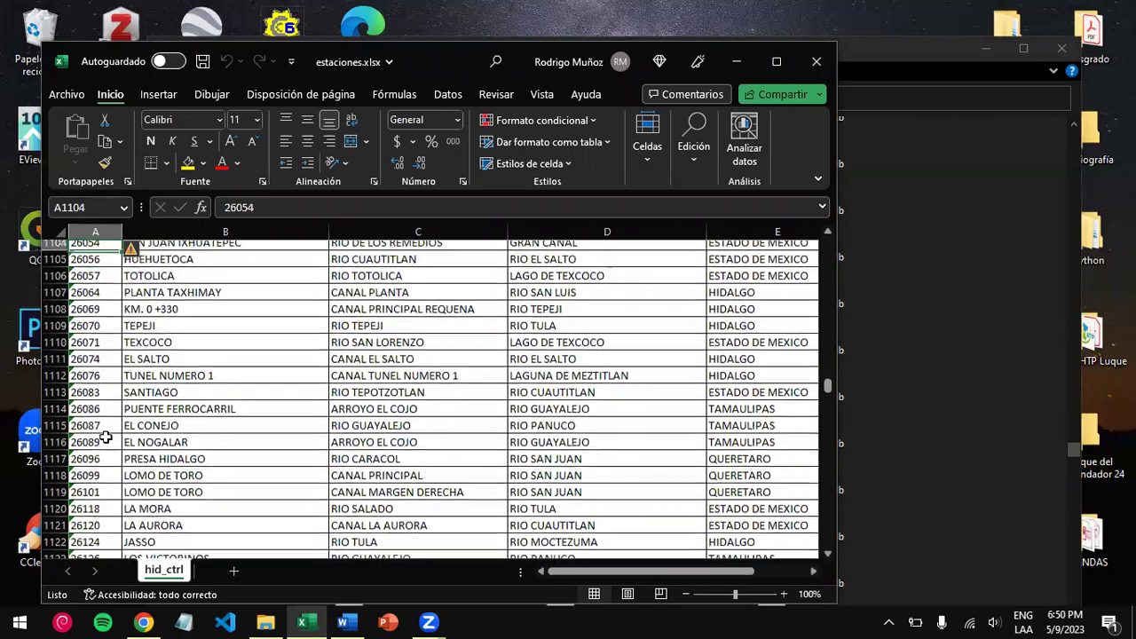
key(Down)
key(Up)
key(Down)
key(Up)
key(Up)
key(Up)
key(Up)
key(Up)
key(Up)
key(Up)
key(Up)
key(Up)
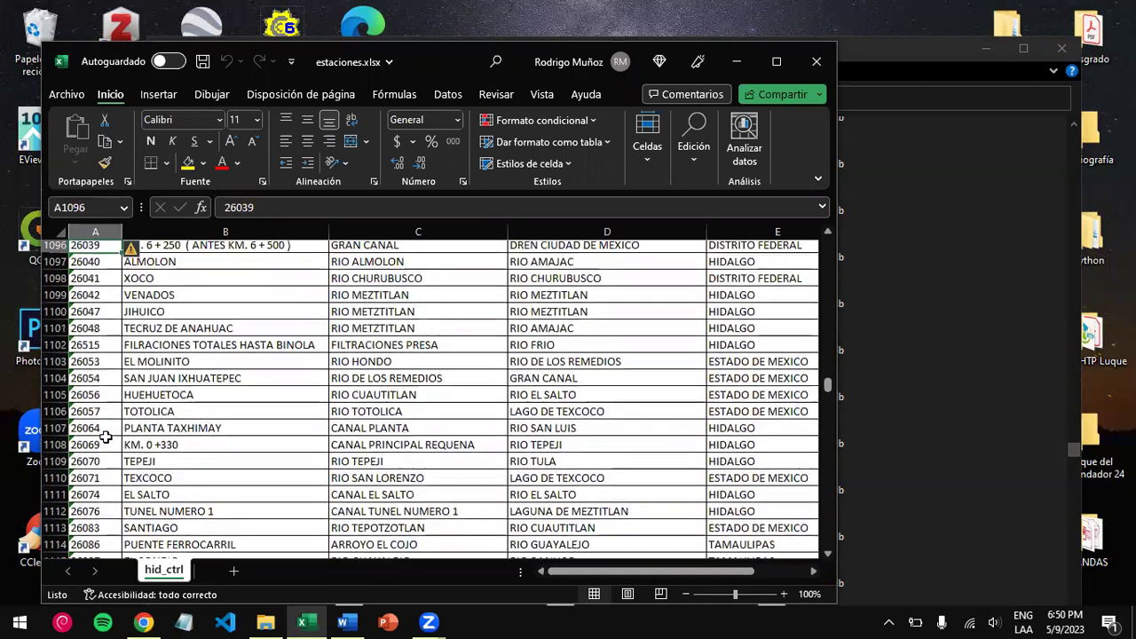
key(Down)
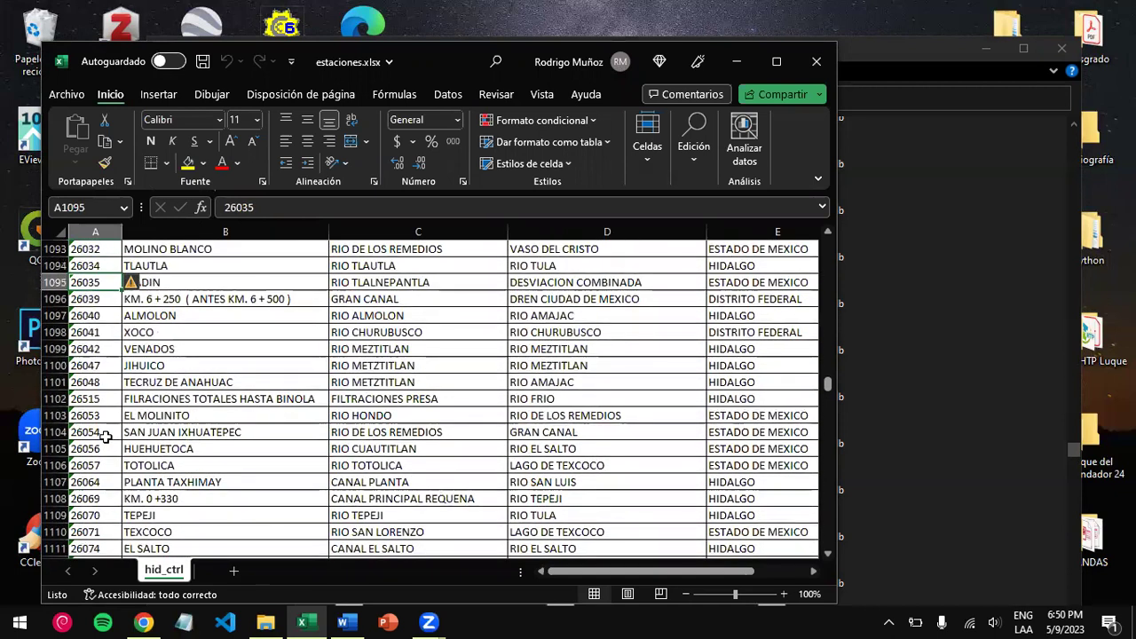
- Examine the catalogue fields of station 26035 across its row, from the station name to the state
key(Right)
key(Right)
key(Right)
key(Right)
key(Right)
key(Right)
key(Left)
key(Left)
key(Left)
key(Left)
key(Left)
key(Left)
key(Right)
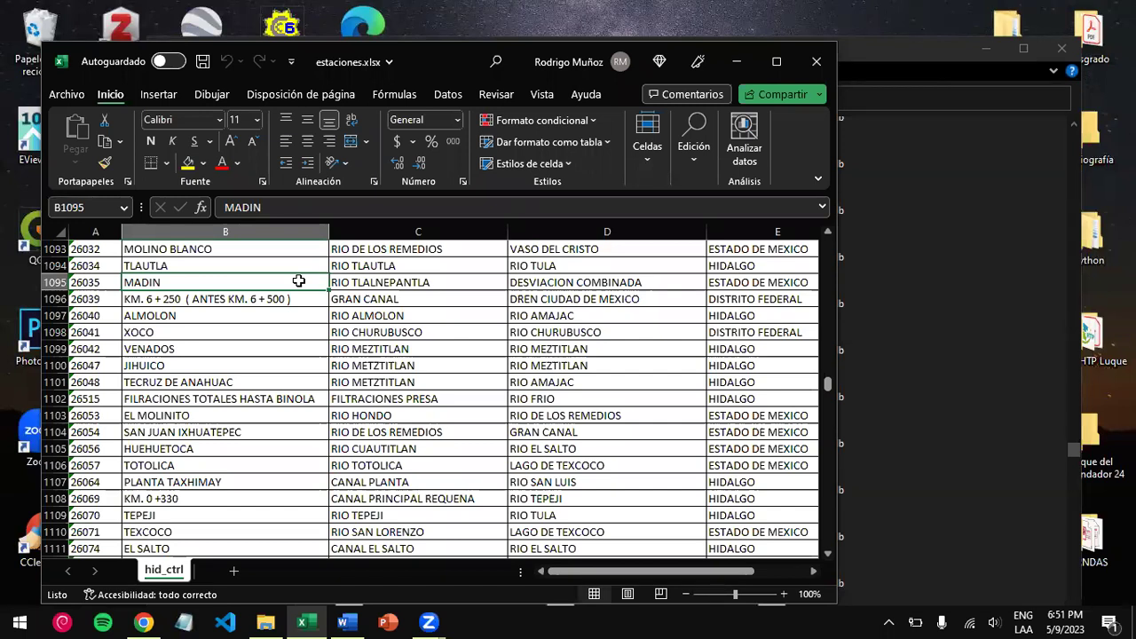
key(Right)
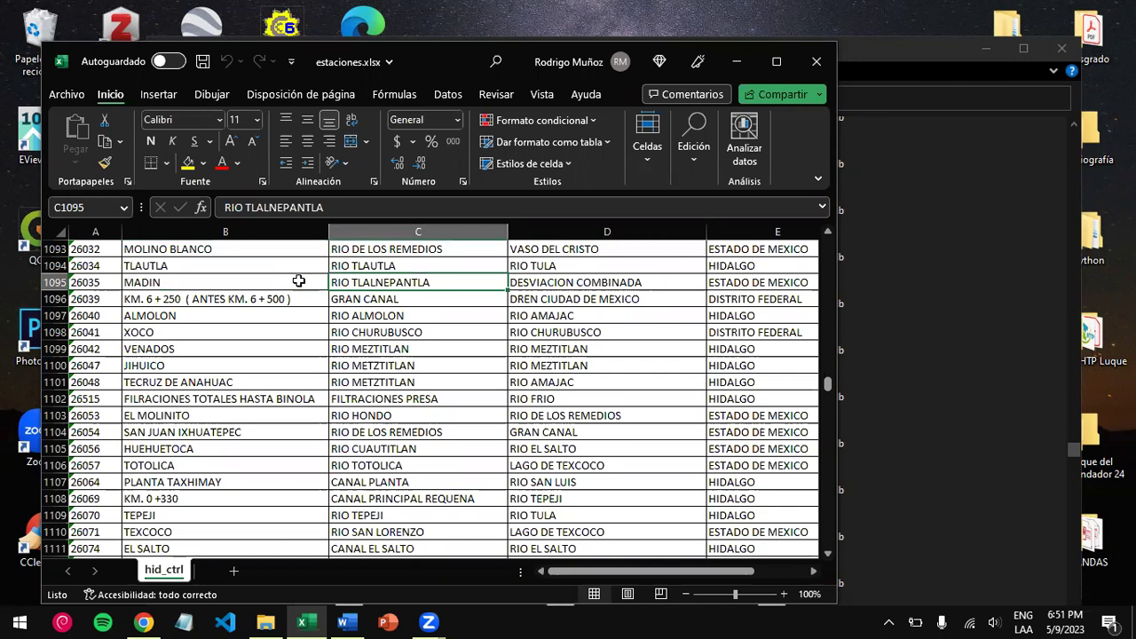
key(Right)
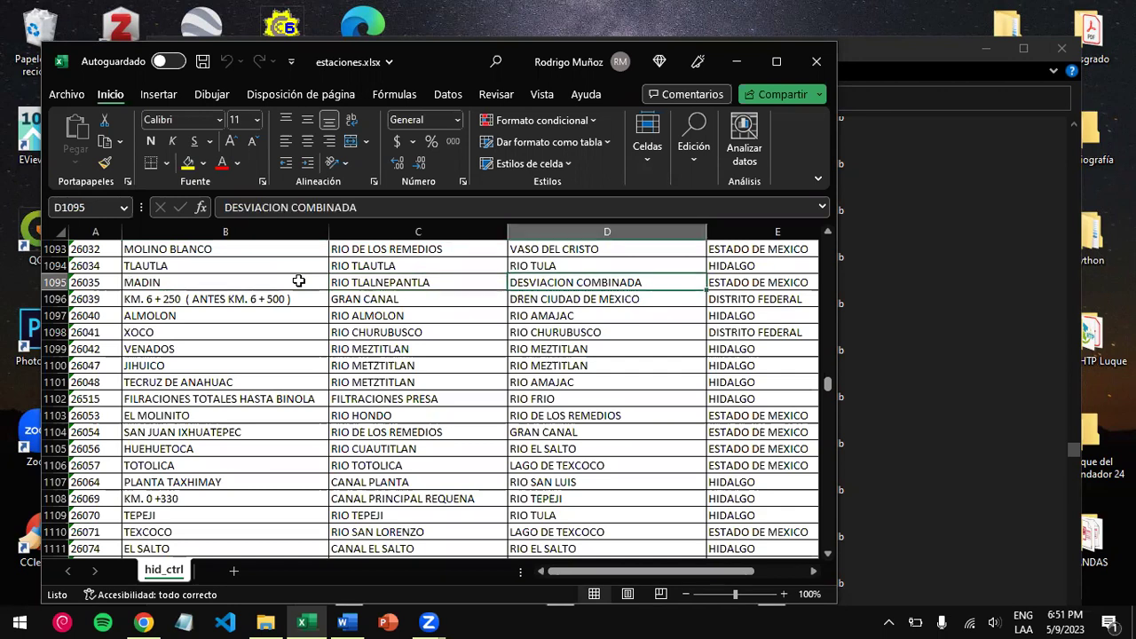
scroll(556, 299, up, 13)
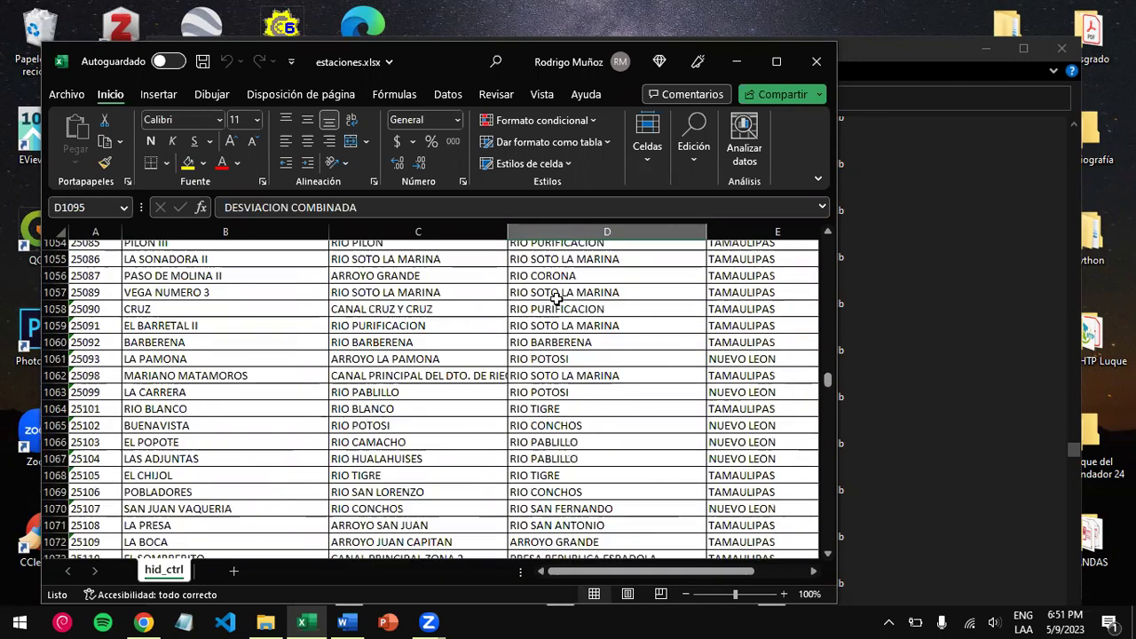
scroll(555, 299, down, 13)
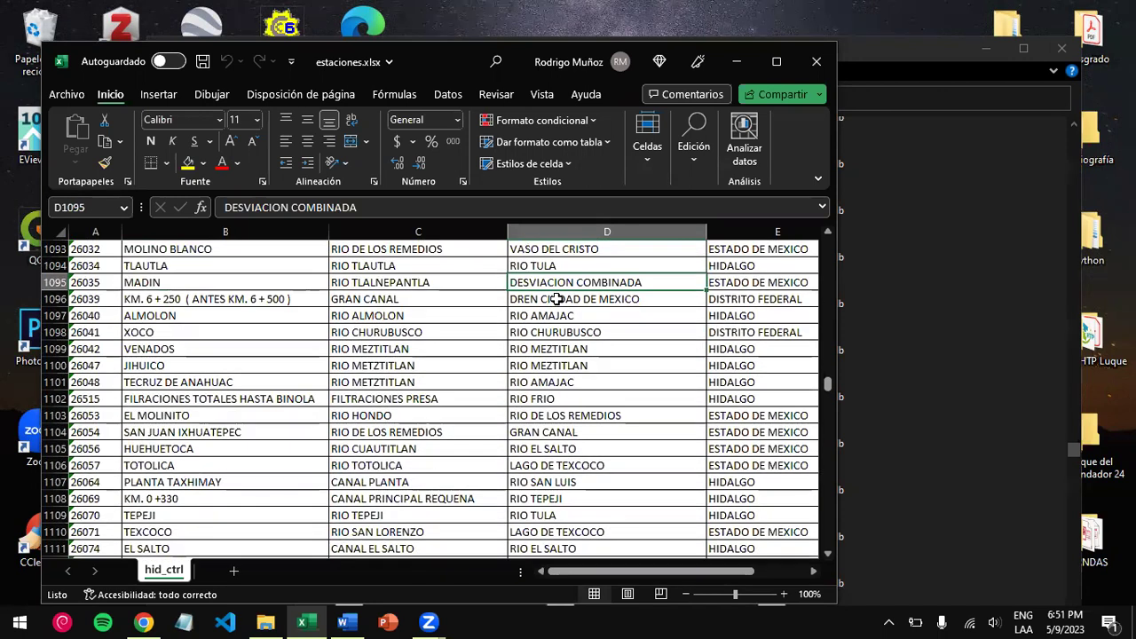
key(Right)
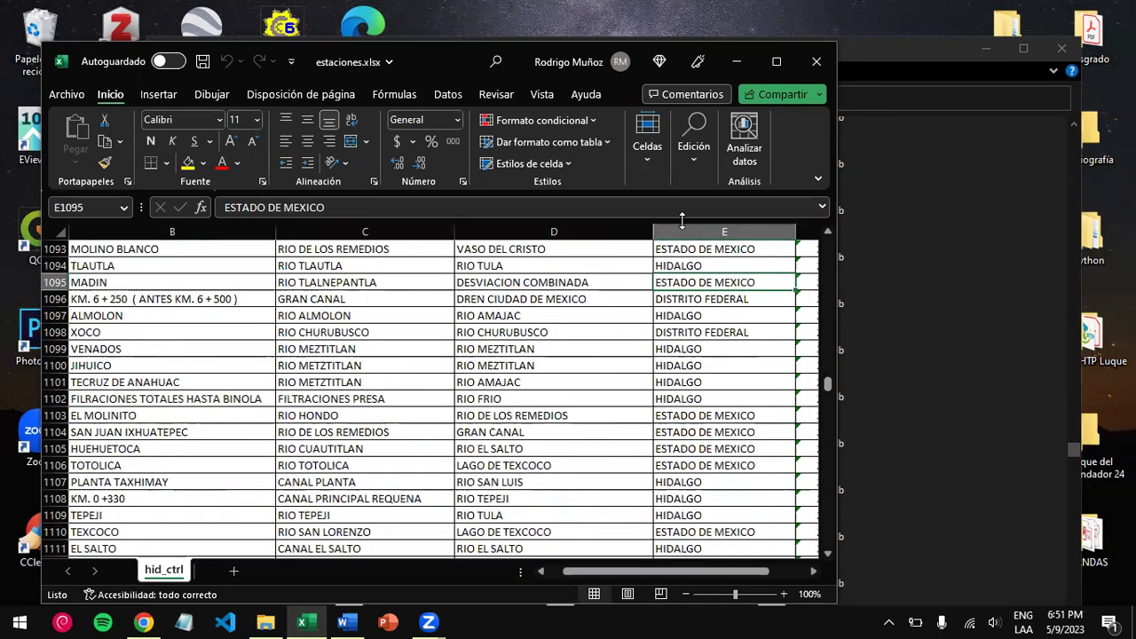
- Switch back to File Explorer and copy 26035.mdb from Bases_Datos_Bandas to the desktop
click(924, 72)
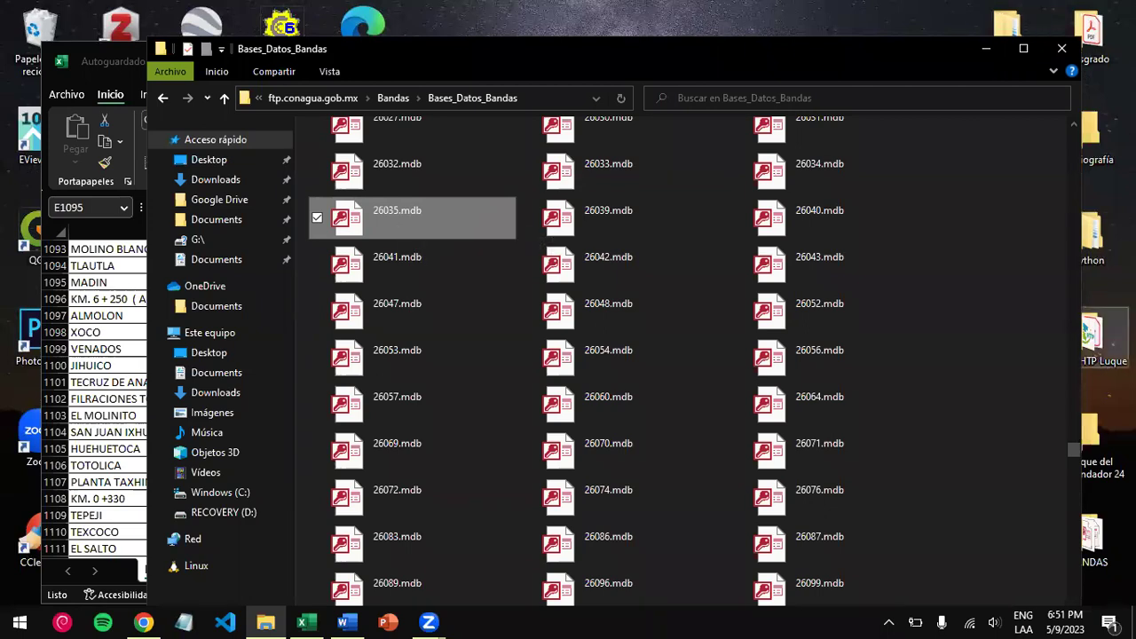
click(1134, 622)
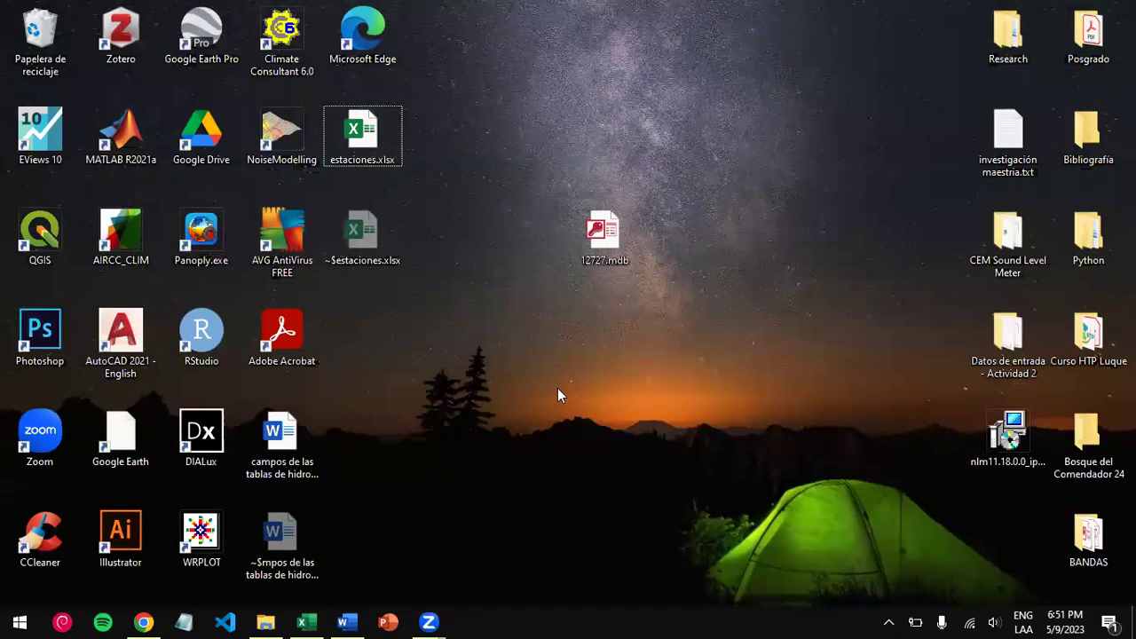
key(ctrl+v)
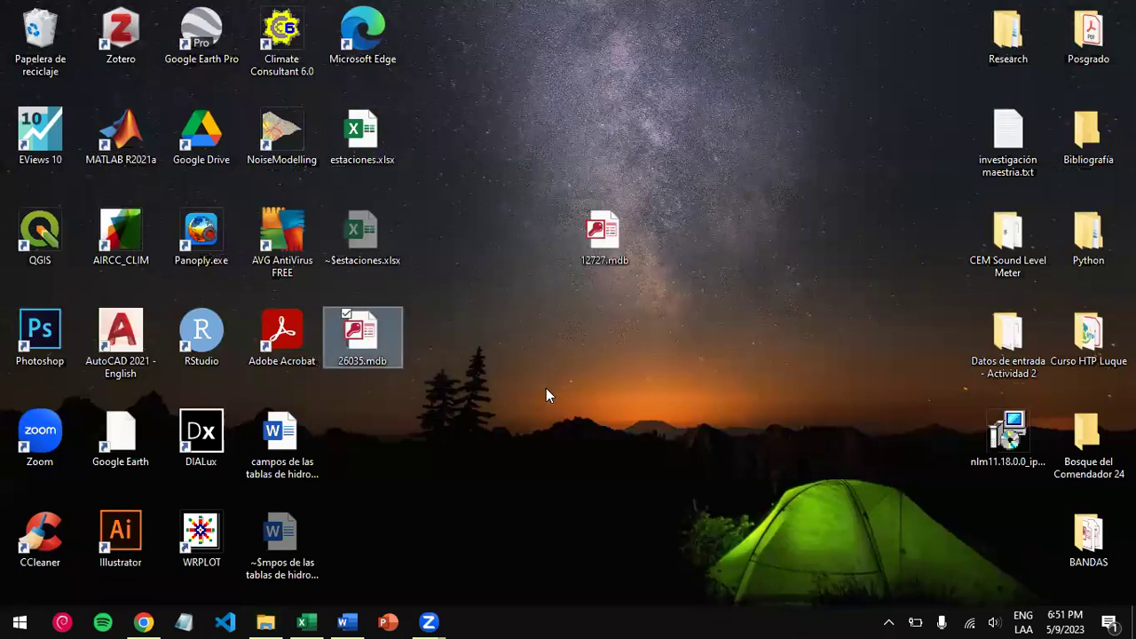
- Open the desktop copy of 26035.mdb in Access with its content enabled, and switch to campos de las tablas de hidrometría.docx in Word
double_click(359, 337)
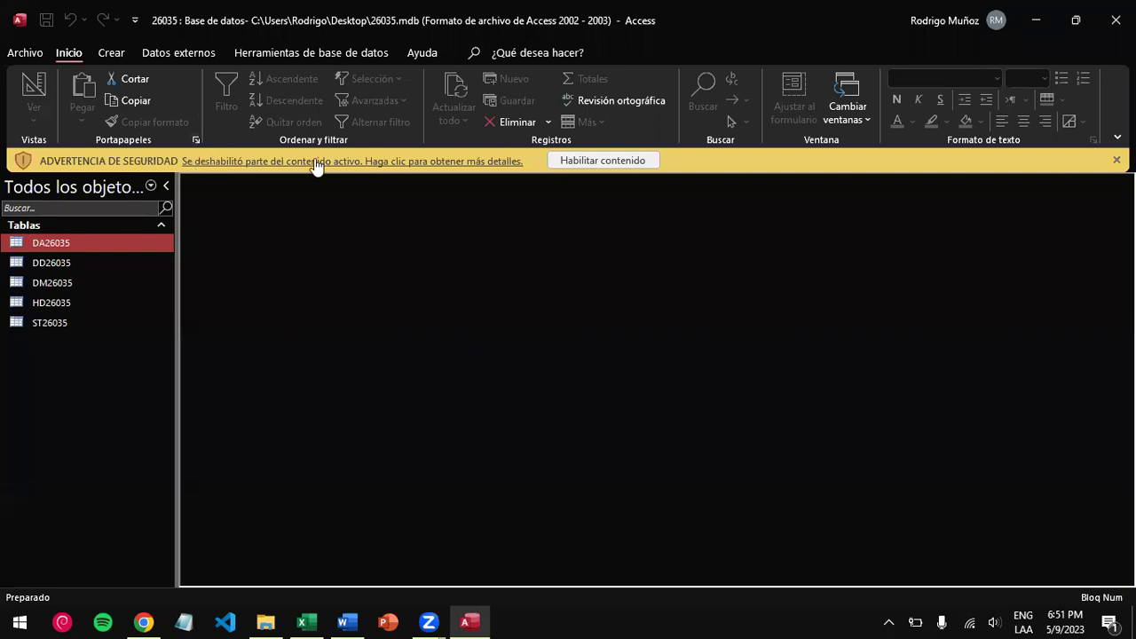
click(592, 159)
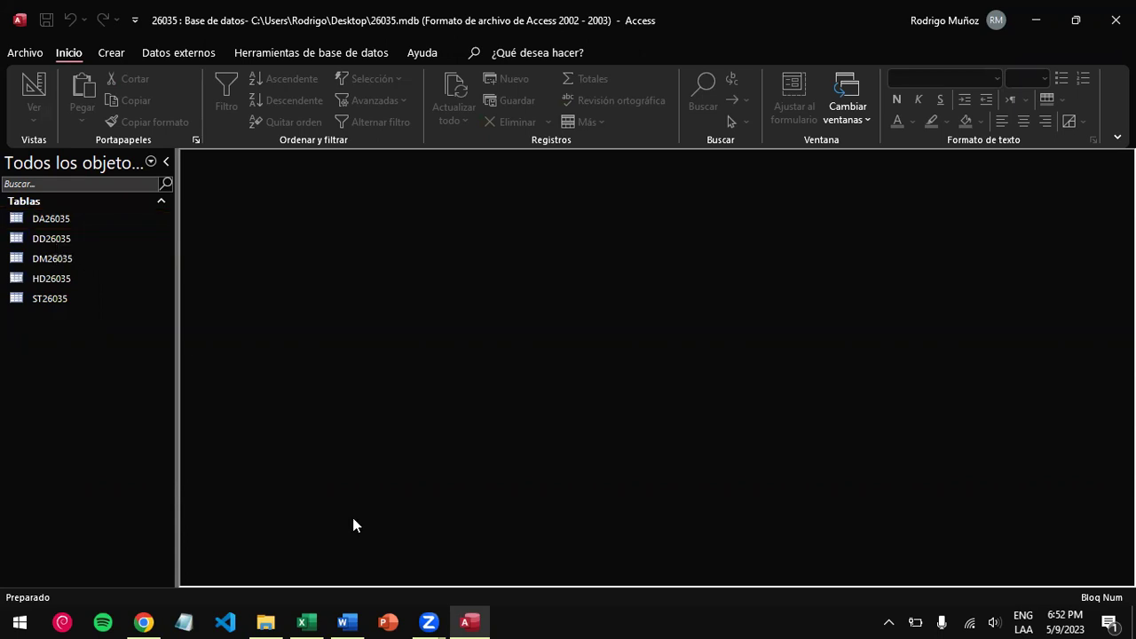
click(345, 619)
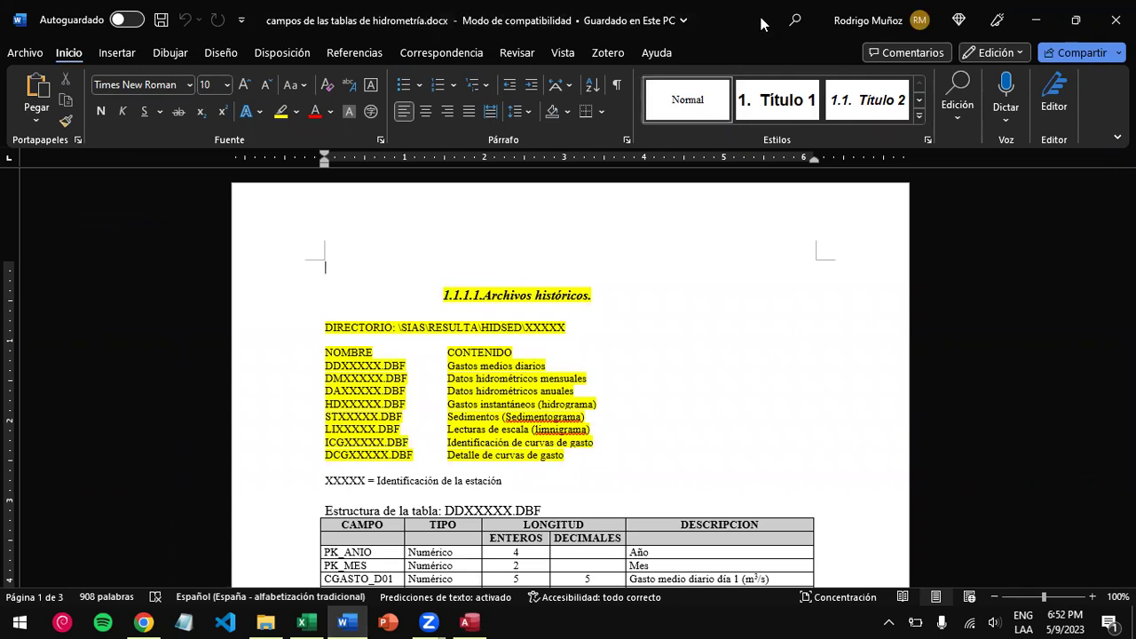
- Restore the Word window to a smaller size and place it beside the Access table list with the historical files list in view
click(1075, 20)
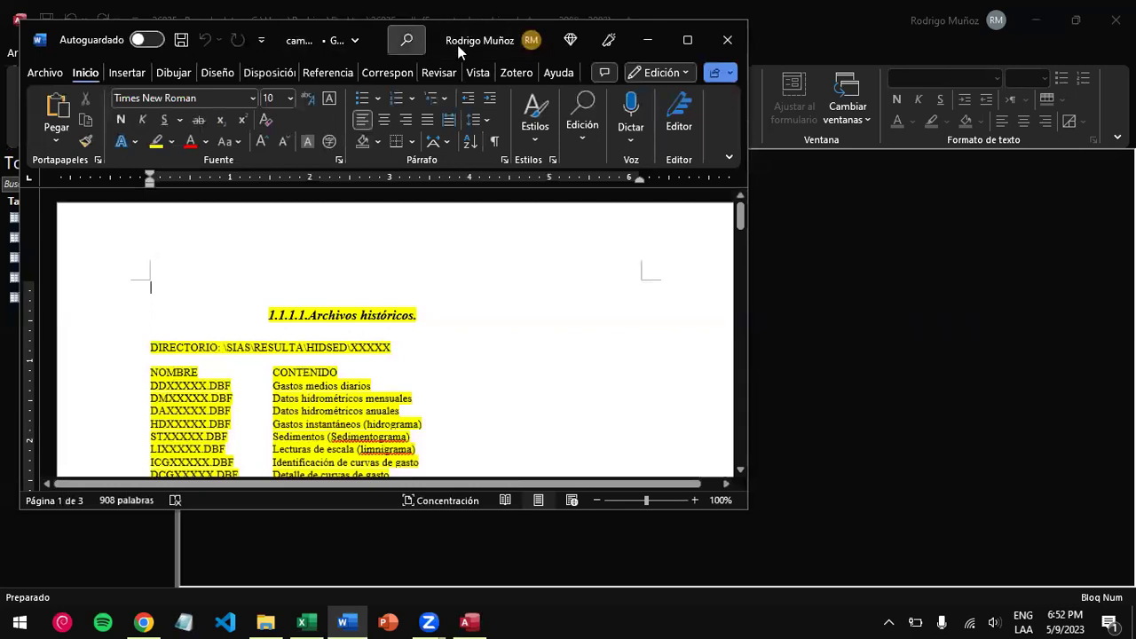
drag(458, 47, 720, 52)
scroll(482, 406, down, 1)
scroll(482, 405, down, 2)
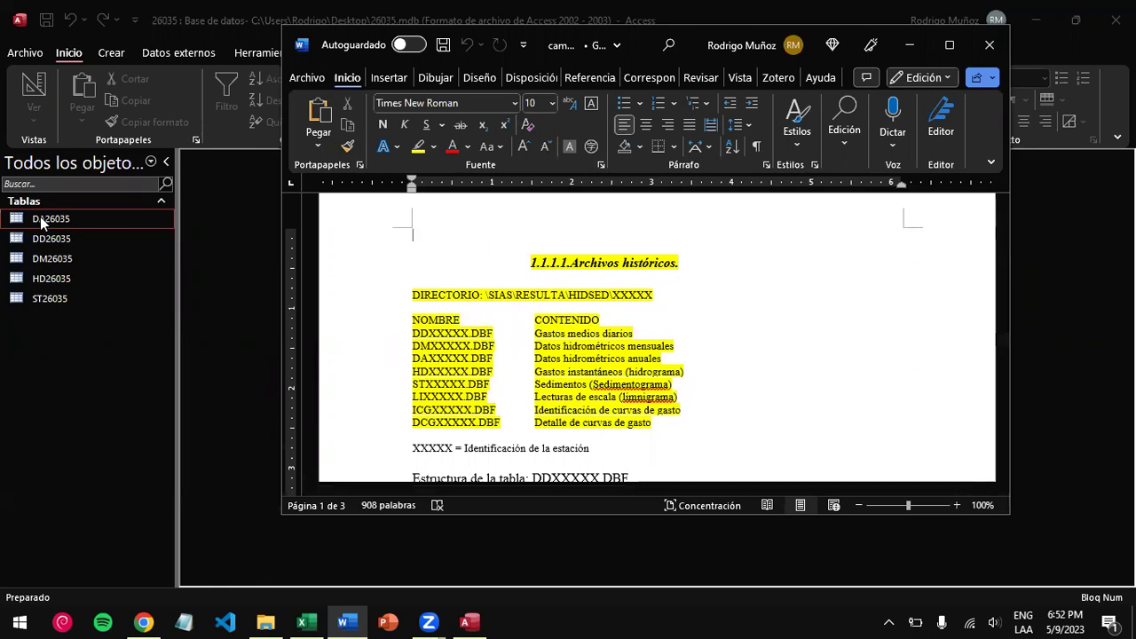
- Open the DA26035 table in Access and look through its yearly records along the pk_anio column
click(39, 218)
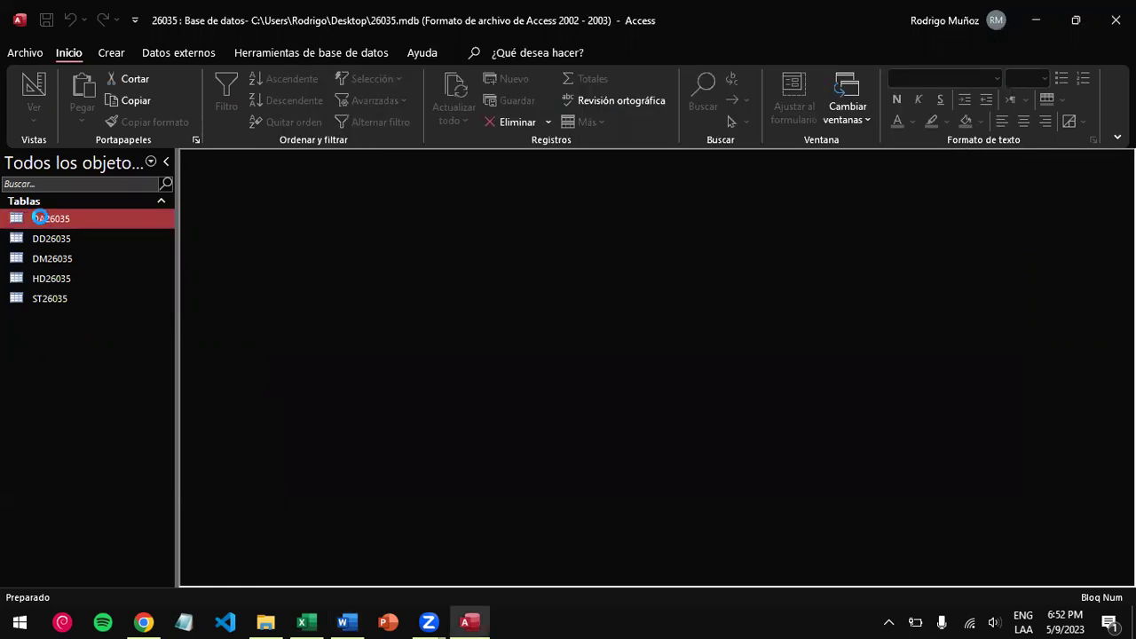
double_click(40, 218)
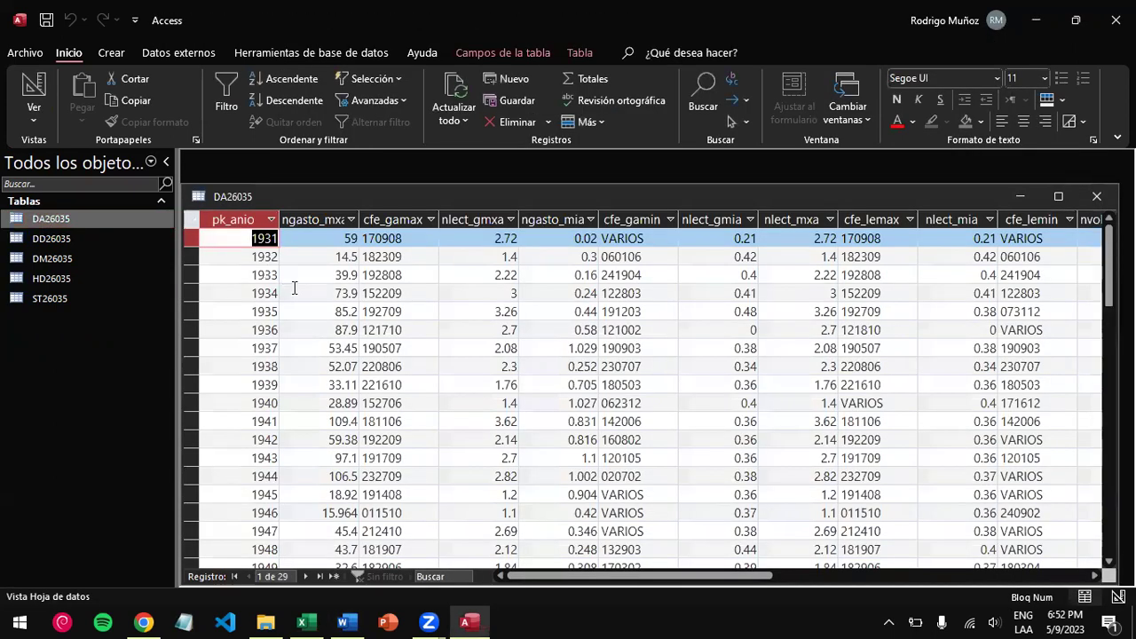
click(293, 288)
click(228, 348)
key(Down)
key(Down)
key(Down)
key(Down)
key(Down)
key(Down)
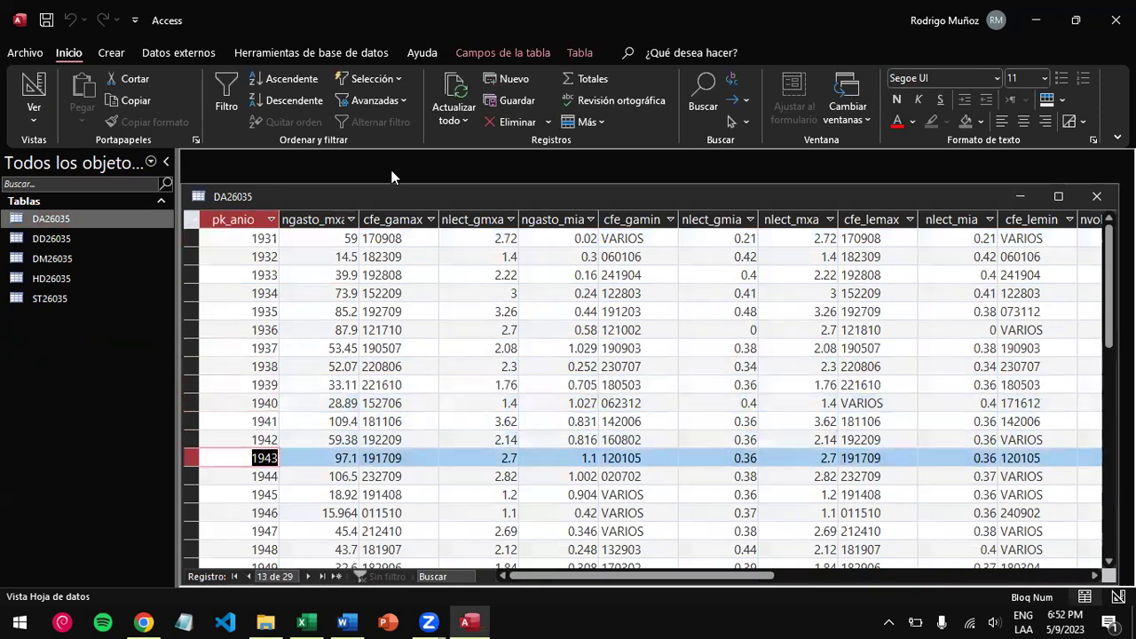
key(Down)
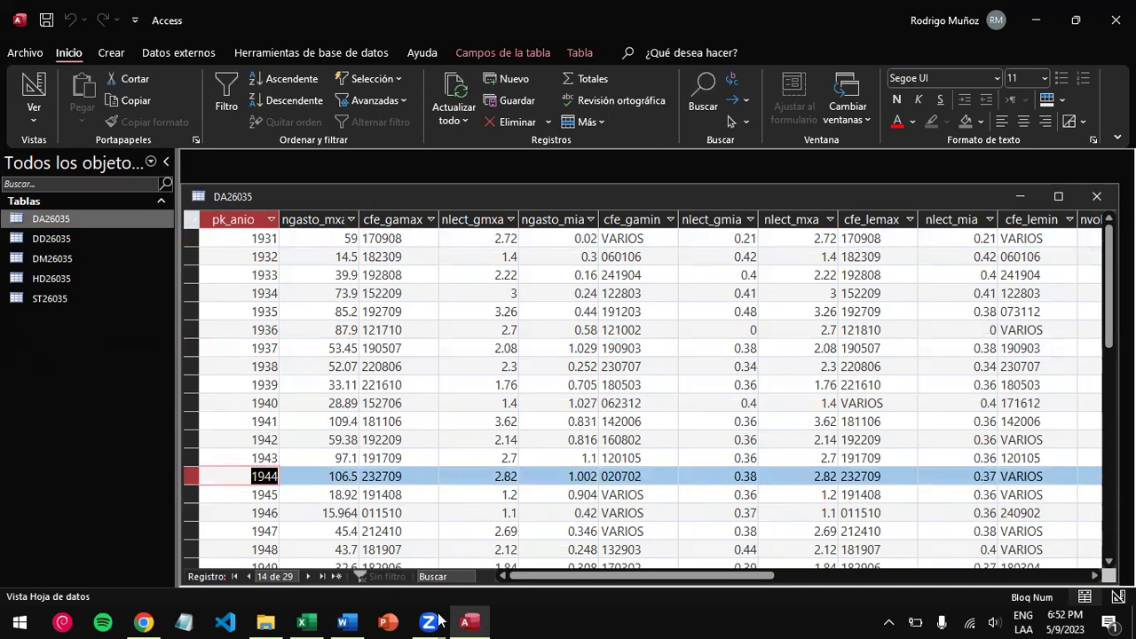
- Switch to the Word document and read the field descriptions in the DAXXXXX.DBF structure table
click(341, 619)
scroll(446, 330, down, 3)
scroll(446, 331, down, 20)
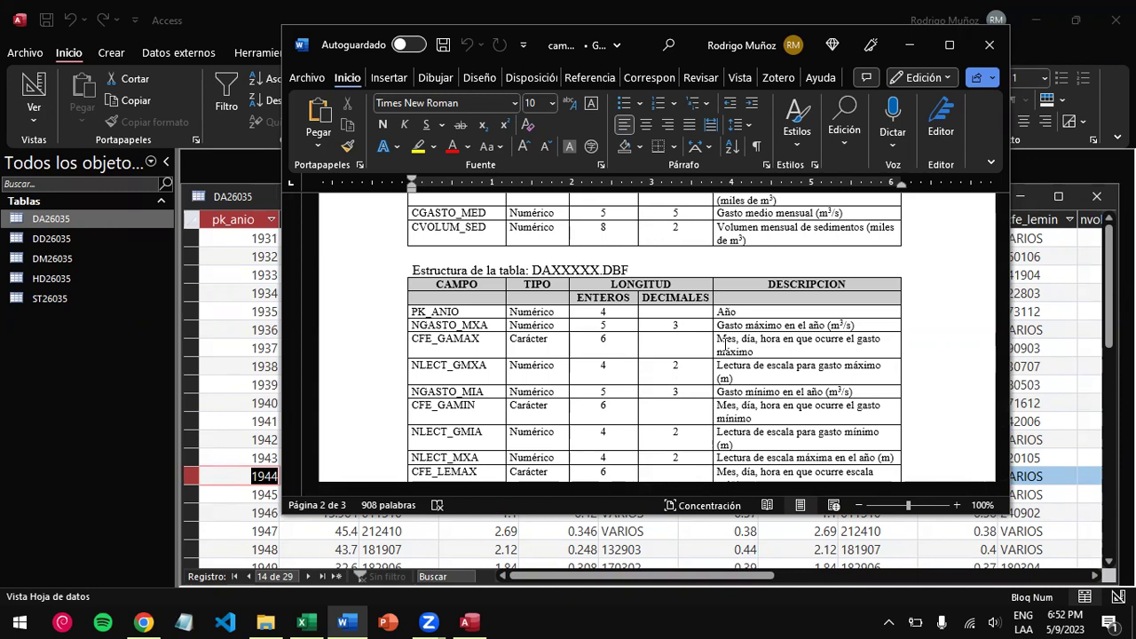
scroll(726, 344, down, 3)
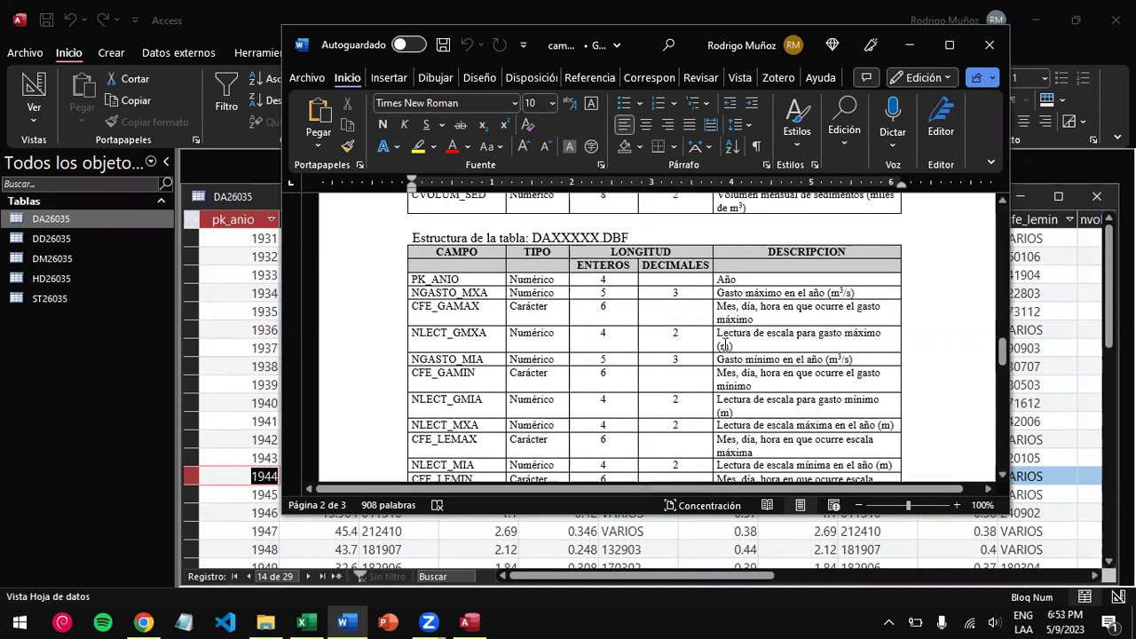
scroll(724, 342, down, 2)
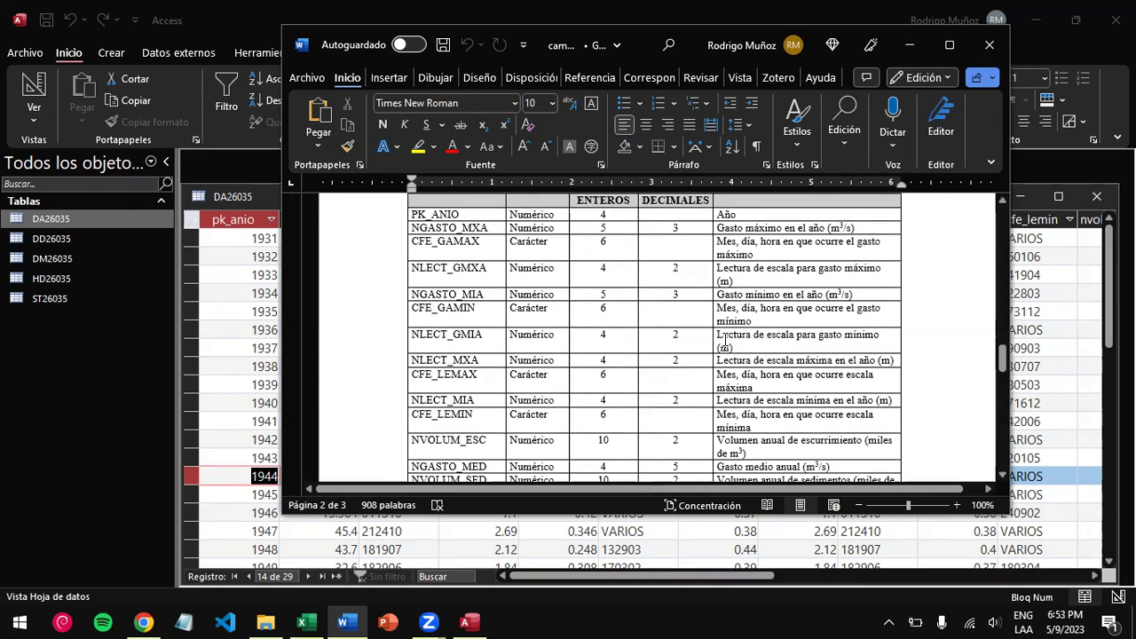
scroll(726, 340, down, 1)
click(723, 359)
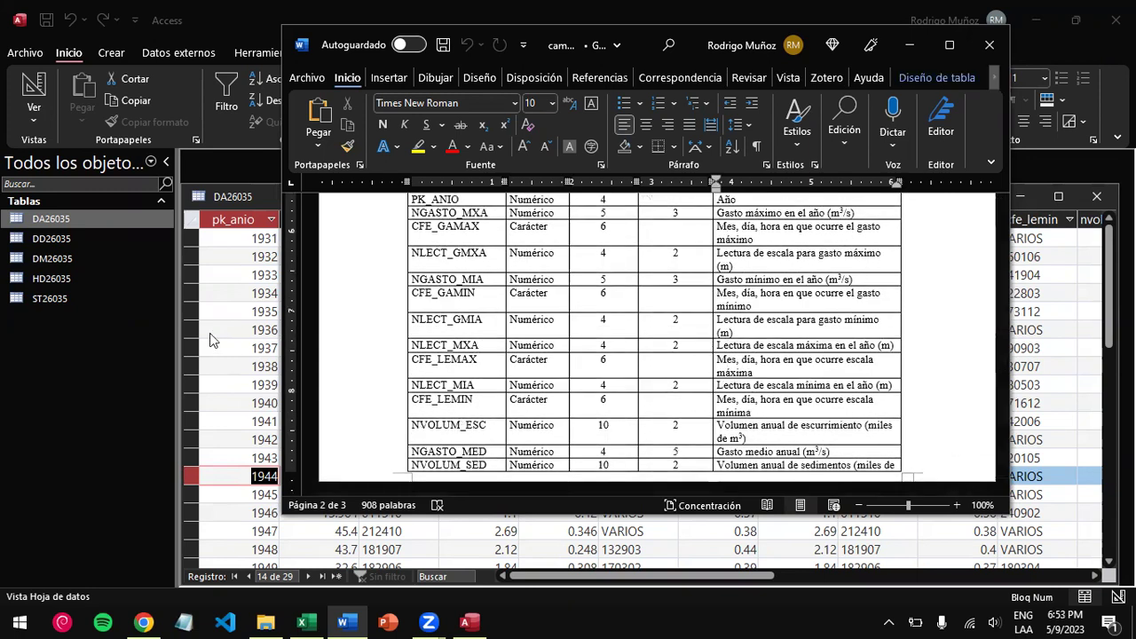
- Review the file-name list at the start of the document and open the daily flow table DD26035 in Access
scroll(463, 274, up, 10)
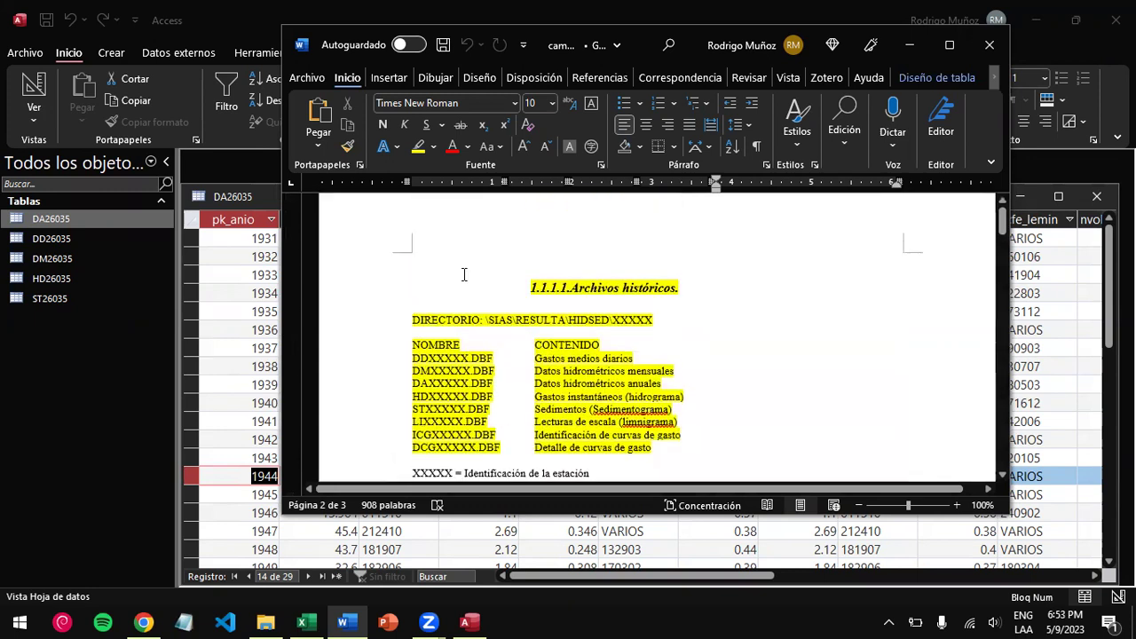
scroll(464, 274, up, 2)
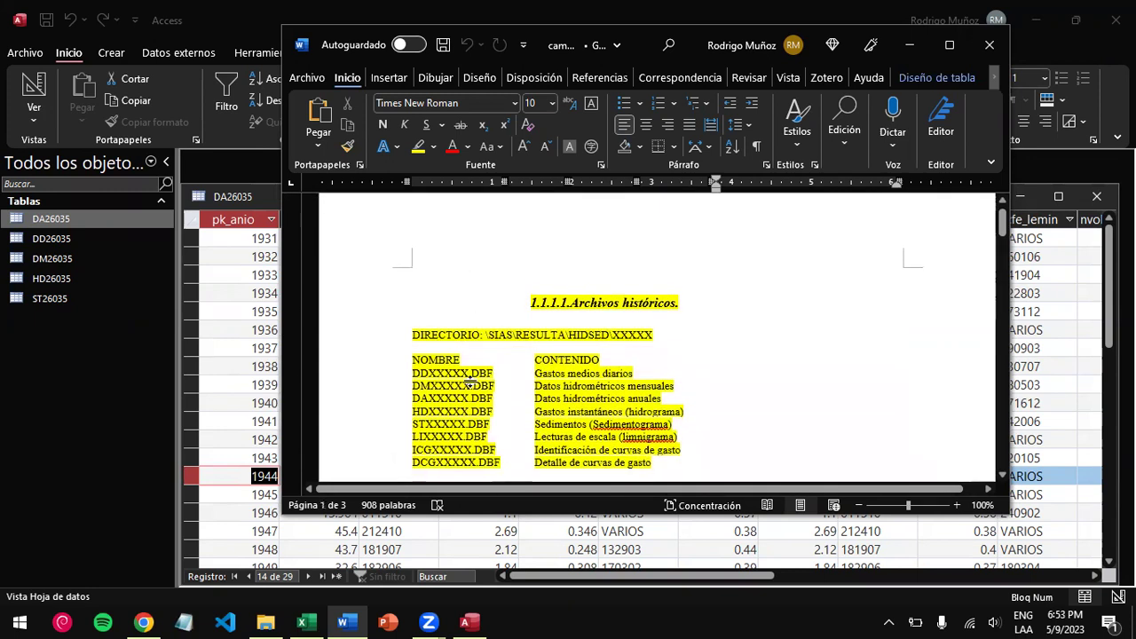
double_click(62, 238)
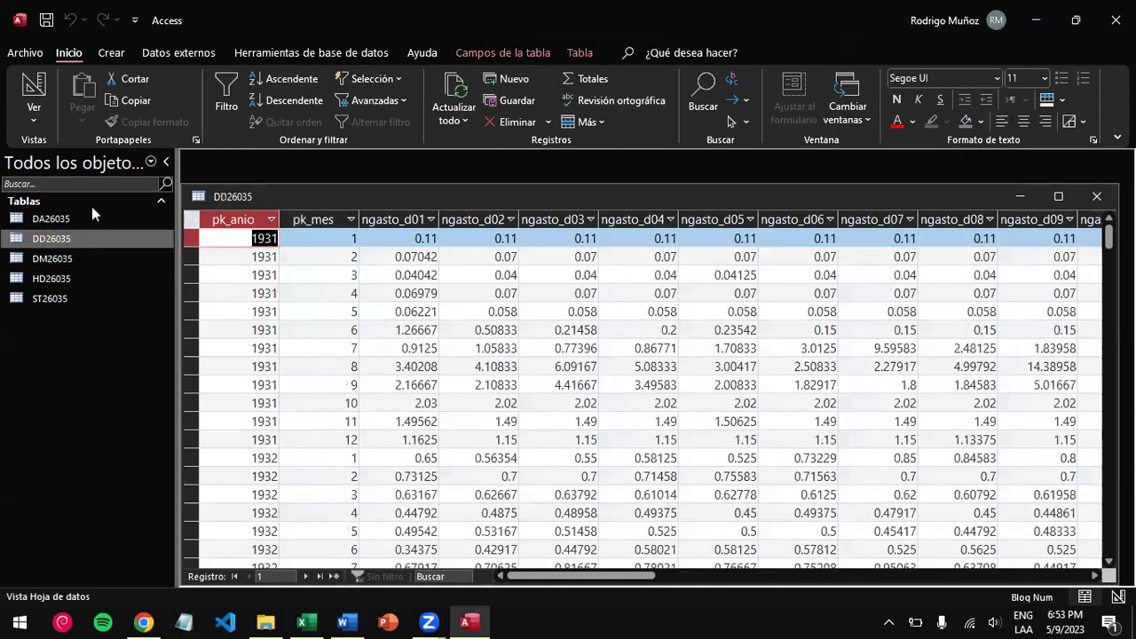
click(325, 267)
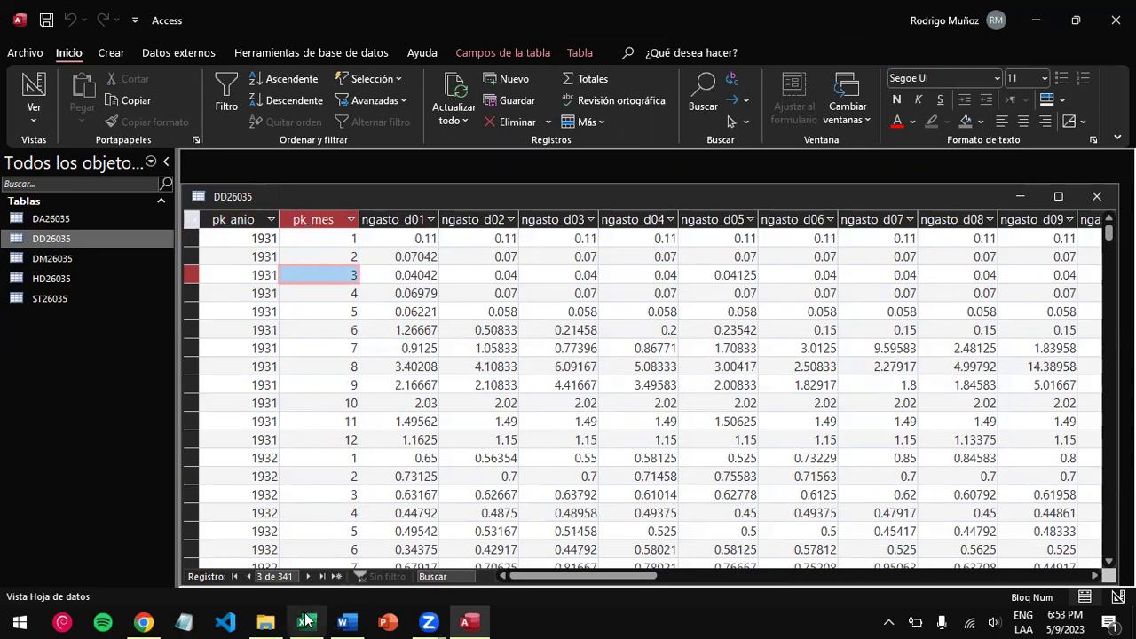
- Switch back to Word and check the contents listed for the DAXXXXX.DBF and HDXXXXX.DBF files
mouse_move(333, 619)
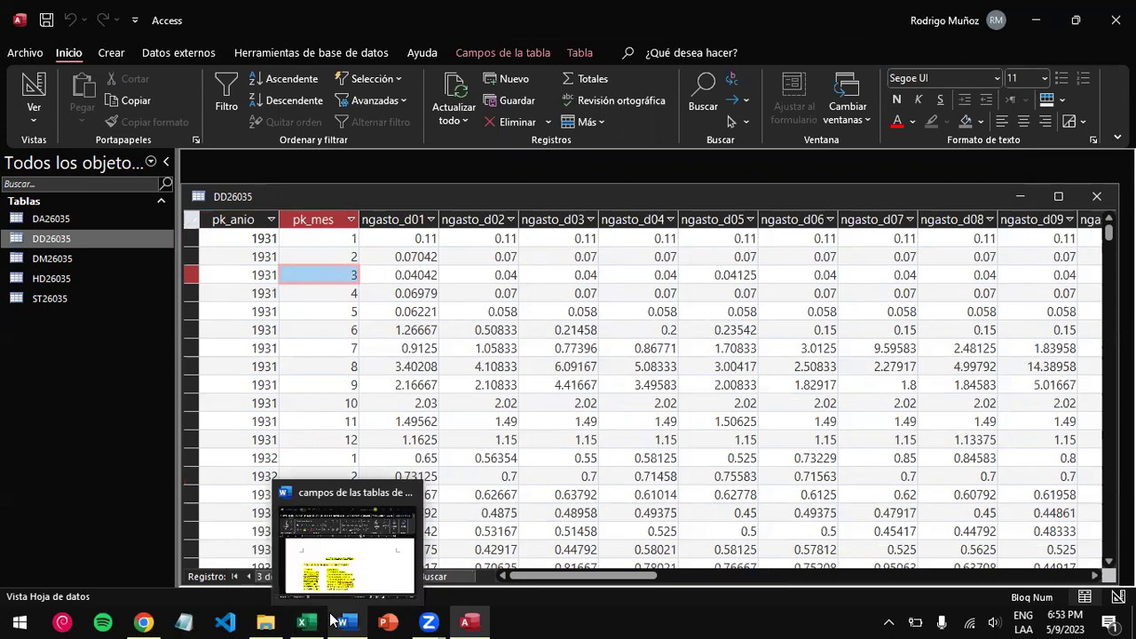
click(323, 554)
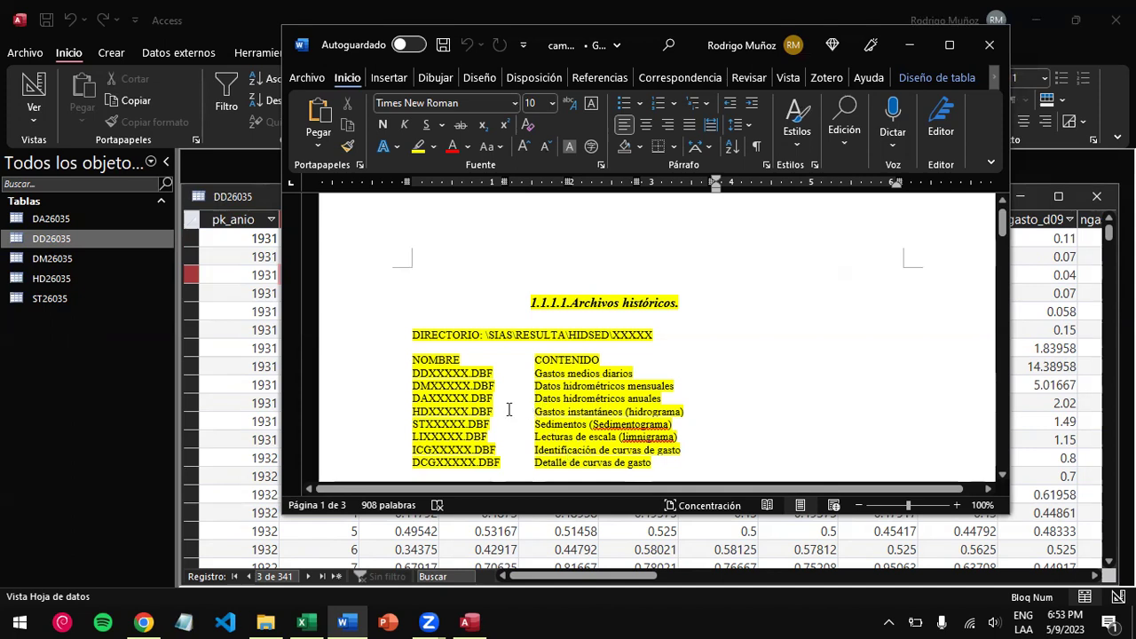
drag(491, 412, 533, 399)
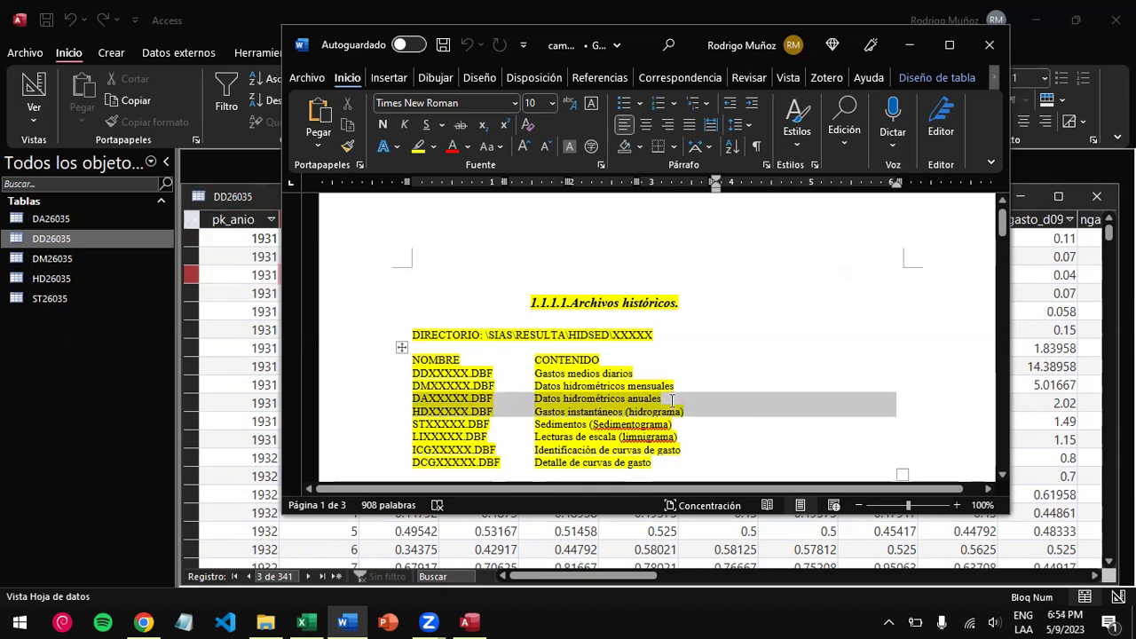
click(675, 401)
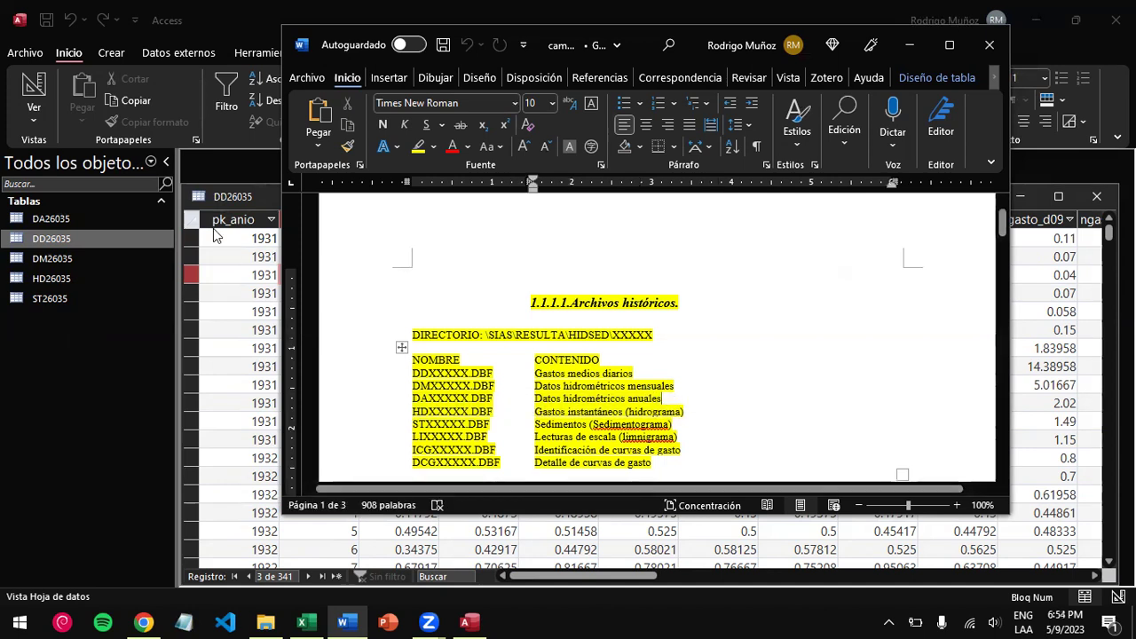
- Open the HD26035 table in Access and look through its instantaneous flow records by date and hour
double_click(77, 278)
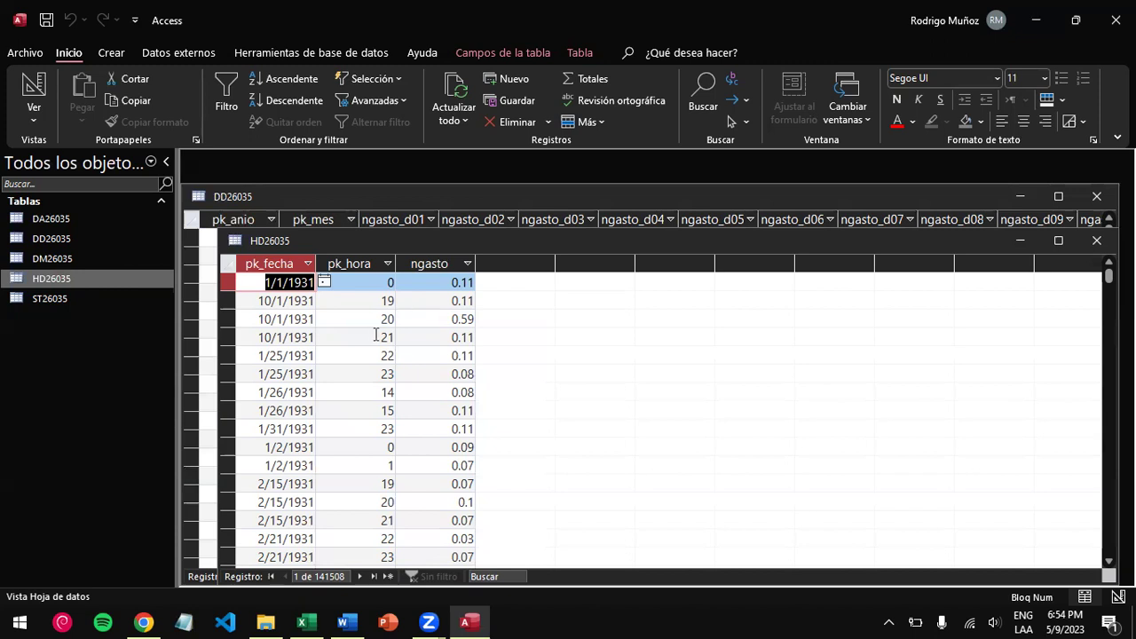
scroll(375, 333, down, 20)
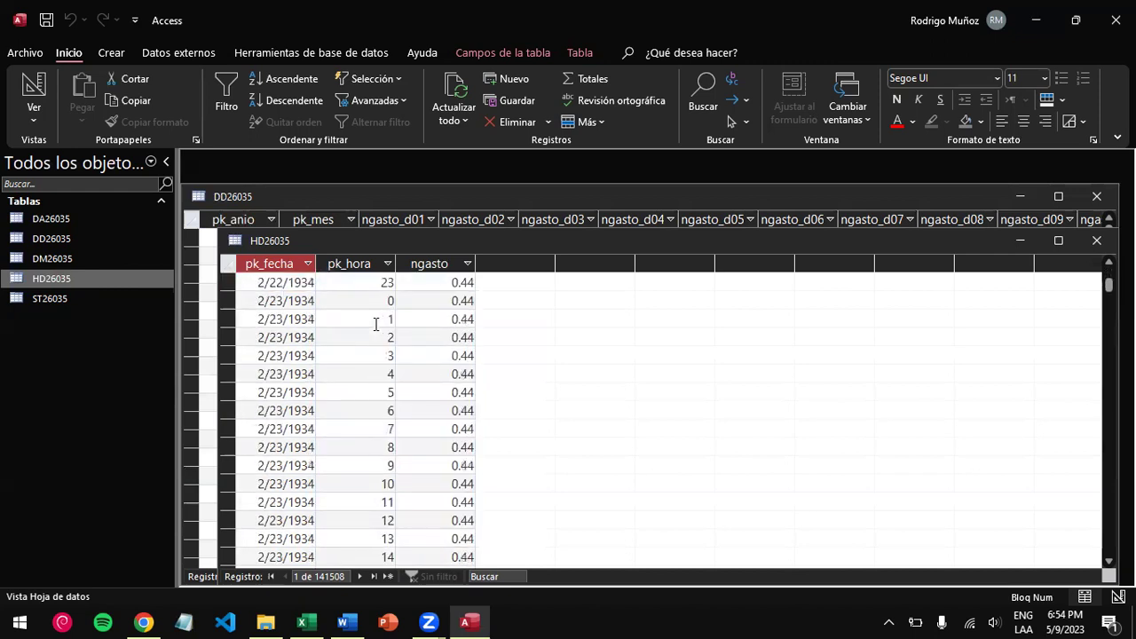
scroll(373, 317, down, 20)
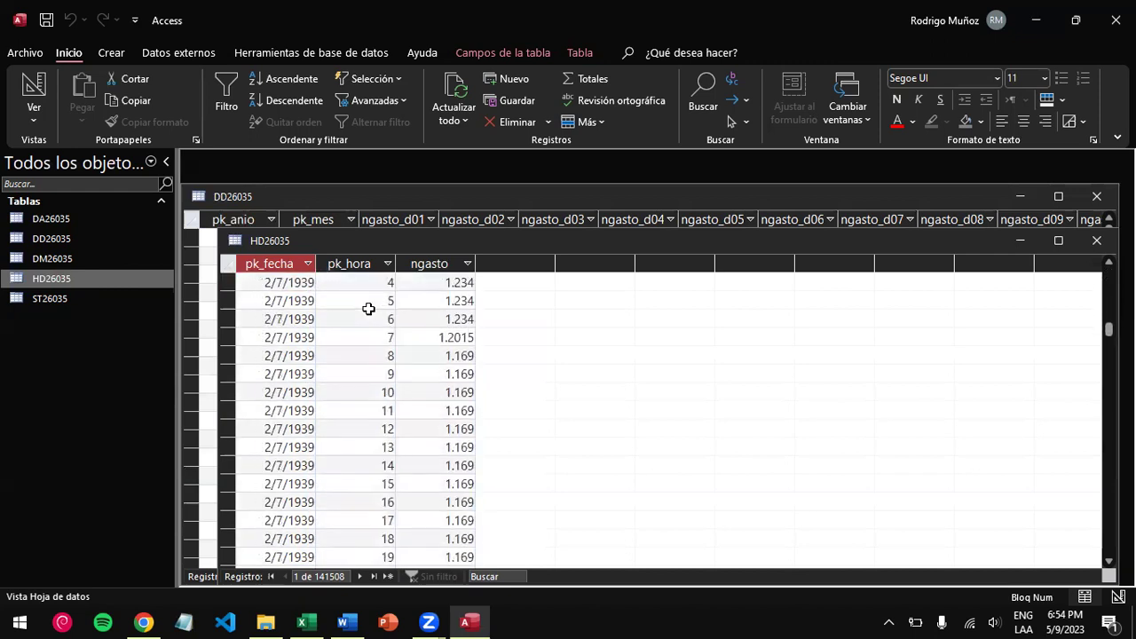
scroll(369, 305, down, 20)
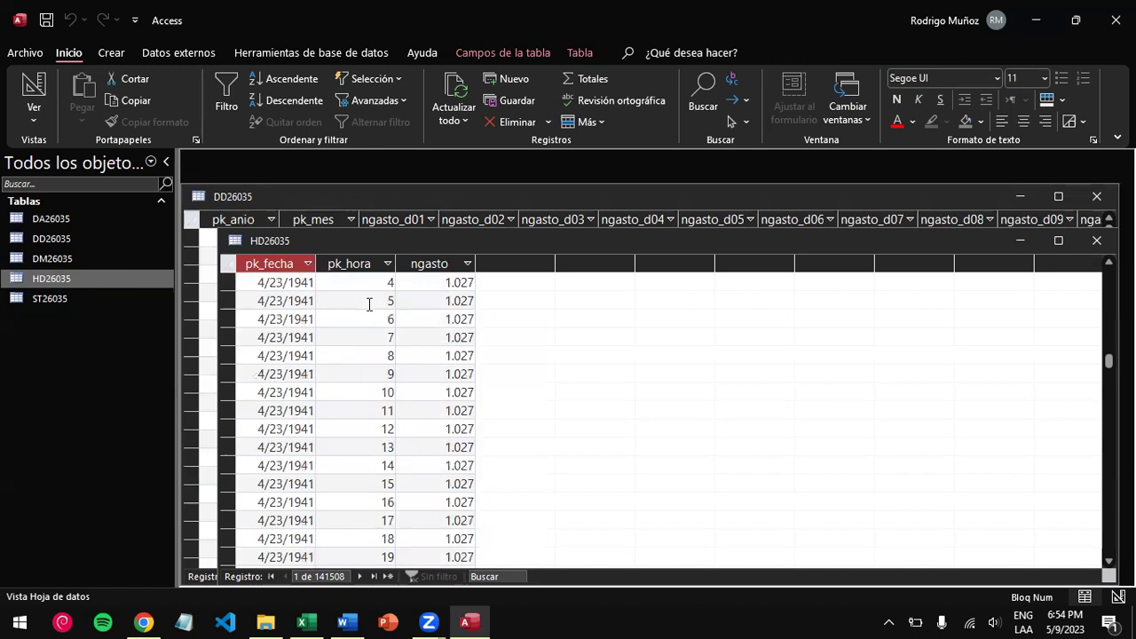
scroll(368, 305, down, 20)
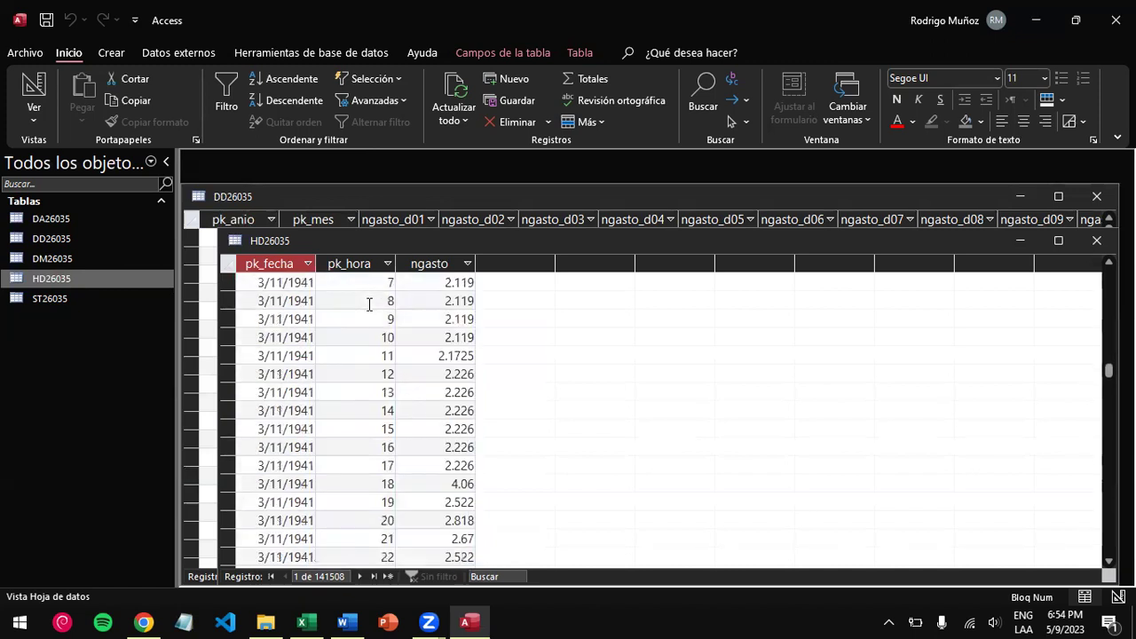
click(701, 616)
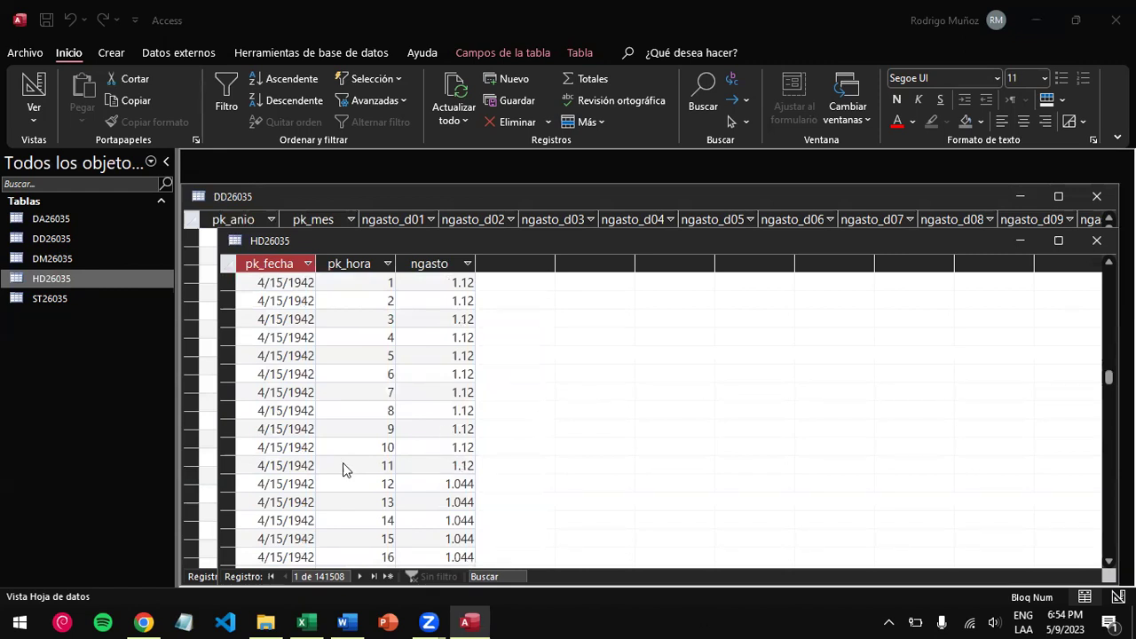
- Switch to the BANDAS page in Chrome and copy the link address of Bases de datos hidrométricas
click(266, 621)
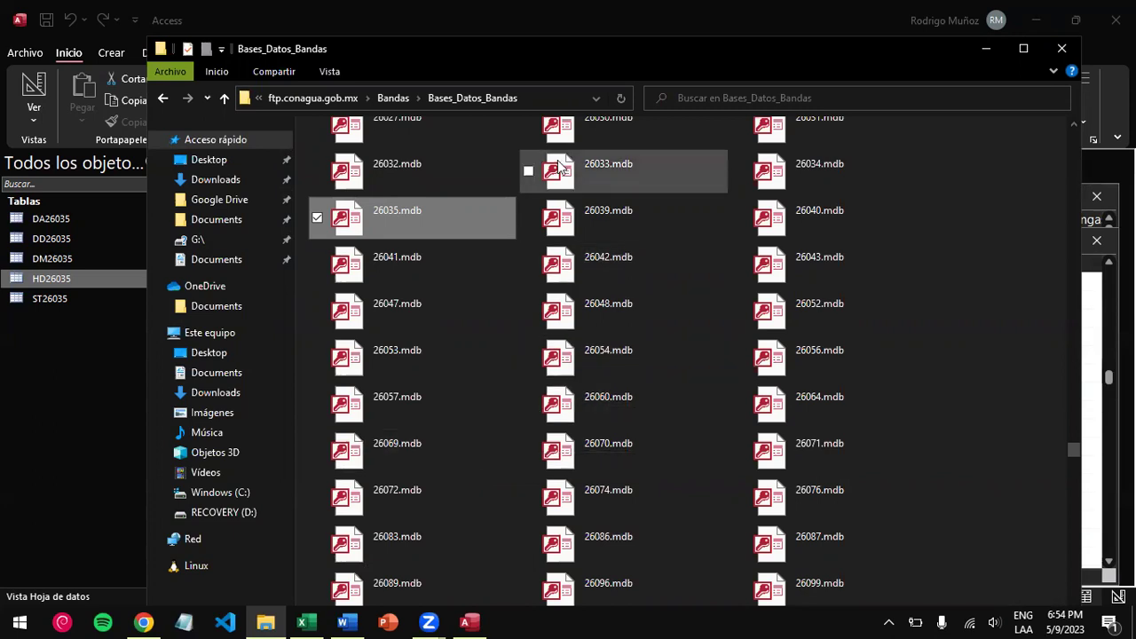
click(142, 622)
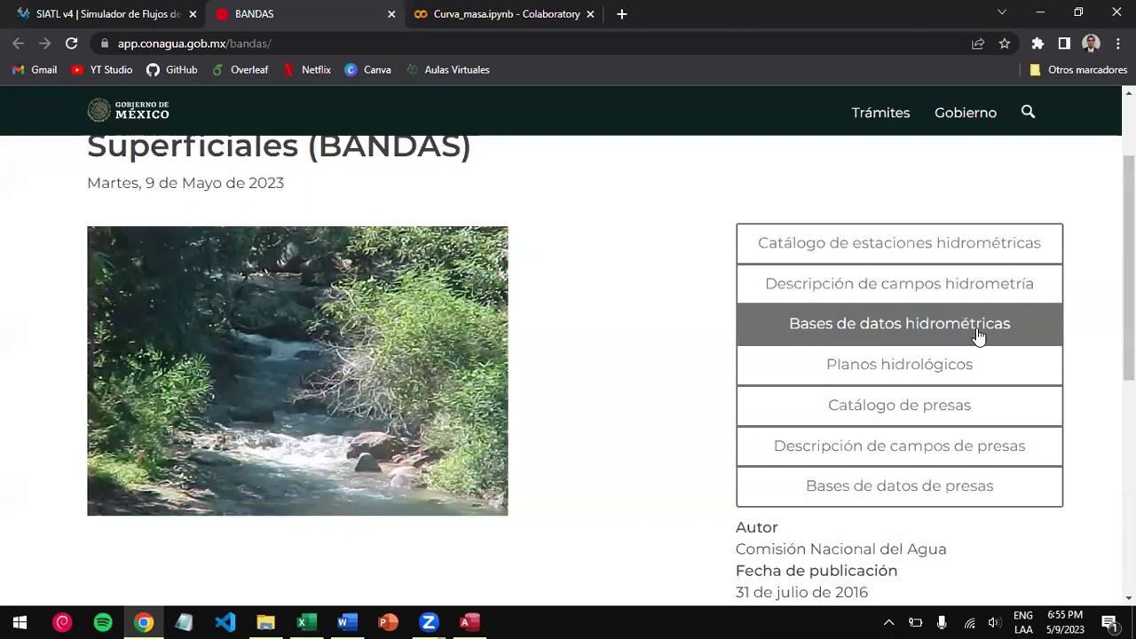
right_click(978, 334)
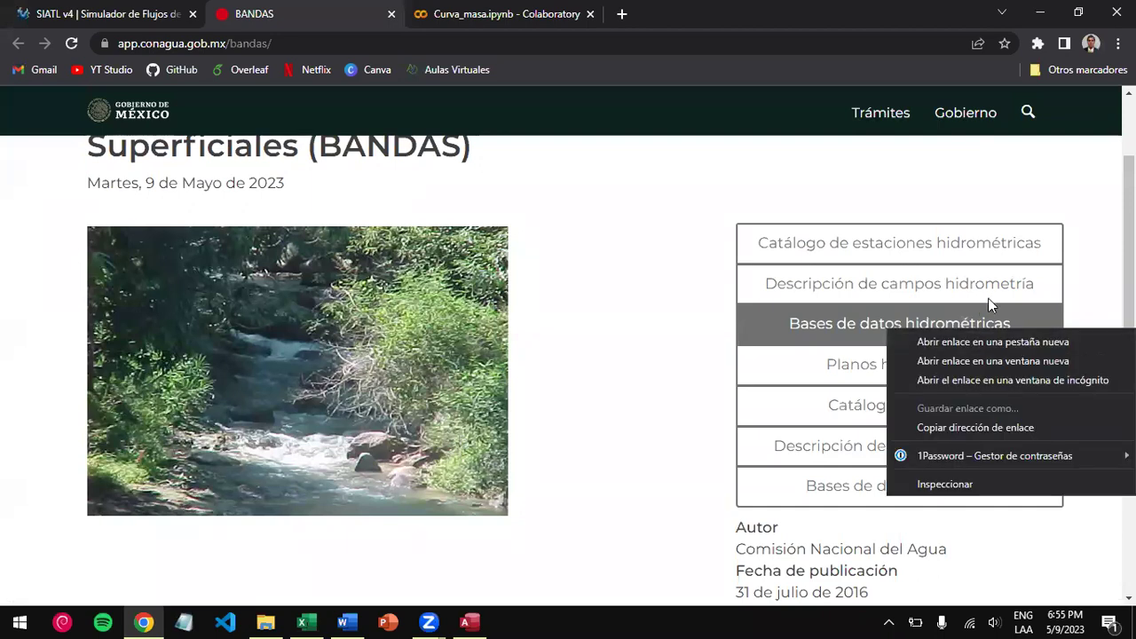
click(689, 519)
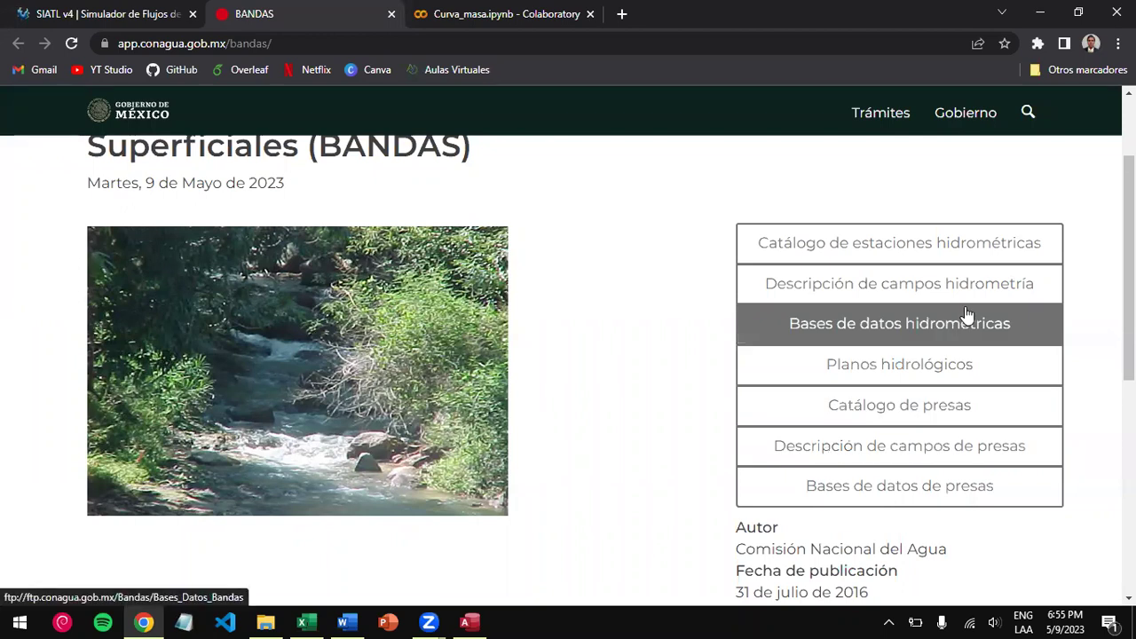
right_click(966, 313)
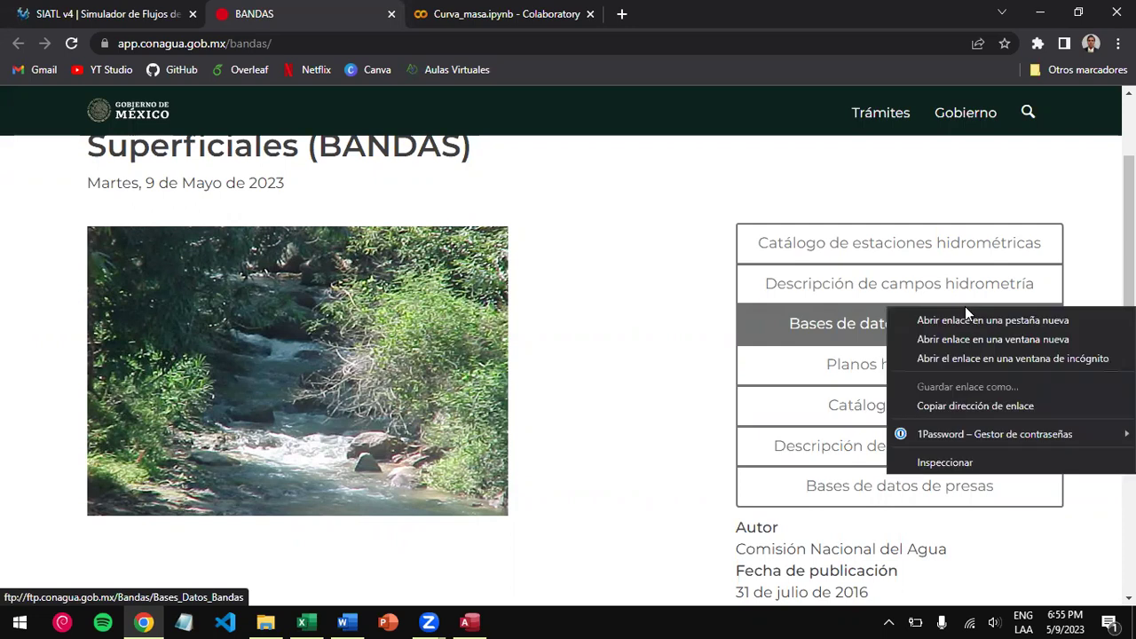
click(991, 408)
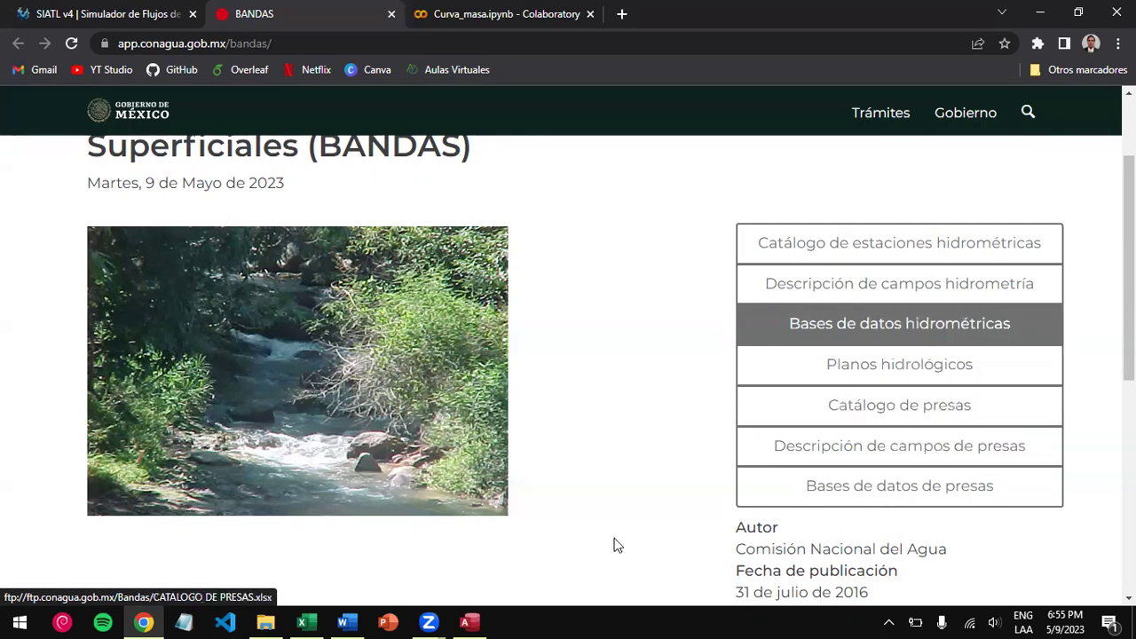
- Switch to File Explorer, load ftp://ftp.conagua.gob.mx/Bandas/Bases_Datos_Bandas, and return to the BANDAS page in Chrome
click(283, 621)
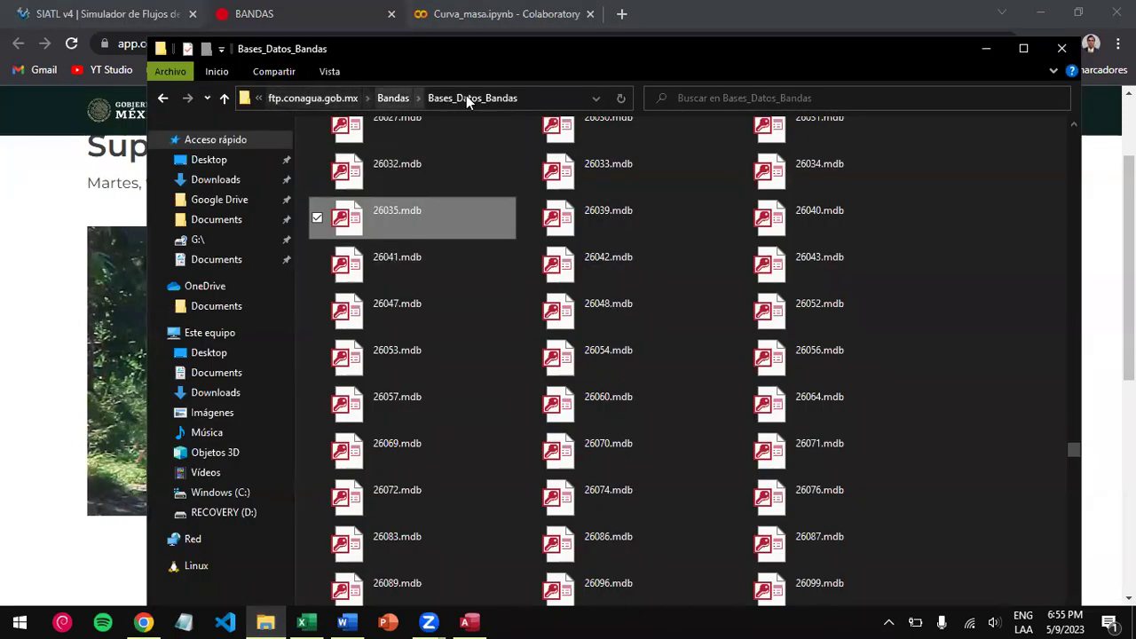
click(540, 94)
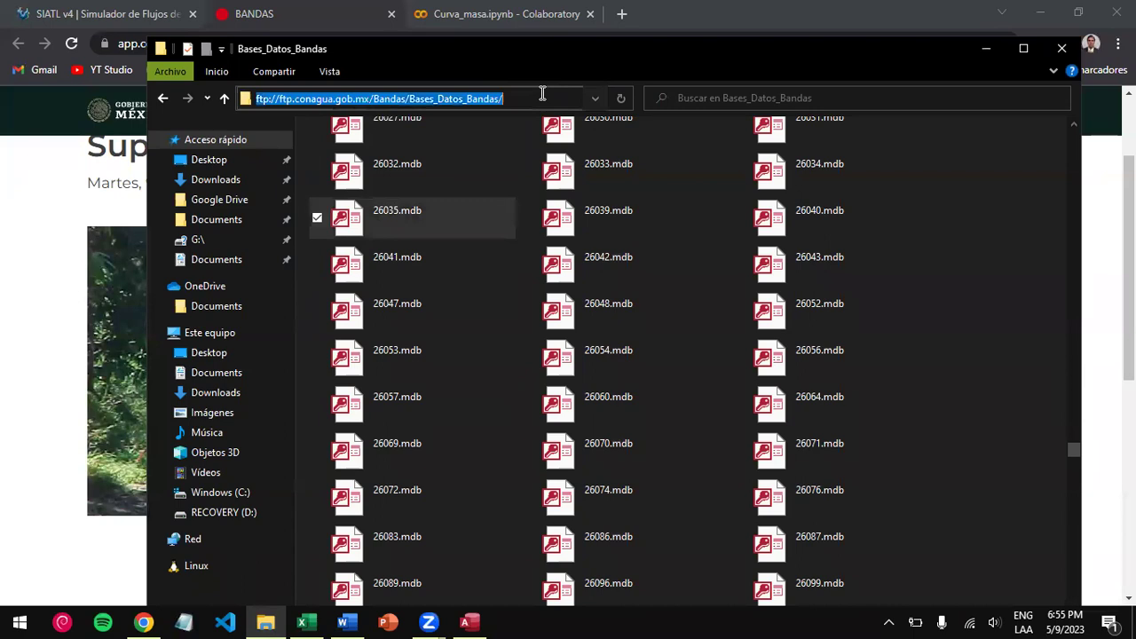
click(542, 94)
key(BackSpace)
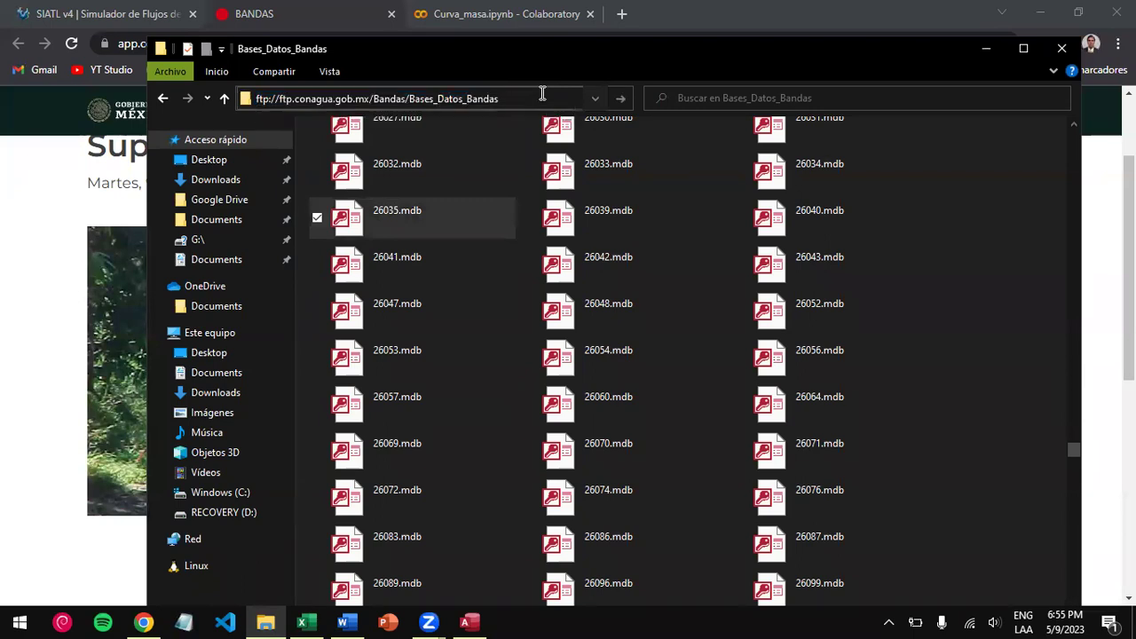
key(ctrl+a)
key(Return)
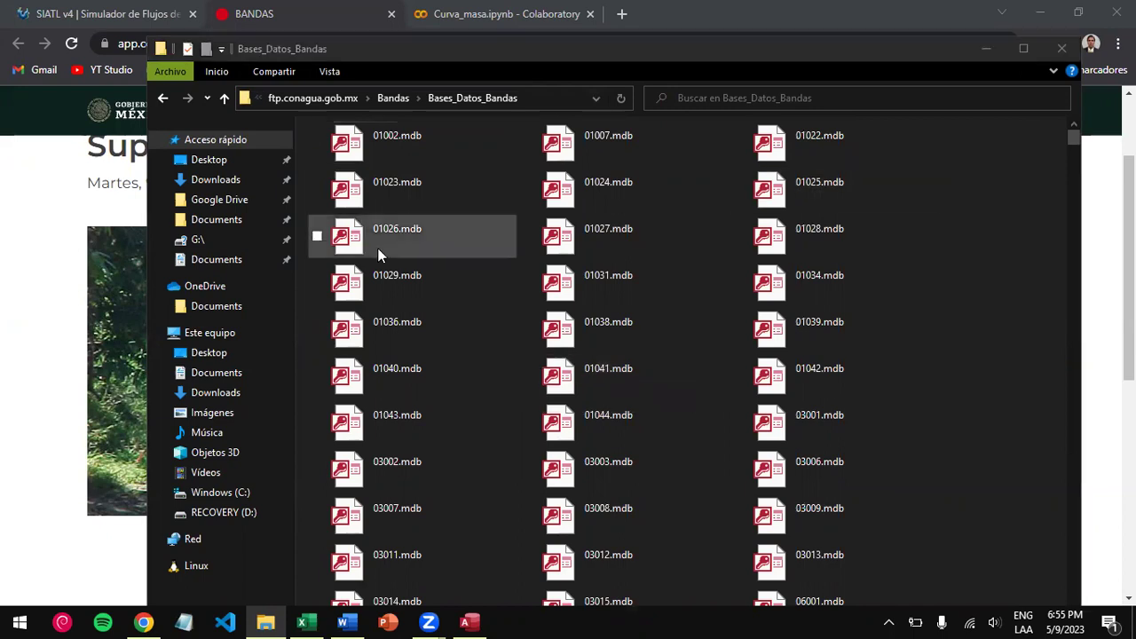
click(13, 273)
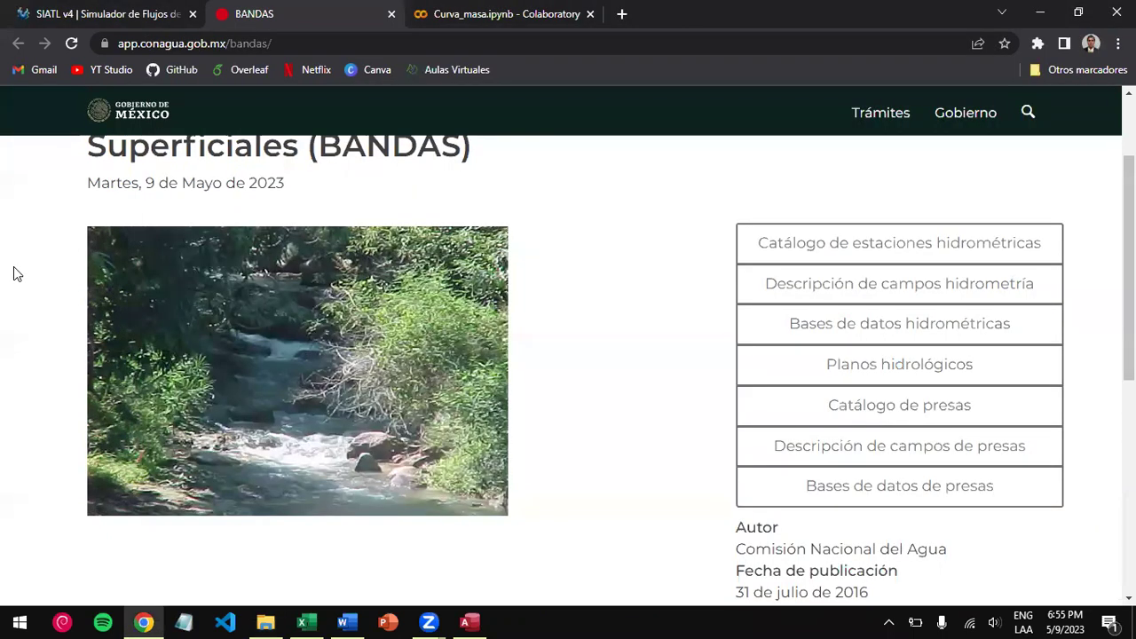
- Switch to Access, close the DD26035 and DA26035 tables, and move the HD26035 table window slightly upward
click(471, 621)
scroll(441, 471, down, 10)
scroll(444, 476, up, 2)
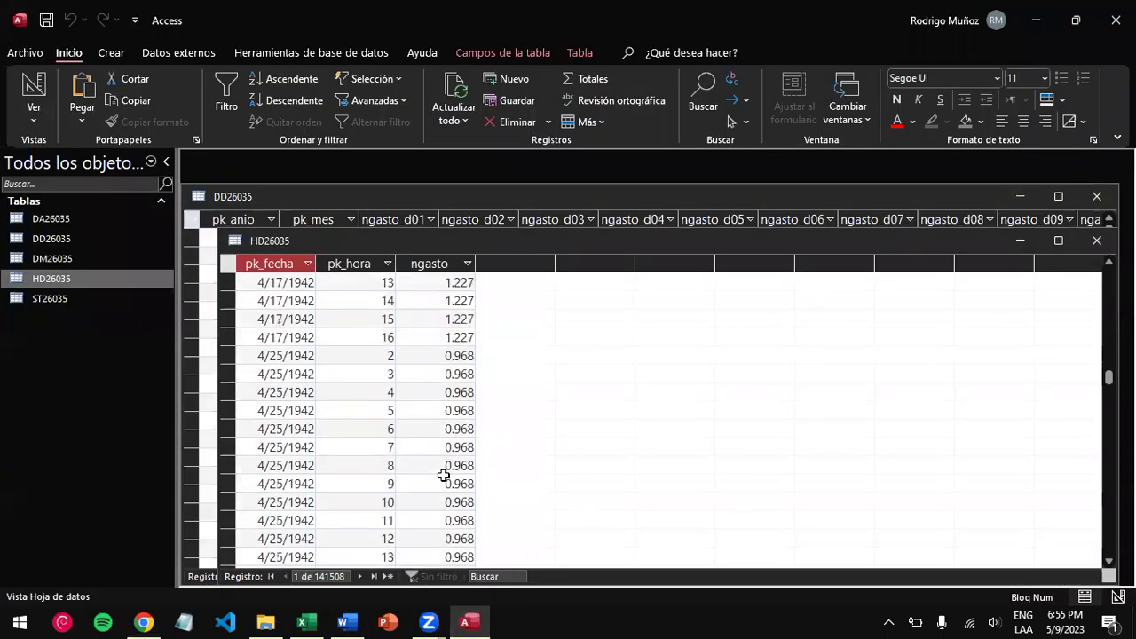
click(1097, 196)
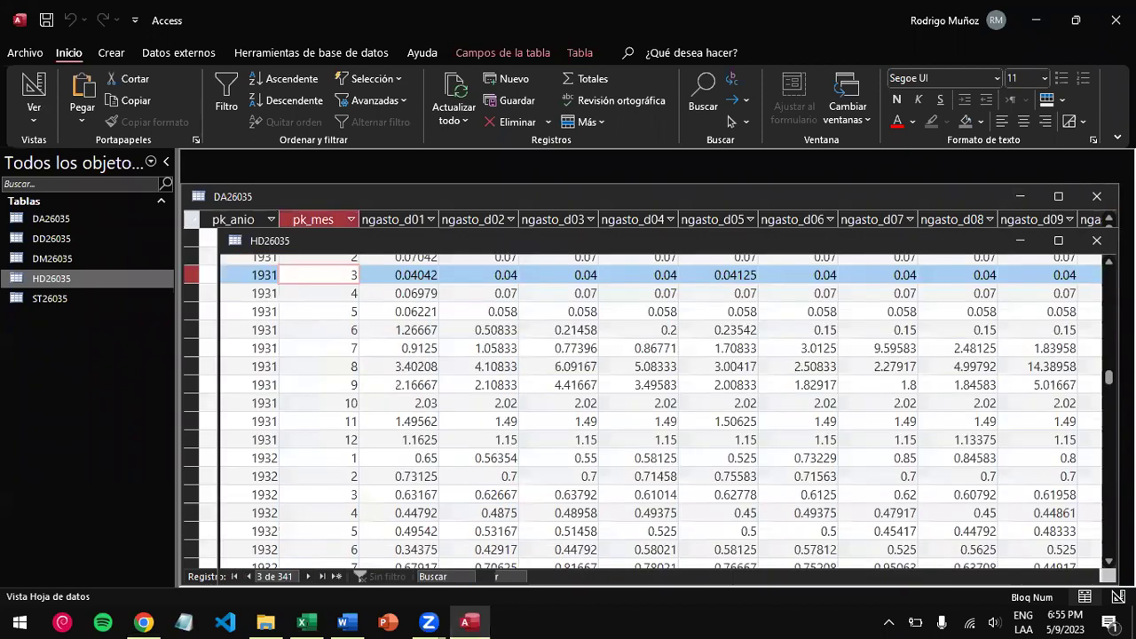
click(1097, 196)
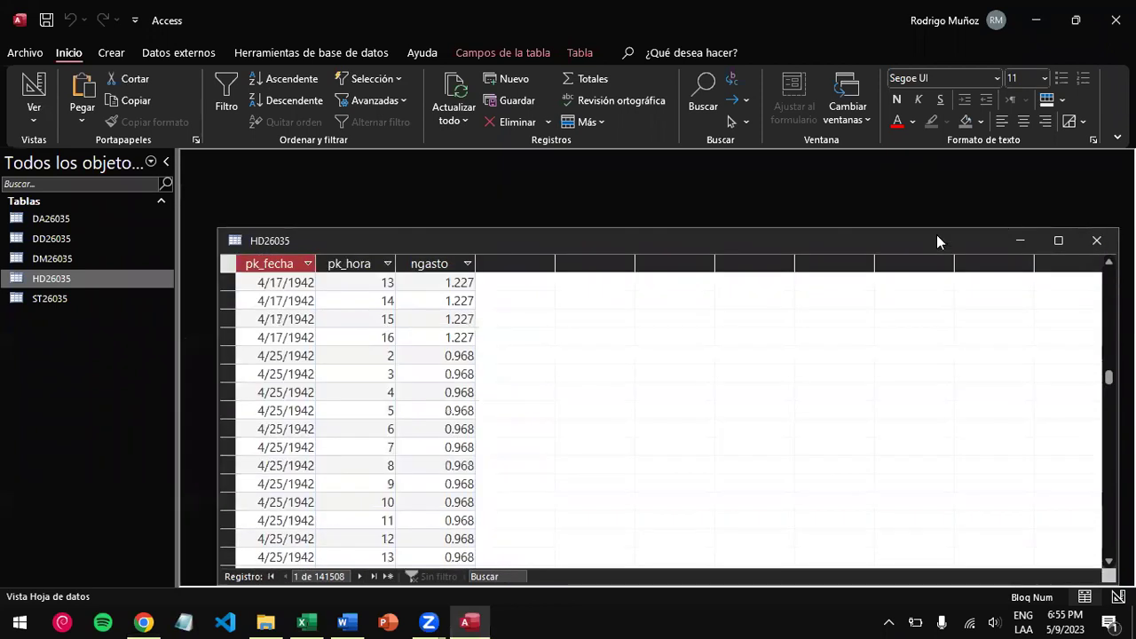
drag(936, 231, 926, 193)
- Look through the dates, hours and flows in the HD26035 table and return to its first record
scroll(506, 391, down, 20)
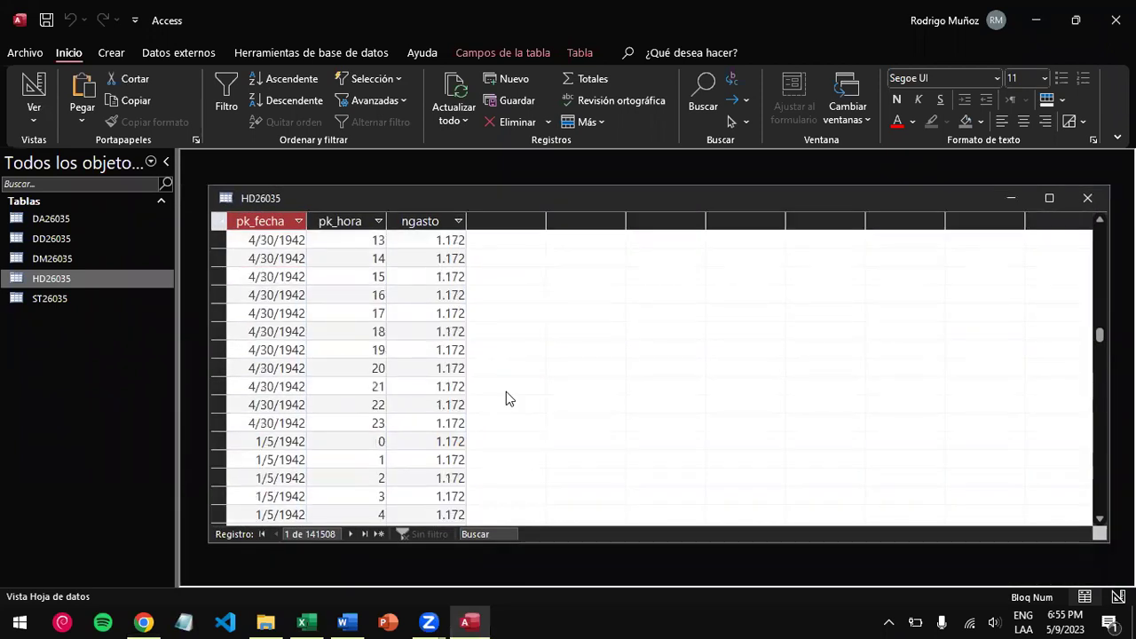
scroll(505, 390, down, 20)
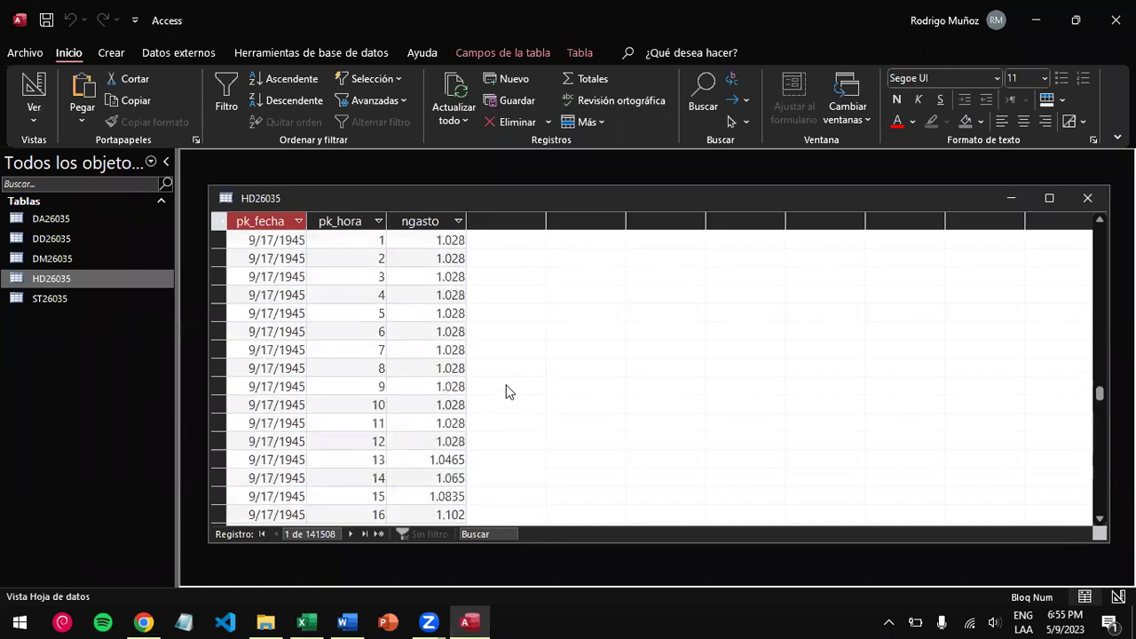
scroll(506, 388, down, 5)
scroll(503, 426, up, 20)
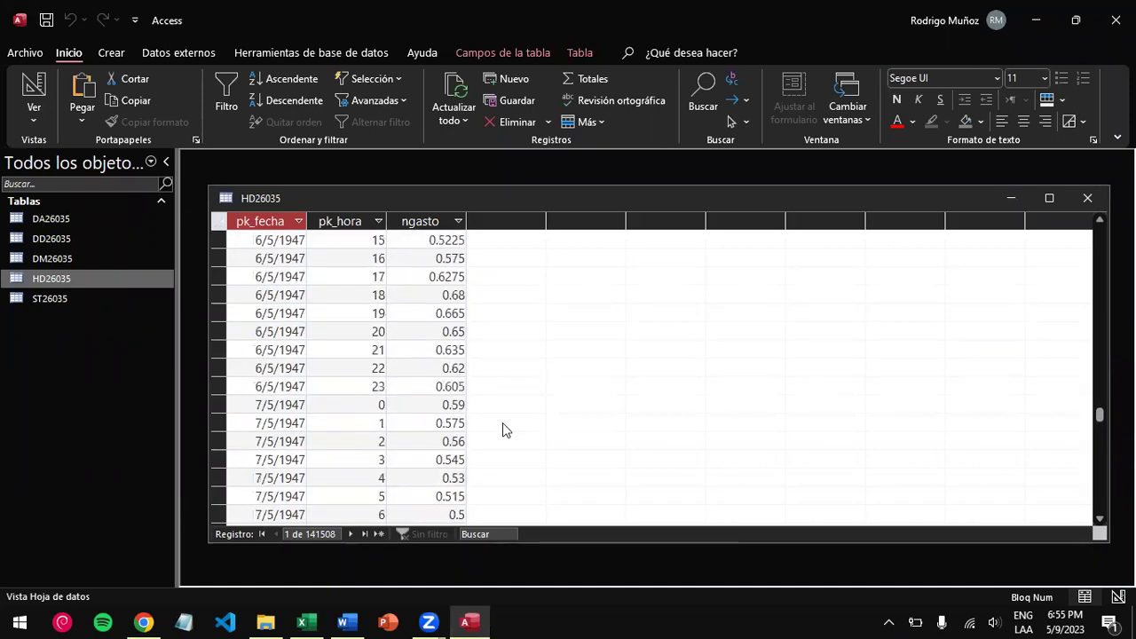
scroll(502, 430, up, 20)
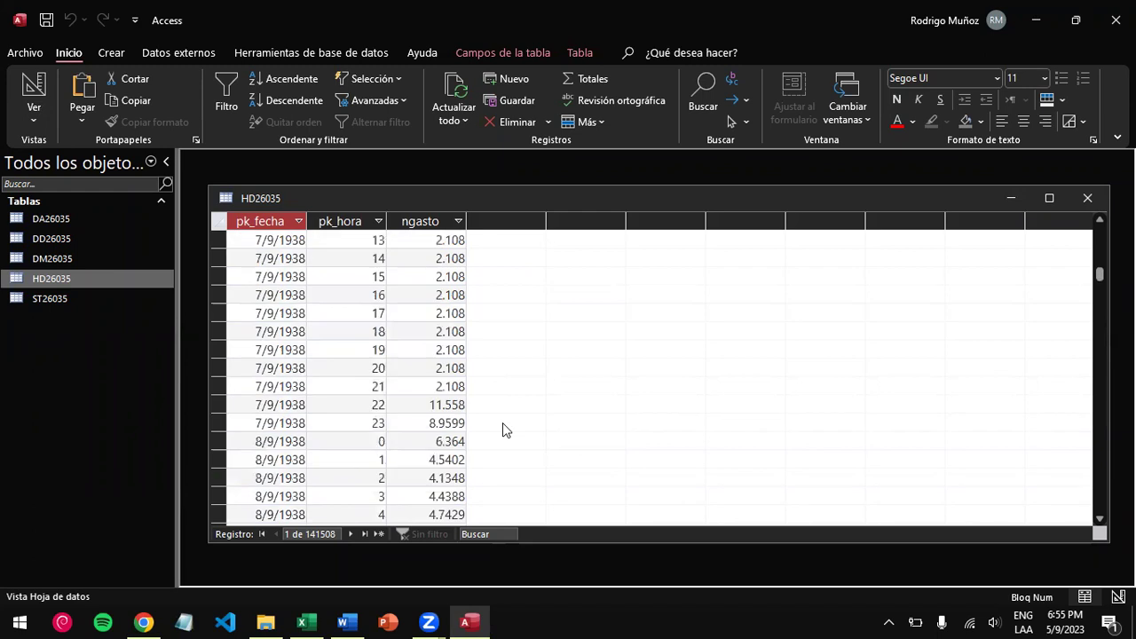
scroll(502, 429, up, 20)
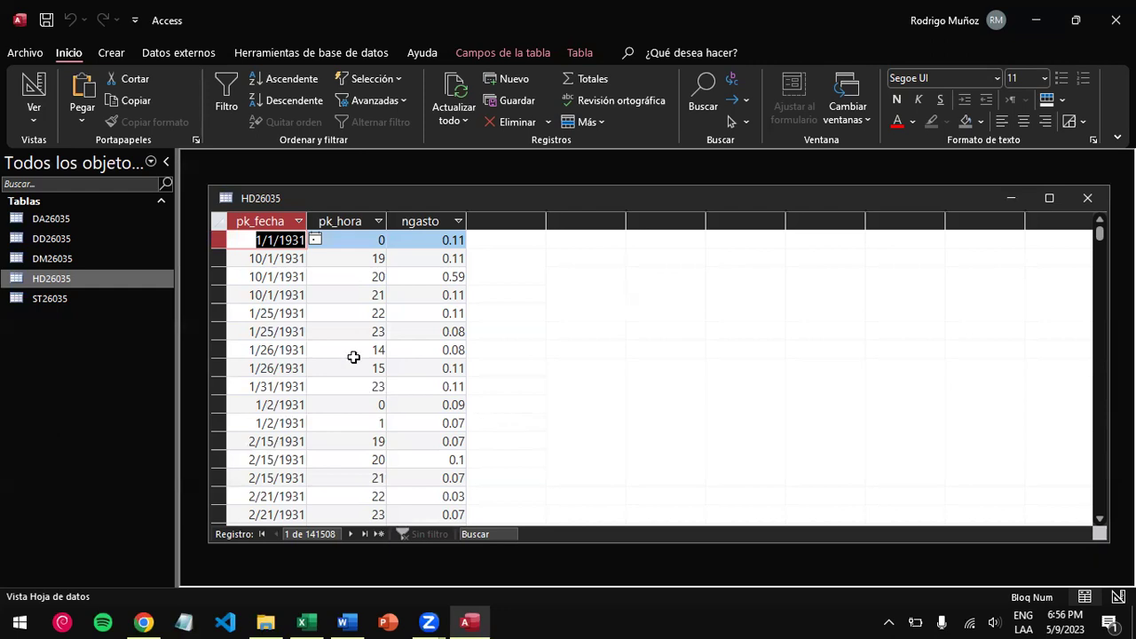
- Export the HD26035 table as the Excel workbook HD26035.xlsx on the Desktop, without saving the export steps
right_click(42, 279)
mouse_move(120, 328)
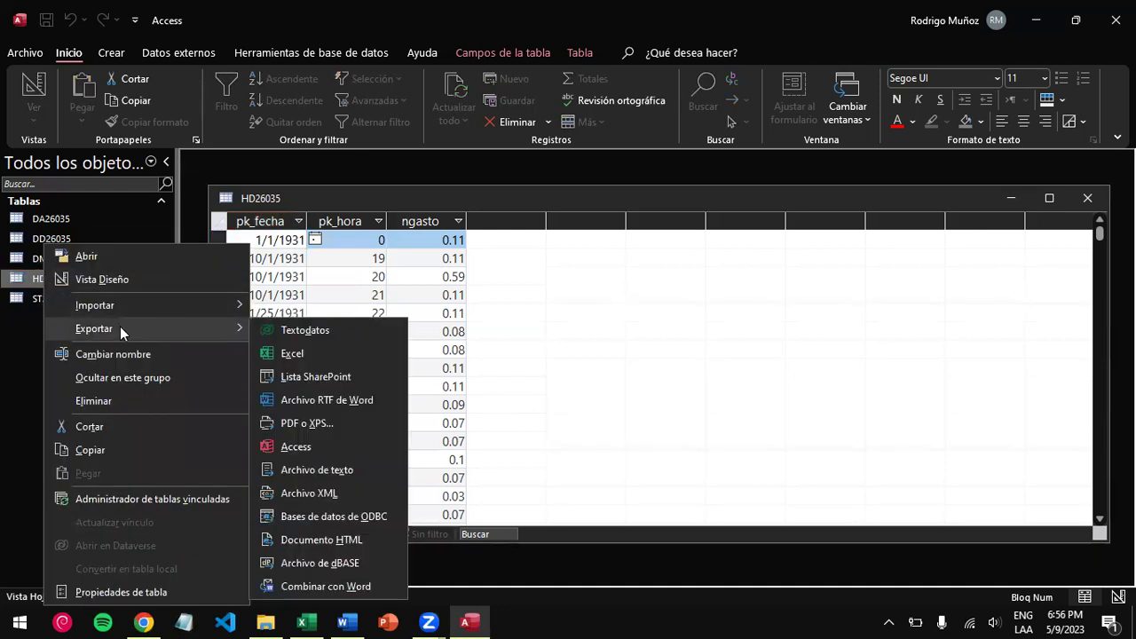
click(283, 354)
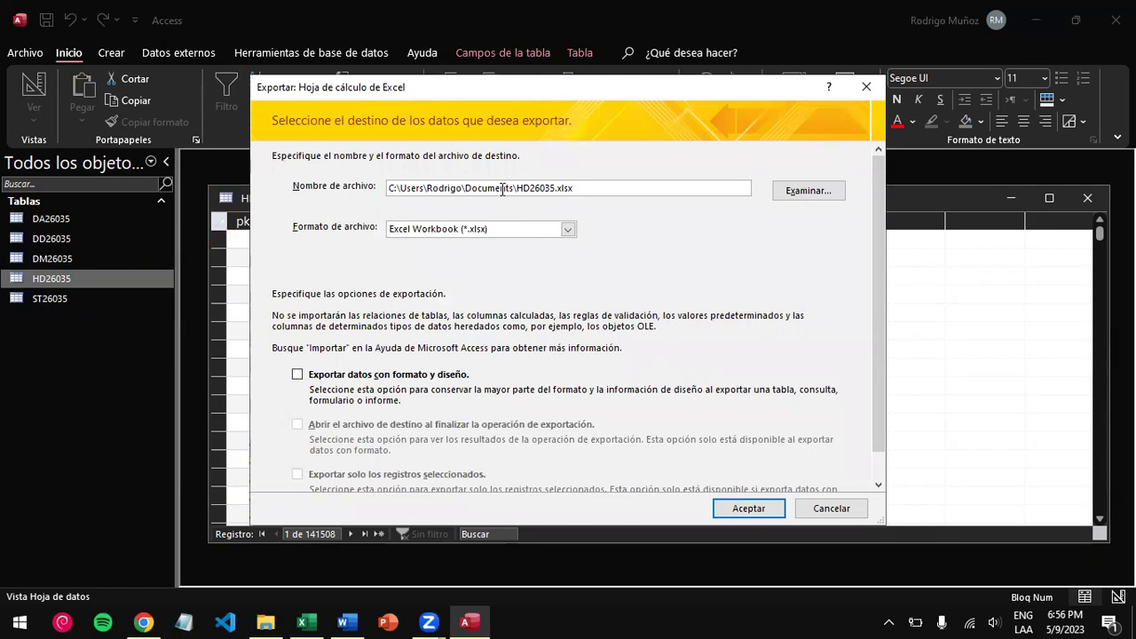
click(808, 194)
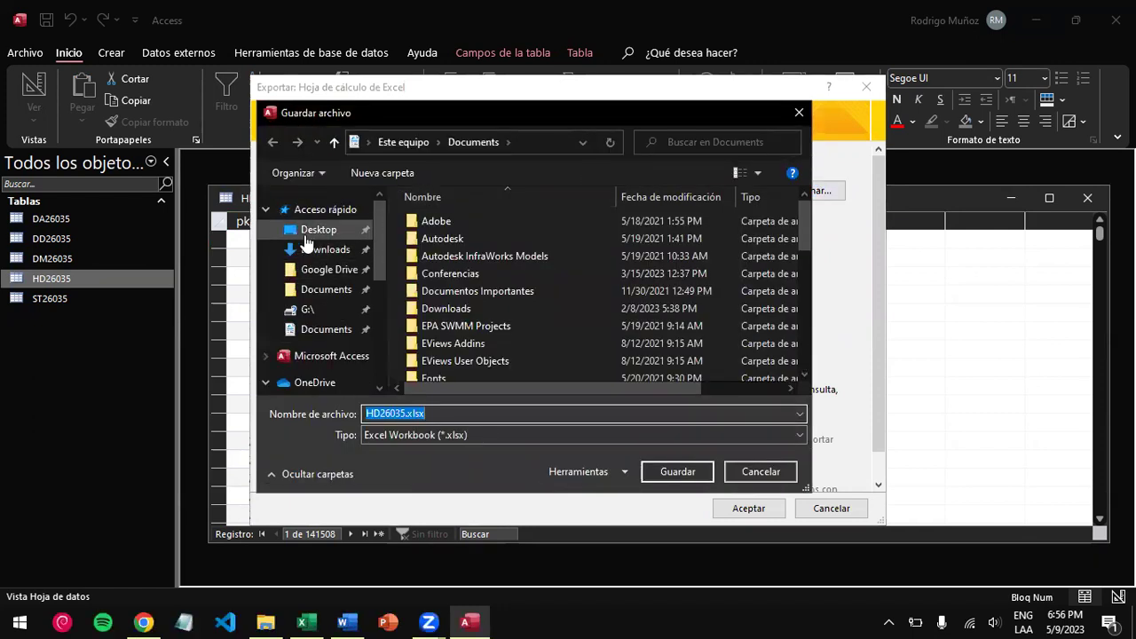
click(312, 231)
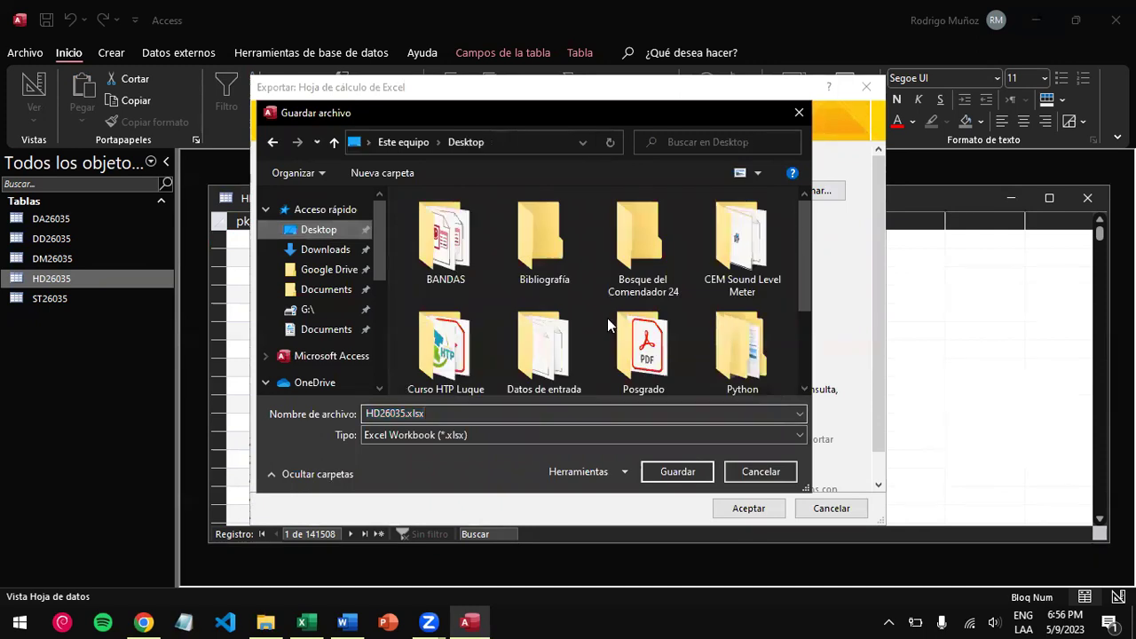
click(701, 472)
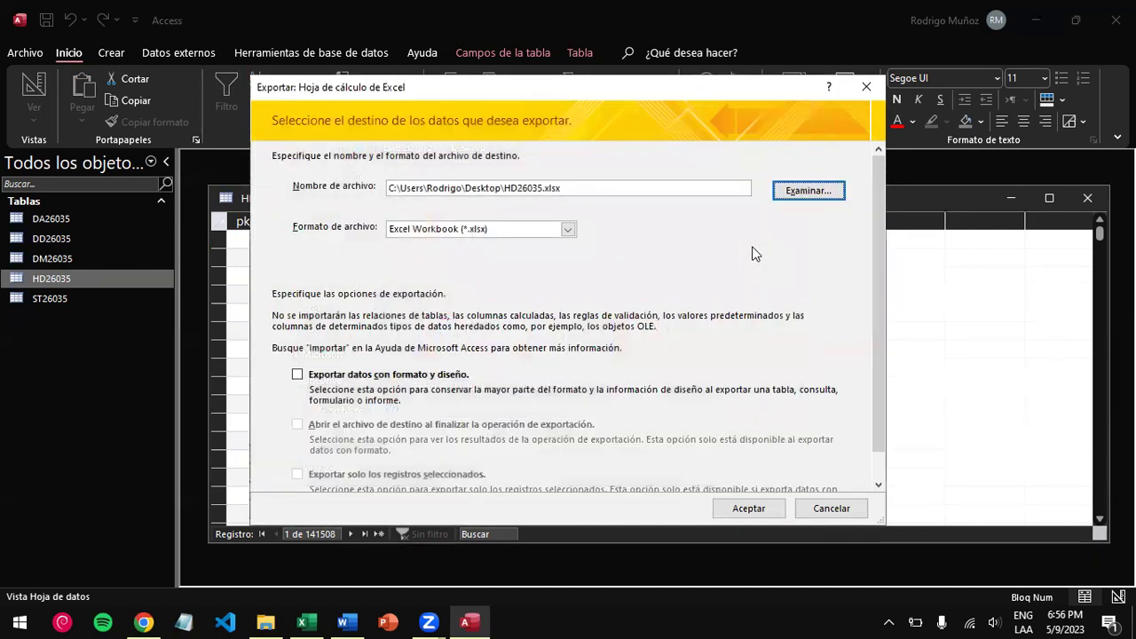
click(748, 508)
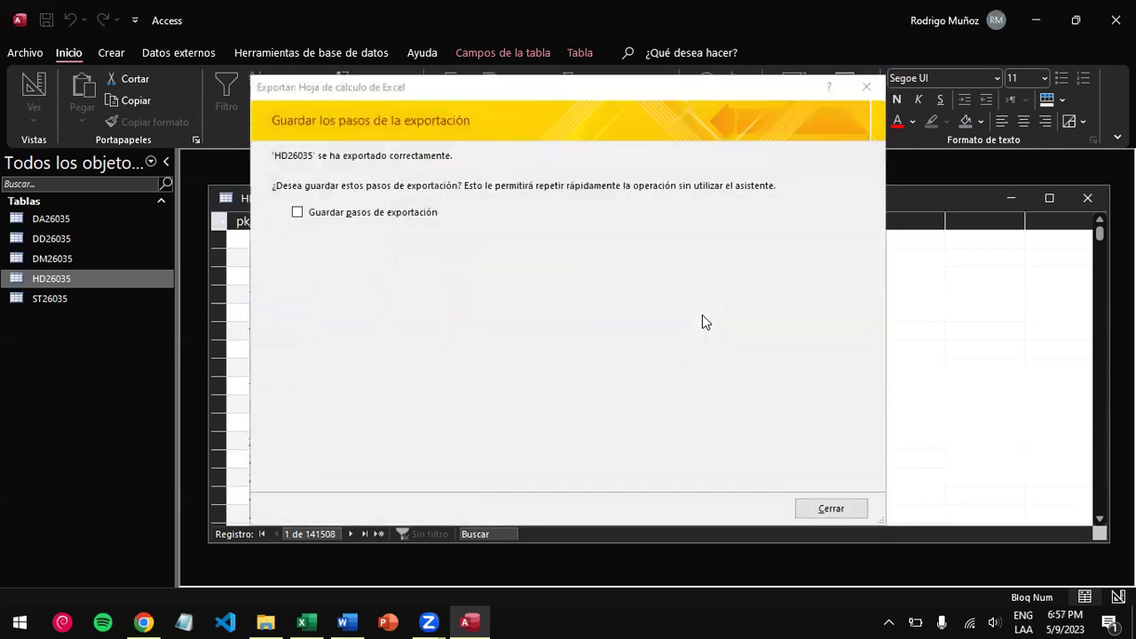
click(832, 508)
- Open HD26035.xlsx from the desktop in Excel and fit the pk_fecha column's width to its dates
click(1134, 621)
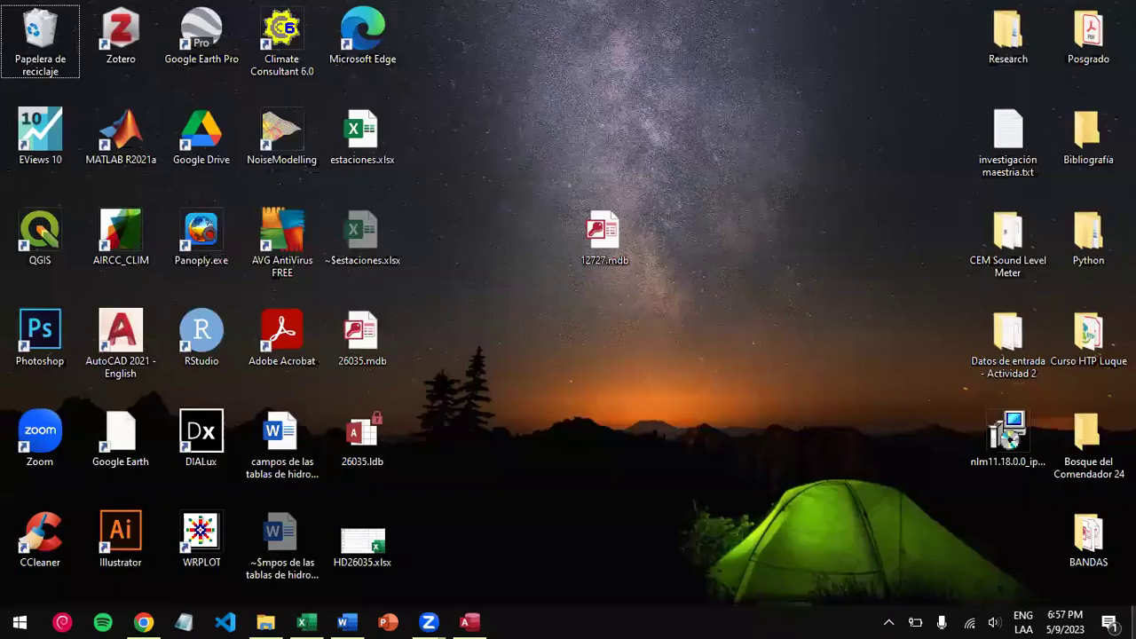
double_click(372, 533)
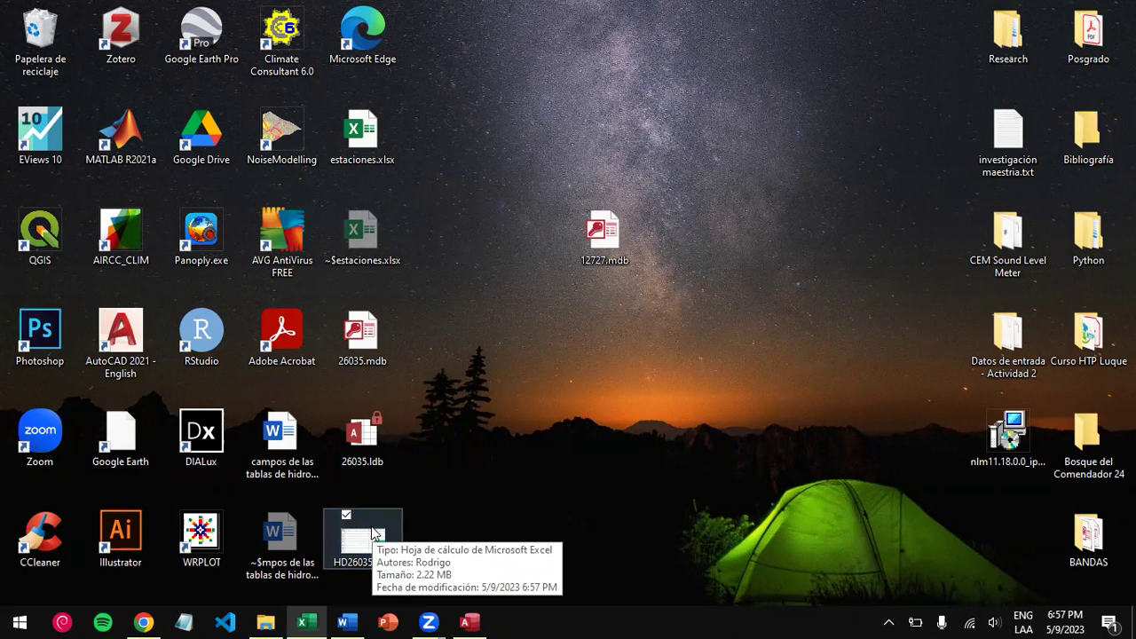
double_click(373, 533)
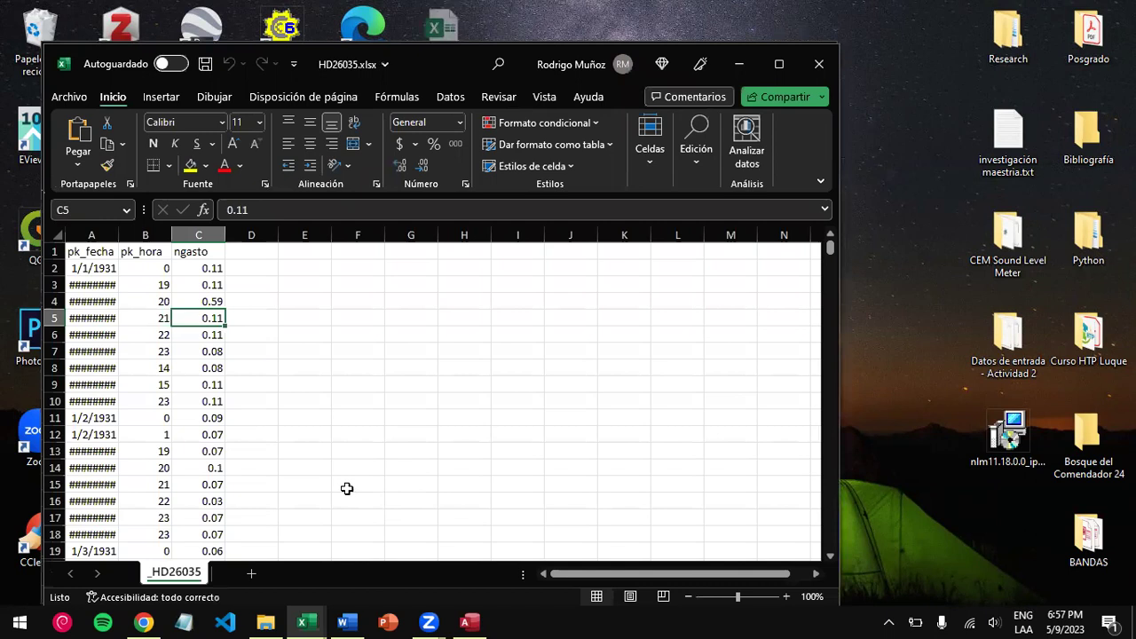
double_click(120, 233)
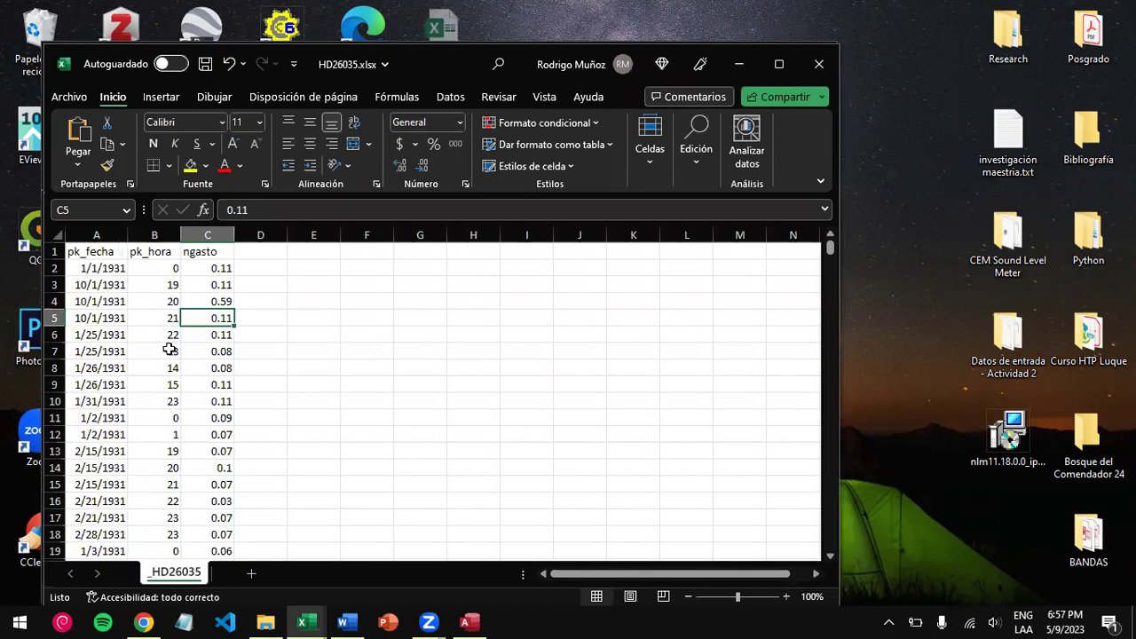
- Examine the exported pk_fecha, pk_hora and ngasto values in the first rows of the HD26035 sheet
key(Down)
key(Down)
key(Left)
key(Left)
click(168, 350)
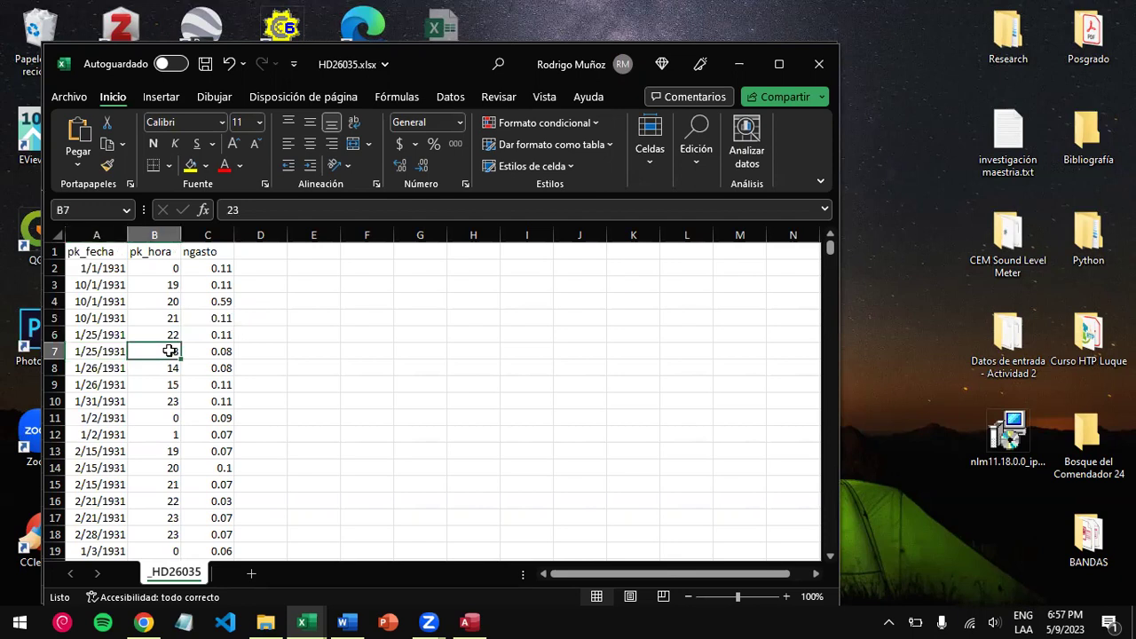
key(Right)
key(Right)
key(Down)
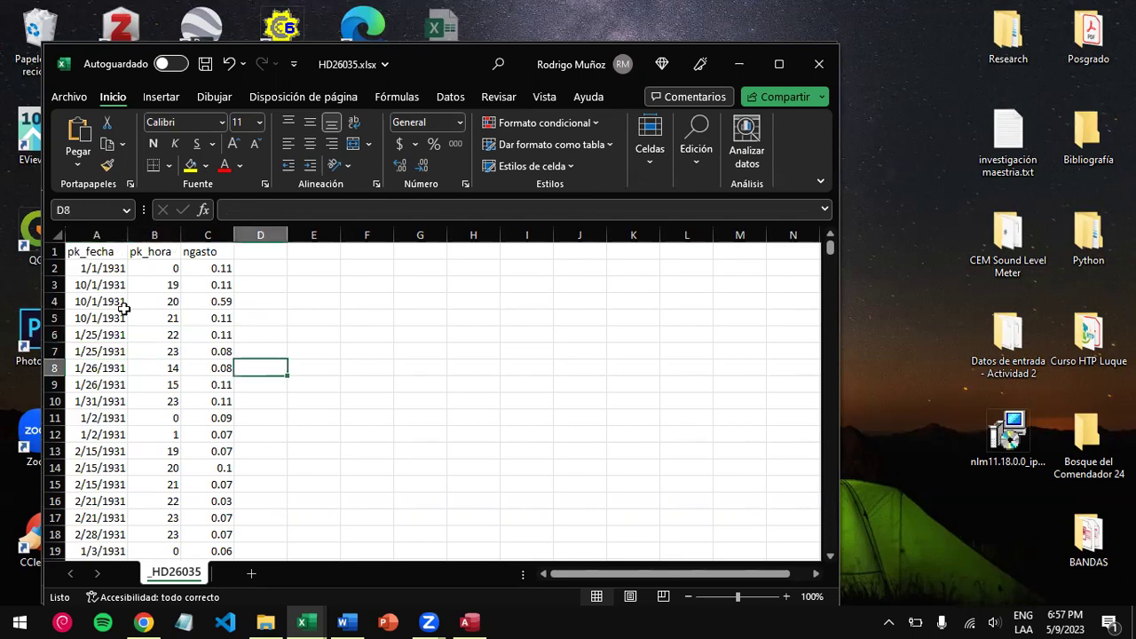
drag(97, 302, 102, 515)
drag(167, 287, 168, 468)
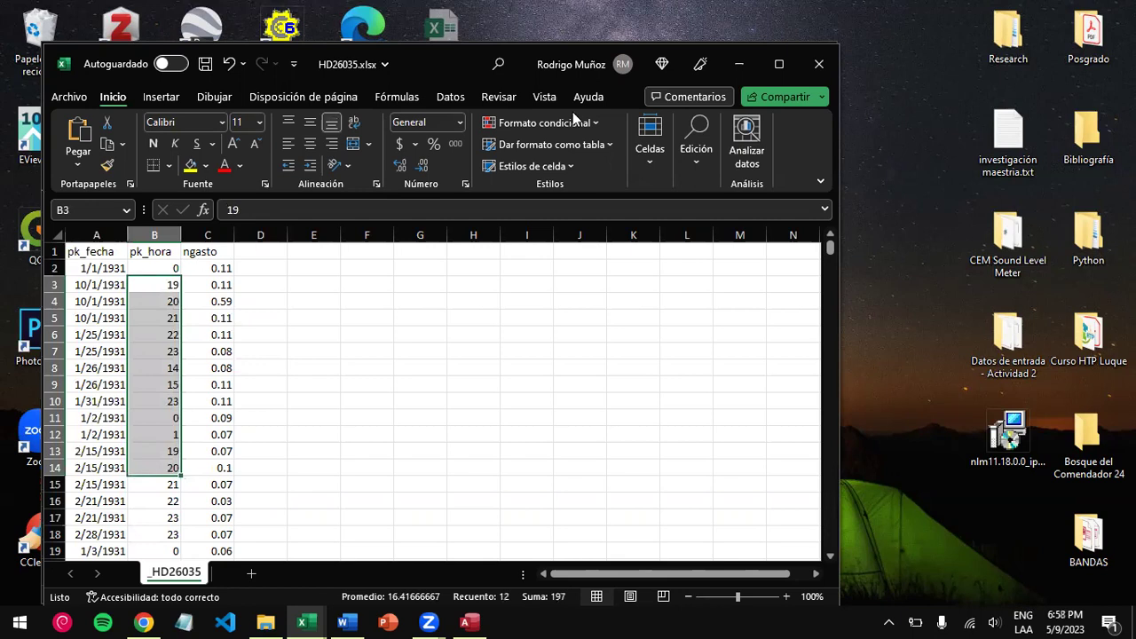
- Close the HD26035.xlsx and estaciones.xlsx workbooks
click(820, 61)
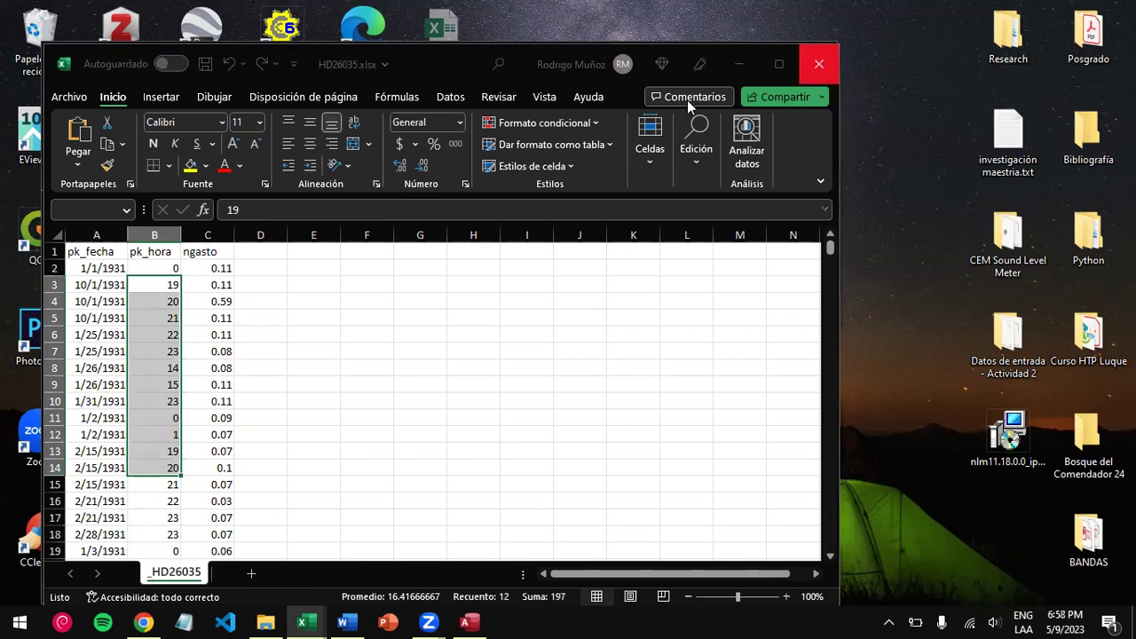
click(591, 334)
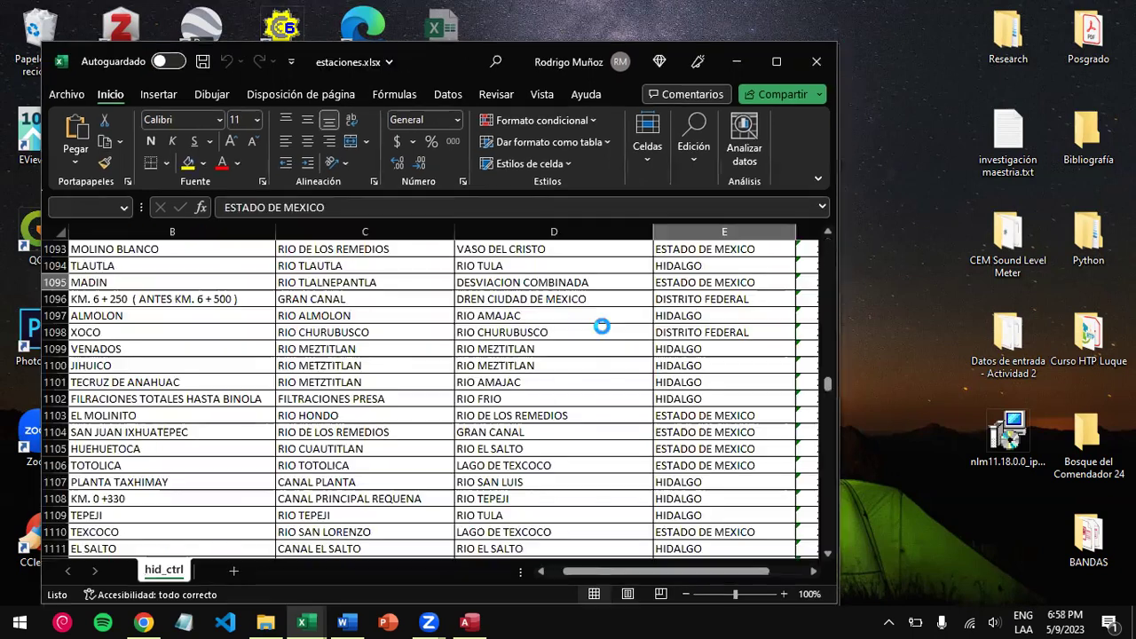
click(817, 62)
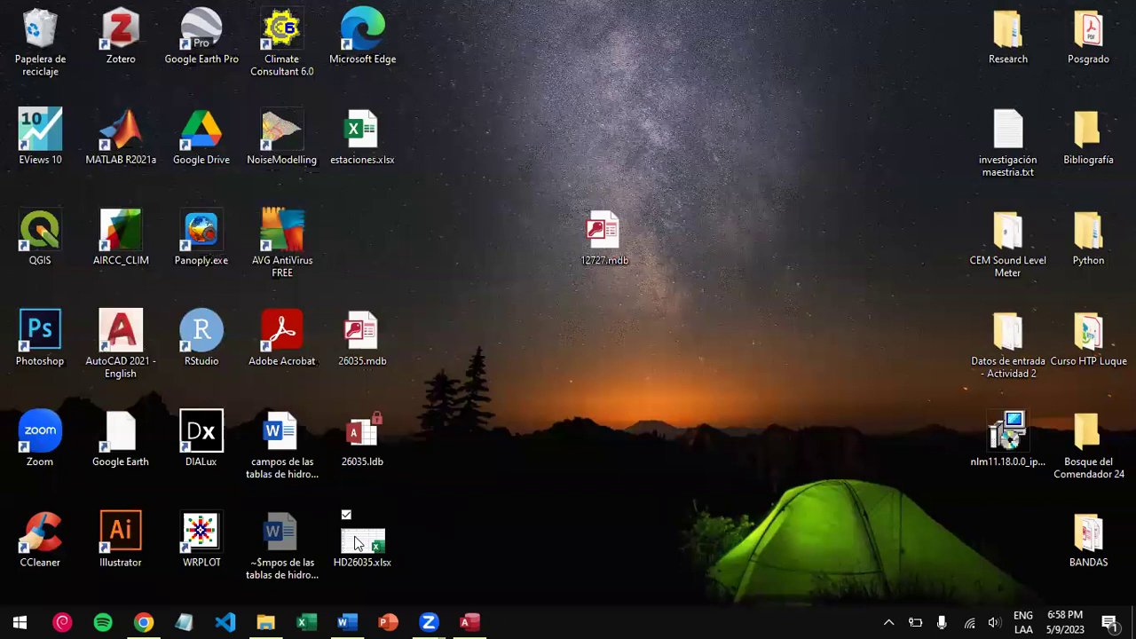
- Close Access with the station database and the Word document of hydrometric field descriptions
click(469, 621)
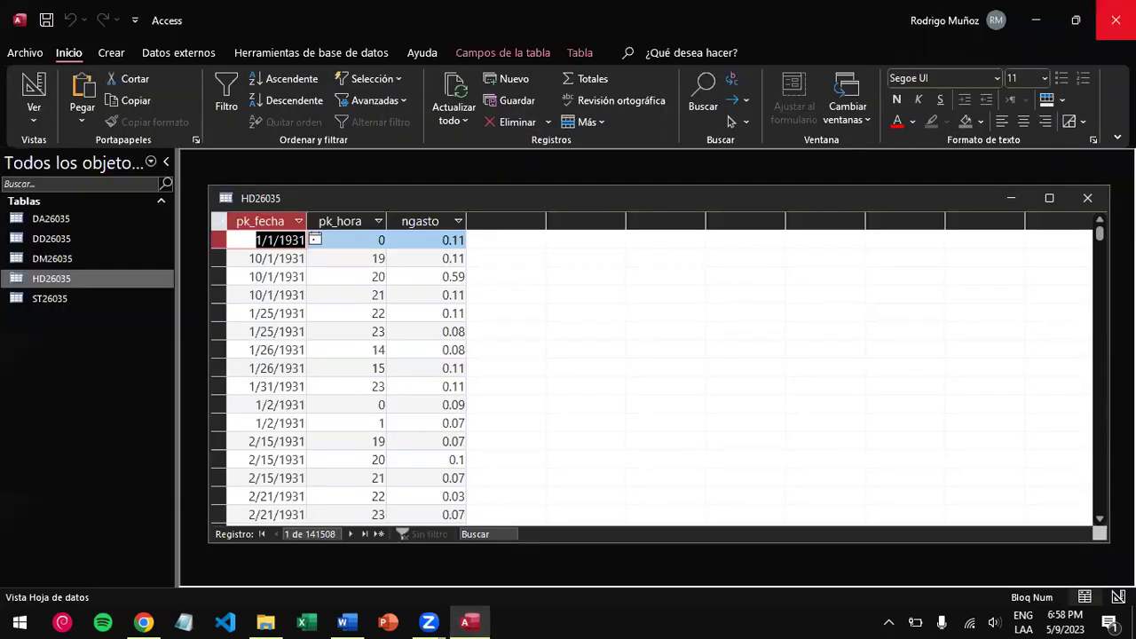
click(1116, 19)
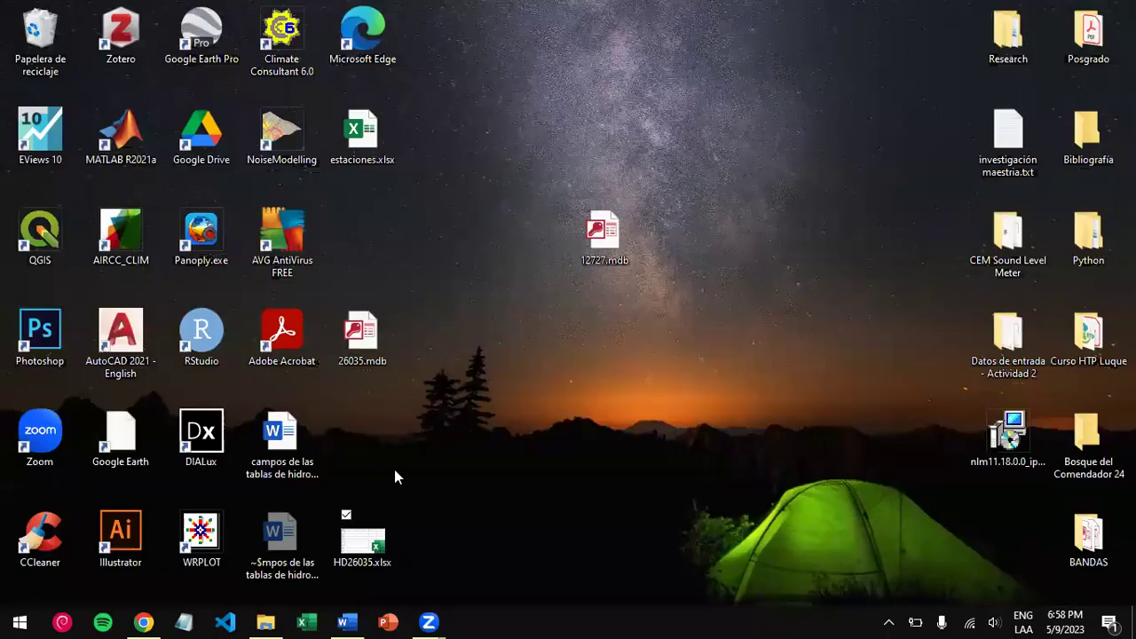
click(347, 621)
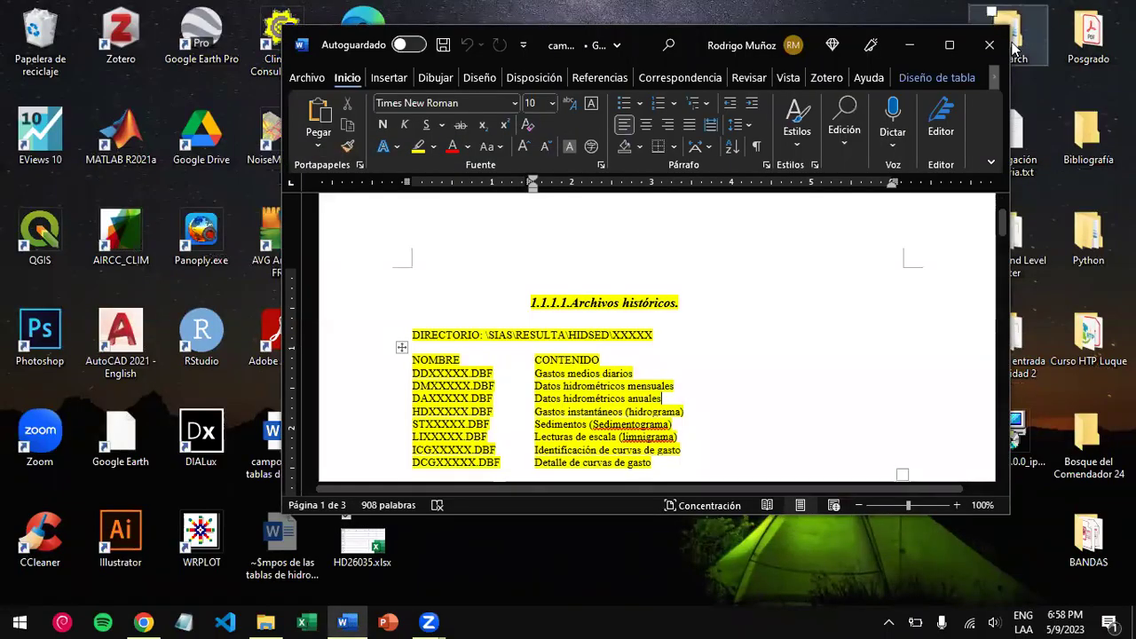
click(983, 49)
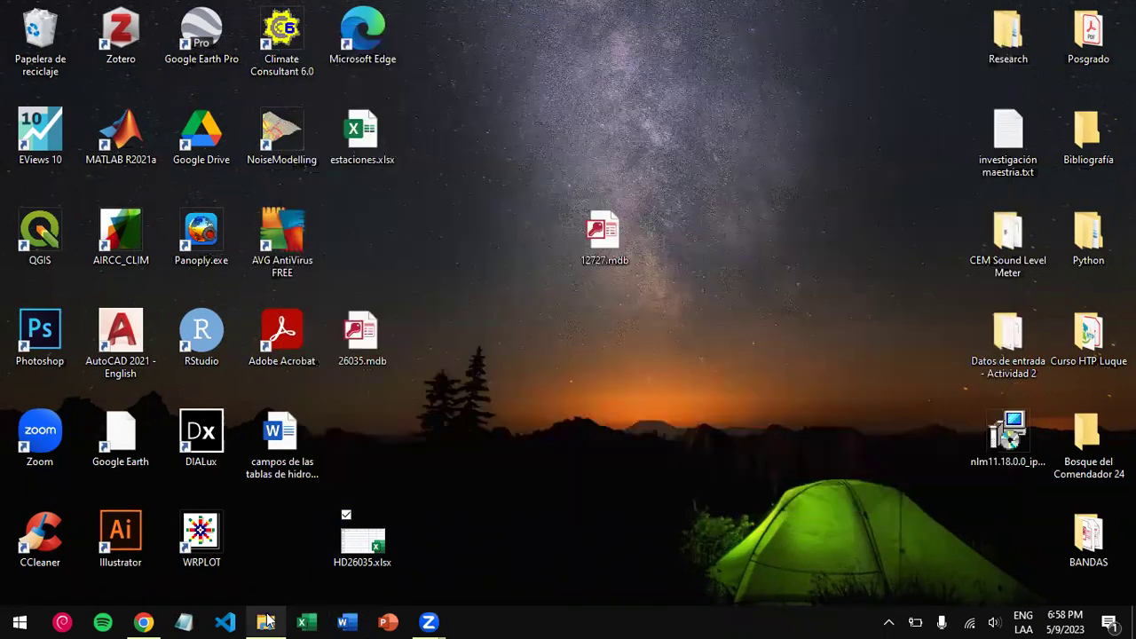
- Switch to File Explorer, go up to the Bandas folder on ftp.conagua.gob.mx and open its planos folder
click(266, 621)
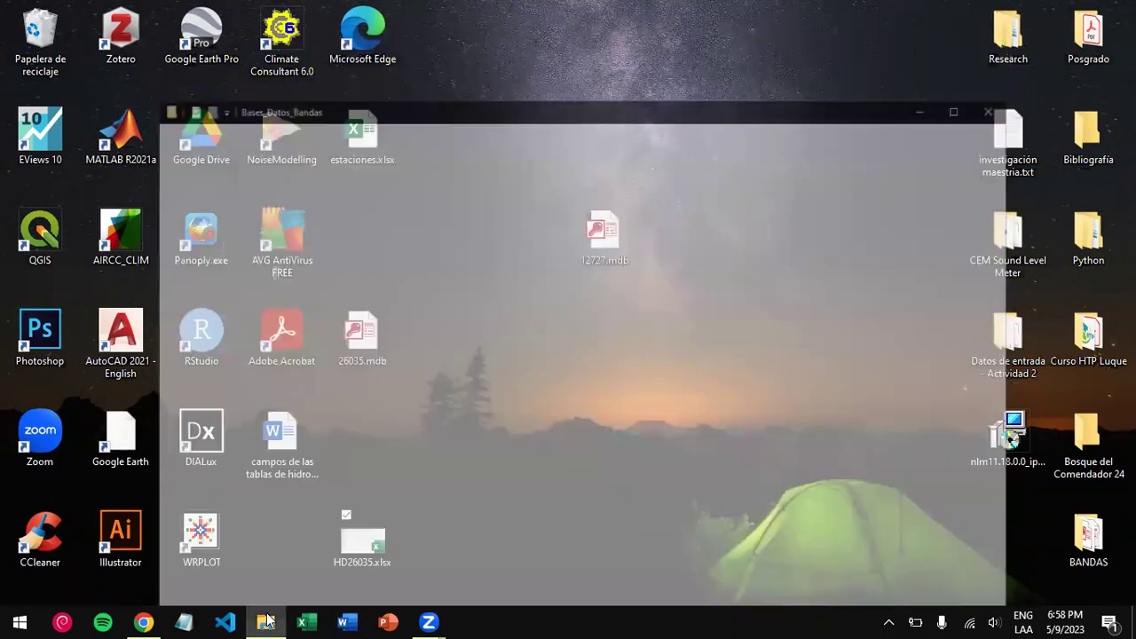
click(394, 99)
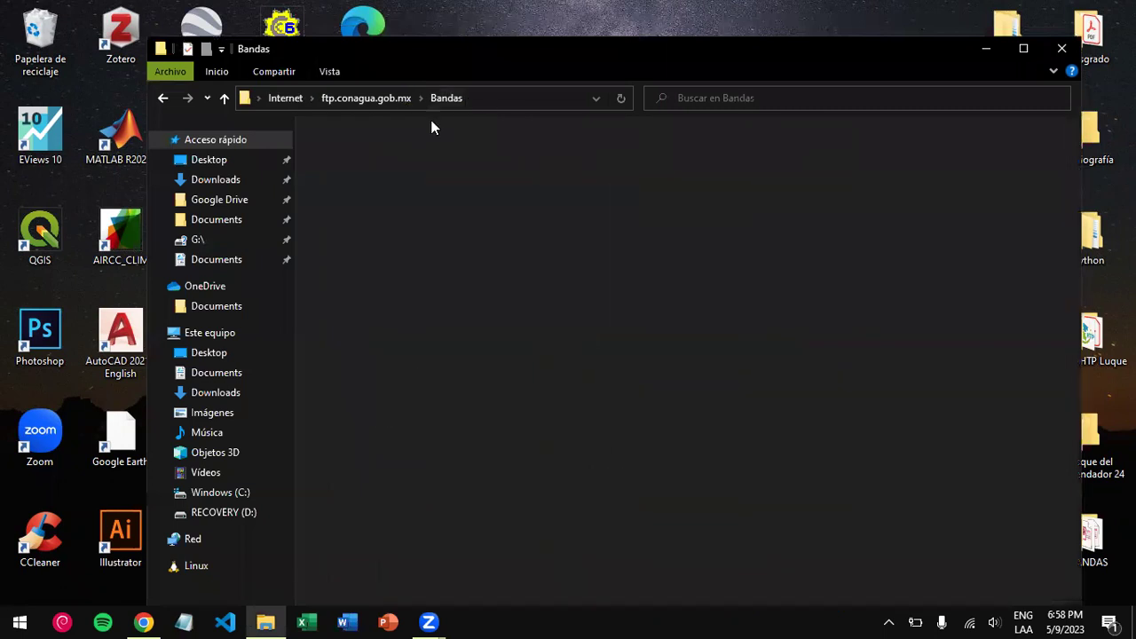
double_click(823, 131)
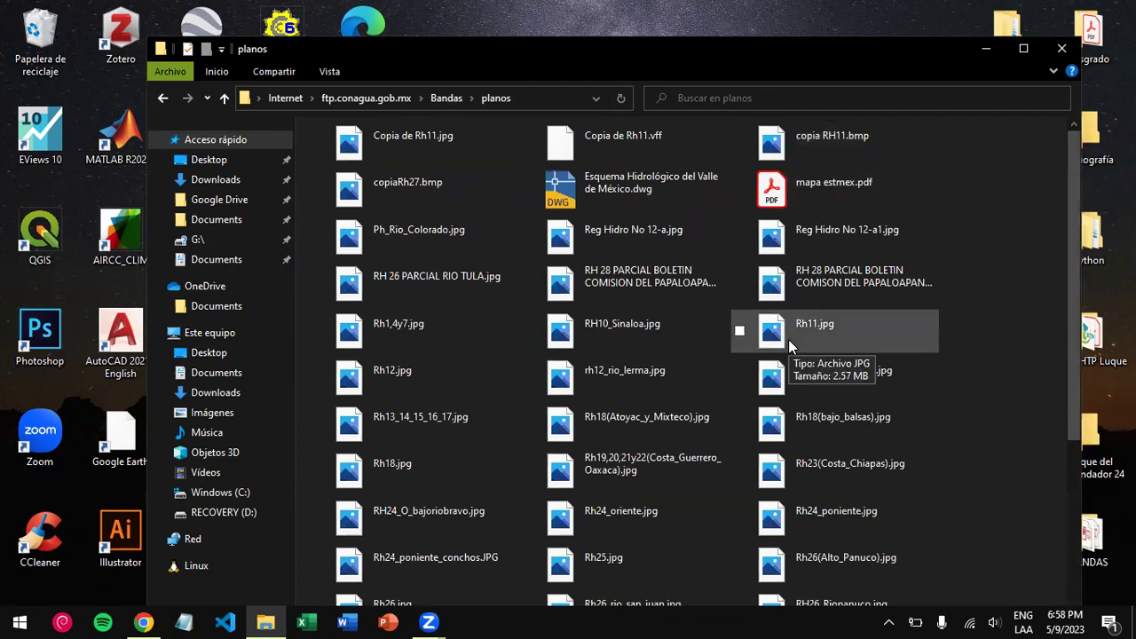
- Look through the planos files and try to open the first RH 28 PARCIAL BOLETIN COMISION image
scroll(637, 449, down, 5)
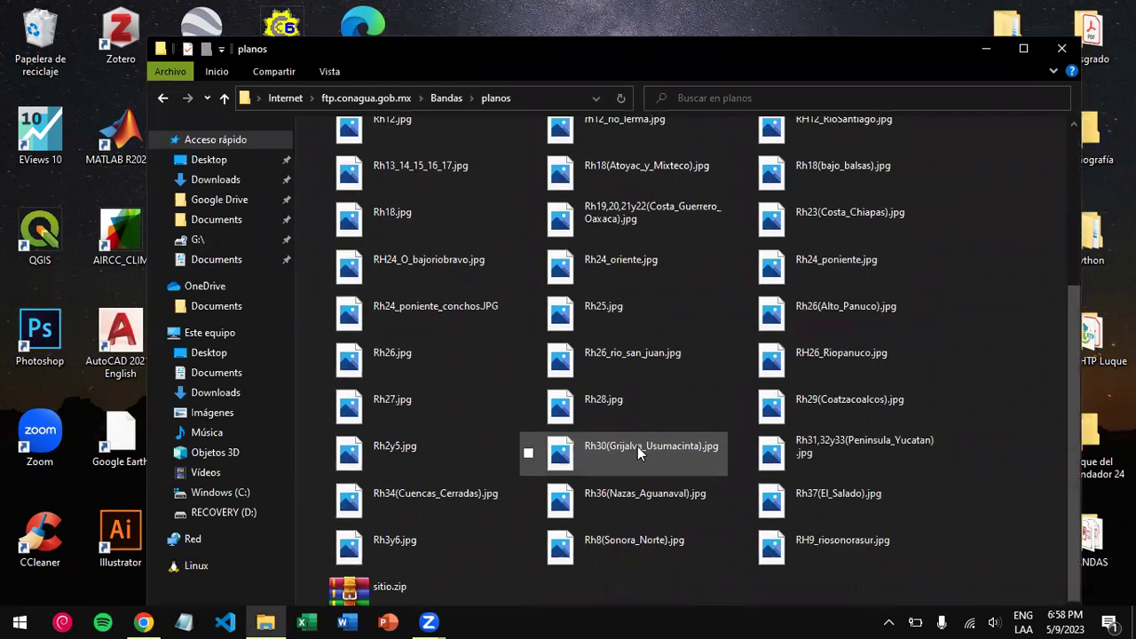
scroll(637, 446, up, 5)
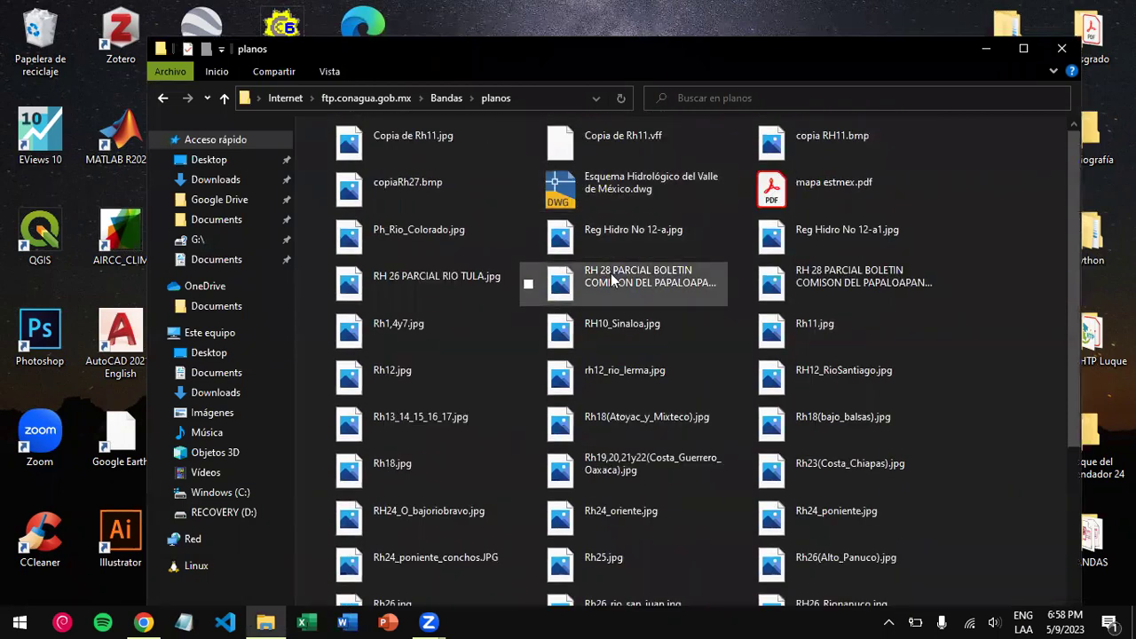
double_click(613, 280)
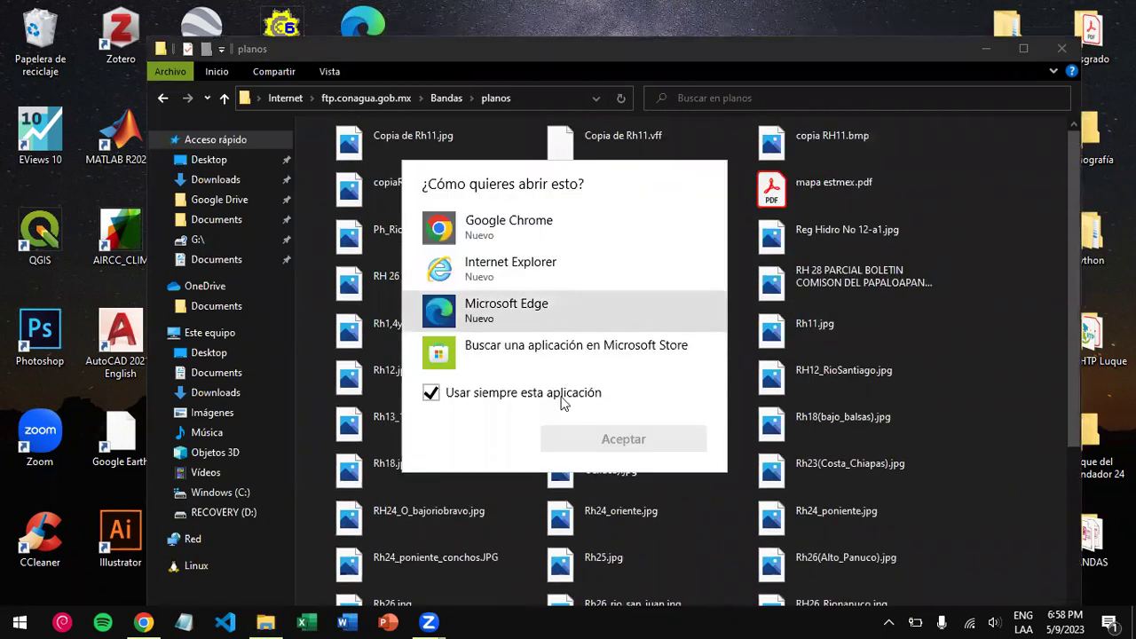
click(630, 40)
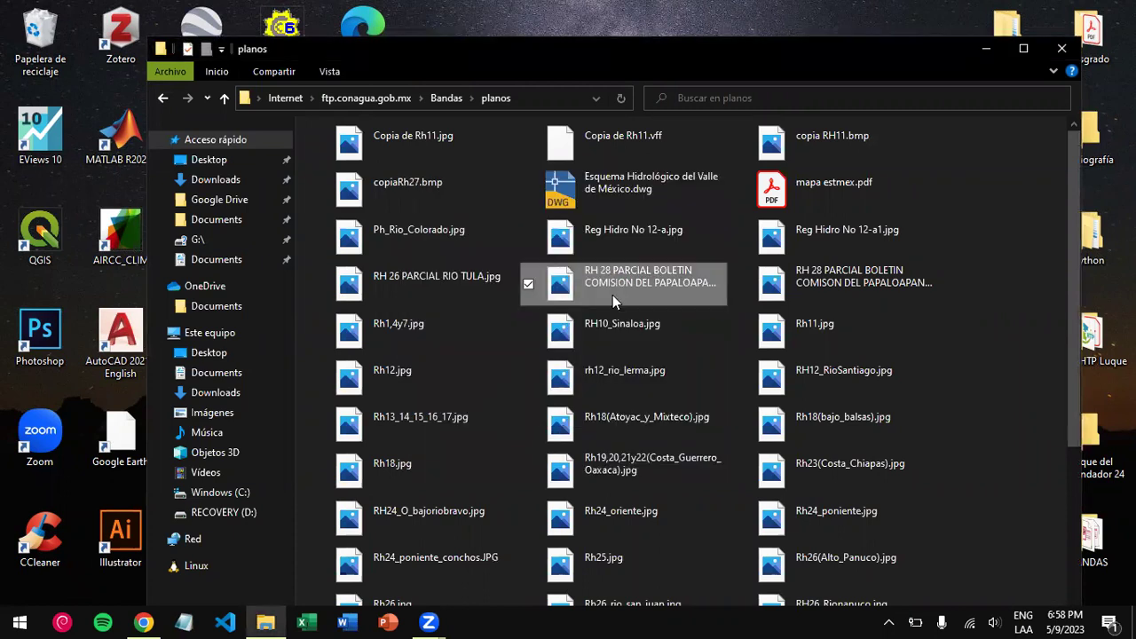
- Copy RH10_Sinaloa.jpg from the planos folder to the desktop
click(626, 341)
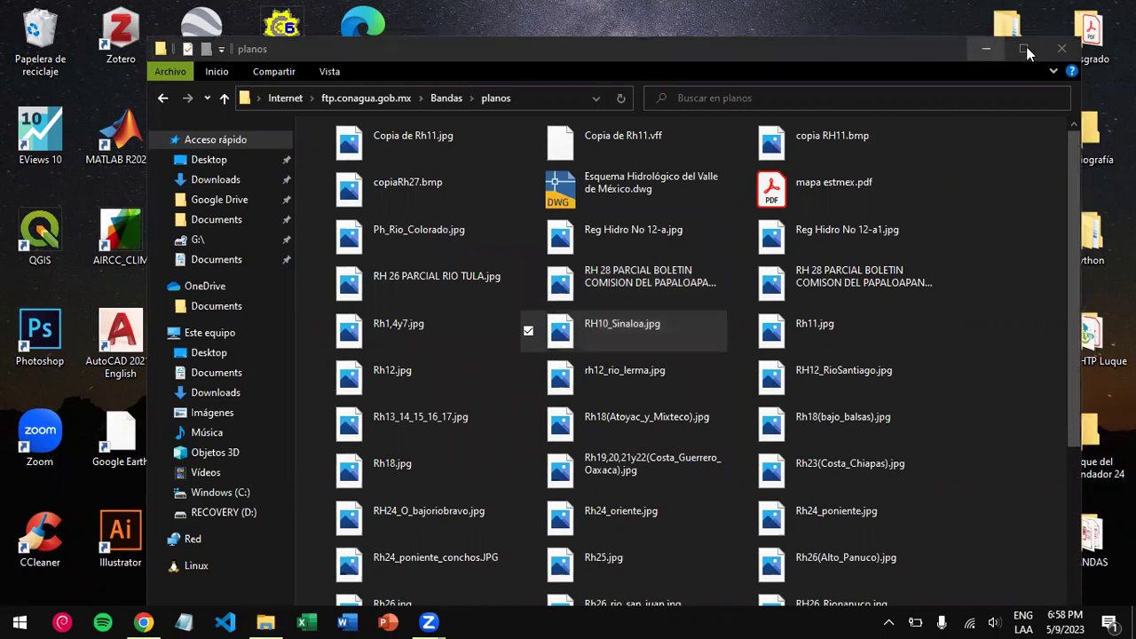
key(ctrl+v)
key(super+d)
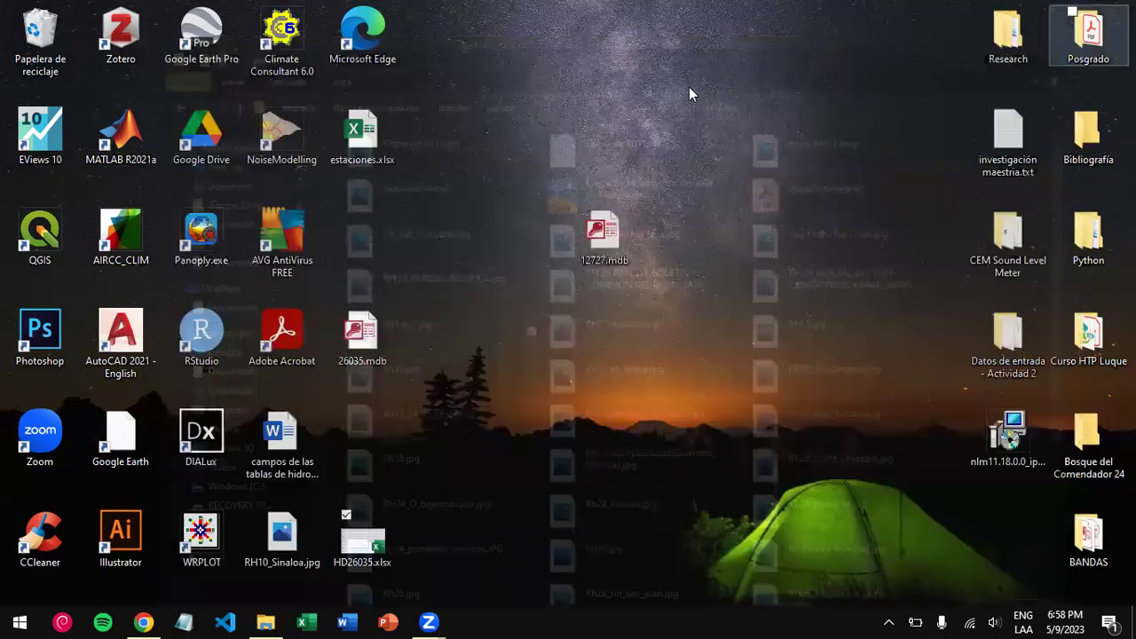
- Try to open the desktop copy of RH10_Sinaloa.jpg with Photos
click(258, 550)
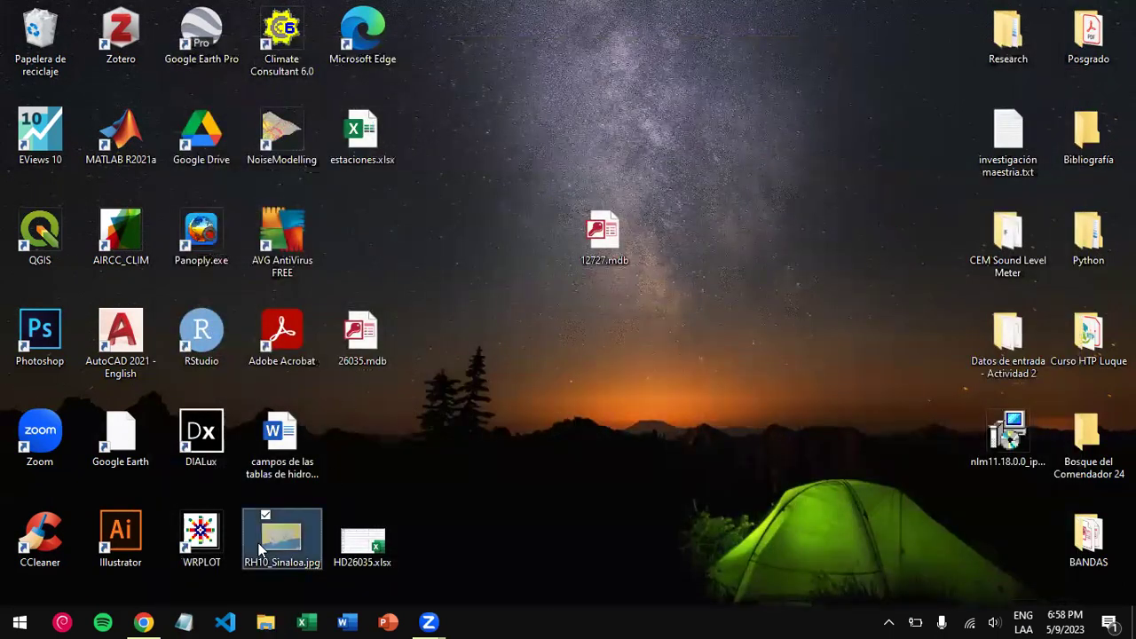
double_click(258, 551)
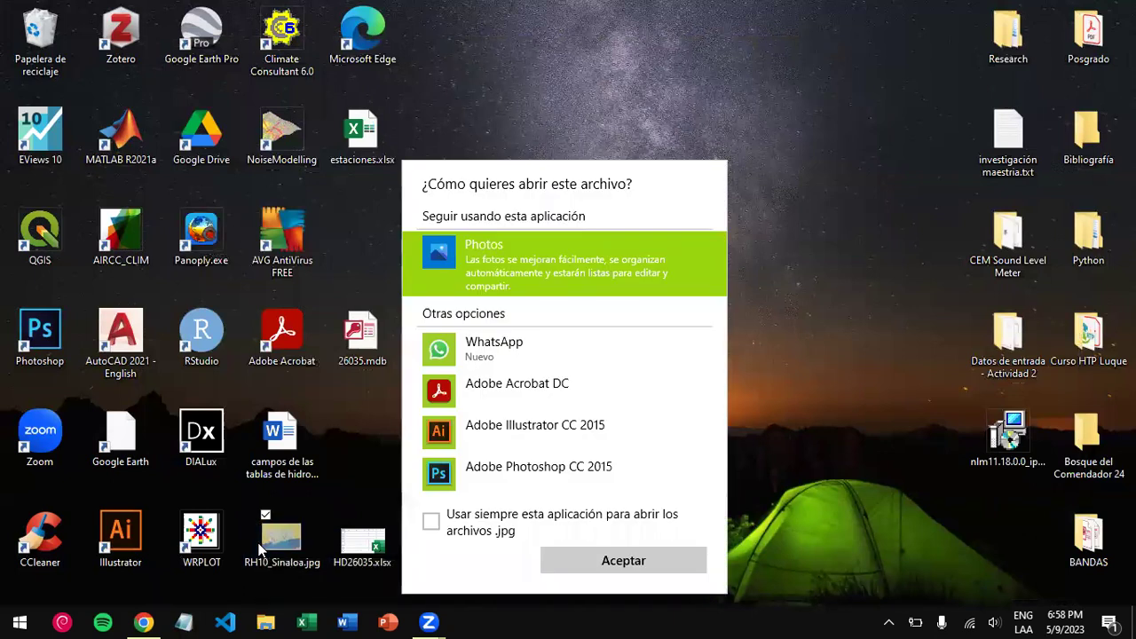
click(597, 542)
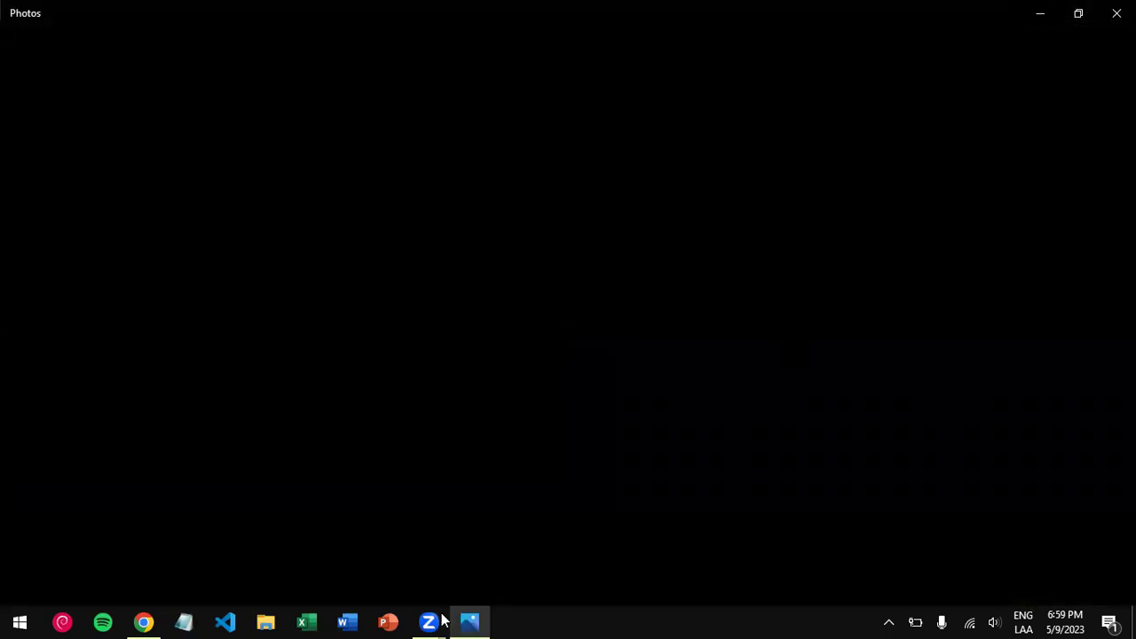
- Start Word, close Photos, and insert the RH10_Sinaloa.jpg map from the desktop into a blank document
click(347, 621)
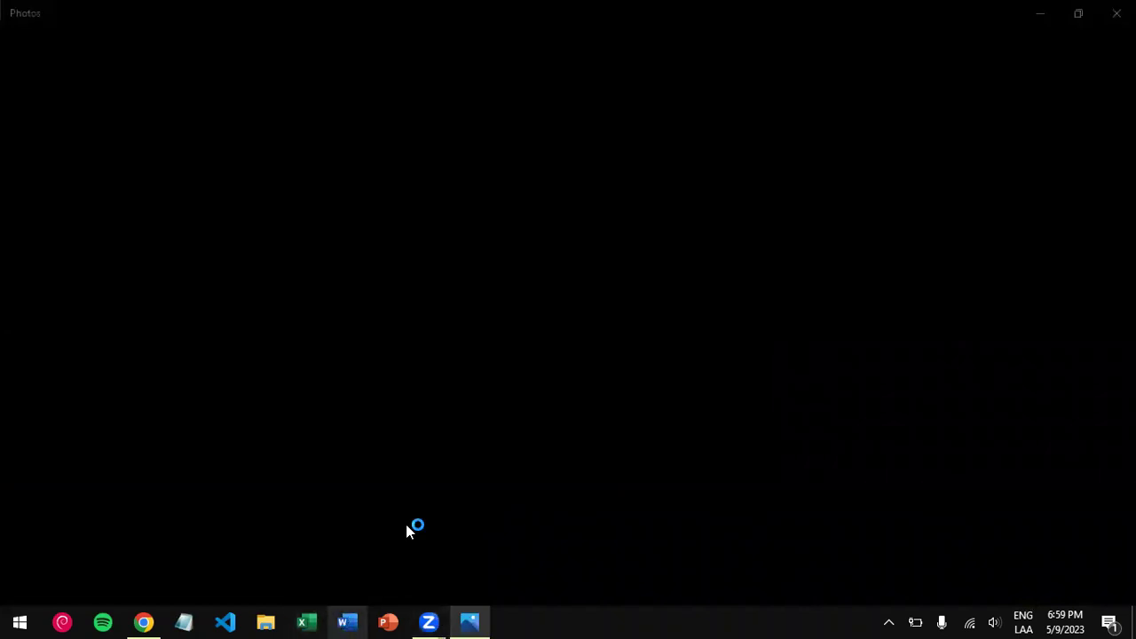
click(1043, 13)
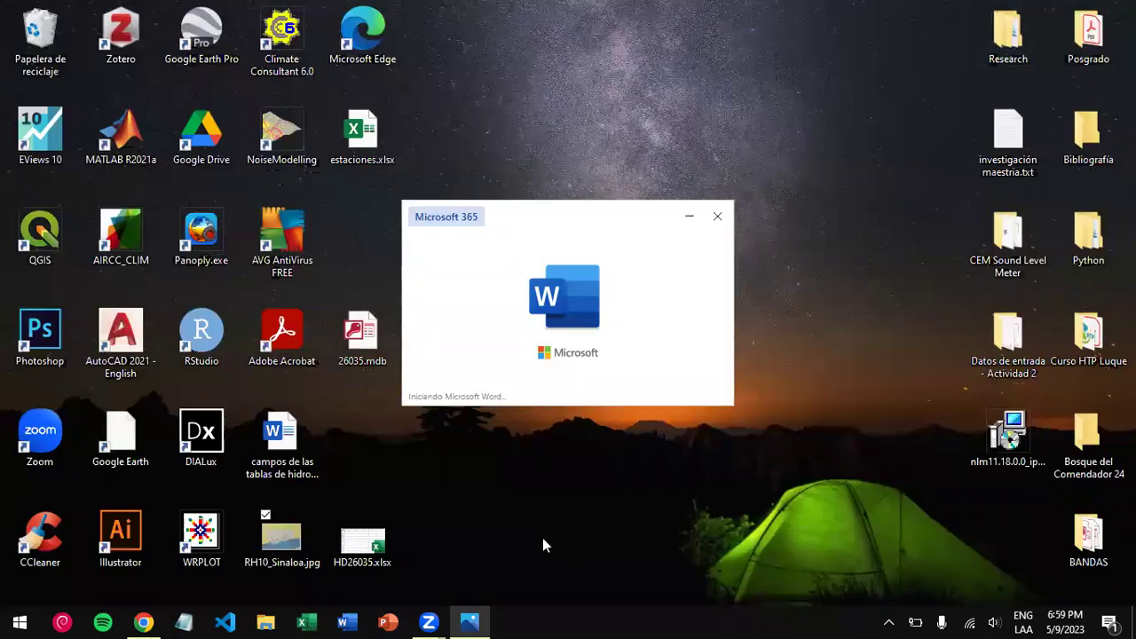
click(469, 621)
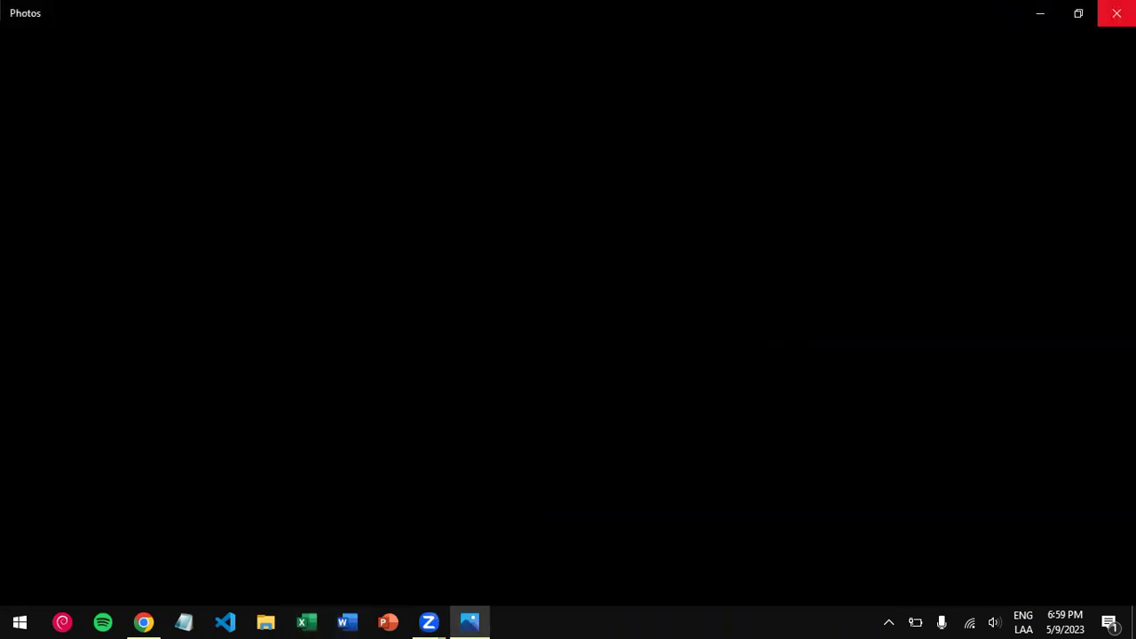
click(1104, 10)
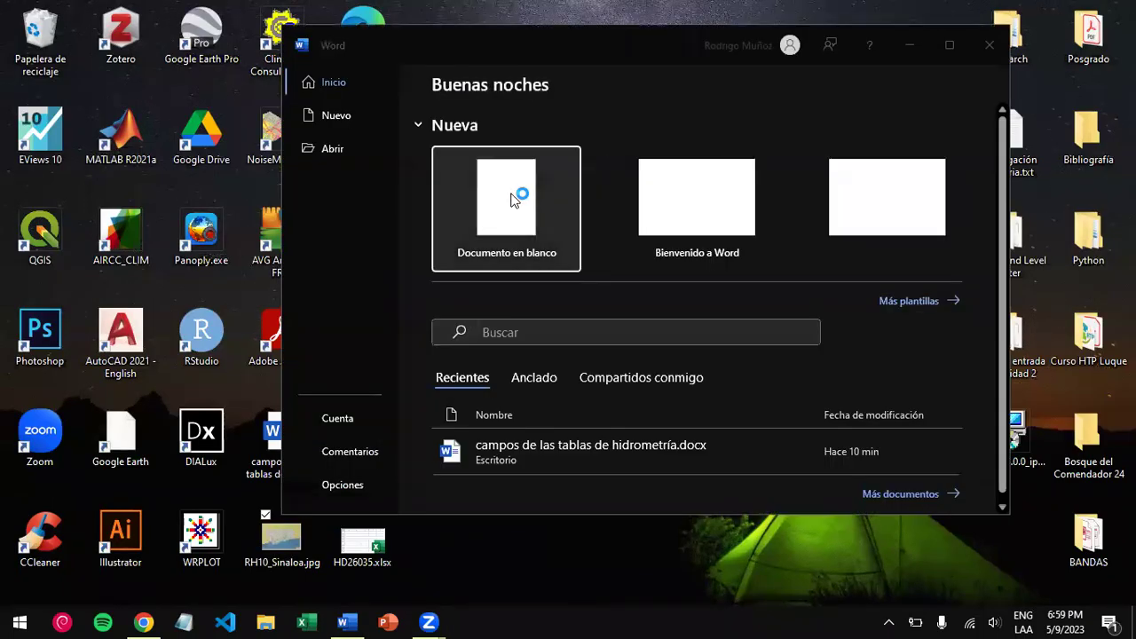
click(512, 199)
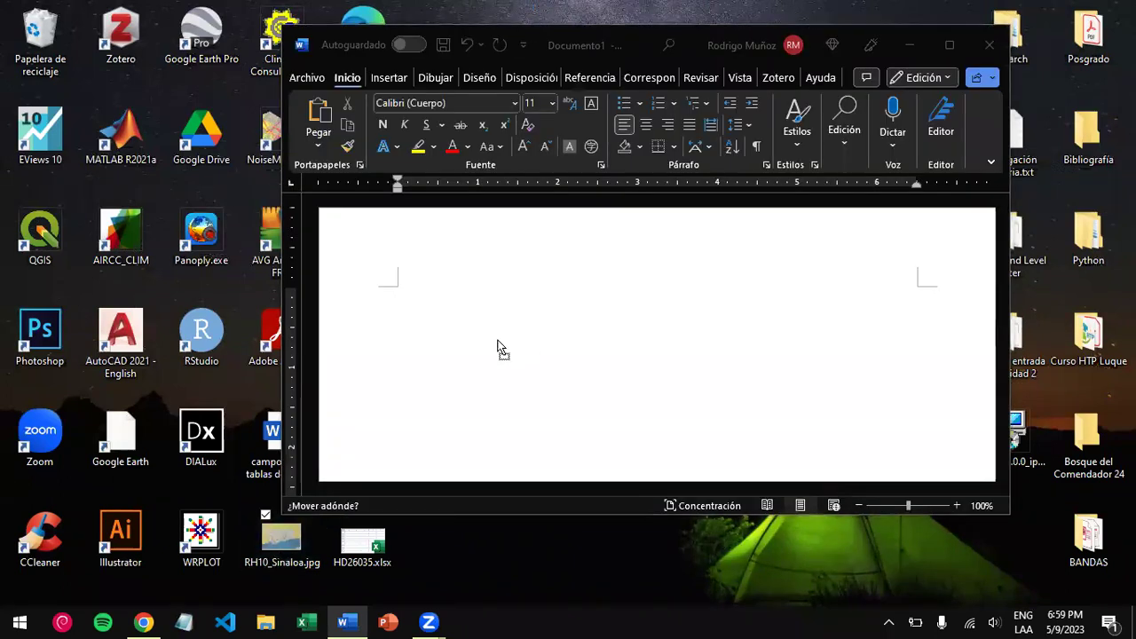
drag(499, 348, 497, 345)
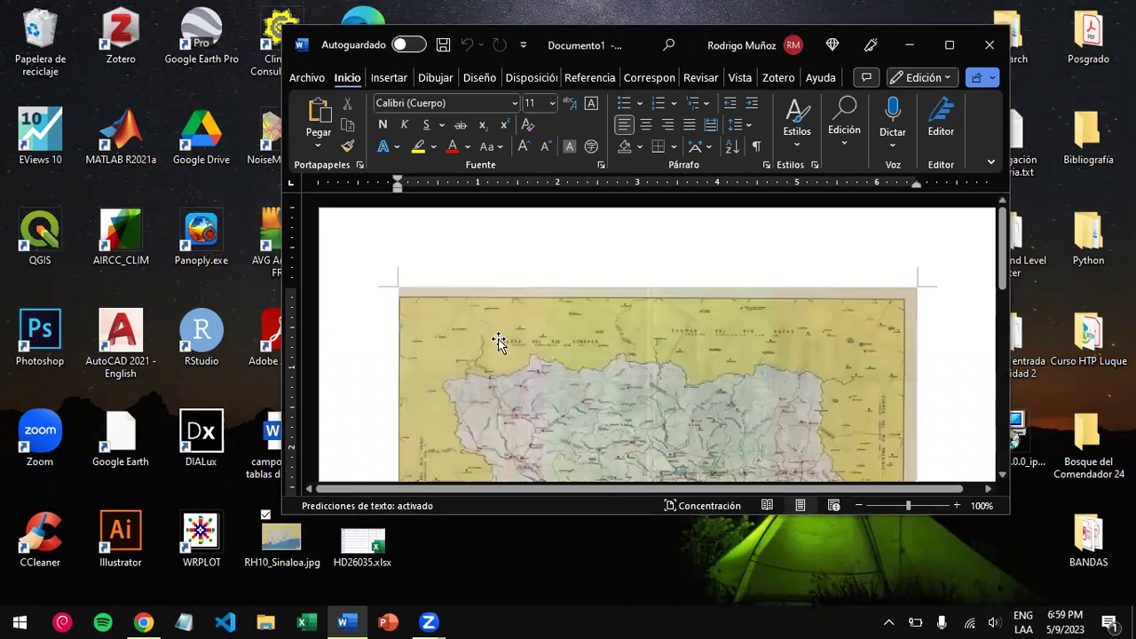
- Examine the whole RH10 Sinaloa hydrological map in the document, from its upper basins to the coast, and close Word
scroll(497, 341, down, 3)
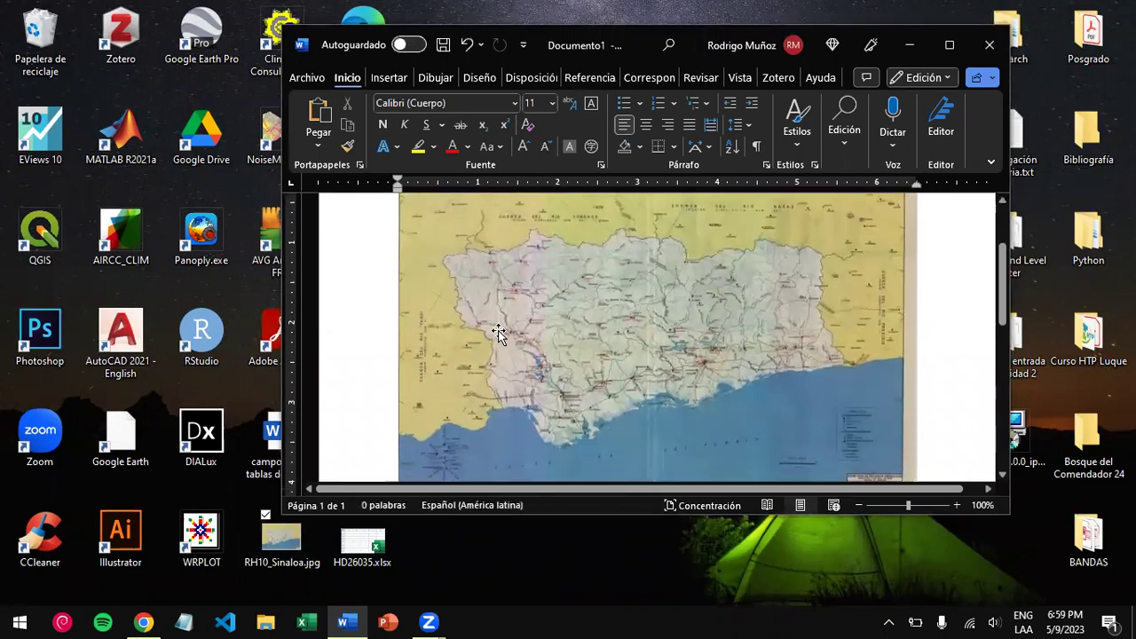
scroll(504, 311, down, 2)
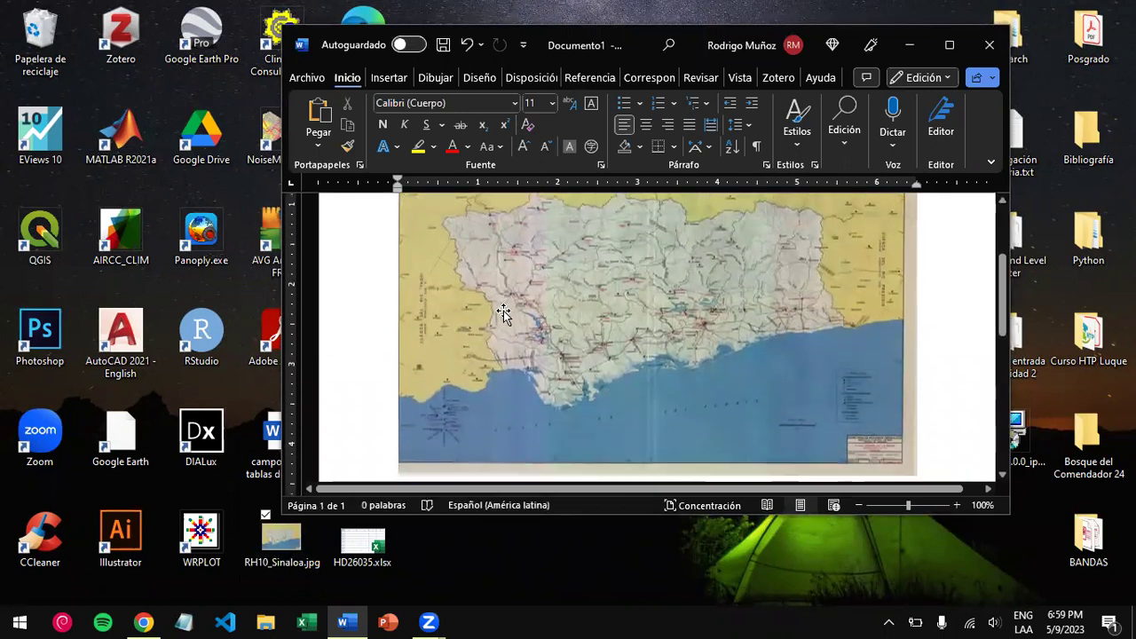
scroll(503, 312, down, 1)
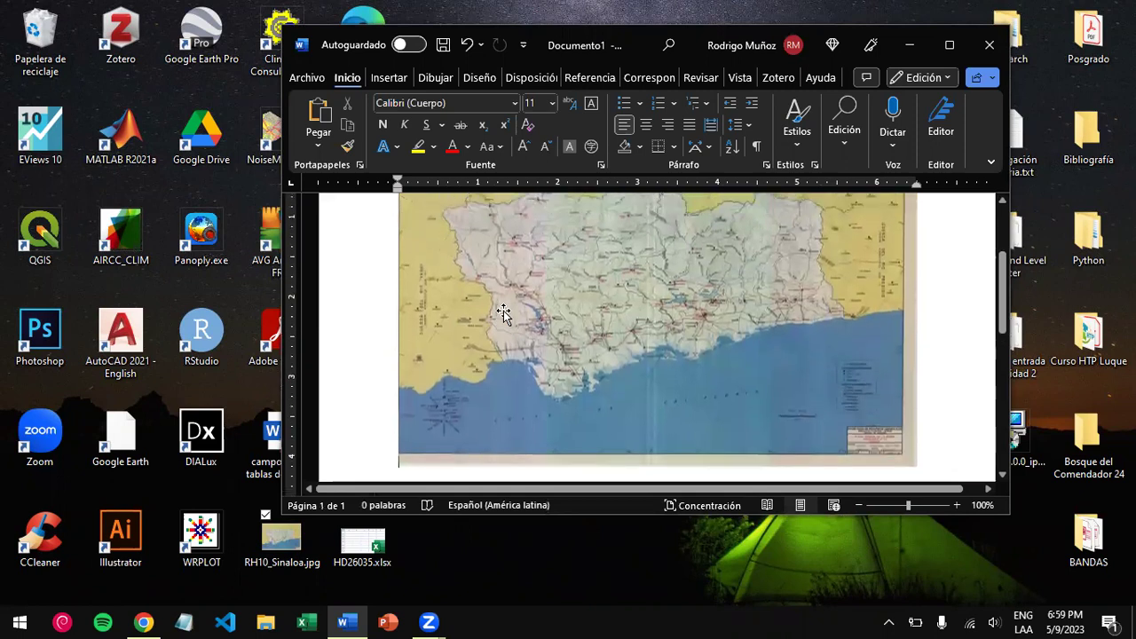
scroll(503, 312, up, 3)
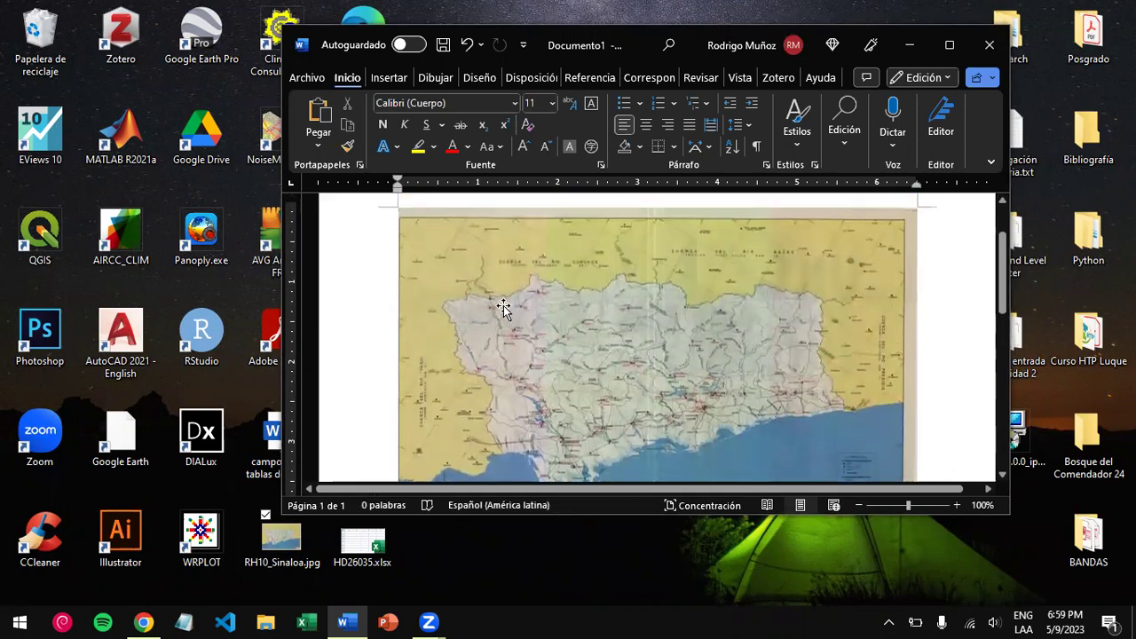
scroll(503, 308, down, 6)
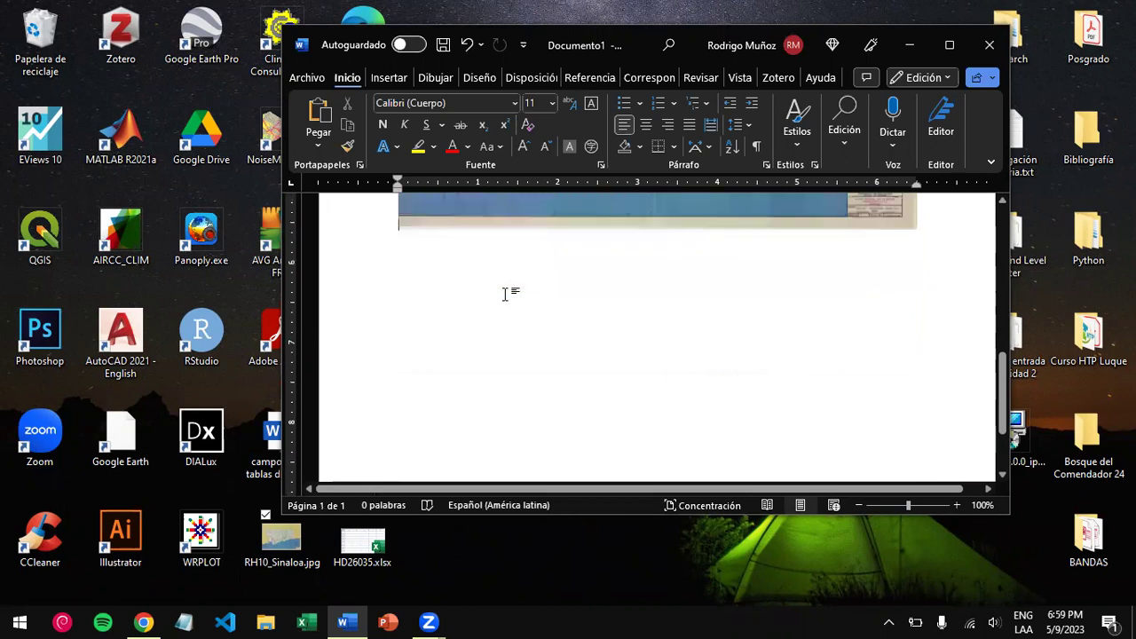
scroll(504, 294, up, 7)
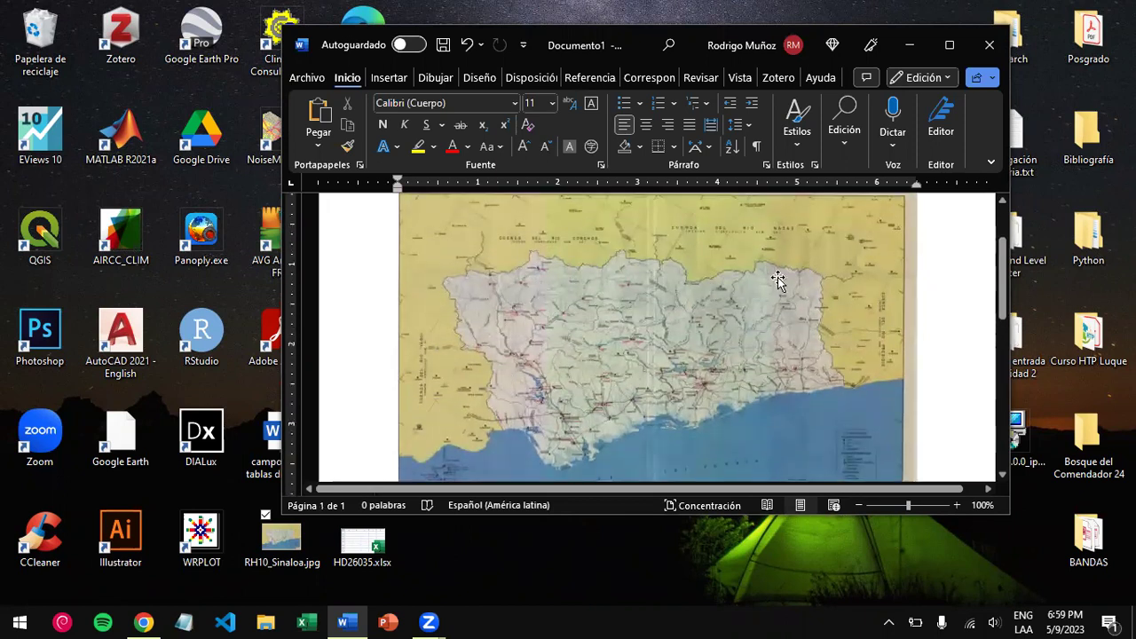
scroll(724, 343, down, 2)
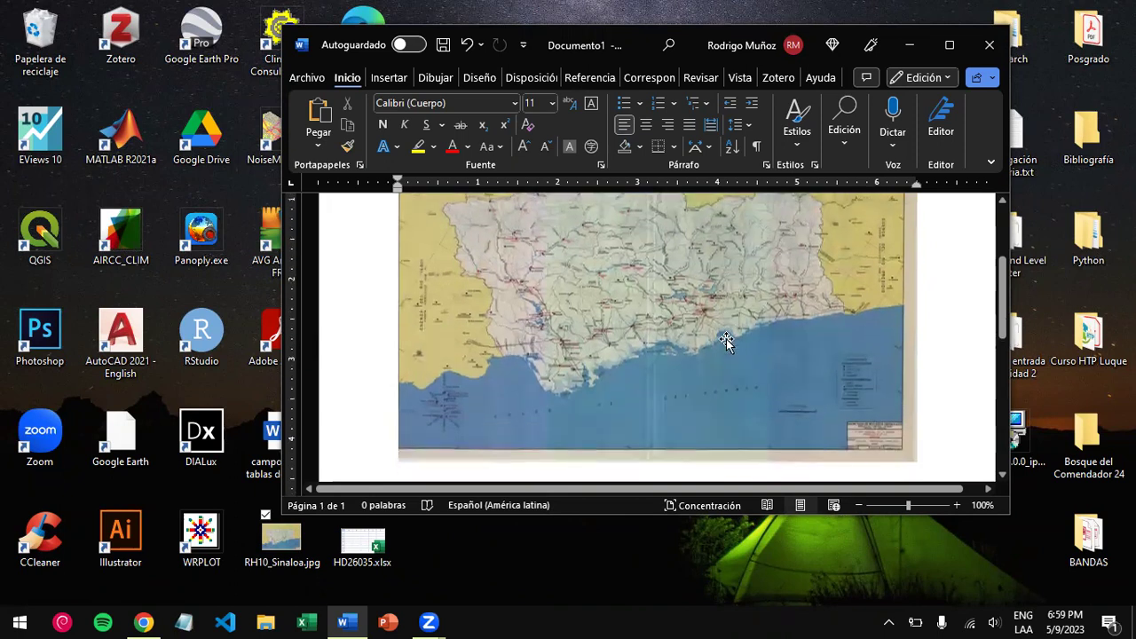
scroll(726, 342, up, 1)
scroll(728, 339, up, 2)
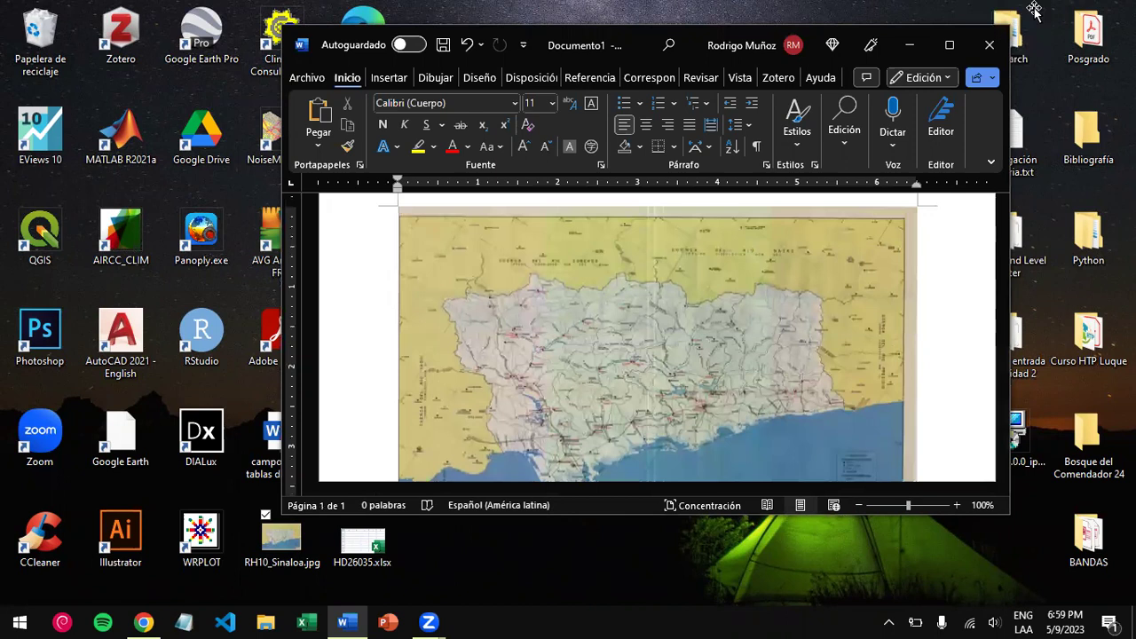
scroll(520, 313, down, 1)
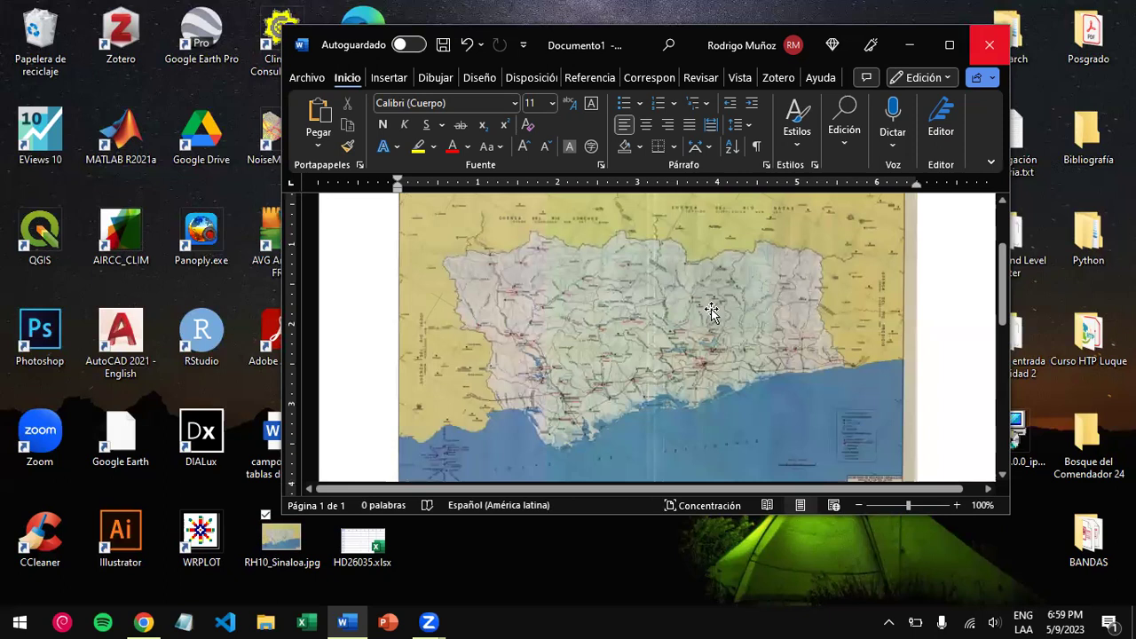
click(991, 43)
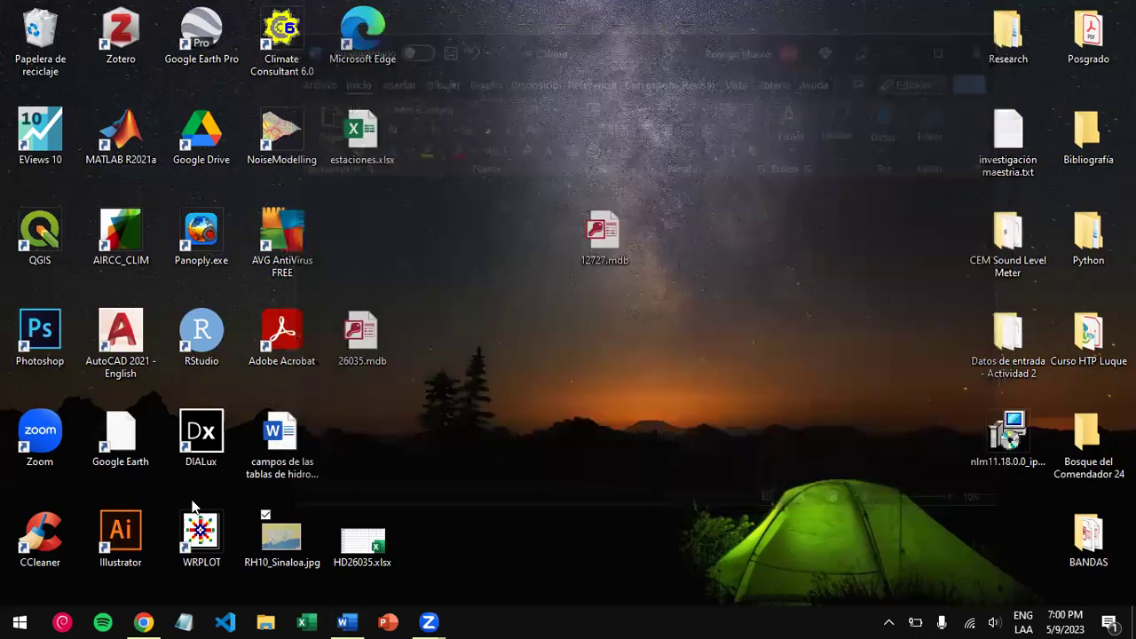
- Switch to Chrome, close the BANDAS page and bring up the SIATL v4 page
click(143, 621)
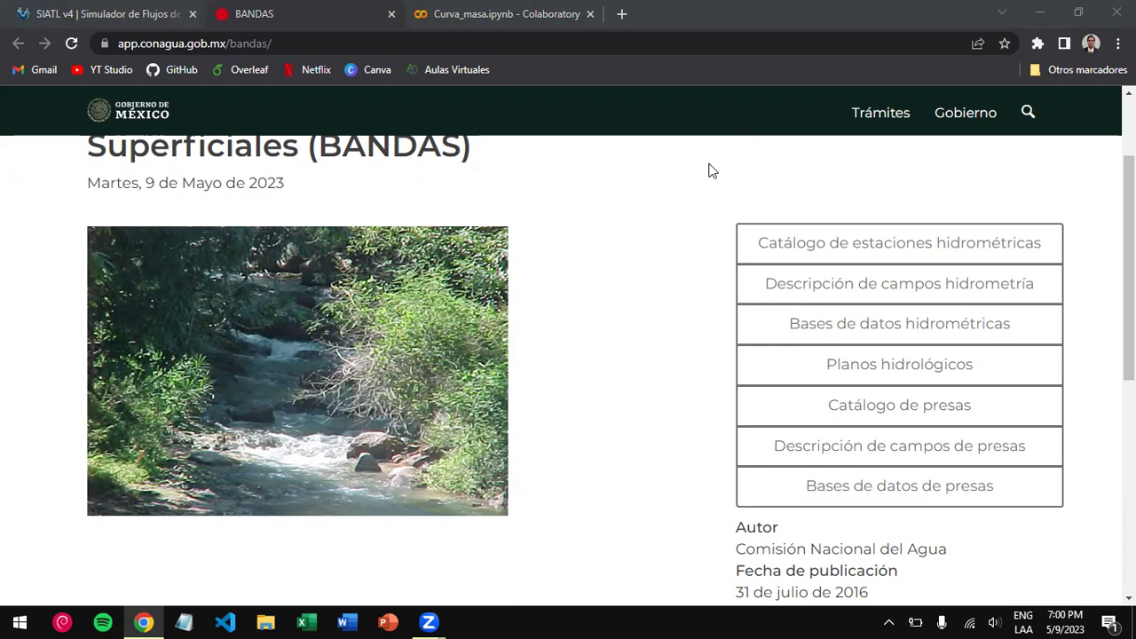
click(390, 15)
click(114, 11)
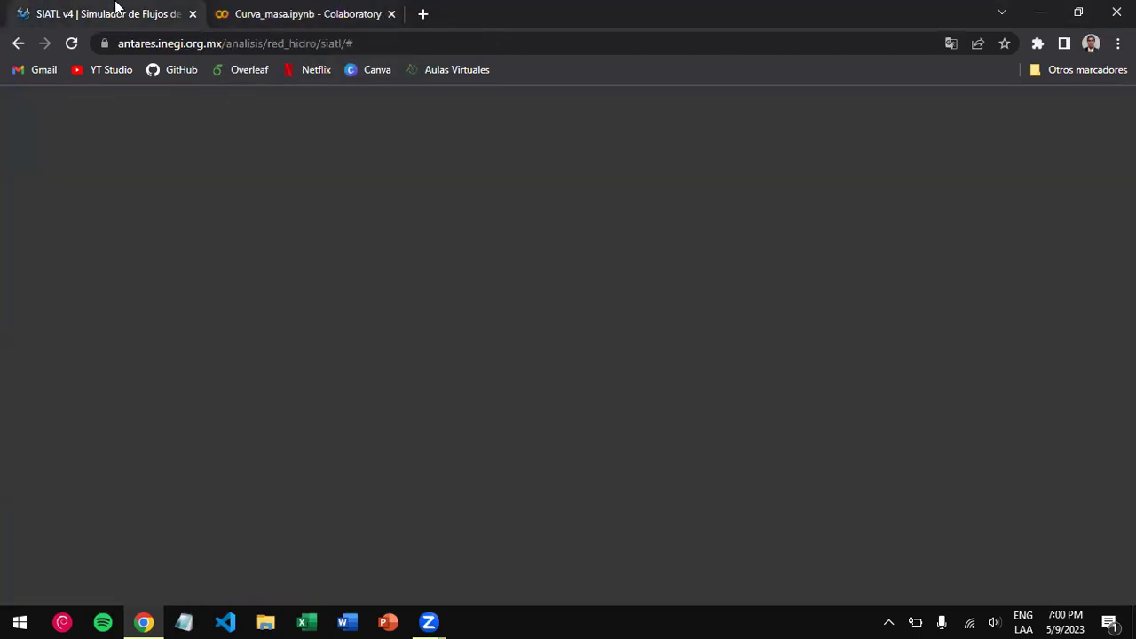
- Dismiss the SIATL welcome guide and change the base map from satellite imagery to the map with state names
click(213, 42)
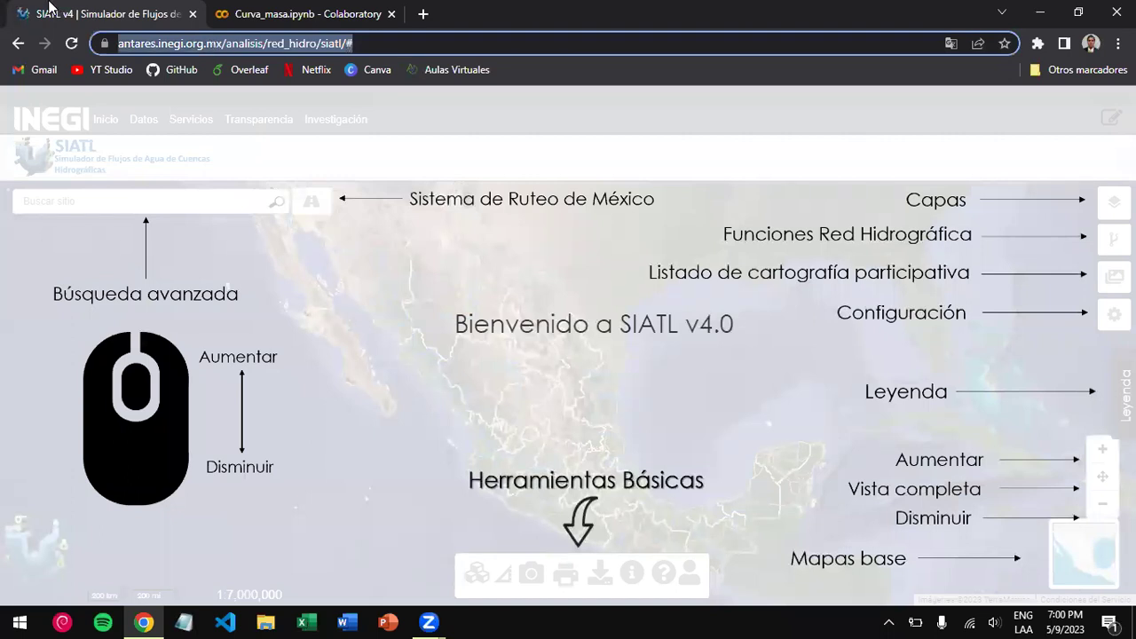
click(293, 160)
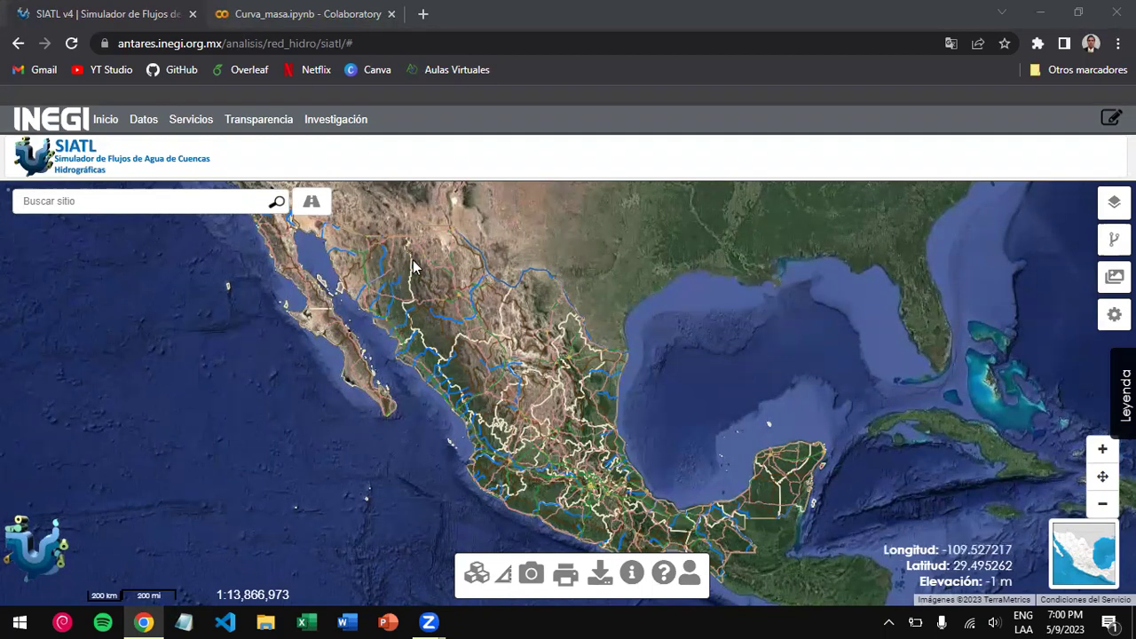
click(1066, 548)
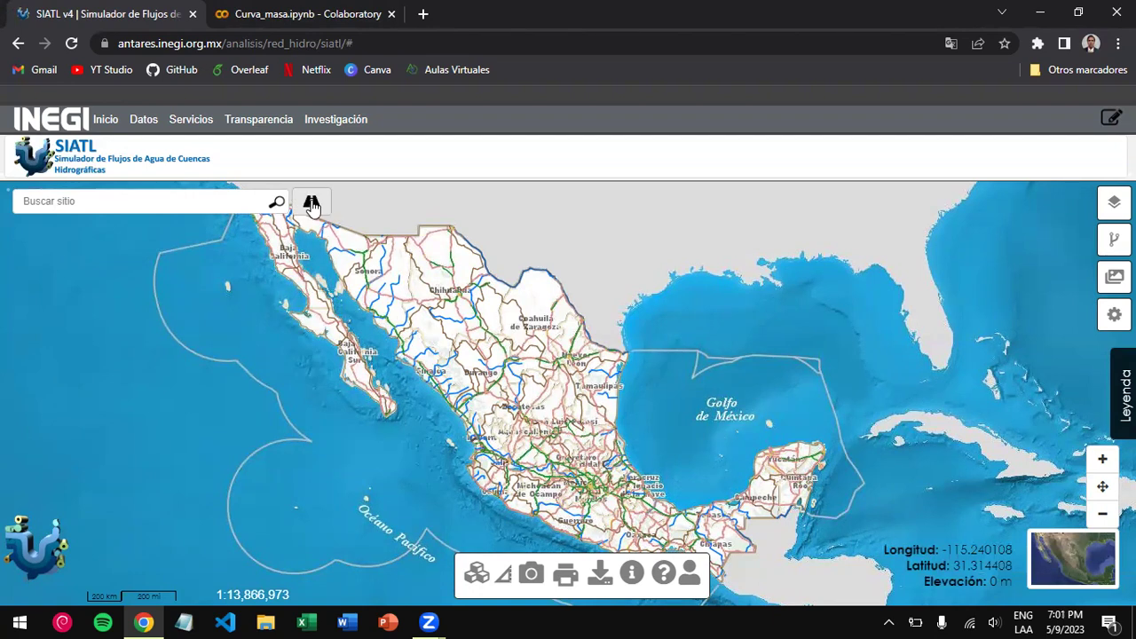
- Search the map for "mexicali" and go to B.C. Mexicali, Mexicali
click(228, 202)
text(me)
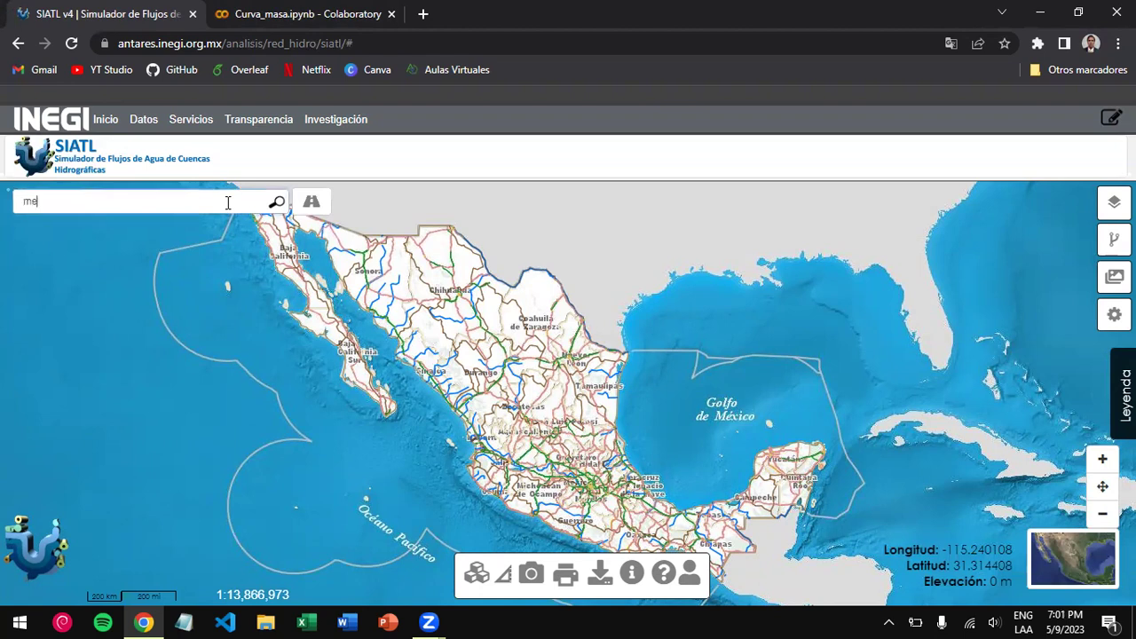
text(xicali)
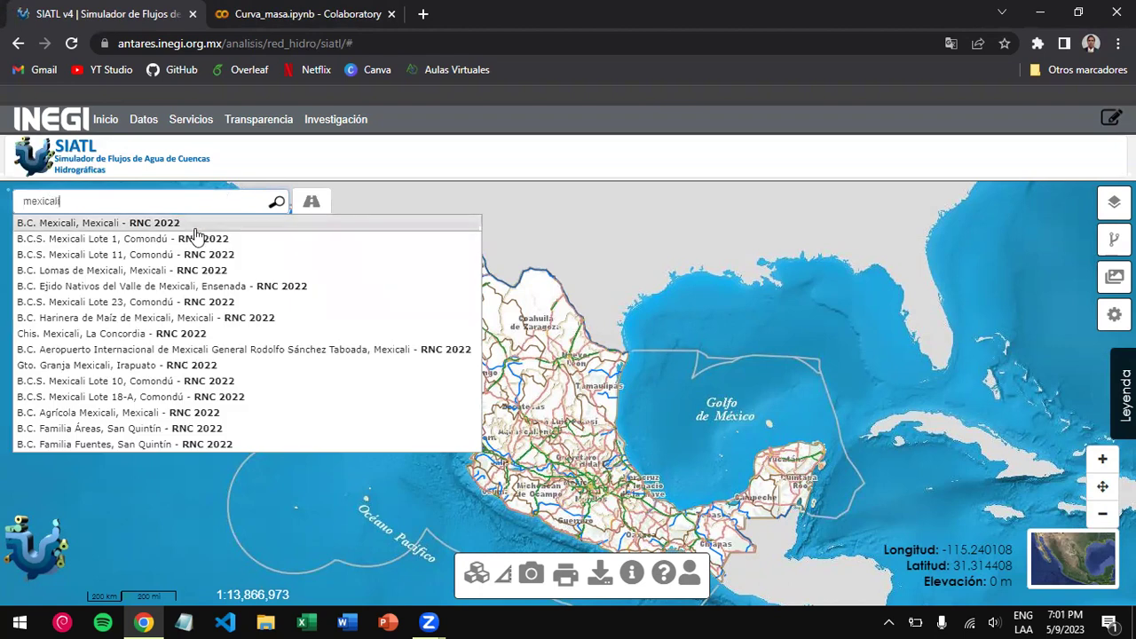
click(194, 227)
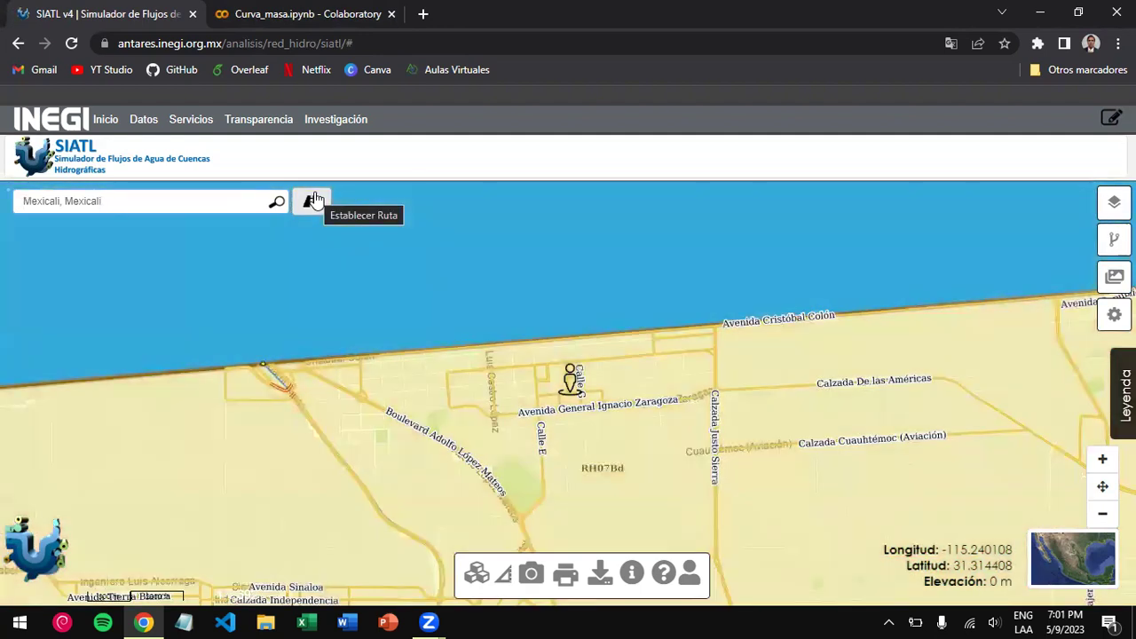
- Try to calculate a route to Mexicali, searching the origin as "ciudad de mex" and choosing Tab. Pemex, Macuspana
click(313, 201)
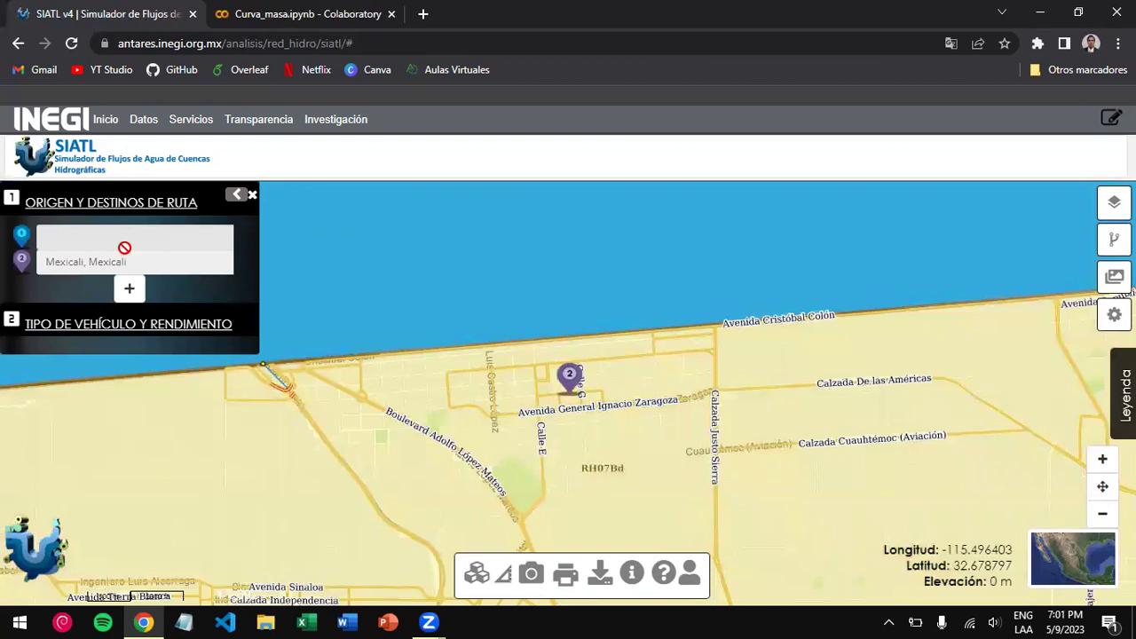
click(125, 244)
text(ciu)
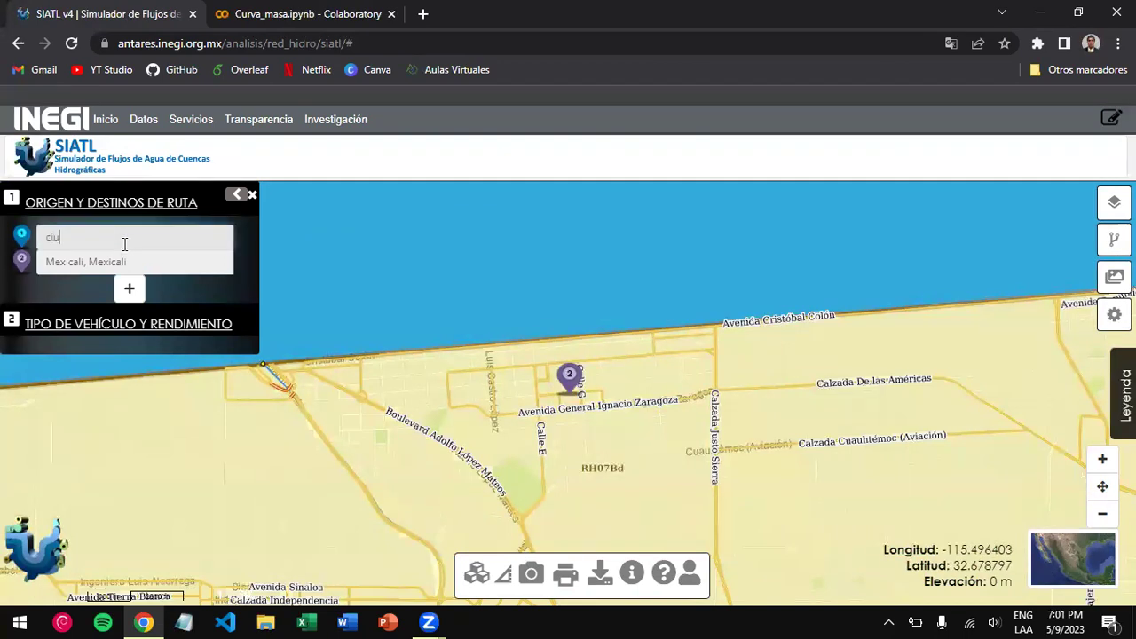
text(dad de m)
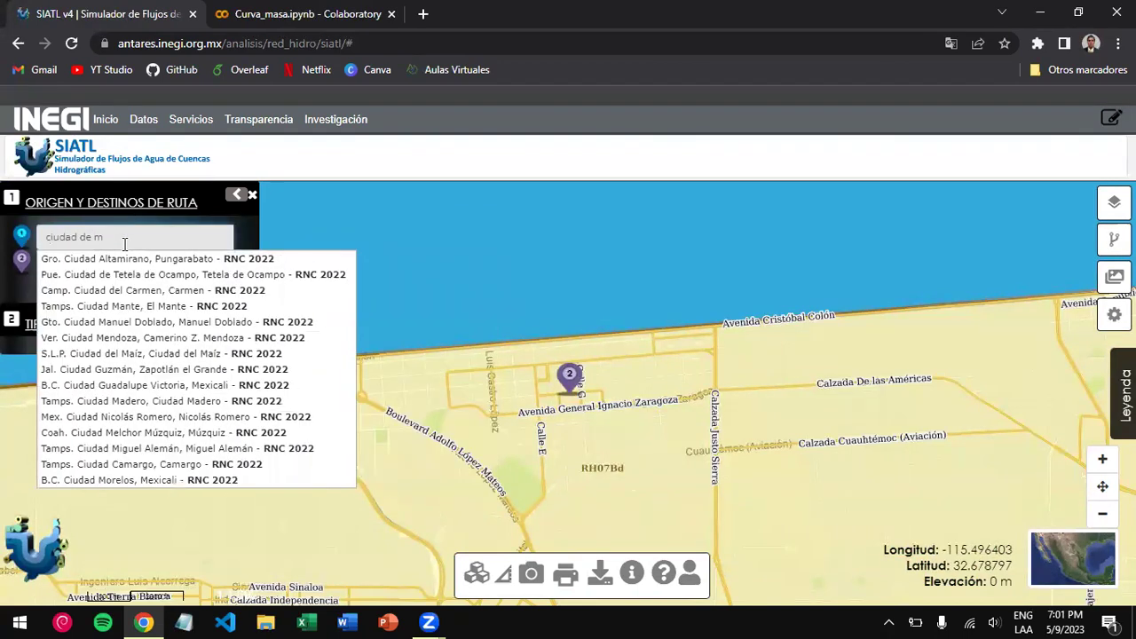
text(ex)
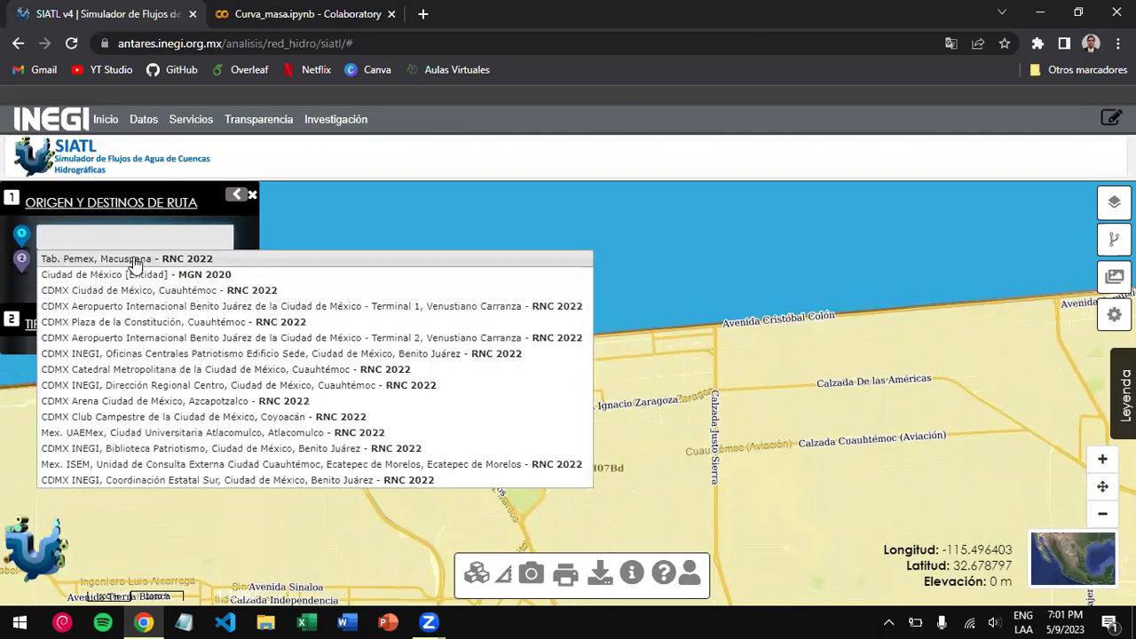
click(135, 259)
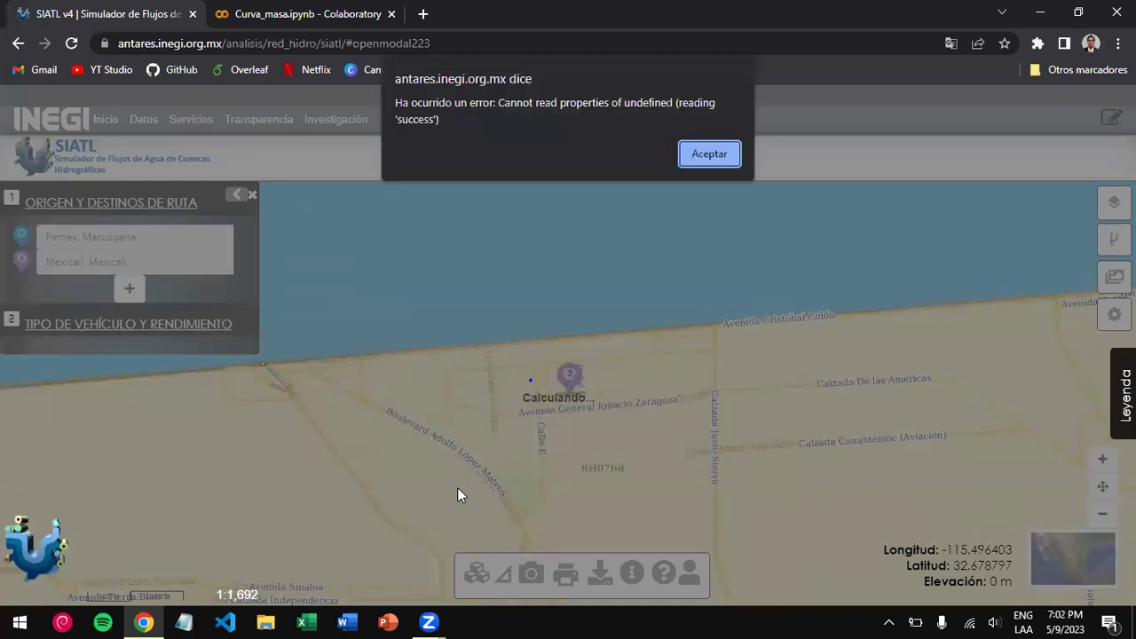
click(709, 154)
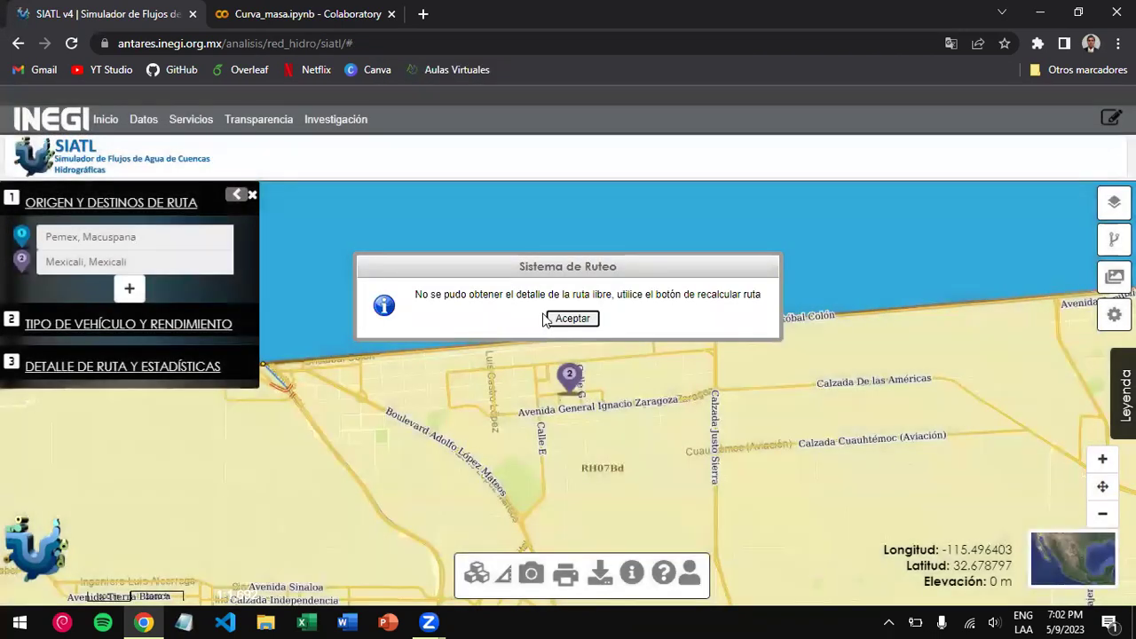
- Dismiss the routing system message and close the route from Pemex, Macuspana to Mexicali
click(554, 318)
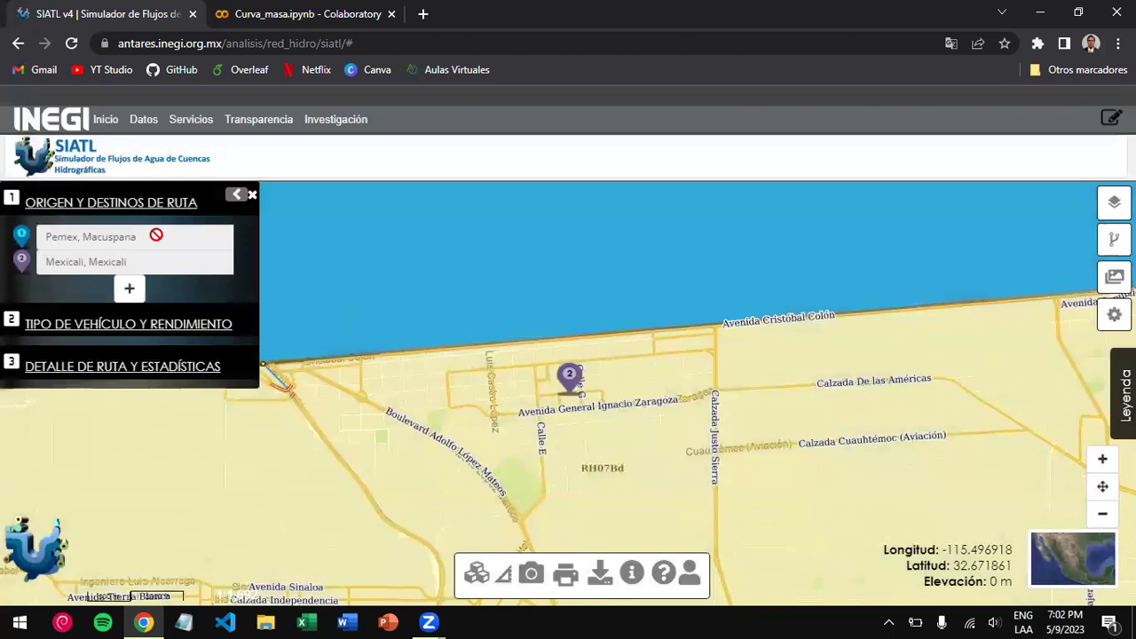
double_click(91, 237)
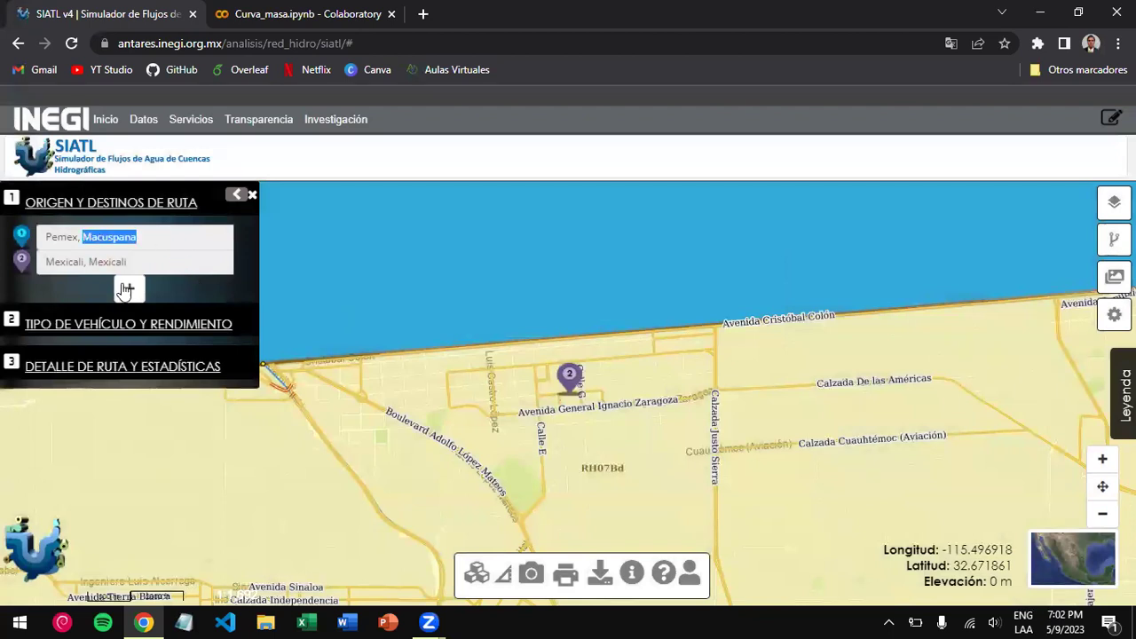
click(252, 194)
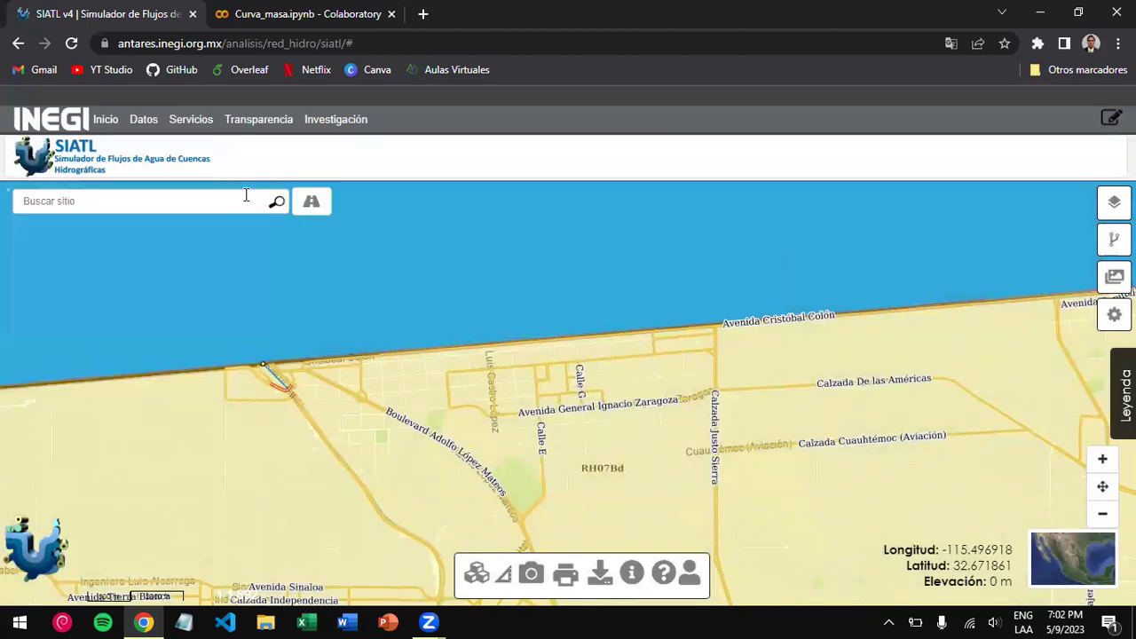
- Search the map for "mexicali" again and choose B.C. Mexicali, Mexicali
text(mex)
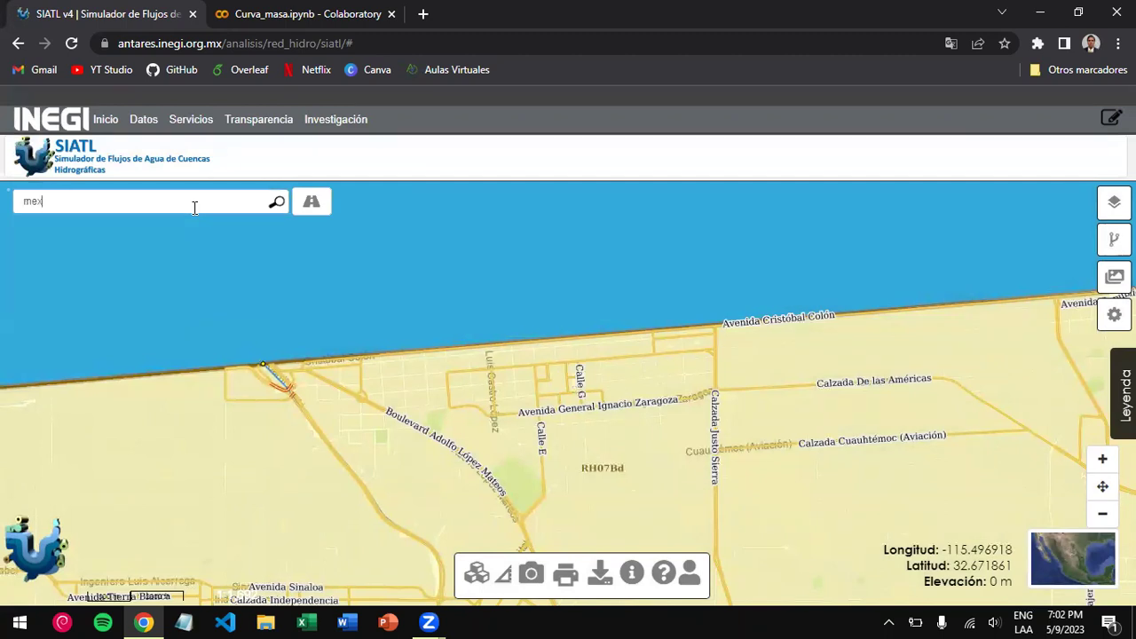
text(icali)
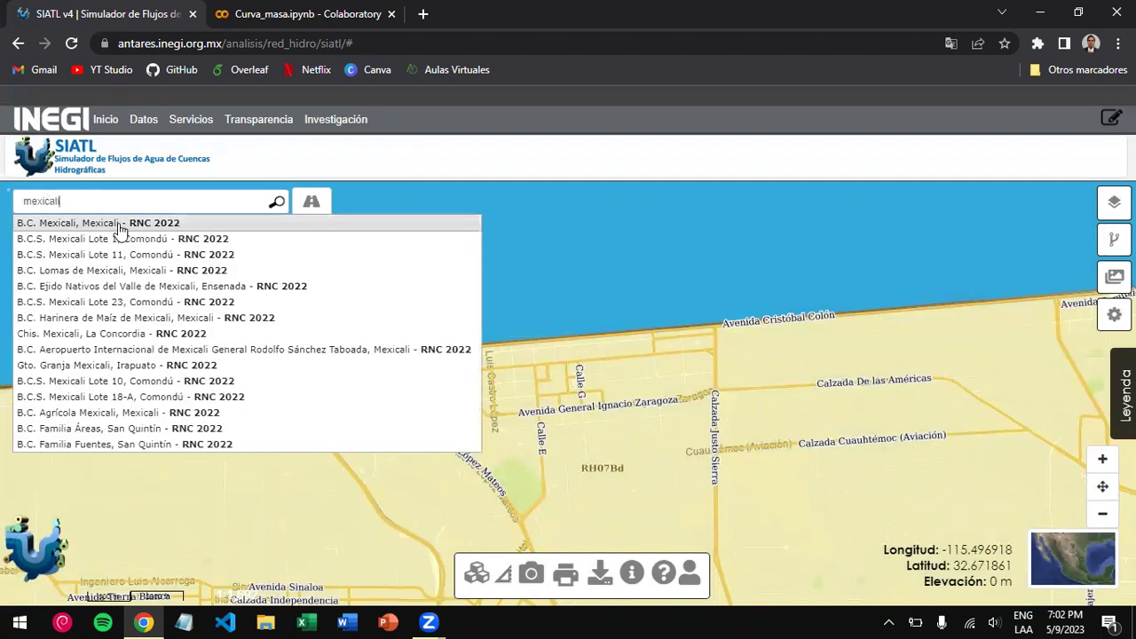
click(274, 221)
- Calculate a route to Mexicali, searching the origin as "ciudad de méxico" and choosing Ciudad de México [Entidad], and dismiss the error alert
click(311, 201)
click(82, 238)
text(ciudad de m)
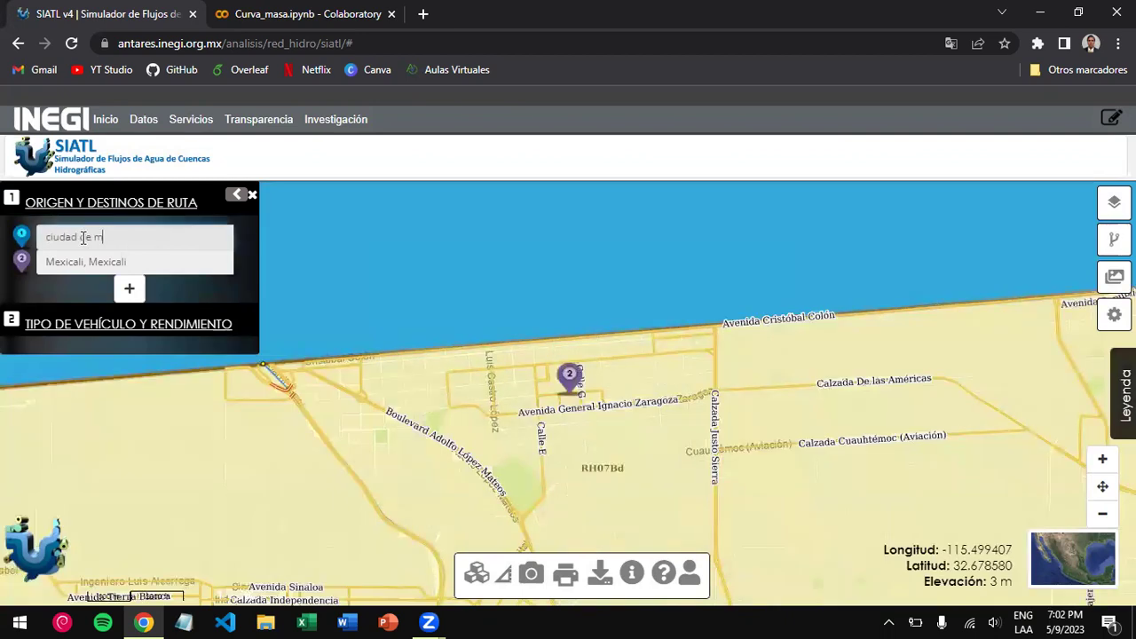
text(e)
text(xico)
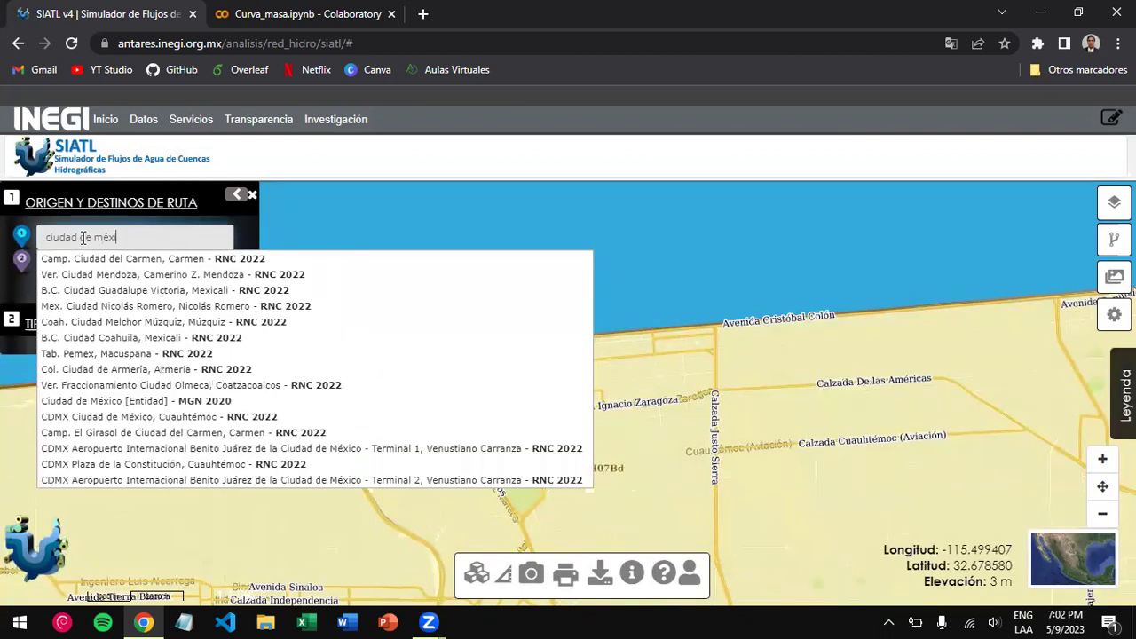
click(84, 260)
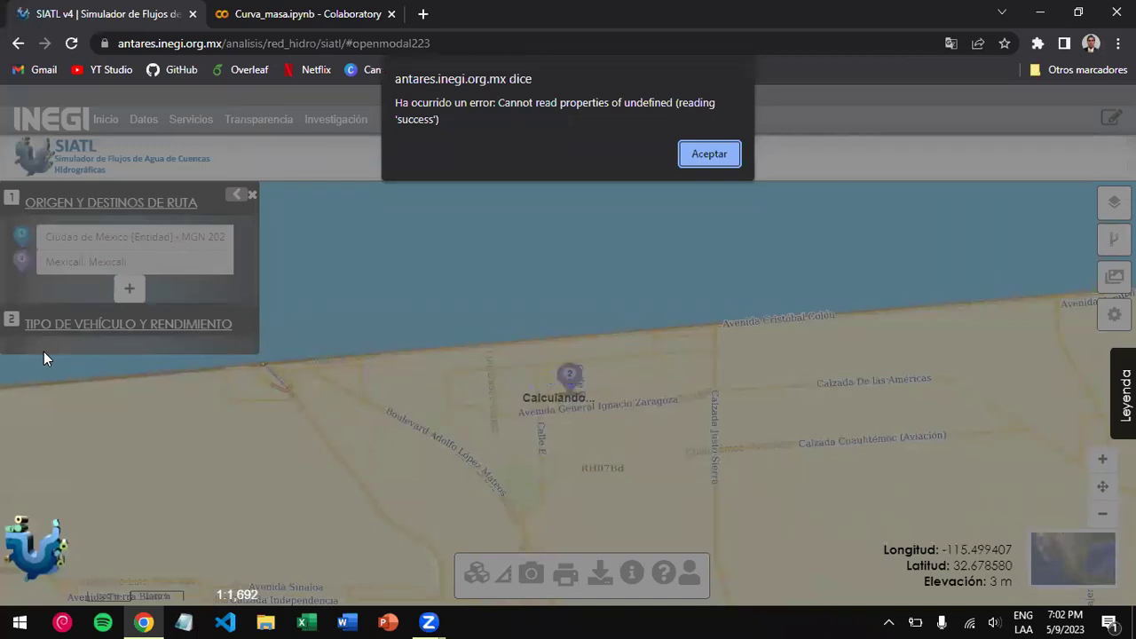
click(706, 154)
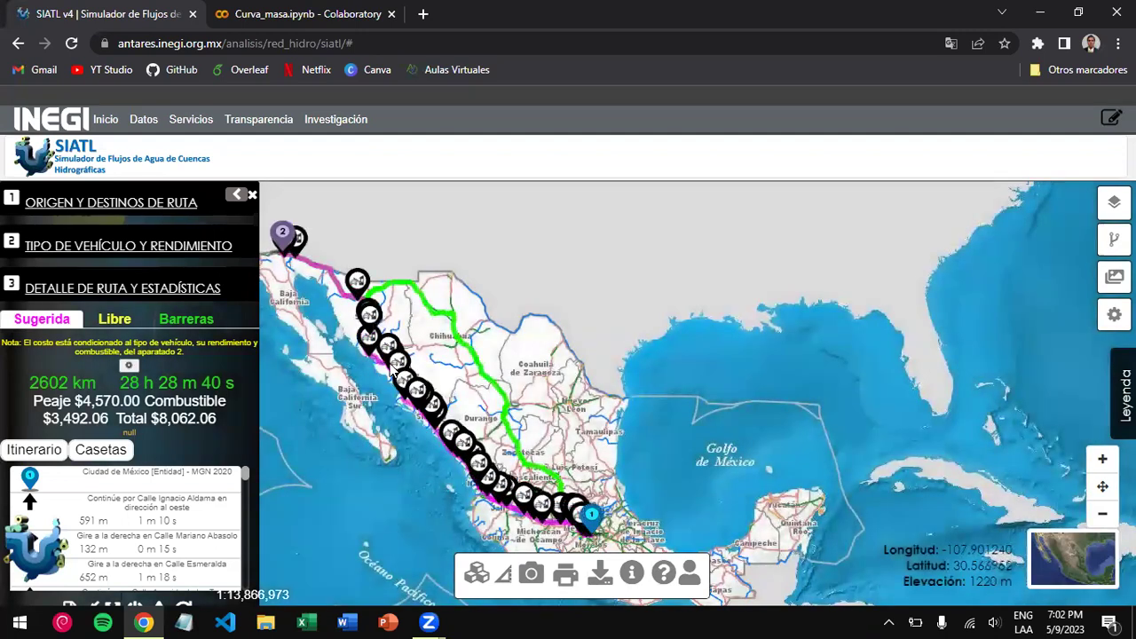
- Examine the suggested Ciudad de México–Mexicali route on the map, its toll booths and its turn-by-turn itinerary
scroll(394, 368, down, 2)
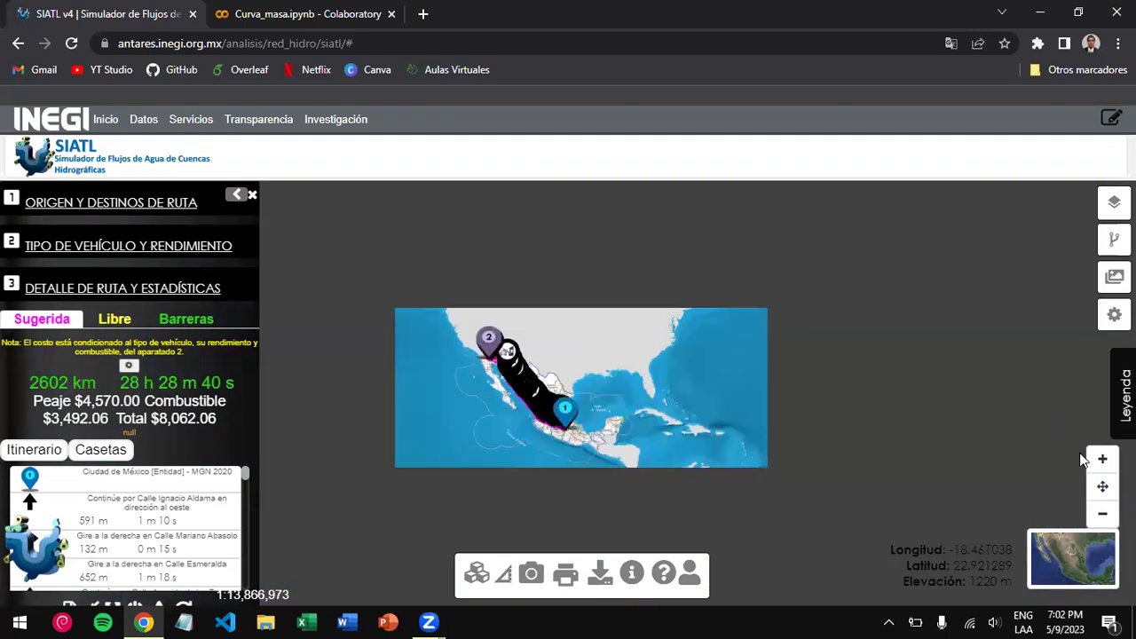
click(1105, 463)
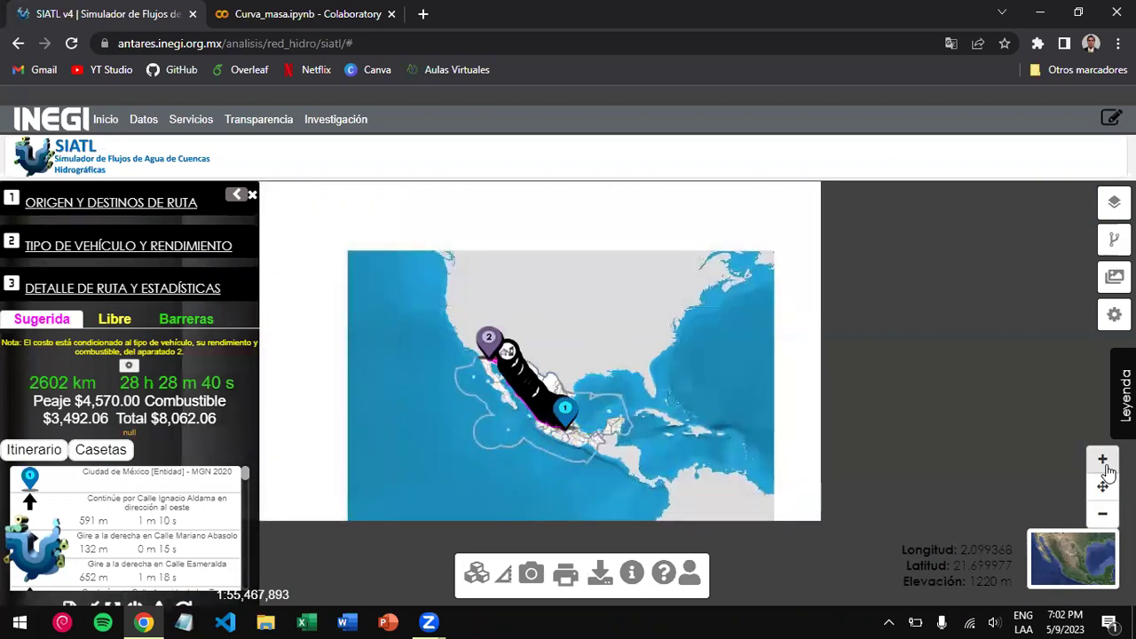
click(1105, 465)
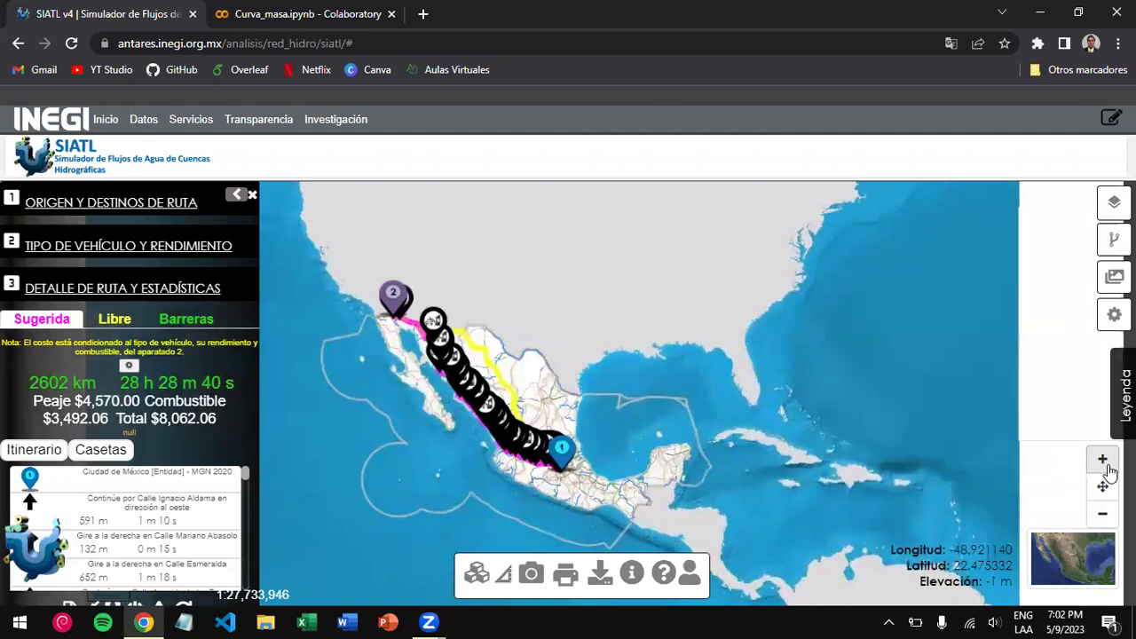
click(1106, 467)
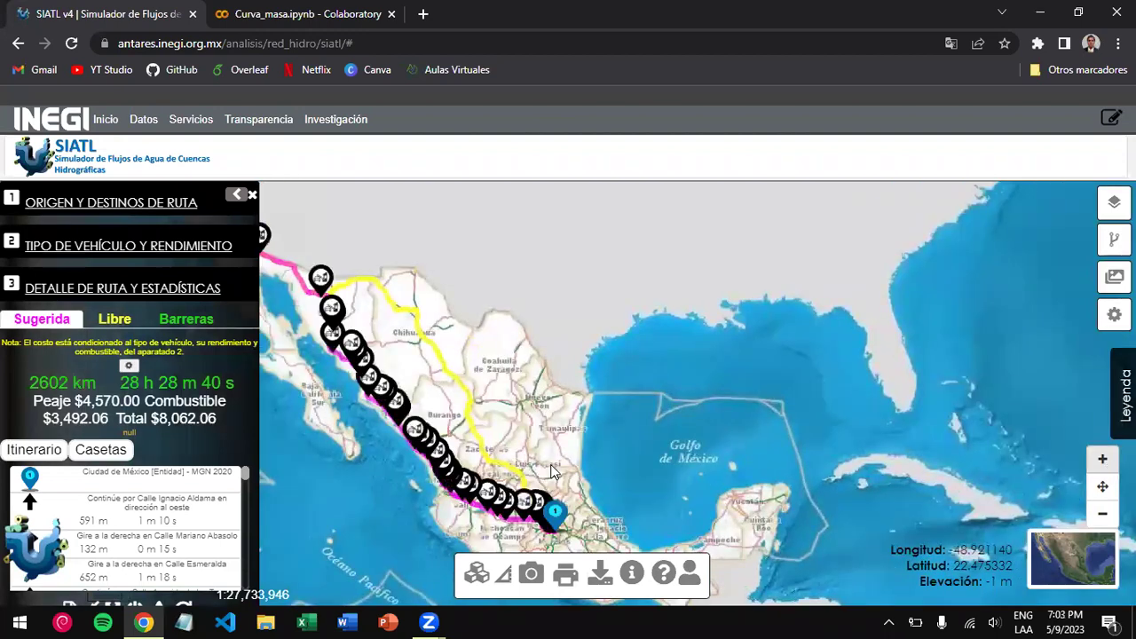
mouse_move(416, 435)
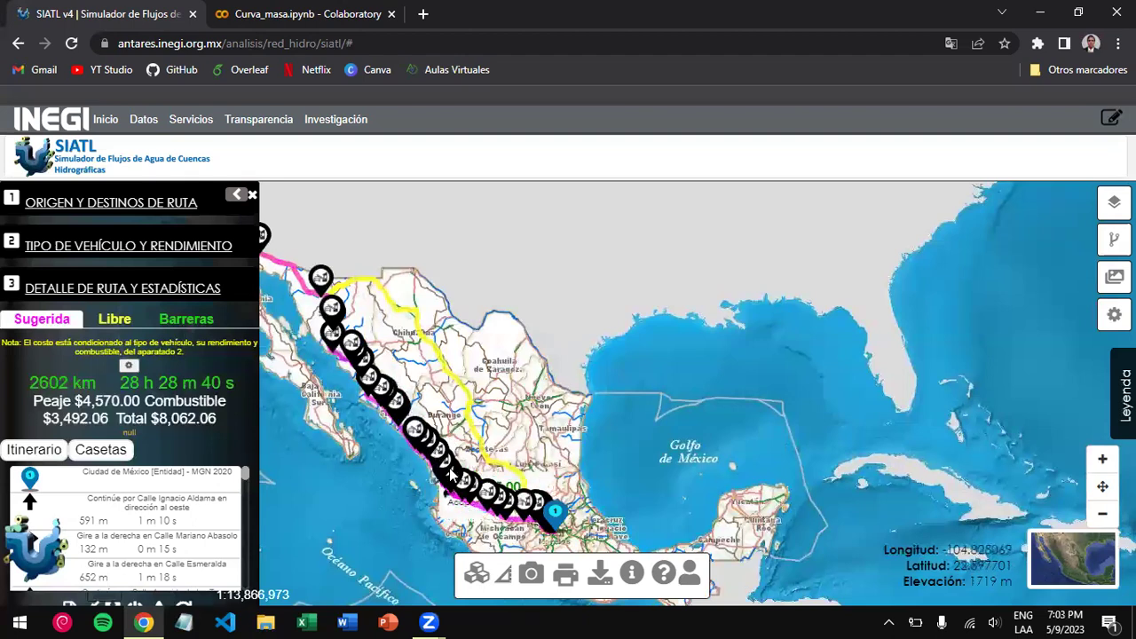
scroll(110, 522, down, 8)
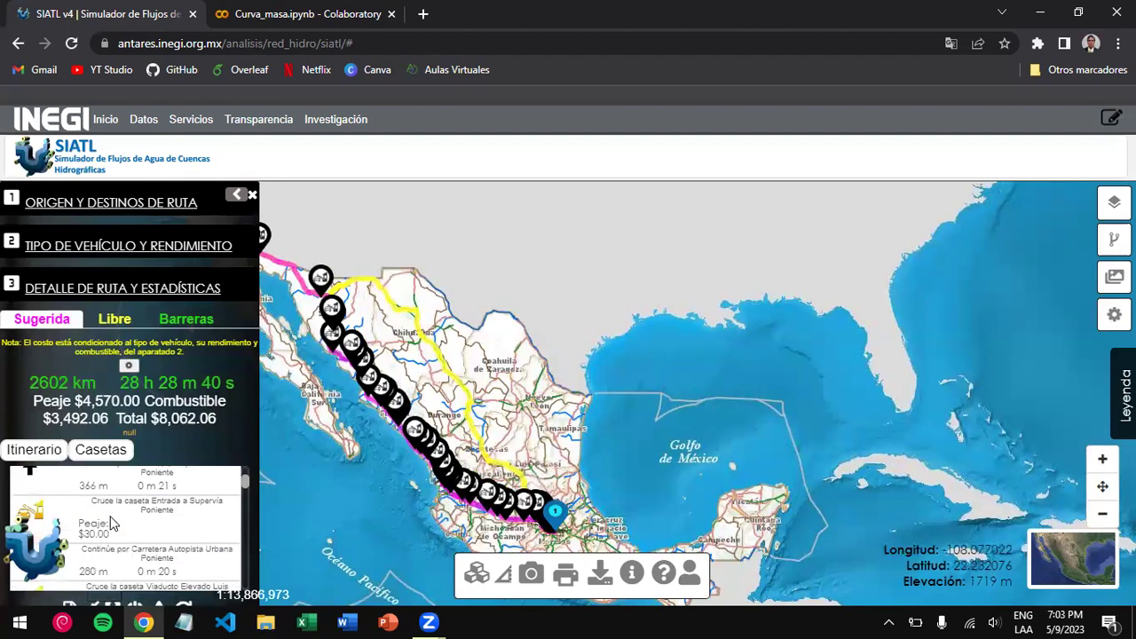
scroll(110, 519, down, 10)
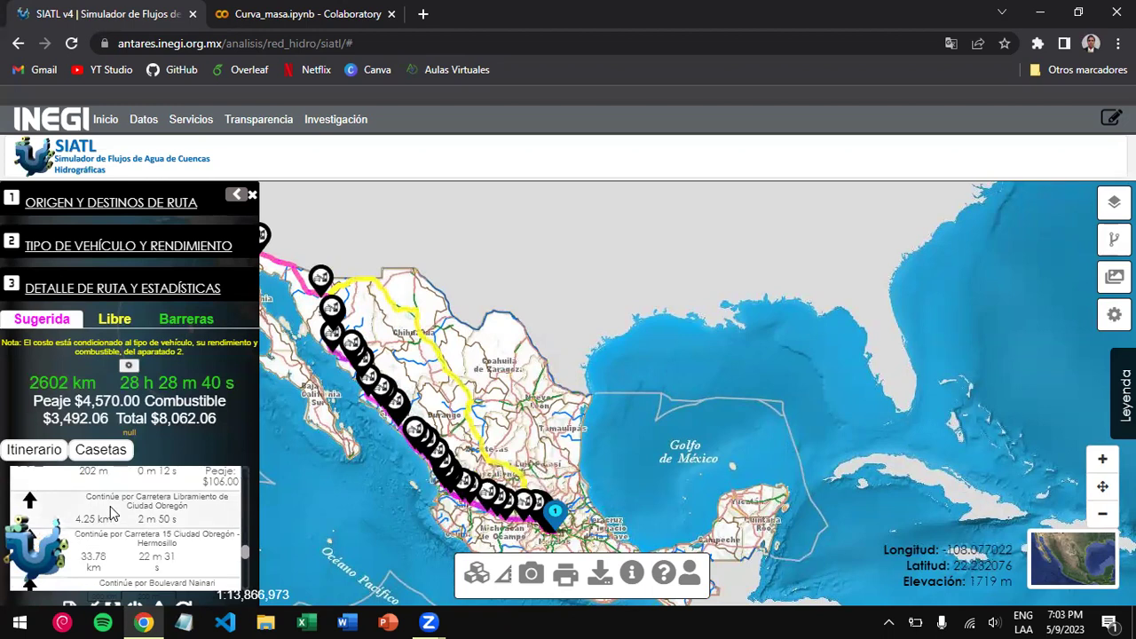
scroll(110, 513, up, 15)
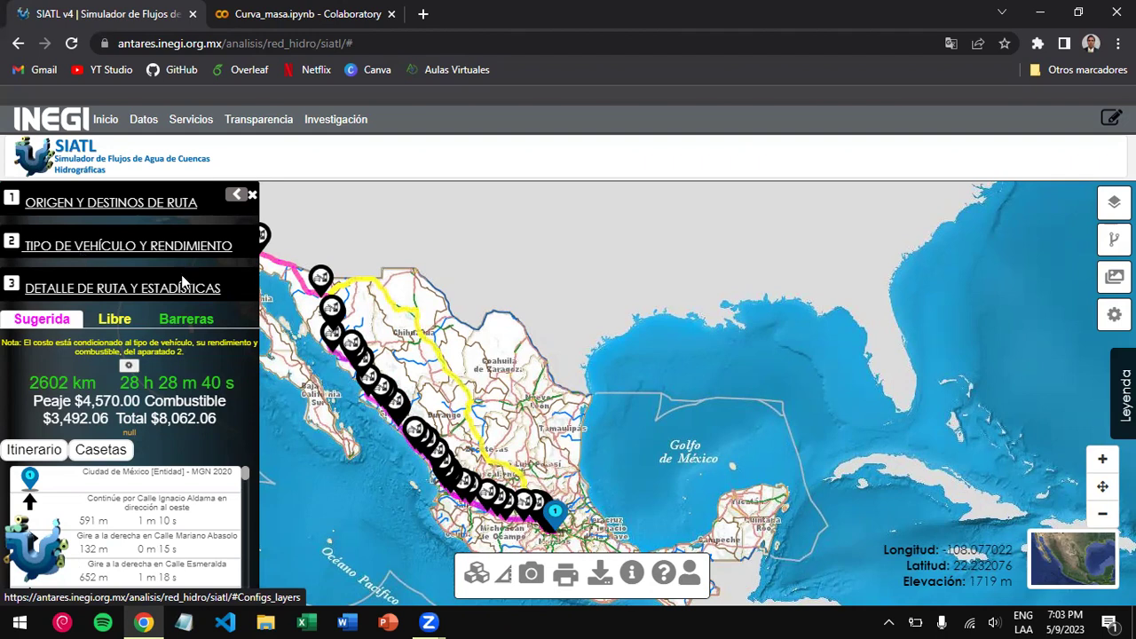
- Close the route details and mark a point in hydrological region RH35 in northern Mexico on the map
click(252, 195)
drag(465, 381, 497, 321)
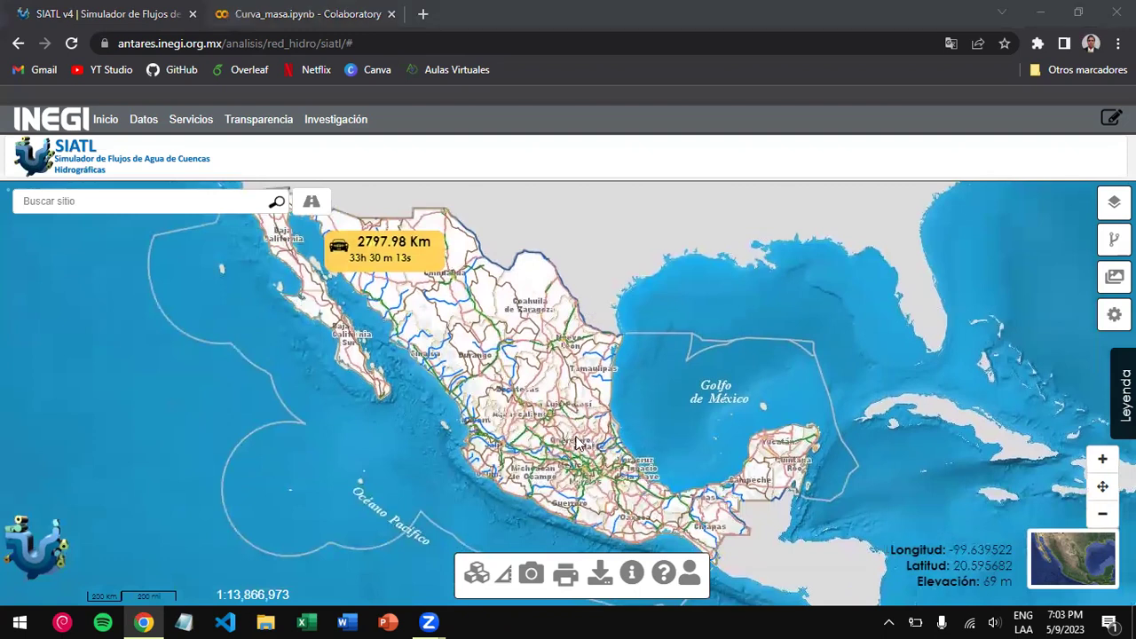
drag(798, 429, 803, 485)
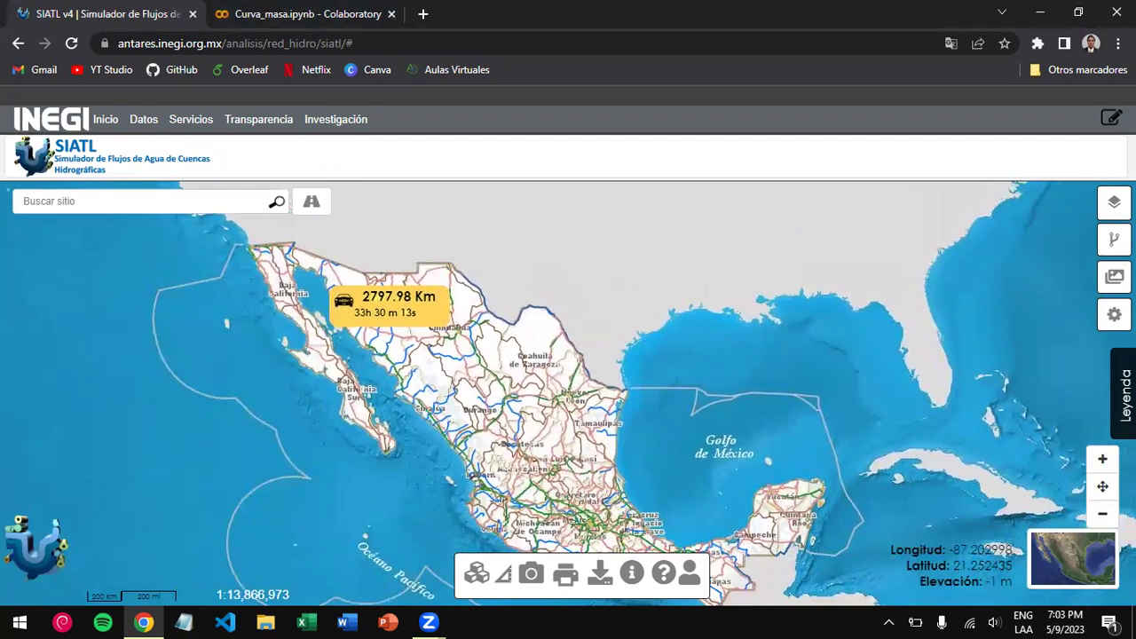
click(1101, 460)
click(1100, 459)
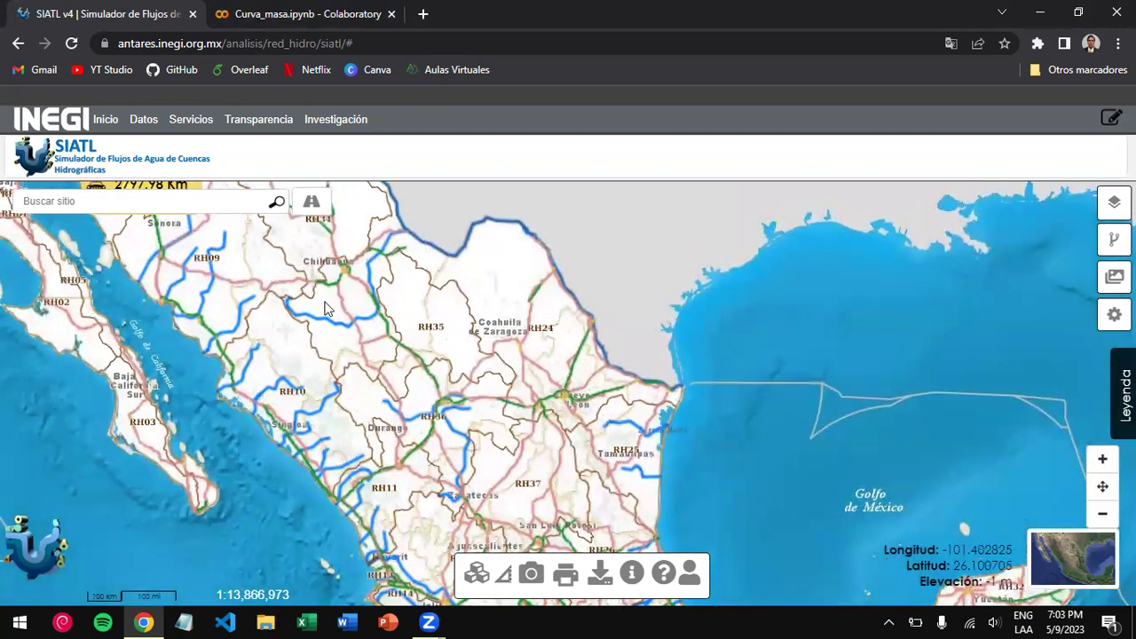
drag(345, 323, 391, 354)
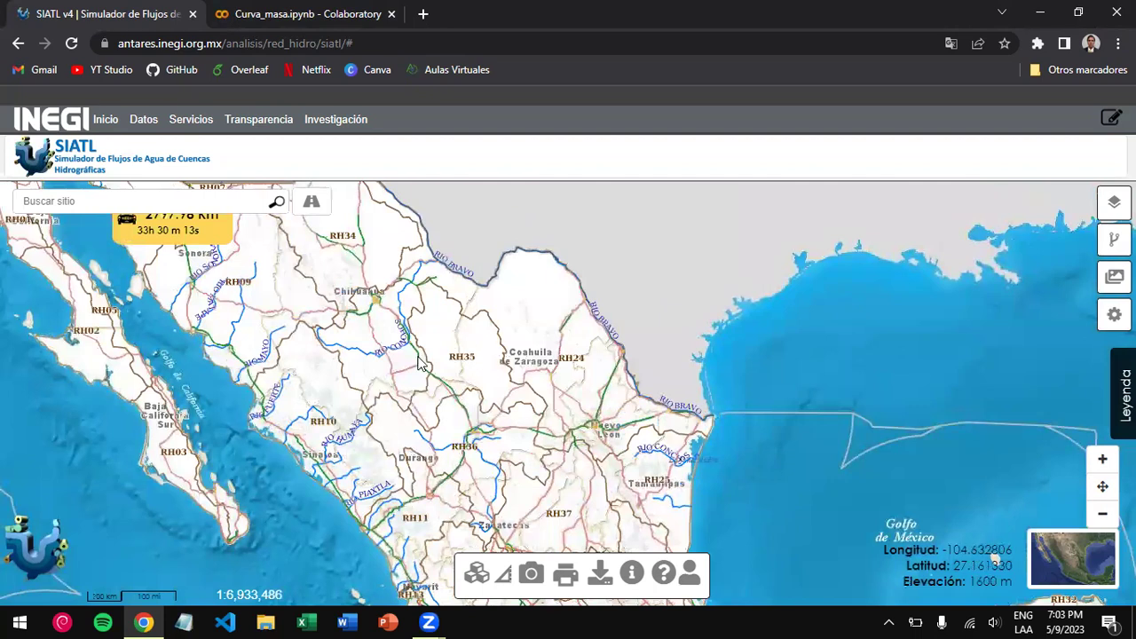
click(456, 358)
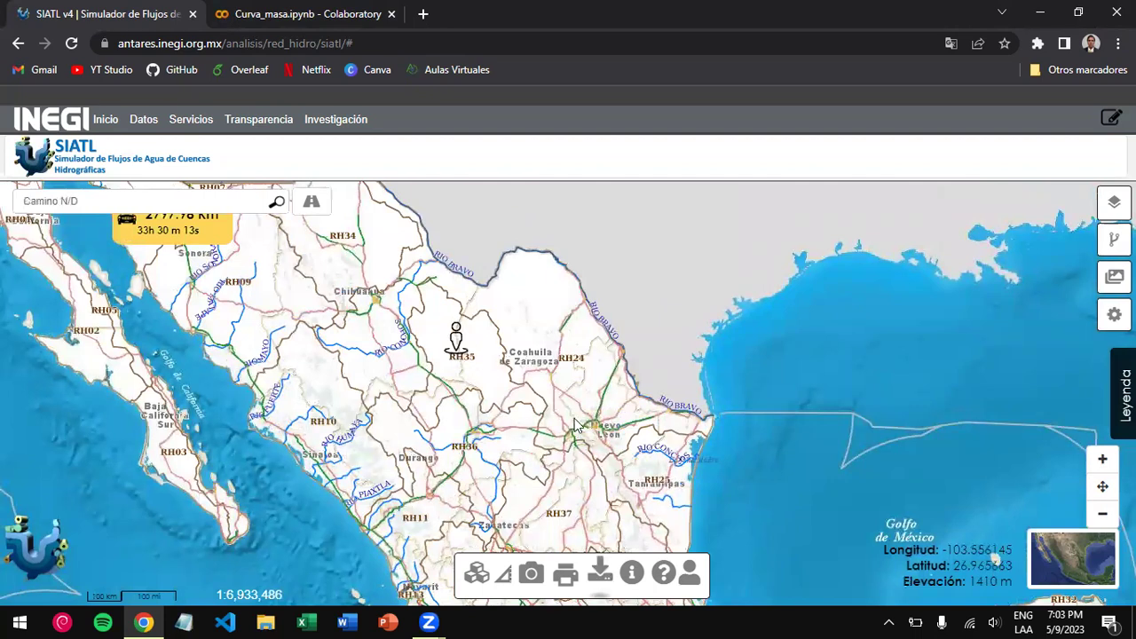
- Start a download of the Red Hidrográfica (Subcuenca, Cuenca y Región) and pick a point inside region RH35
click(600, 572)
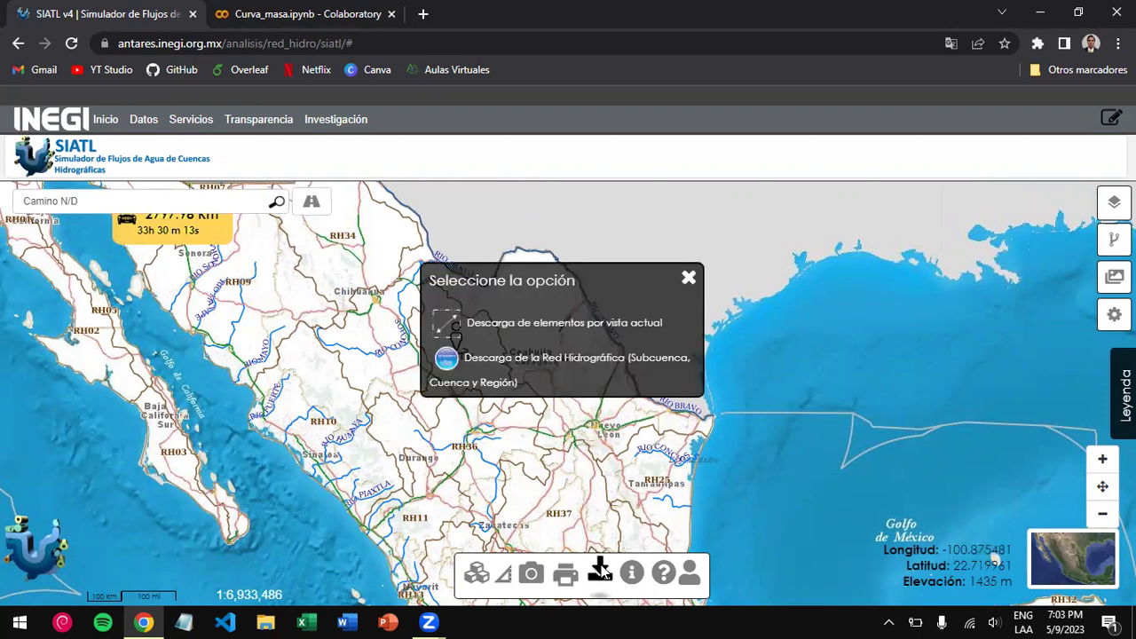
click(521, 355)
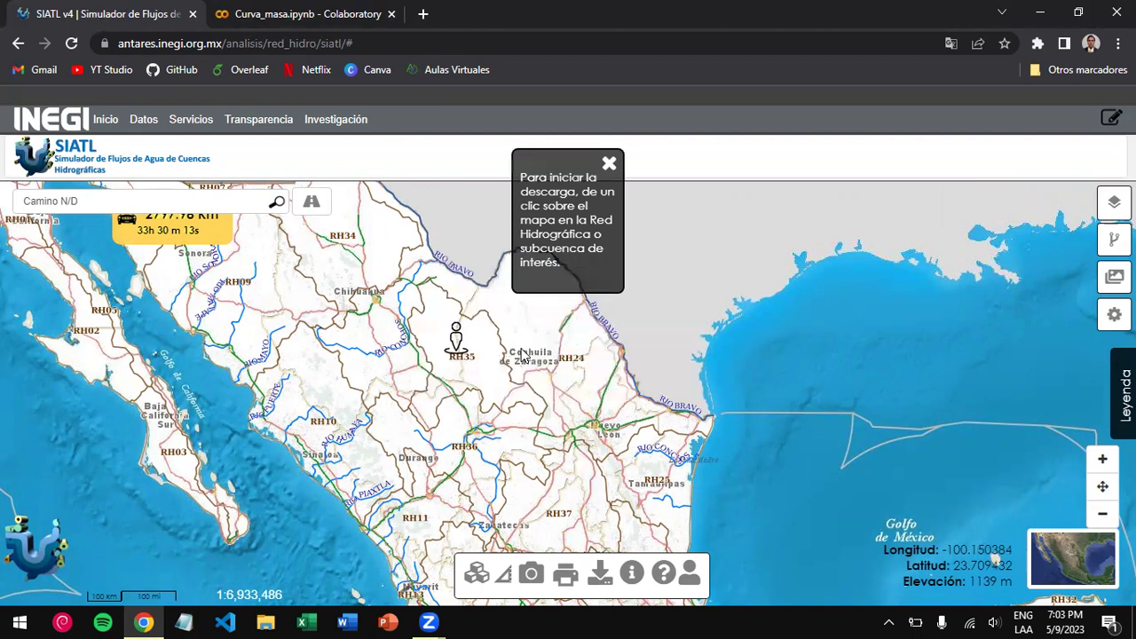
click(481, 377)
- Examine the regions, basins and subbasins around RH35 on the map at increasing detail, down to RH35Ba and RH35Bb
drag(608, 343, 601, 479)
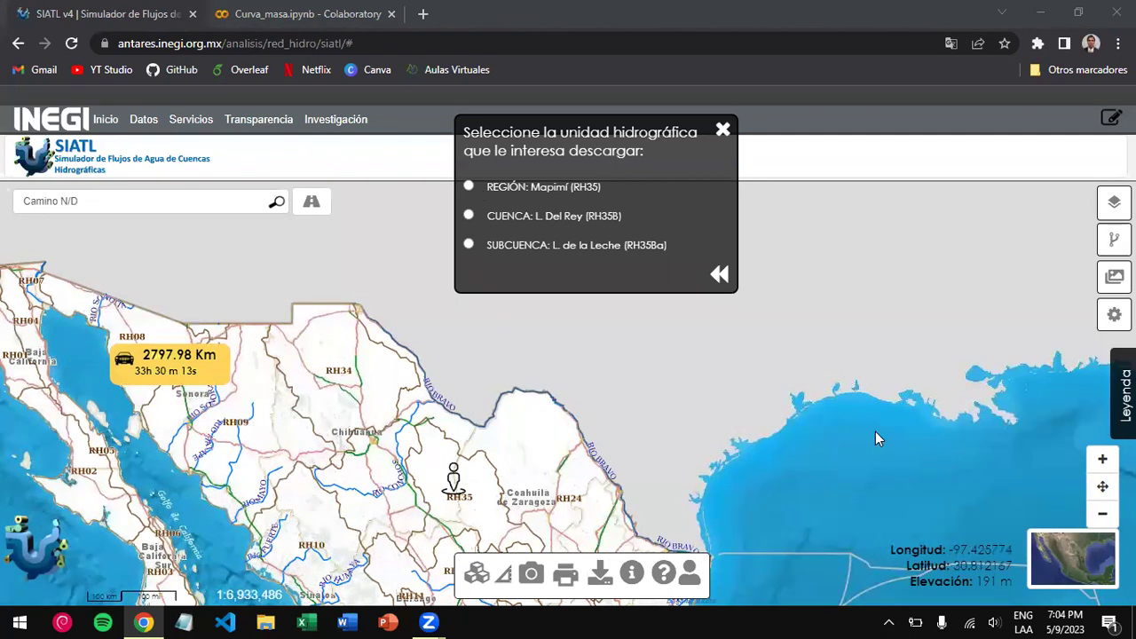
click(494, 457)
scroll(494, 457, up, 2)
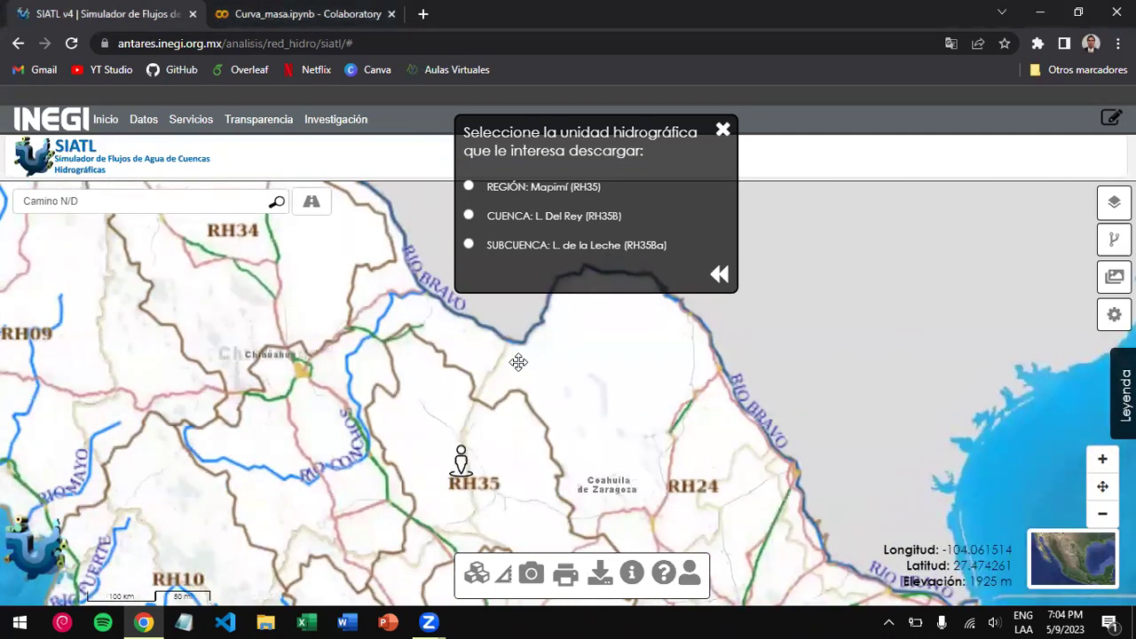
click(559, 345)
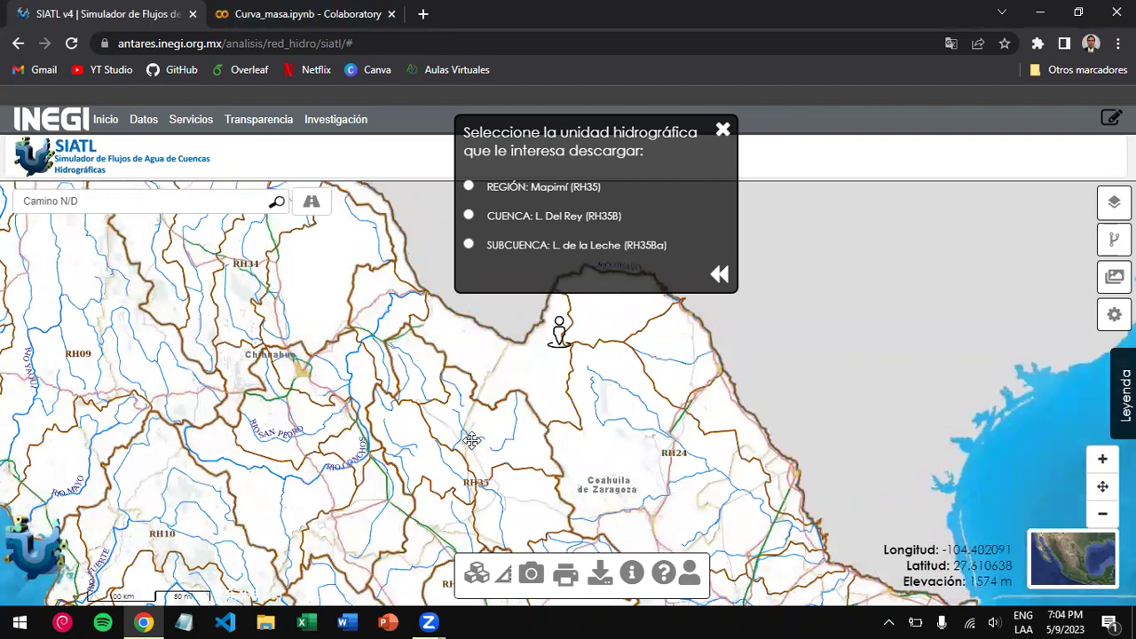
drag(538, 473, 633, 386)
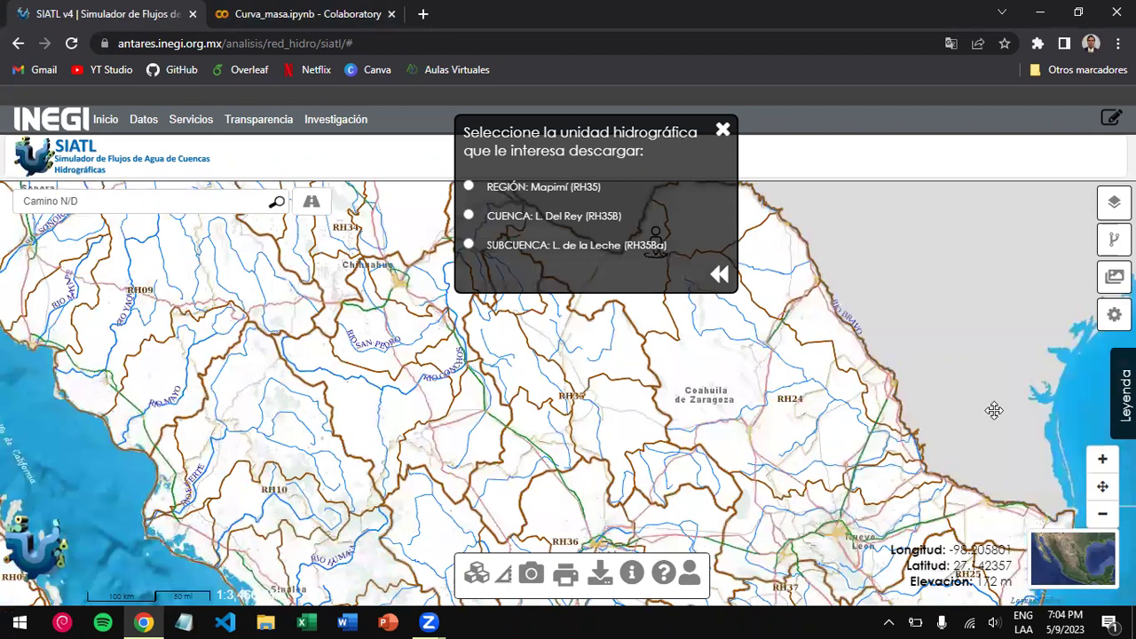
click(1102, 459)
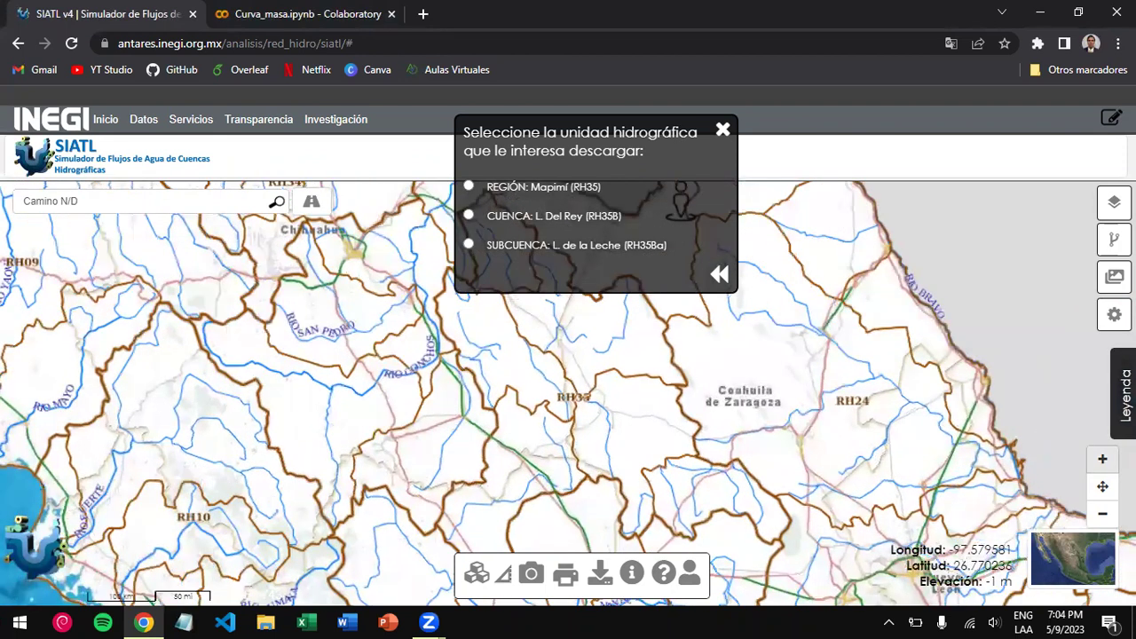
click(1103, 459)
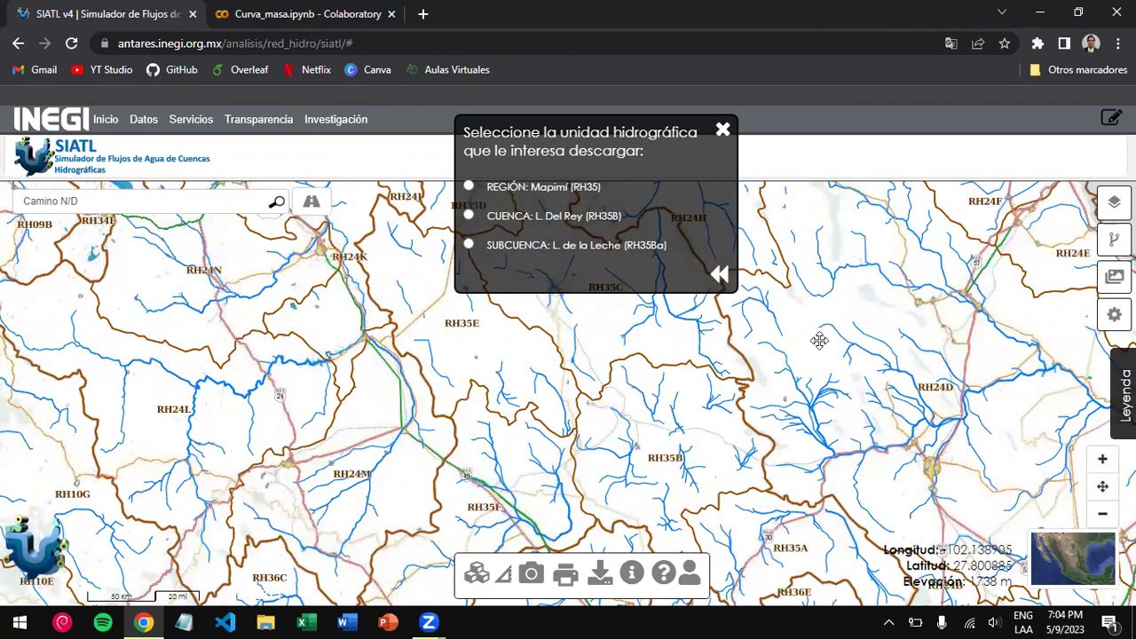
click(1103, 460)
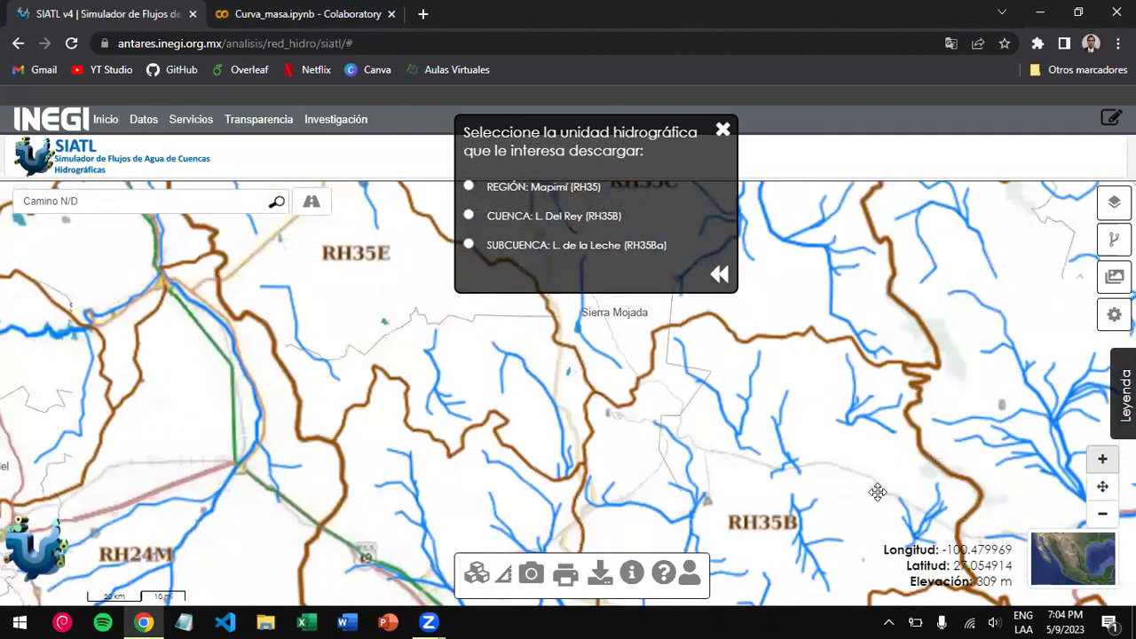
drag(873, 495, 845, 442)
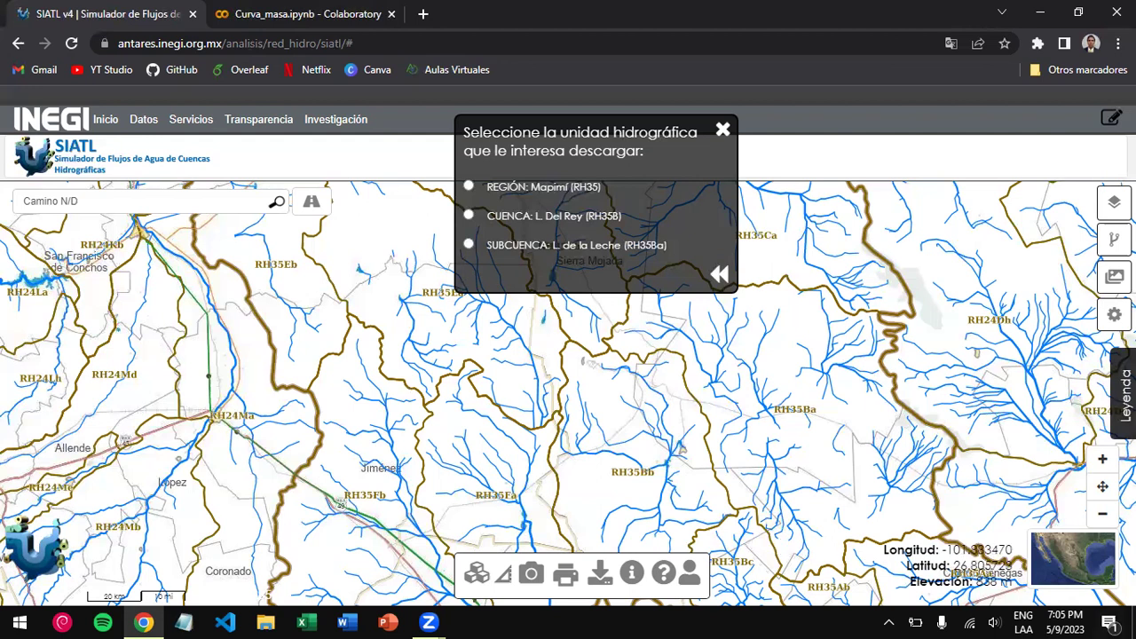
click(1104, 460)
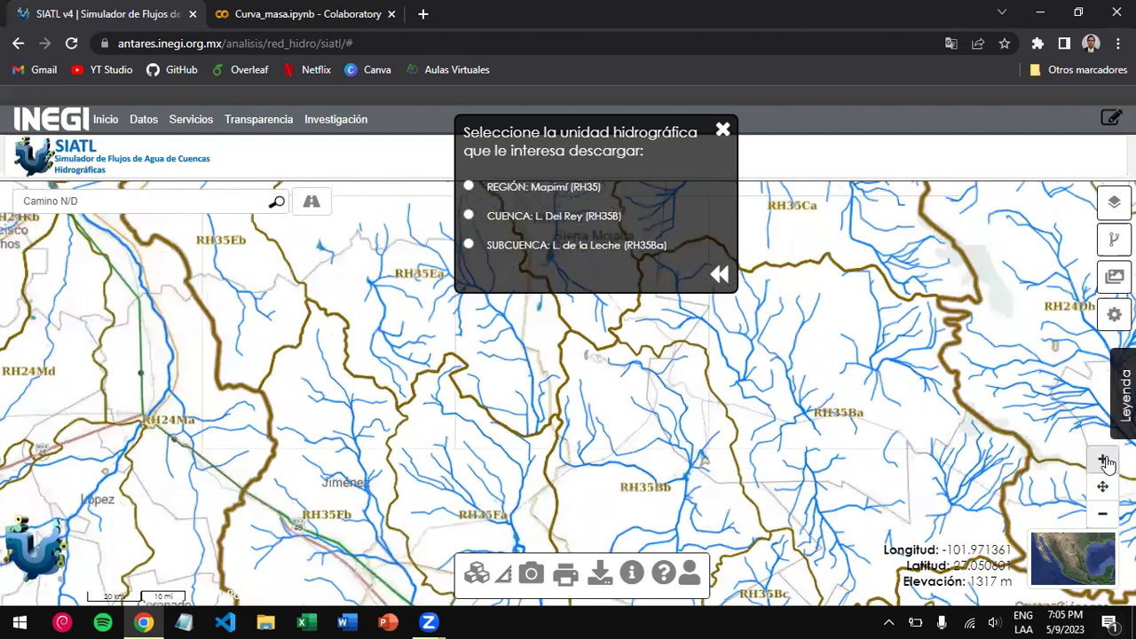
scroll(844, 408, up, 1)
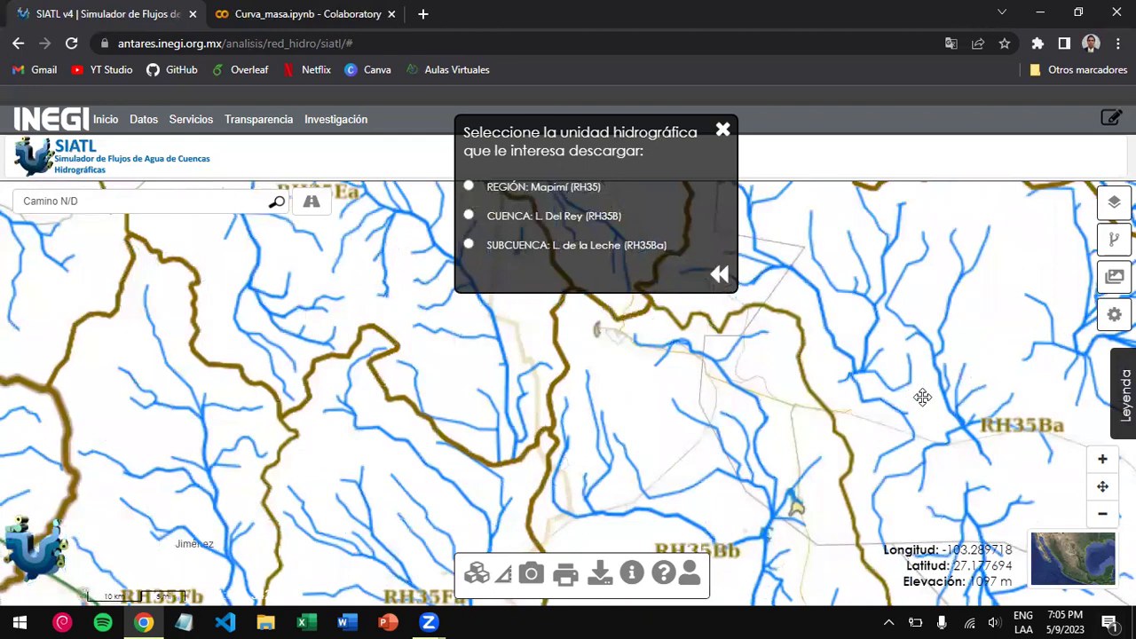
drag(844, 421, 729, 470)
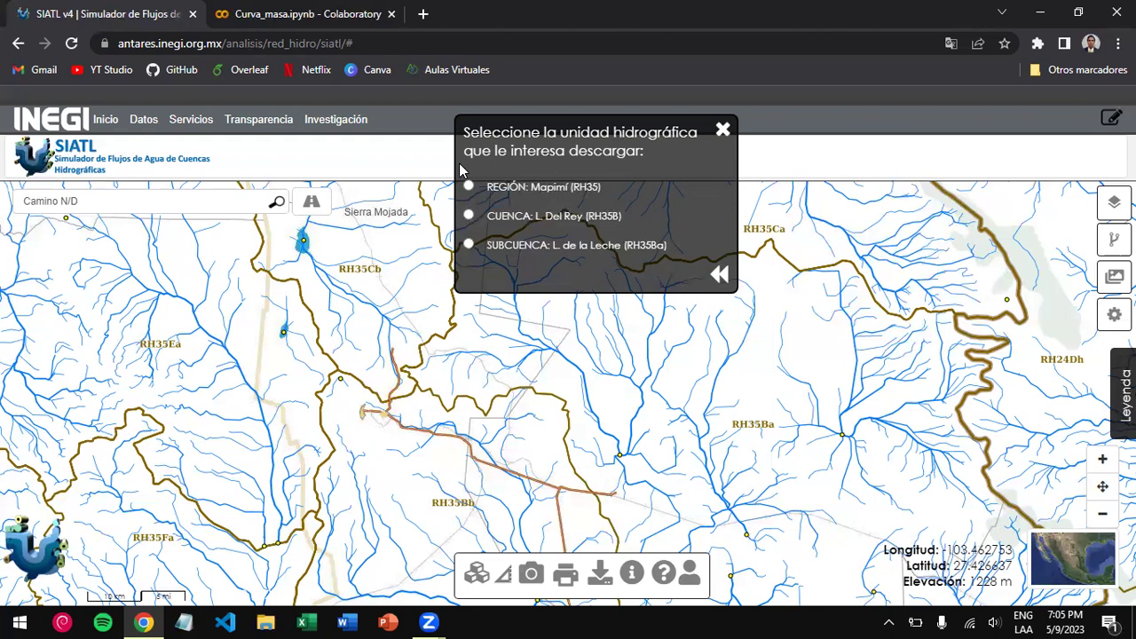
- Close the hydrographic unit download selection without choosing a unit and dismiss the map's coordinate menu, returning to the overview of northern Mexico
click(722, 133)
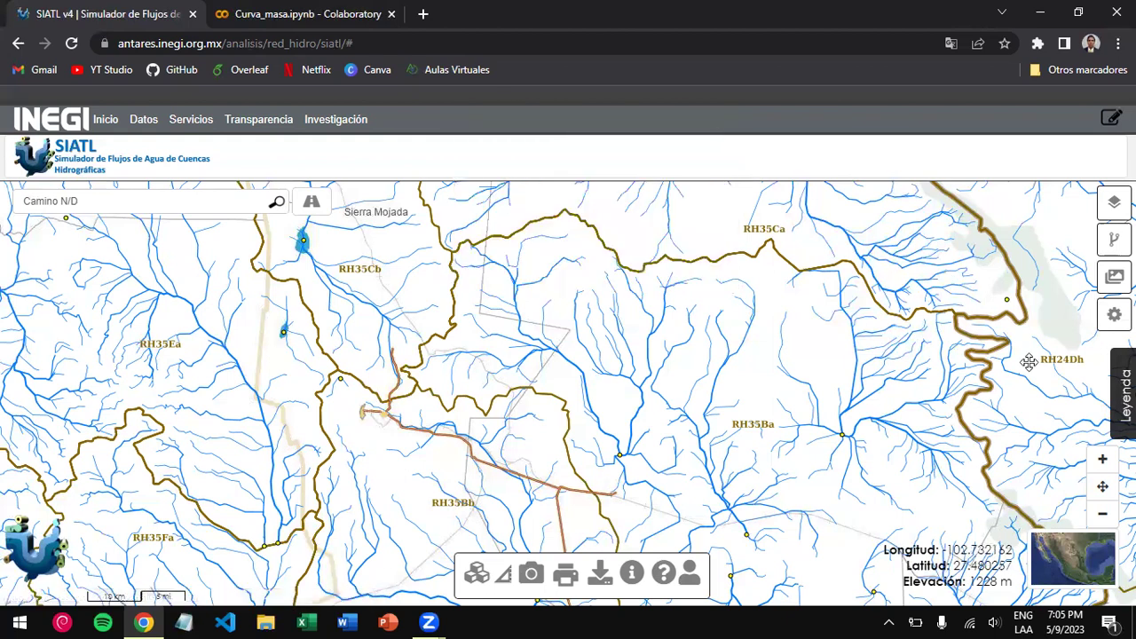
right_click(618, 412)
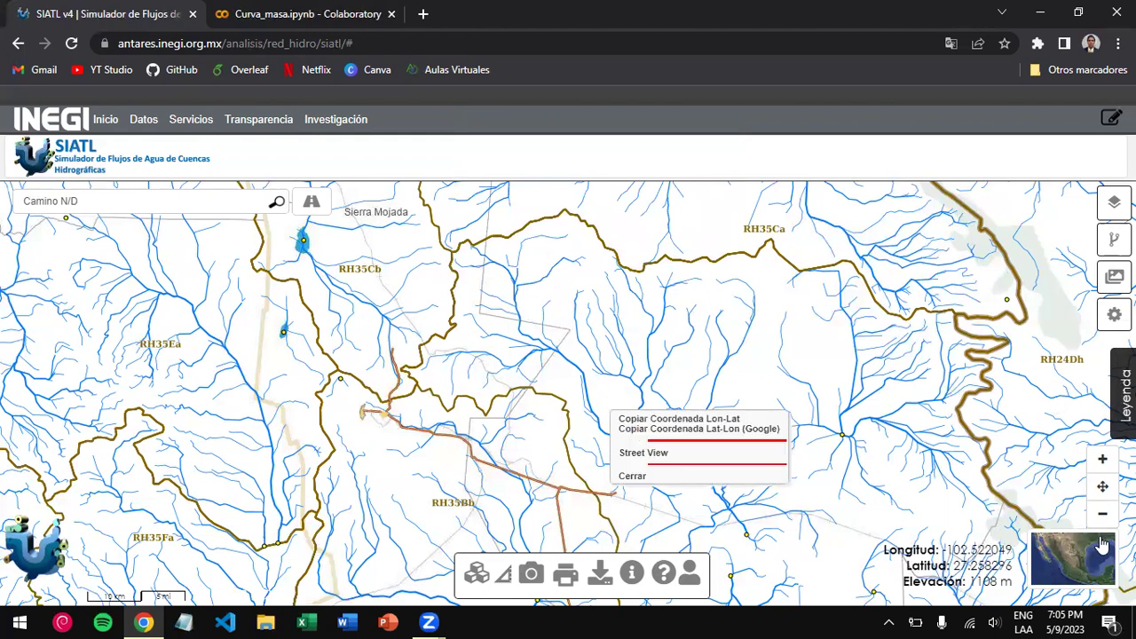
drag(898, 484, 869, 449)
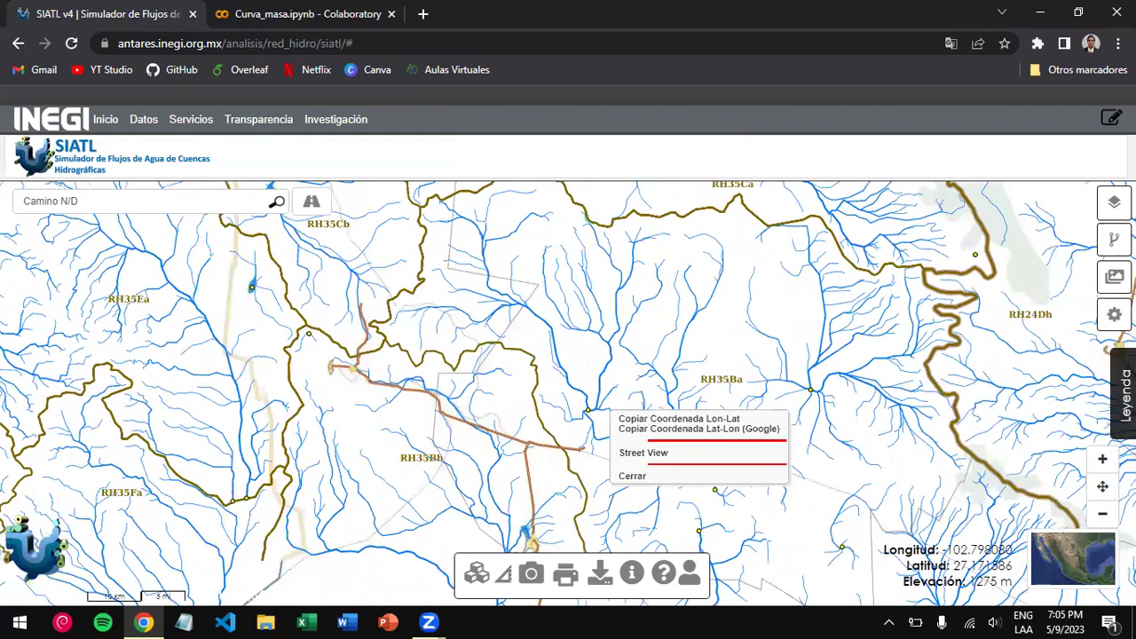
click(1103, 514)
click(1103, 517)
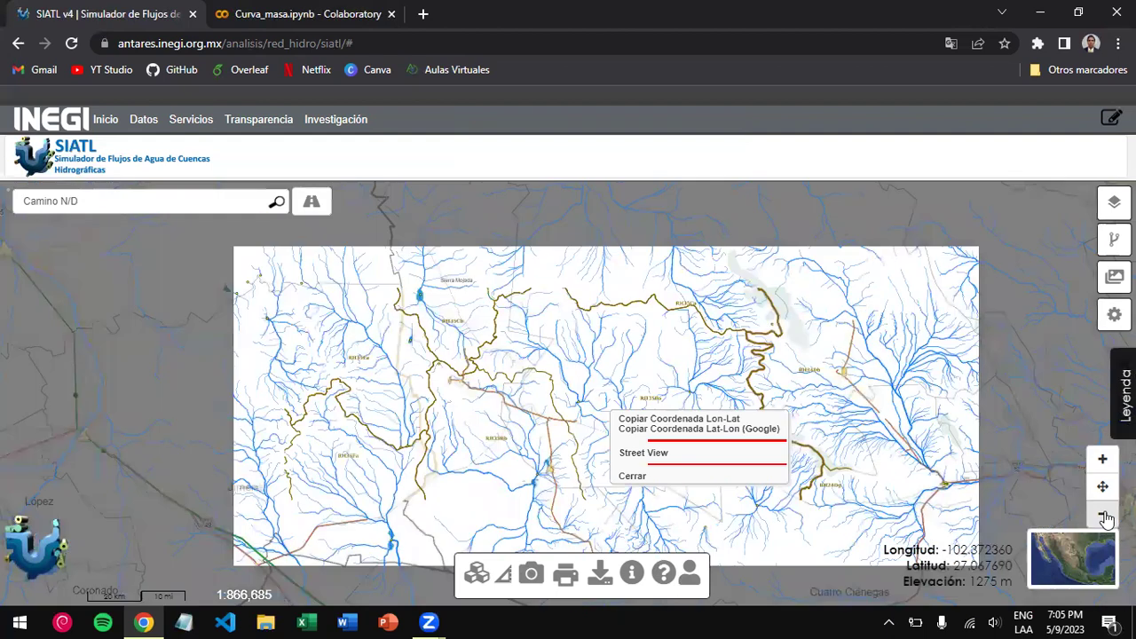
click(1103, 517)
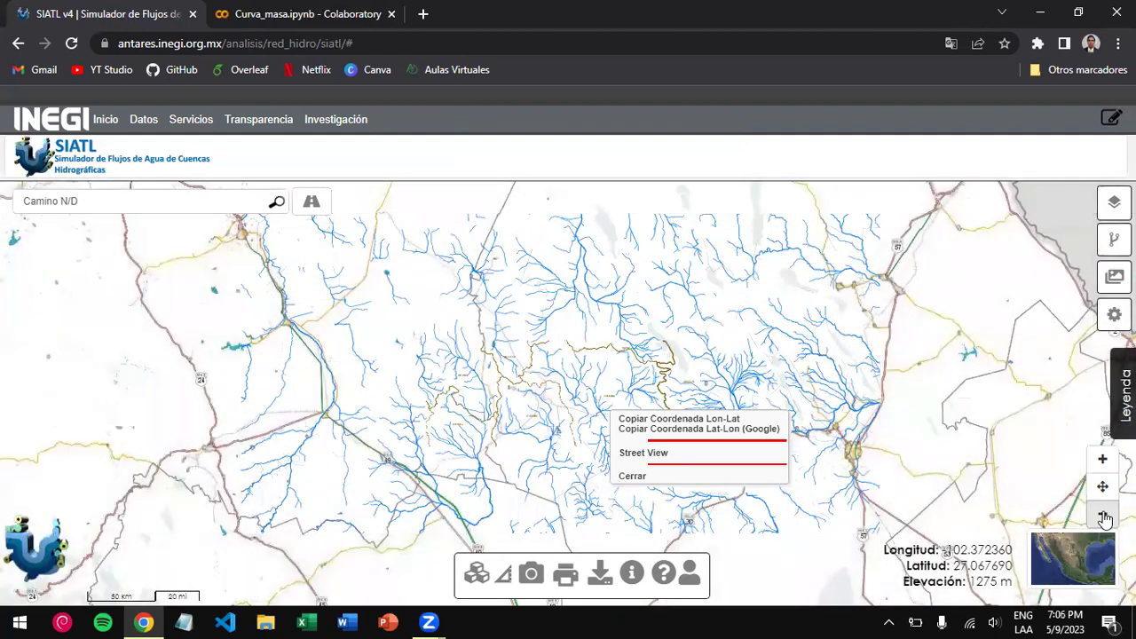
click(1103, 517)
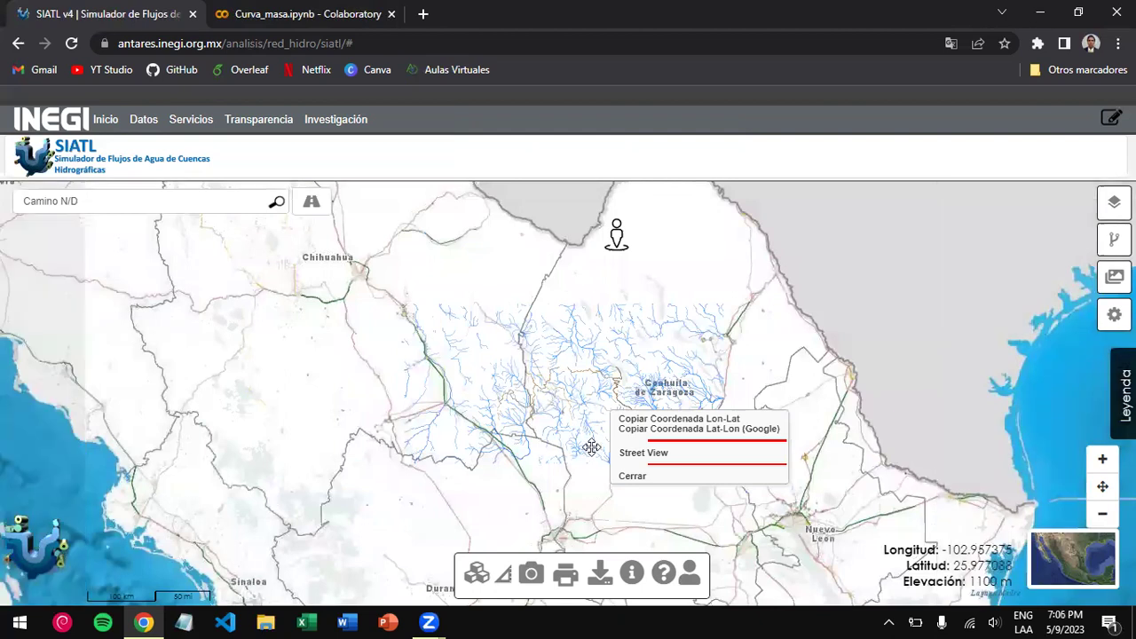
click(630, 475)
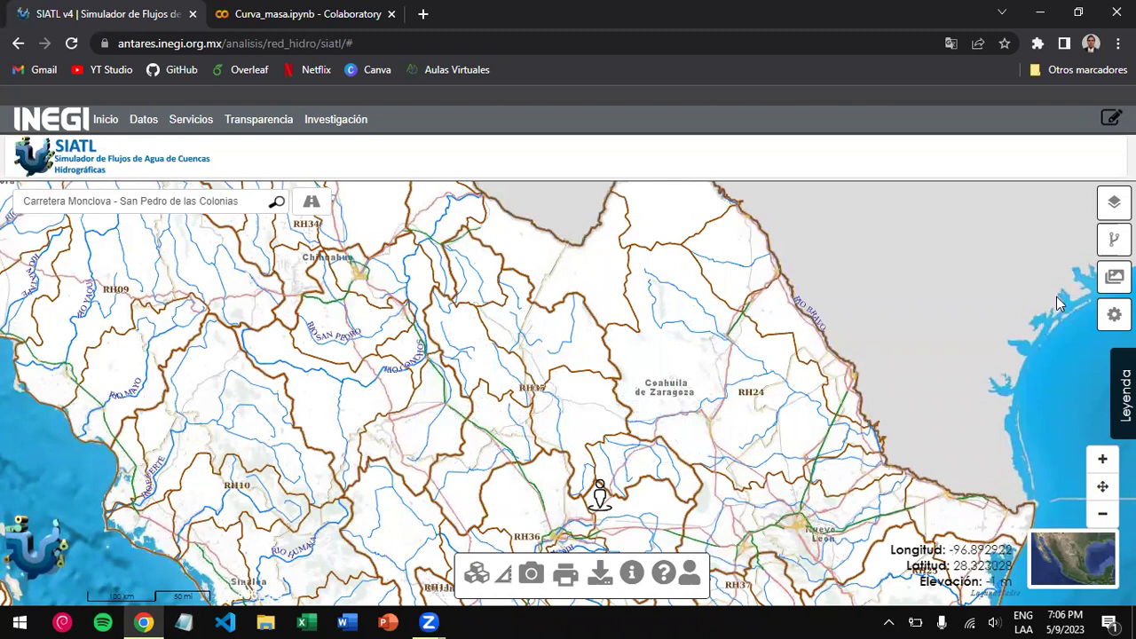
- Show the Estaciones Climatológicas (SMN) layer from Datos Climáticos e Hidrométricos and examine the stations around RH35 and RH24
click(1114, 202)
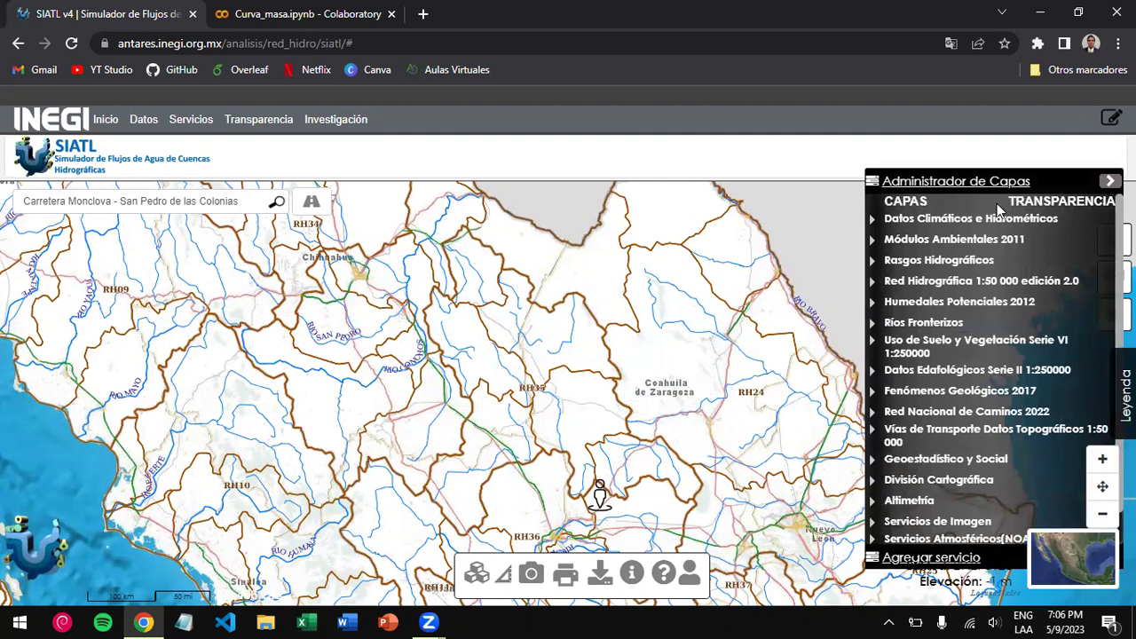
click(875, 220)
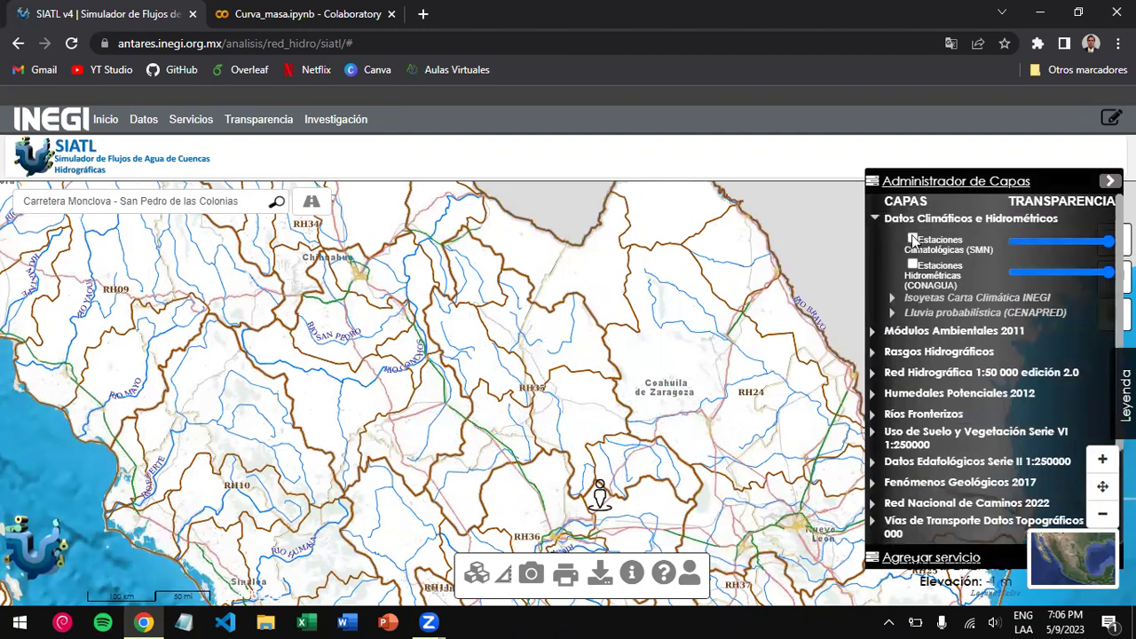
click(912, 239)
click(1103, 460)
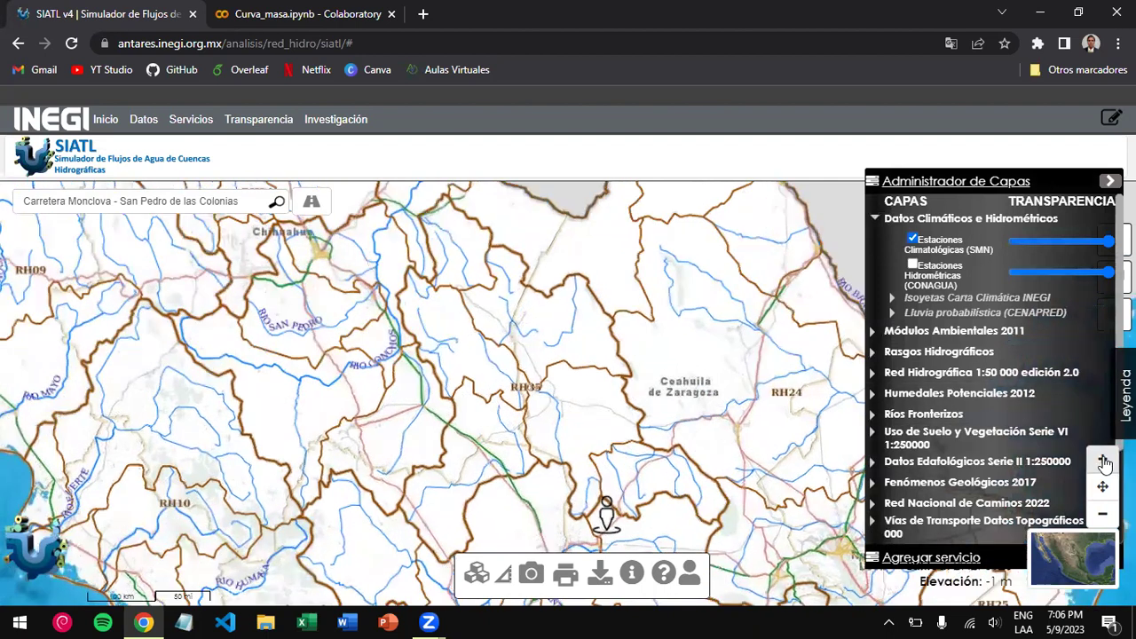
click(1103, 461)
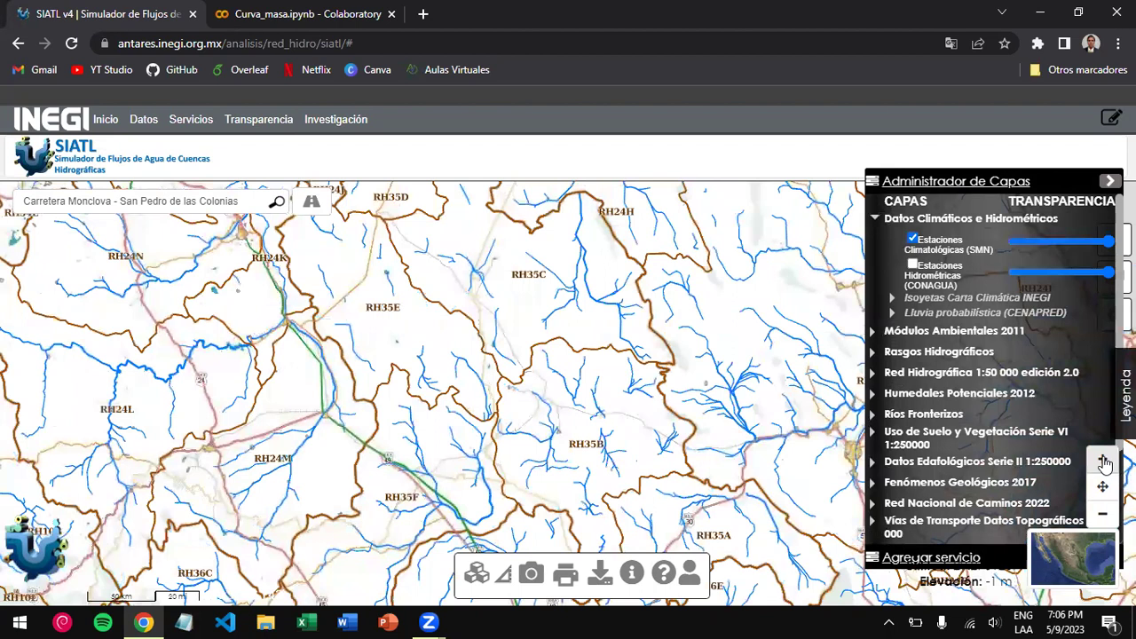
click(1103, 460)
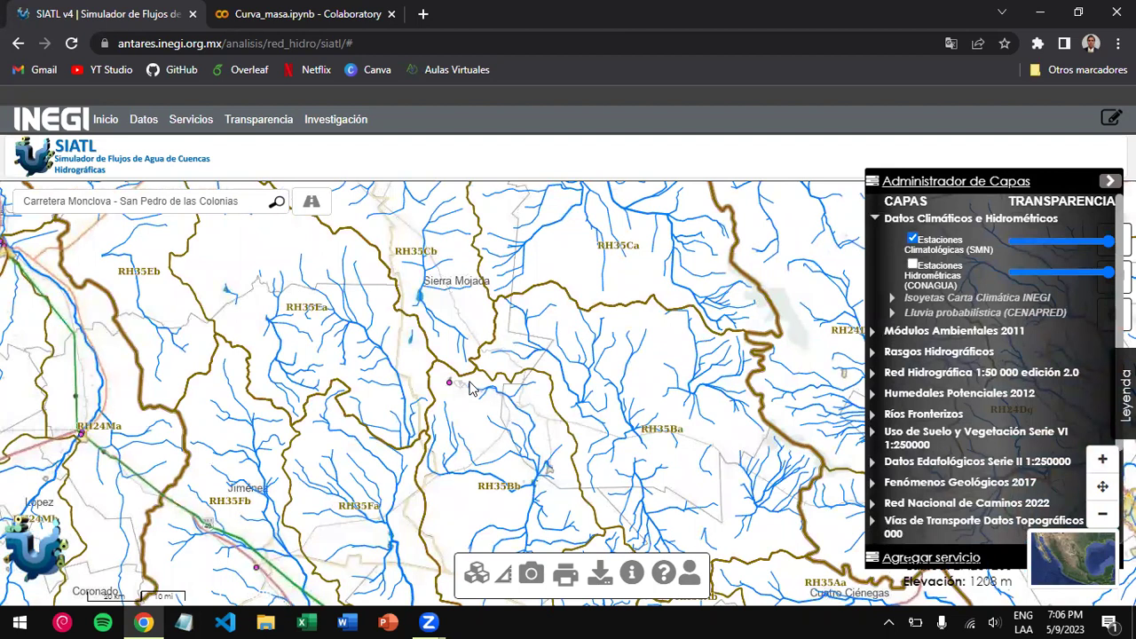
drag(88, 448, 222, 321)
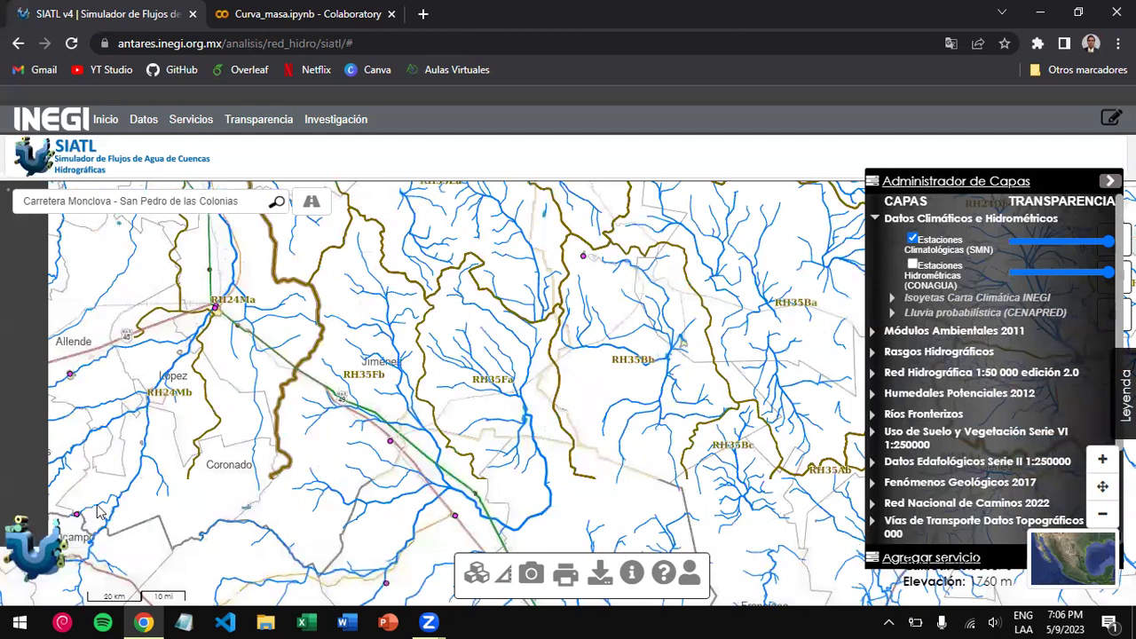
- Replace the climate stations with the Estaciones Hidrométricas (CONAGUA) layer and examine the stations around RH24, RH35 and RH36
click(911, 239)
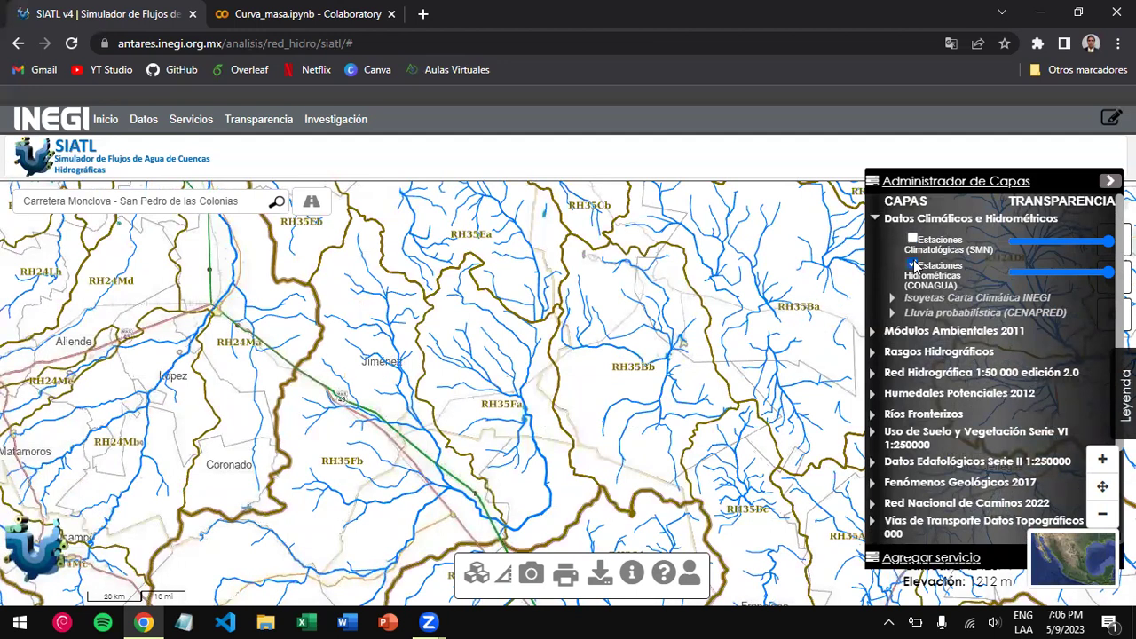
click(913, 265)
drag(530, 415, 647, 341)
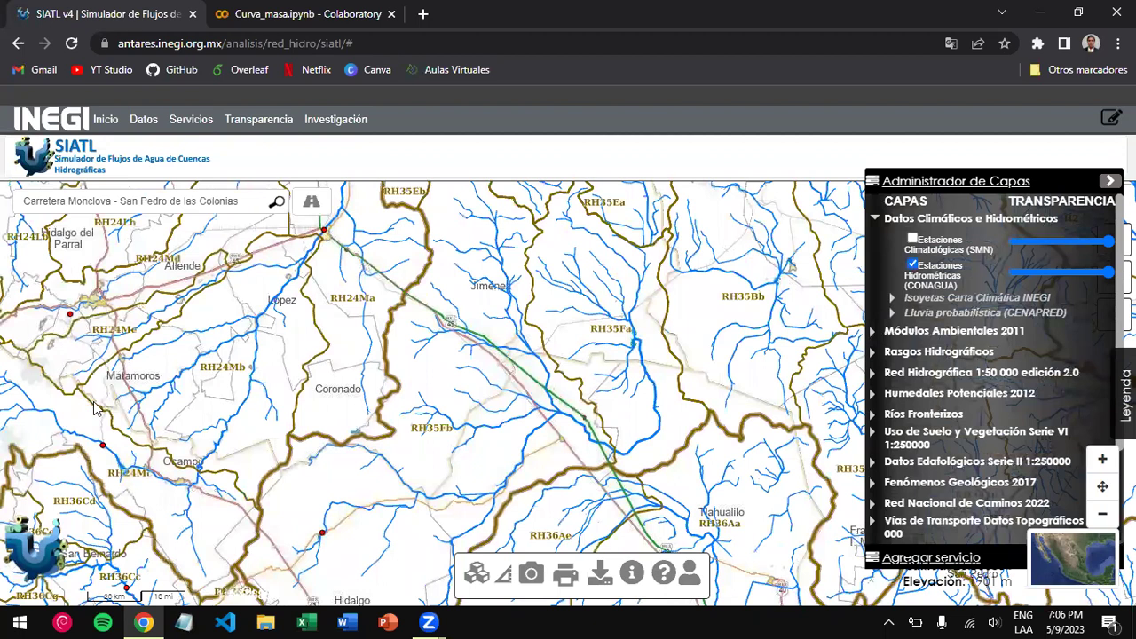
drag(349, 485, 480, 402)
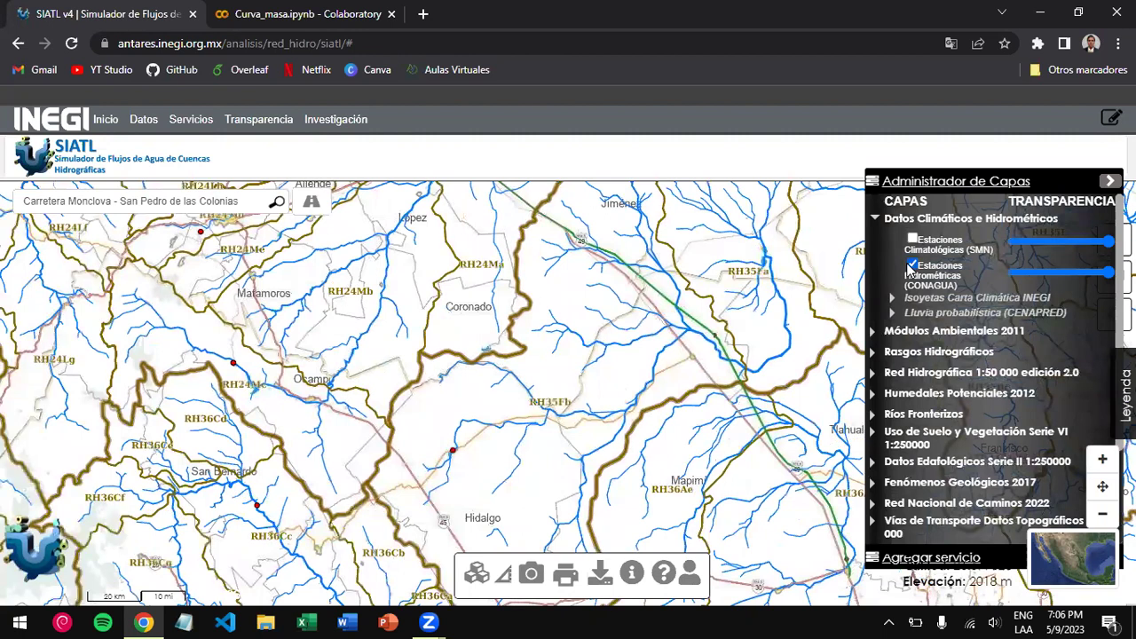
- Replace the hydrometric stations with INEGI's Isoyetas layers, viewing Mayo a Octubre first and Noviembre a Abril second, and hide them again
click(913, 266)
click(894, 298)
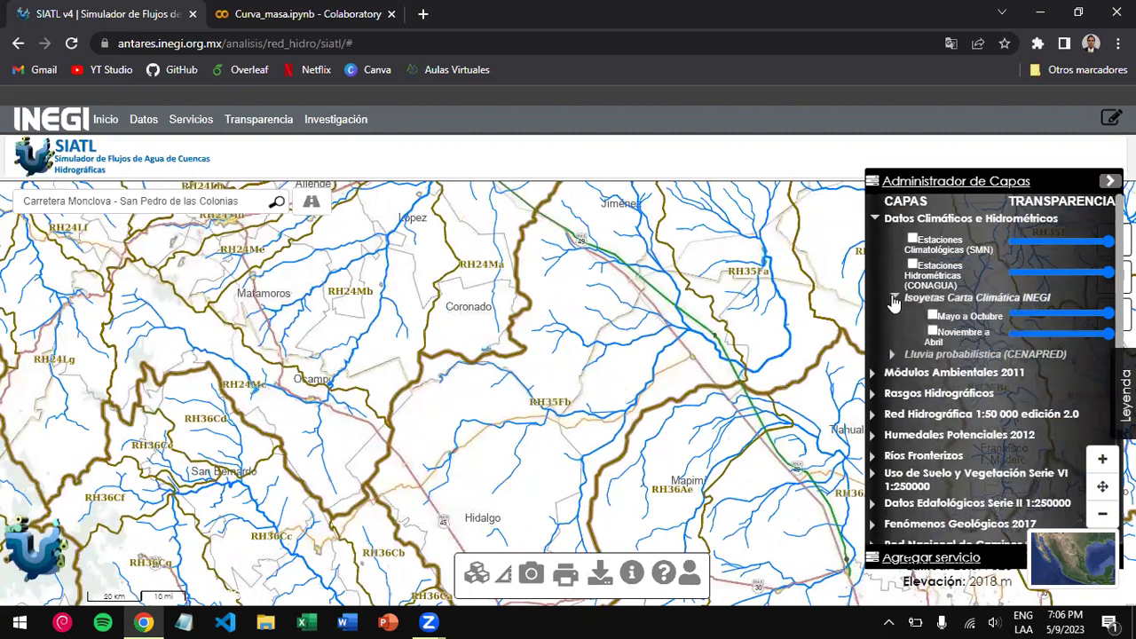
click(932, 315)
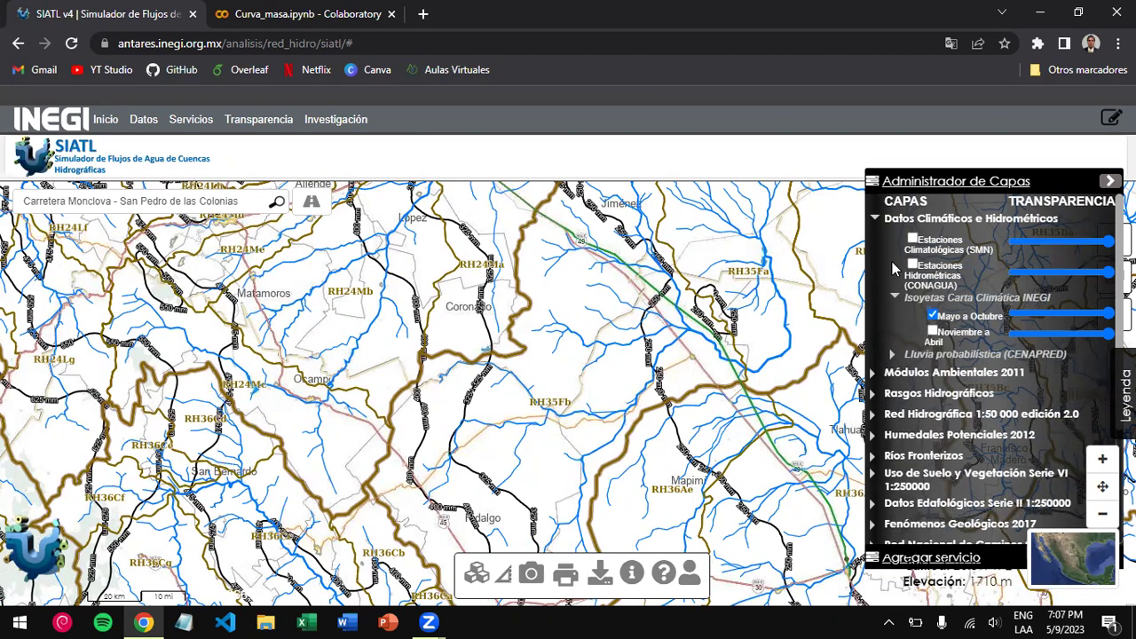
click(933, 331)
click(933, 318)
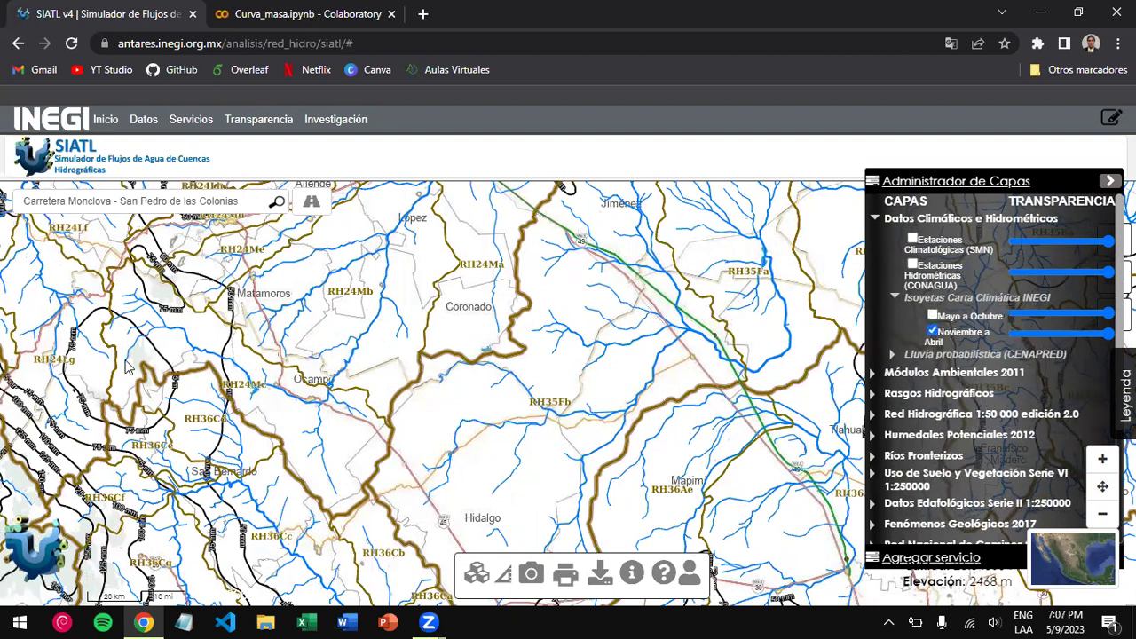
click(893, 297)
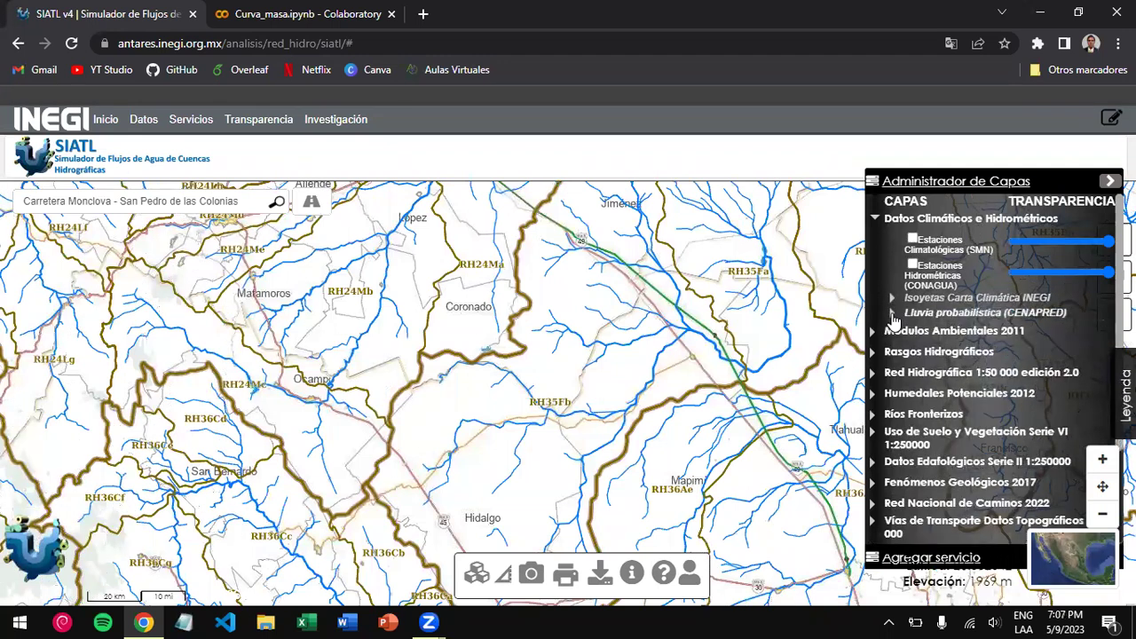
- Display CENAPRED's Lluvia probabilística layers with a 1-hour duration for the 200-year and 2-year return periods
click(894, 312)
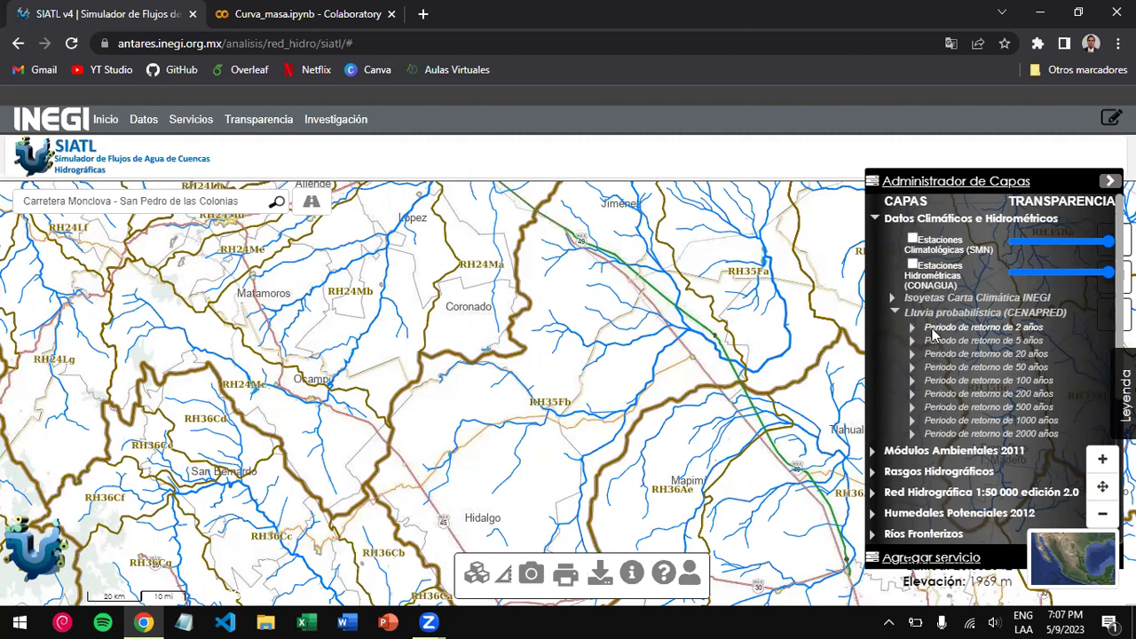
click(912, 327)
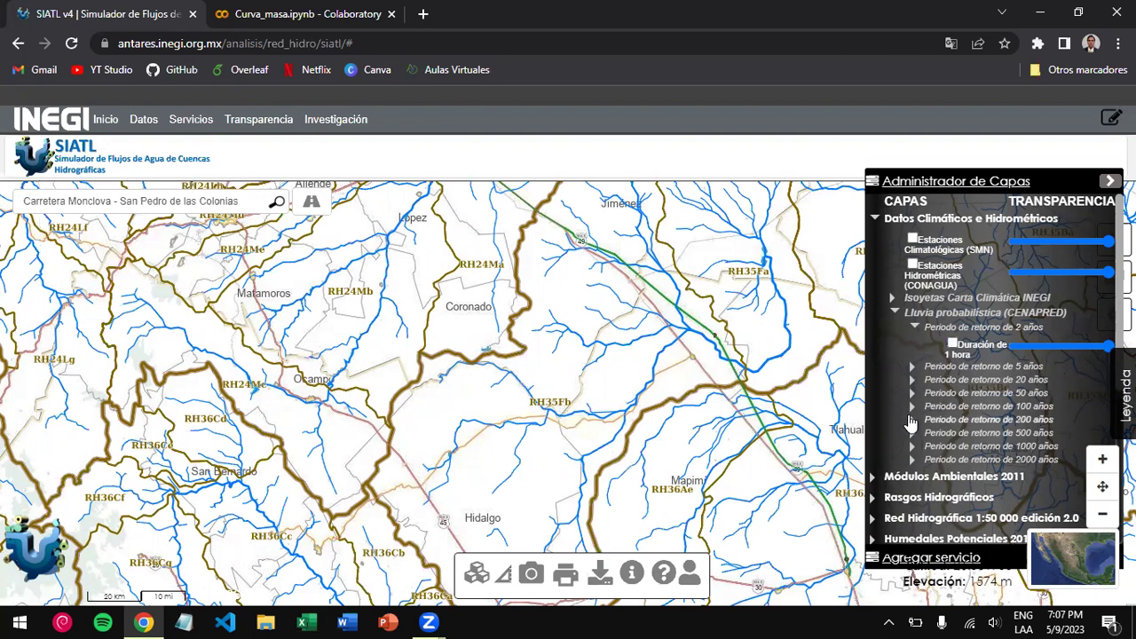
click(911, 420)
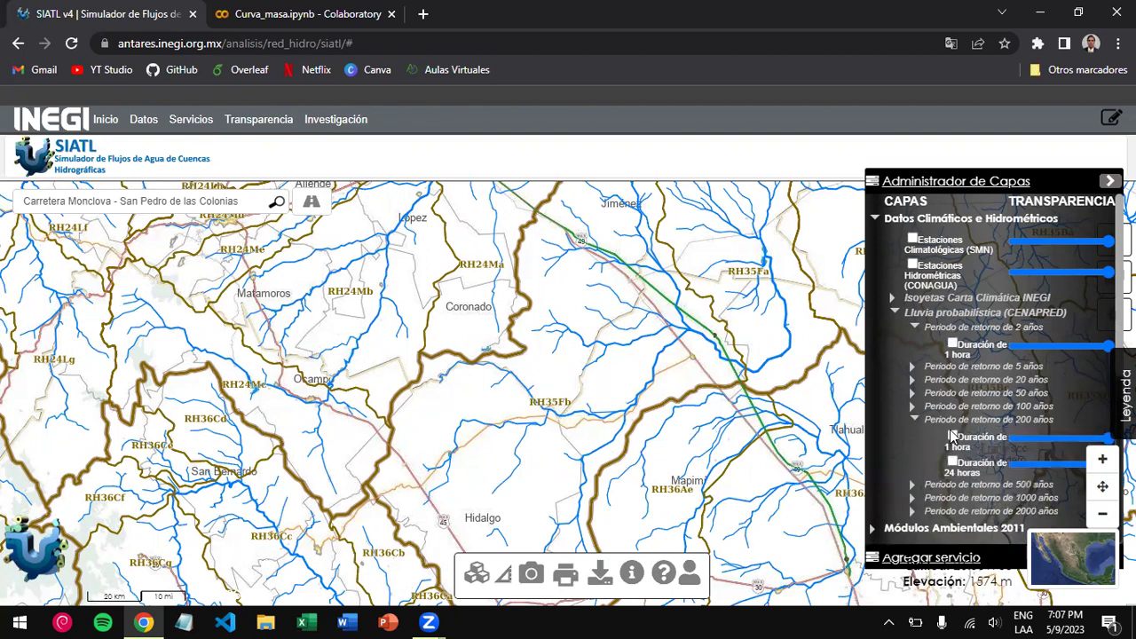
click(952, 436)
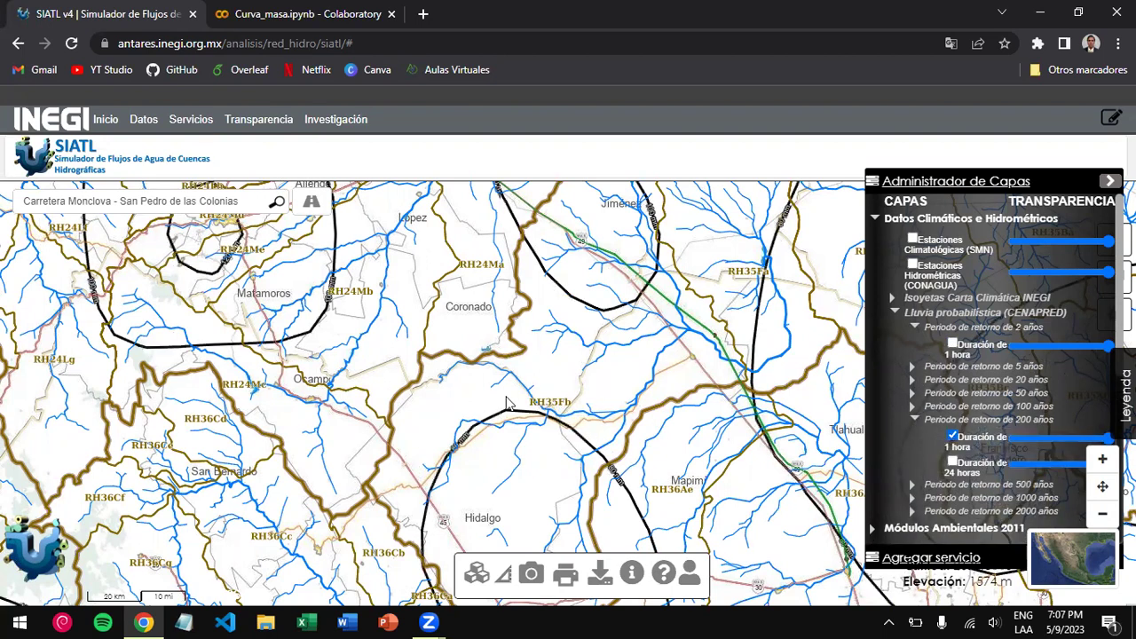
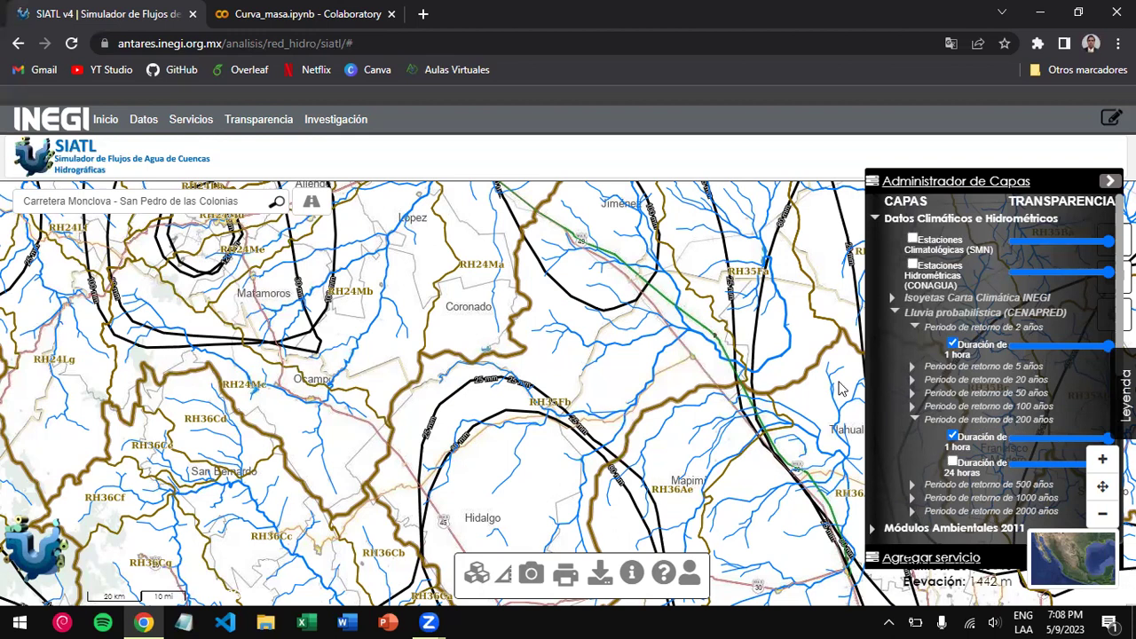
- Hide the 200-year and 2-year rainfall layers and collapse the Lluvia probabilística (CENAPRED) group
click(953, 437)
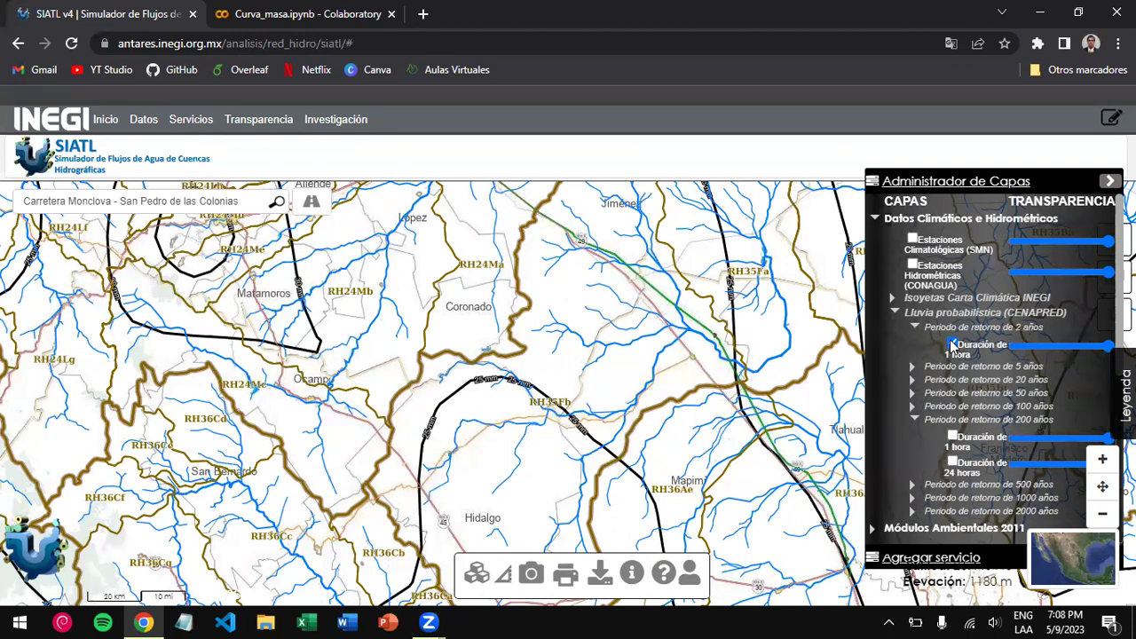
click(952, 344)
click(913, 422)
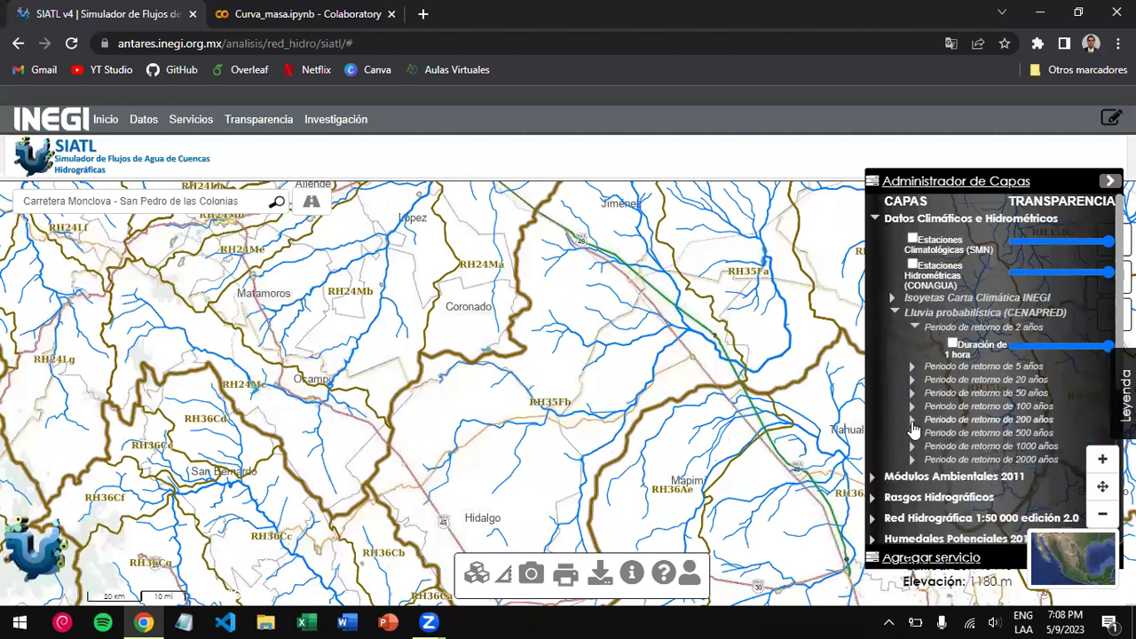
click(910, 328)
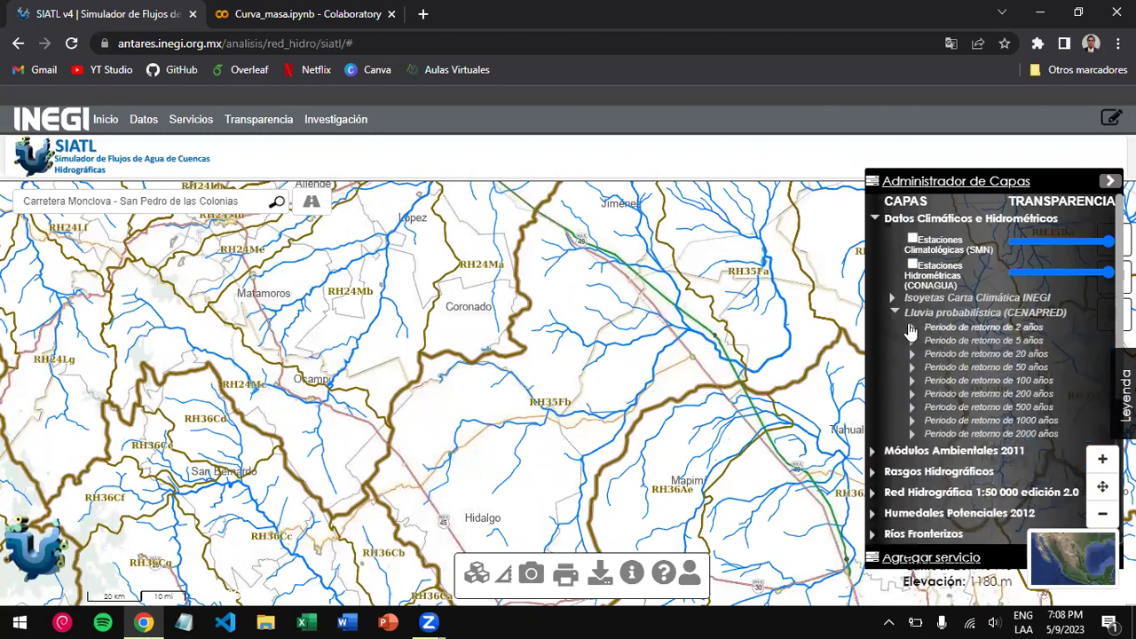
click(895, 315)
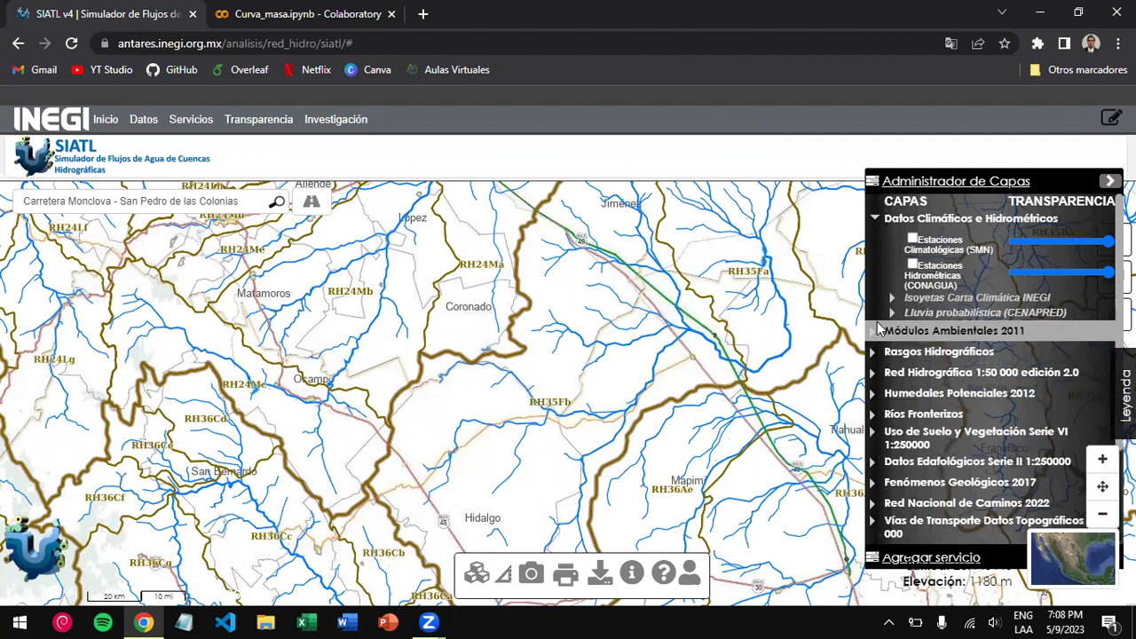
- Review the Agua potable y saneamiento layers offered under Módulos Ambientales 2011 and collapse the group
click(877, 331)
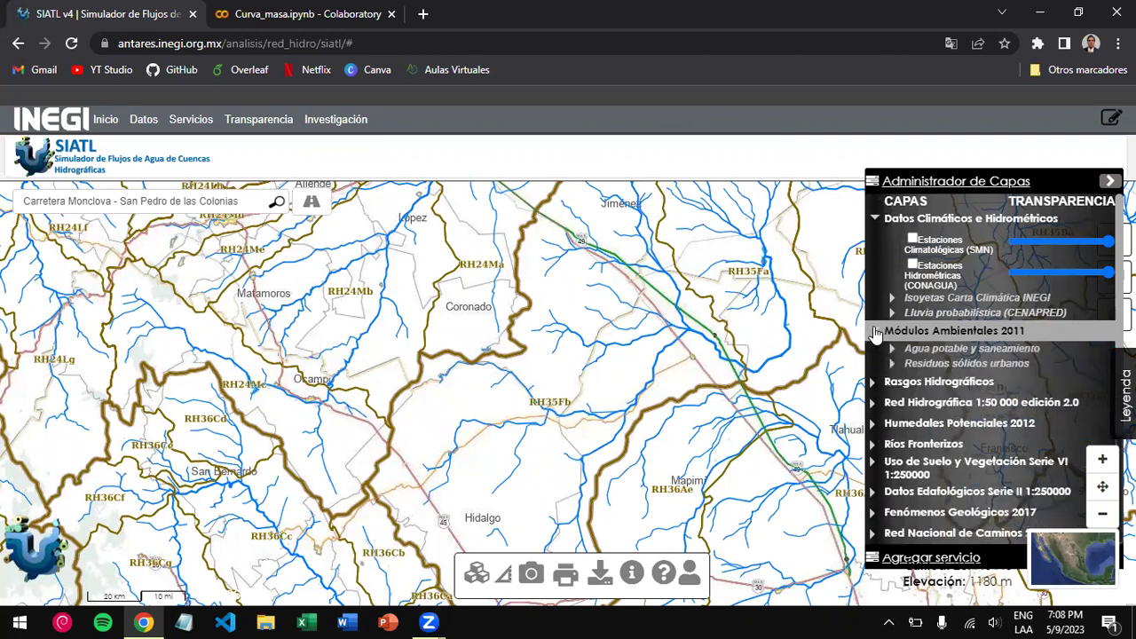
click(895, 348)
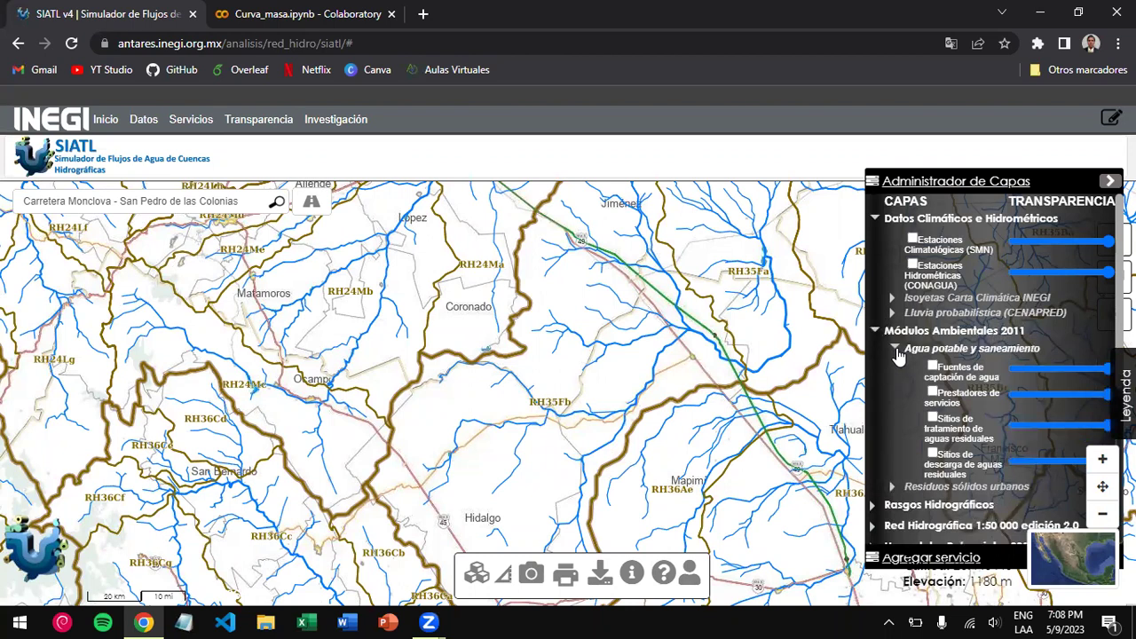
click(897, 350)
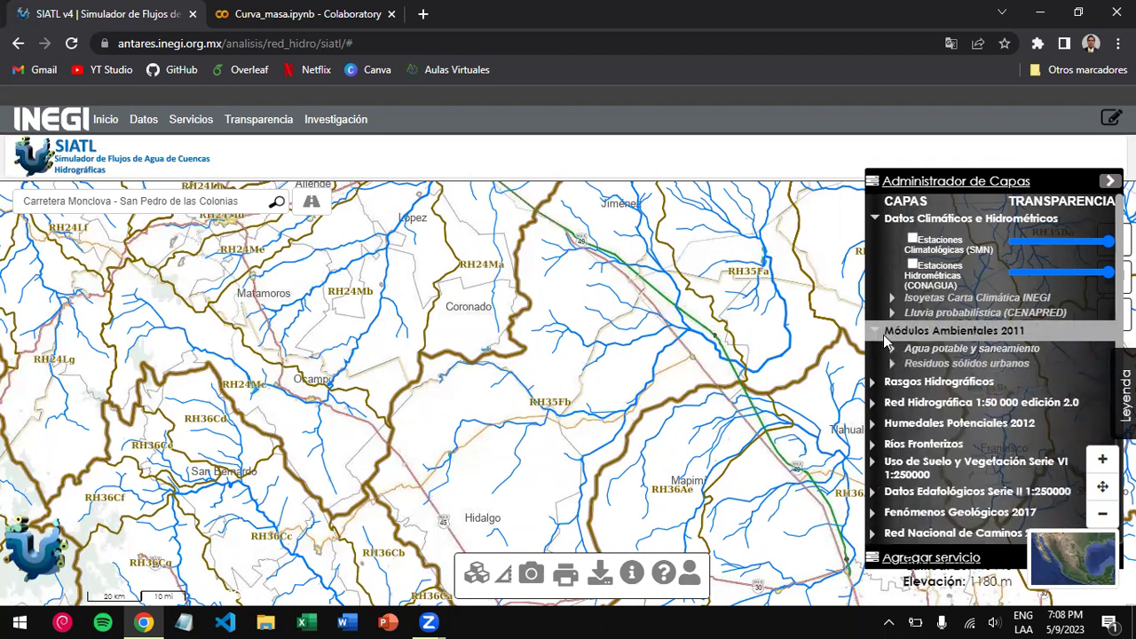
click(877, 336)
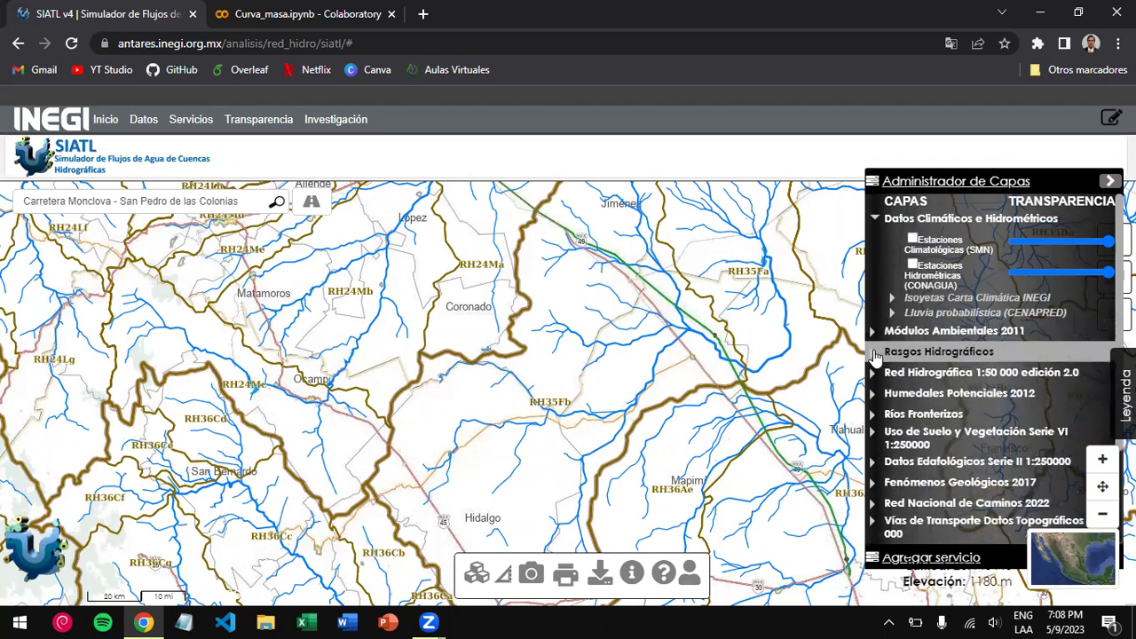
- Examine the Coeficiente de escurrimiento 1:250 000 layer under Rasgos Hidrográficos at closer map scale across the RH35 and RH36 basins, and hide it
click(877, 353)
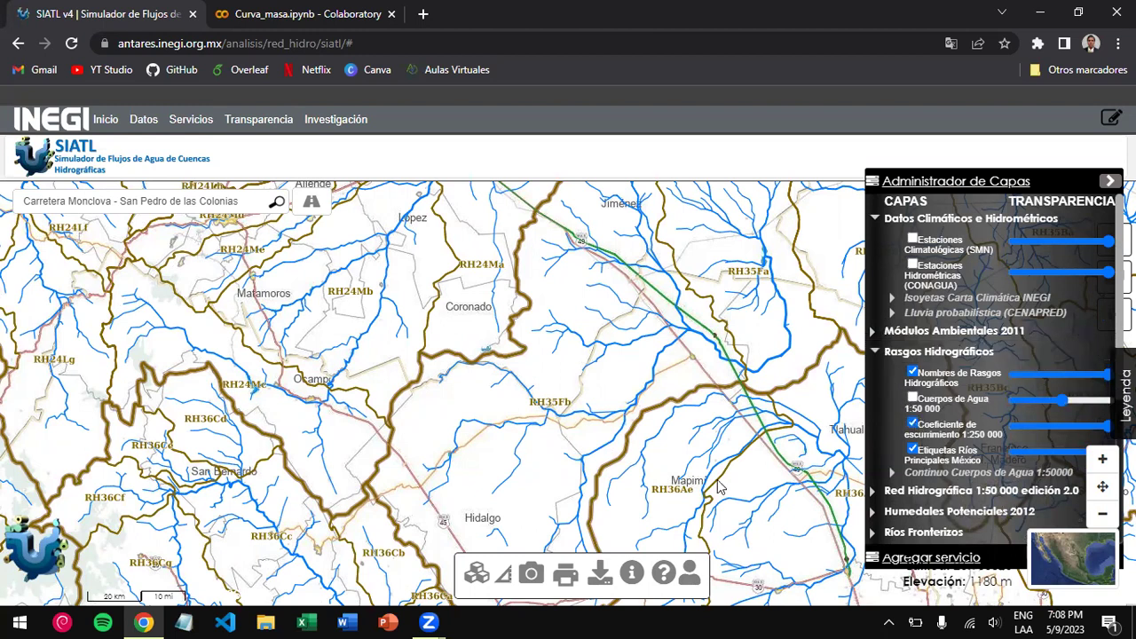
drag(719, 486, 822, 456)
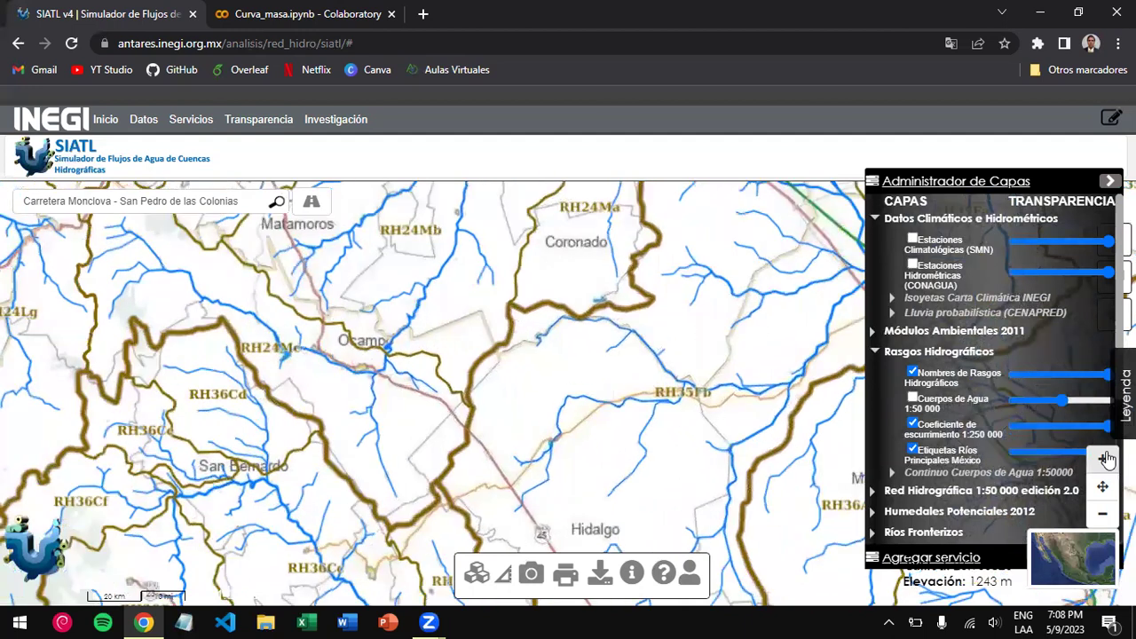
click(1105, 458)
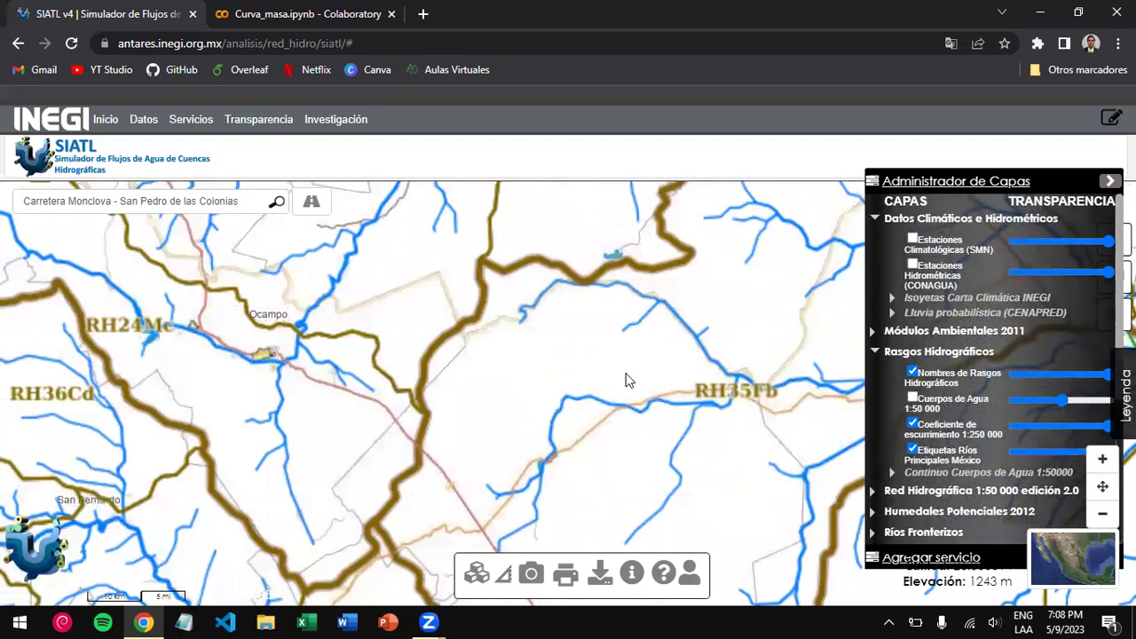
drag(608, 377, 621, 317)
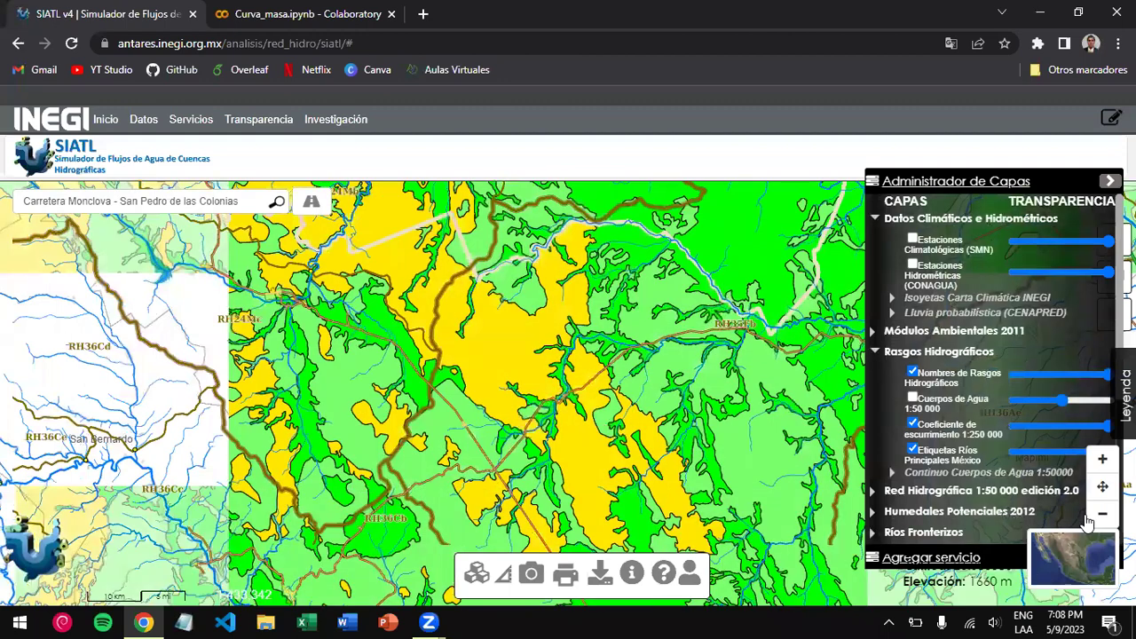
drag(276, 431, 351, 404)
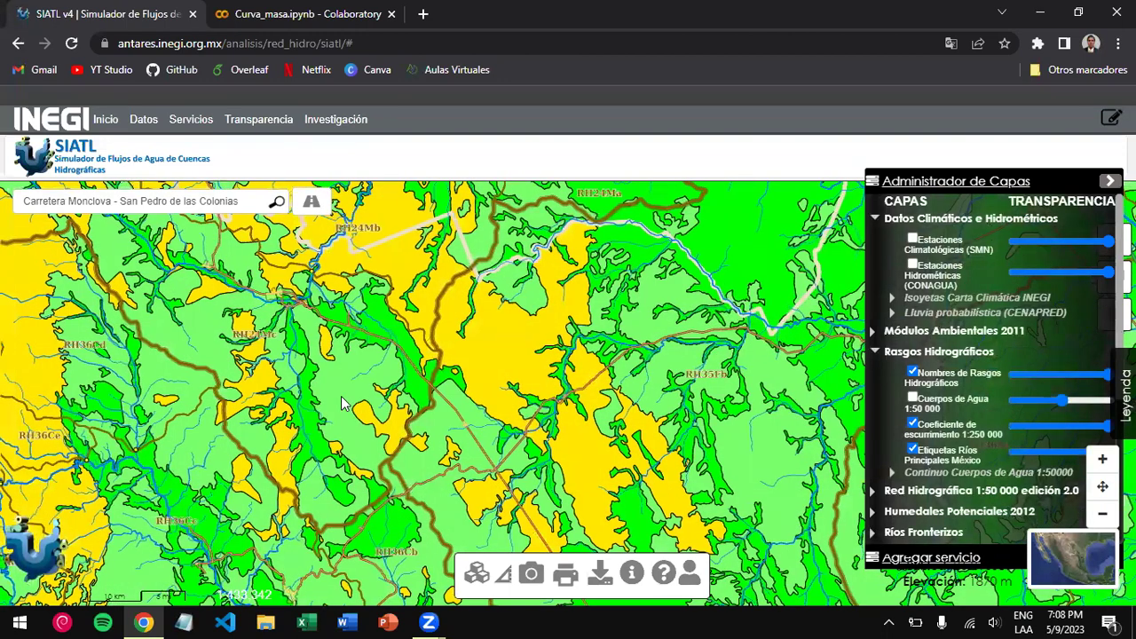
drag(213, 353, 375, 380)
drag(454, 425, 527, 267)
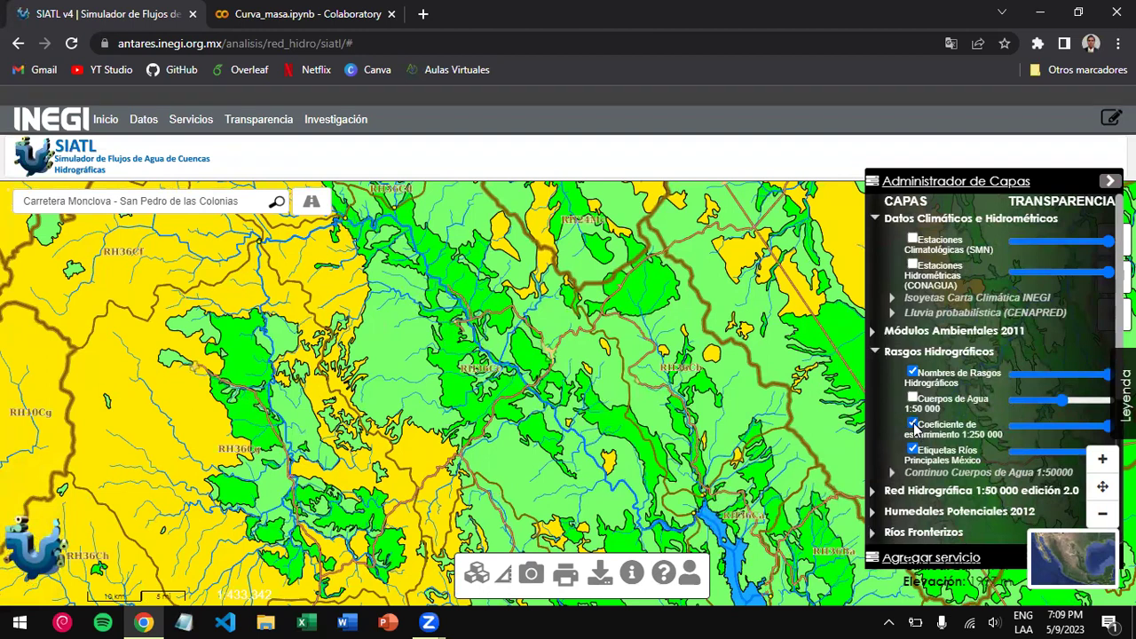
click(913, 425)
- Briefly display the Terrenos Sujetos a Inundación layer within Continuo Cuerpos de Agua 1:50000, hide it and collapse the group
click(892, 472)
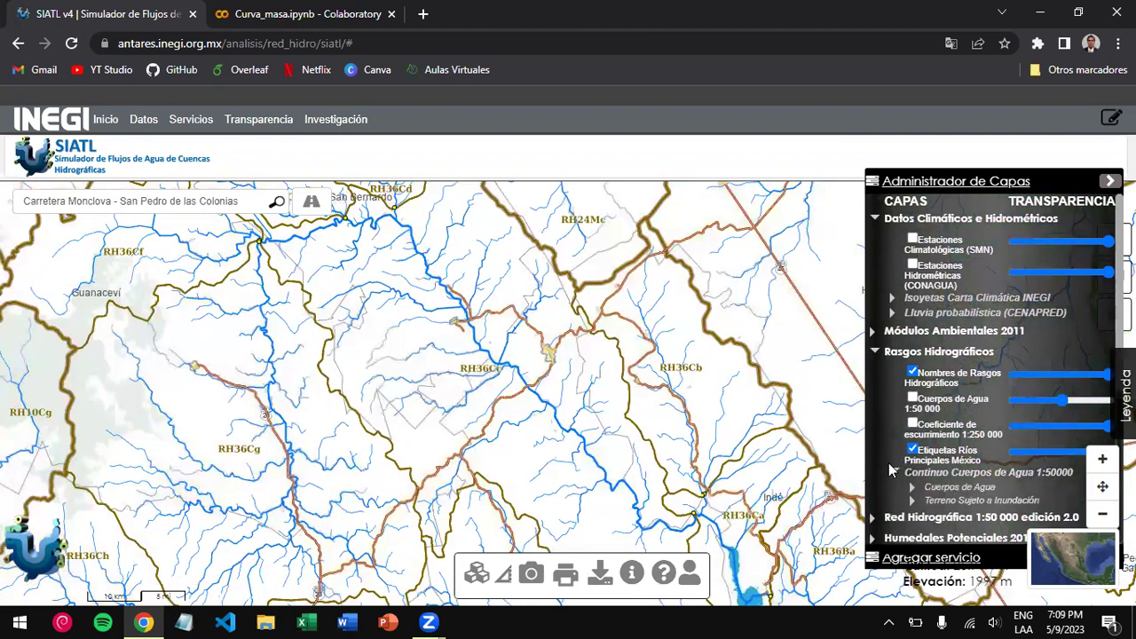
scroll(900, 399, down, 3)
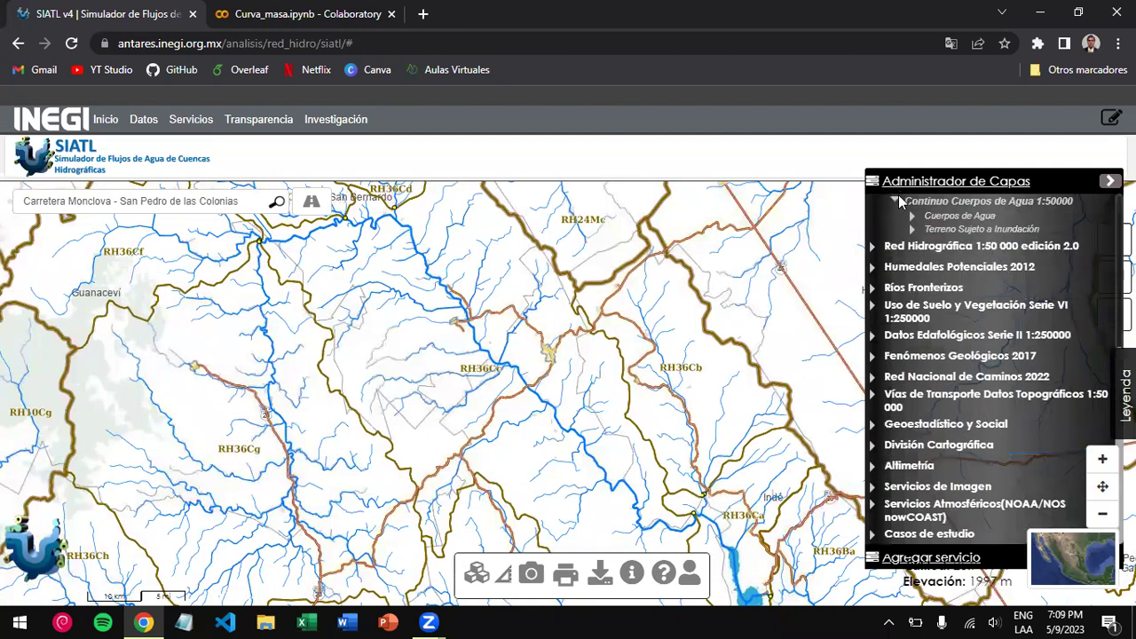
click(914, 230)
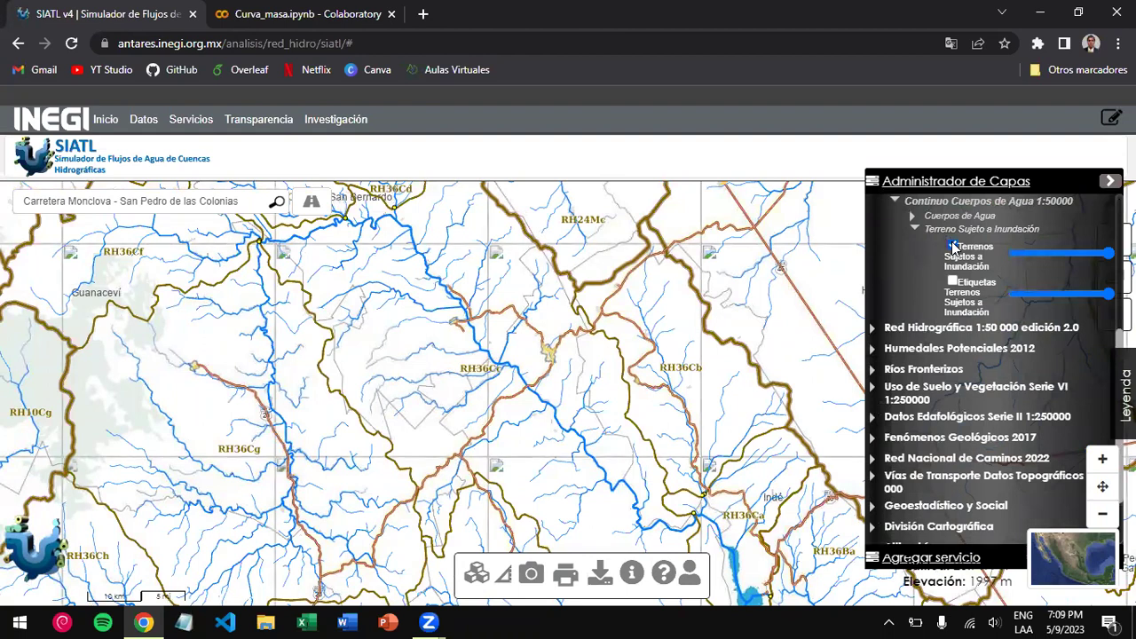
click(952, 245)
click(953, 246)
click(952, 246)
click(912, 229)
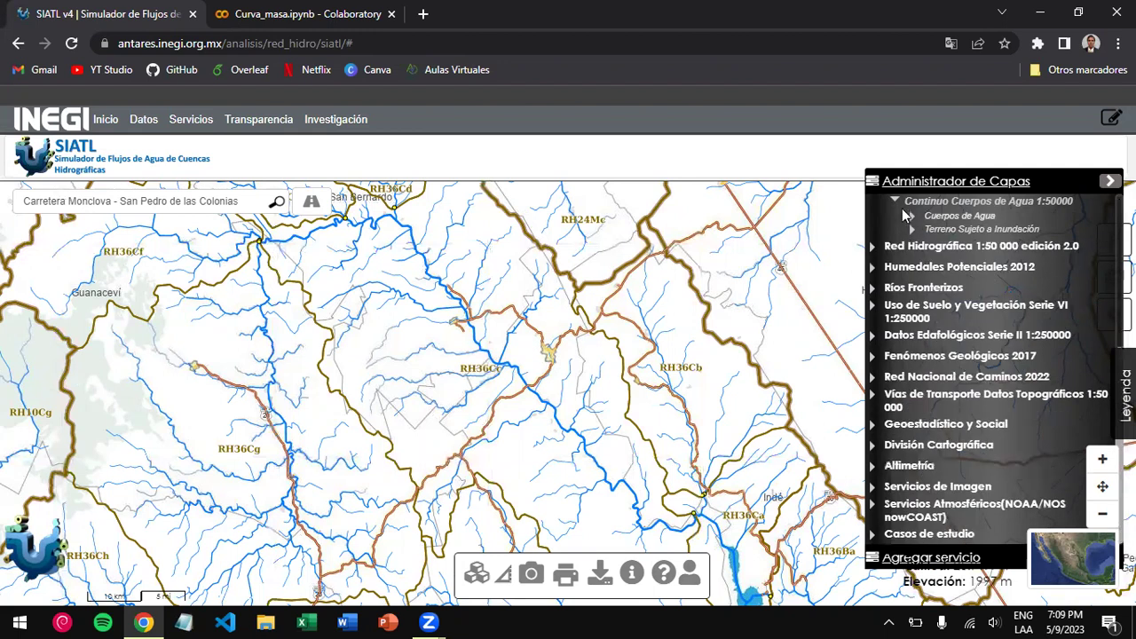
click(894, 202)
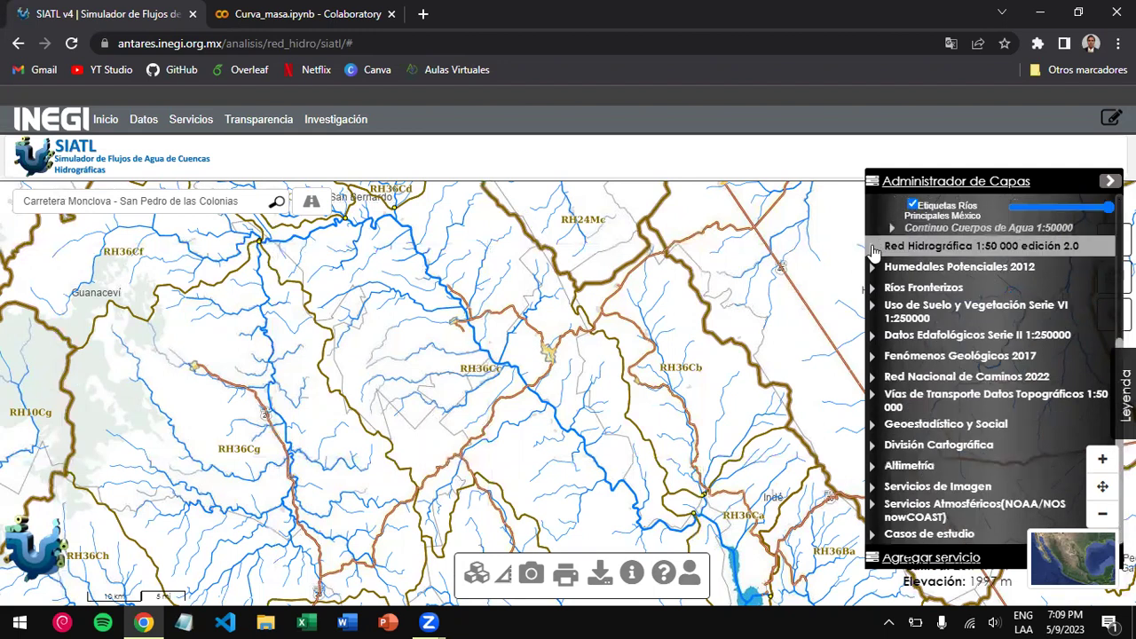
- Review the Red Hidrográfica 1:50 000 edición 2.0 layers, and briefly display the Humedales layer of Humedales Potenciales 2012 around the reservoir near Indé
click(874, 248)
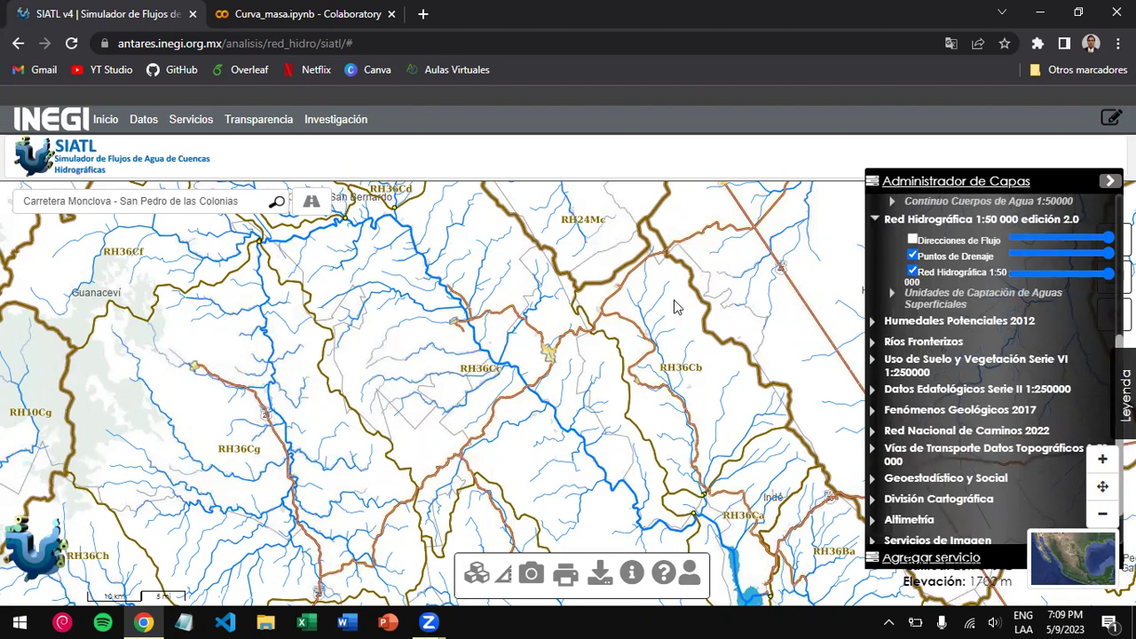
click(875, 219)
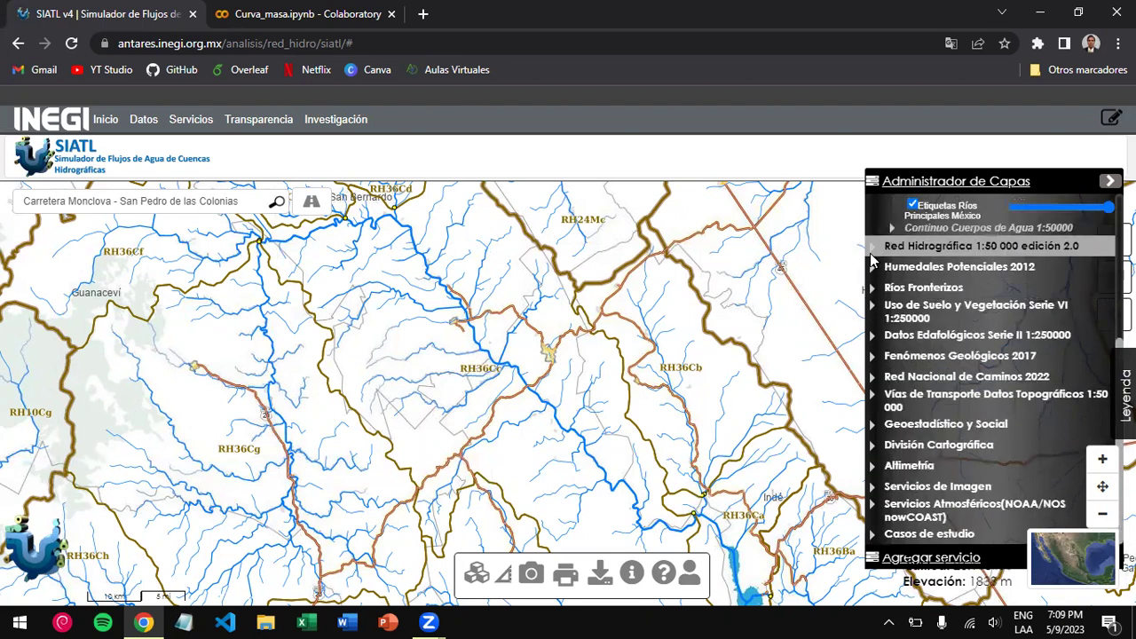
click(873, 271)
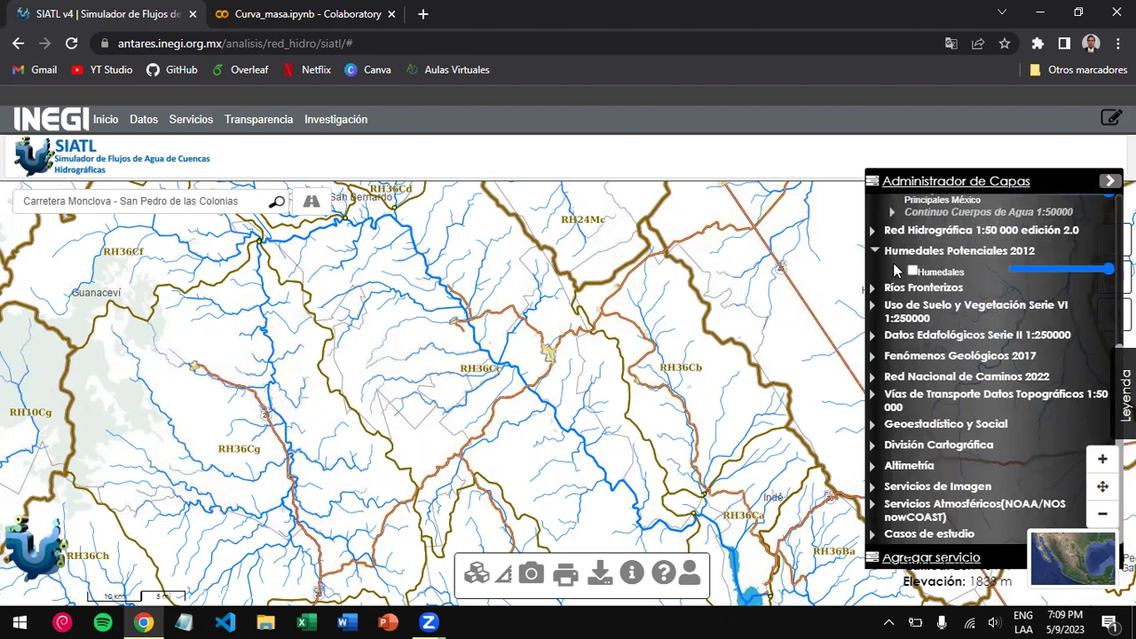
click(912, 272)
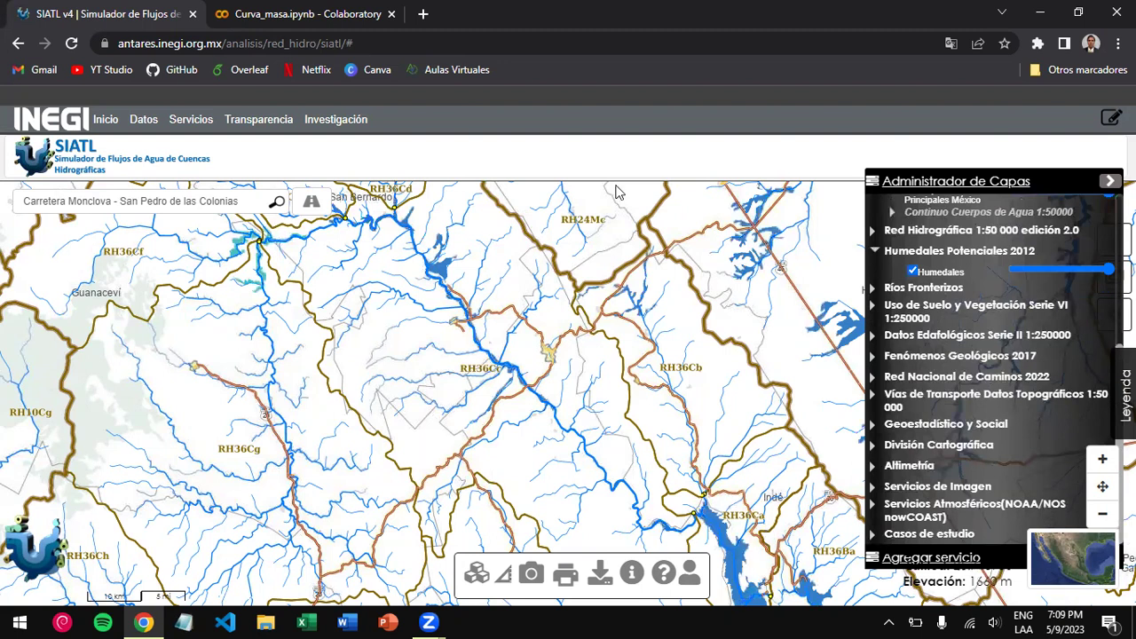
drag(633, 591, 560, 405)
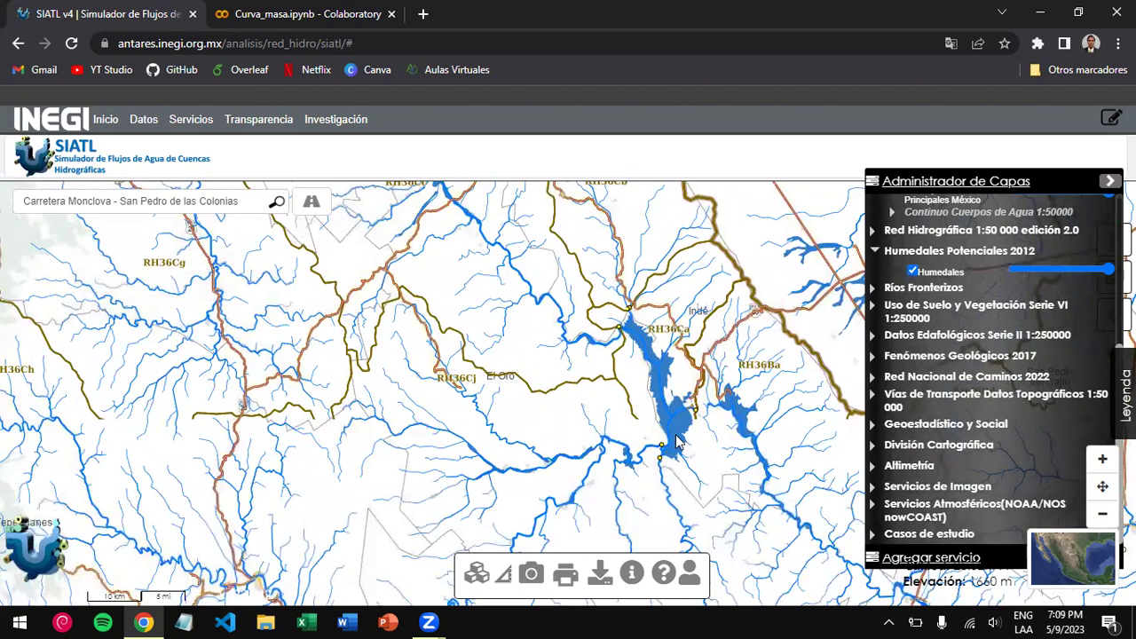
click(913, 272)
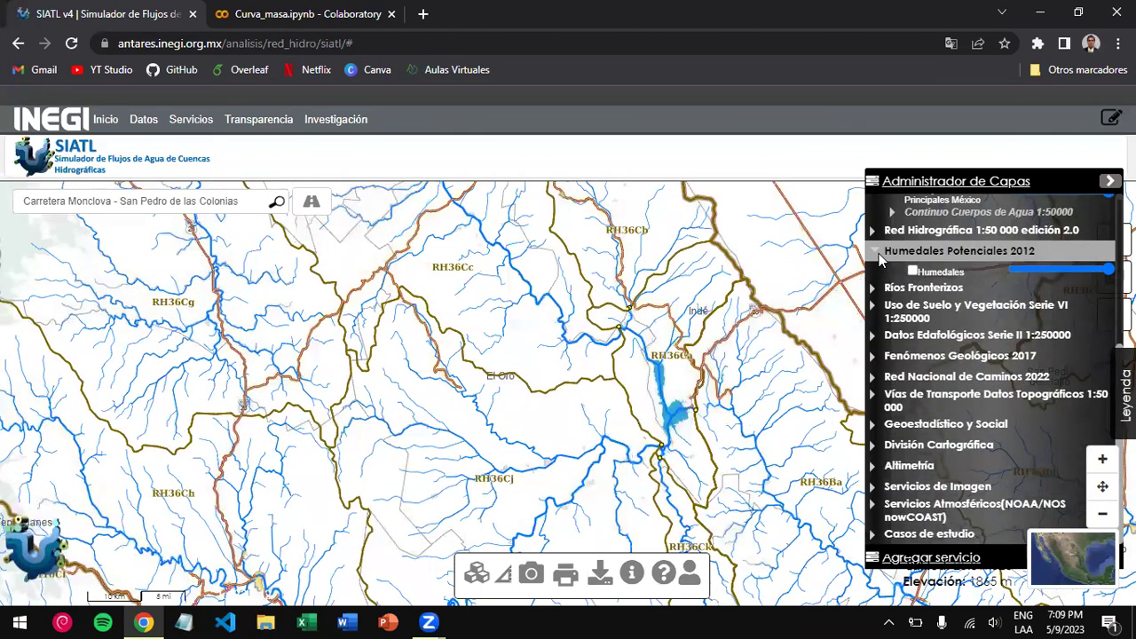
click(877, 255)
- View the Vegetación layer of Uso de Suelo y Vegetación Serie VI 1:250000, hide it and collapse the group
click(876, 305)
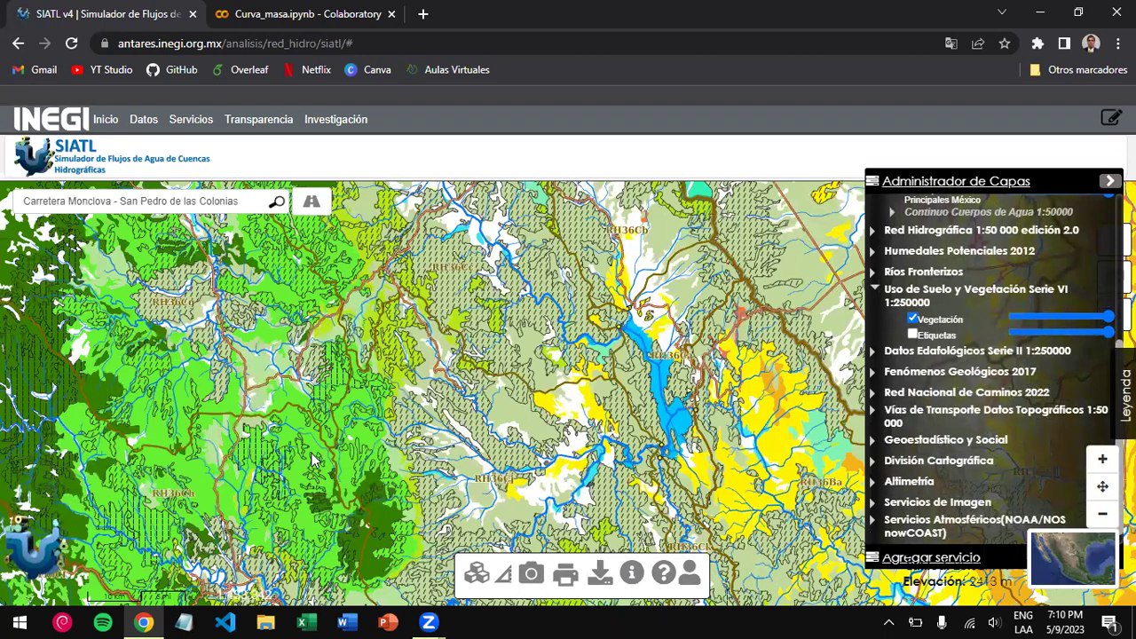
click(913, 319)
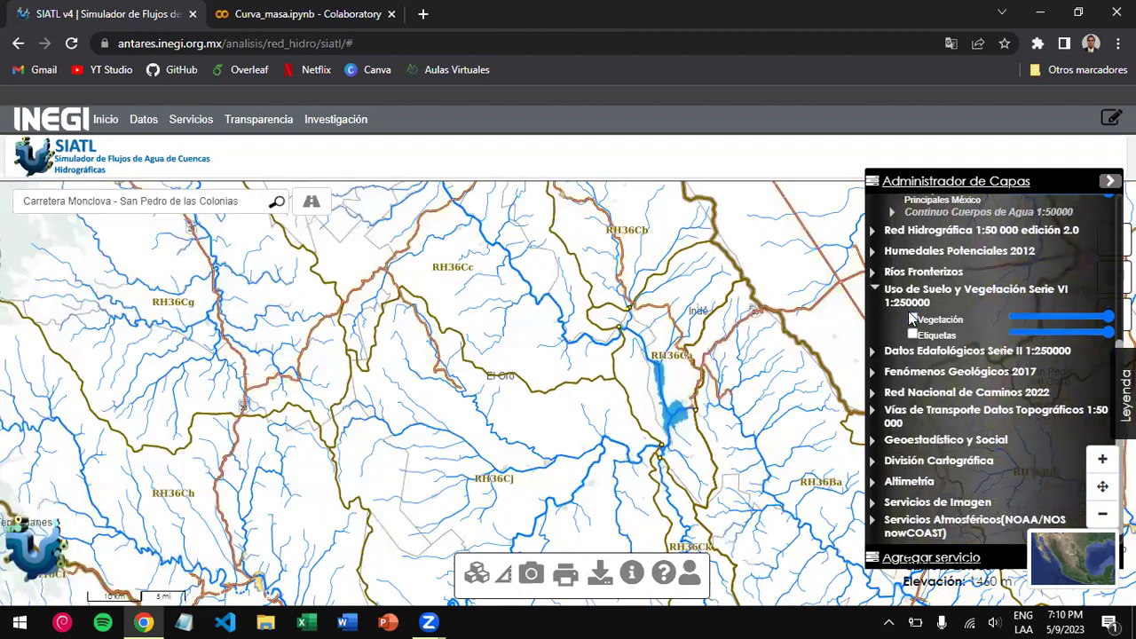
click(880, 294)
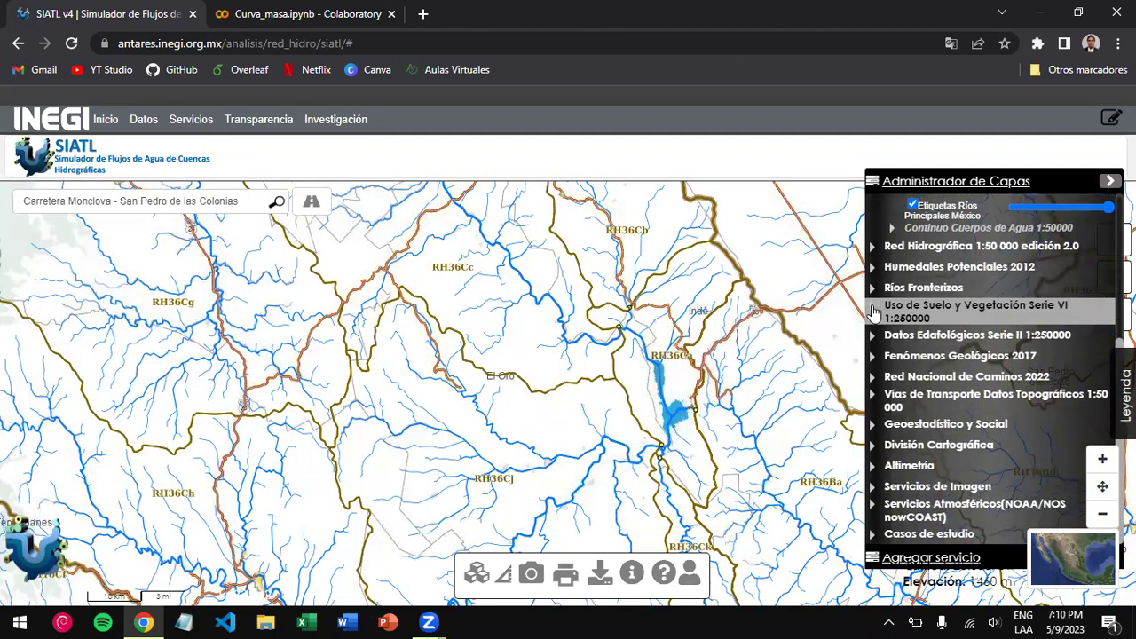
click(870, 312)
click(869, 304)
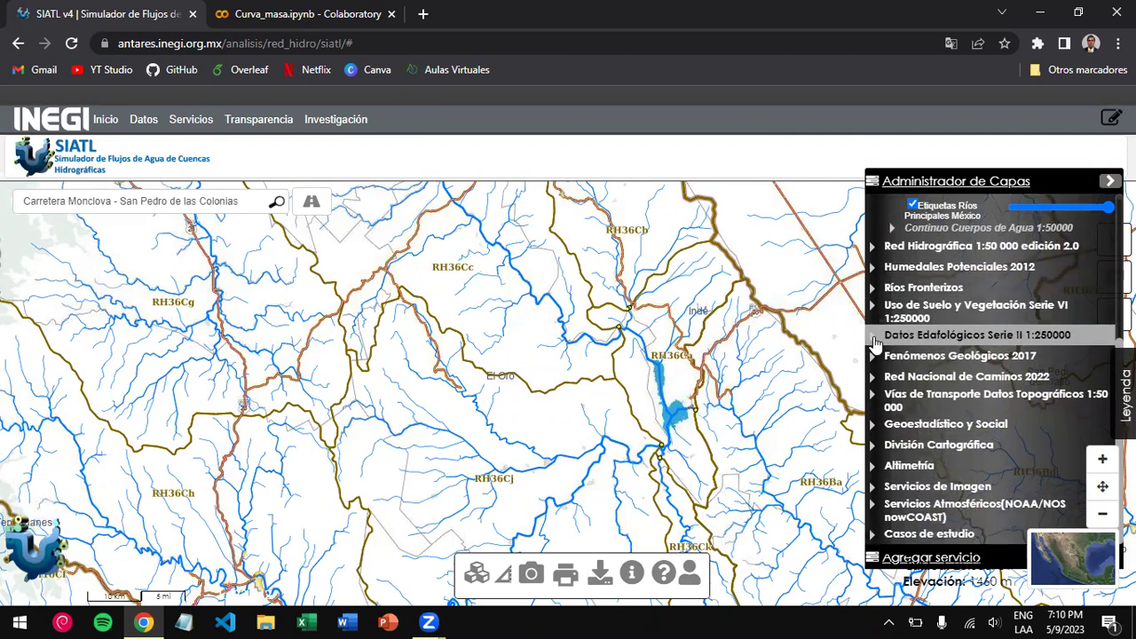
- View the Edafología layer of Datos Edafológicos Serie II 1:250000, hide it and collapse the group
click(872, 335)
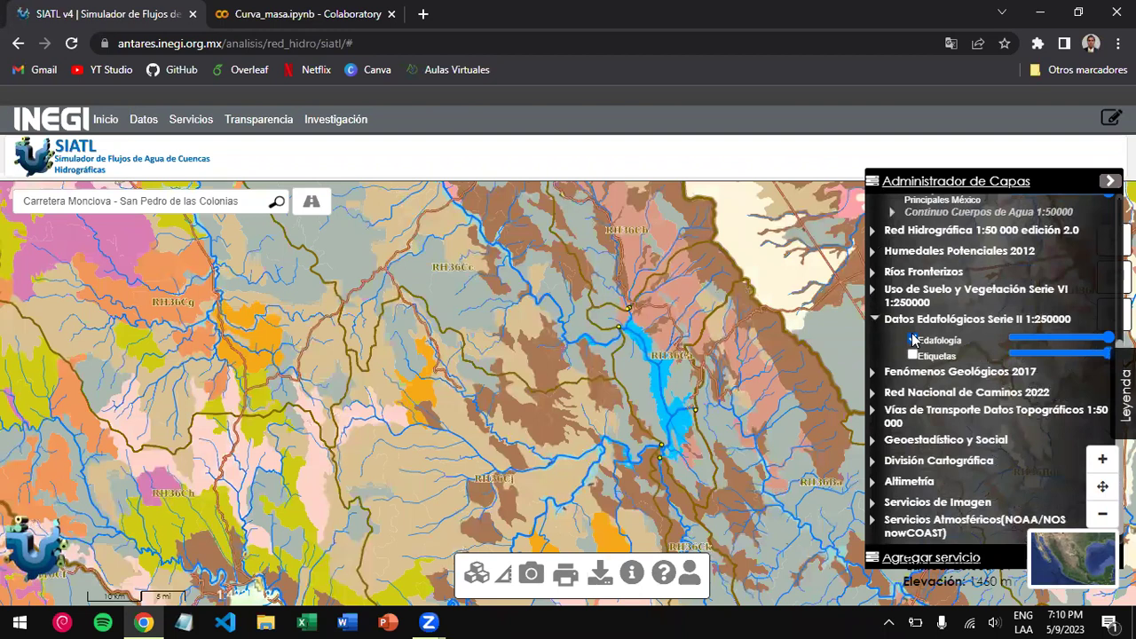
click(913, 340)
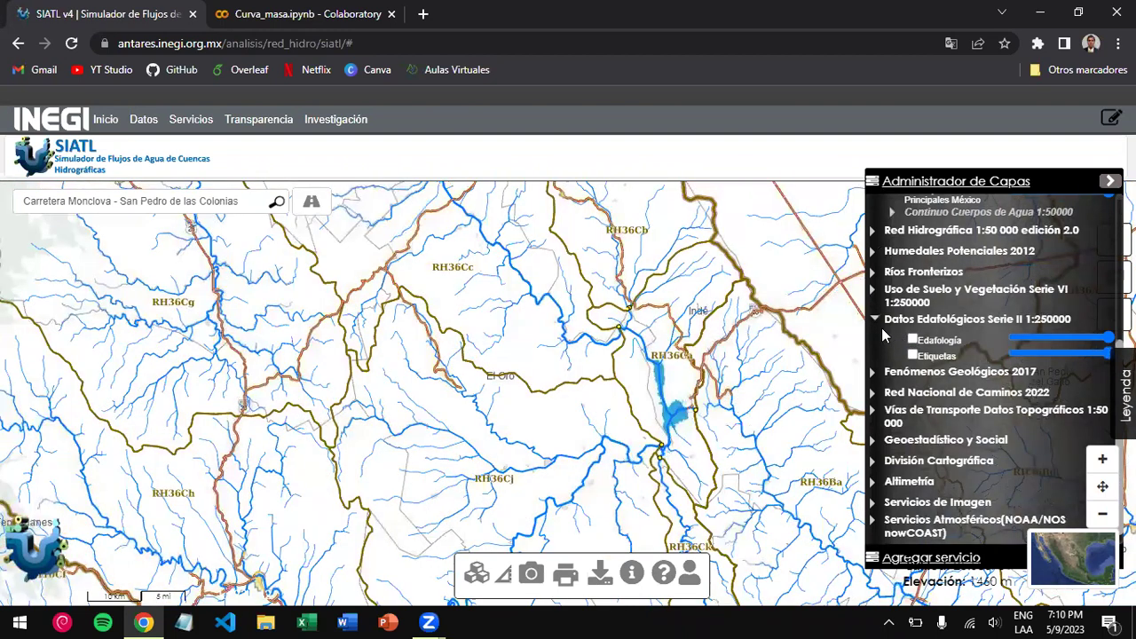
click(875, 318)
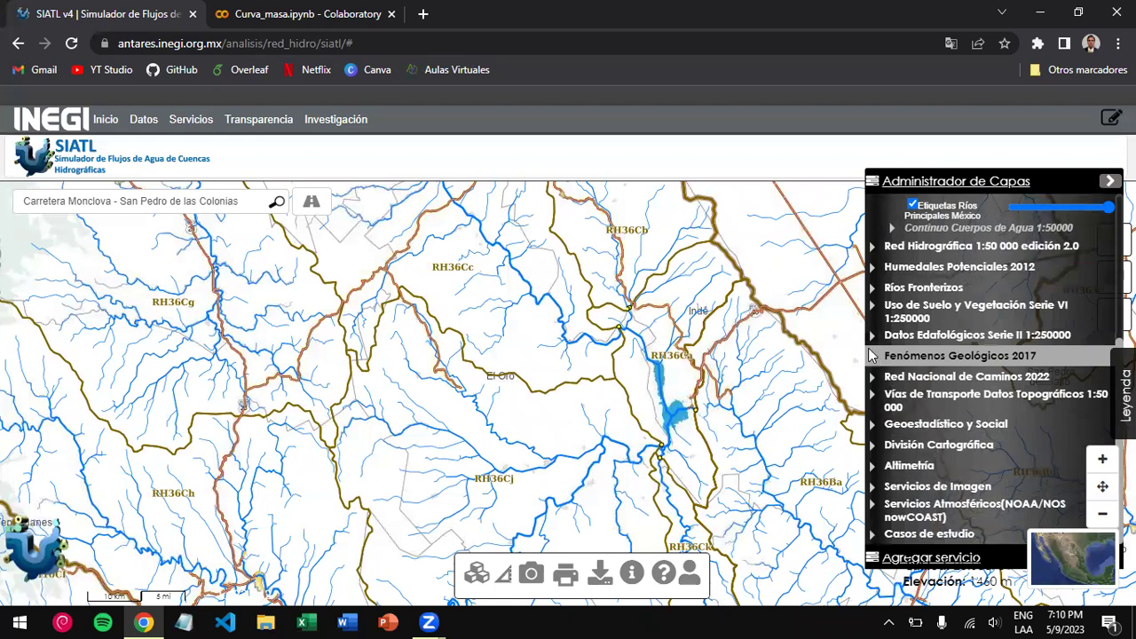
- Review the layers offered under Fenómenos Geológicos 2017 and Red Nacional de Caminos 2022, collapsing each group
click(872, 355)
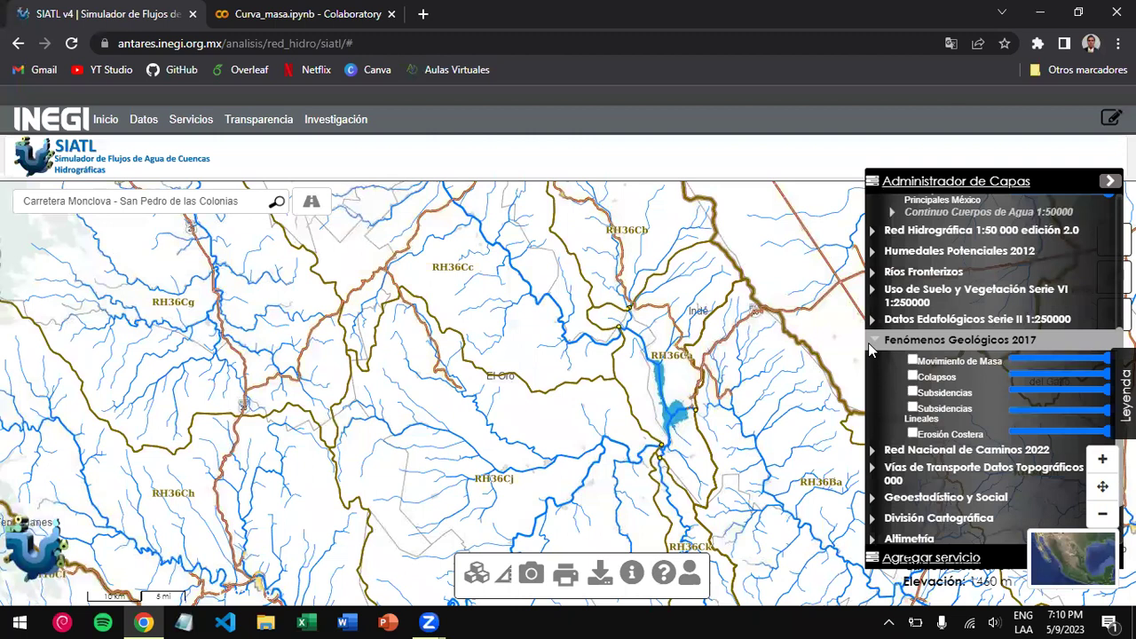
click(870, 343)
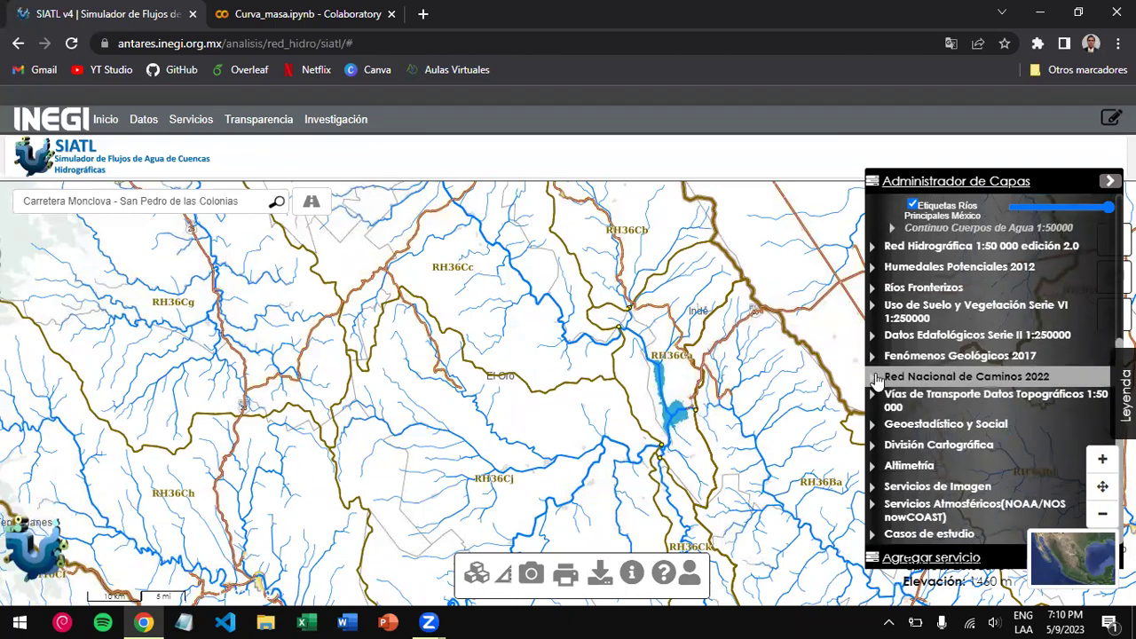
click(873, 376)
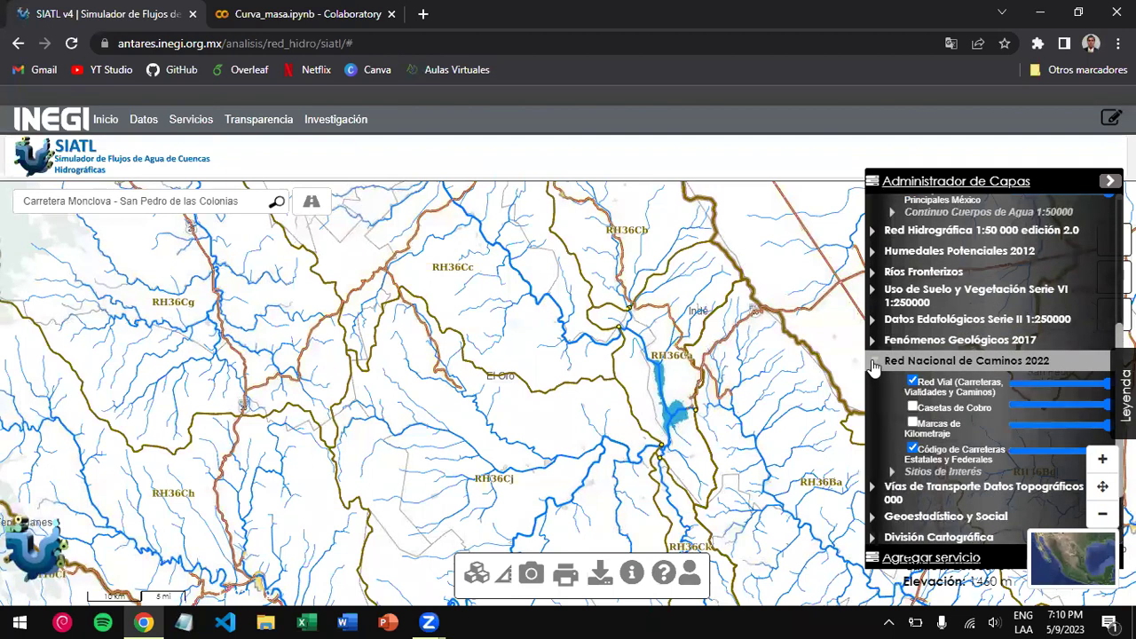
click(873, 364)
- Review the División Estatal, Municipal y Localidades layers under Geoestadístico y Social, including Localidades urbanas, and collapse the group
click(873, 427)
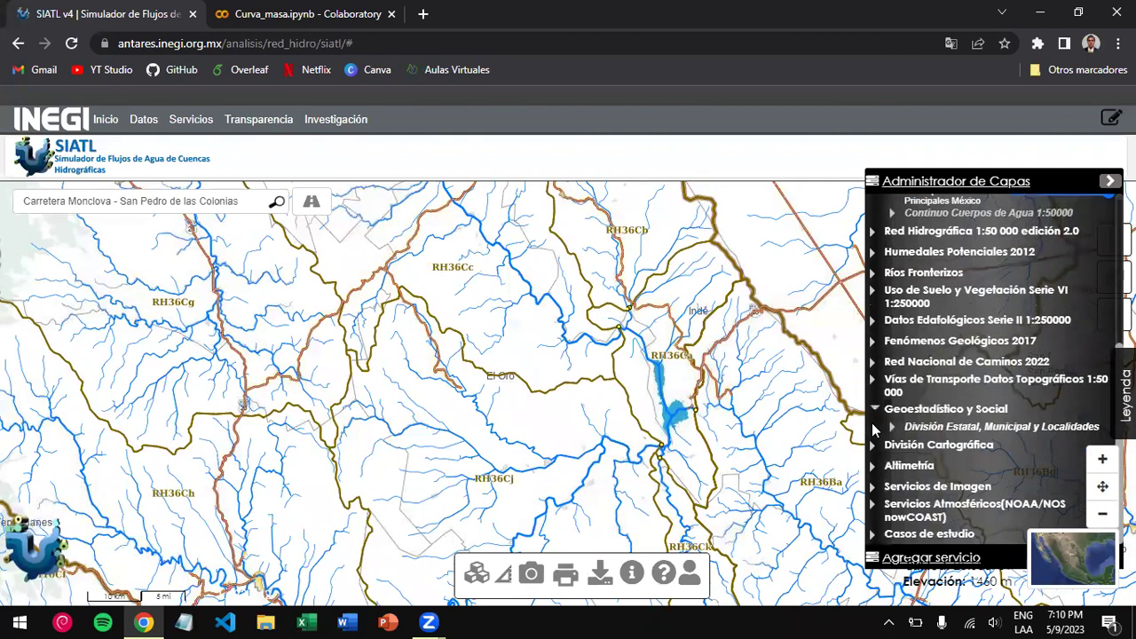
click(894, 427)
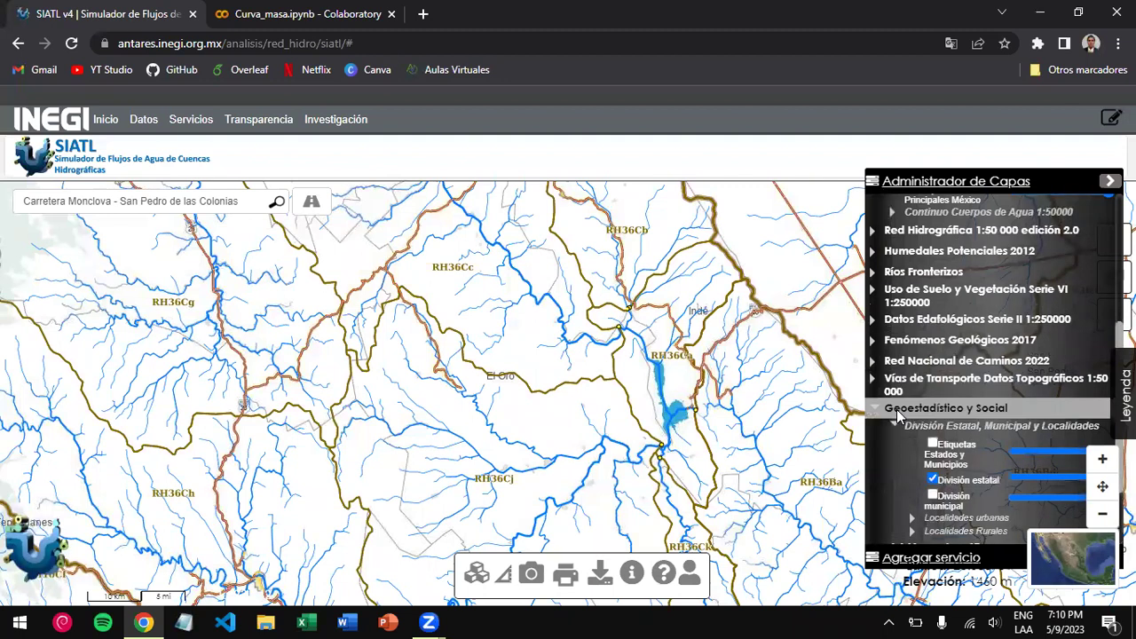
scroll(900, 413, down, 1)
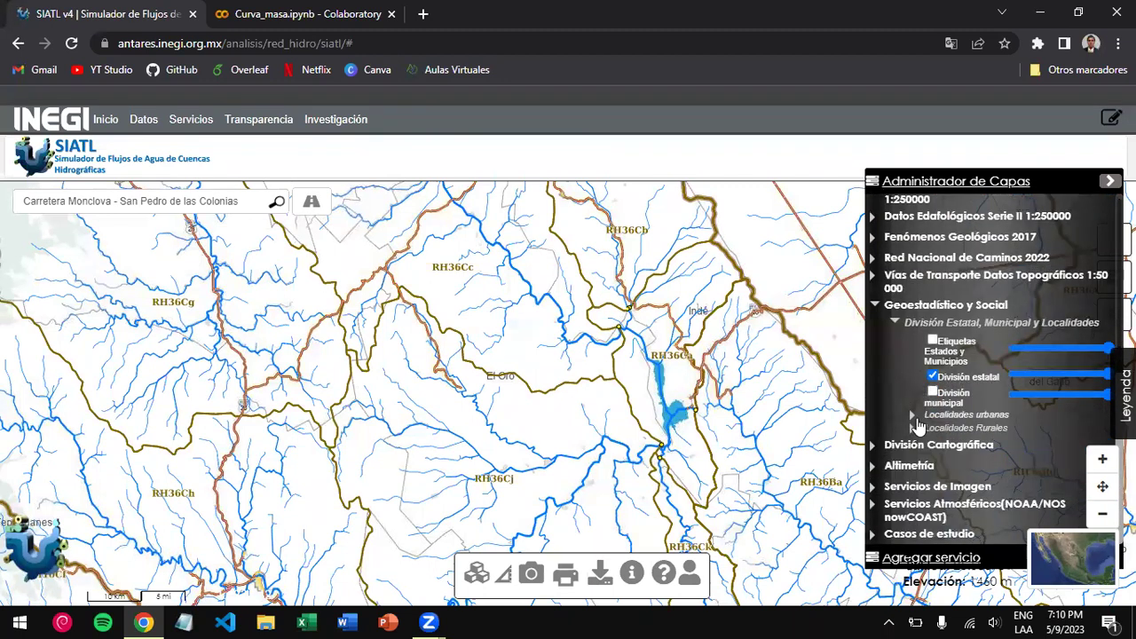
click(912, 414)
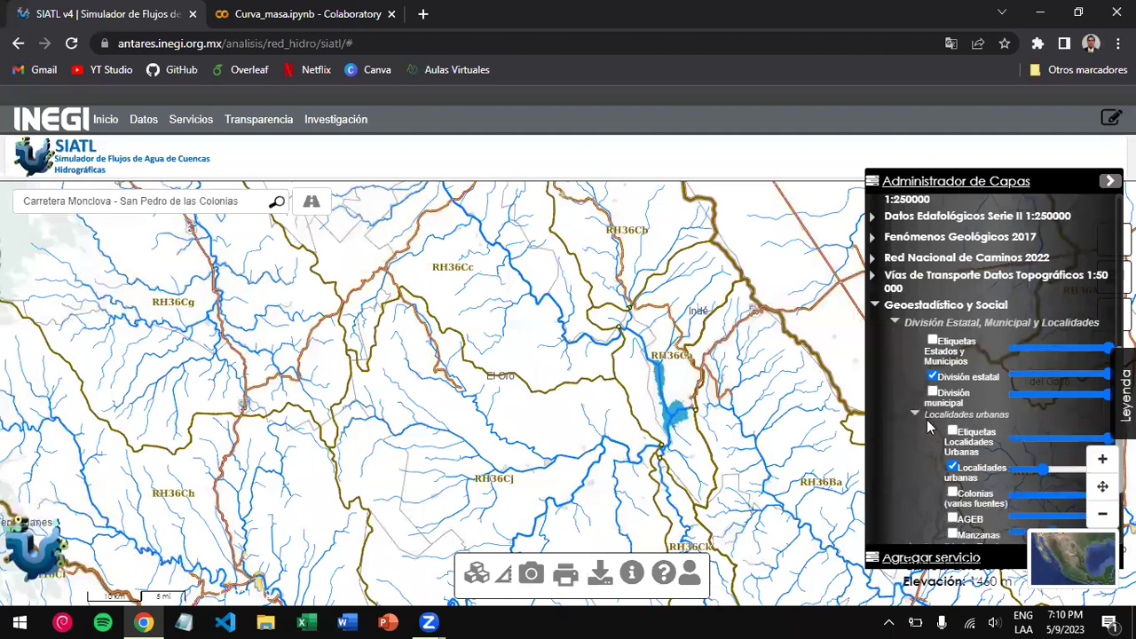
click(913, 416)
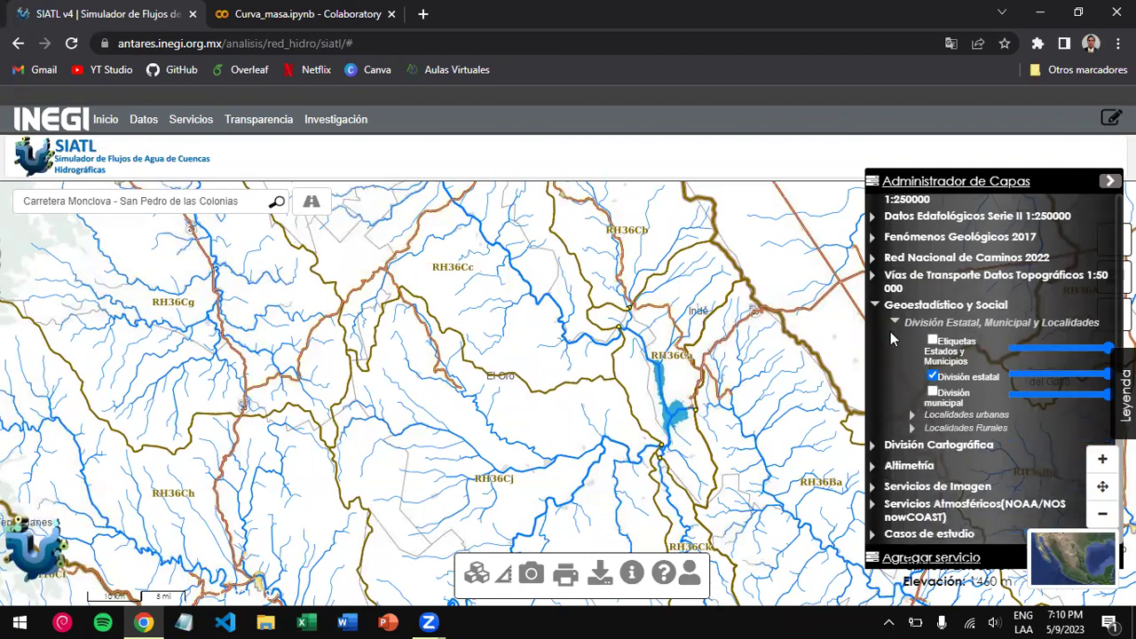
click(892, 321)
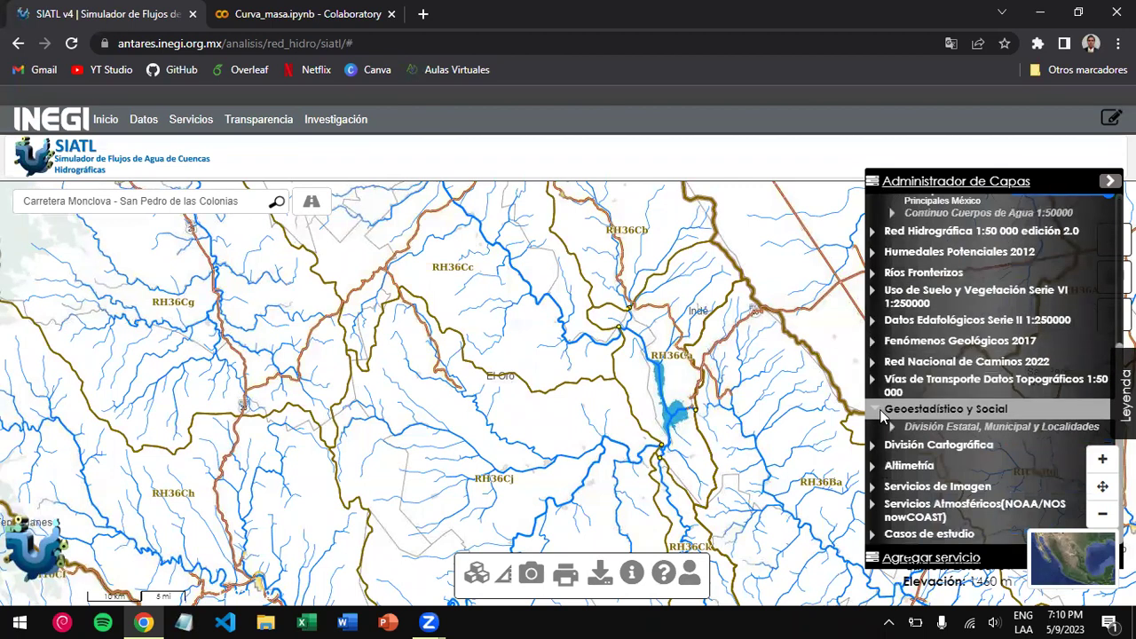
click(871, 405)
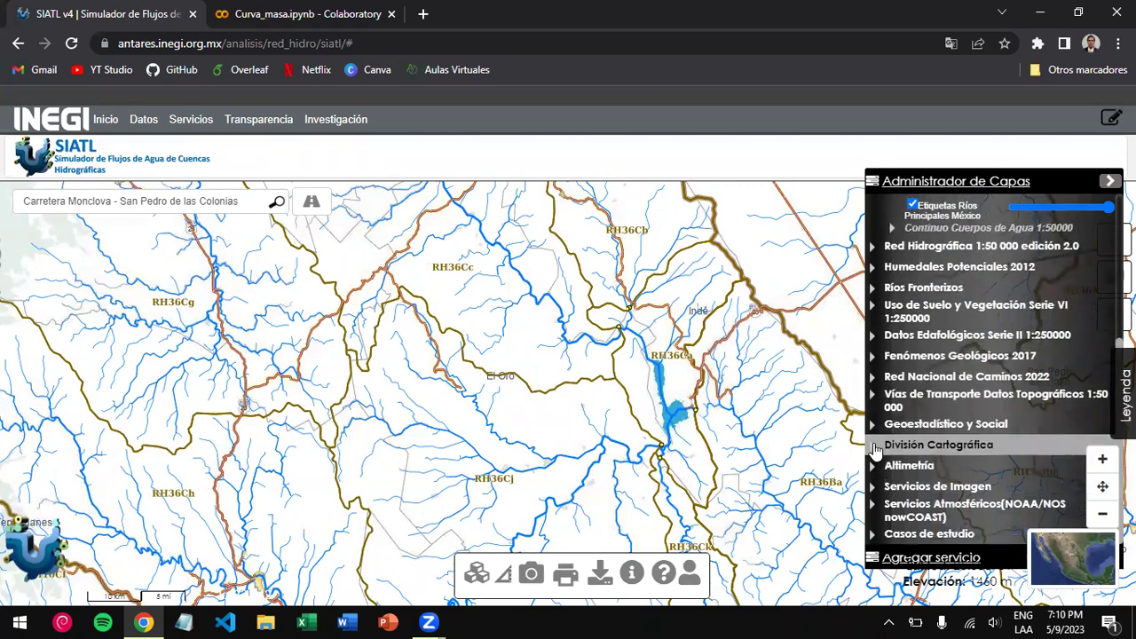
- Review the División Cartográfica group, collapse it, and examine the Curvas de Nivel 1:50 000 contours under Altimetría around basin RH36Cj
click(874, 446)
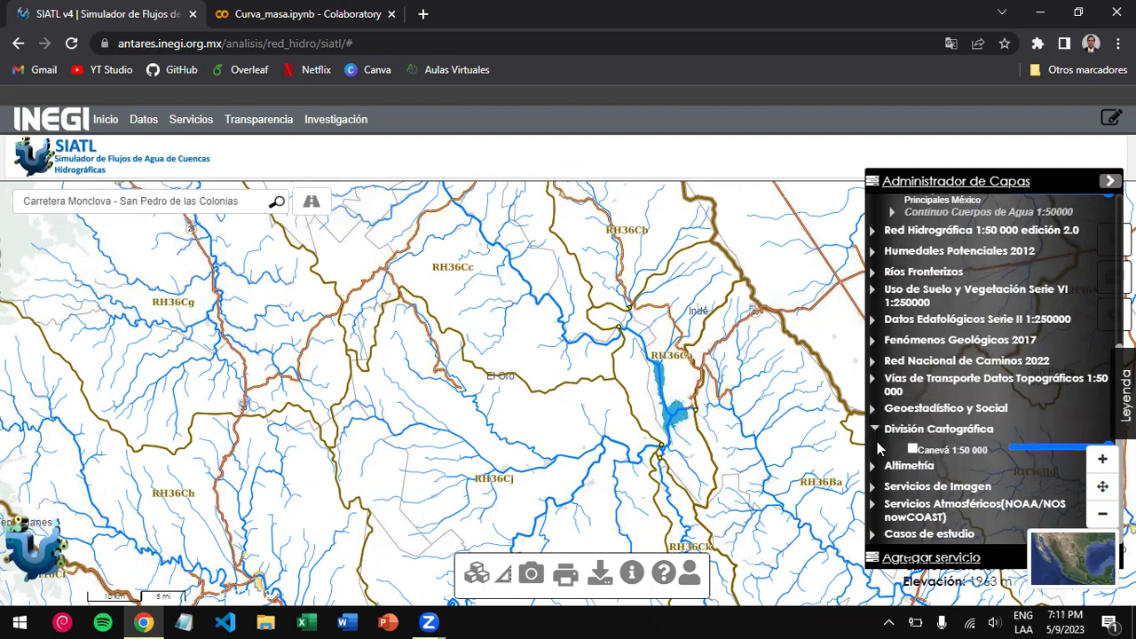
click(877, 430)
click(875, 463)
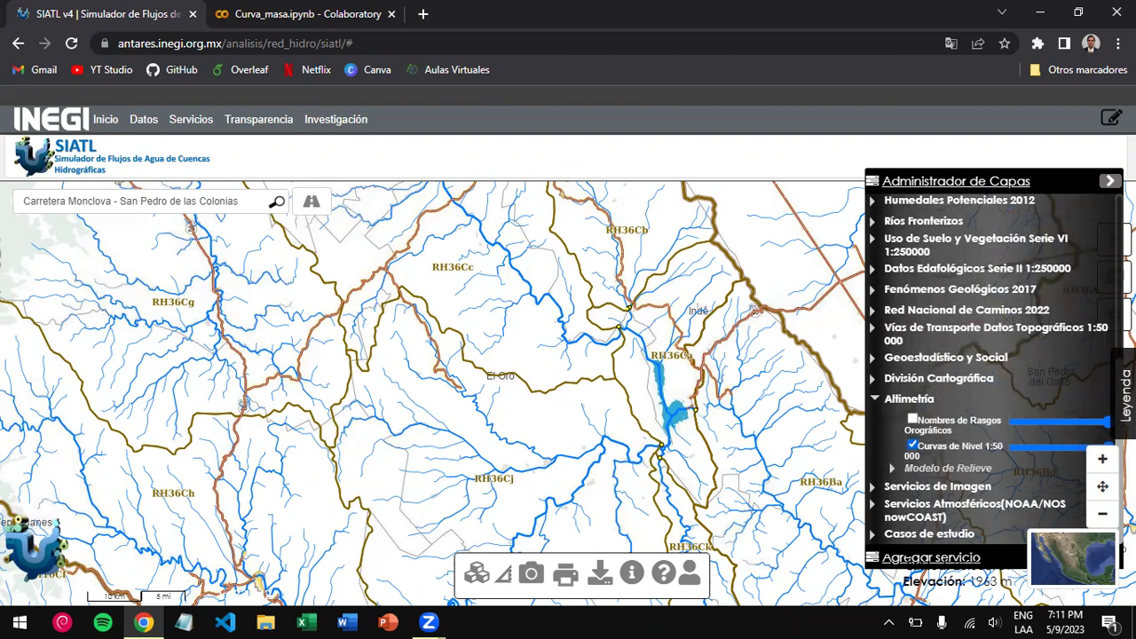
click(1099, 460)
click(1099, 460)
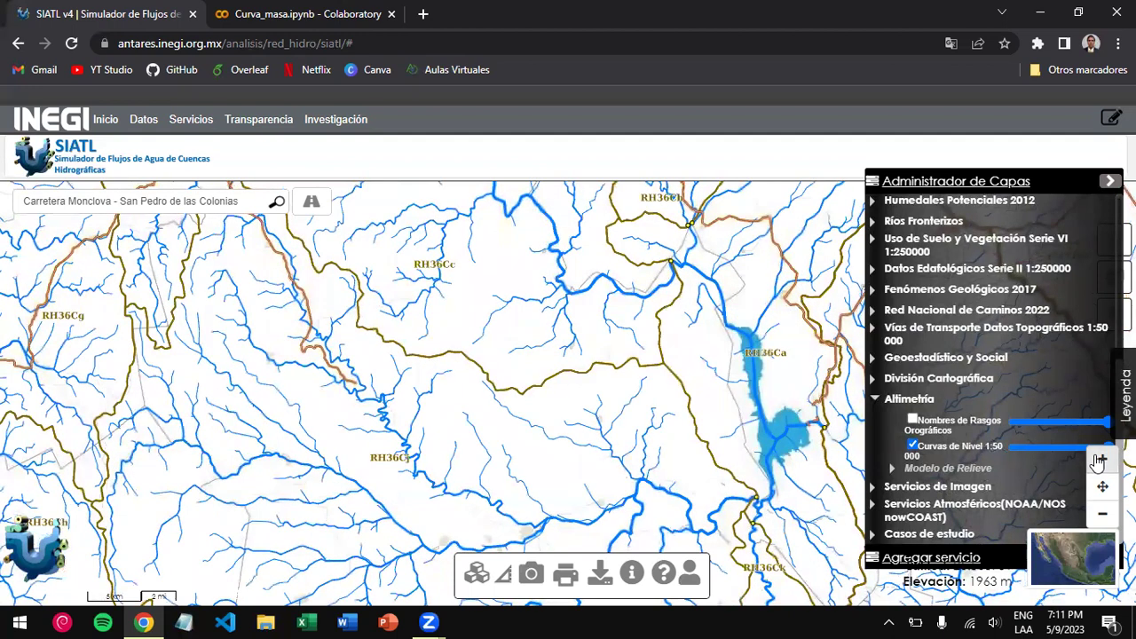
click(1098, 460)
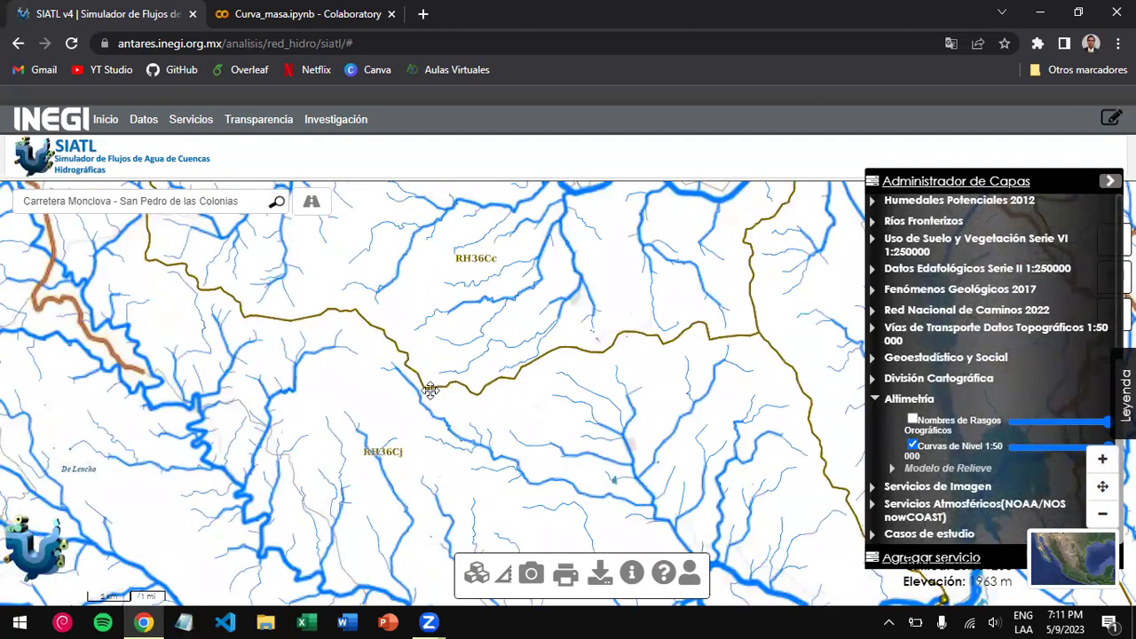
drag(429, 391, 620, 340)
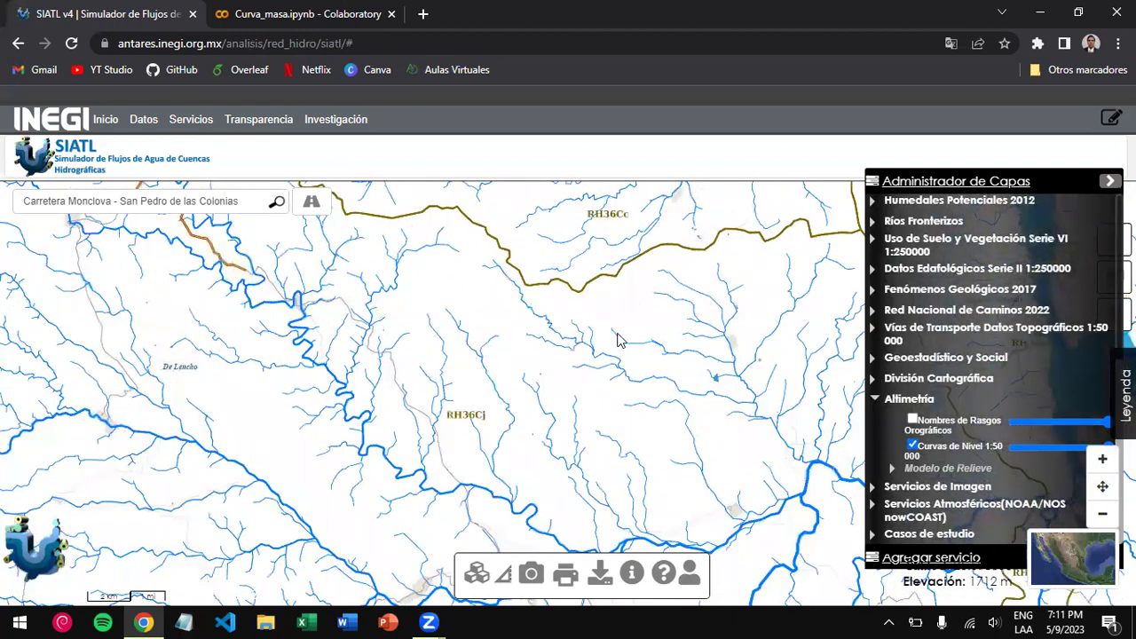
click(1103, 462)
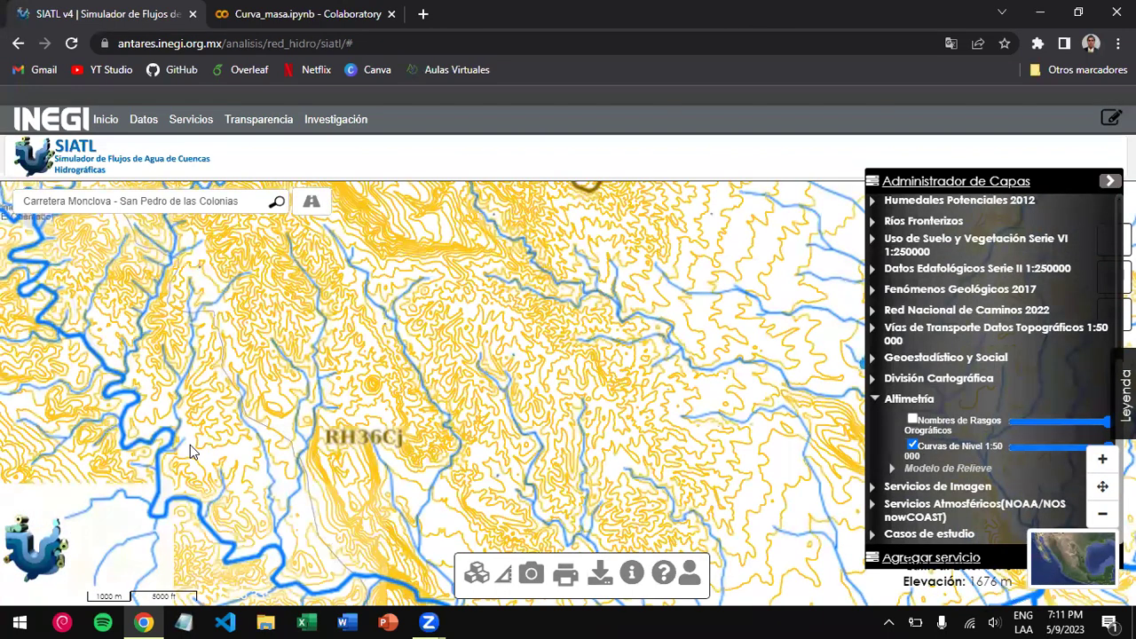
drag(289, 441, 329, 431)
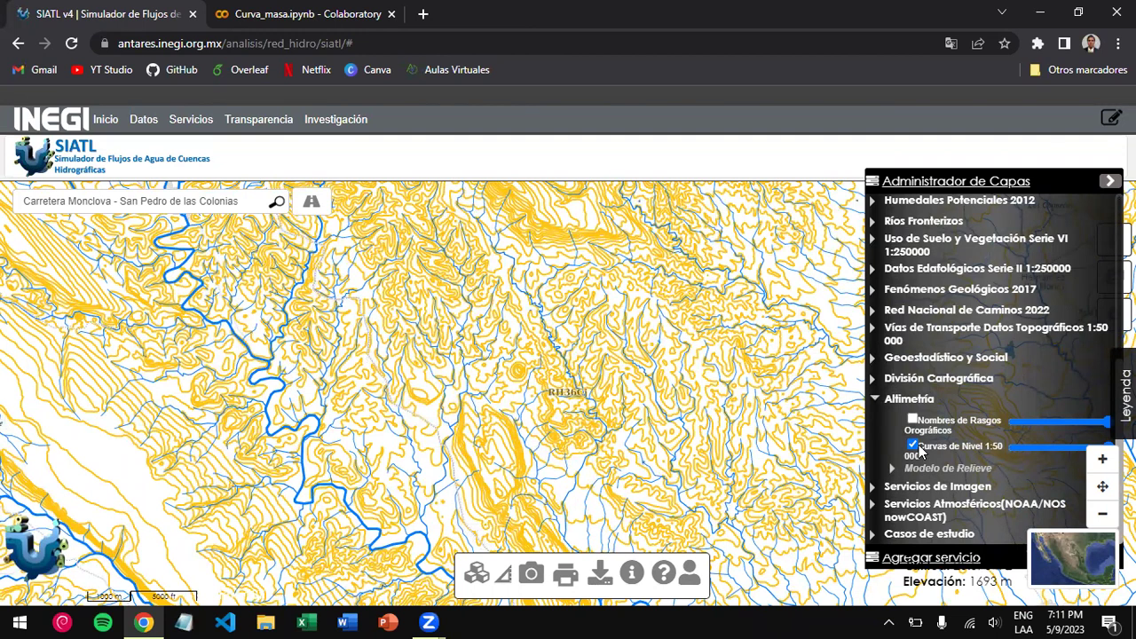
- Hide the Curvas de Nivel 1:50 000 layer, collapse the Altimetría group and close the layer manager
click(913, 447)
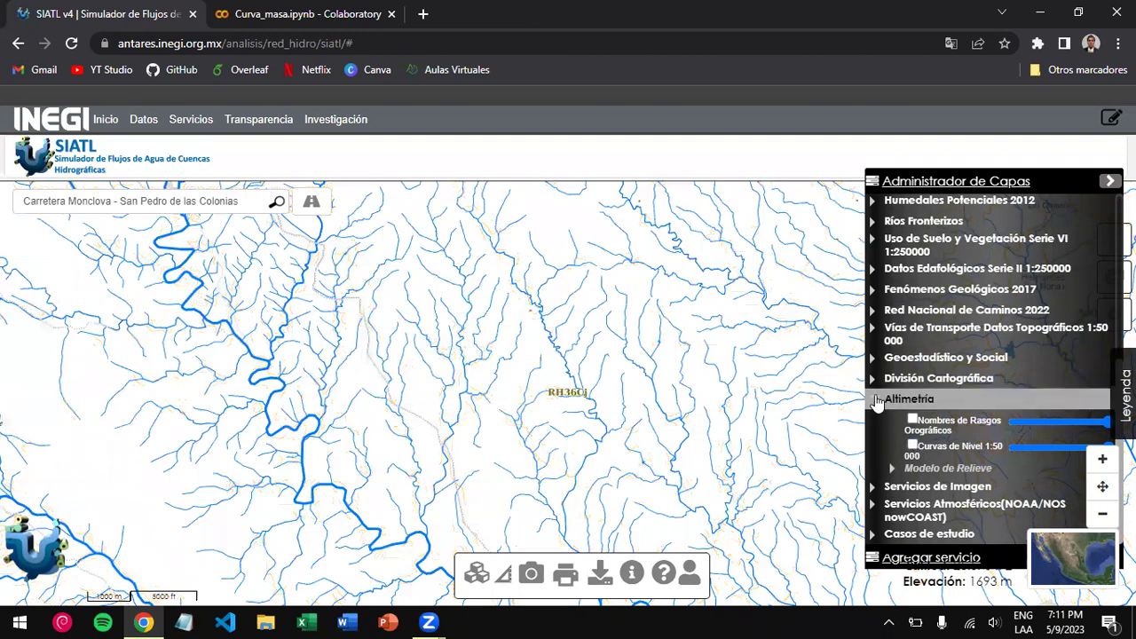
click(877, 400)
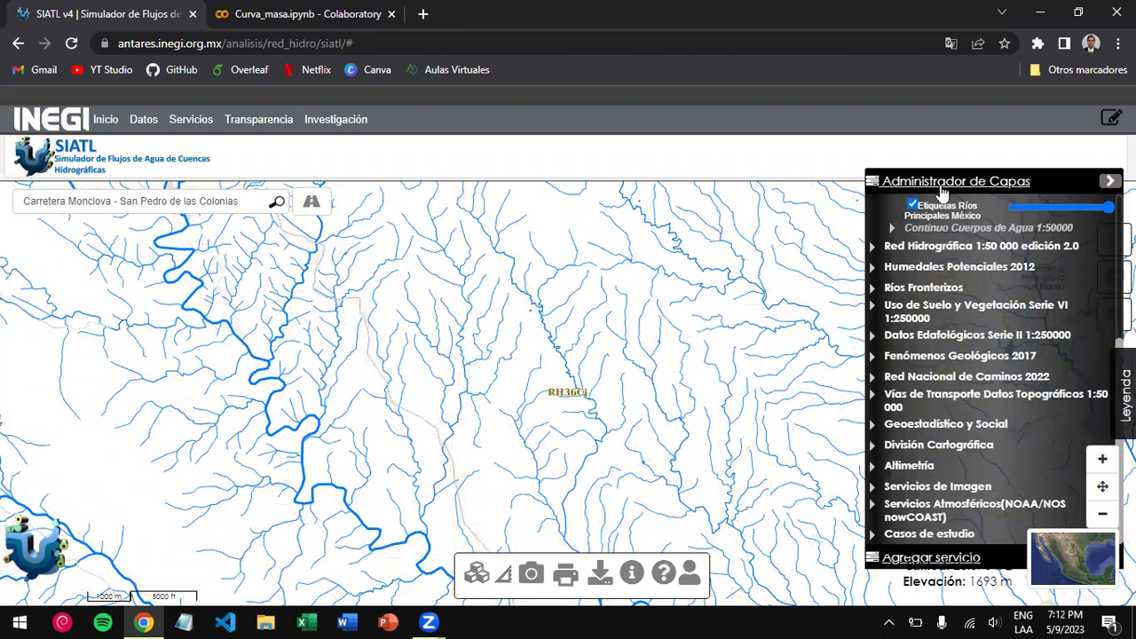
click(1108, 183)
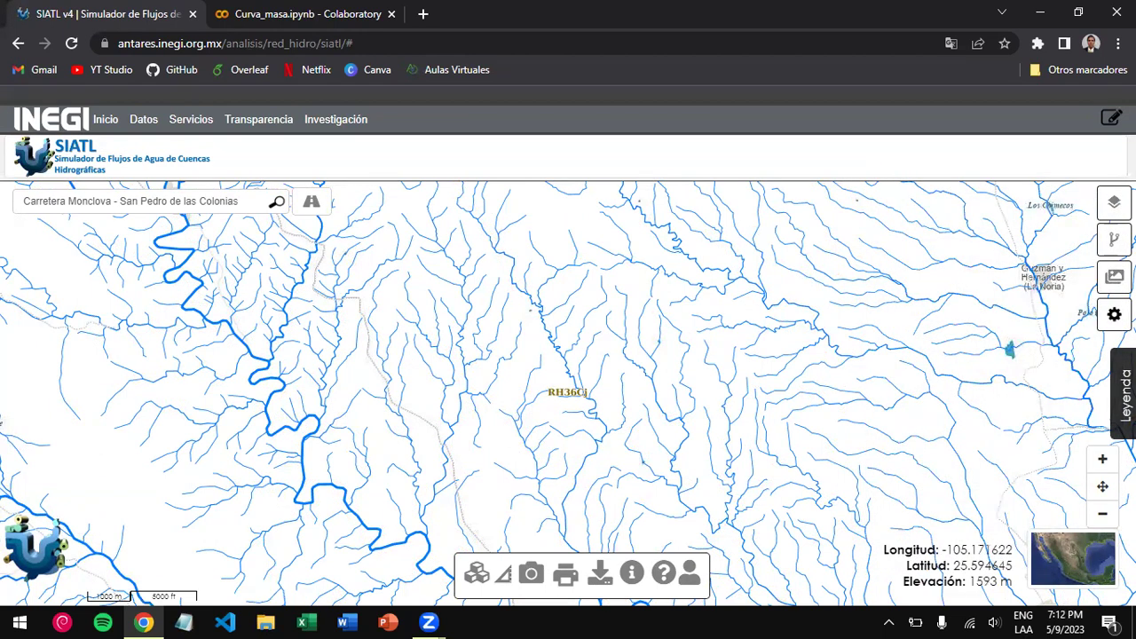
- Review the Grados setting in Configuración and the SIATL help introduction, closing each
click(1114, 314)
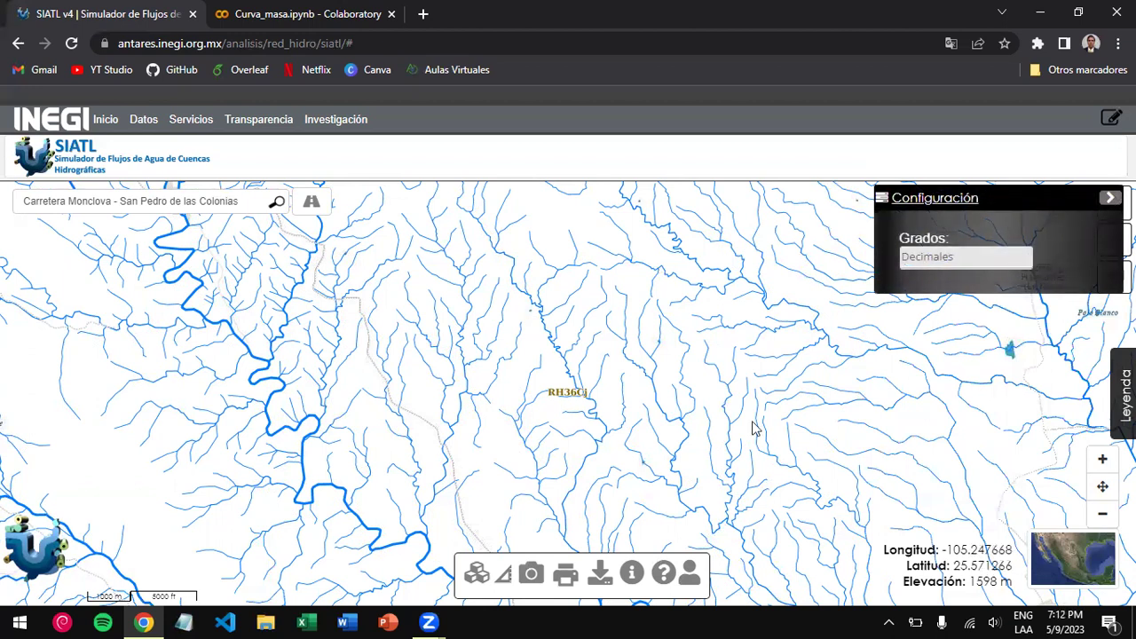
click(1104, 206)
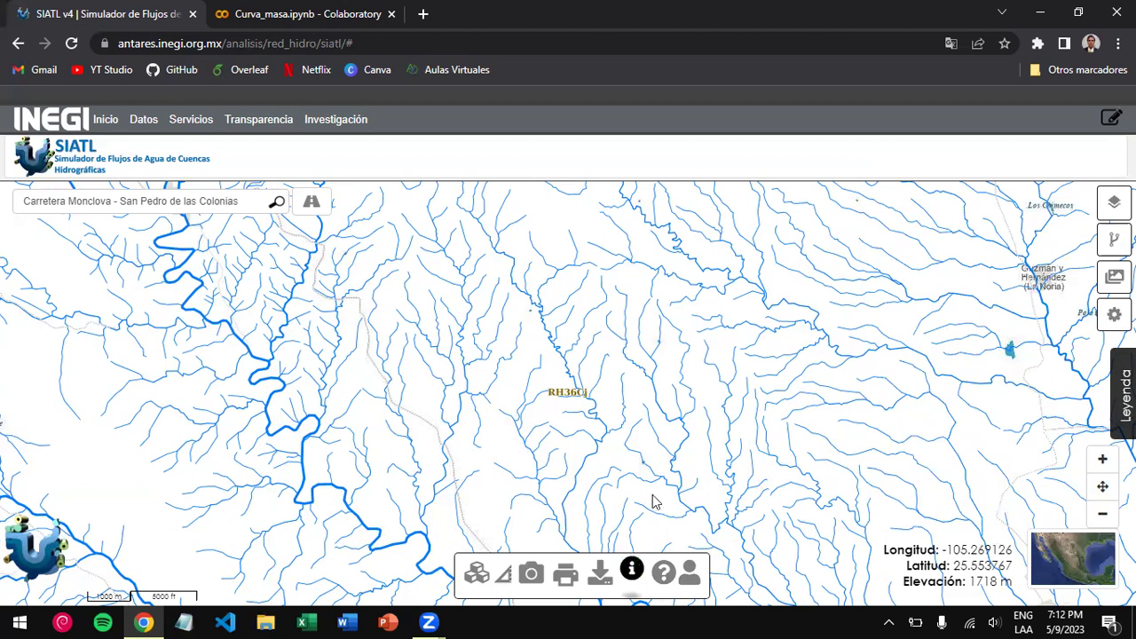
click(665, 573)
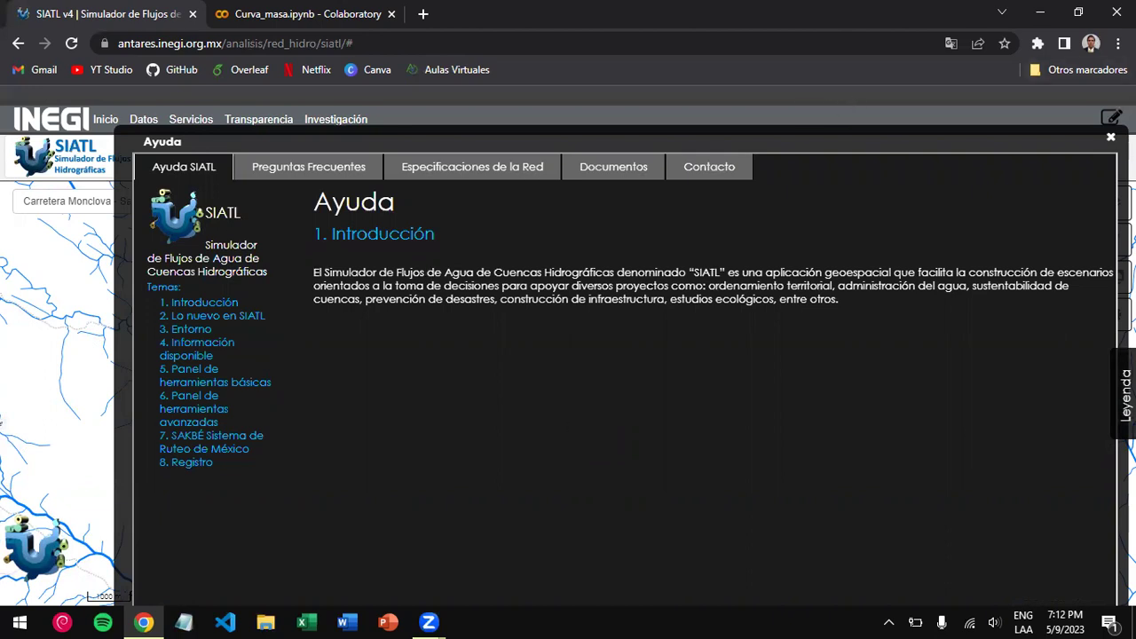
key(Escape)
- Examine the river network around Poblado de Peña in basin RH36Cj, from local detail to the regional scale and back
drag(503, 426, 576, 400)
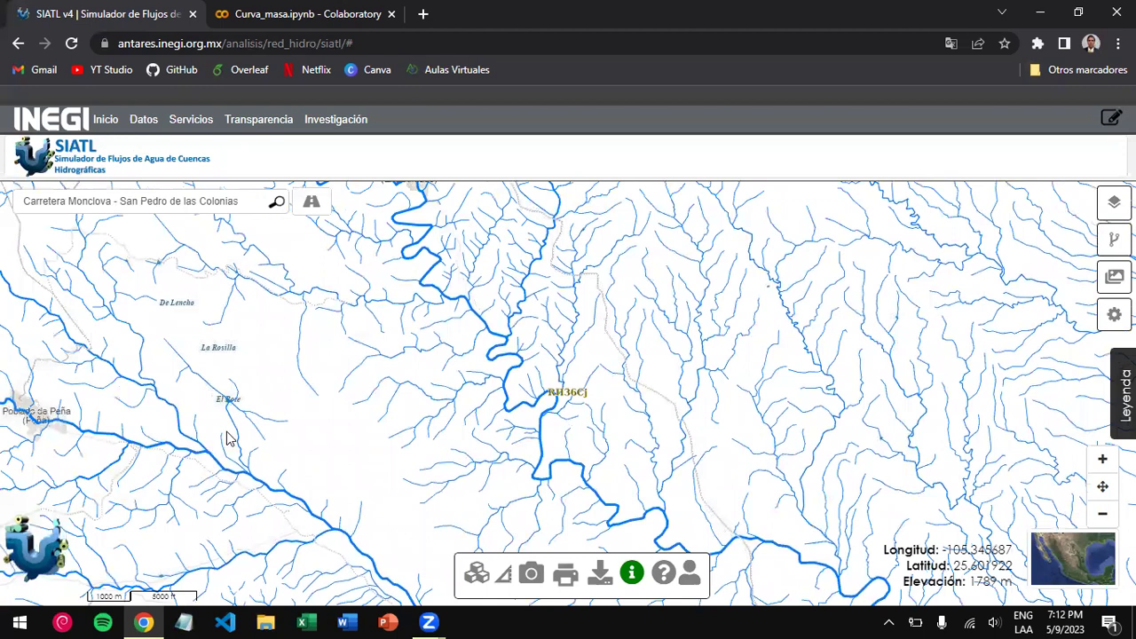
drag(278, 411, 517, 337)
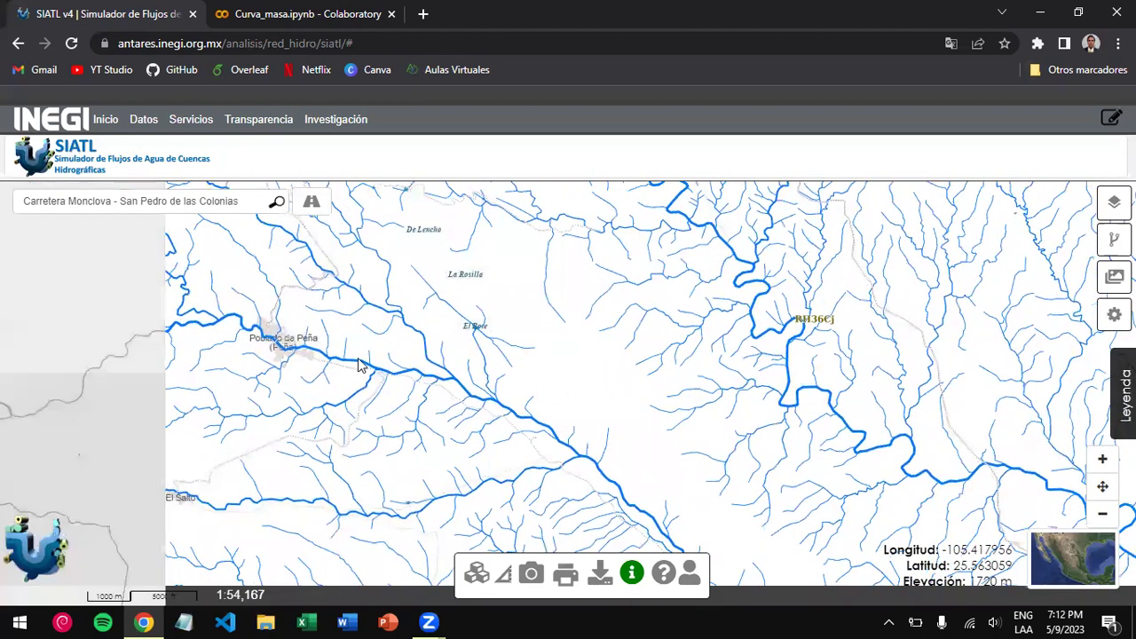
drag(240, 337, 494, 430)
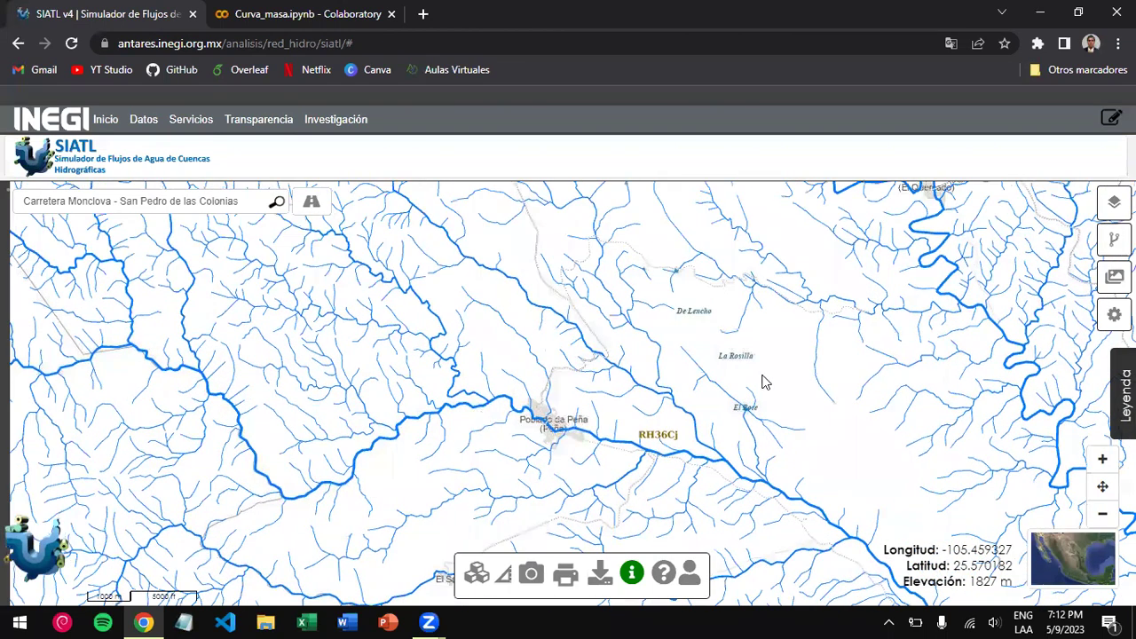
click(1102, 514)
click(1104, 514)
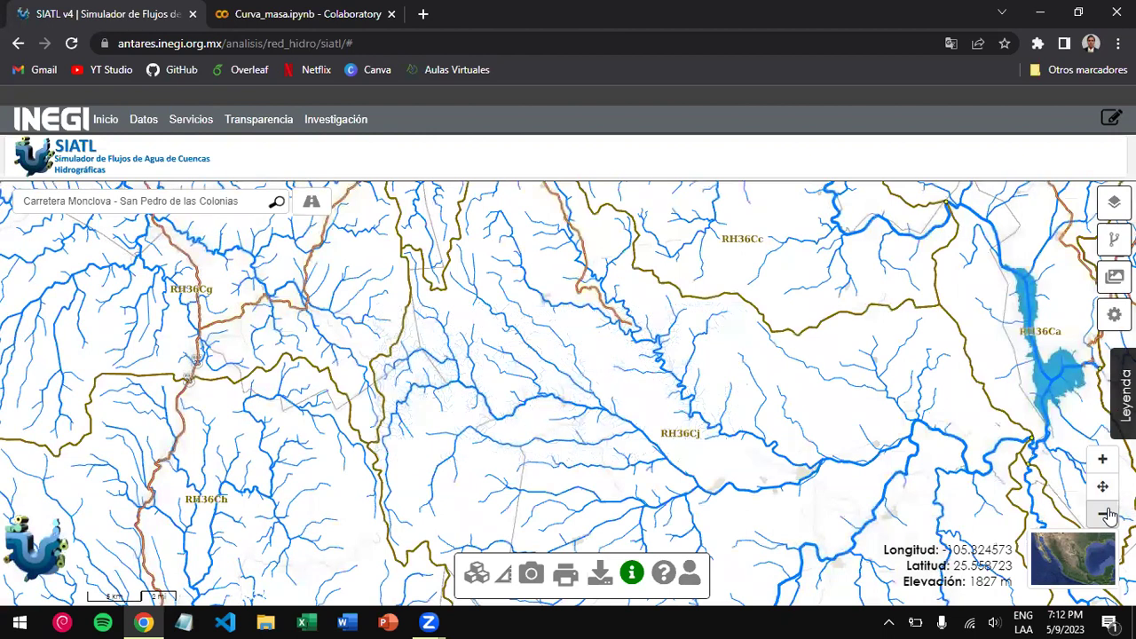
click(1104, 514)
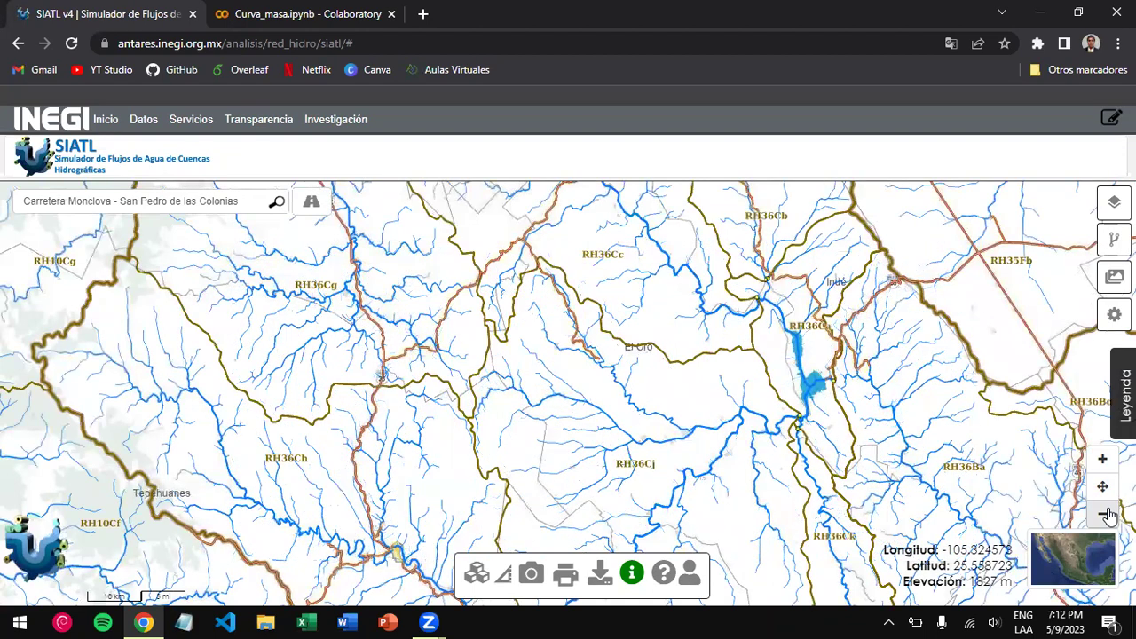
click(1104, 514)
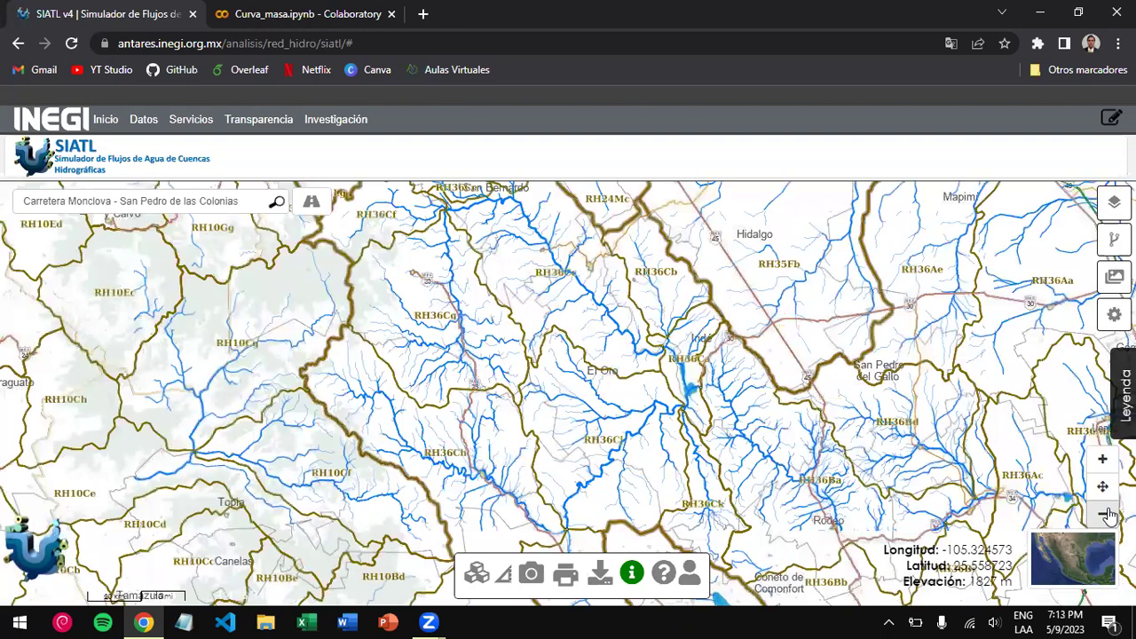
click(1104, 514)
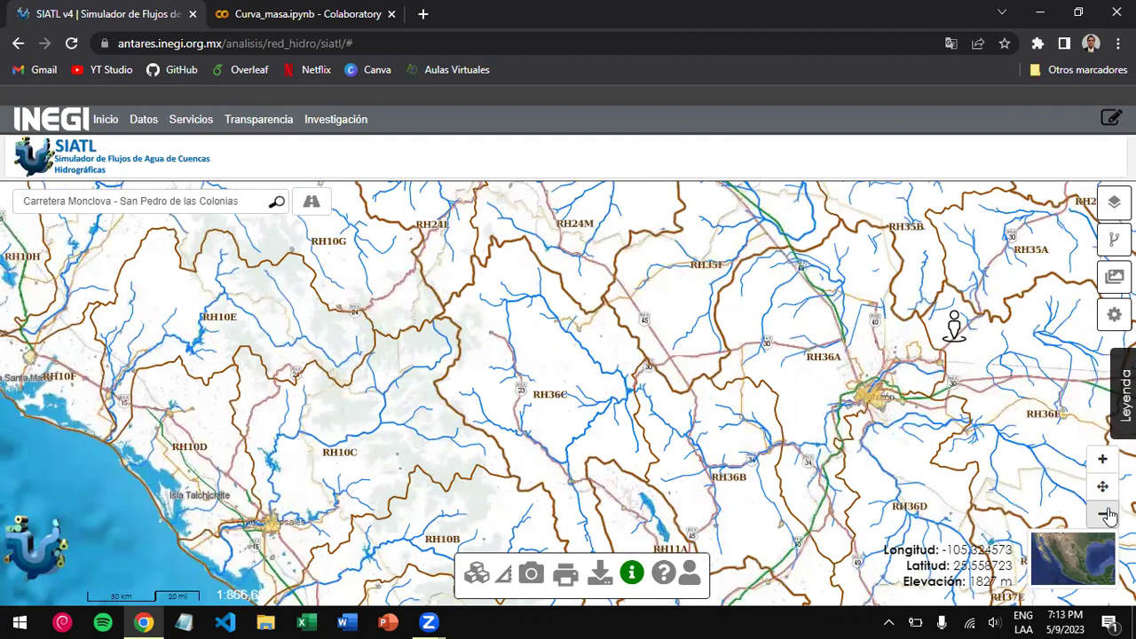
click(1106, 515)
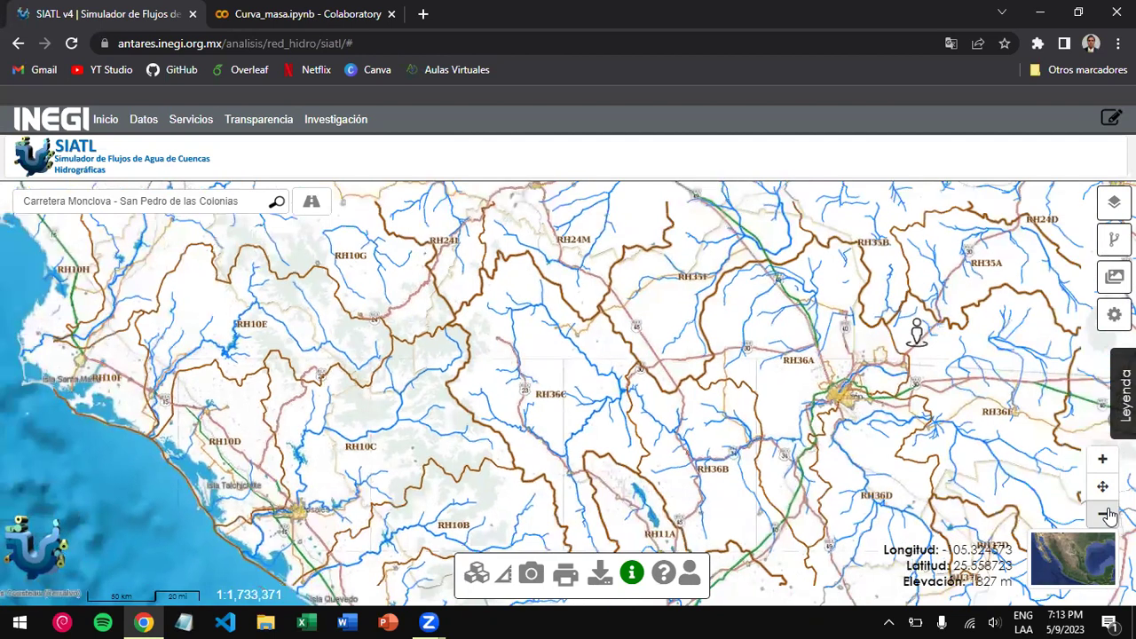
scroll(712, 415, down, 1)
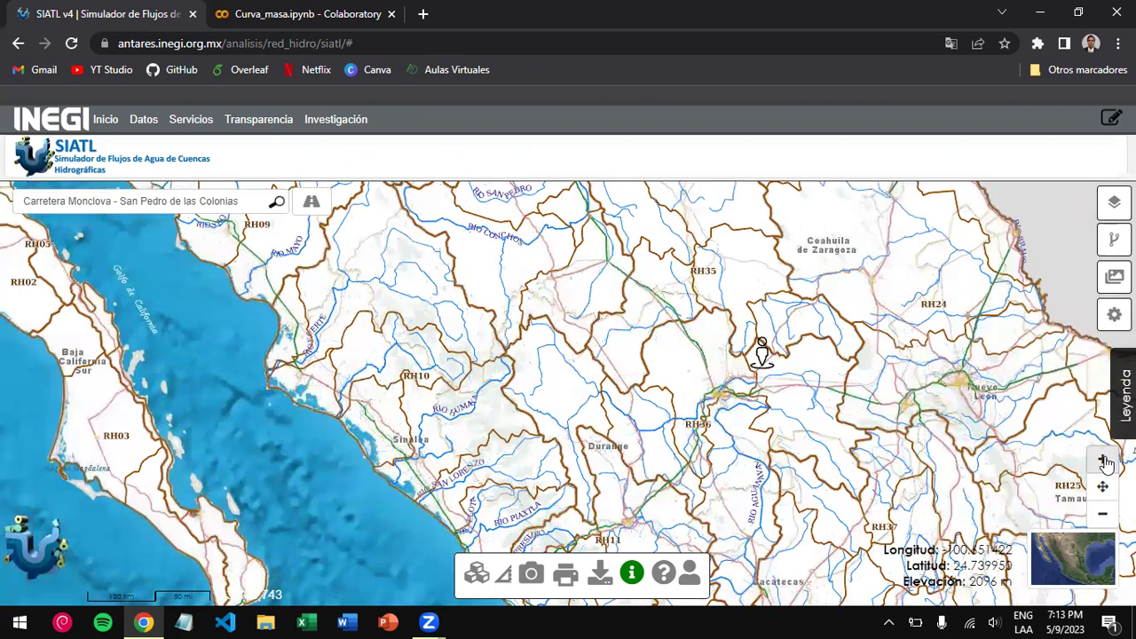
click(1103, 461)
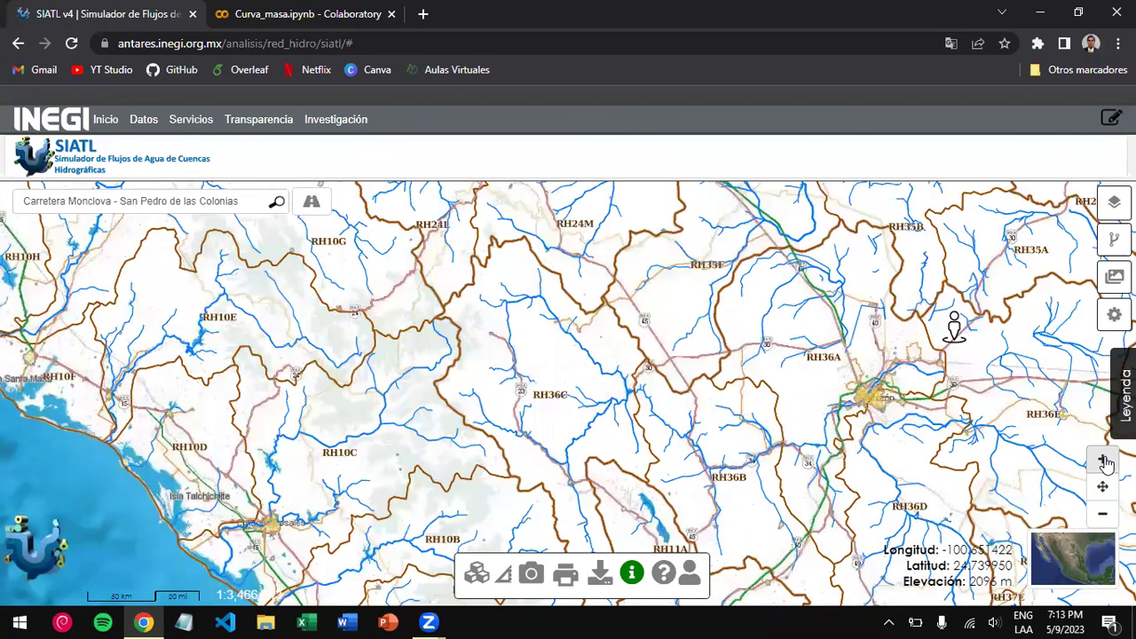
click(1103, 461)
click(1103, 461)
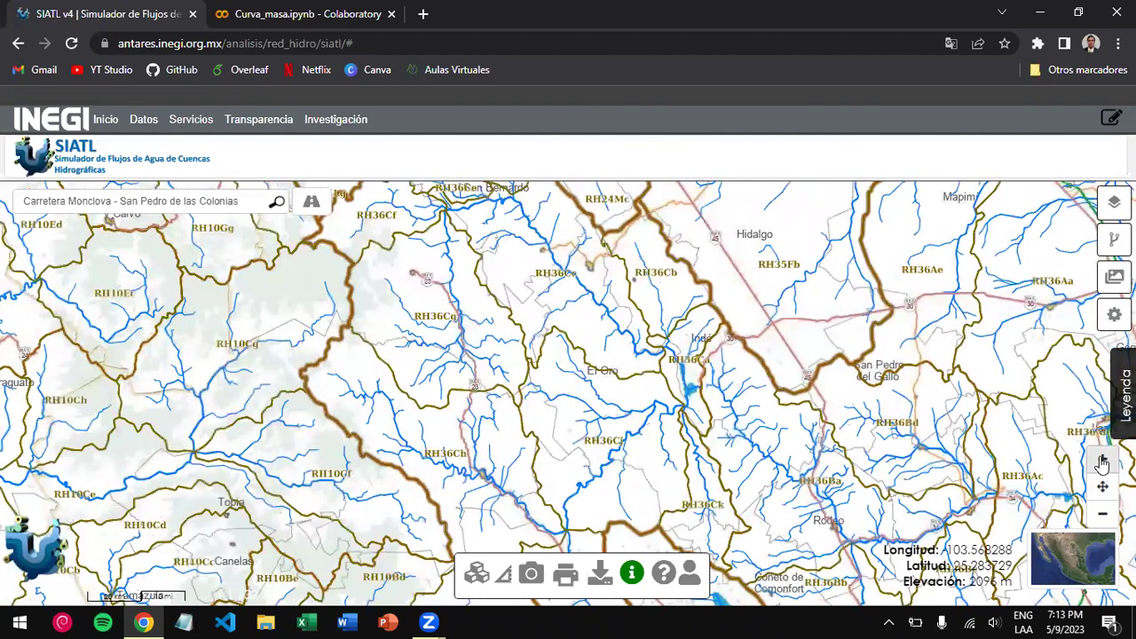
click(1101, 462)
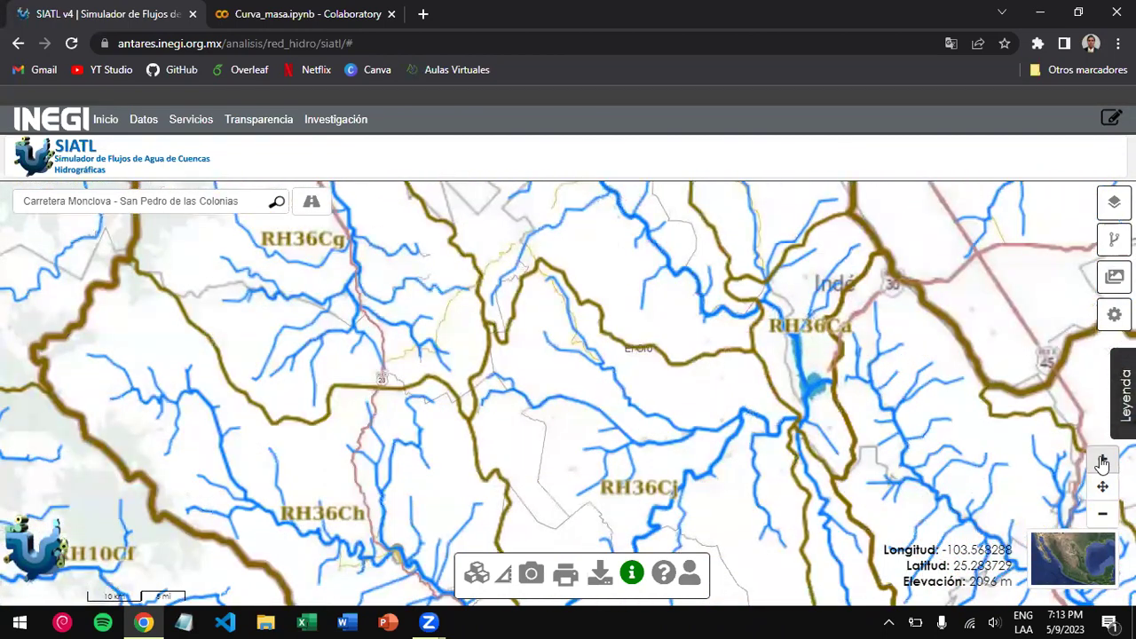
click(1101, 462)
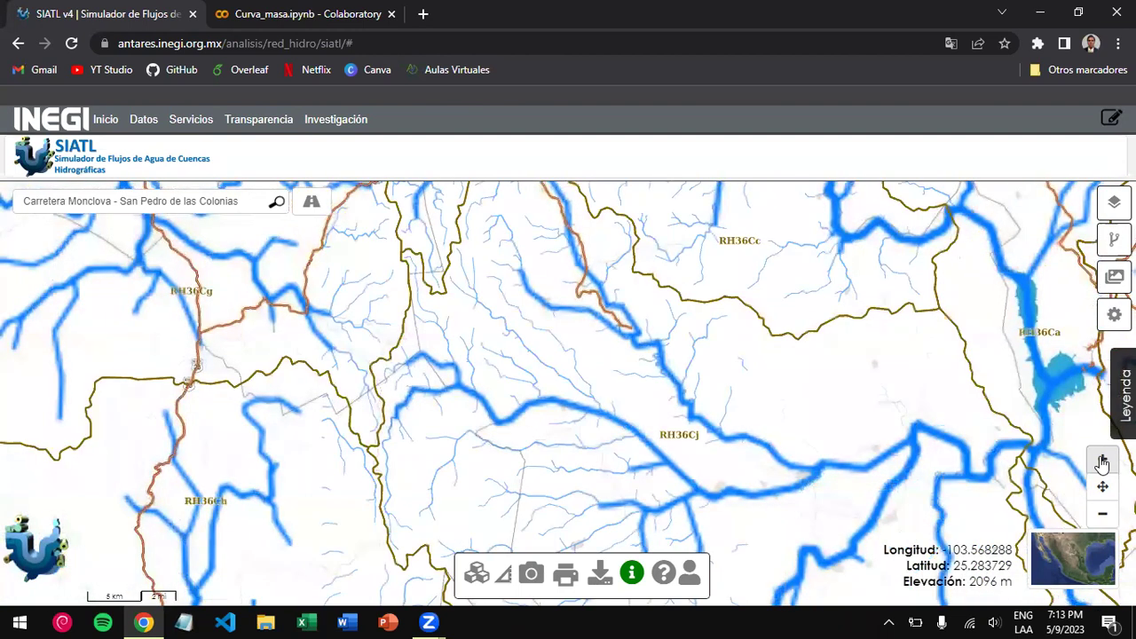
click(1101, 462)
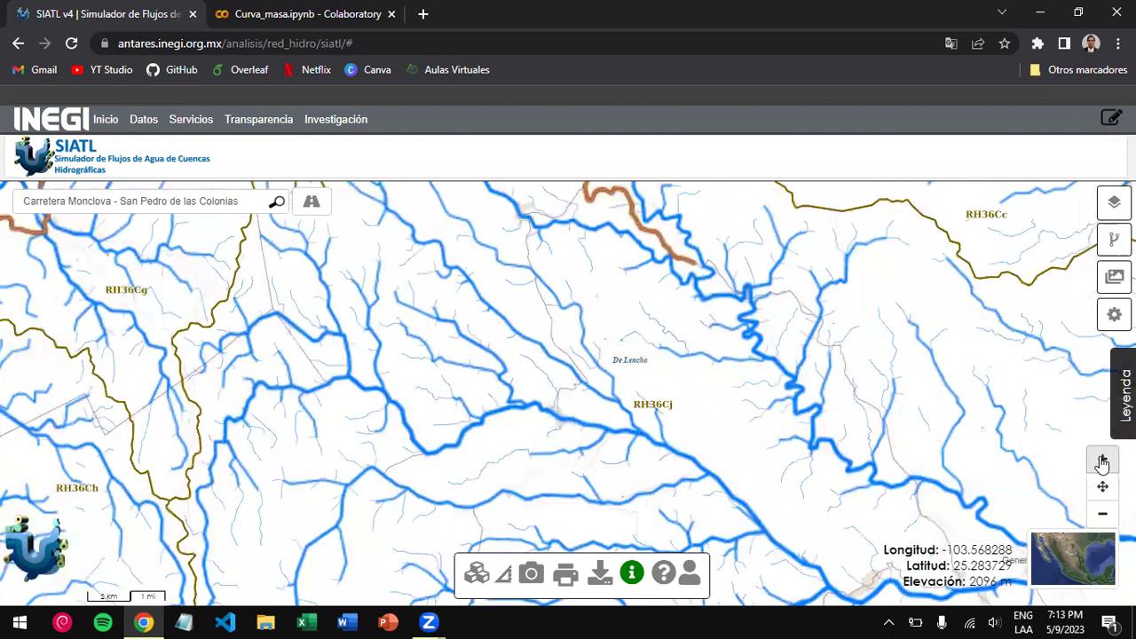
click(1102, 461)
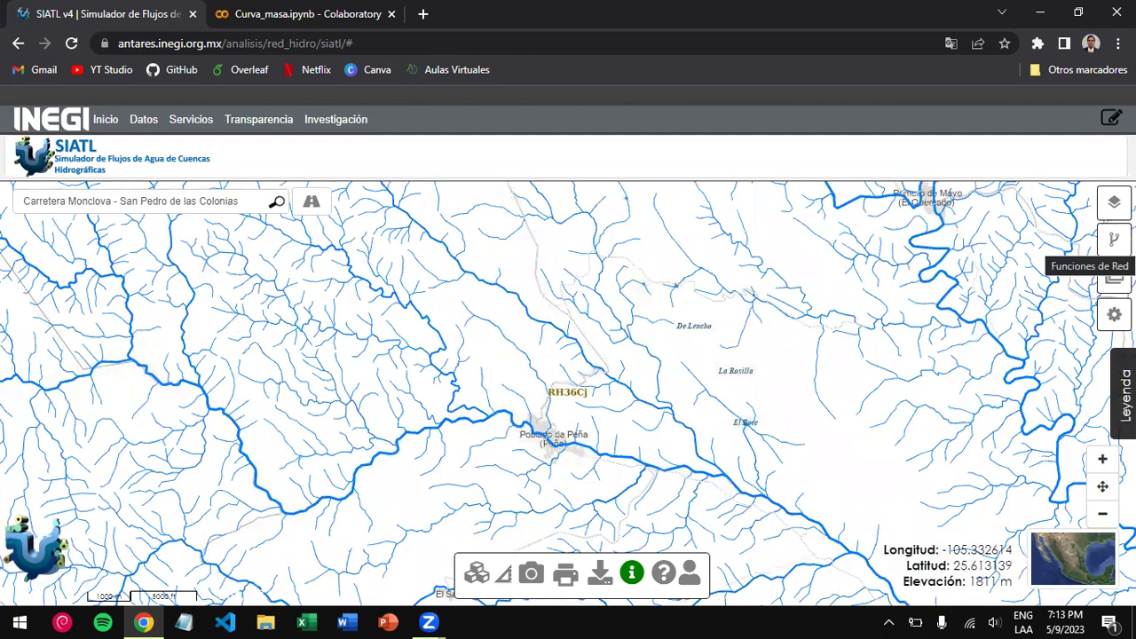
- Trace the upstream flow and drainage area from the river at Poblado de Peña with Funciones de Red, and inspect the traced network
click(1114, 239)
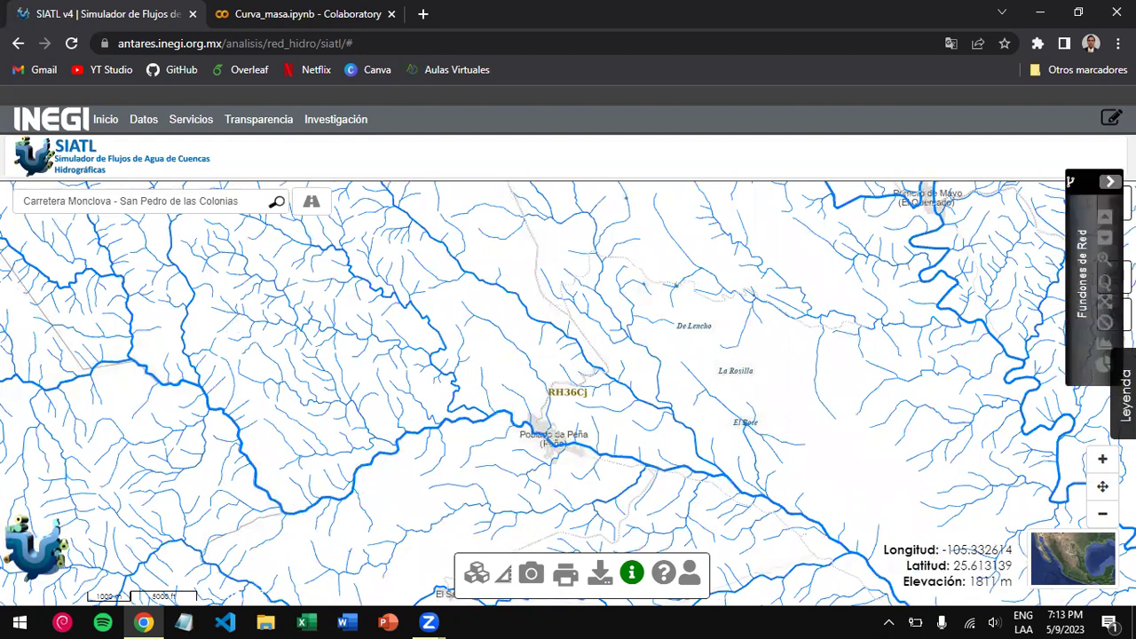
click(1105, 218)
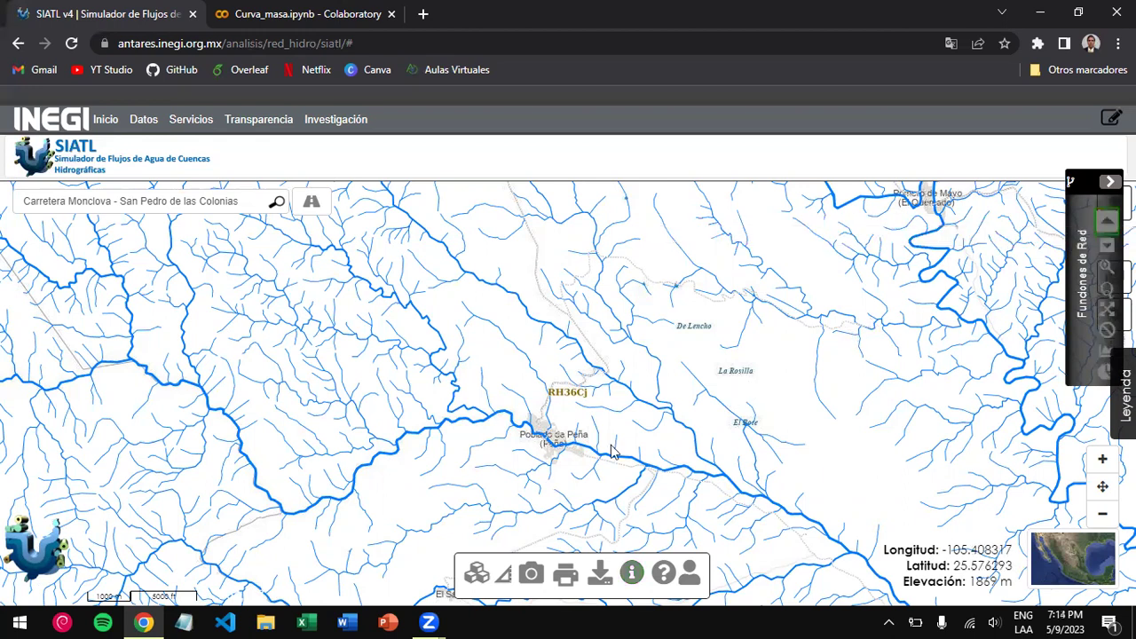
click(550, 442)
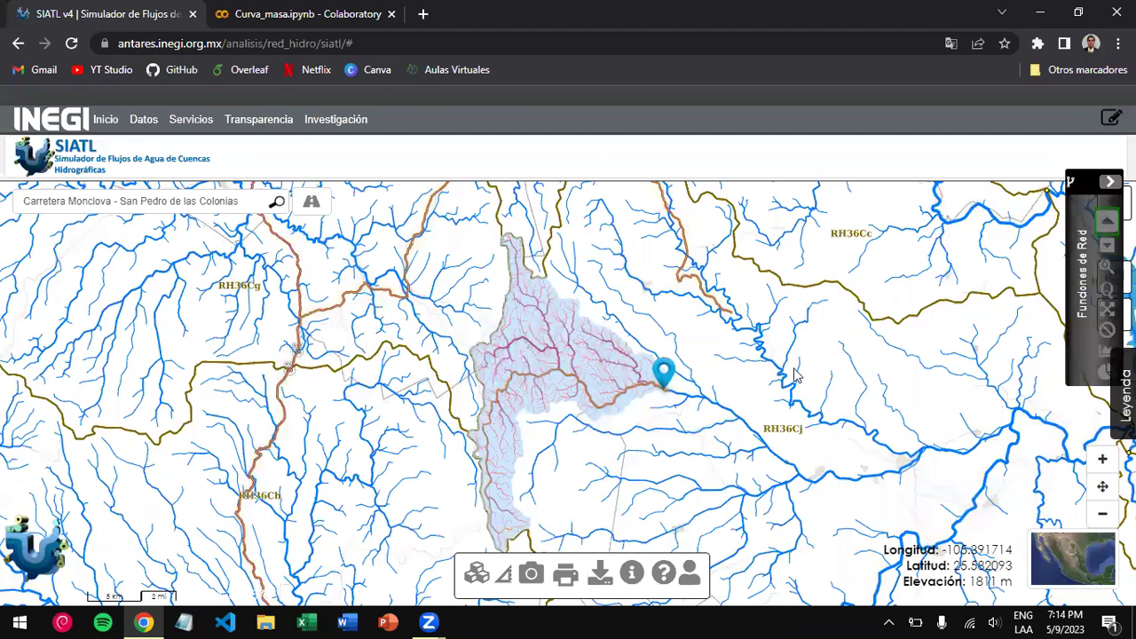
click(1103, 460)
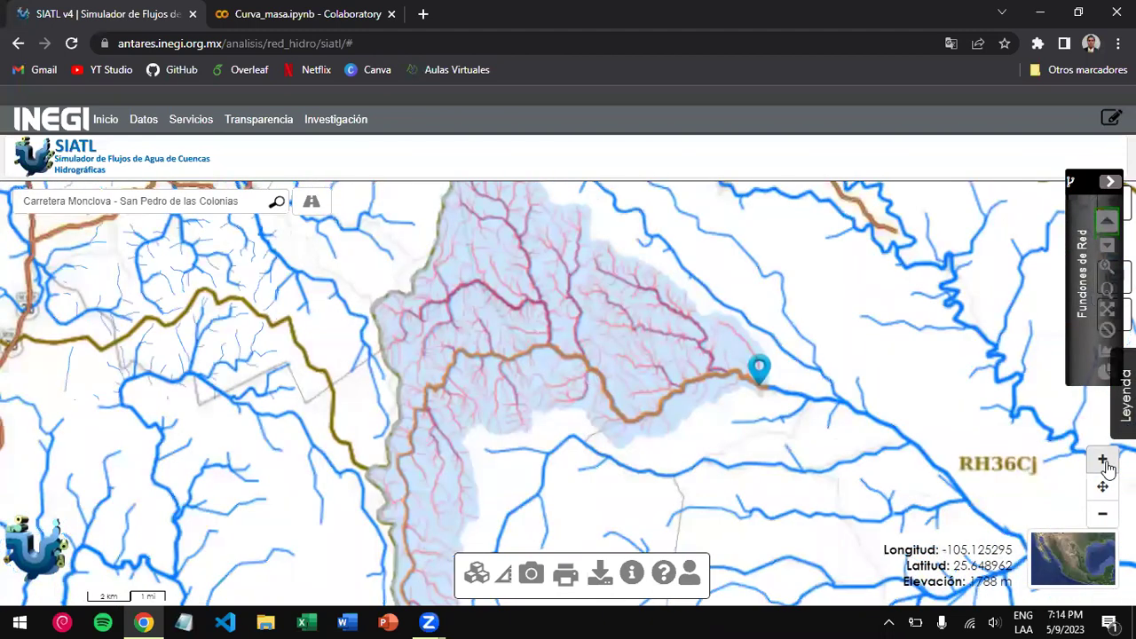
click(1103, 460)
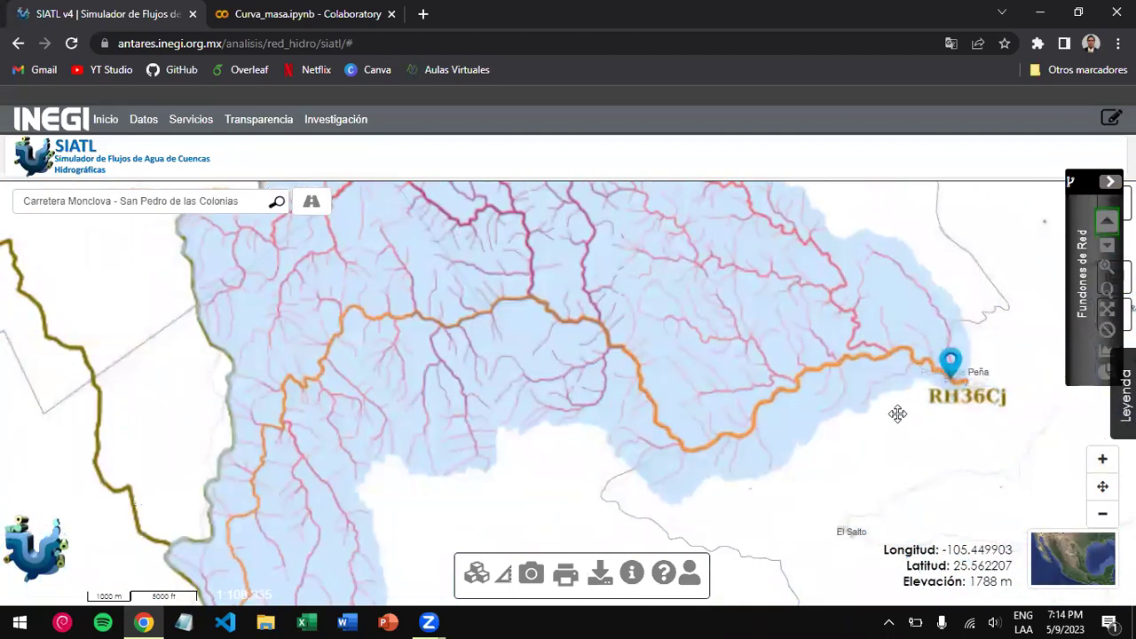
drag(879, 410, 816, 432)
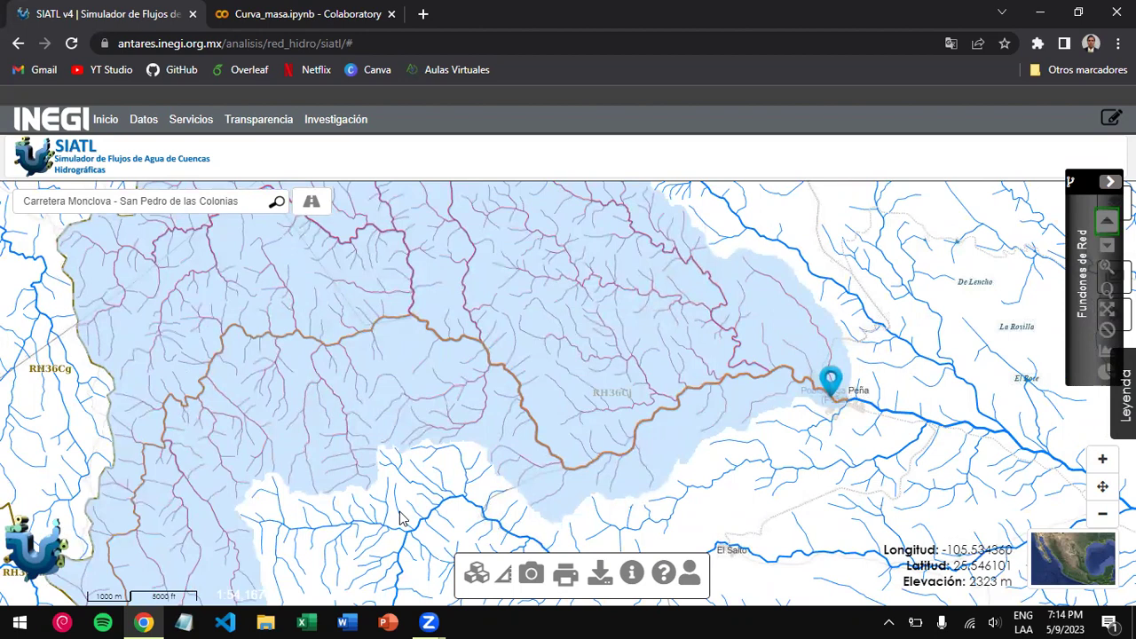
- Trace the downstream flow from the river at Poblado de Peña with Funciones de Red, and inspect the route as far as the RH36Ca reservoir
click(1105, 249)
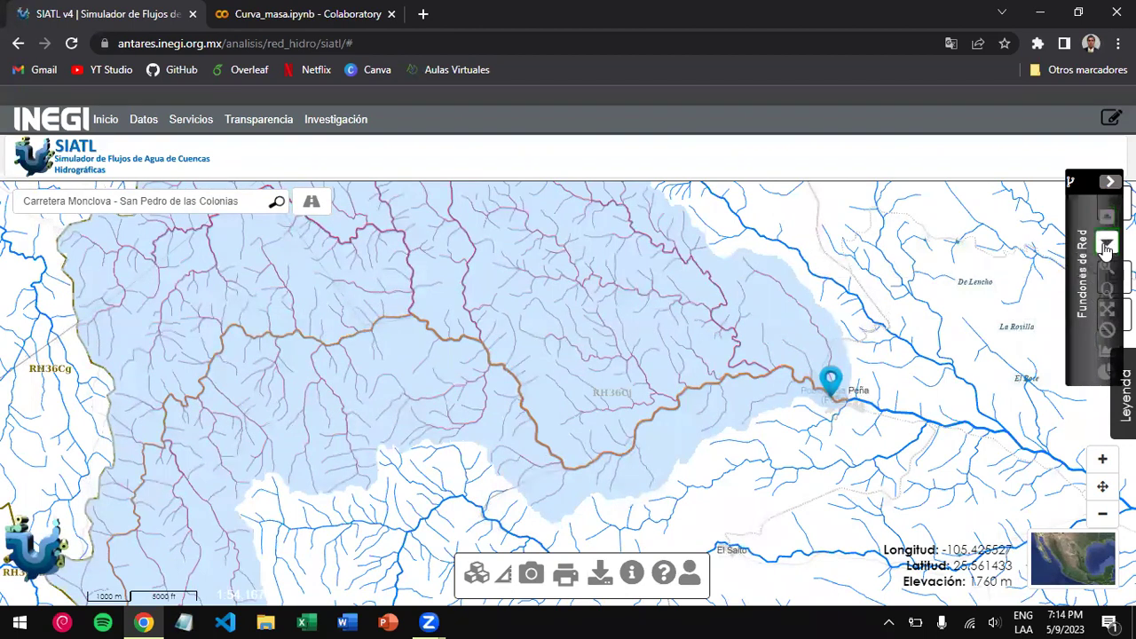
click(832, 400)
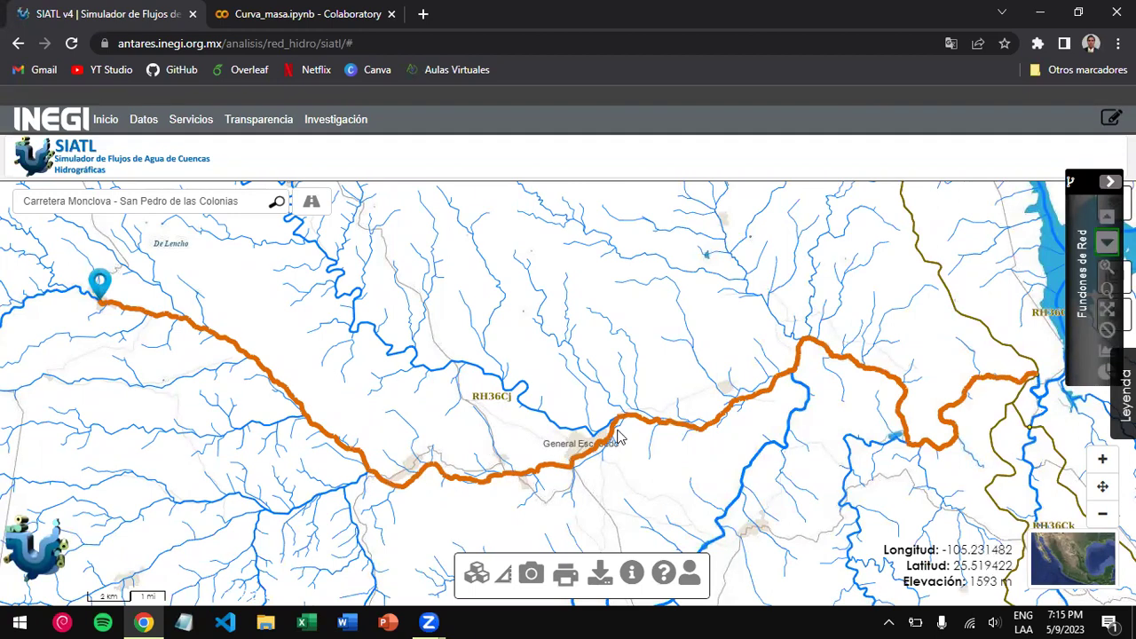
drag(835, 408, 547, 472)
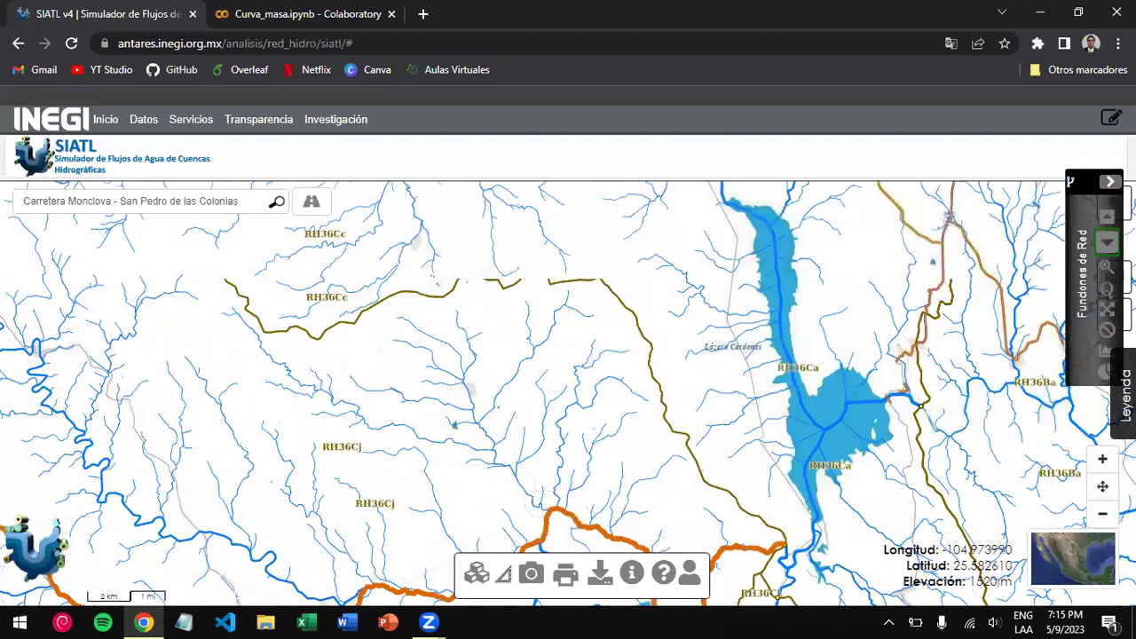
click(1103, 518)
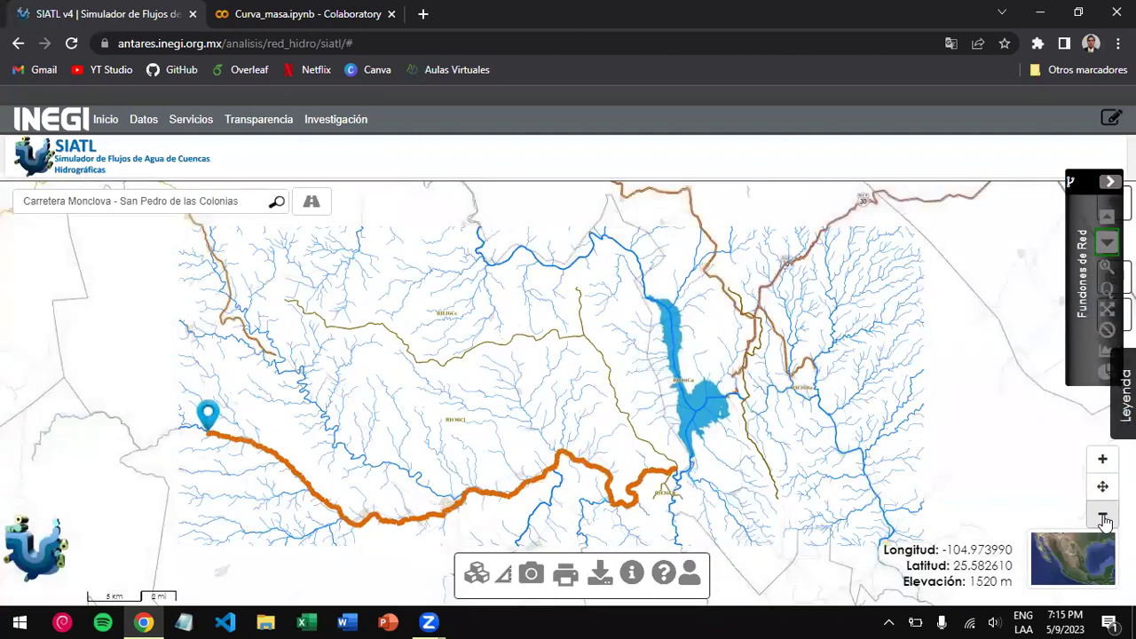
click(1103, 518)
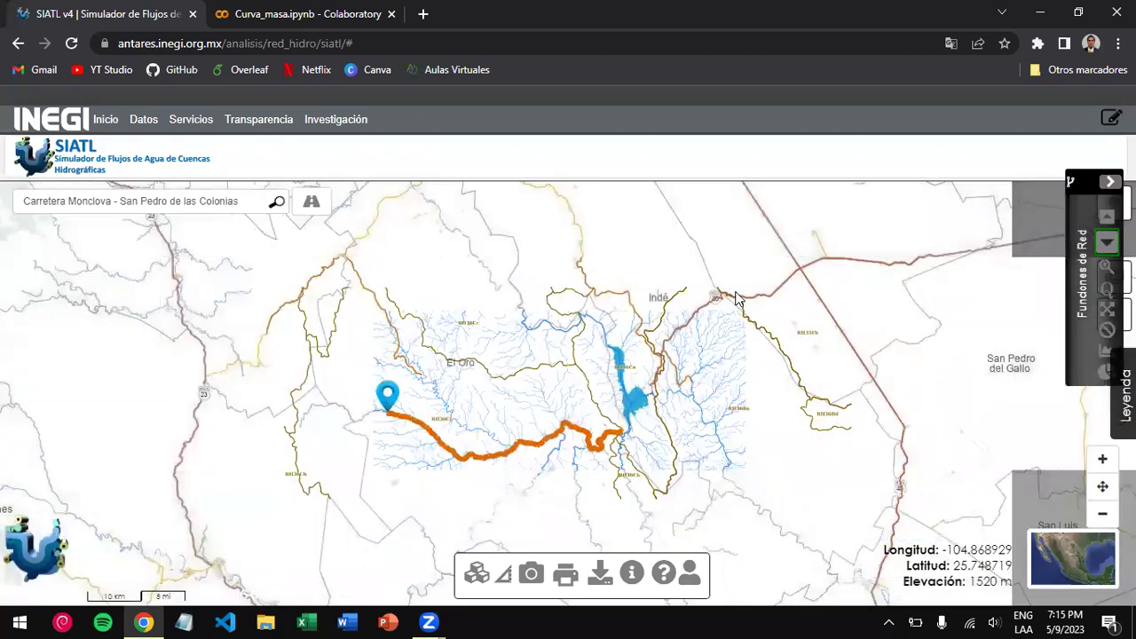
drag(624, 410, 754, 393)
click(1104, 465)
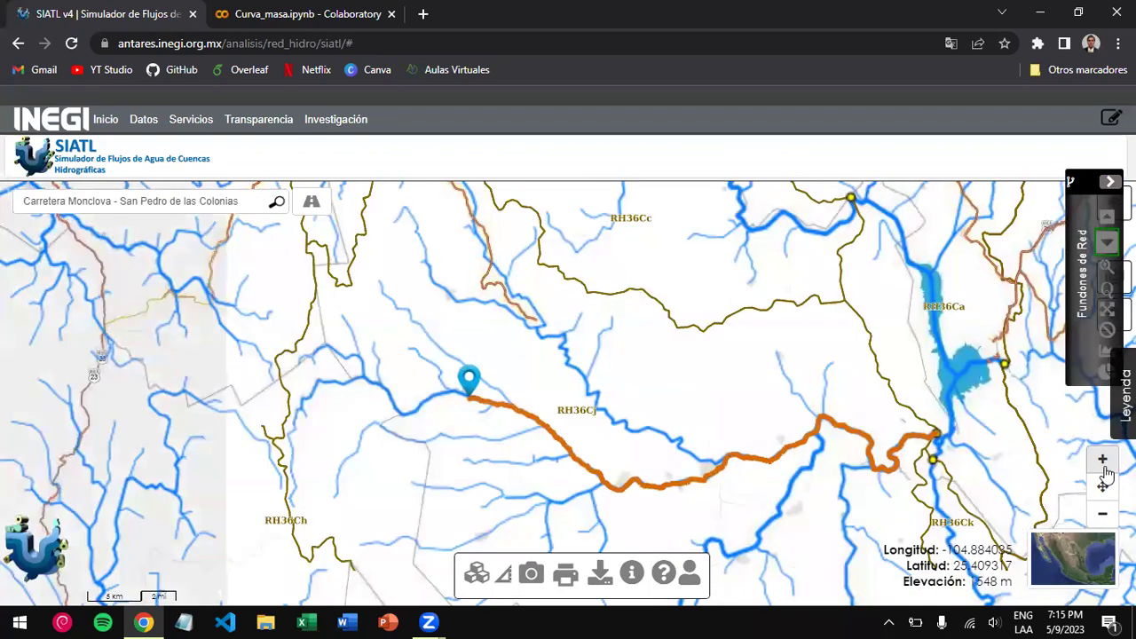
click(1103, 462)
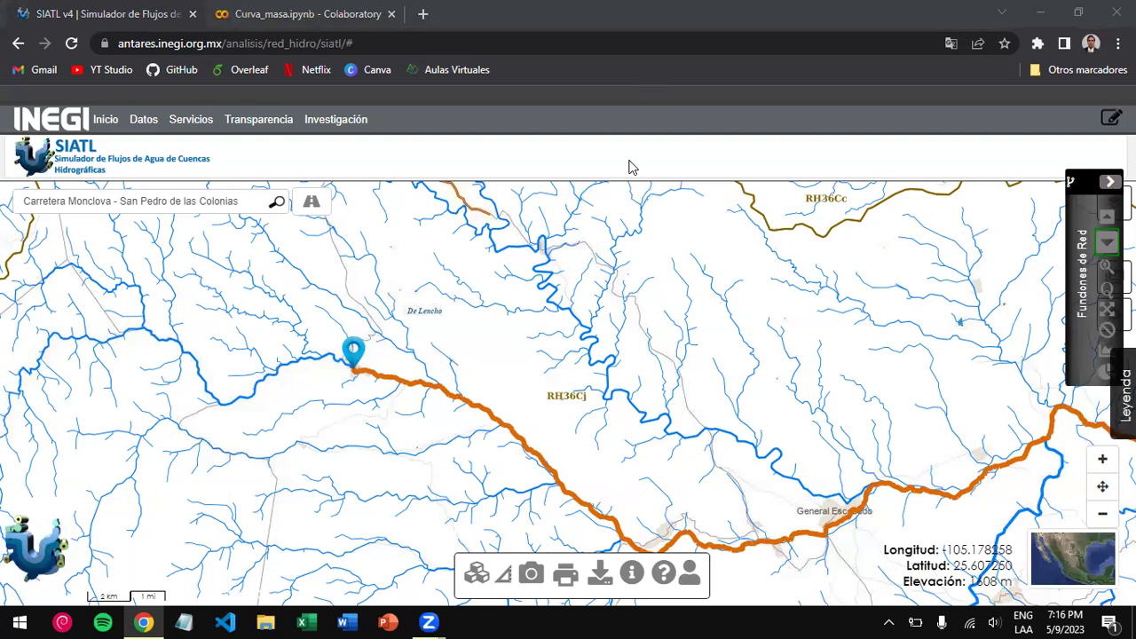
- Try to create a Perfil de elevación along a line about 25 km long starting at the Poblado de Peña marker
click(1103, 354)
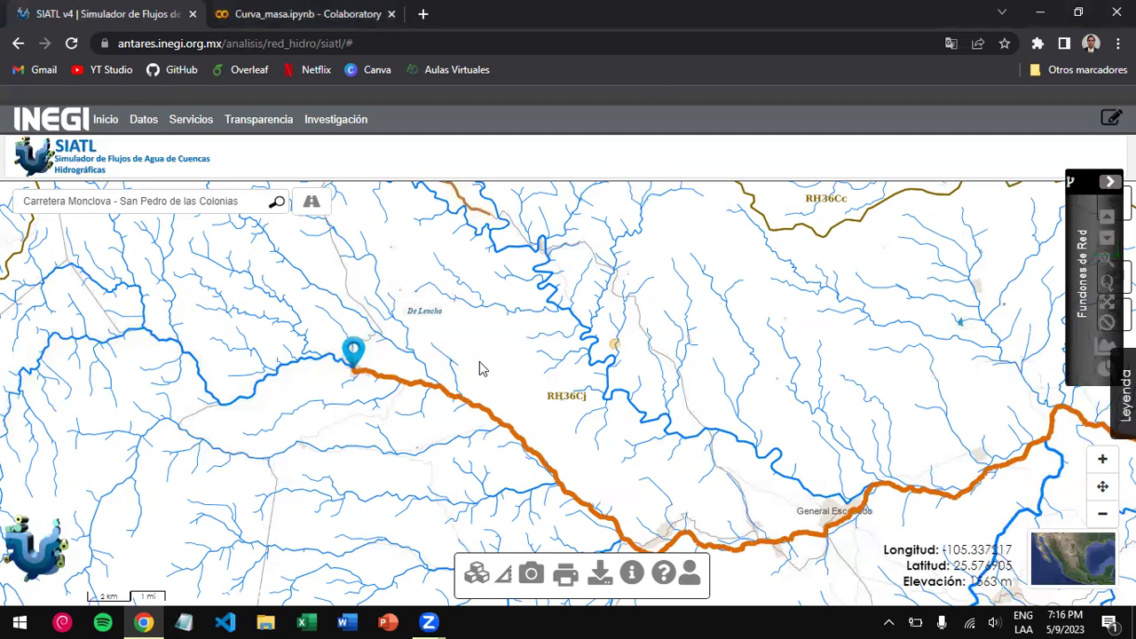
click(356, 373)
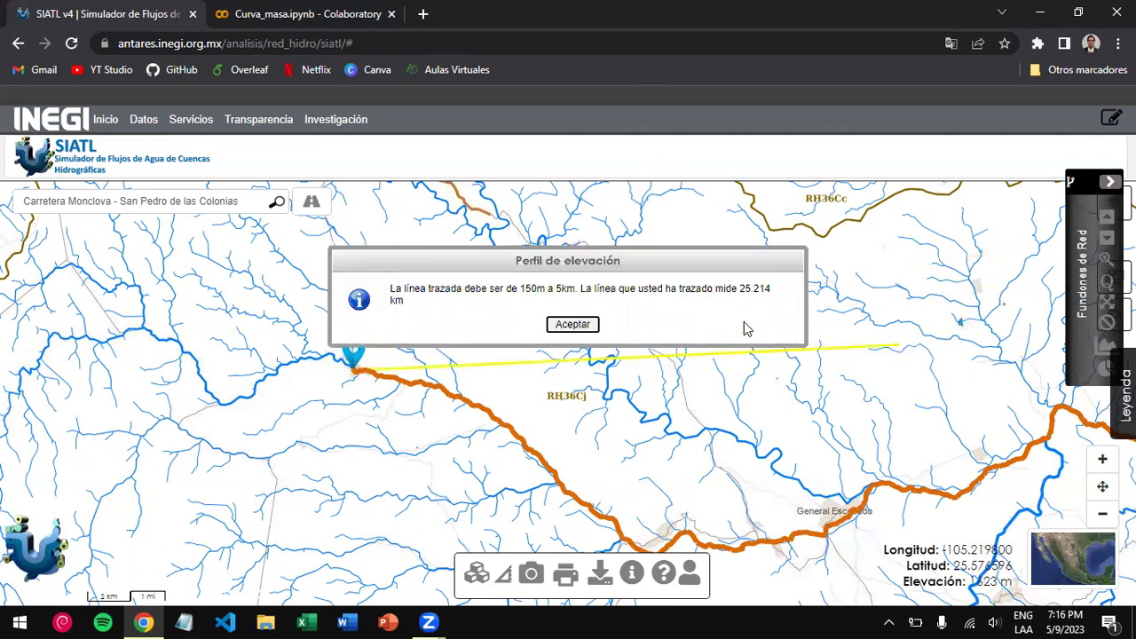
click(572, 325)
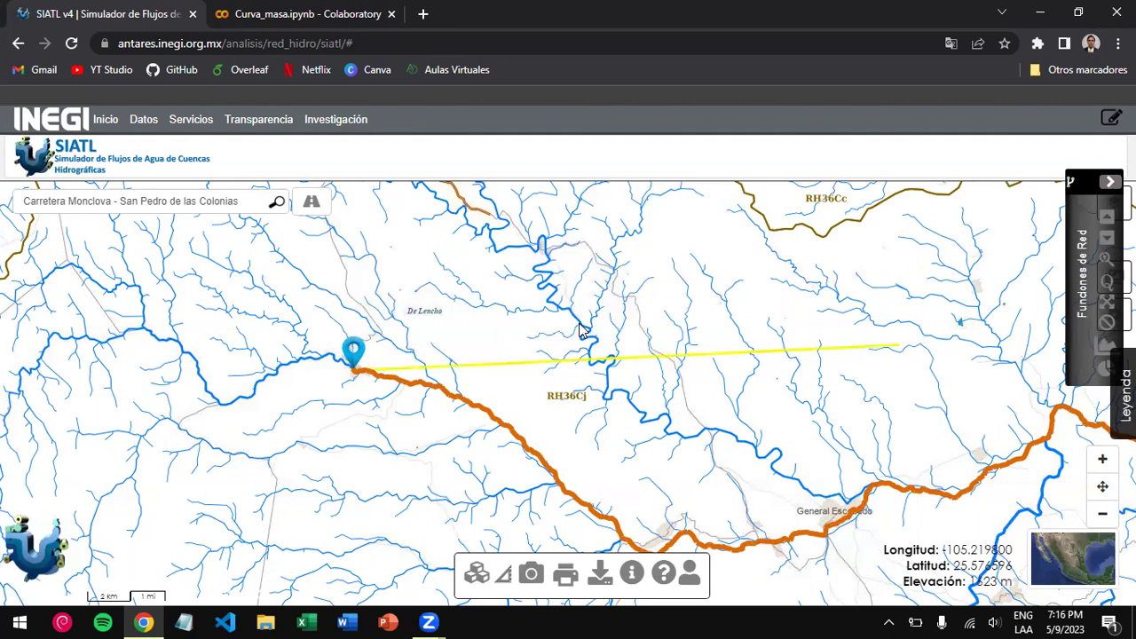
- Retrace the upstream drainage area from the Poblado de Peña marker and display its Índices del cauce principal beside the traced basin
click(1107, 217)
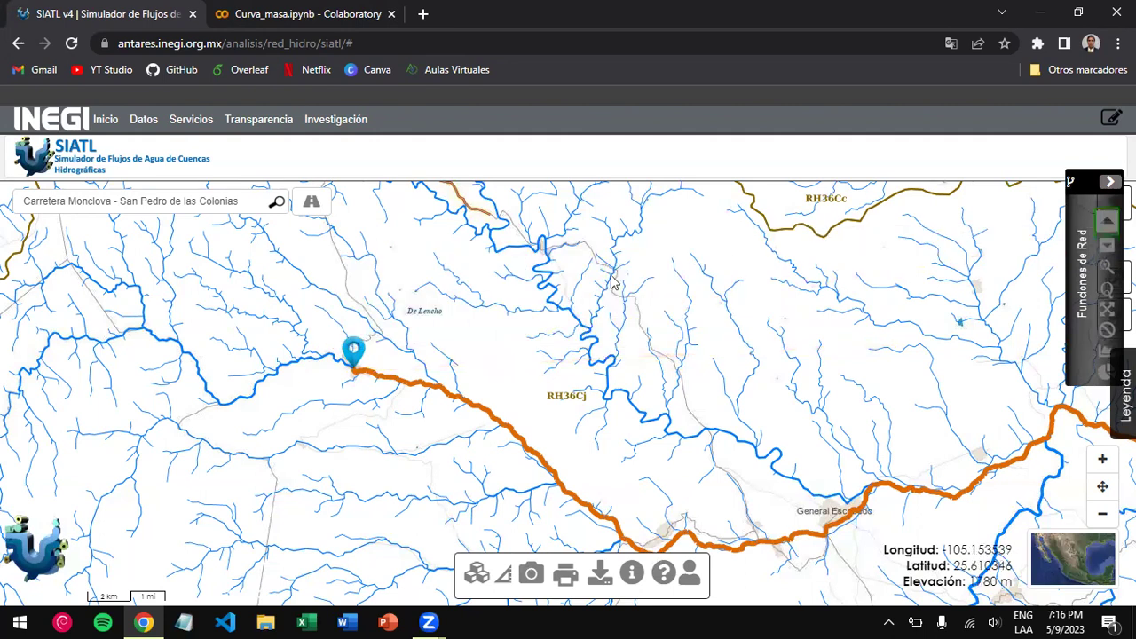
click(353, 374)
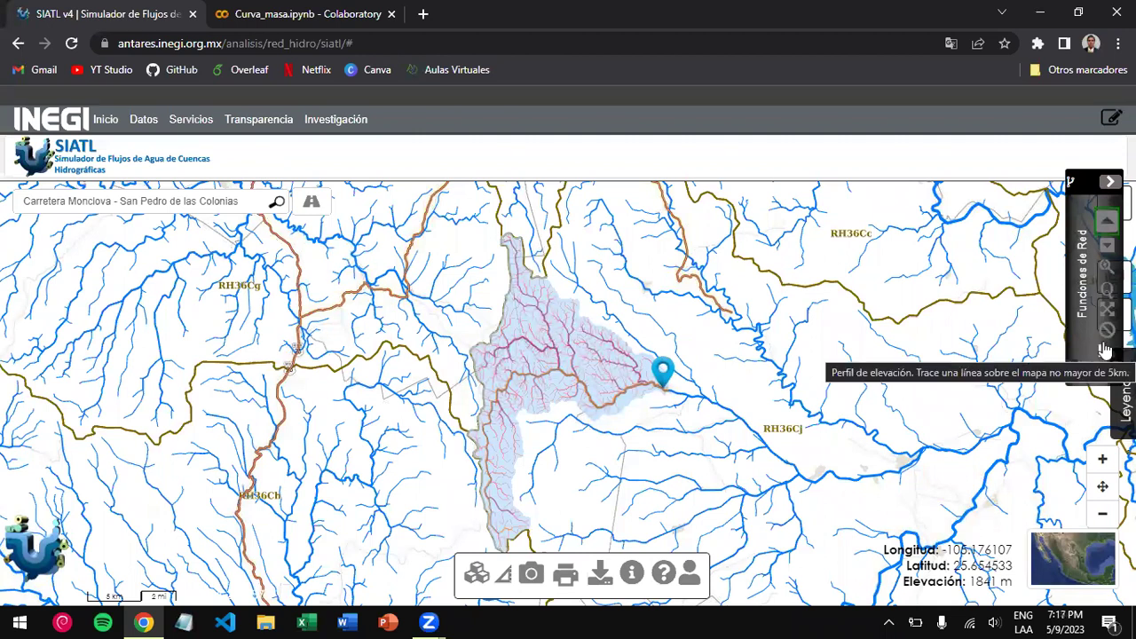
click(1107, 290)
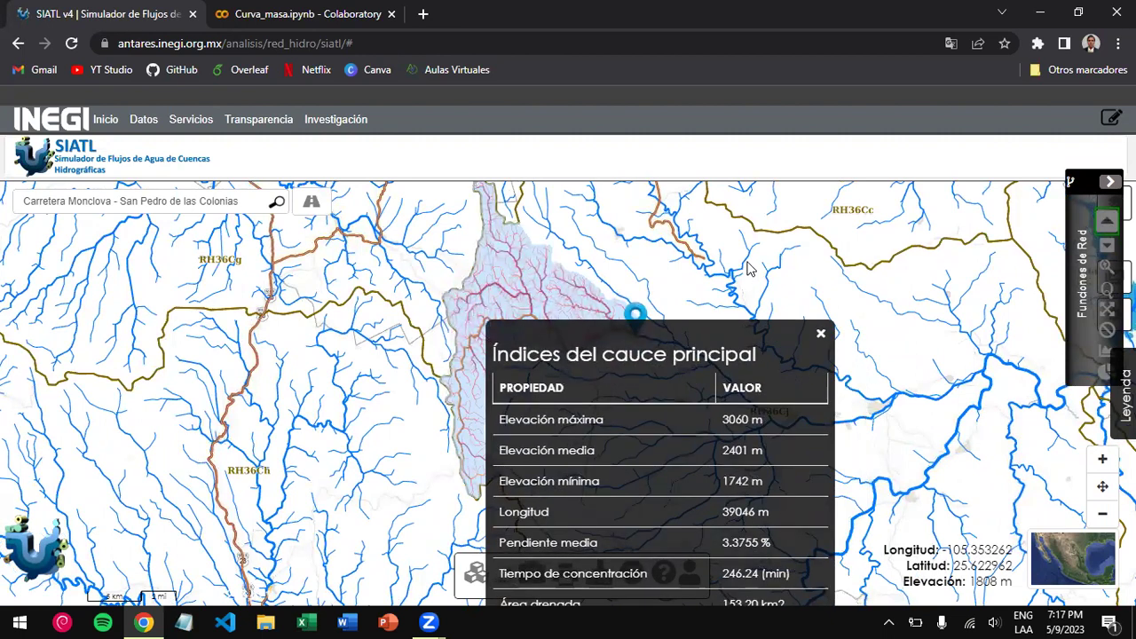
drag(731, 355, 720, 255)
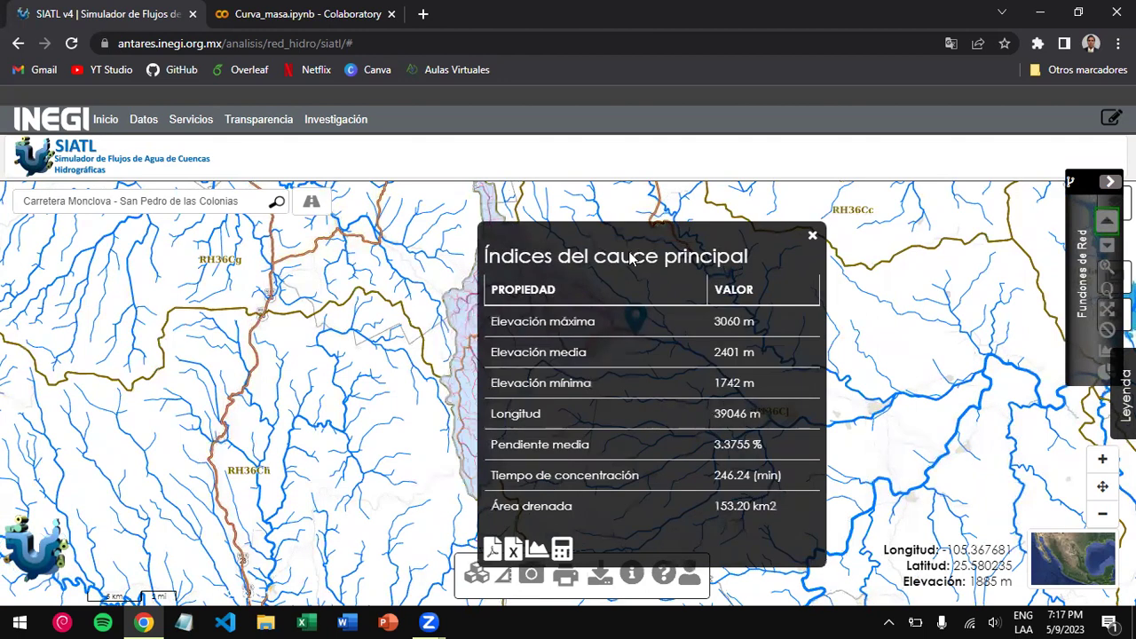
mouse_move(585, 236)
mouse_down()
mouse_move(766, 221)
mouse_move(789, 199)
mouse_up()
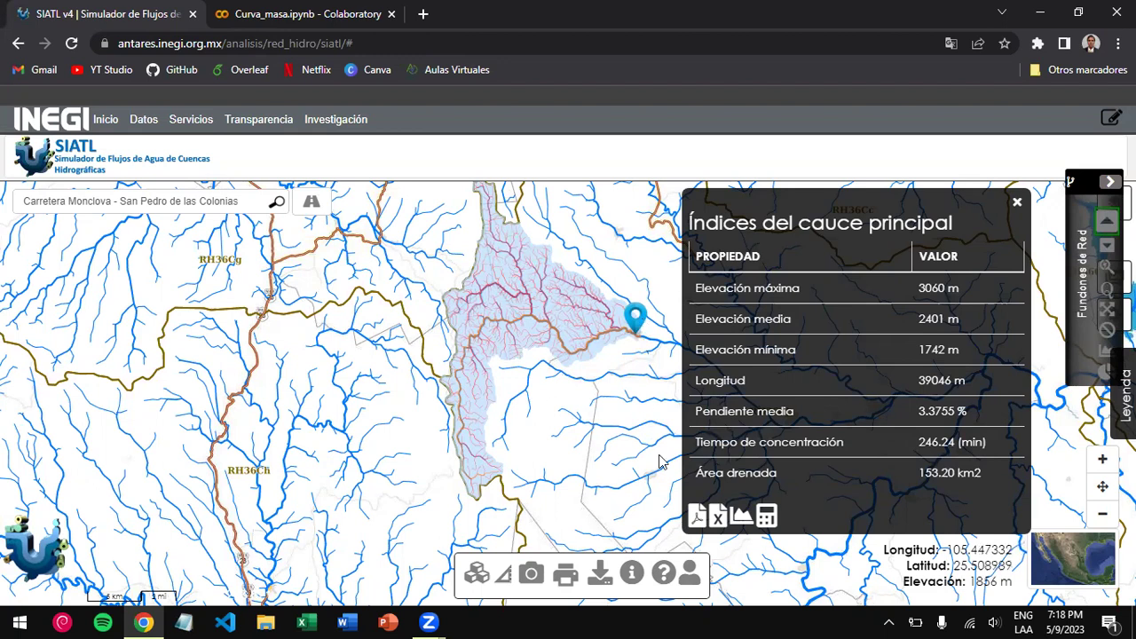
- Review the Perfil de Elevaciones del Cauce Principal chart for the traced main channel, and close it
click(739, 517)
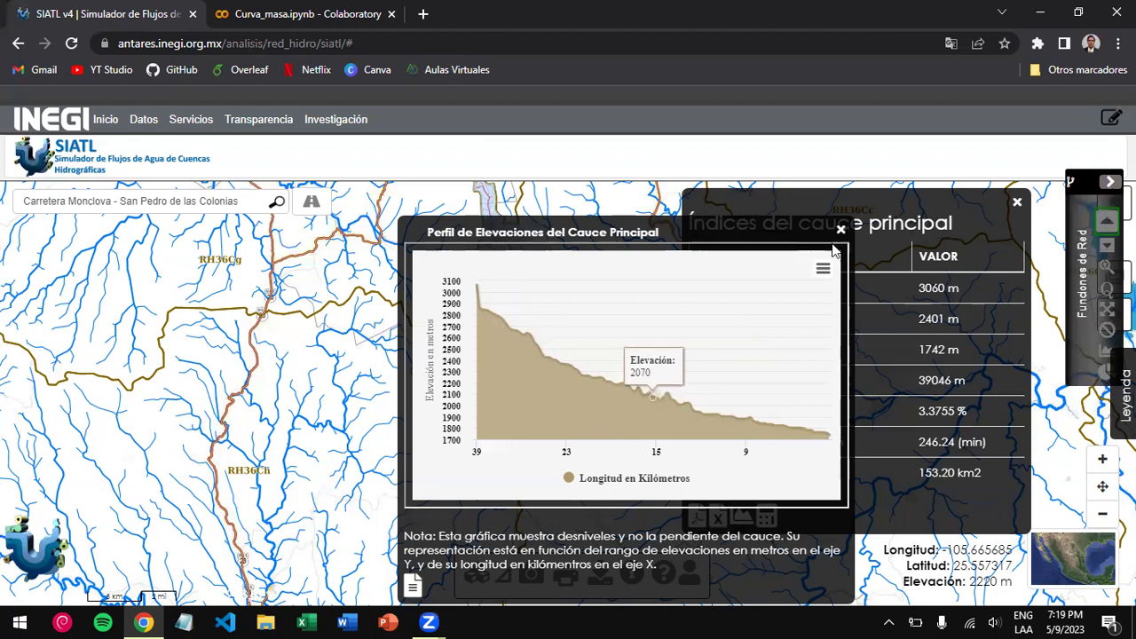
click(822, 271)
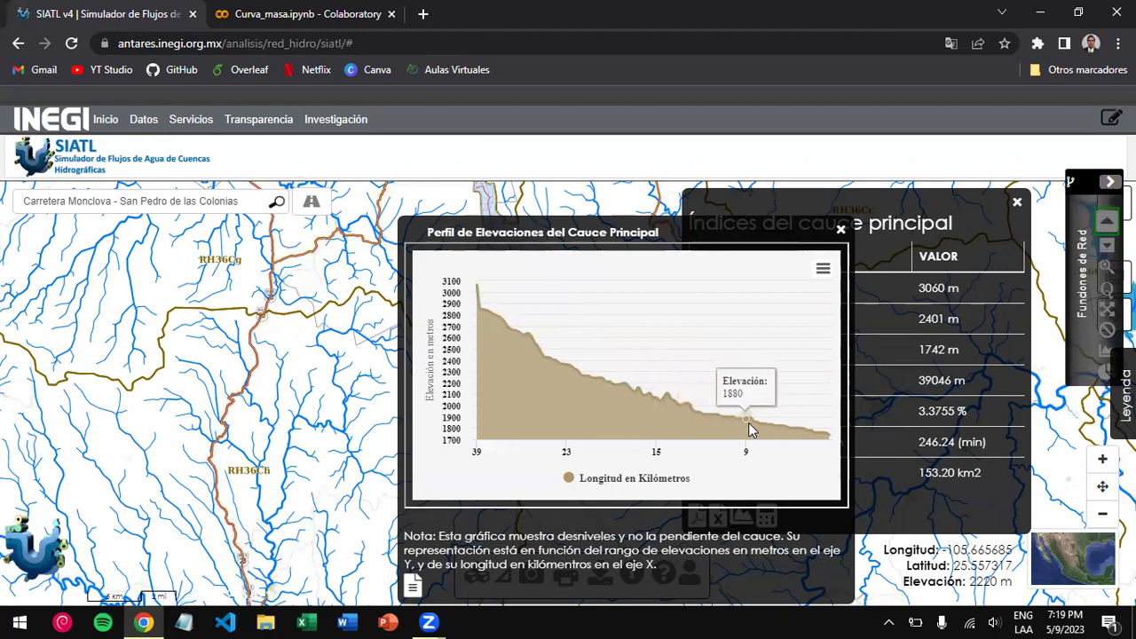
click(842, 229)
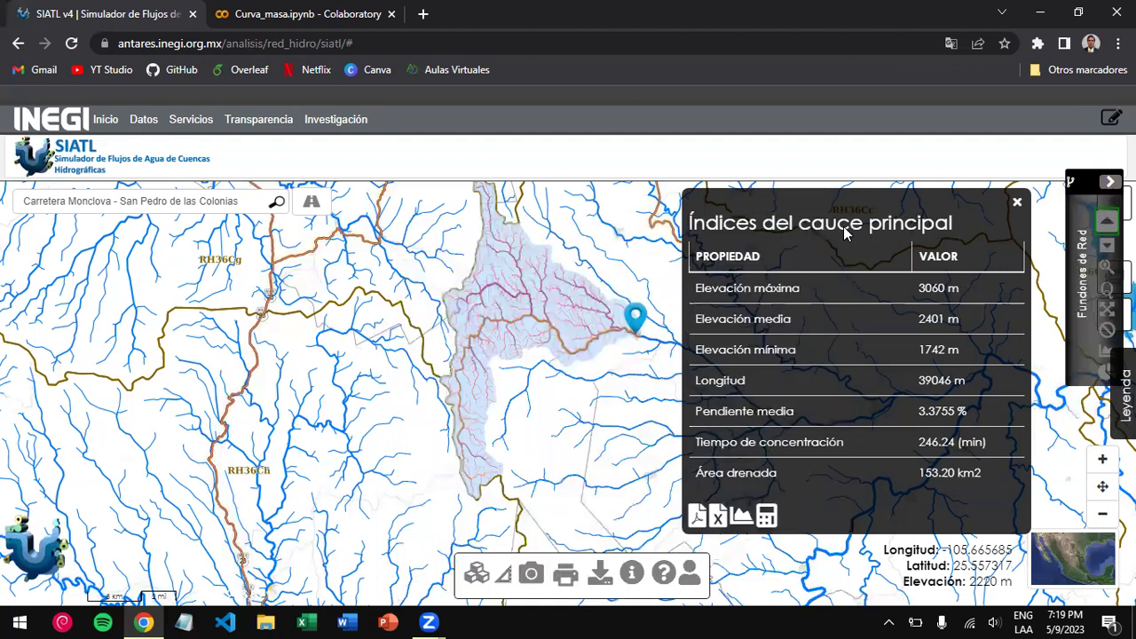
- Open the peak flow (caudal pico) calculation for the traced main channel and read its terms of use
click(764, 517)
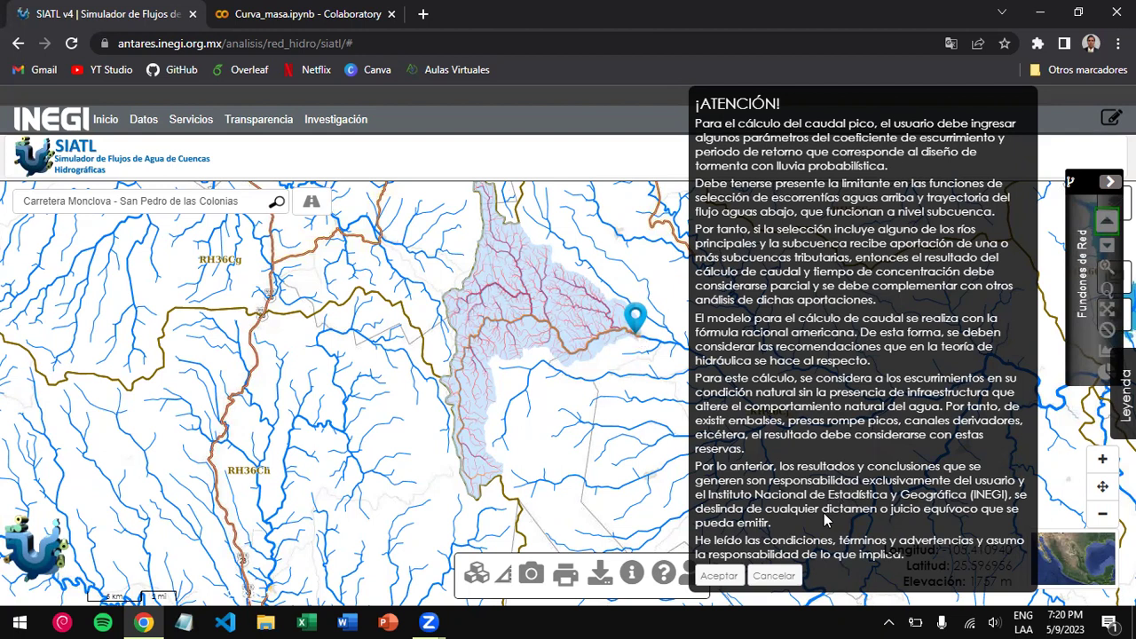
- Accept the peak-flow calculation terms and move the Calcular Caudal Pico dialog clear of the highlighted watershed
click(715, 576)
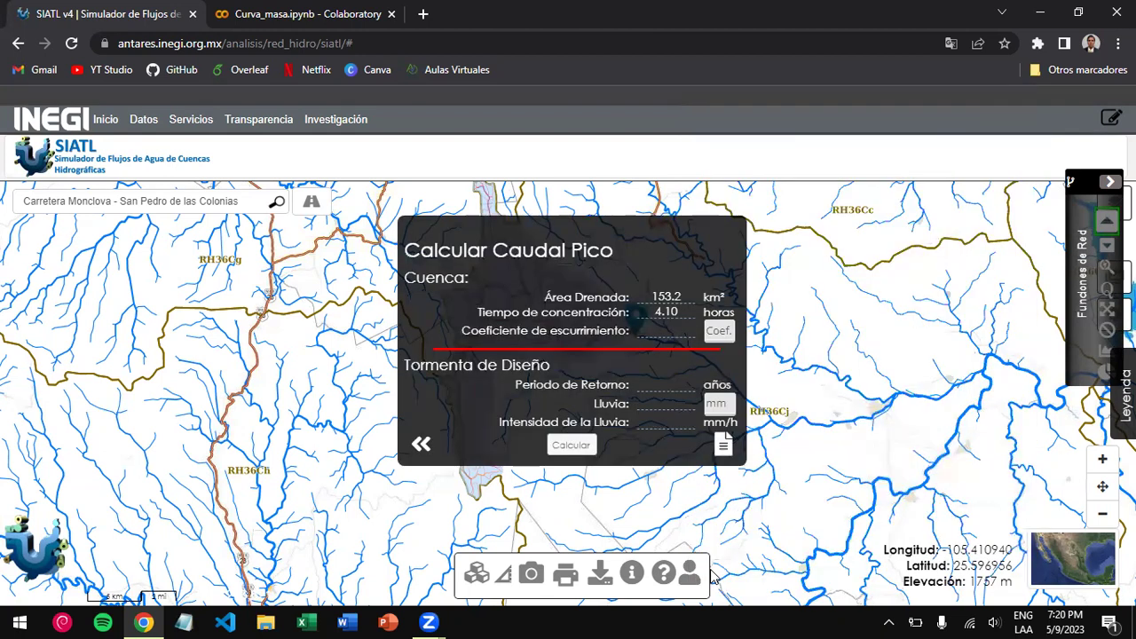
mouse_move(543, 242)
mouse_down()
mouse_move(674, 241)
mouse_move(799, 268)
mouse_move(801, 258)
mouse_up()
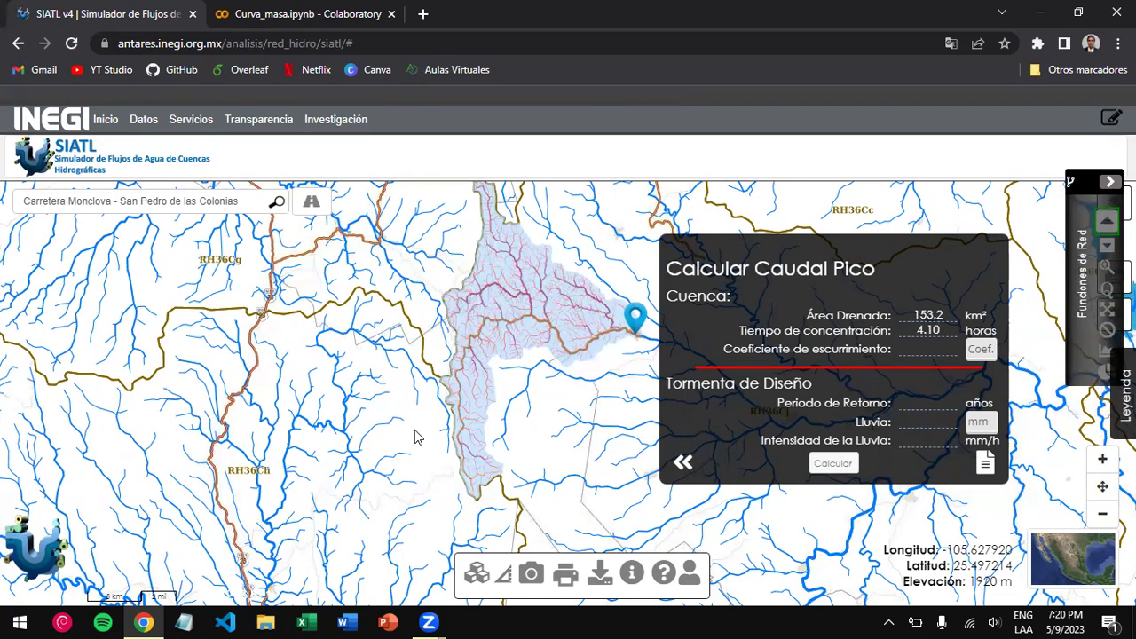
click(981, 351)
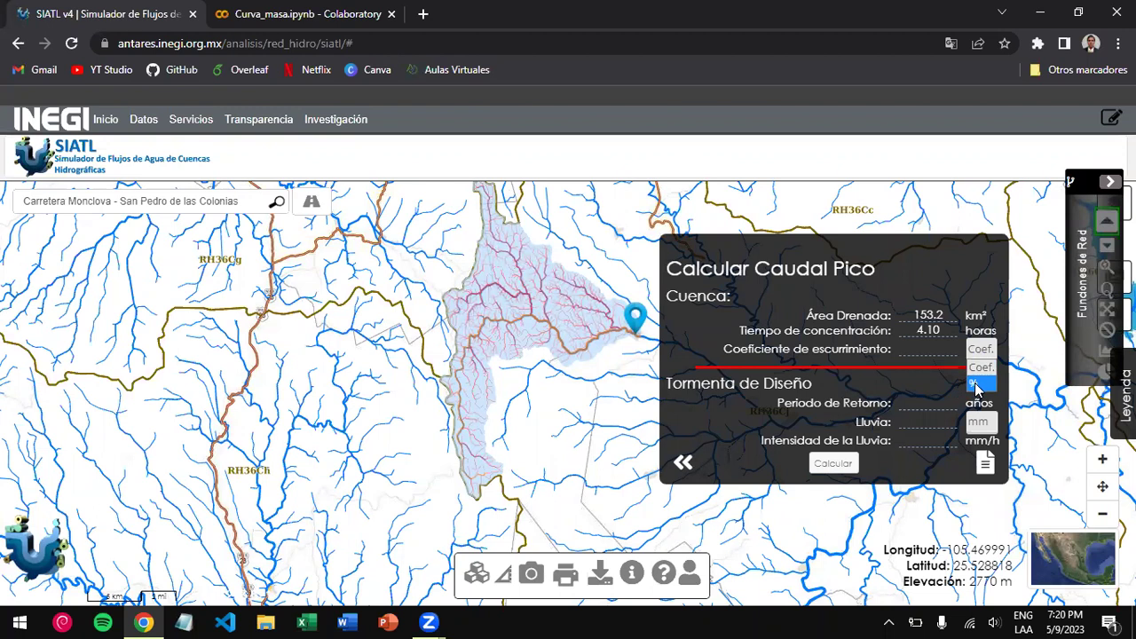
click(803, 342)
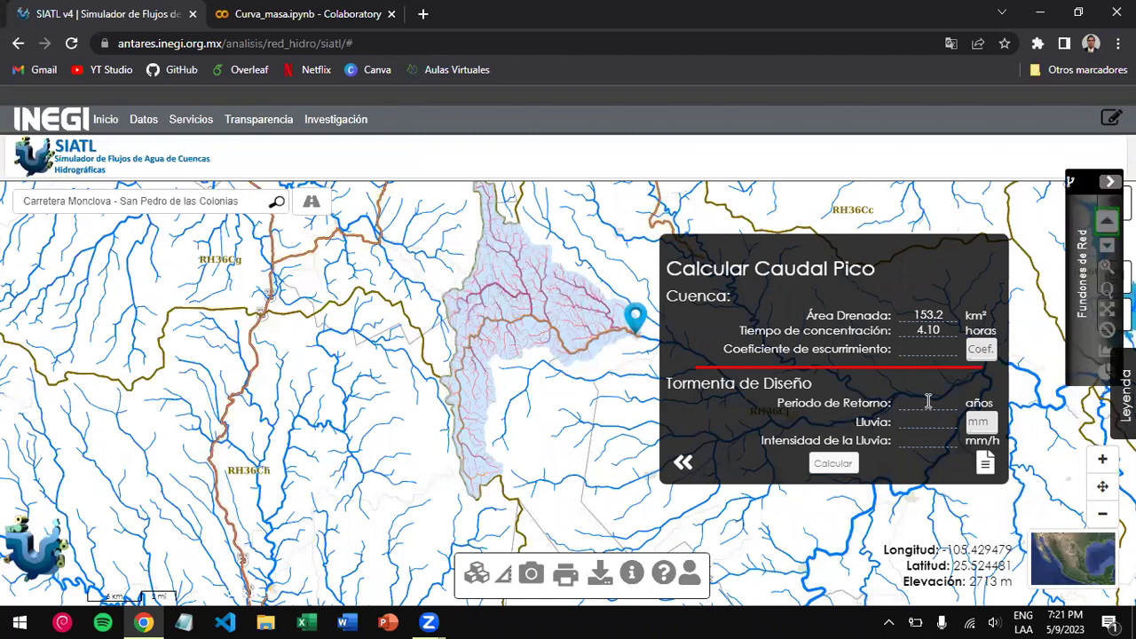
- Calculate the peak flow with a runoff coefficient of 0.2, a 100-year return period and 150 mm of rainfall
click(927, 402)
click(929, 421)
click(902, 352)
text(0.2)
click(918, 400)
text(100)
click(938, 422)
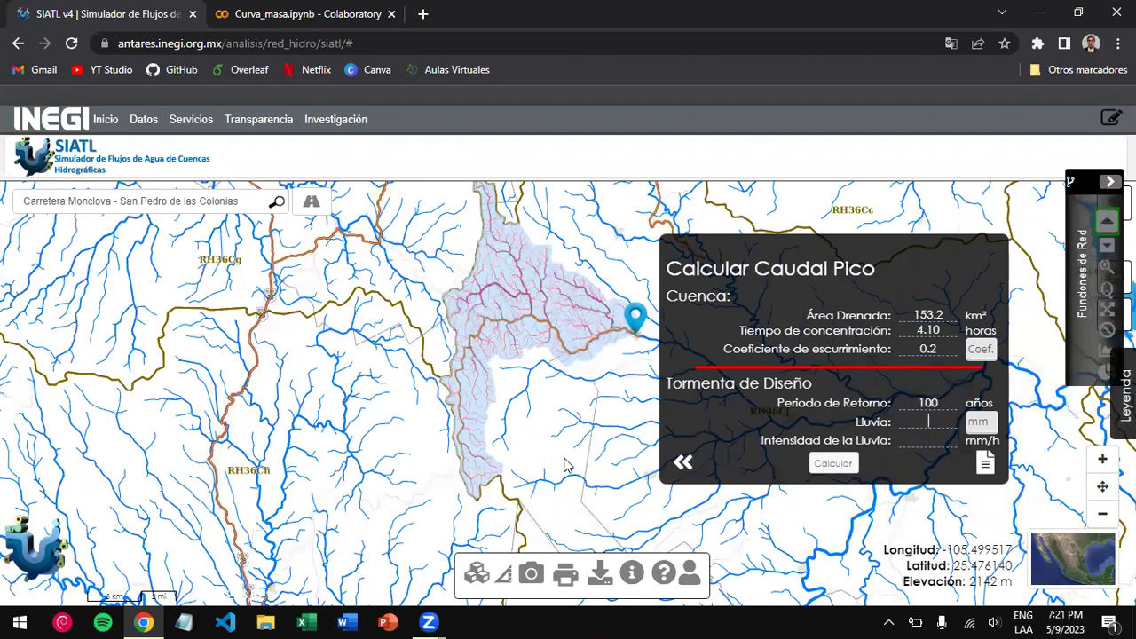
text(150)
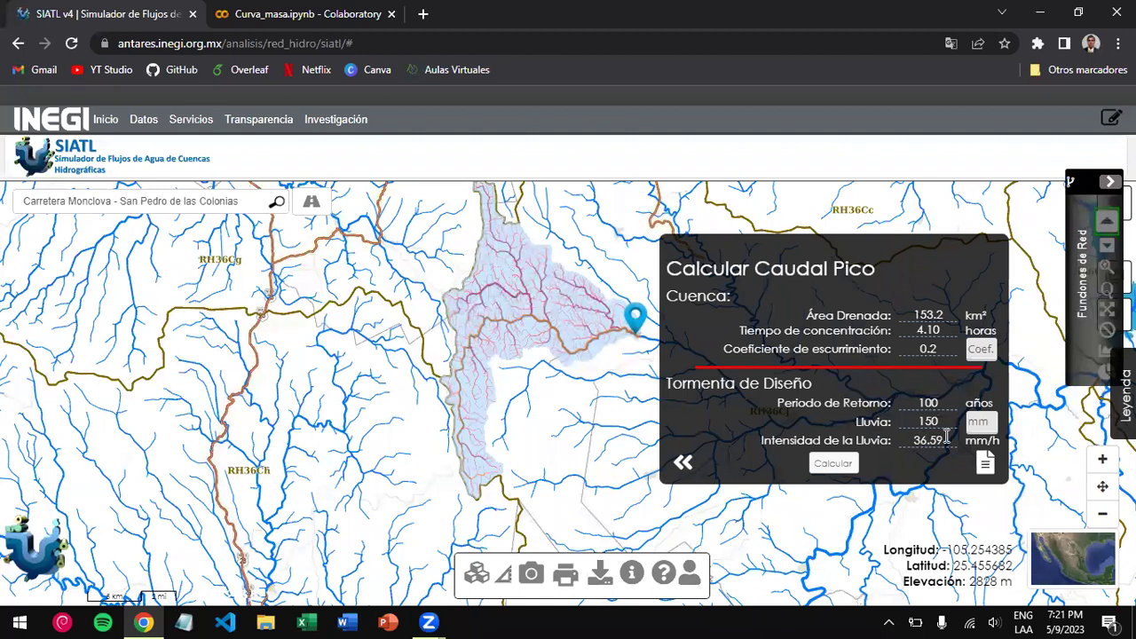
click(832, 465)
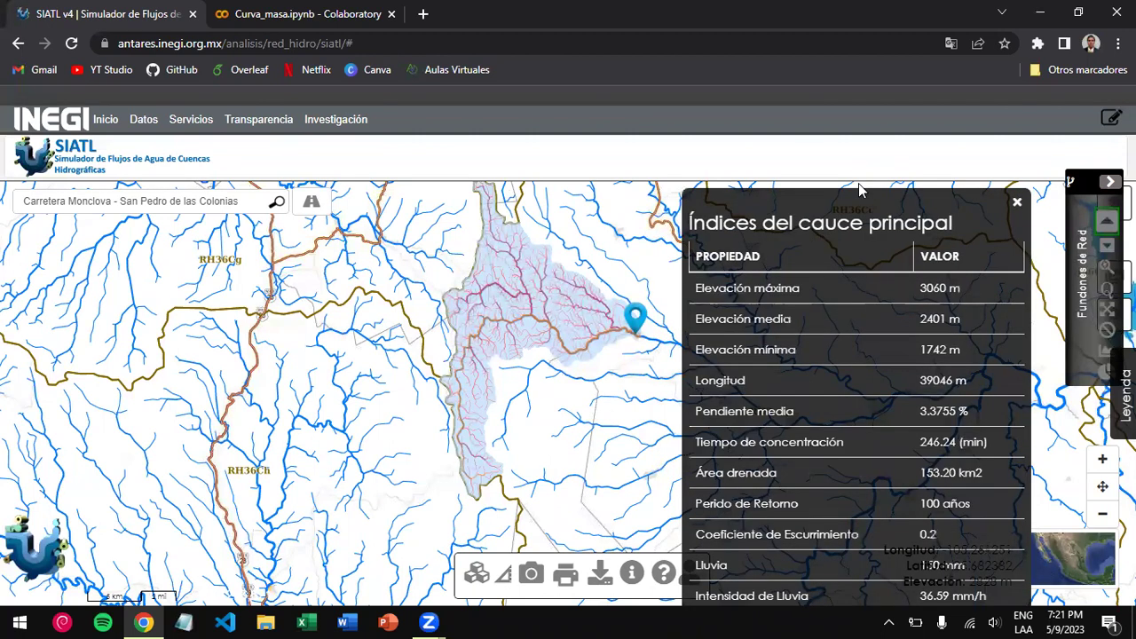
drag(856, 177, 734, 123)
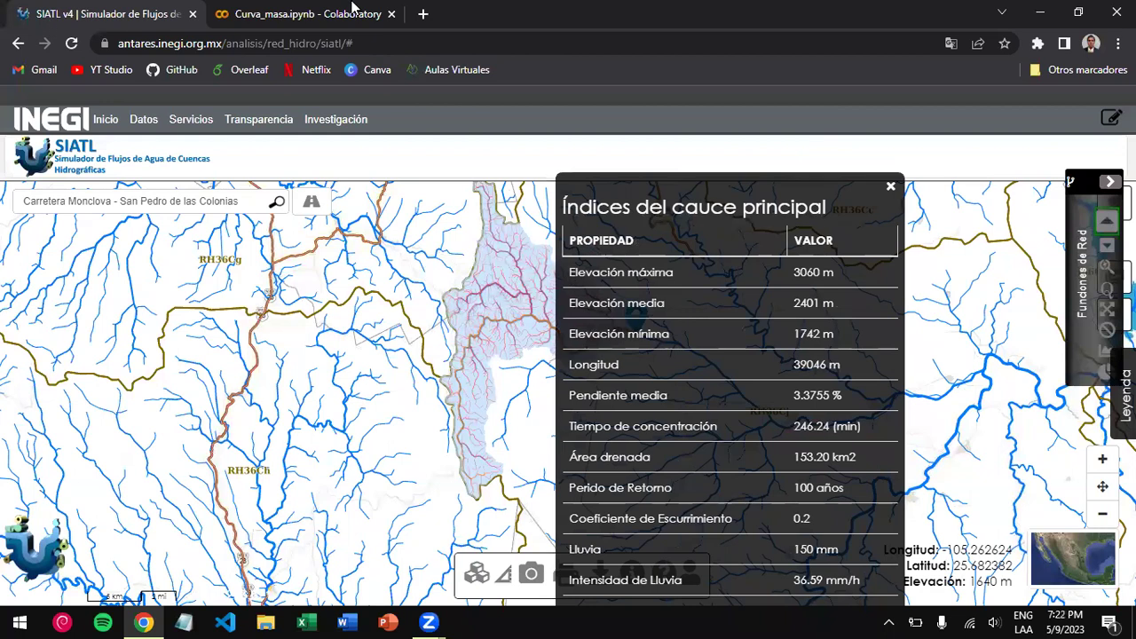
drag(775, 183, 700, 104)
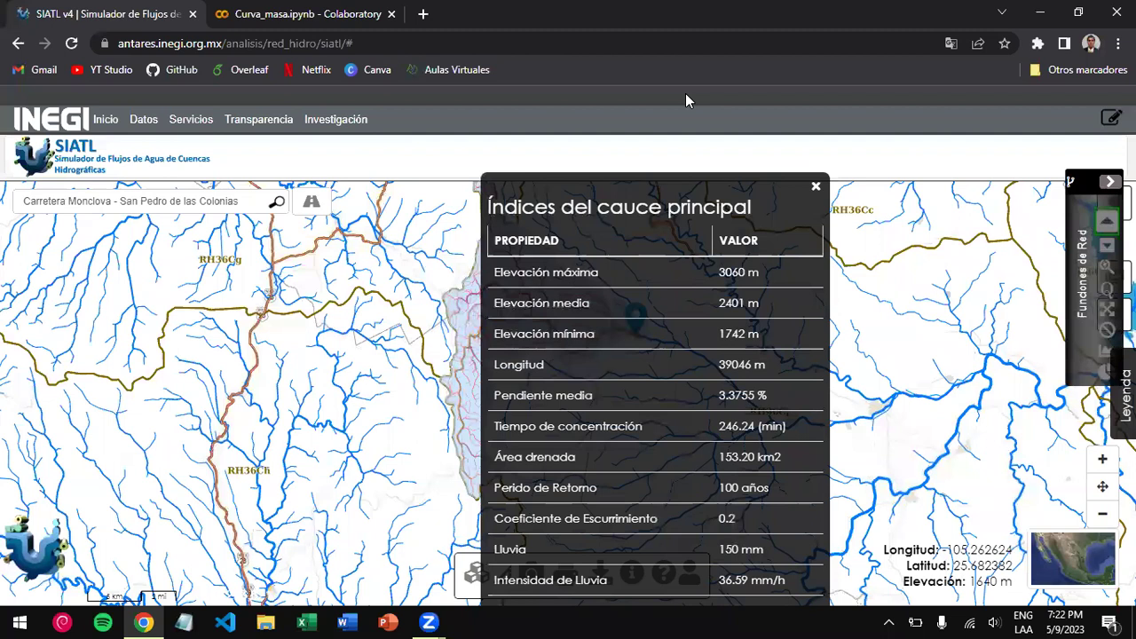
click(1086, 11)
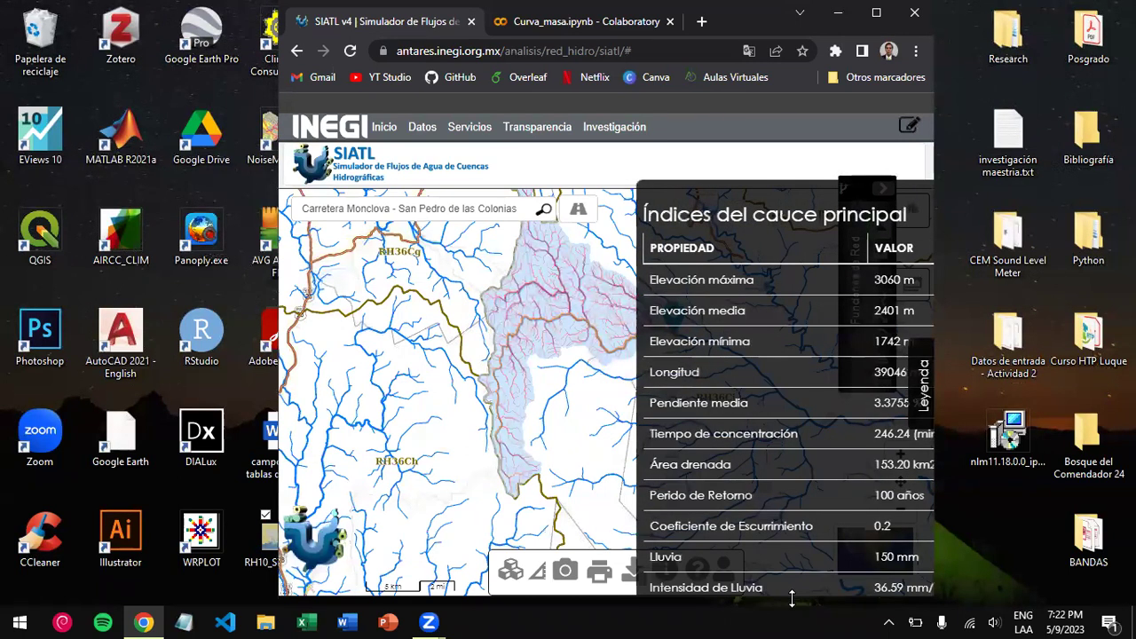
drag(792, 599, 792, 606)
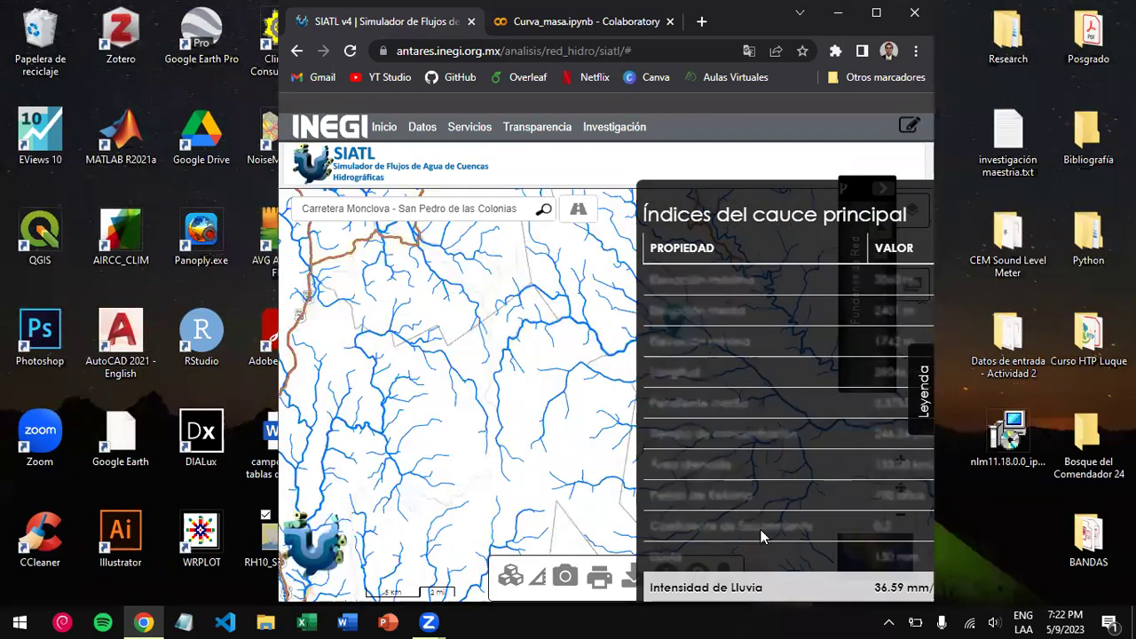
double_click(930, 28)
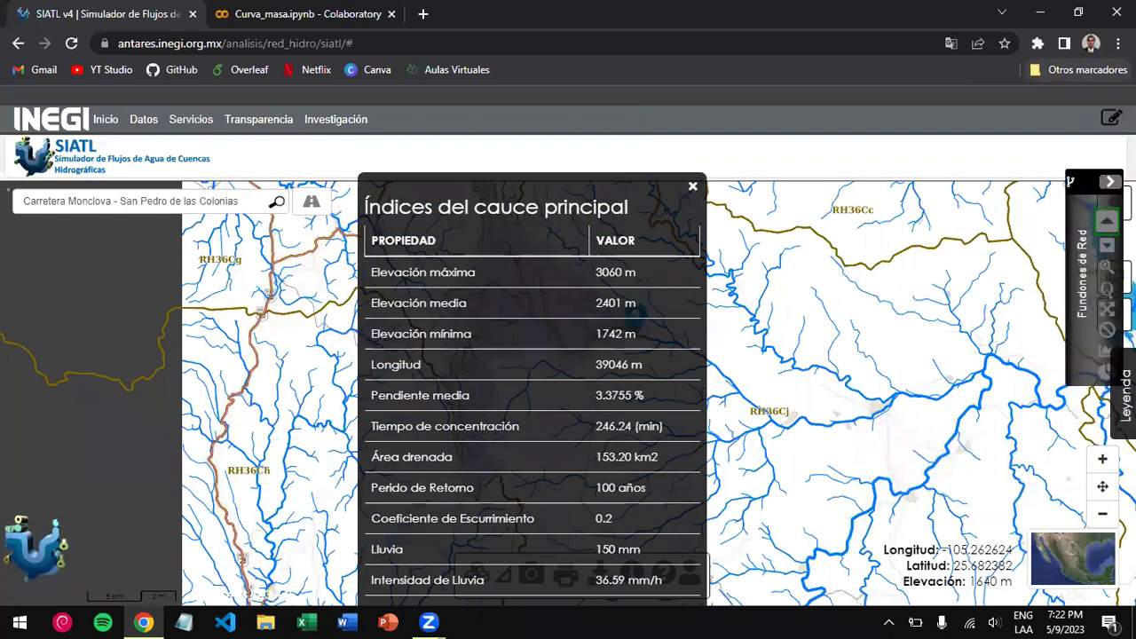
- Reduce the page zoom to 90 % and move the main channel indices panel away from the outlet marker
click(1118, 42)
click(1000, 197)
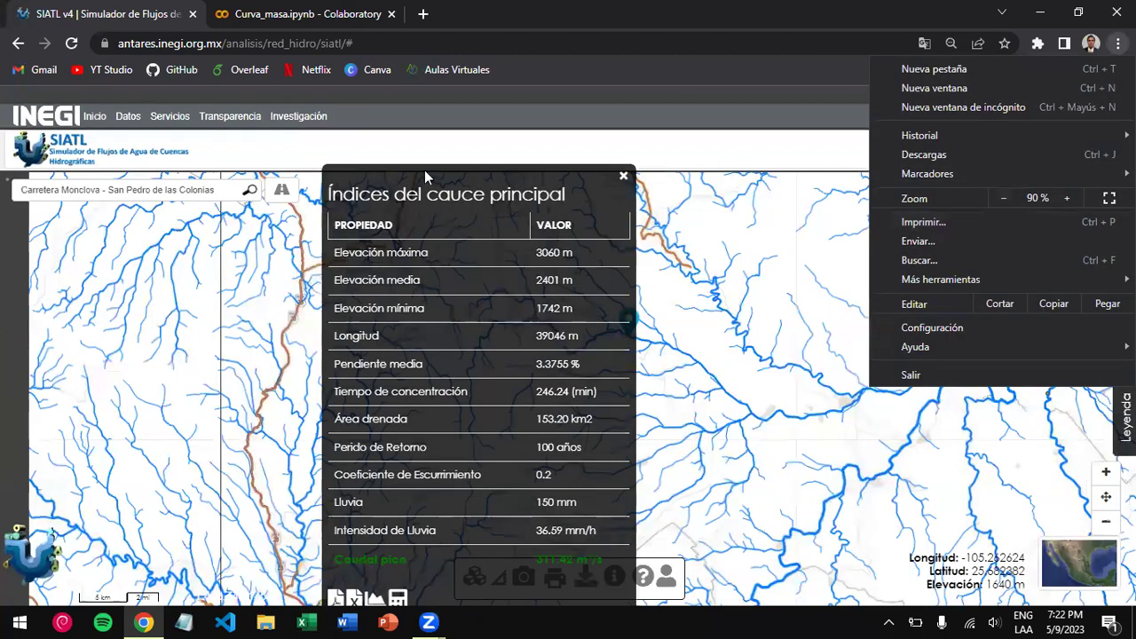
click(430, 177)
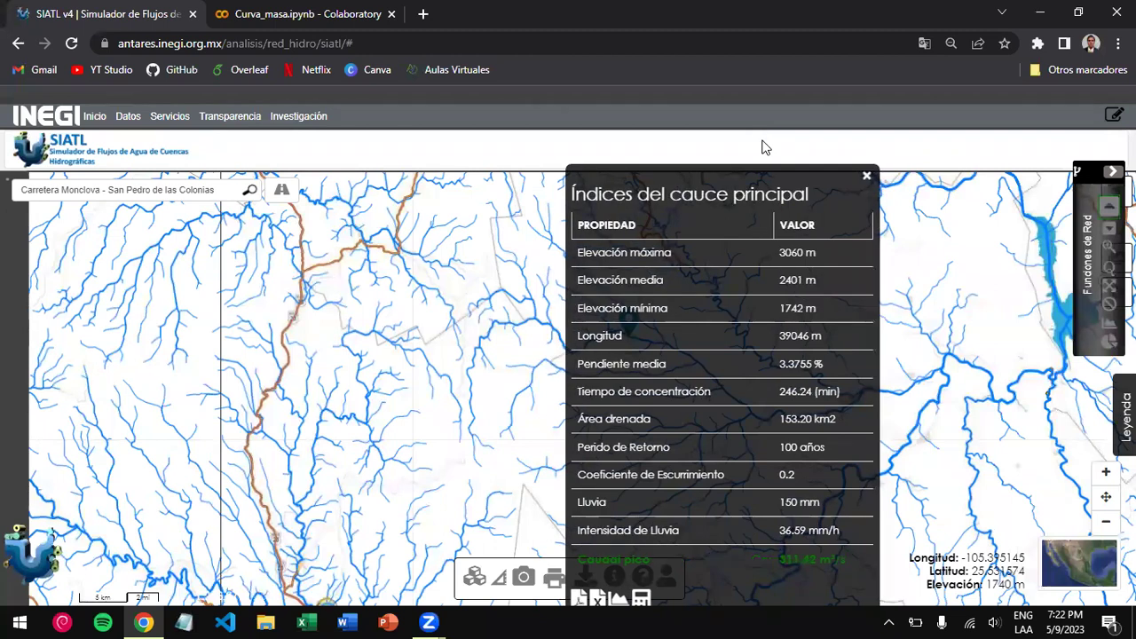
drag(761, 169, 891, 120)
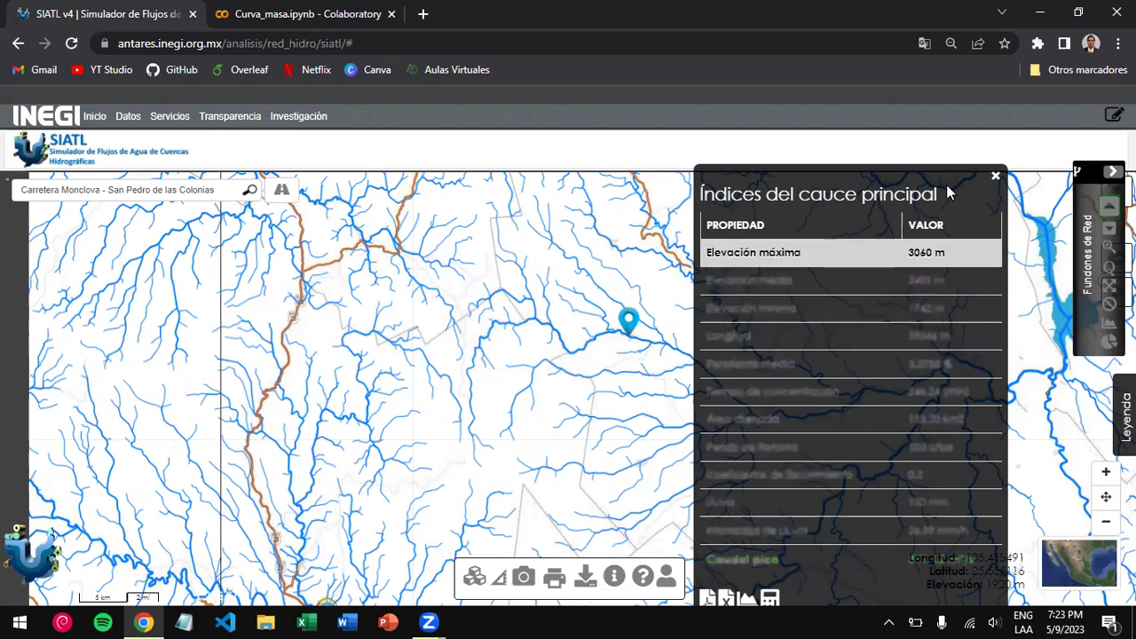
- Close the main channel indices, open the runoff area analysis and move its panel up so all sections fit
click(995, 179)
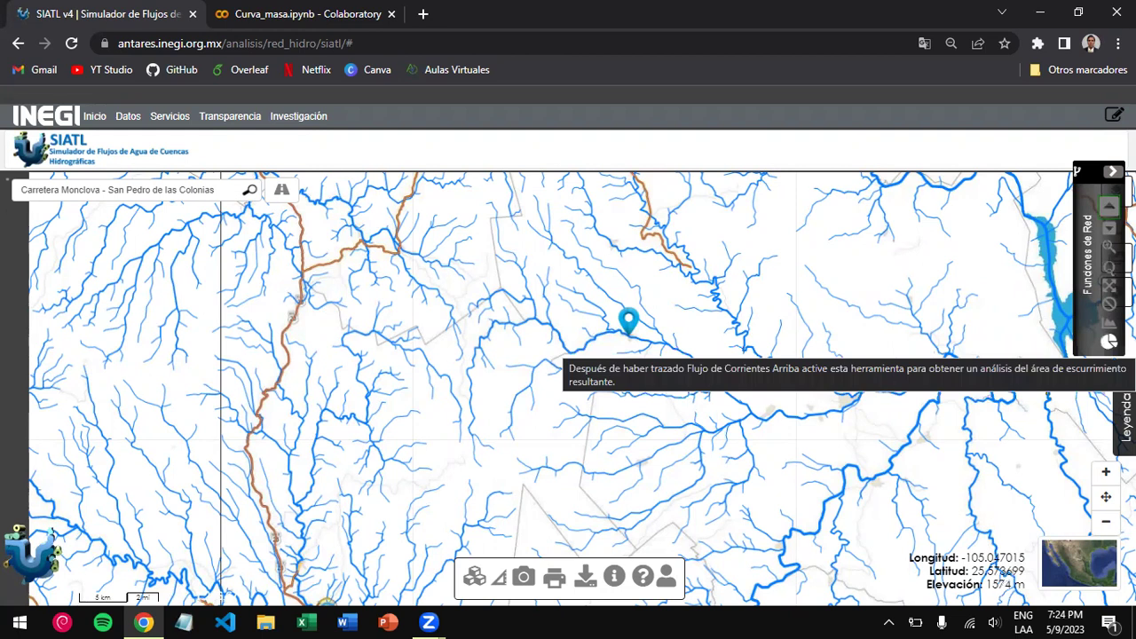
click(1108, 341)
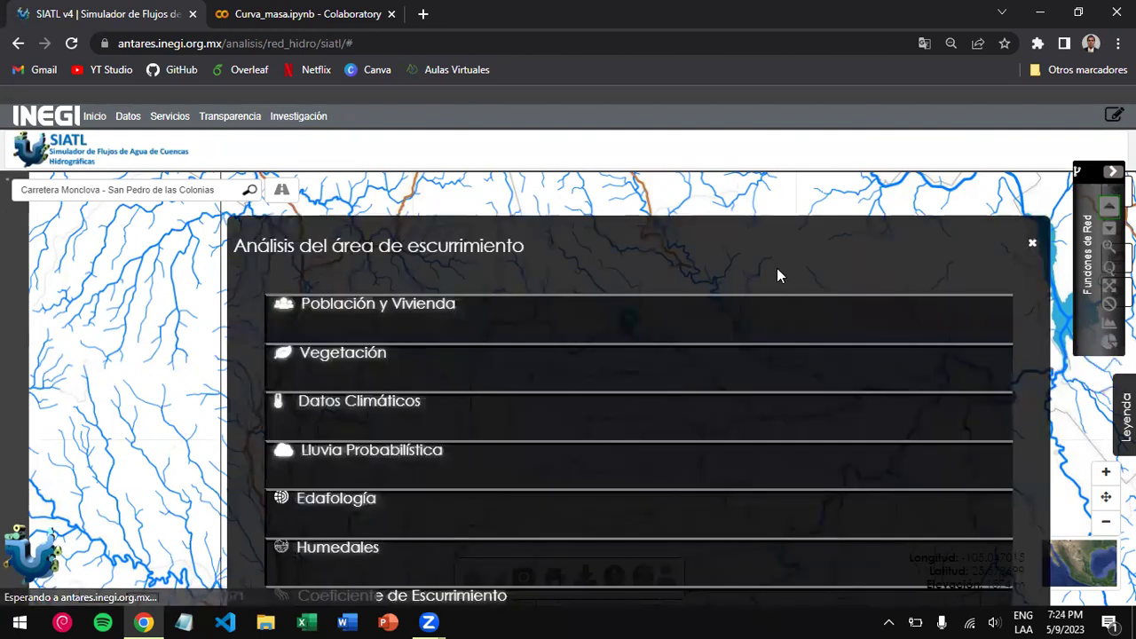
drag(759, 225, 758, 119)
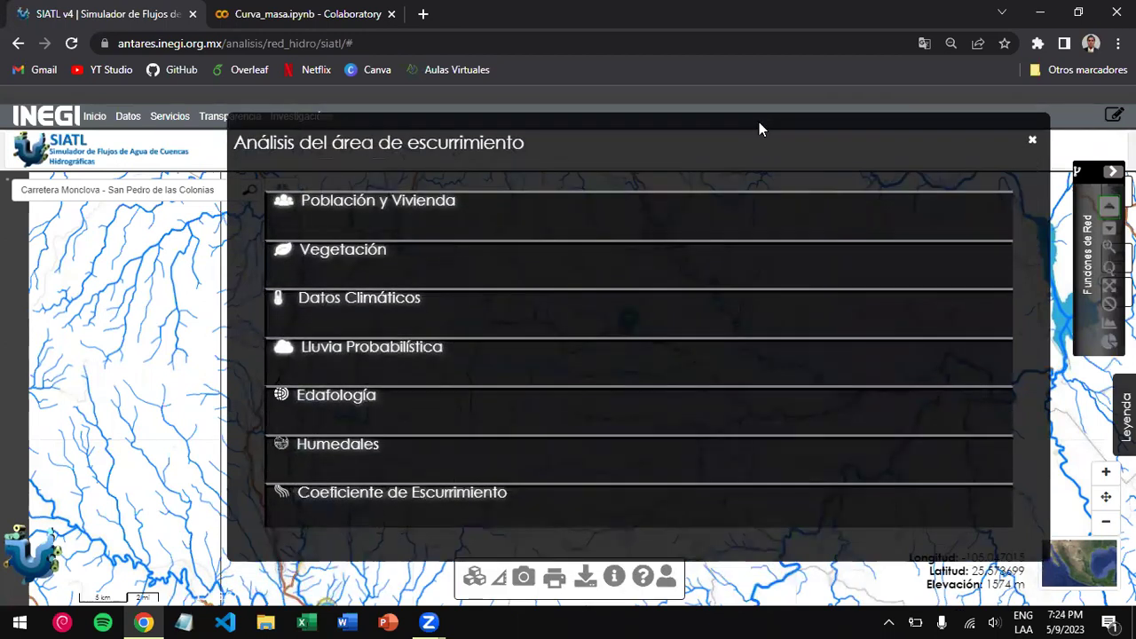
- Examine the watershed's population, housing and services charts in the Población y Vivienda section, and collapse the section
click(406, 221)
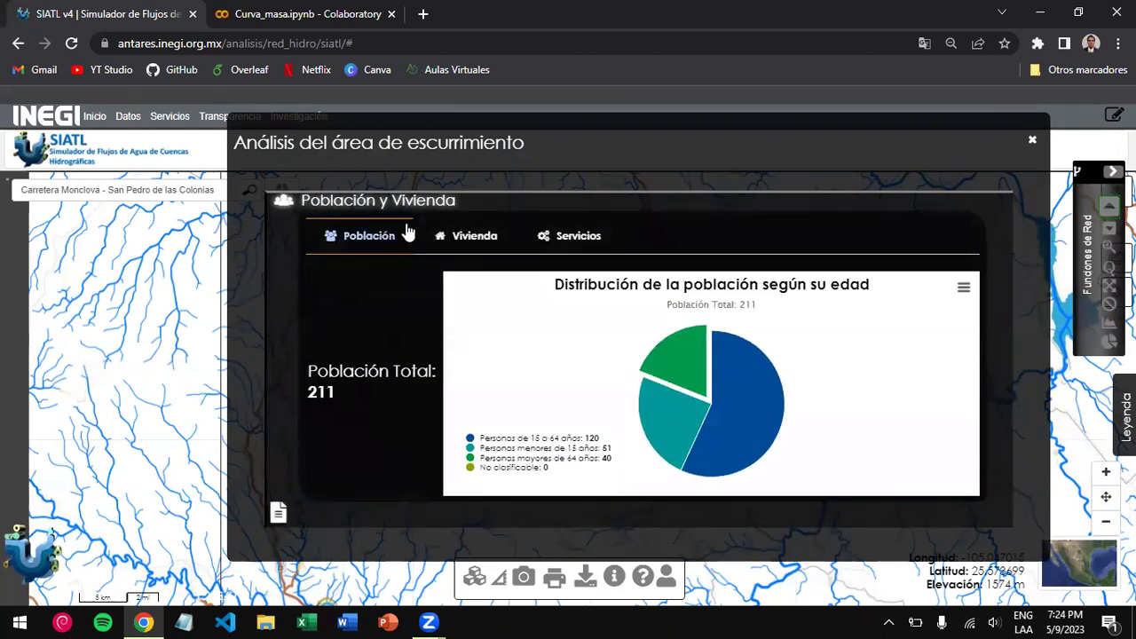
click(473, 213)
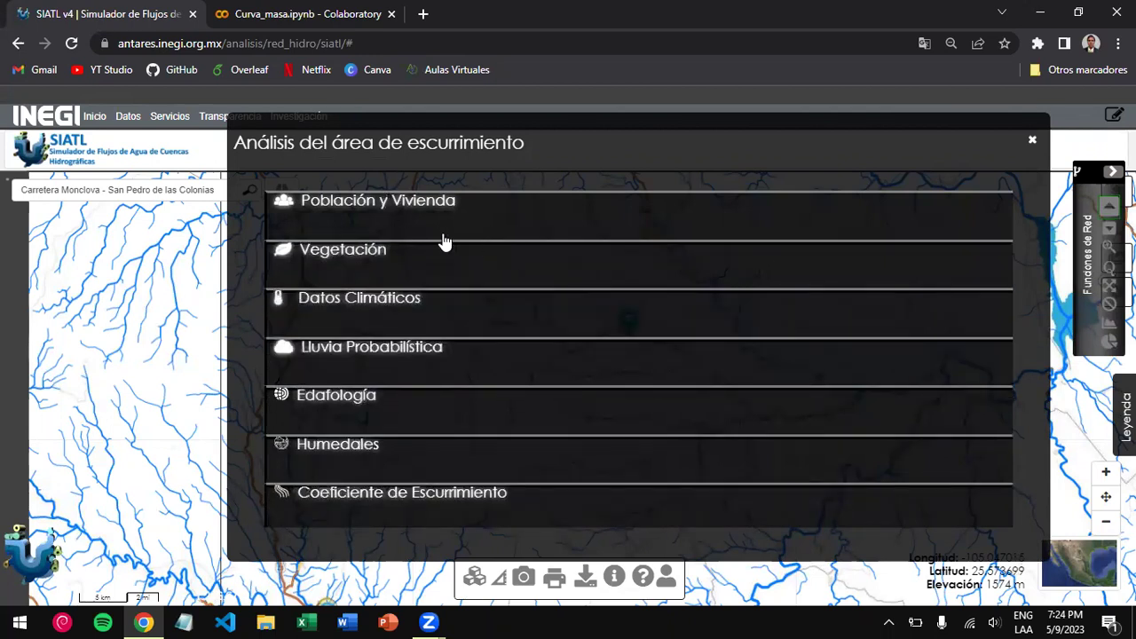
click(403, 204)
click(459, 247)
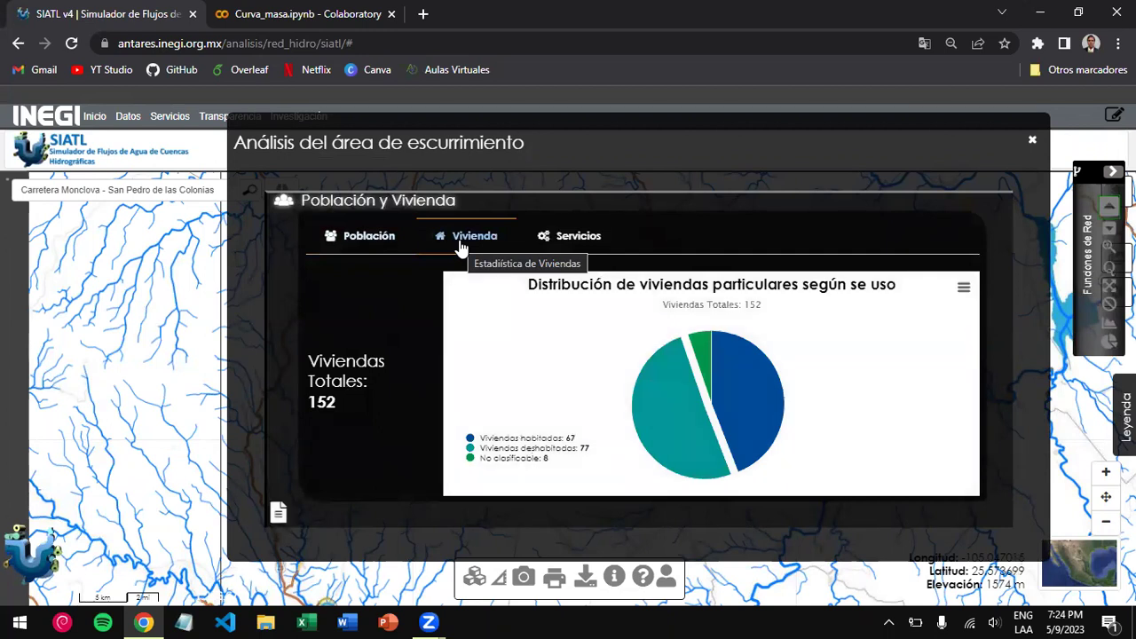
click(544, 247)
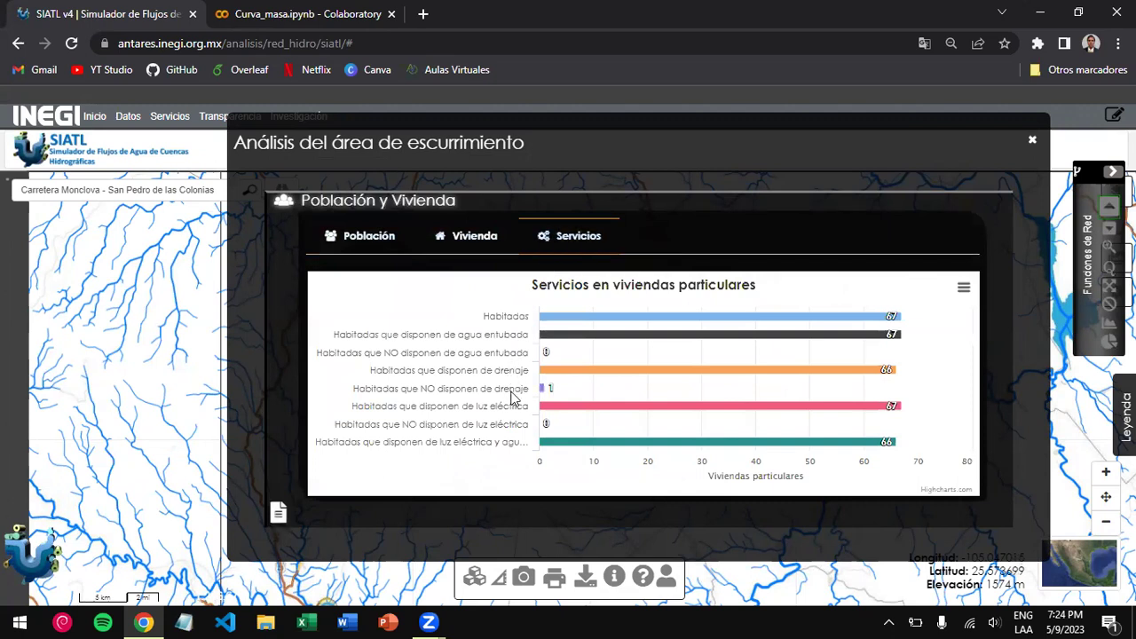
click(378, 248)
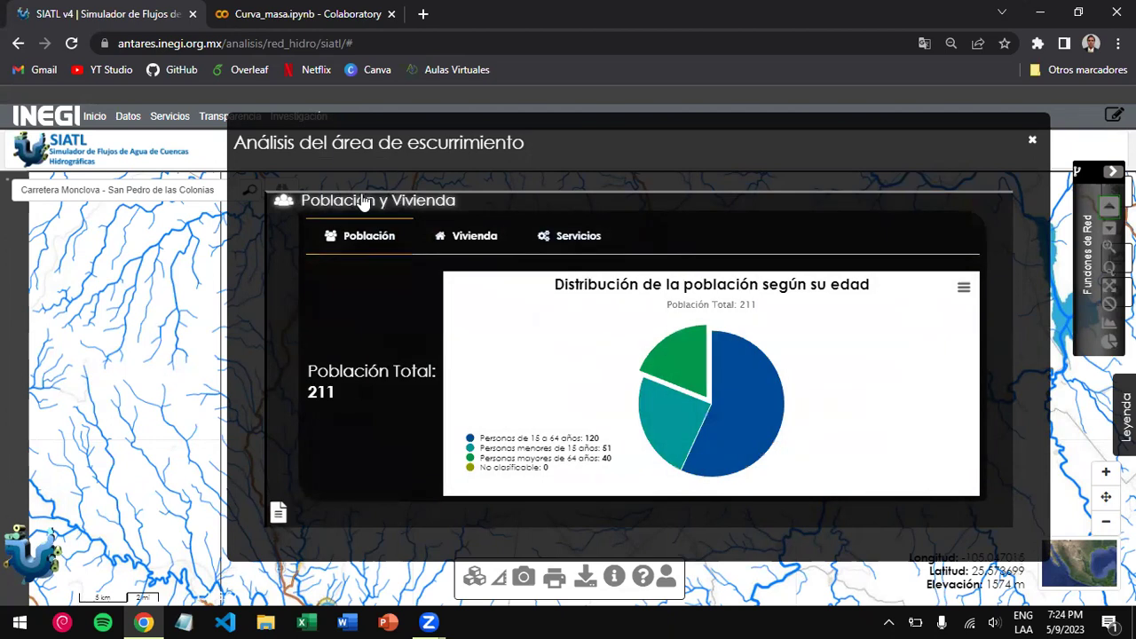
double_click(368, 200)
click(370, 239)
click(364, 251)
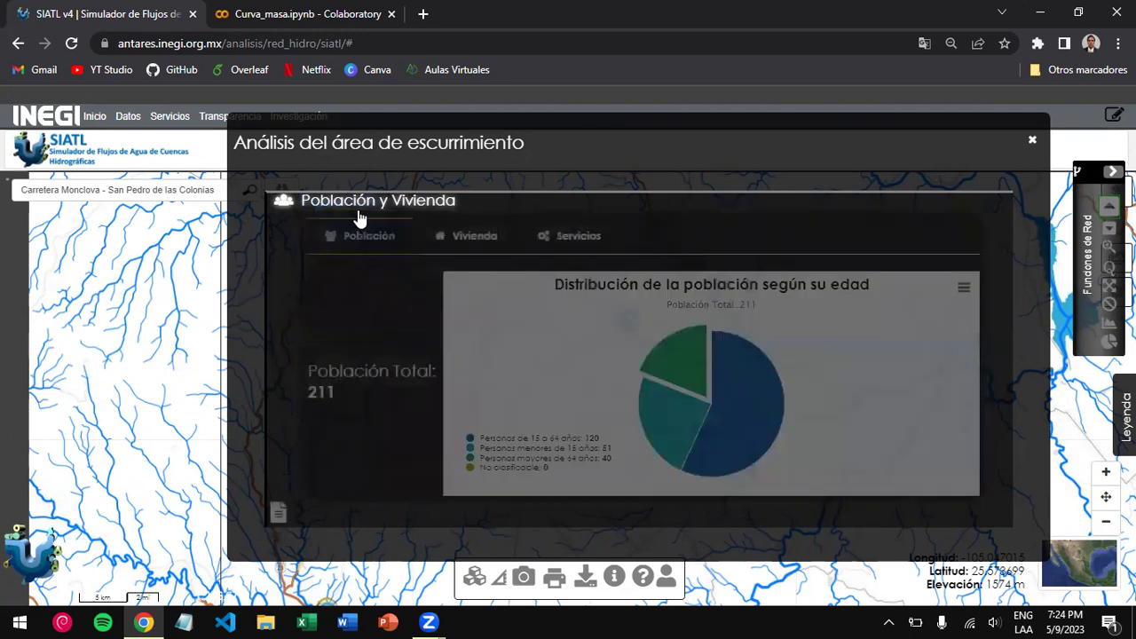
double_click(350, 203)
click(376, 203)
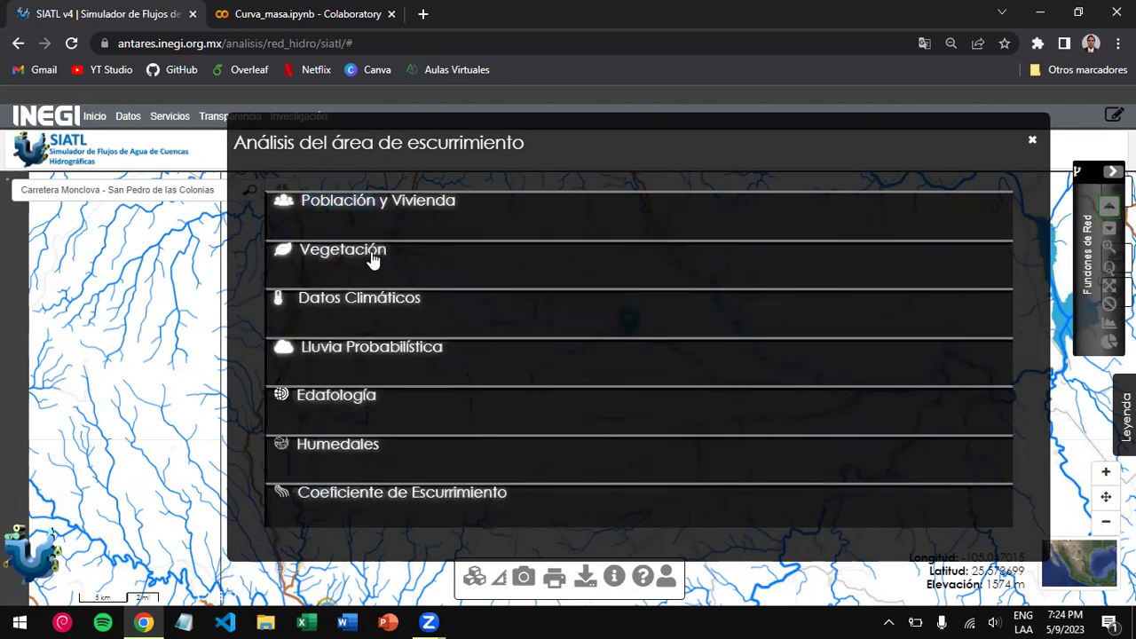
- Examine the watershed's land use and vegetation chart and its monthly temperature and precipitation charts
click(372, 257)
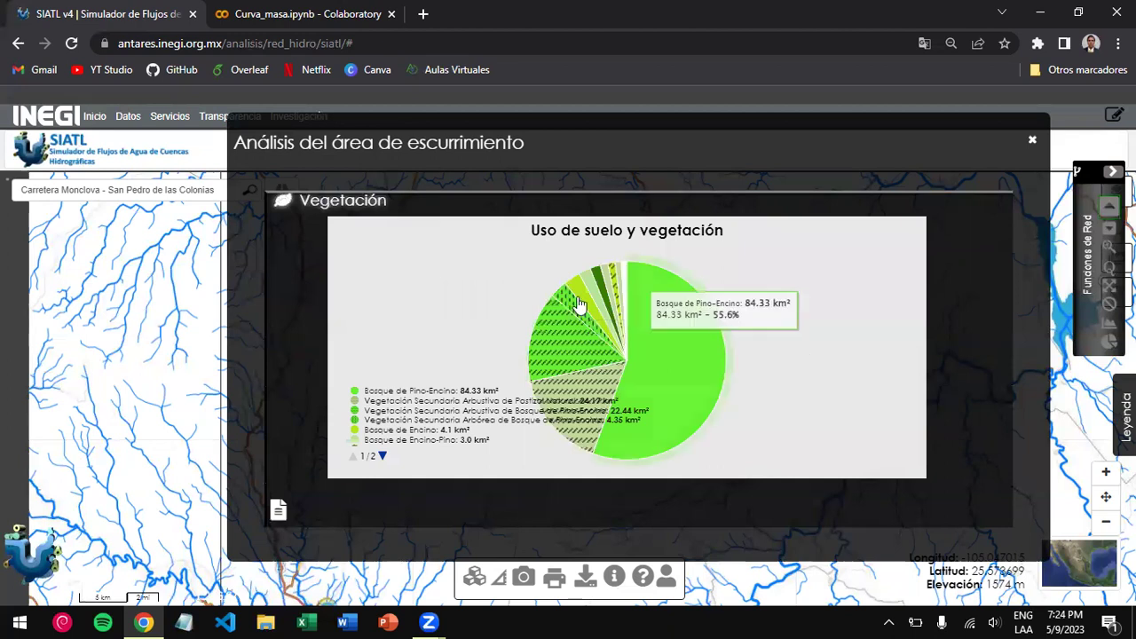
click(327, 204)
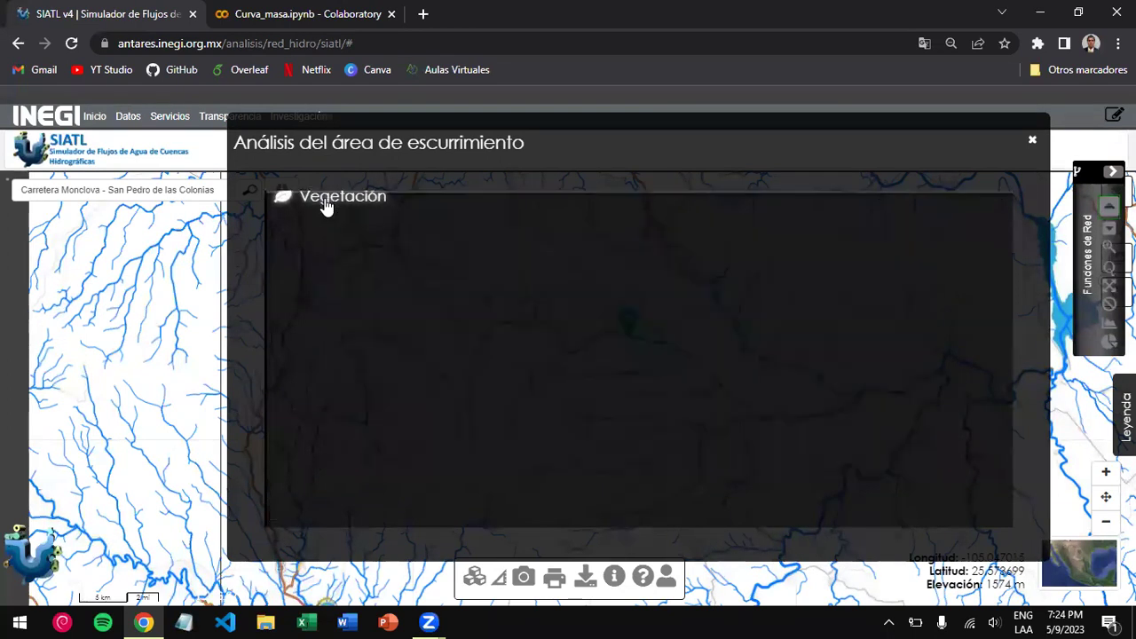
click(331, 304)
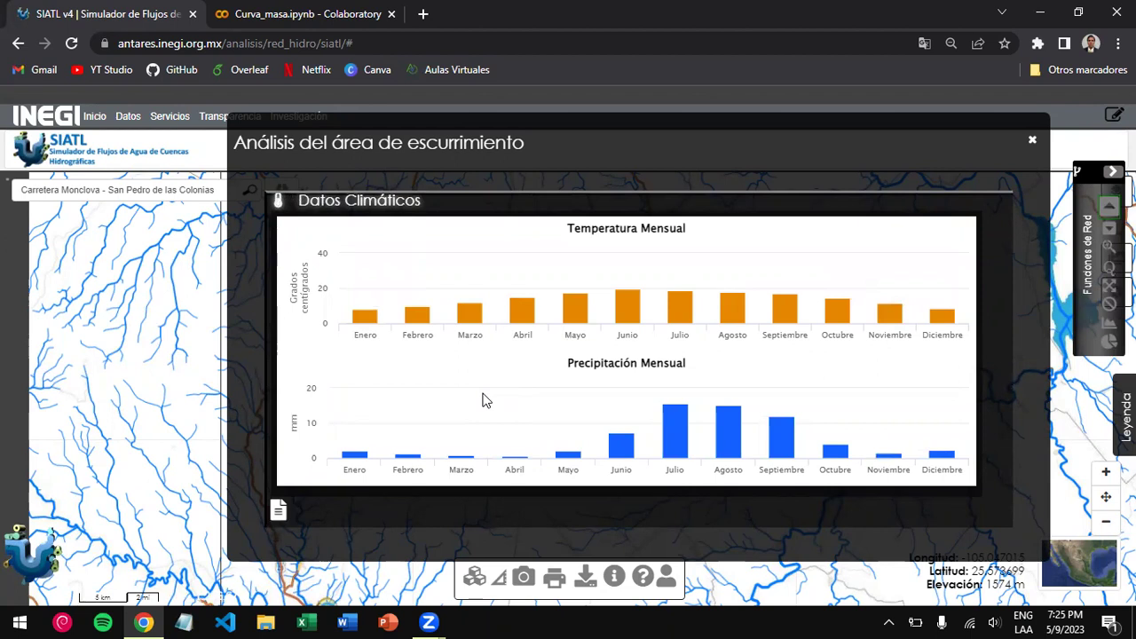
click(354, 213)
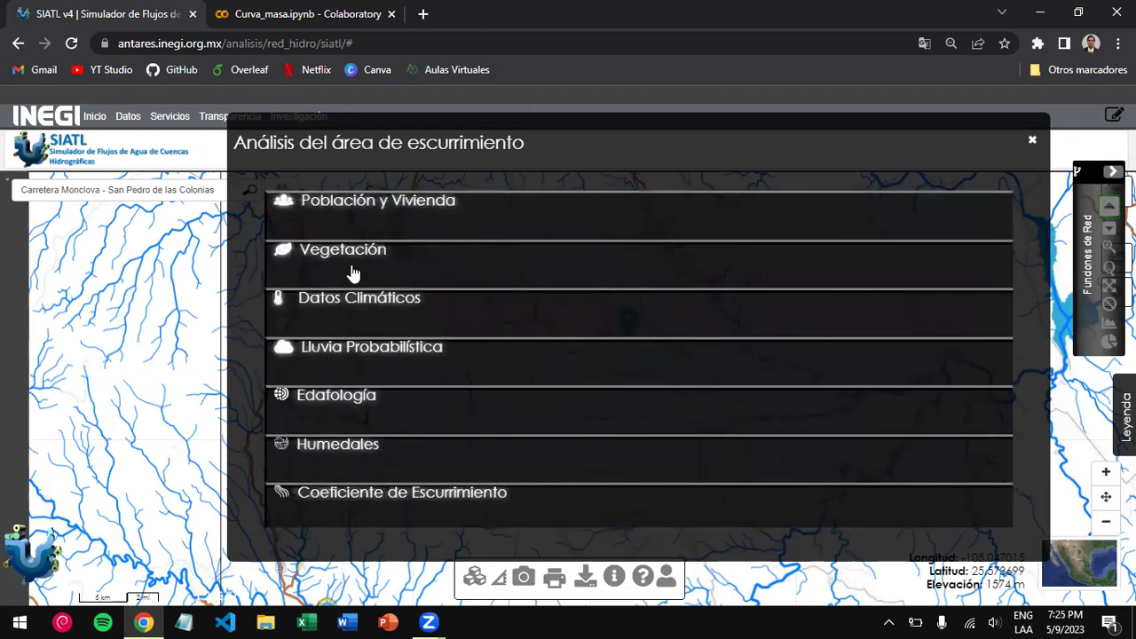
- Calculate the probabilistic rainfall for a 2-year return period and a 1-hour duration
click(338, 361)
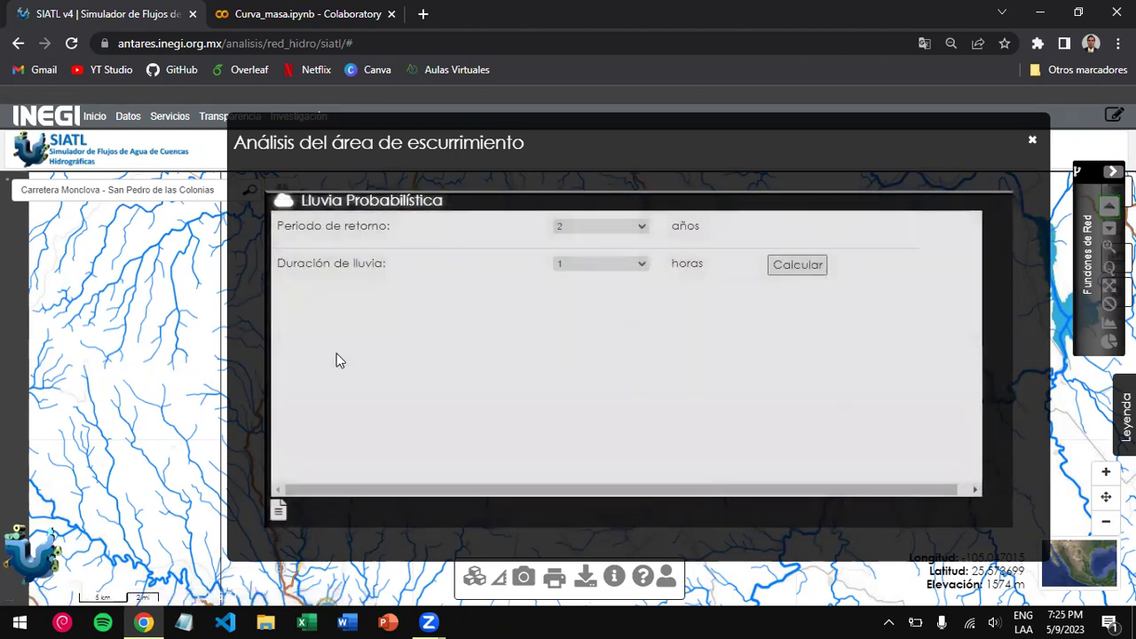
click(638, 229)
click(637, 238)
click(792, 268)
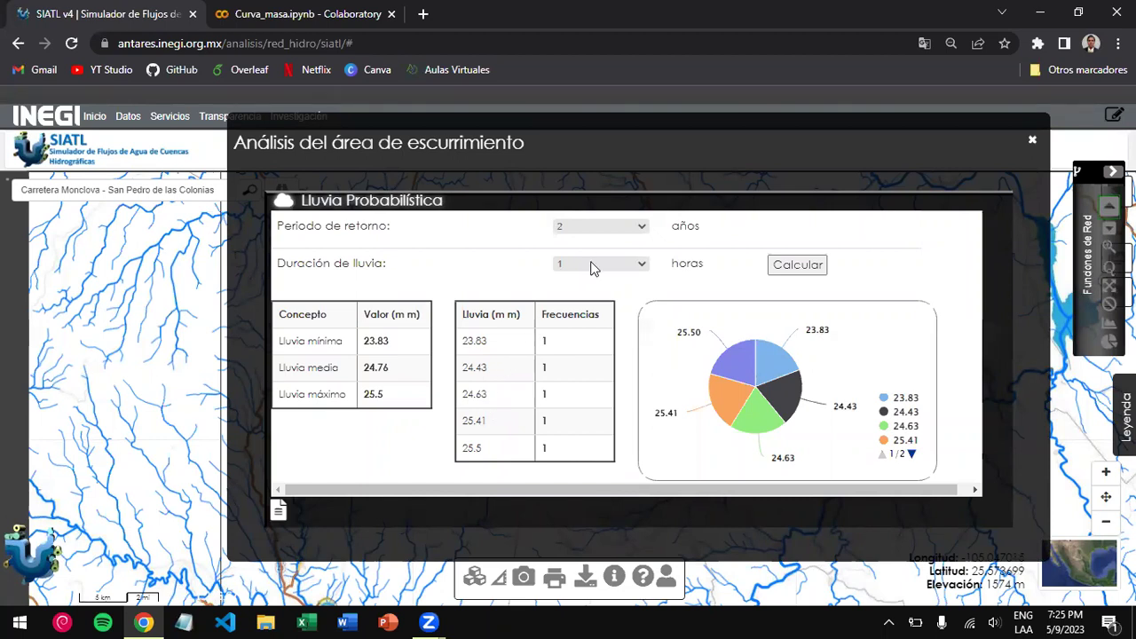
- Recalculate the probabilistic rainfall with a 100-year return period
click(610, 229)
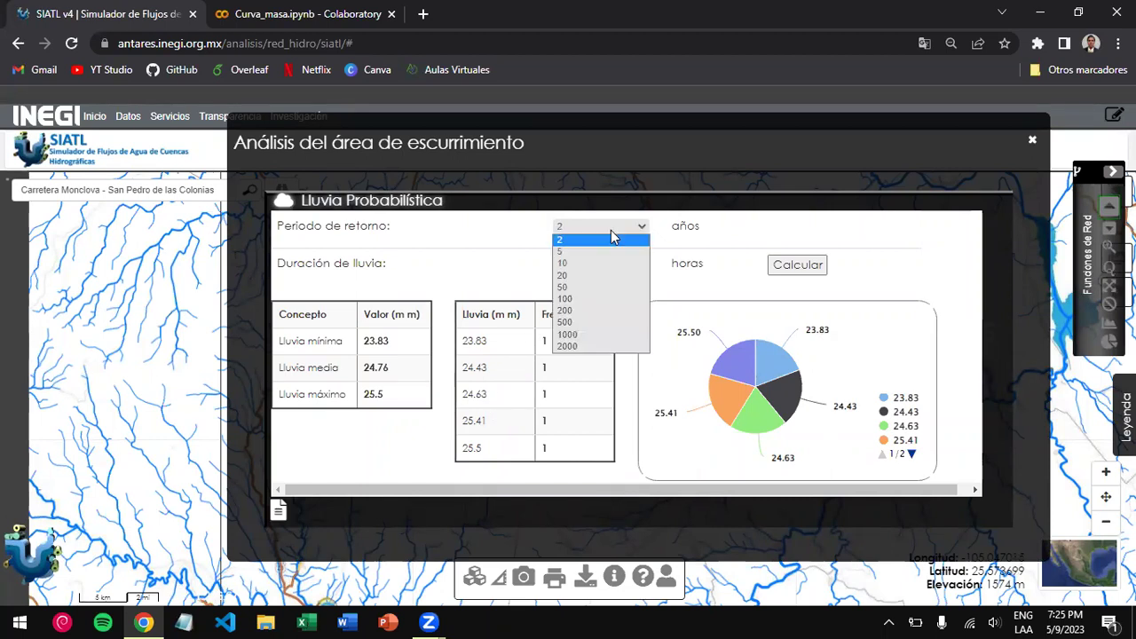
click(597, 302)
click(790, 271)
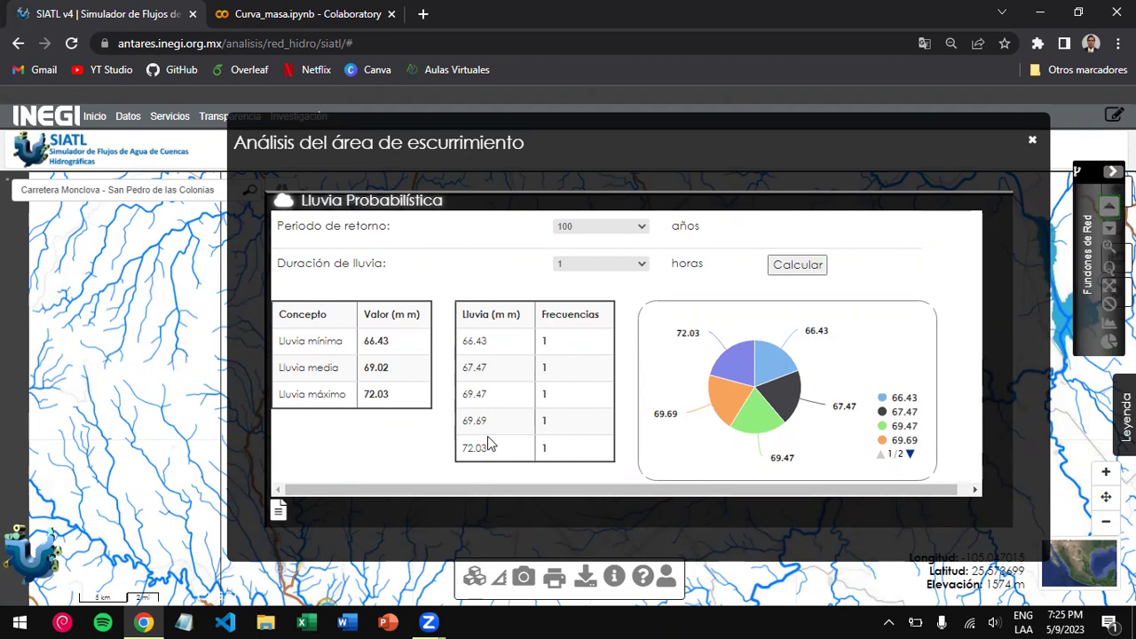
- Recalculate the probabilistic rainfall with a 24-hour duration and collapse the Lluvia Probabilística section
click(635, 268)
click(619, 290)
click(798, 265)
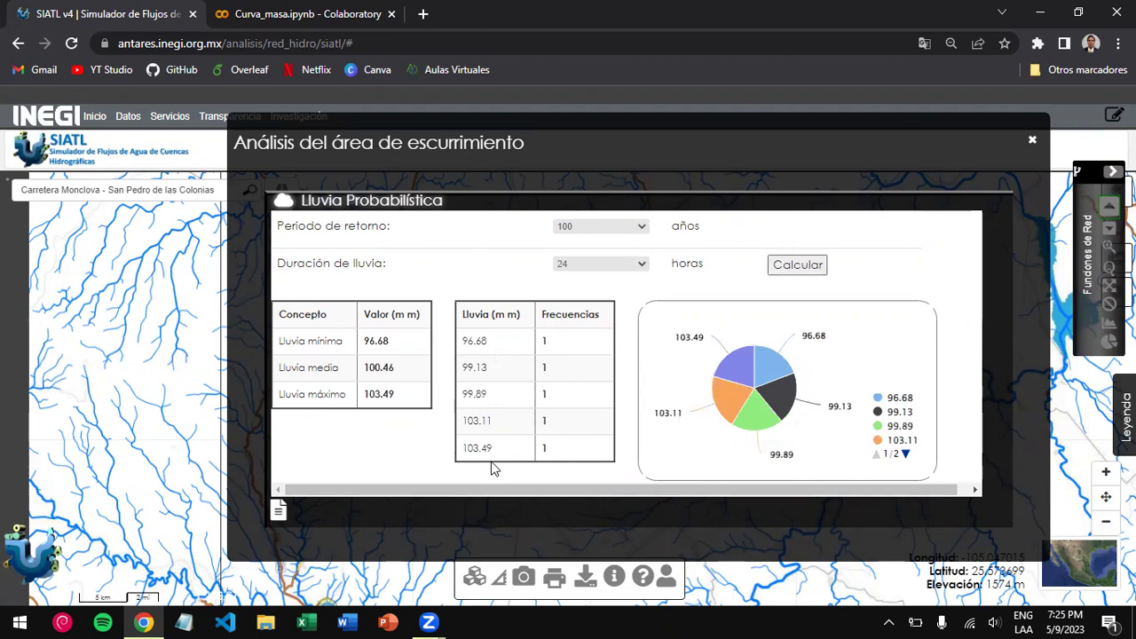
click(347, 204)
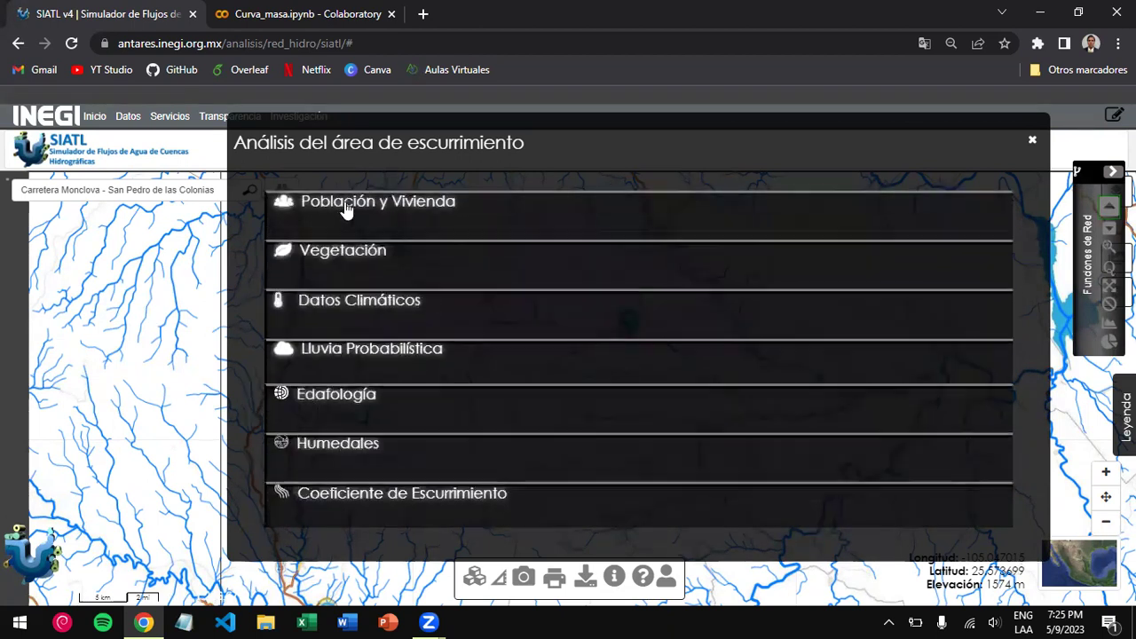
- Examine the watershed's soil type chart under Edafología and the wetland information under Humedales
click(329, 396)
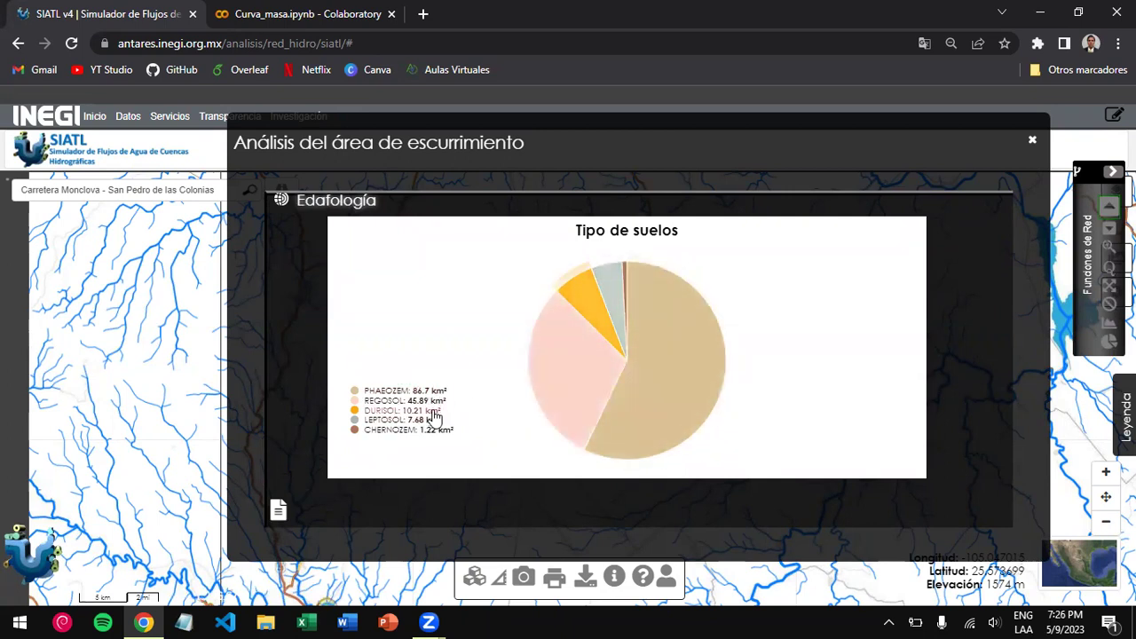
click(362, 203)
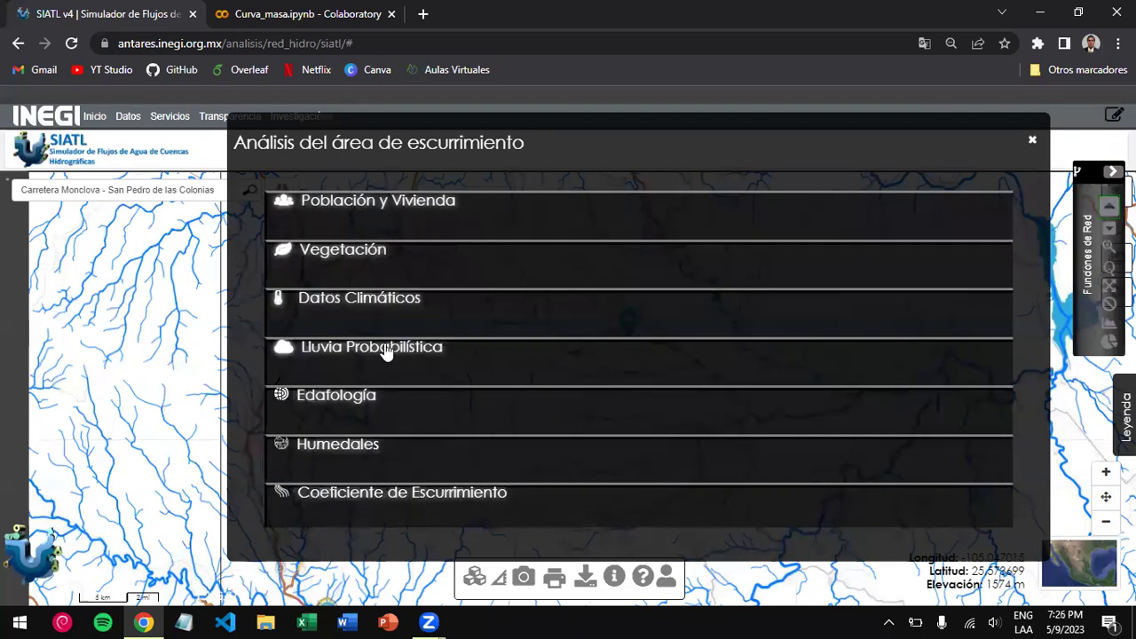
click(343, 451)
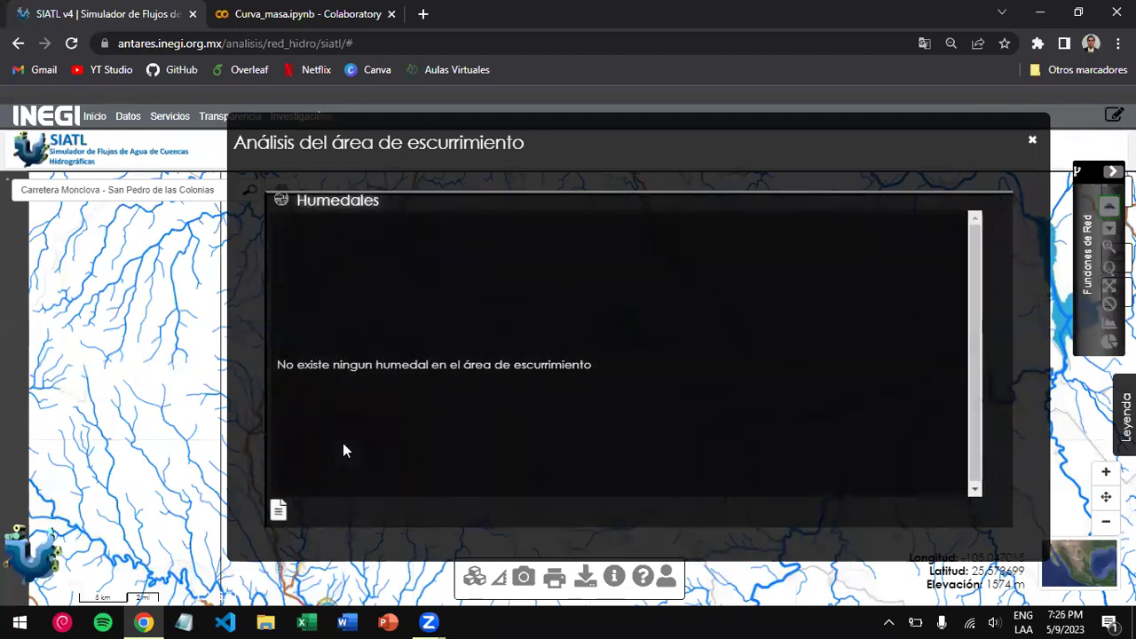
click(320, 202)
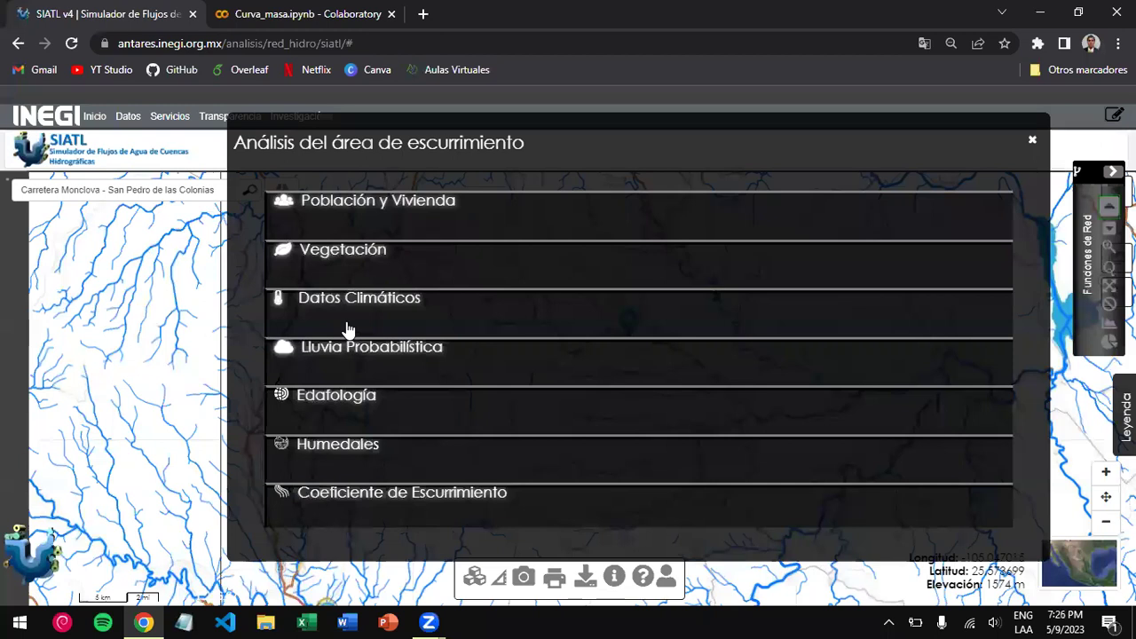
- Examine the Coeficiente de Escurrimiento chart by range and read its methodology note
click(368, 494)
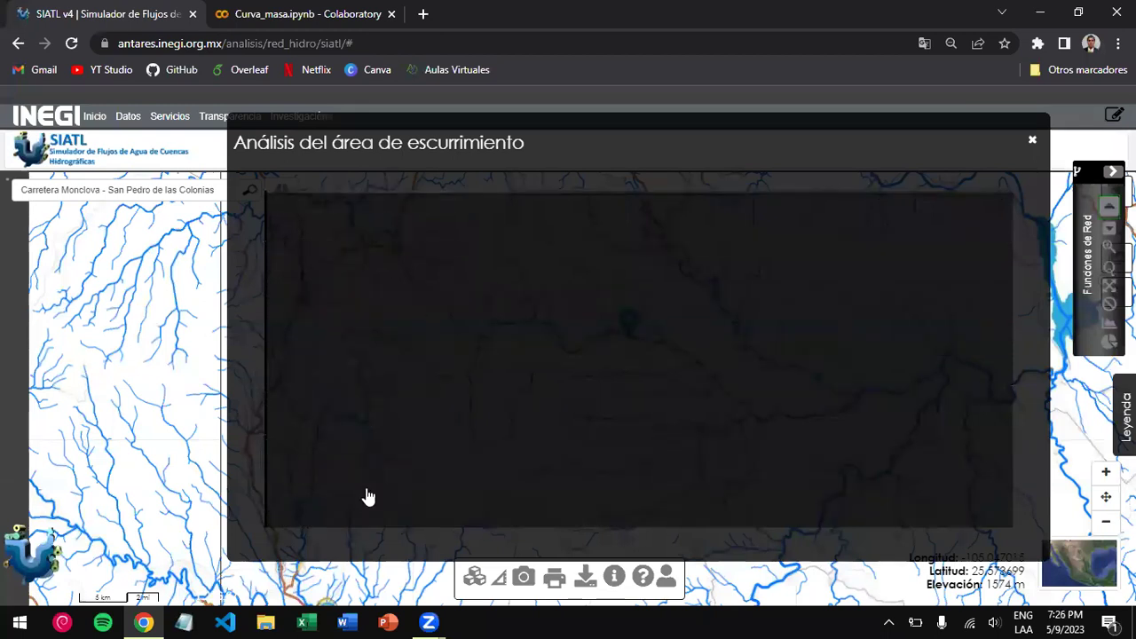
mouse_move(583, 401)
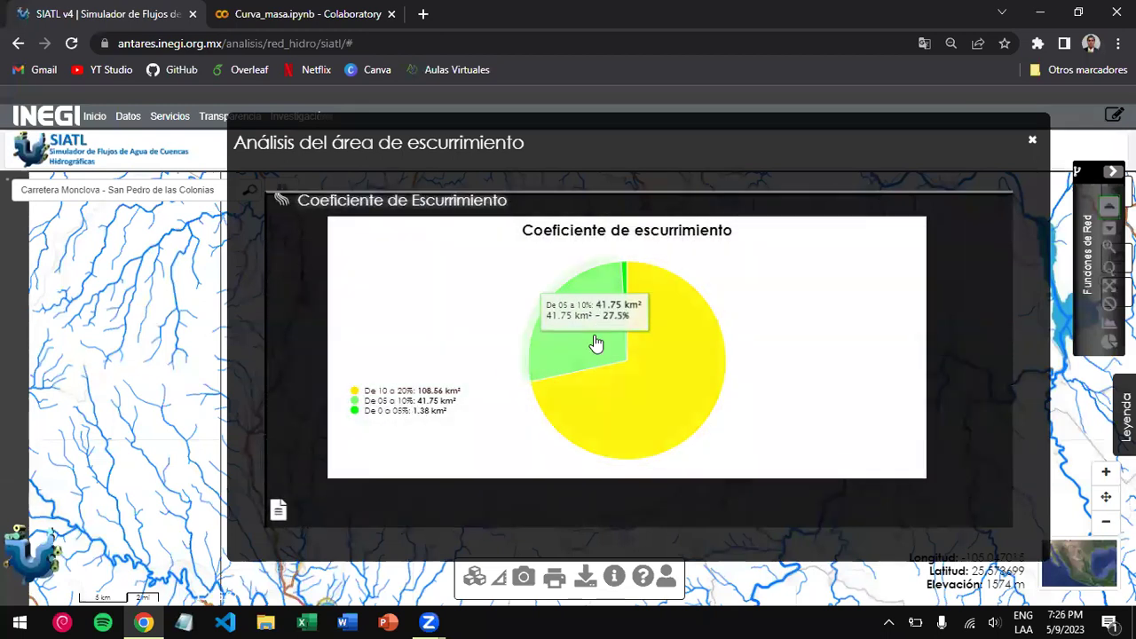
mouse_move(646, 299)
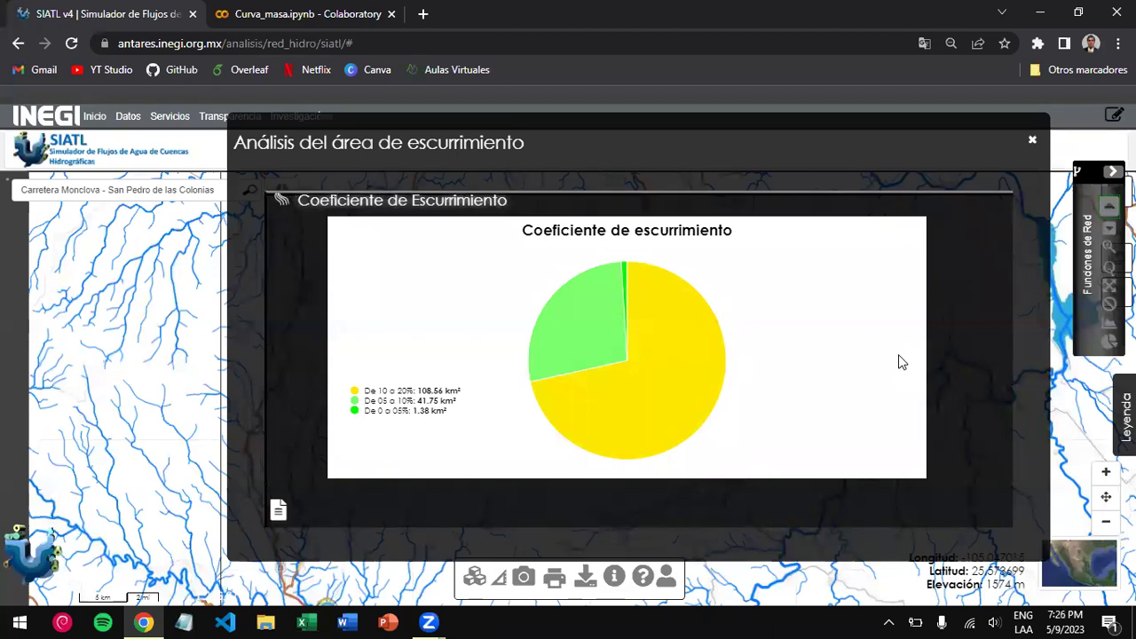
click(278, 507)
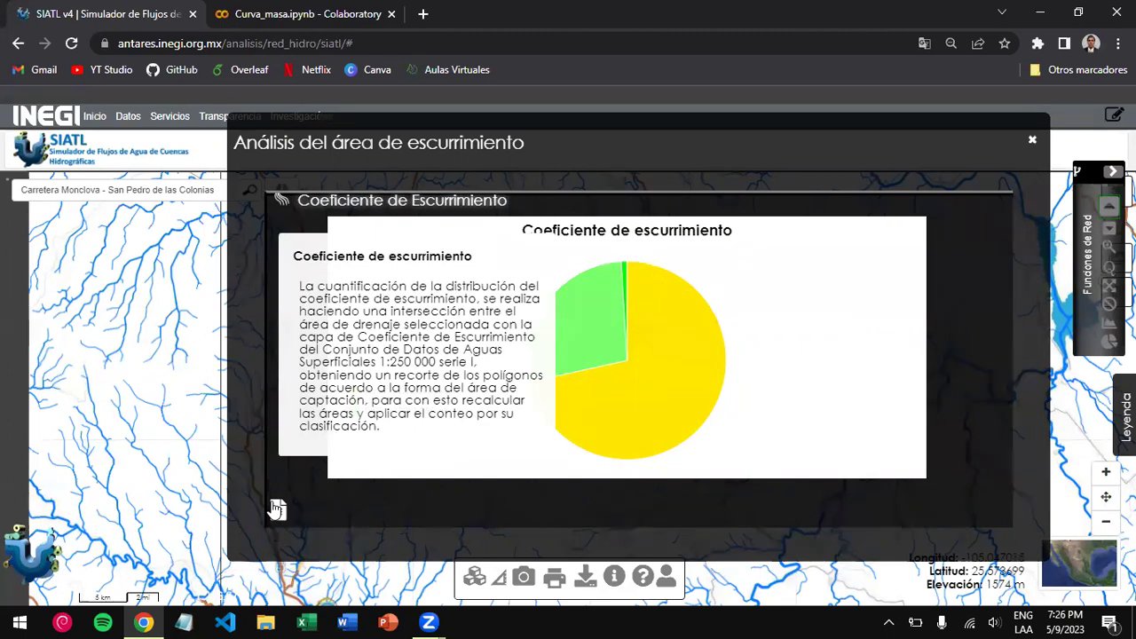
scroll(473, 334, up, 3)
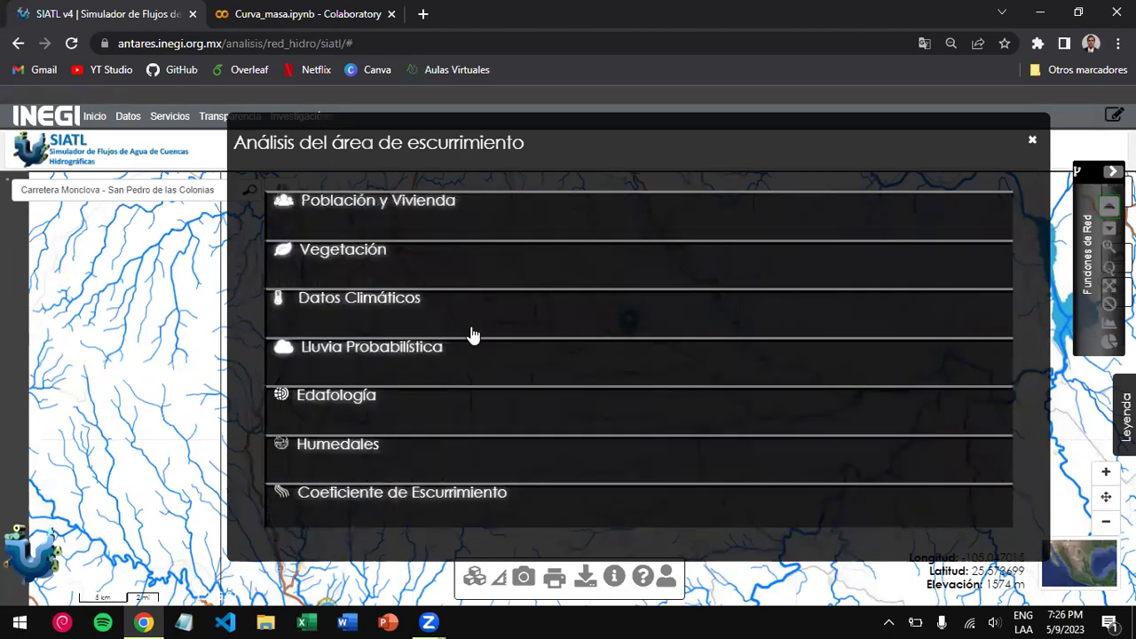
click(339, 501)
click(281, 513)
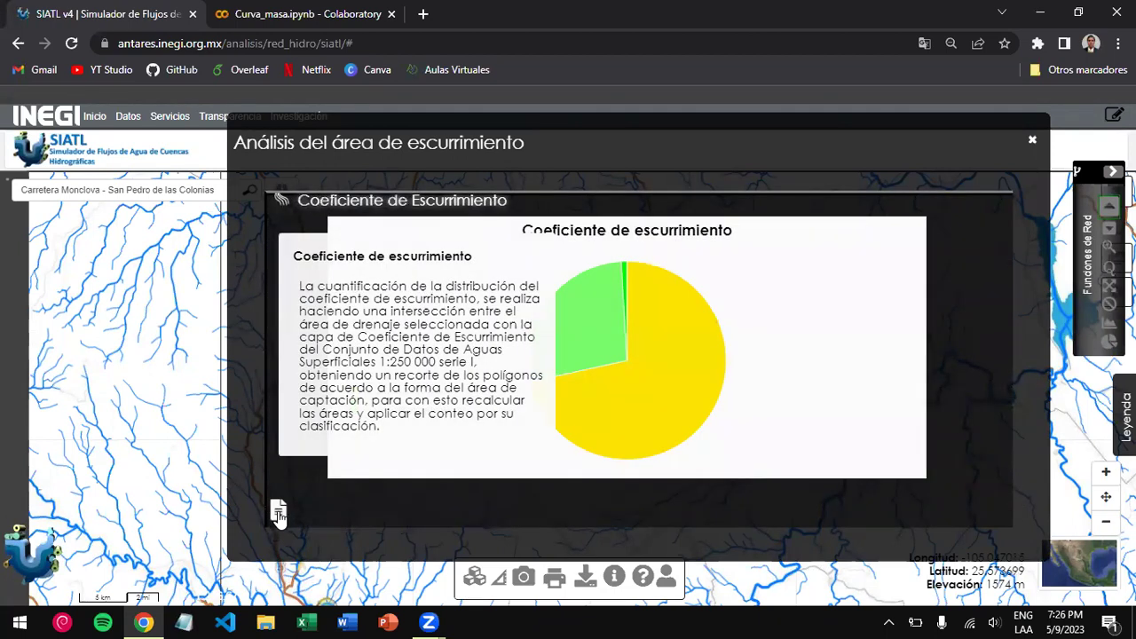
click(278, 513)
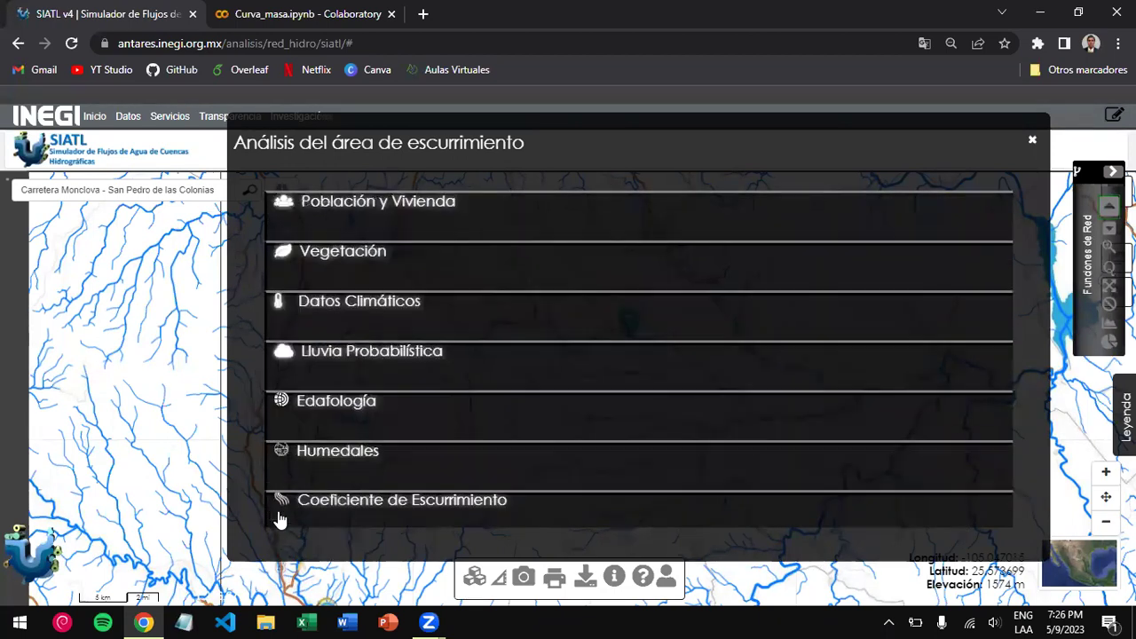
click(278, 511)
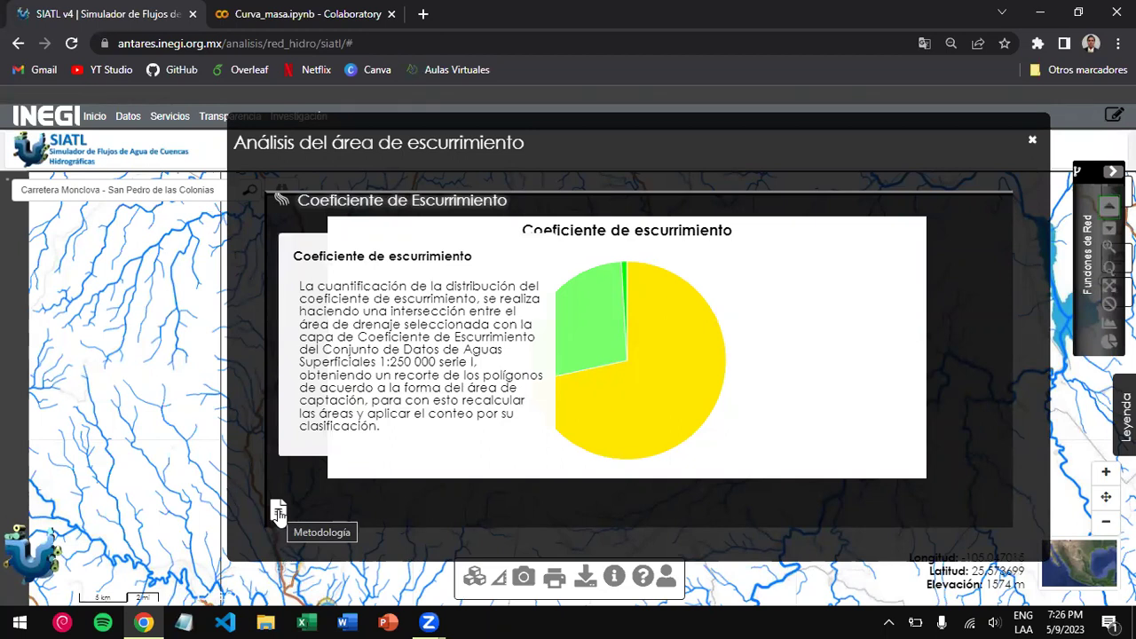
mouse_move(701, 330)
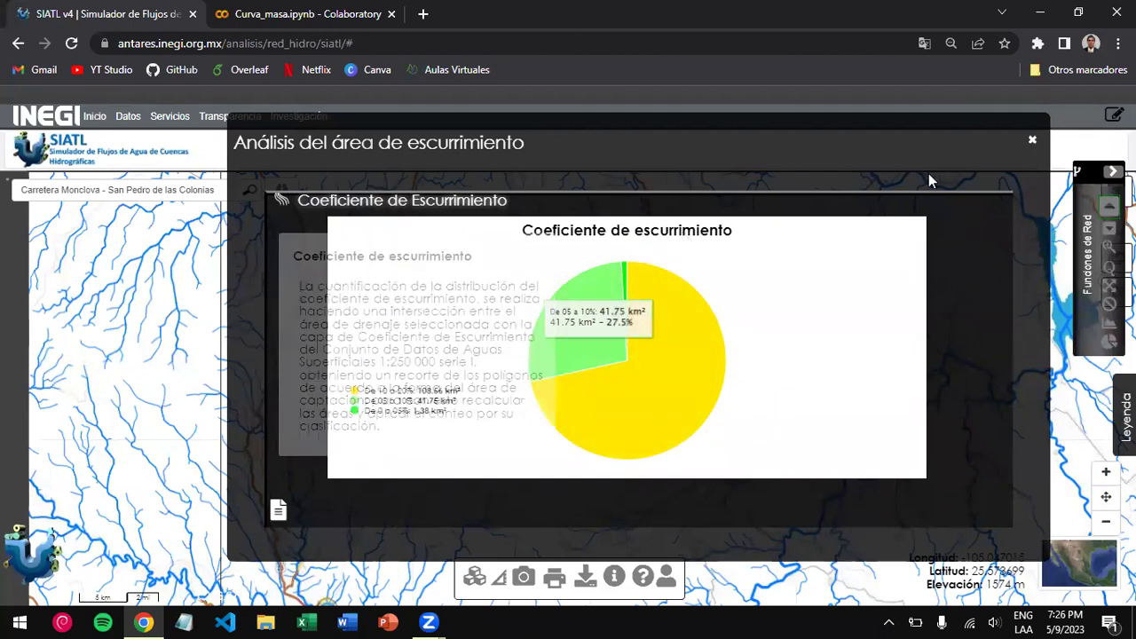
click(278, 510)
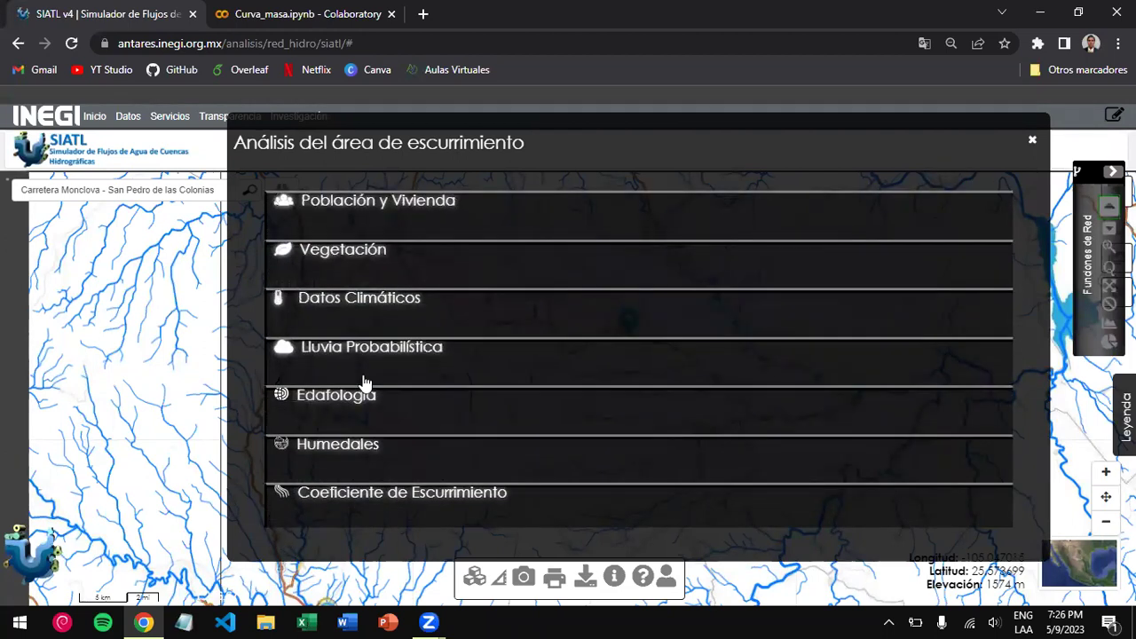
- Reopen the Edafología section and read the methodology note for the soil type chart
click(364, 398)
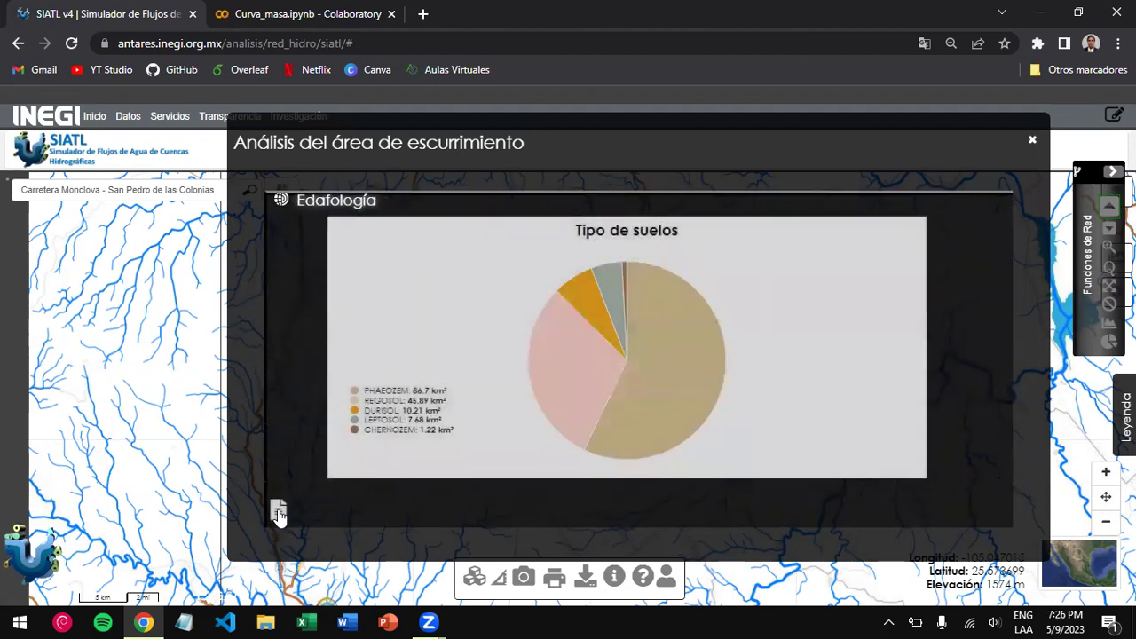
mouse_move(278, 510)
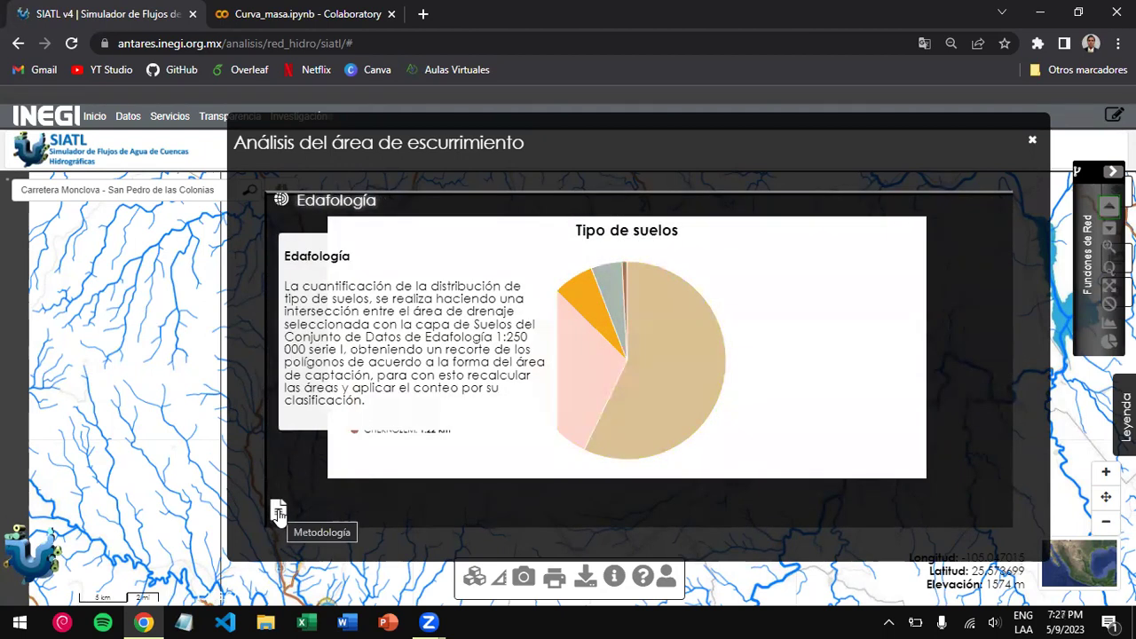
click(277, 512)
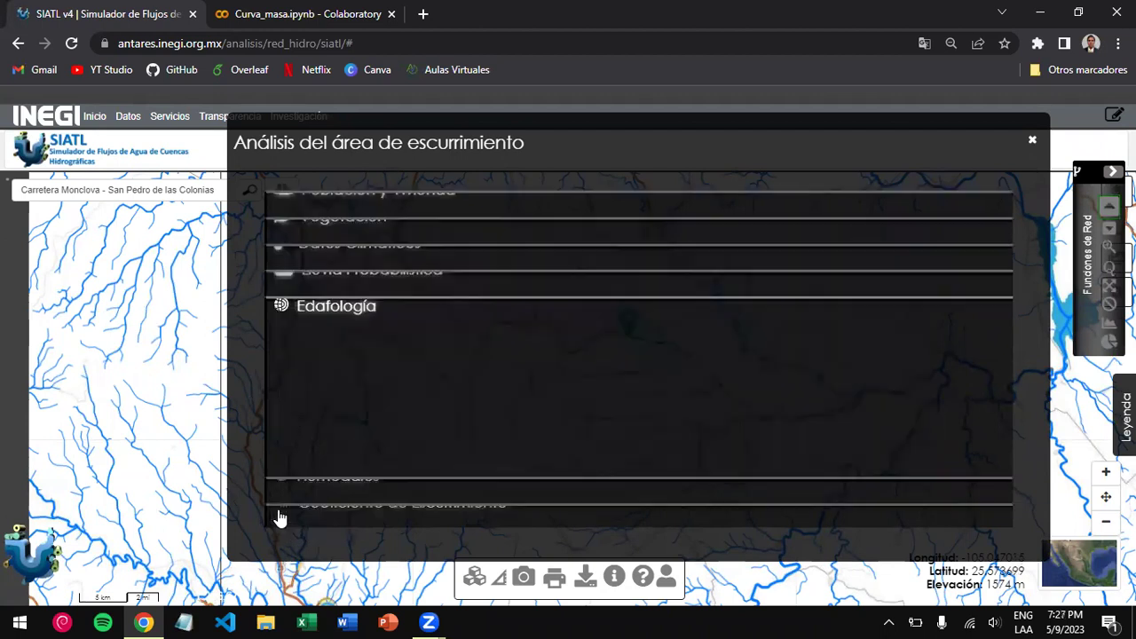
click(319, 498)
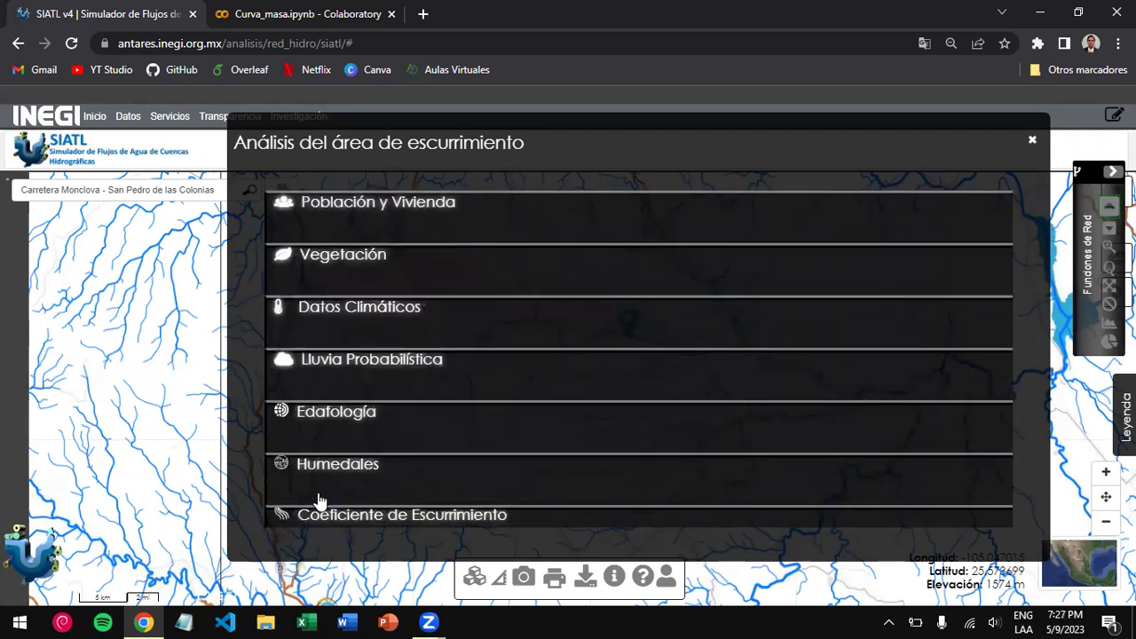
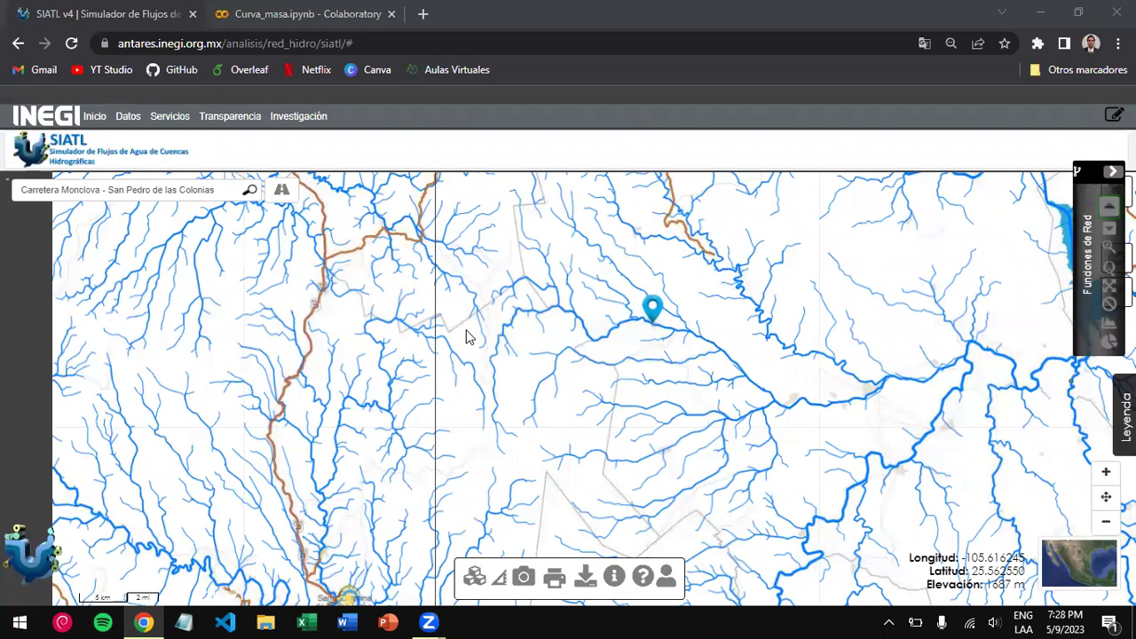
click(266, 11)
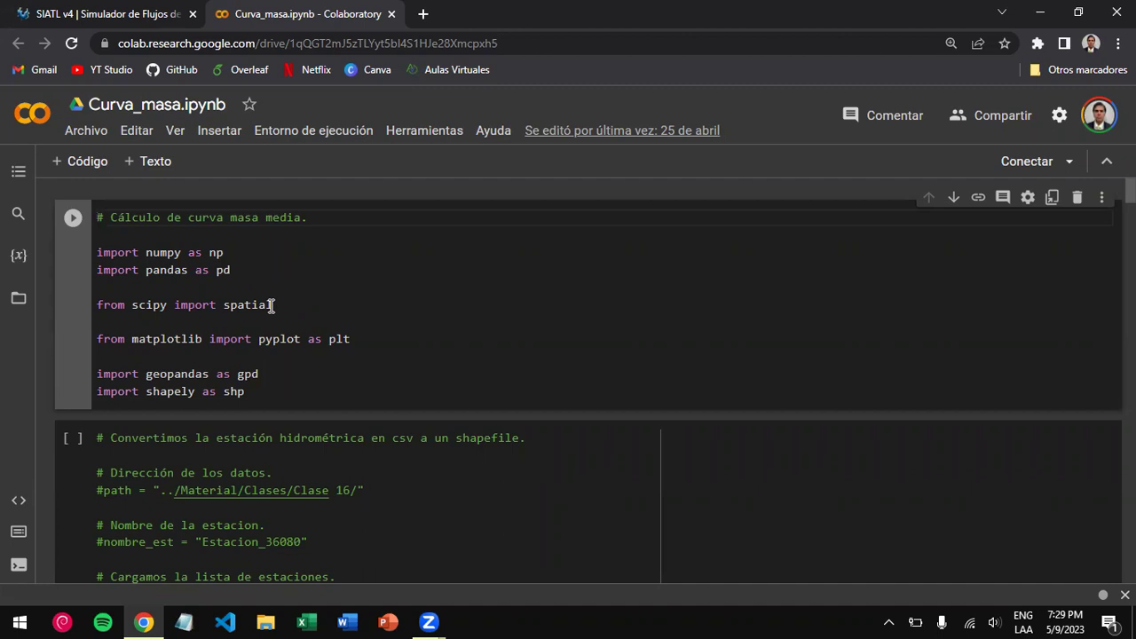
click(137, 23)
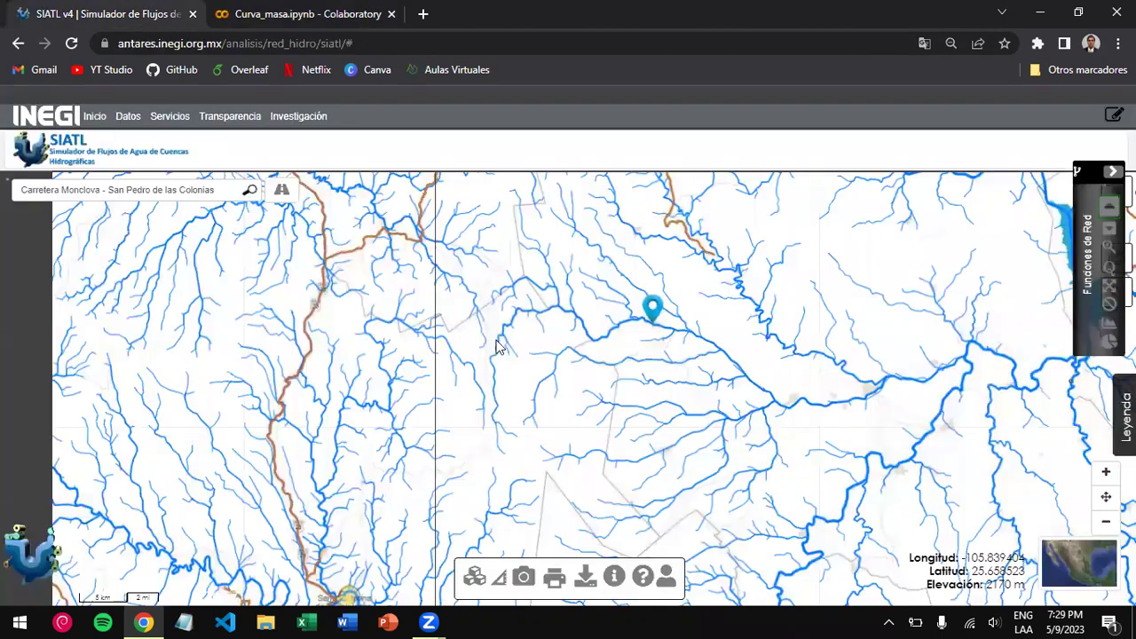
- Turn on the Estaciones Hidrométricas (CONAGUA) layer in the layer manager and close the manager
click(1106, 525)
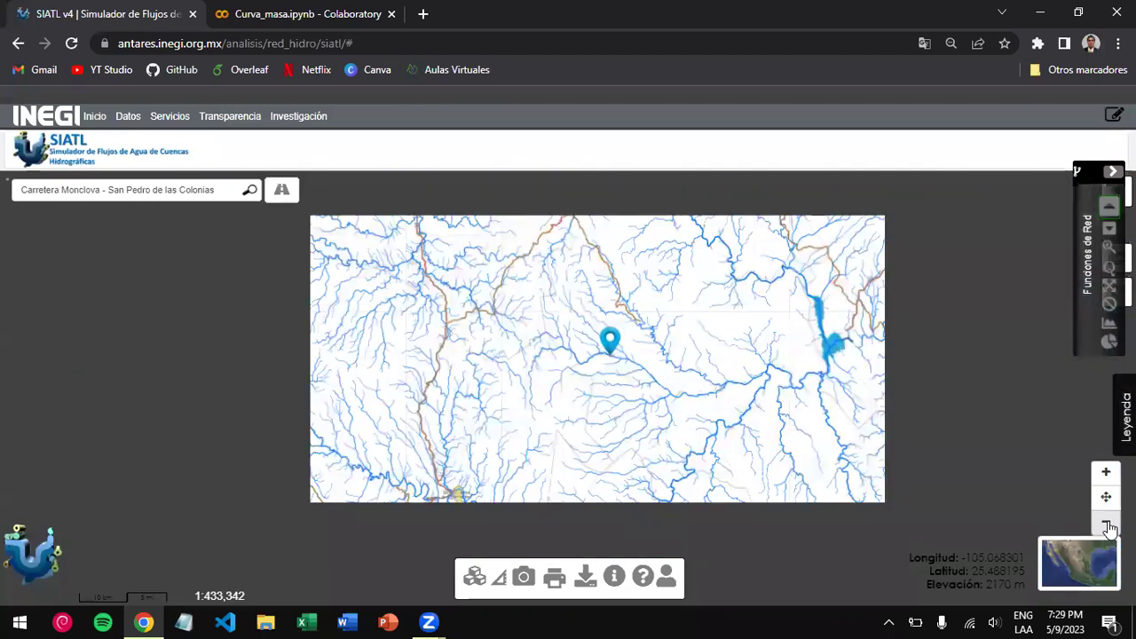
click(1112, 170)
click(1116, 190)
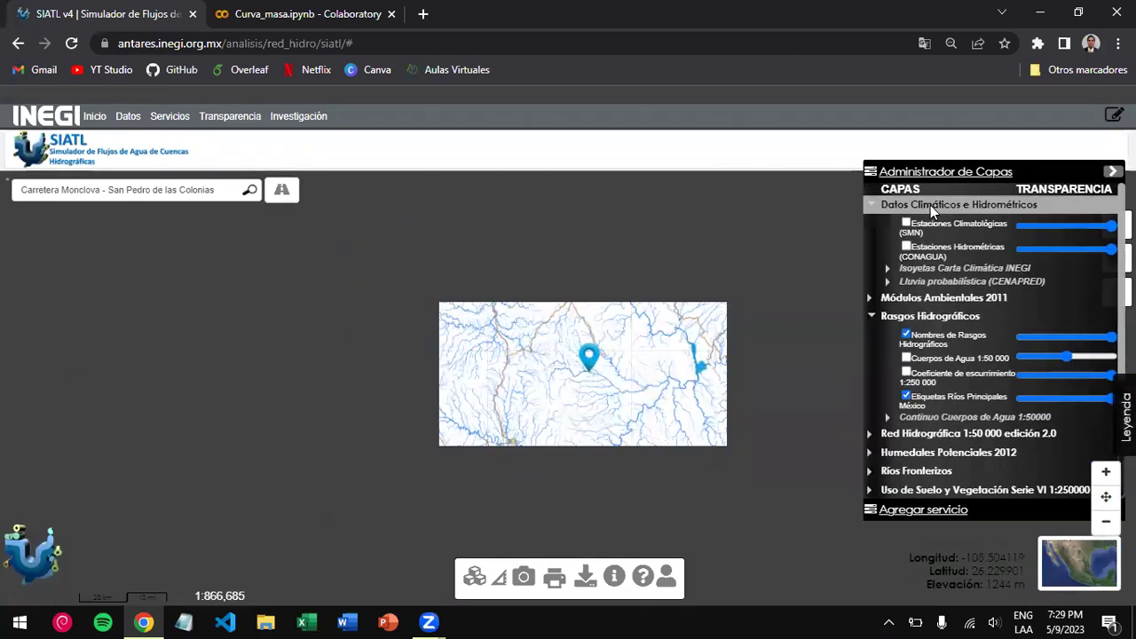
click(906, 247)
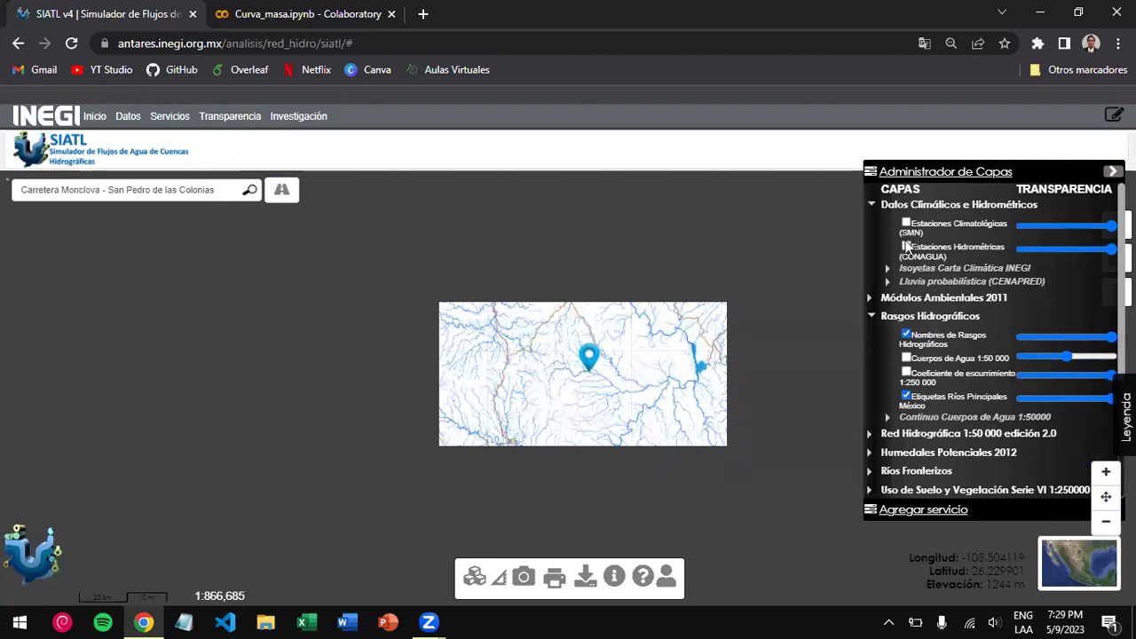
click(906, 333)
click(906, 335)
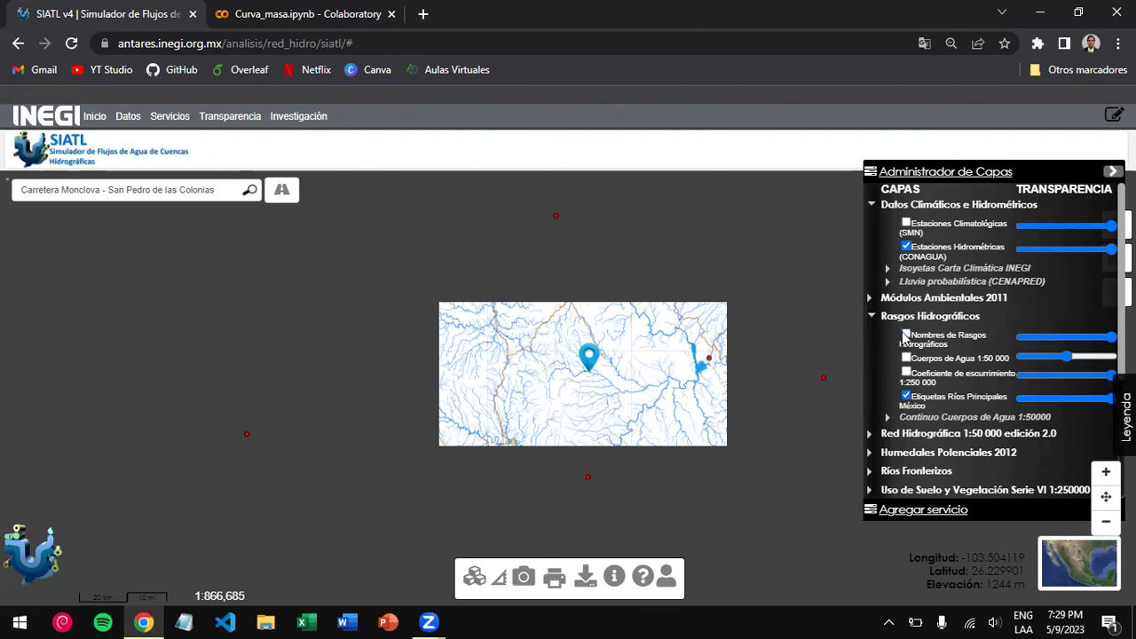
click(1111, 171)
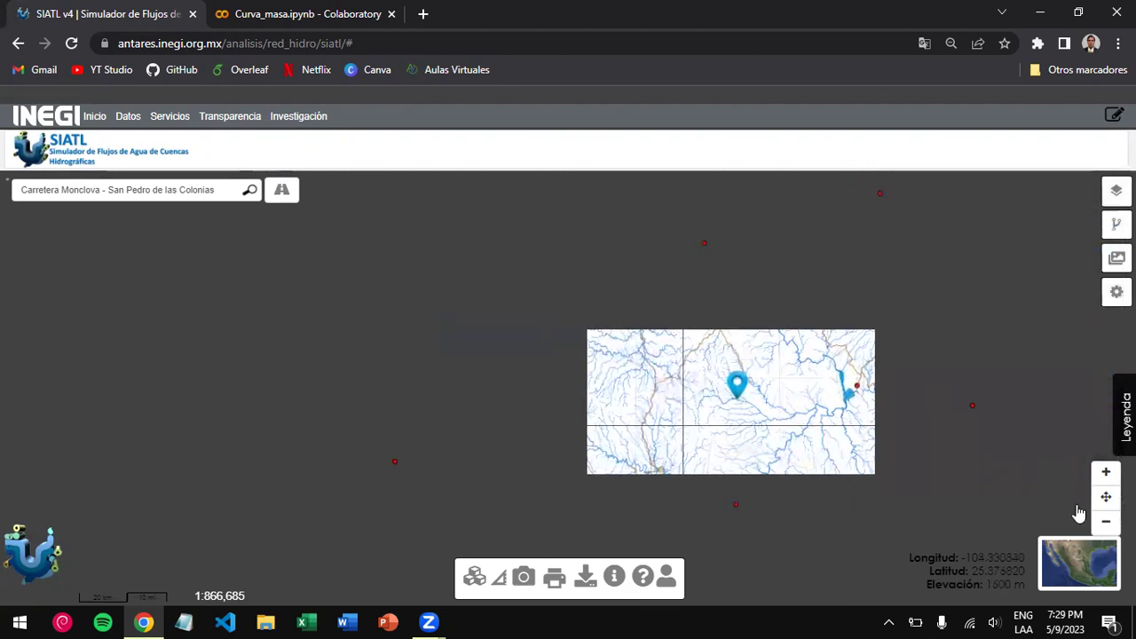
- Clear the point marker from the river network using the network functions
click(1117, 224)
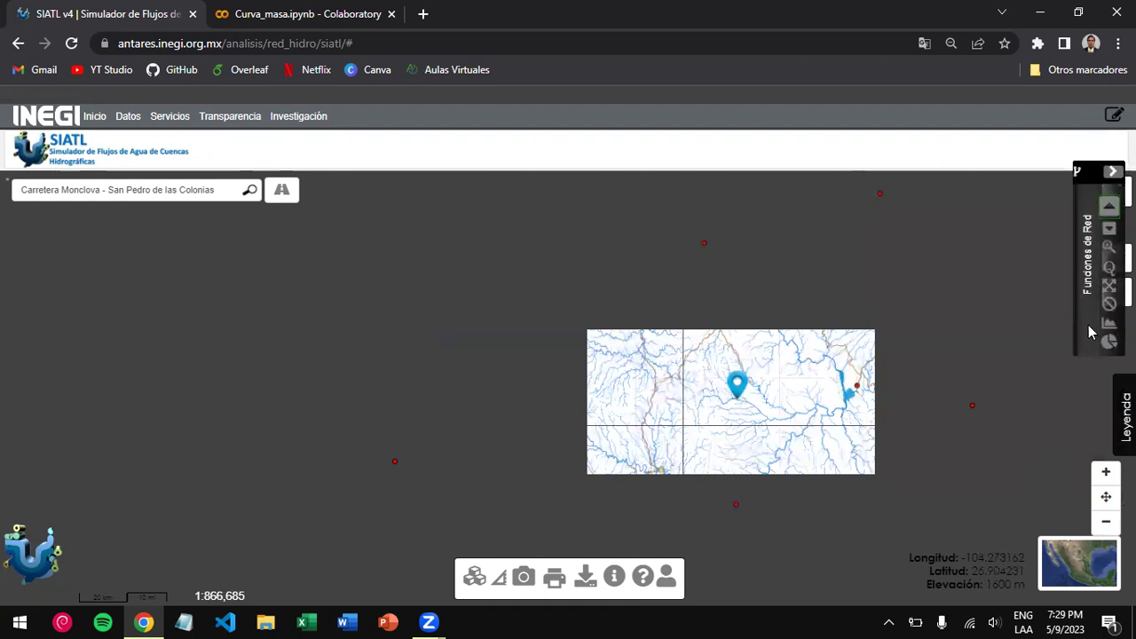
click(1109, 305)
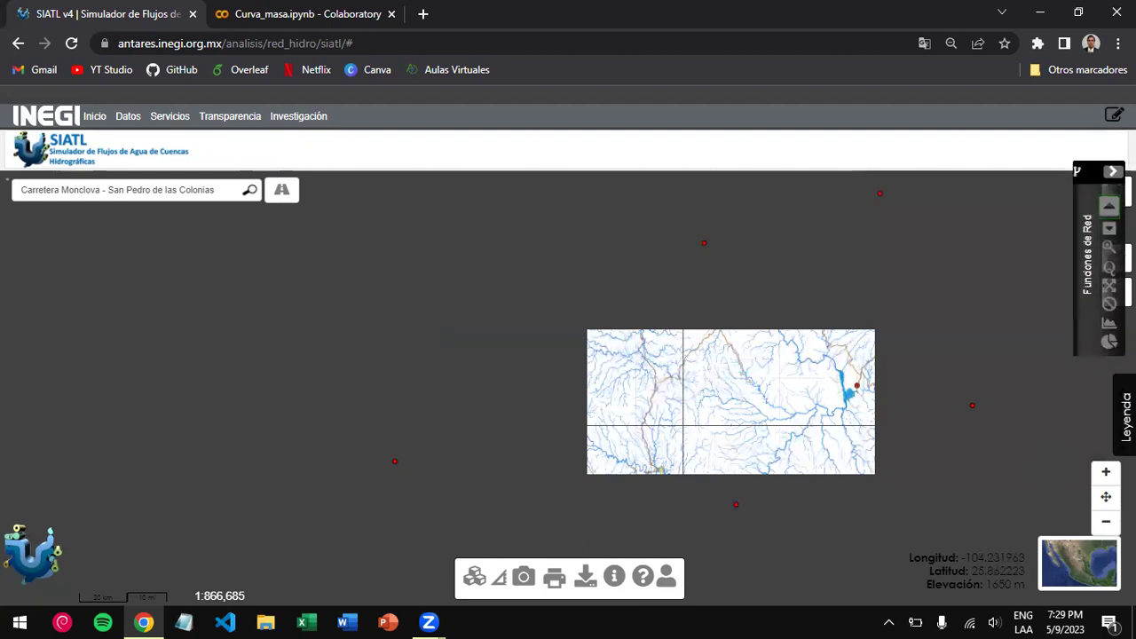
- Examine the hydrometric stations along the rivers from Durango southeast to Río Grande and Fresnillo
click(1106, 523)
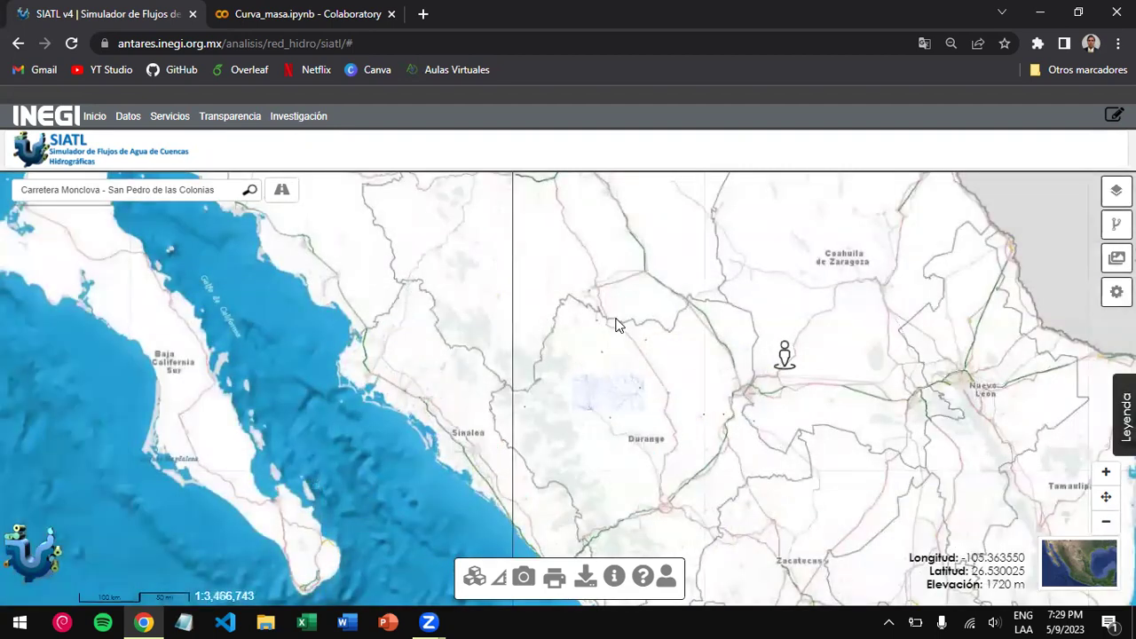
drag(654, 489, 644, 444)
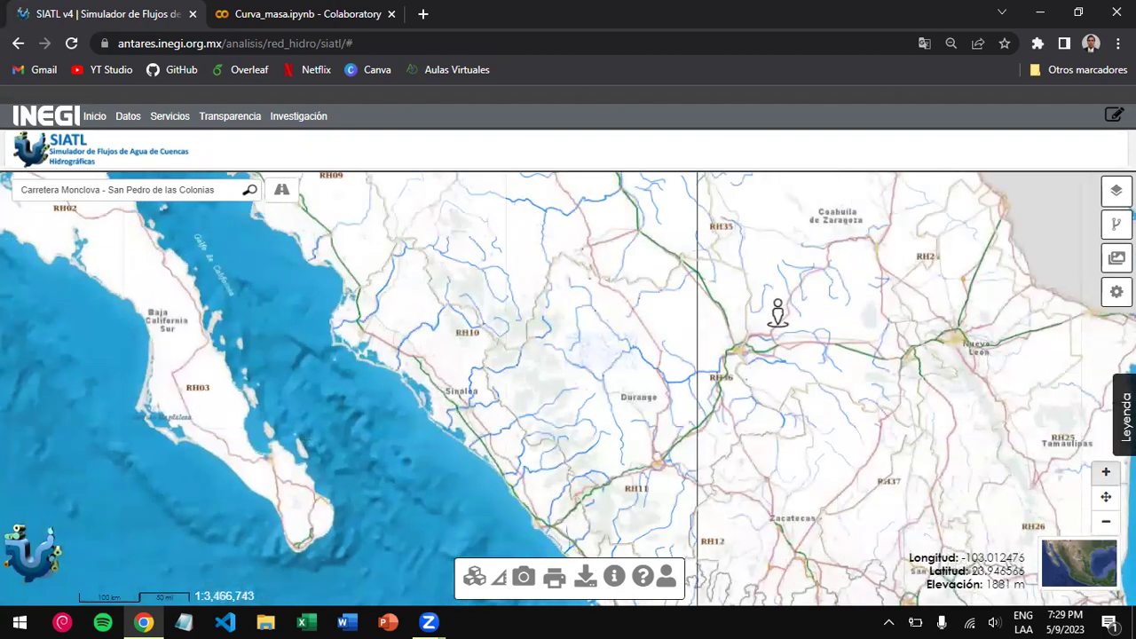
click(1106, 473)
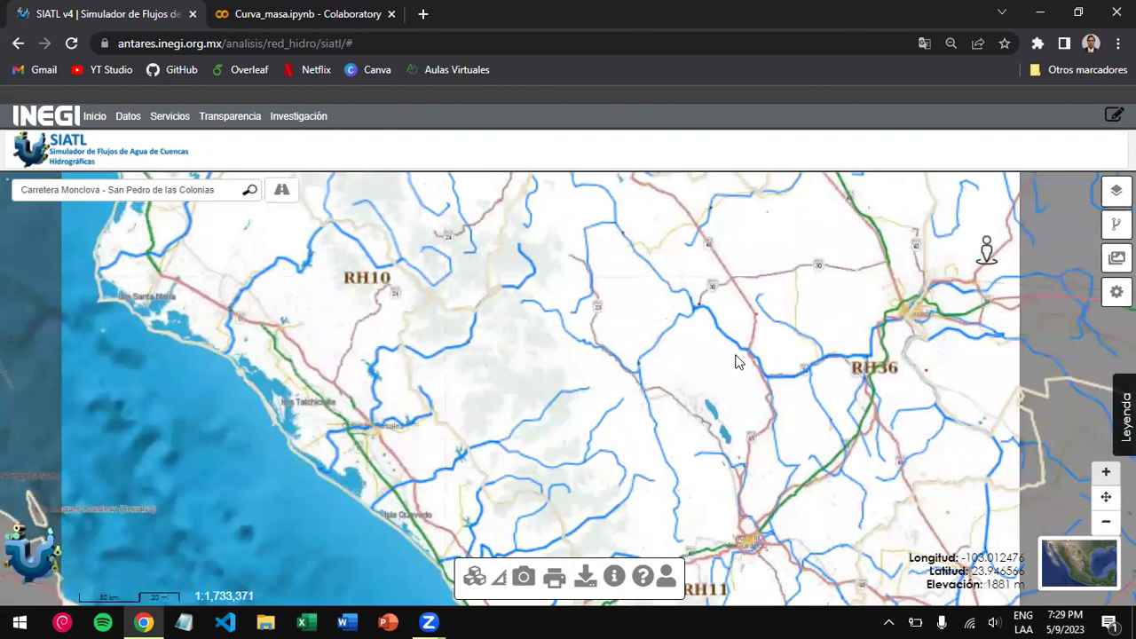
scroll(701, 377, up, 1)
drag(692, 375, 672, 322)
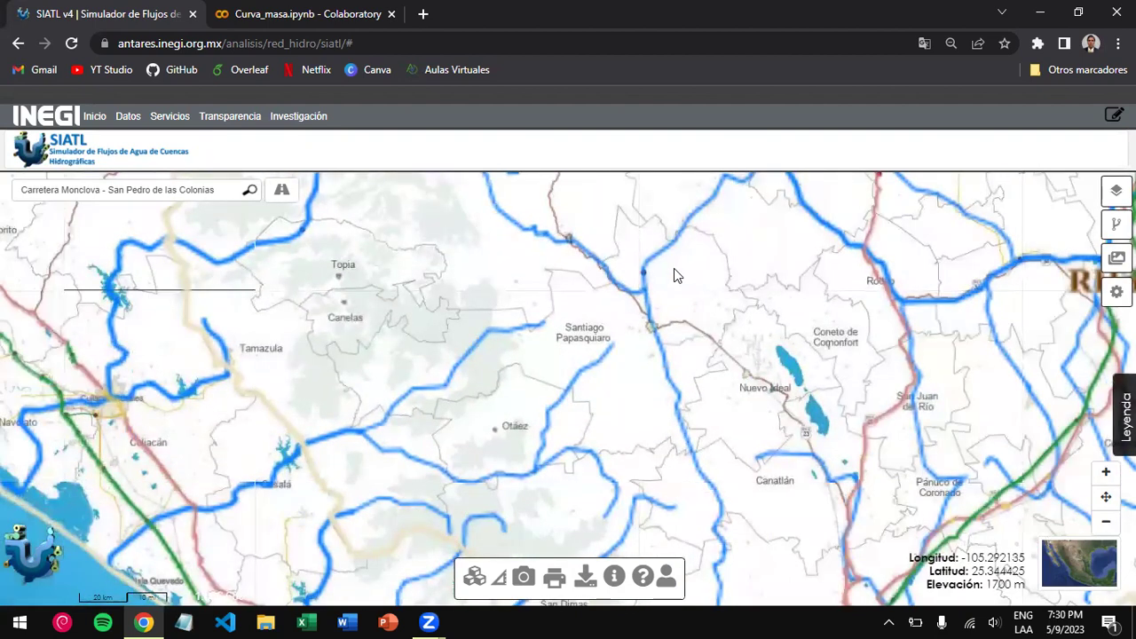
drag(702, 512, 538, 431)
drag(807, 445, 542, 369)
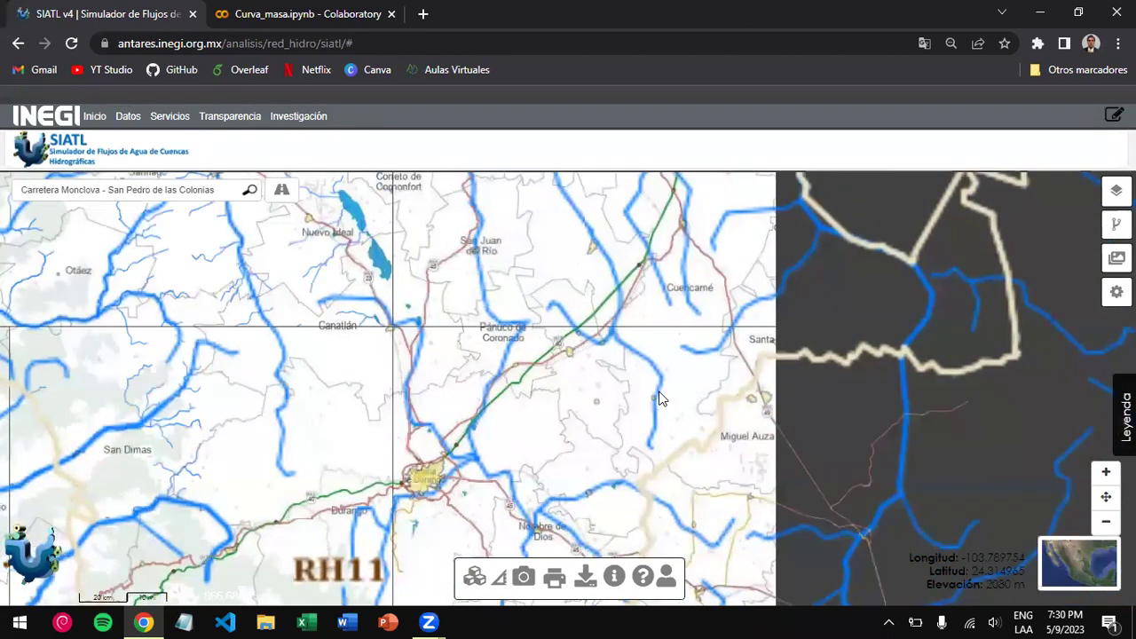
drag(662, 400, 540, 287)
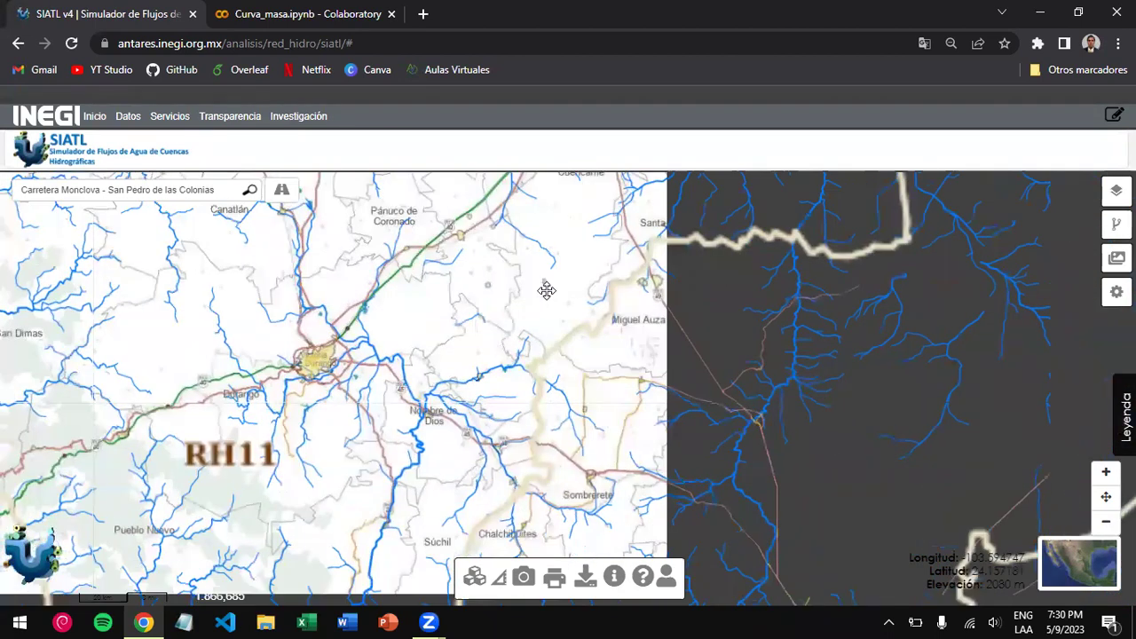
drag(722, 431, 664, 326)
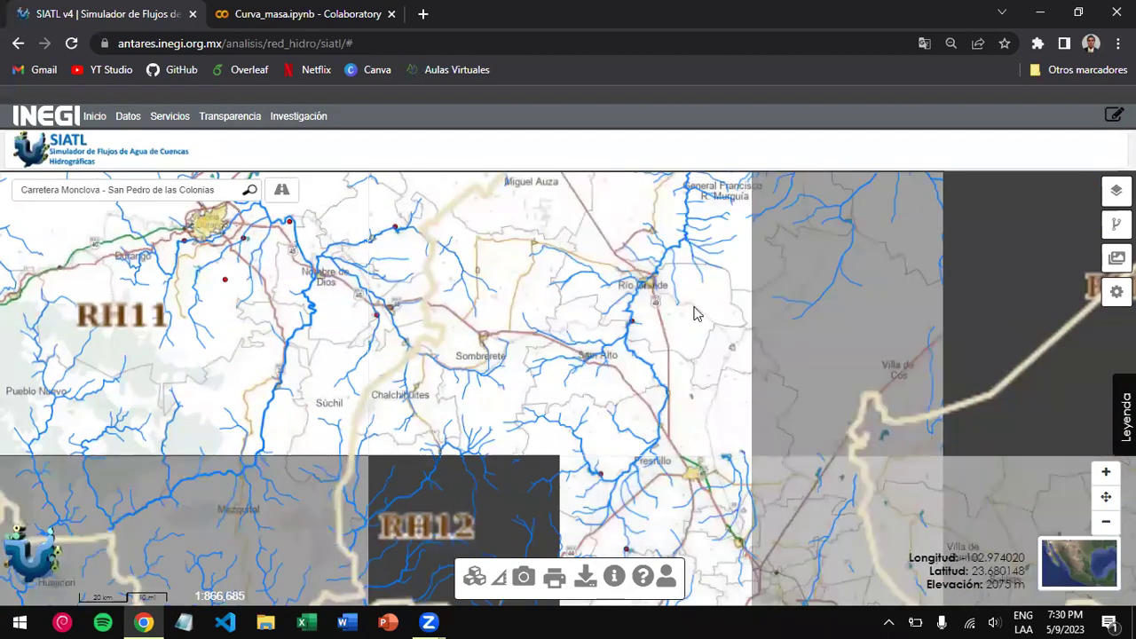
drag(702, 381, 636, 355)
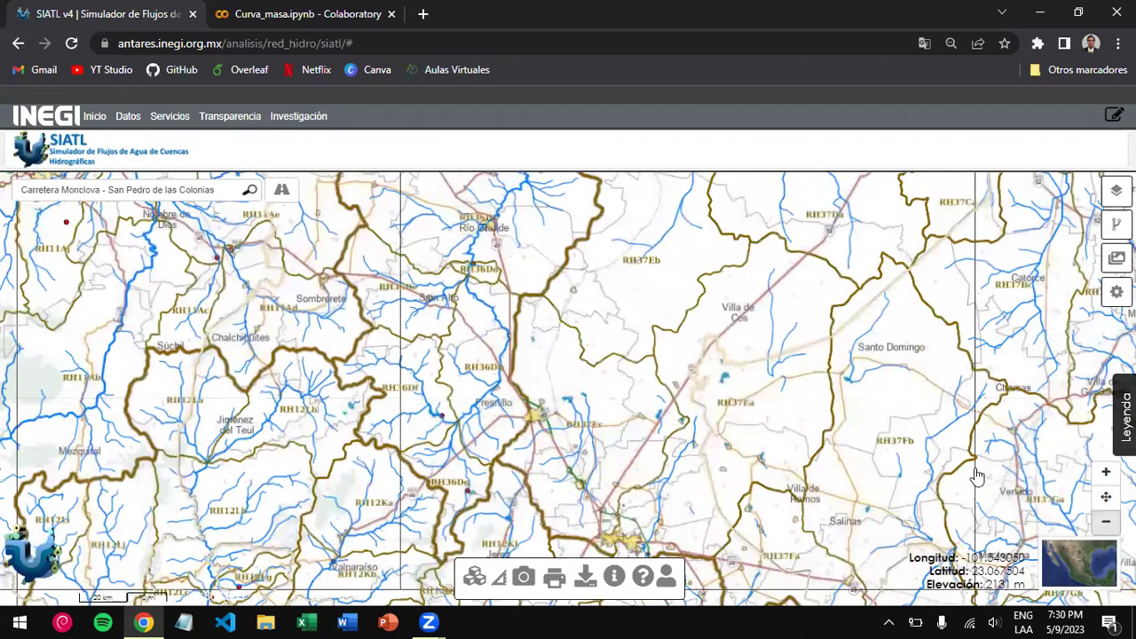
- Examine the basin boundaries around Zacatecas at a regional scale and in detail near Fresnillo and Río Grande
scroll(883, 461, down, 2)
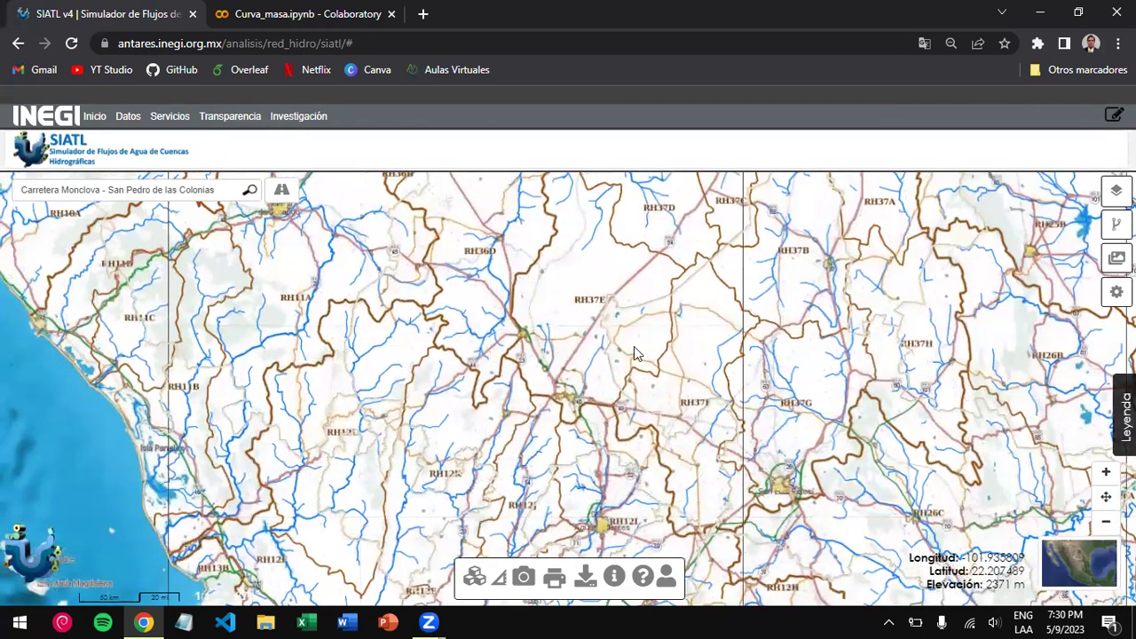
click(1106, 473)
click(1106, 472)
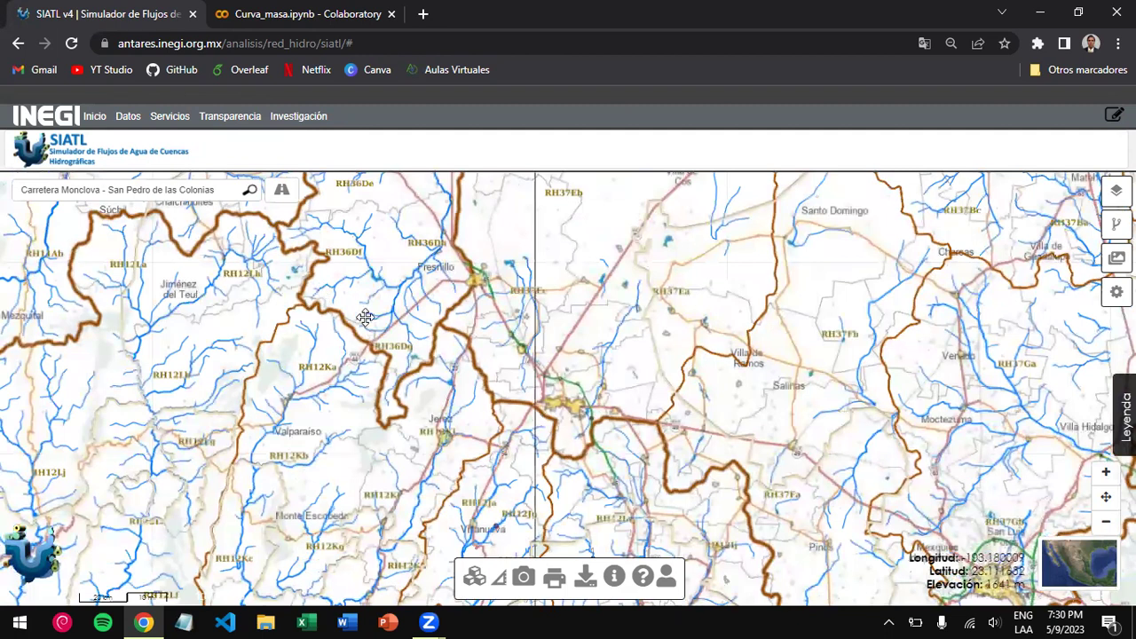
key(Up)
key(Left)
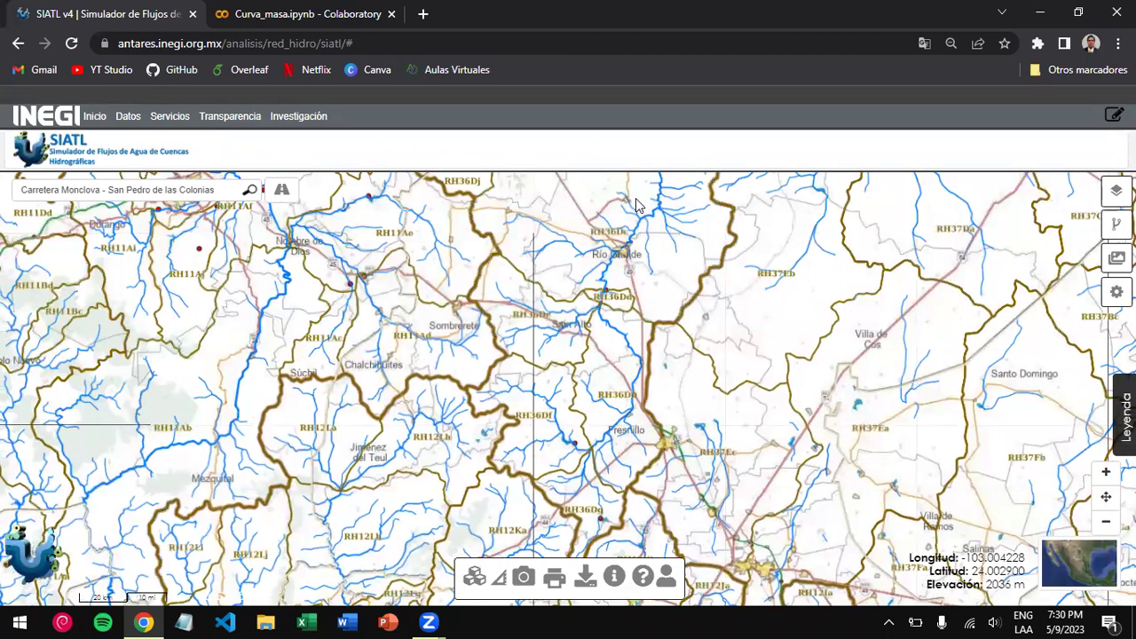
- Trace the river network from Río Grande north past San Juan de Guadalupe to Viesca and back, checking the stations along it
drag(635, 204, 636, 382)
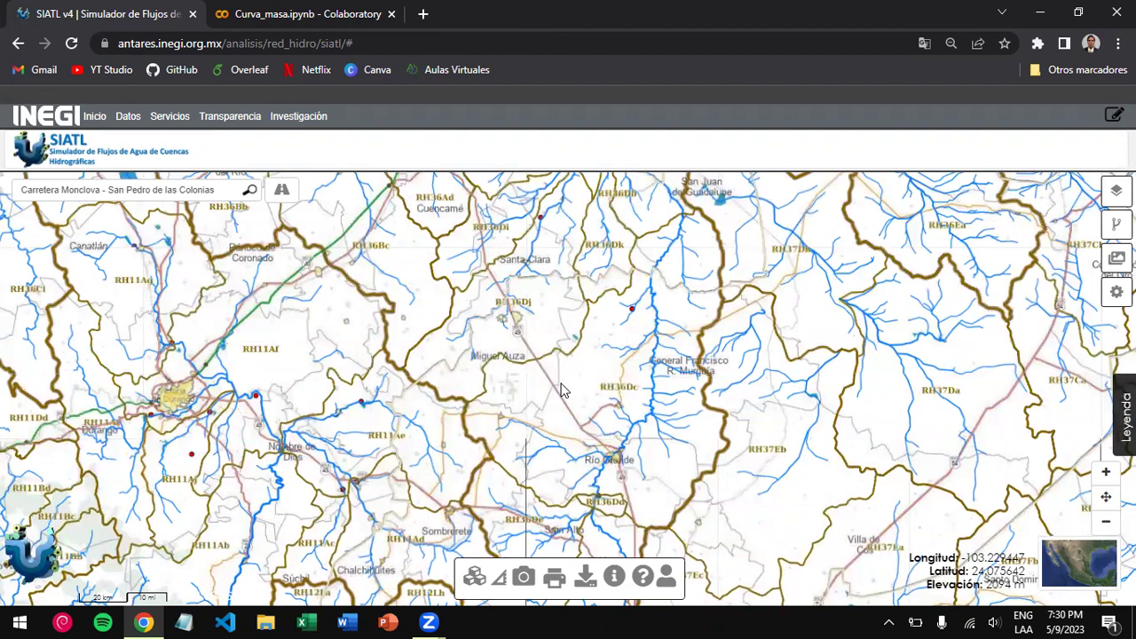
drag(693, 267, 676, 347)
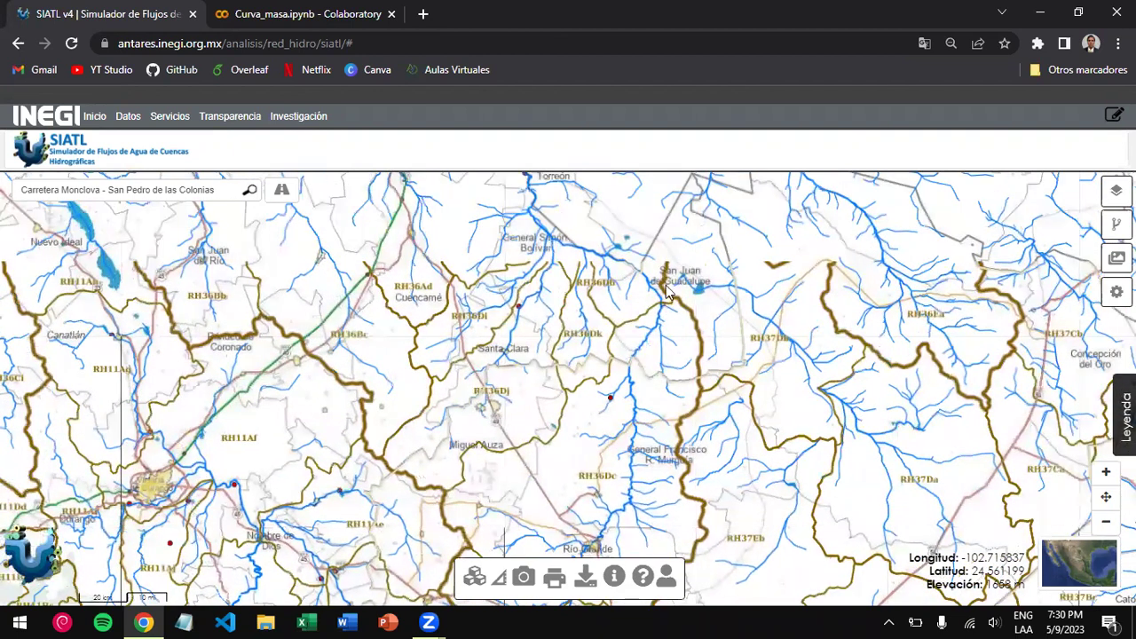
drag(657, 283, 636, 362)
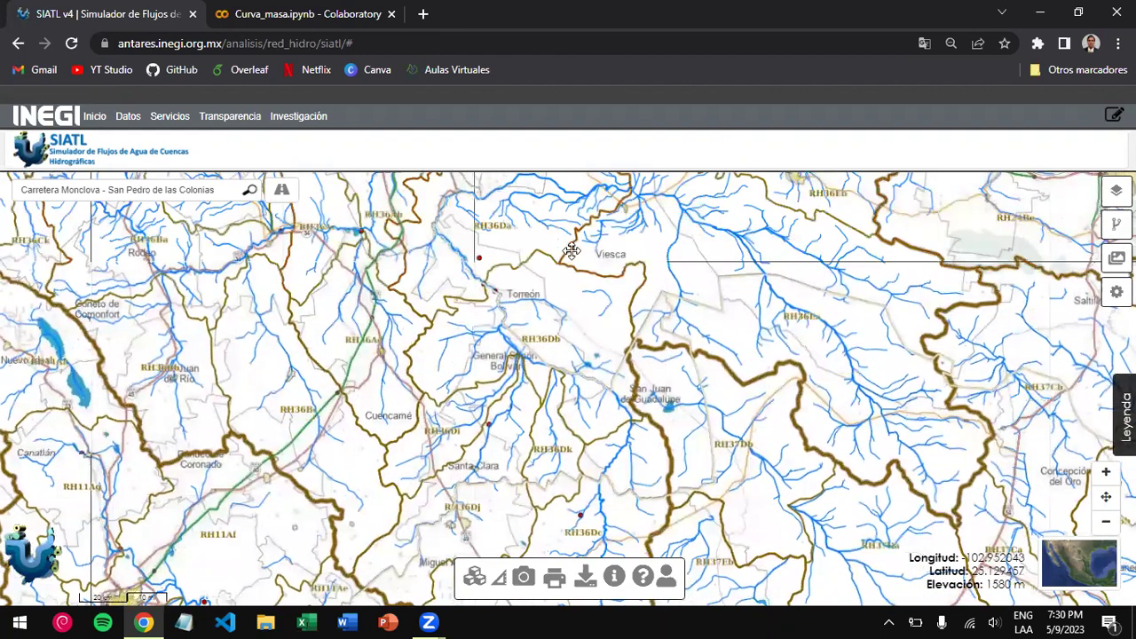
drag(571, 251, 559, 306)
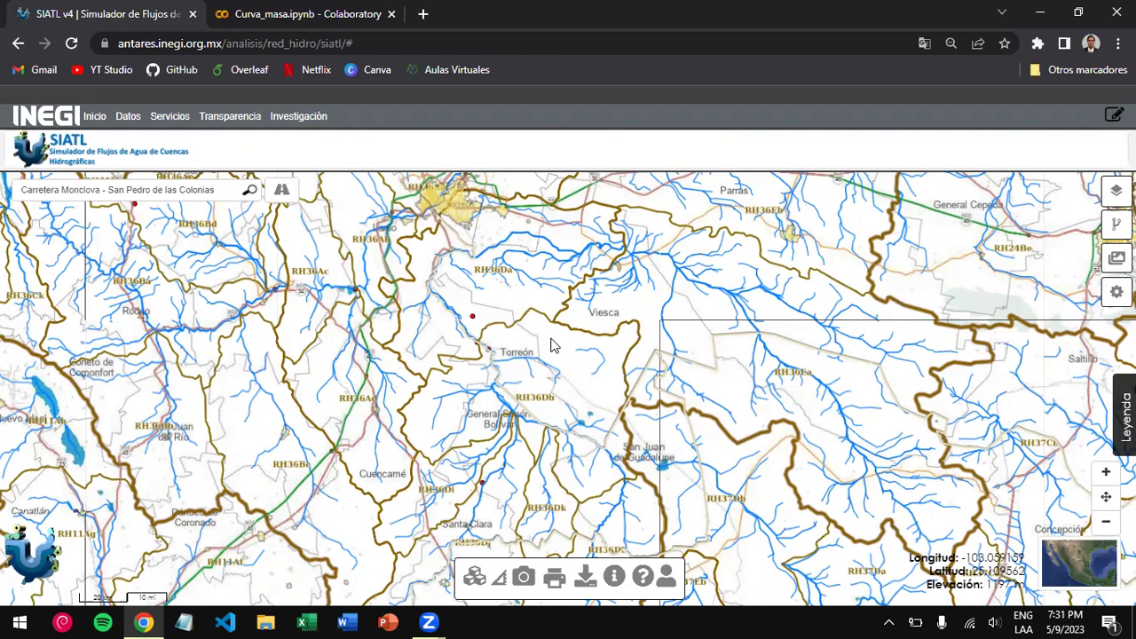
drag(479, 329, 502, 234)
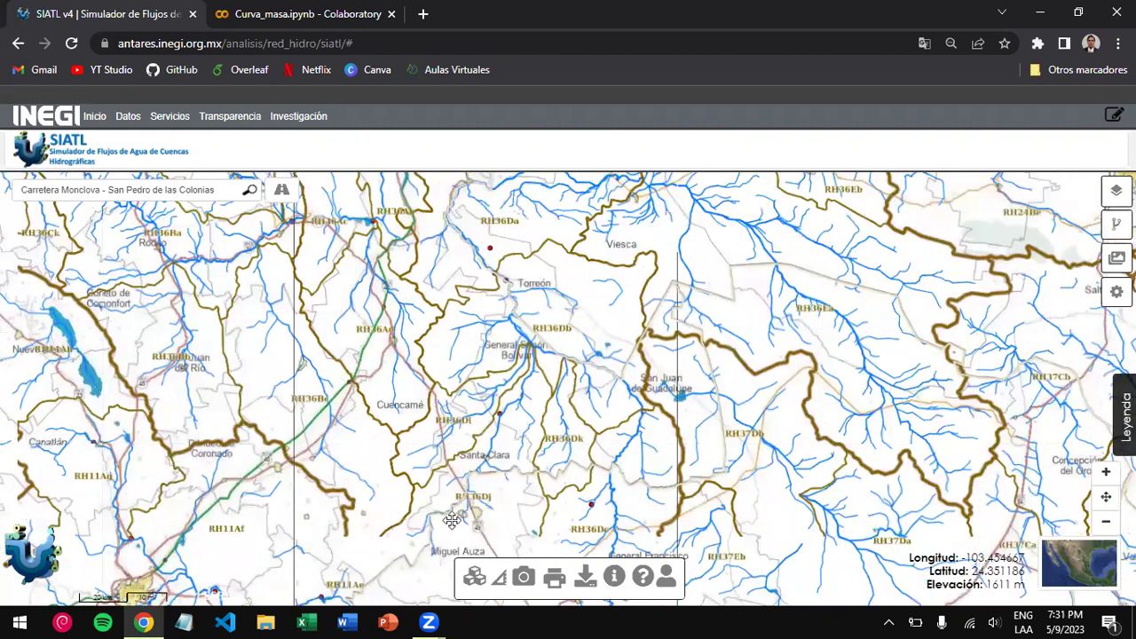
drag(495, 385, 502, 351)
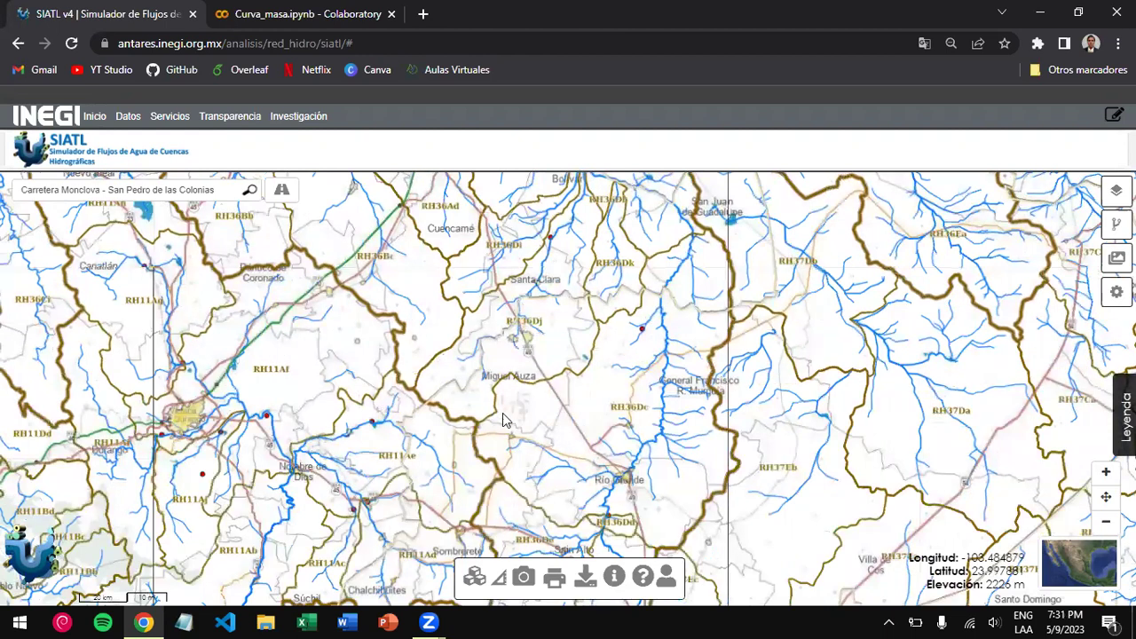
right_click(507, 382)
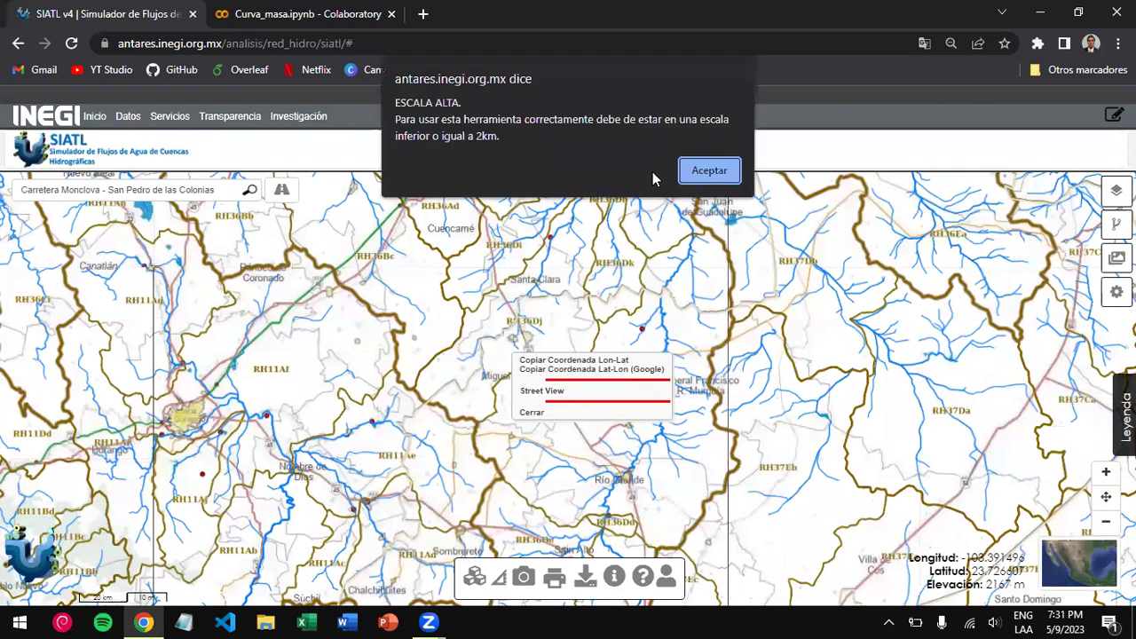
click(690, 173)
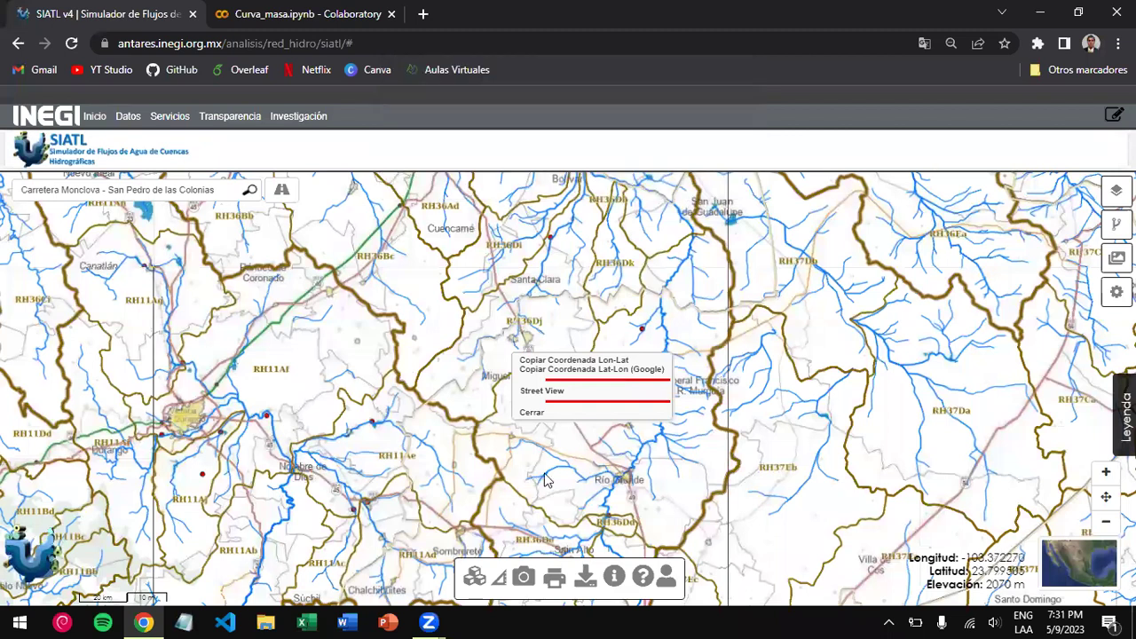
click(586, 430)
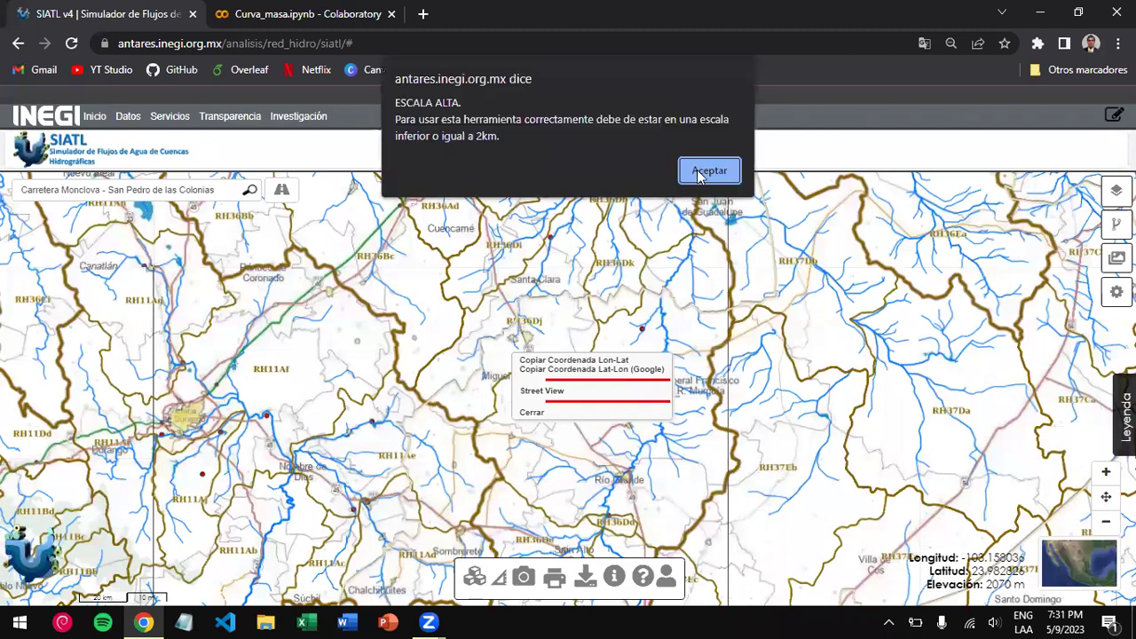
click(529, 413)
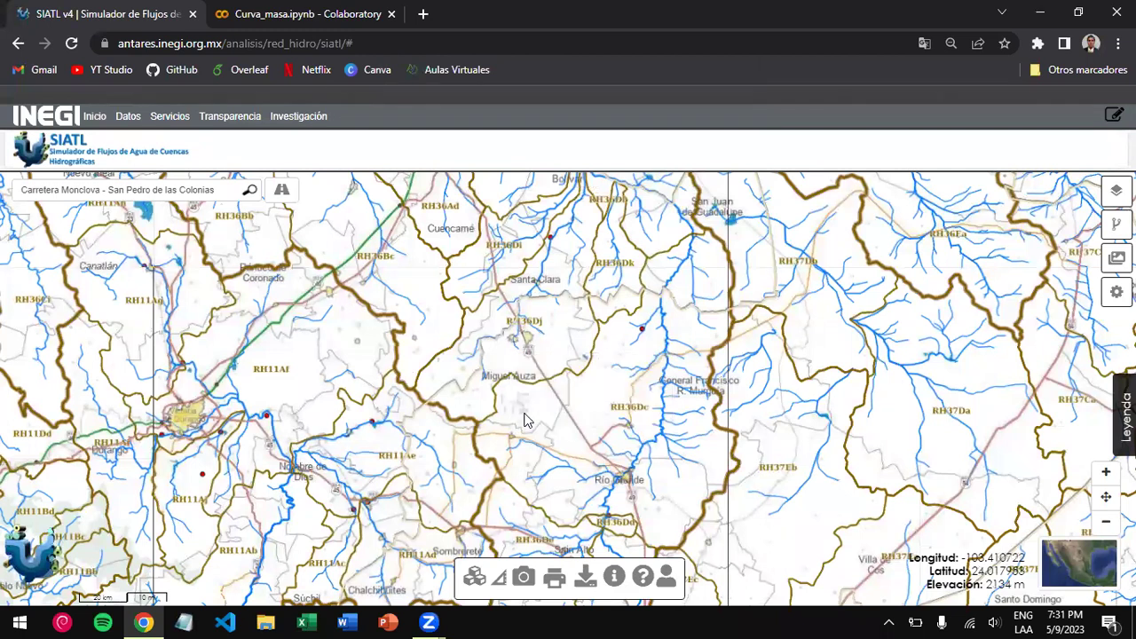
- Locate the hydrometric station on the river south of Río Grande in subbasin RH36Dd and examine its upstream network
drag(544, 463, 525, 358)
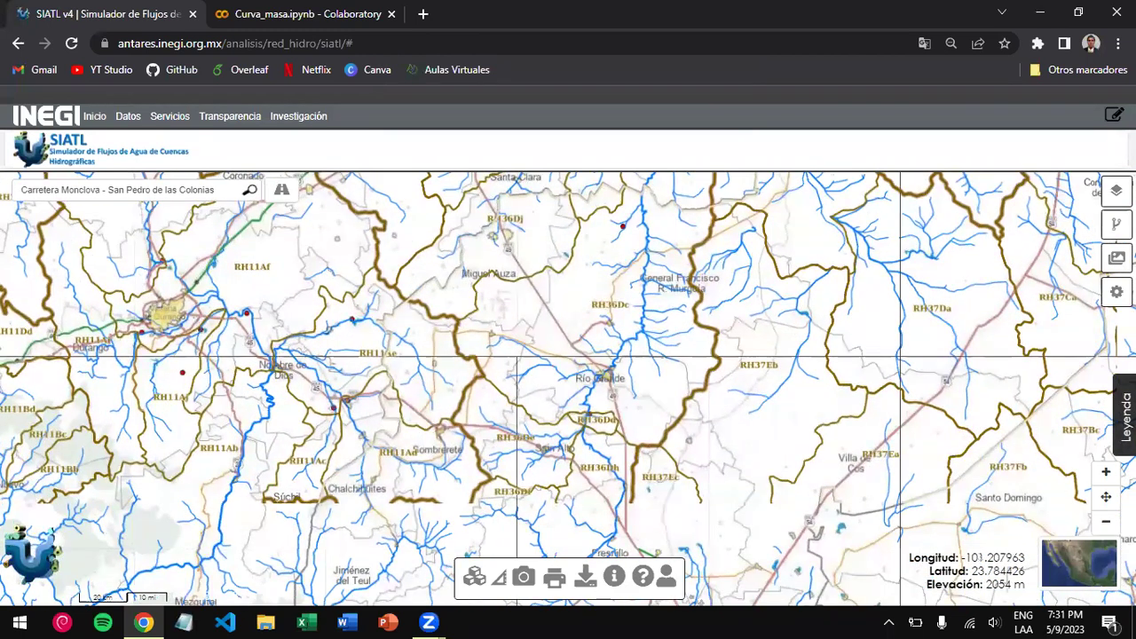
scroll(610, 405, up, 1)
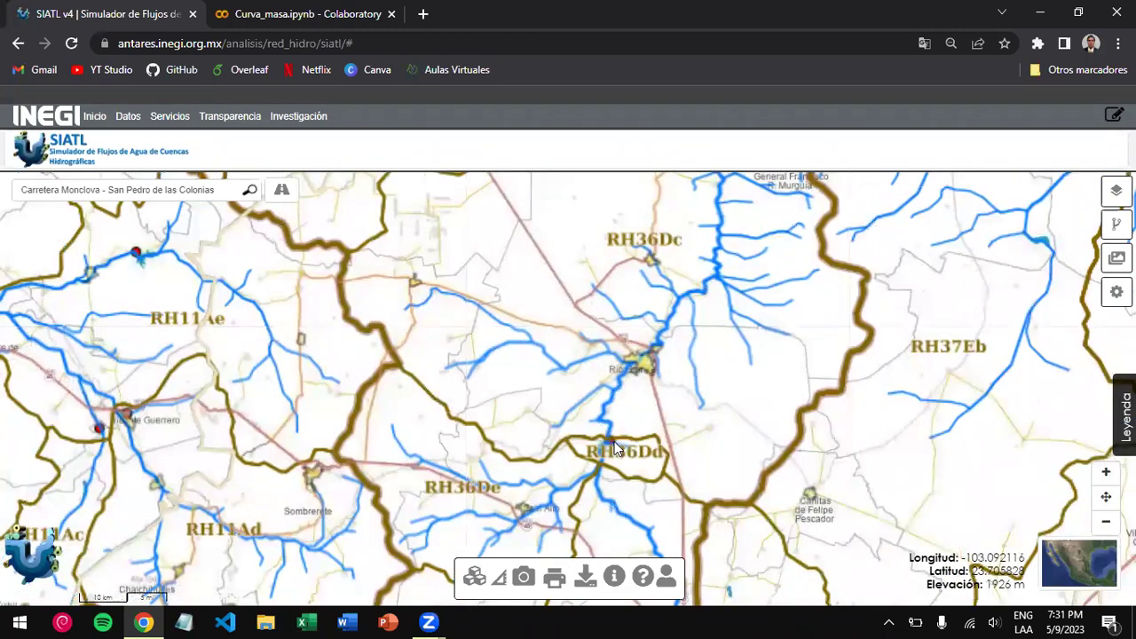
drag(621, 479, 627, 325)
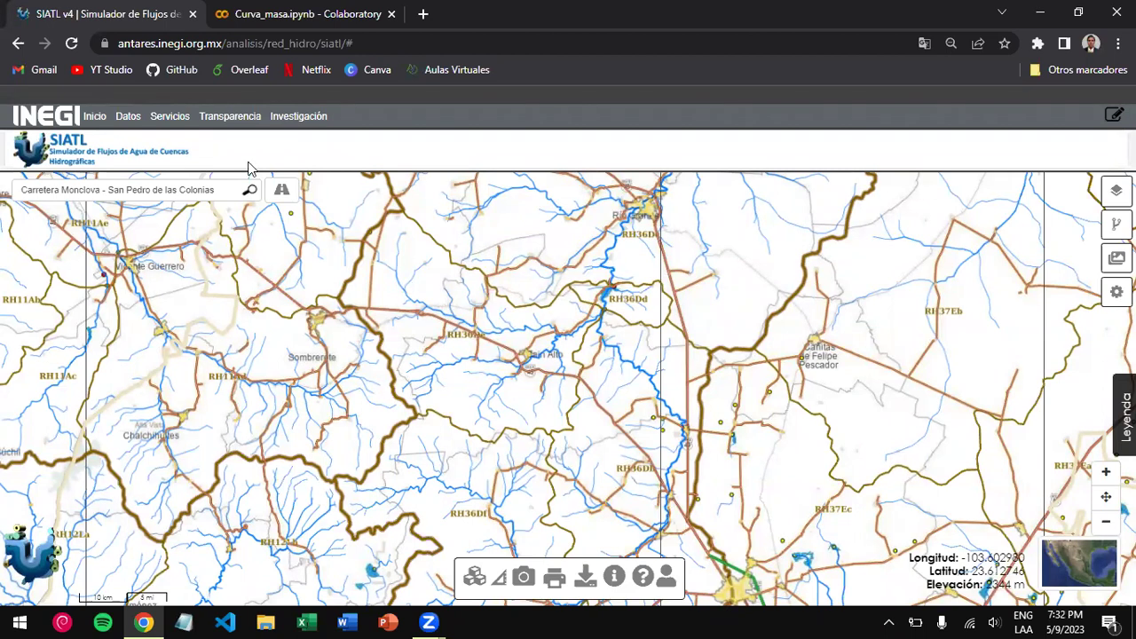
- Switch to the Curva_masa.ipynb notebook in Colab and read its import, station-to-shapefile conversion and file path code
click(249, 17)
click(273, 287)
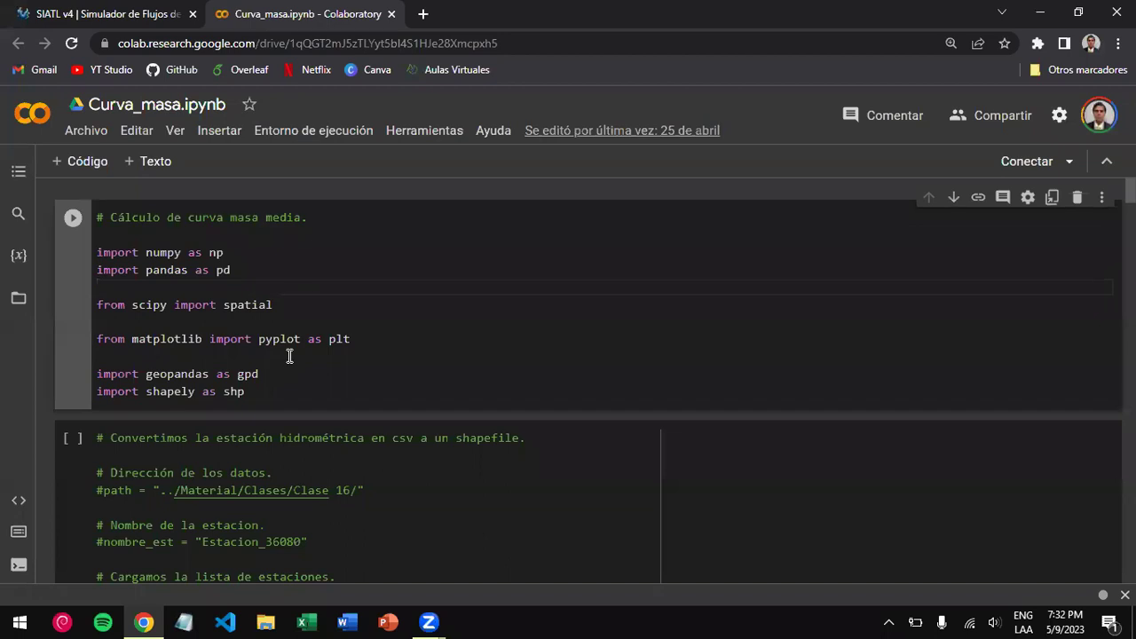
scroll(290, 356, down, 3)
scroll(290, 356, up, 3)
scroll(289, 355, down, 3)
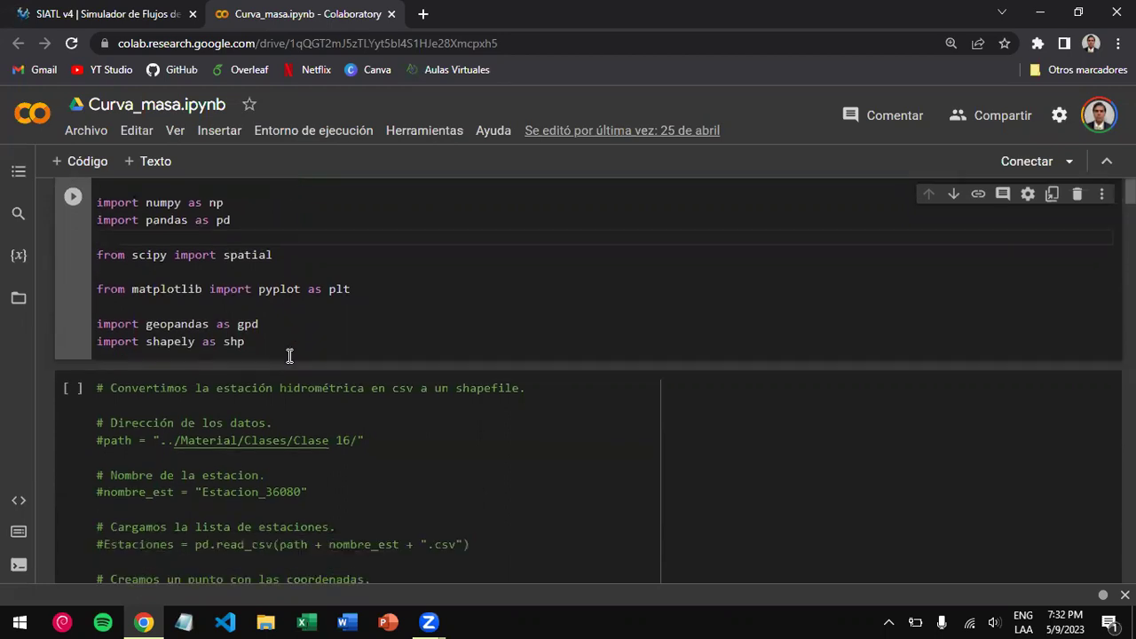
scroll(289, 356, up, 1)
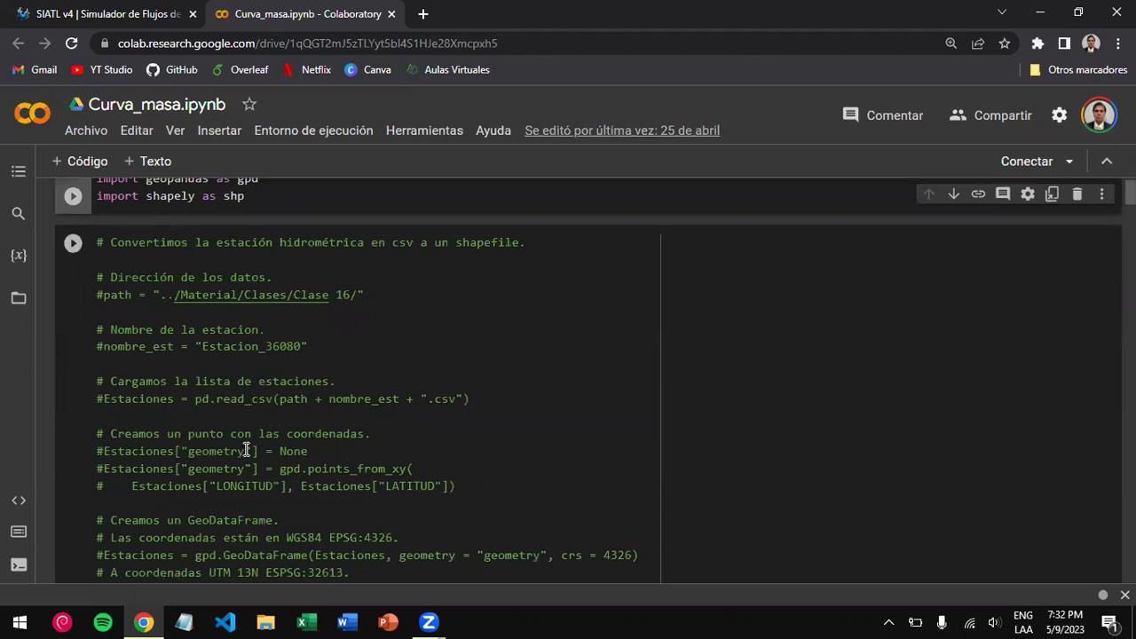
scroll(246, 450, down, 6)
scroll(246, 450, up, 3)
scroll(246, 450, down, 5)
scroll(246, 450, down, 6)
scroll(245, 449, down, 2)
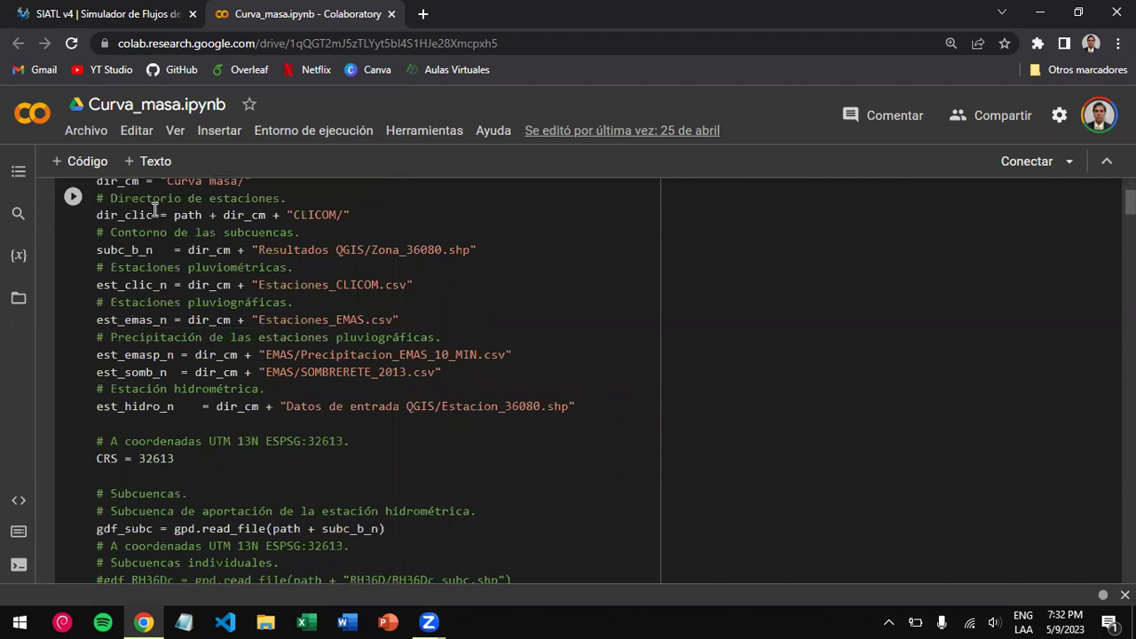
- Review the input file paths, highlighting the subbasin contour file Zona_36080.shp in the Resultados QGIS folder
drag(154, 214, 306, 249)
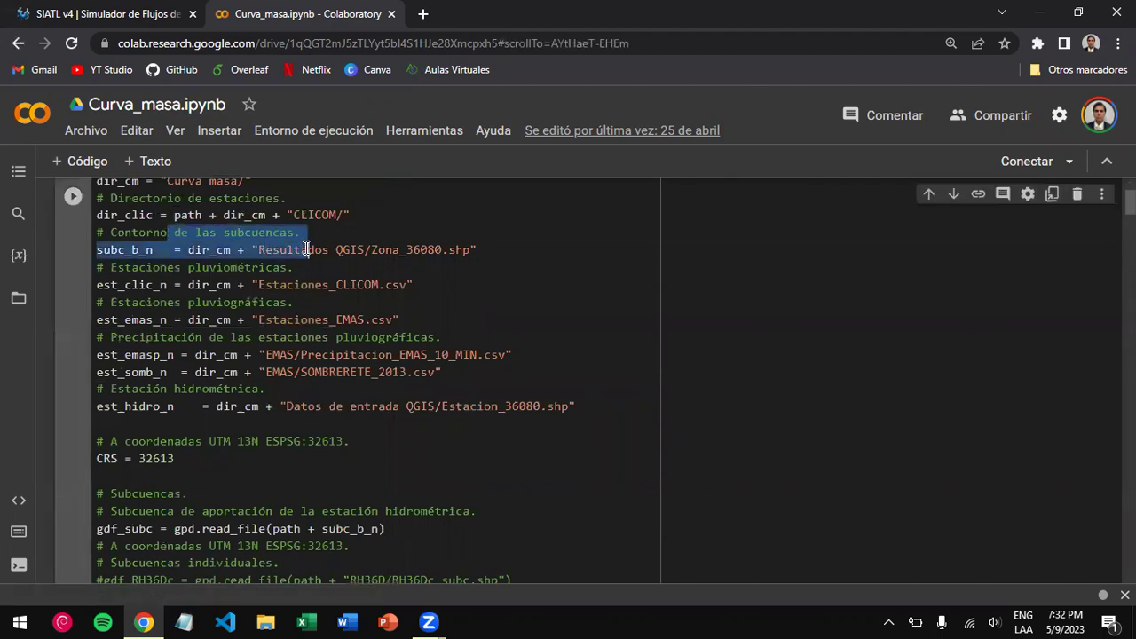
click(353, 246)
double_click(353, 246)
drag(378, 249, 456, 249)
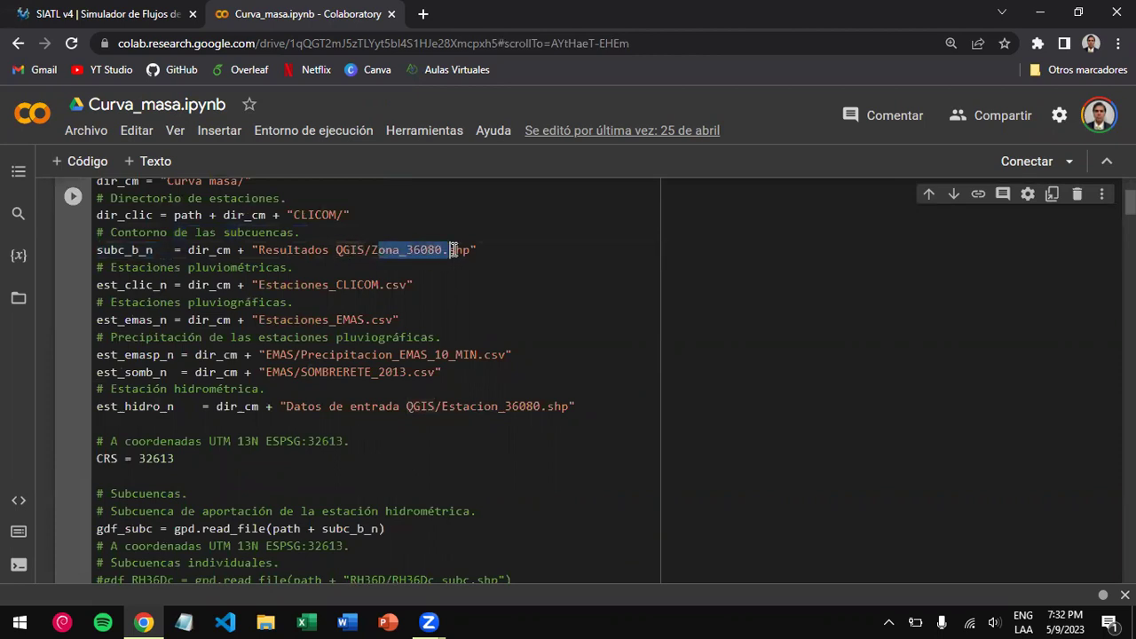
click(353, 249)
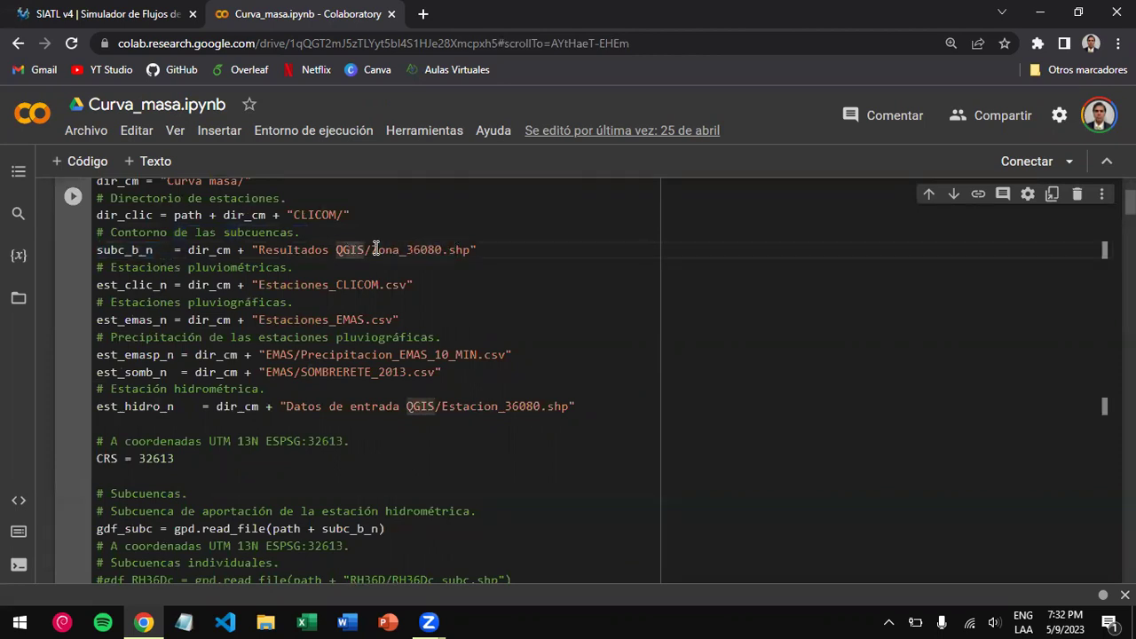
drag(371, 249, 444, 244)
click(401, 286)
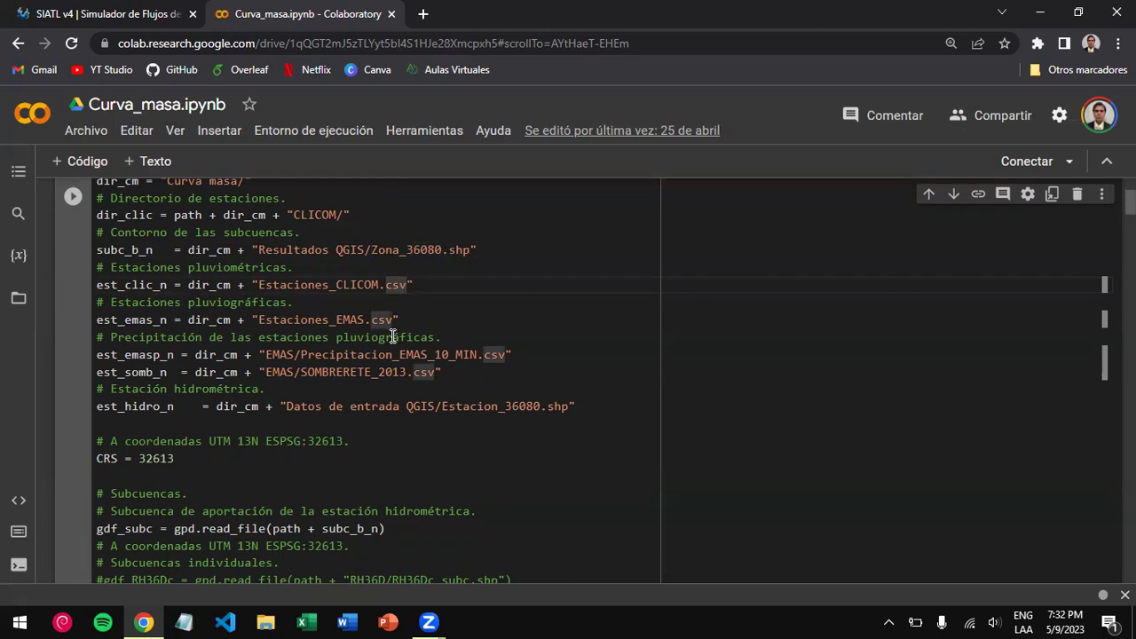
- Read the code that loads the subbasins and the hydrometric station and converts them to the UTM 13N coordinate system
scroll(248, 344, down, 3)
scroll(249, 344, up, 1)
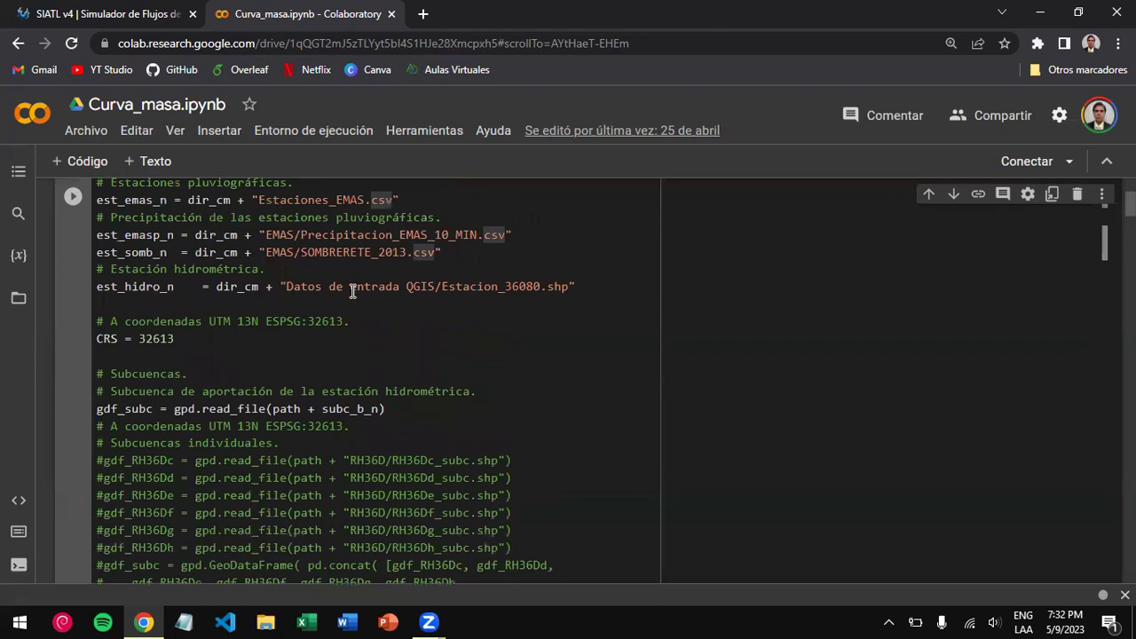
scroll(364, 348, down, 3)
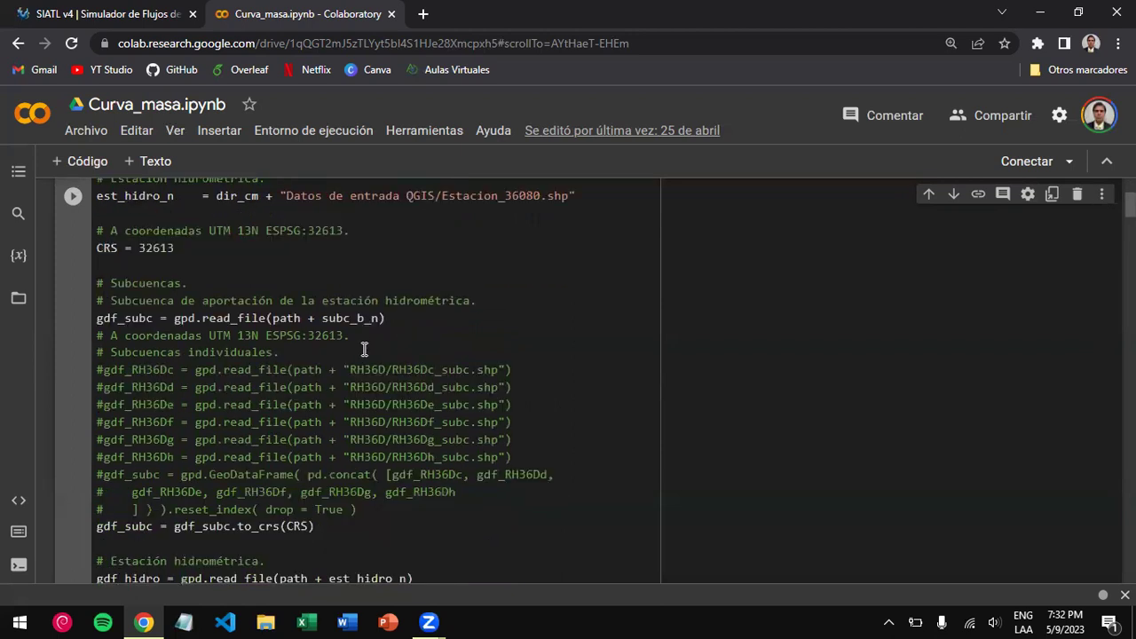
scroll(365, 348, down, 3)
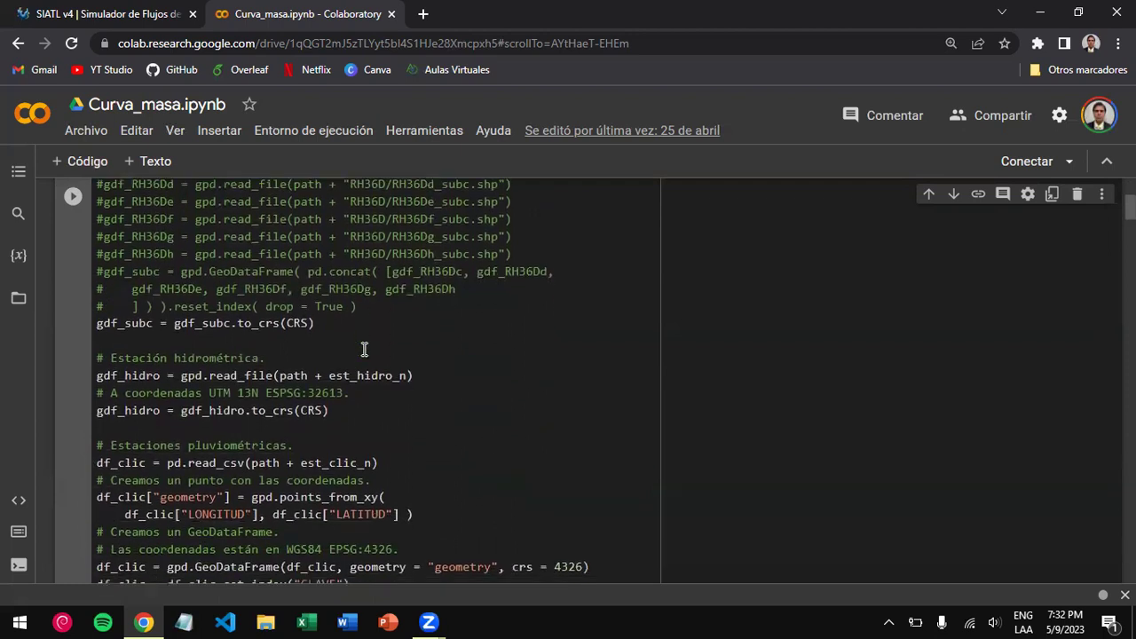
- Read the code that loads the pluviometric stations and highlight the list of station names excluded from df_clic
scroll(365, 348, down, 3)
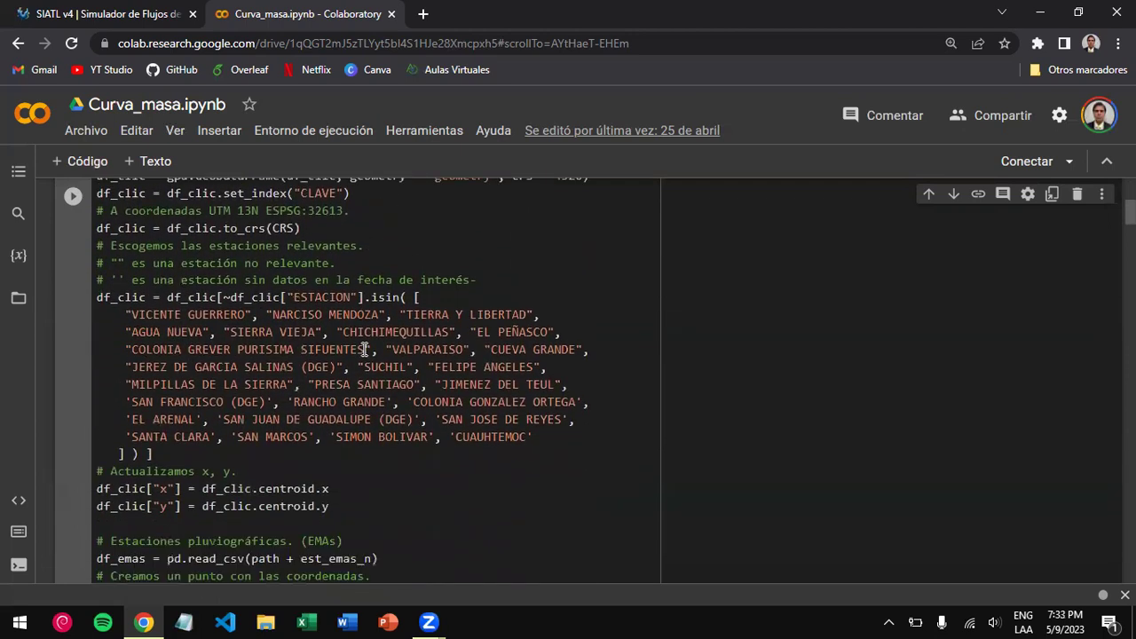
scroll(364, 348, down, 1)
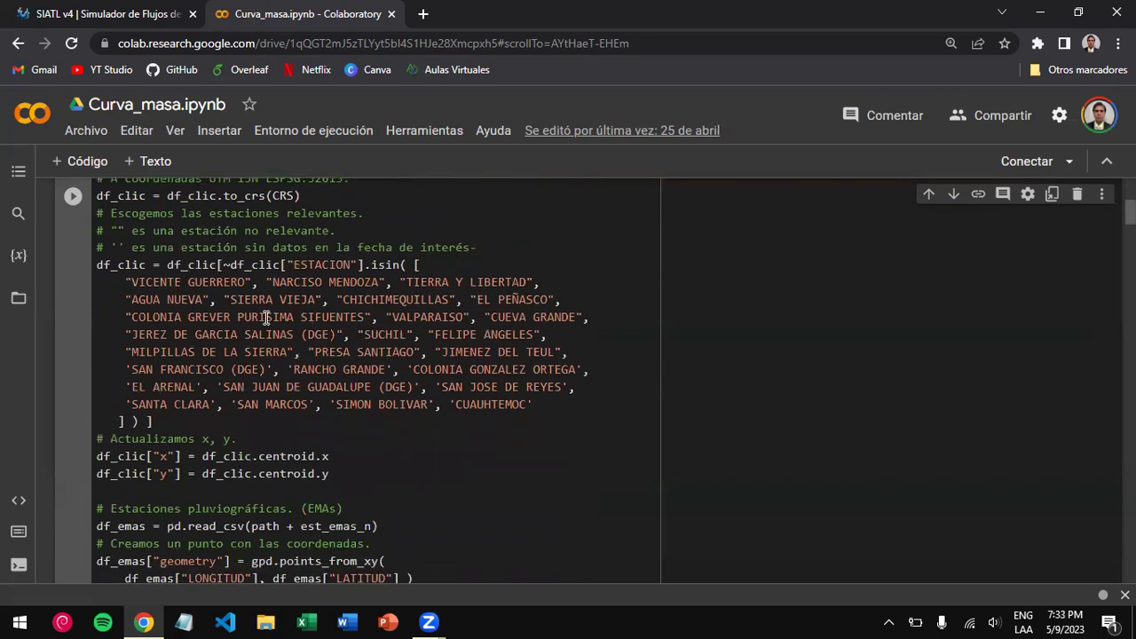
click(181, 283)
drag(125, 282, 470, 401)
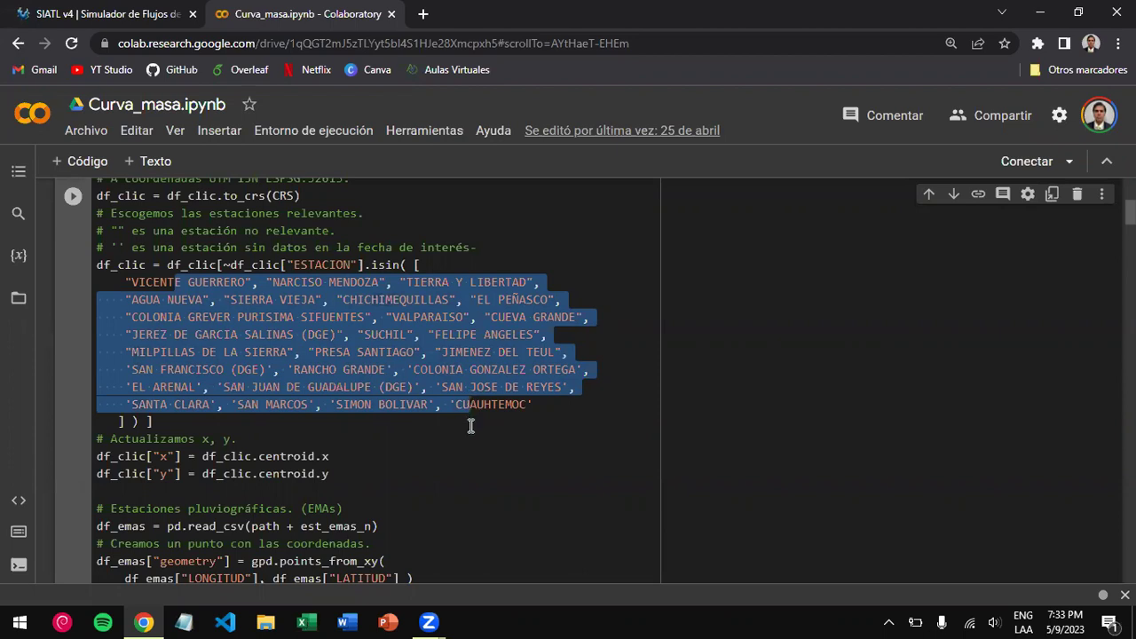
- Read the code that loads the pluviographic EMAs stations, converts them to UTM 13N and filters out the irrelevant ones
scroll(470, 424, down, 5)
scroll(472, 424, up, 2)
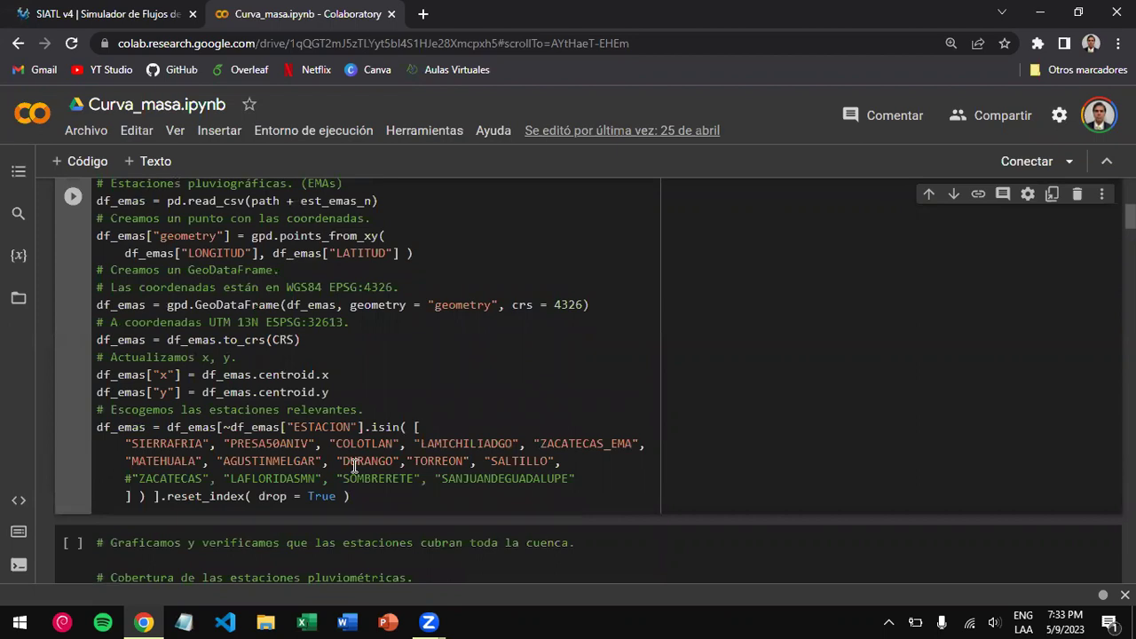
scroll(373, 429, down, 5)
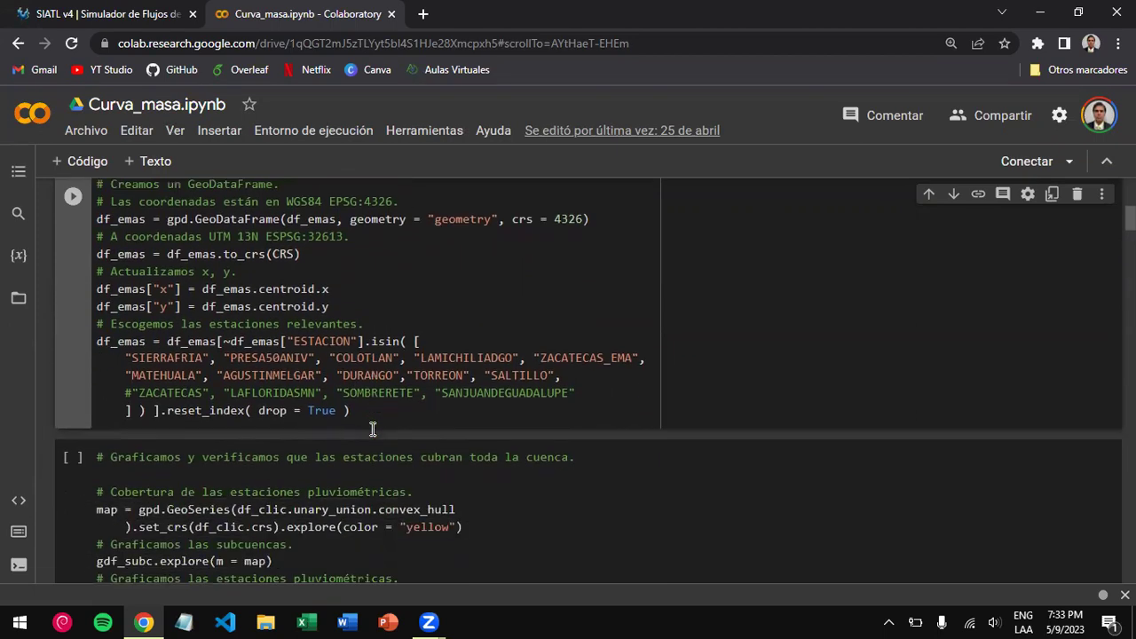
- Review the station coverage plotting cell and zoom its output map out one level to view the whole coverage polygon
scroll(372, 429, down, 5)
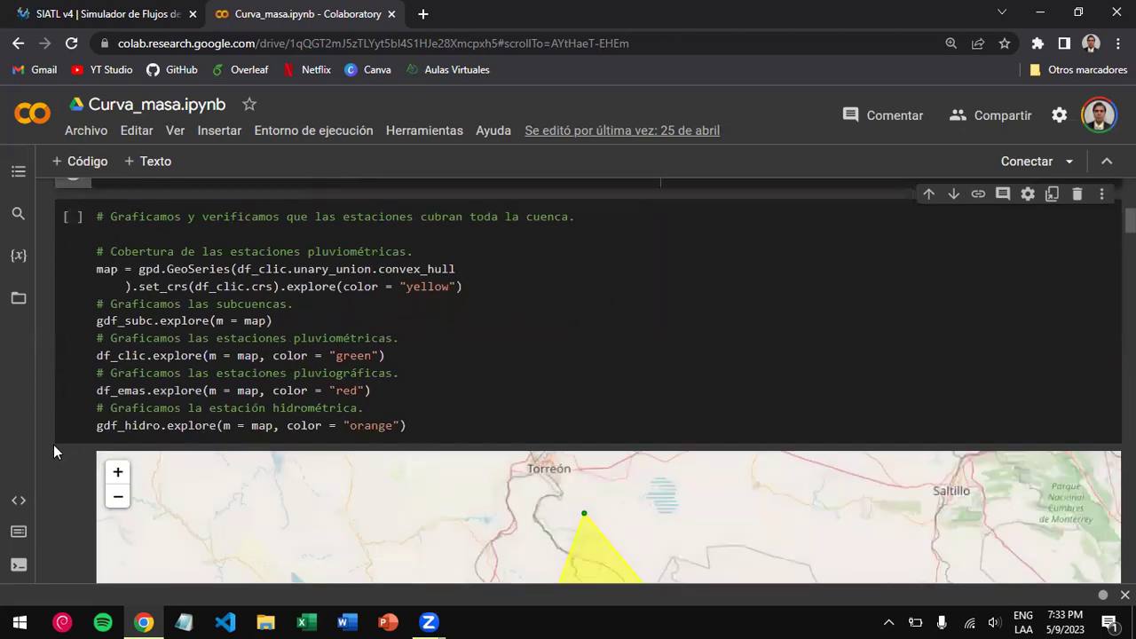
scroll(55, 441, down, 8)
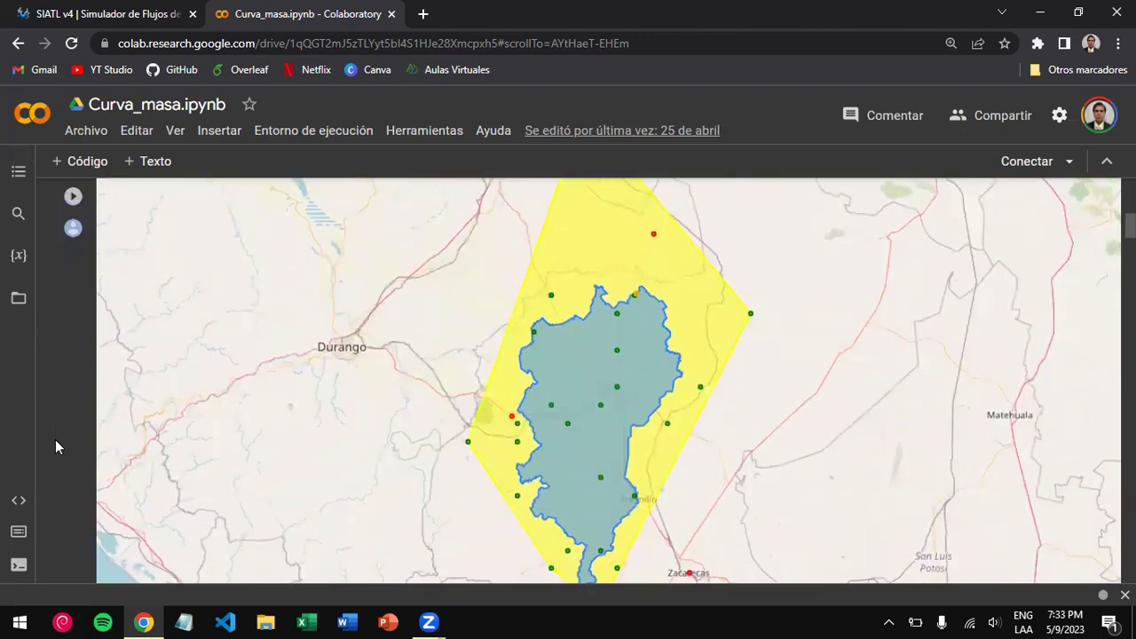
scroll(55, 439, down, 1)
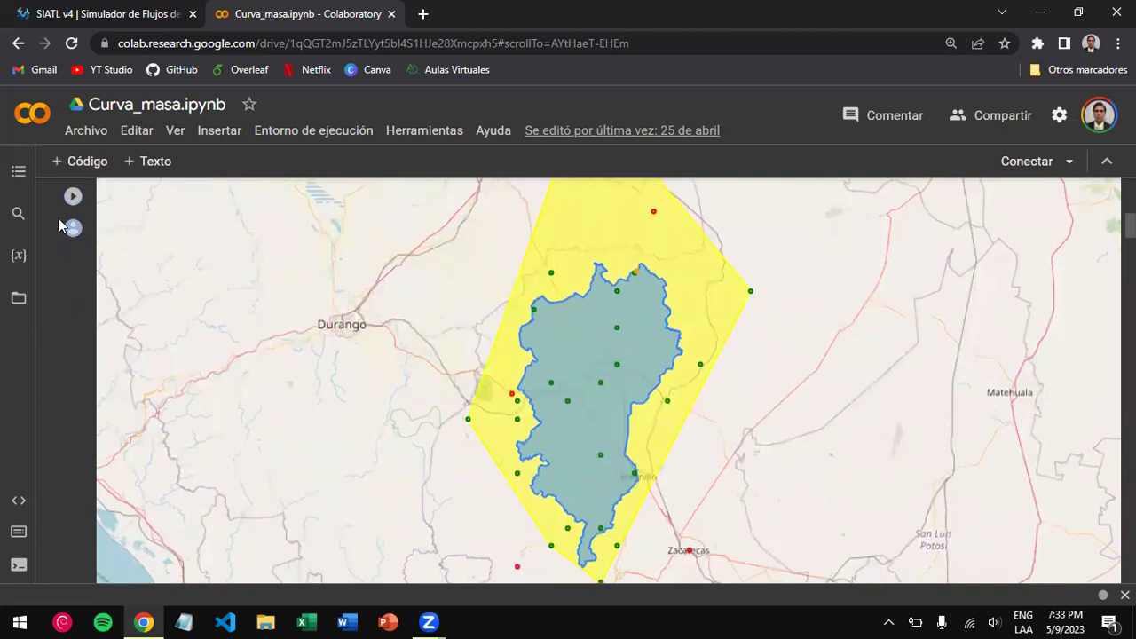
scroll(55, 308, up, 5)
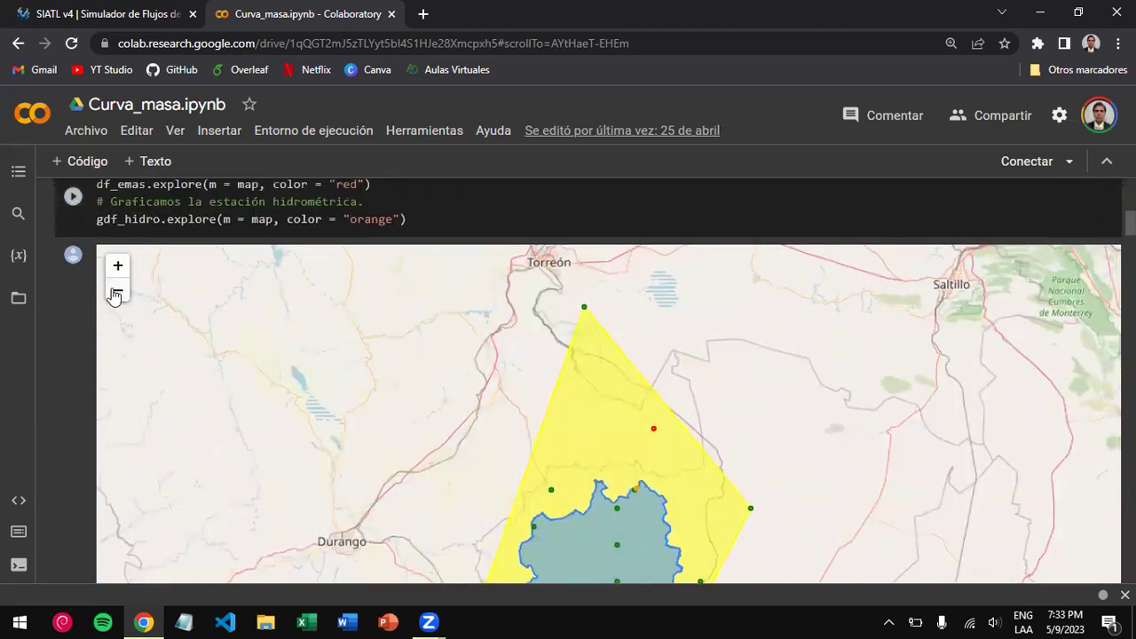
click(117, 294)
scroll(53, 413, down, 2)
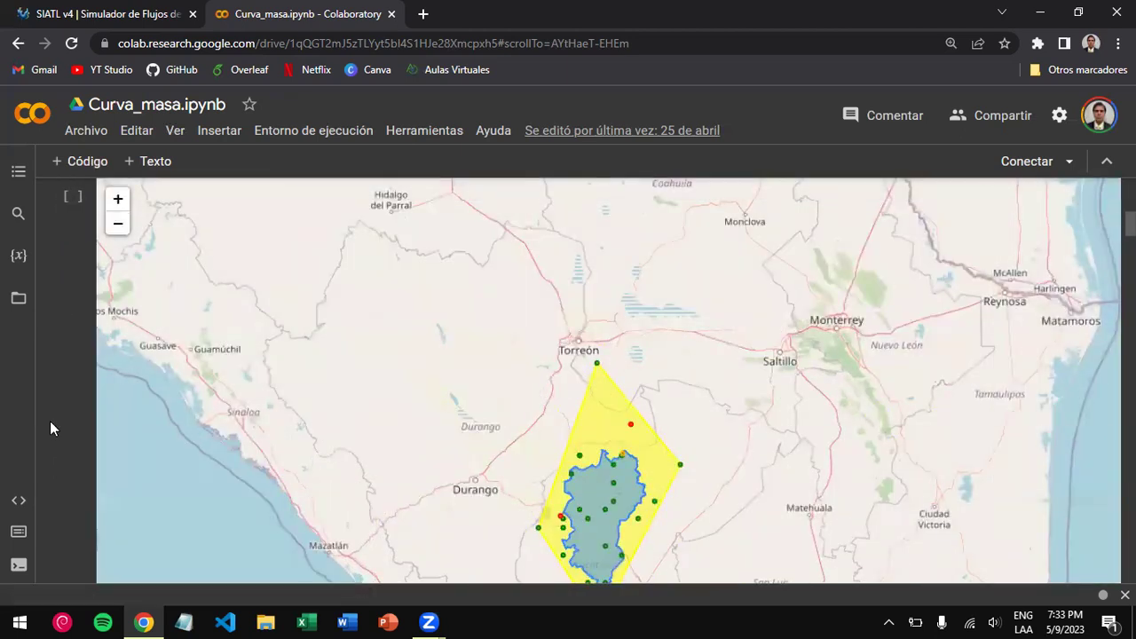
scroll(50, 417, down, 2)
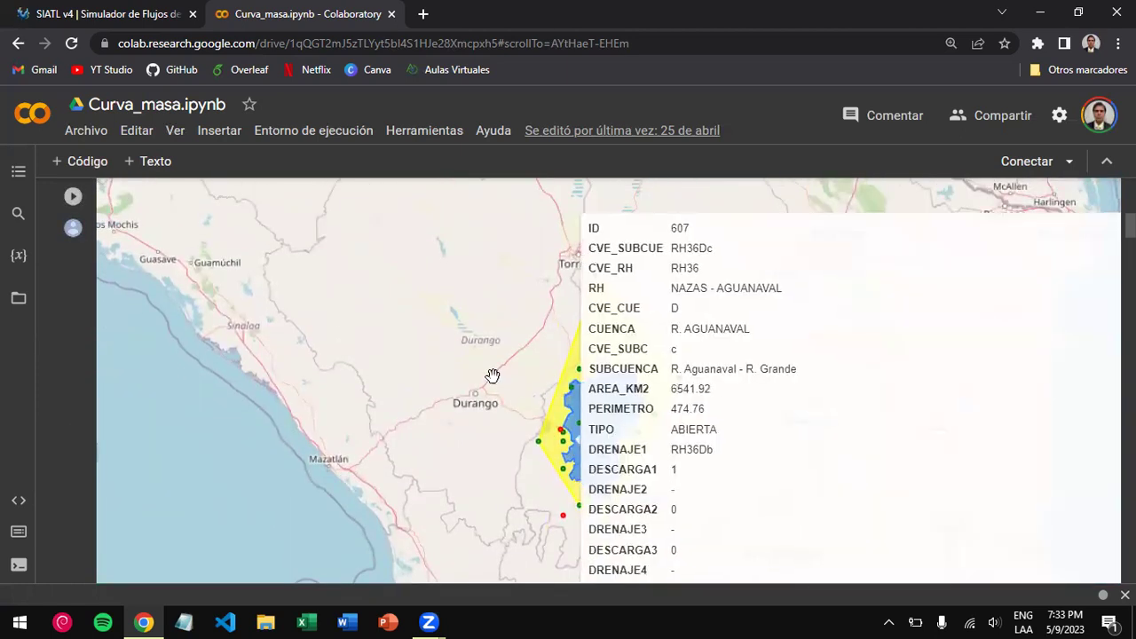
- Inspect hydrometric station 36080 on the notebook map, check the SIATL river network, and return to inspect the watershed polygon
mouse_move(625, 373)
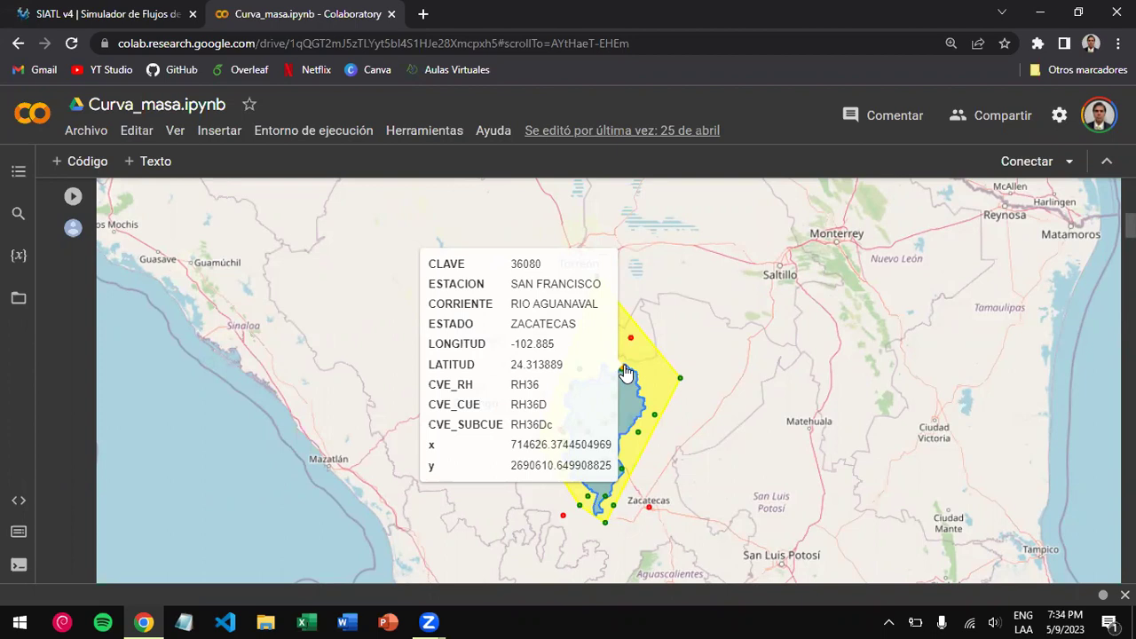
click(71, 11)
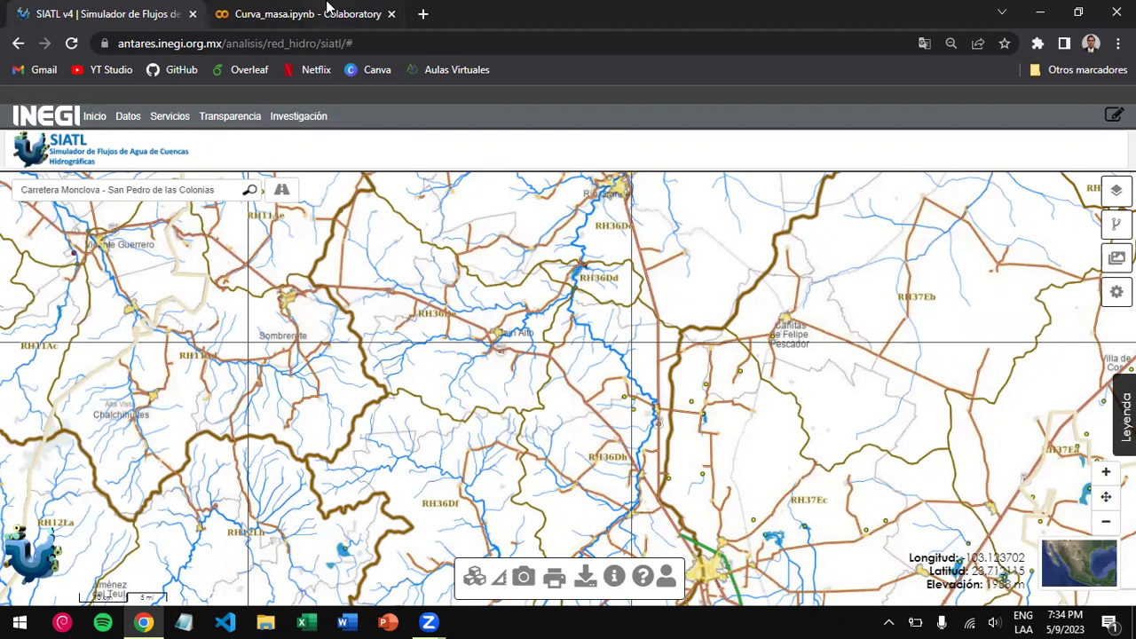
click(327, 7)
click(593, 410)
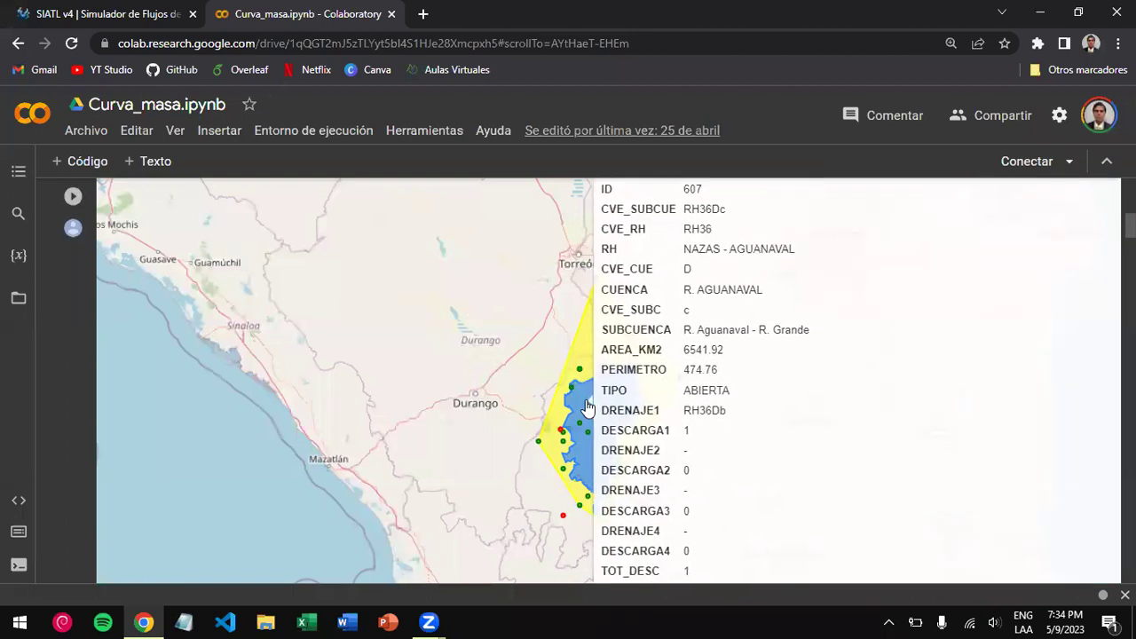
click(480, 426)
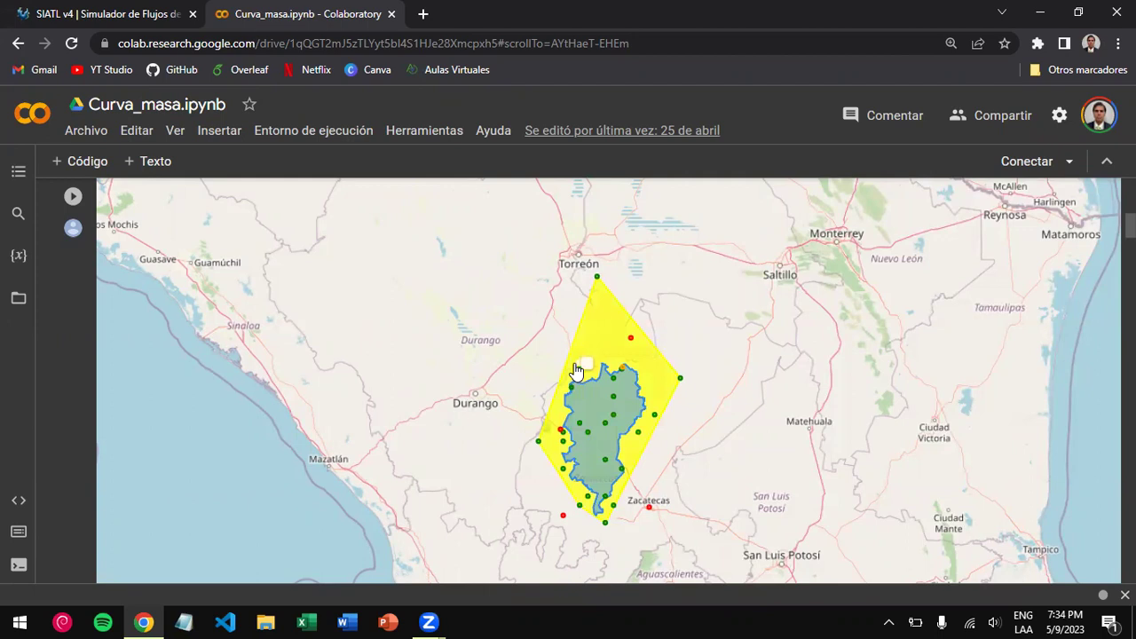
- Inspect the attributes of the green pluviometric and red pluviographic stations in and around the watershed on the map
mouse_move(579, 378)
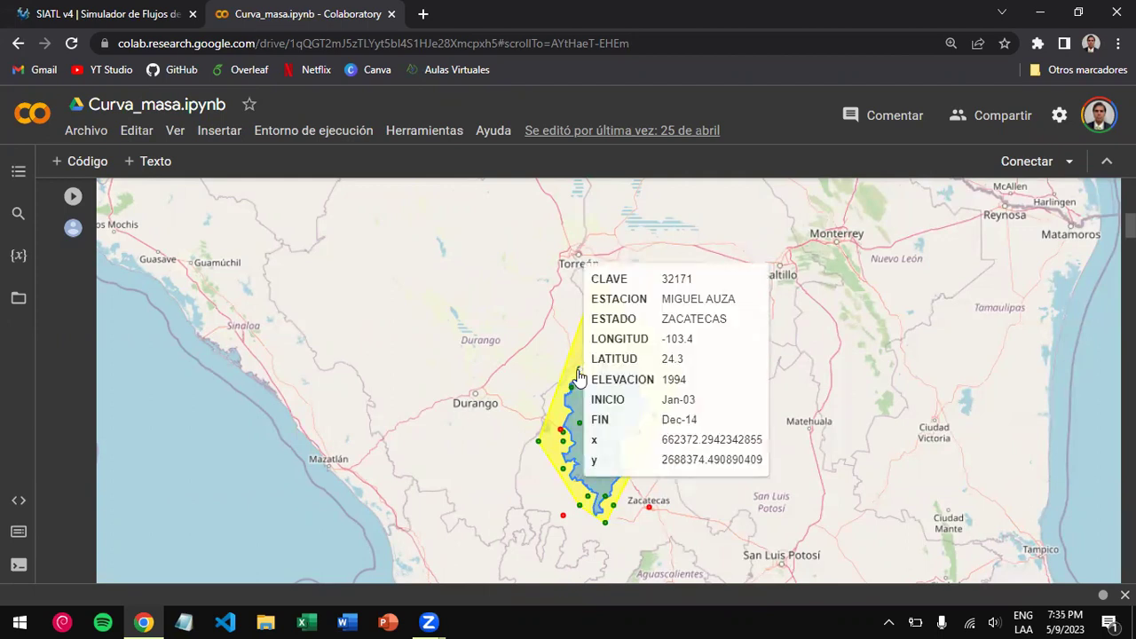
mouse_move(639, 439)
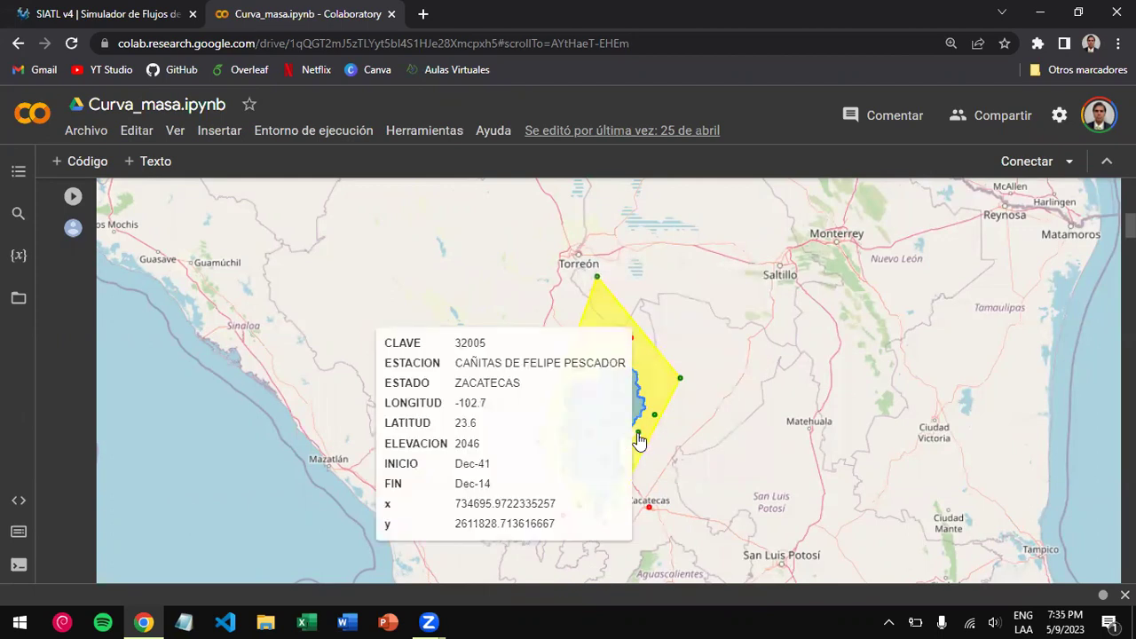
mouse_move(655, 417)
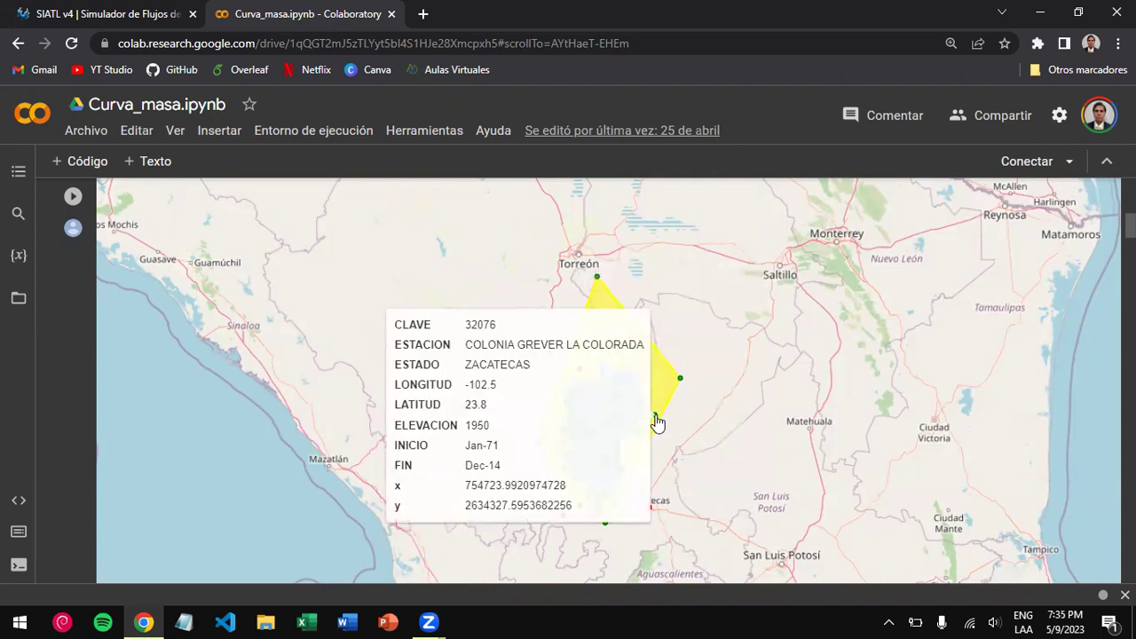
mouse_move(563, 472)
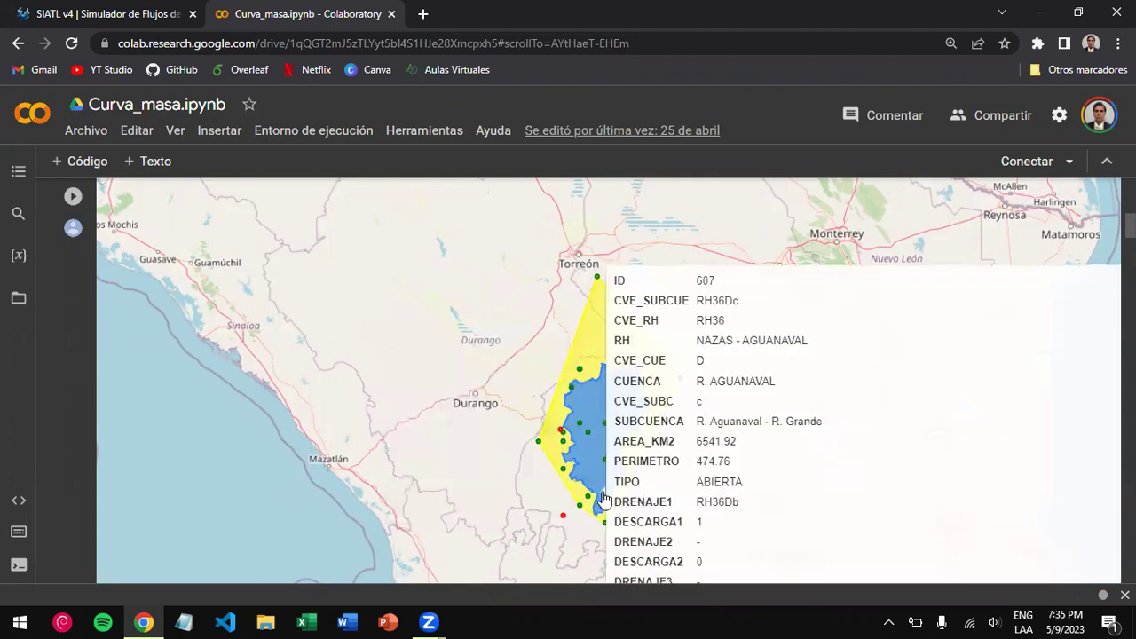
mouse_move(614, 512)
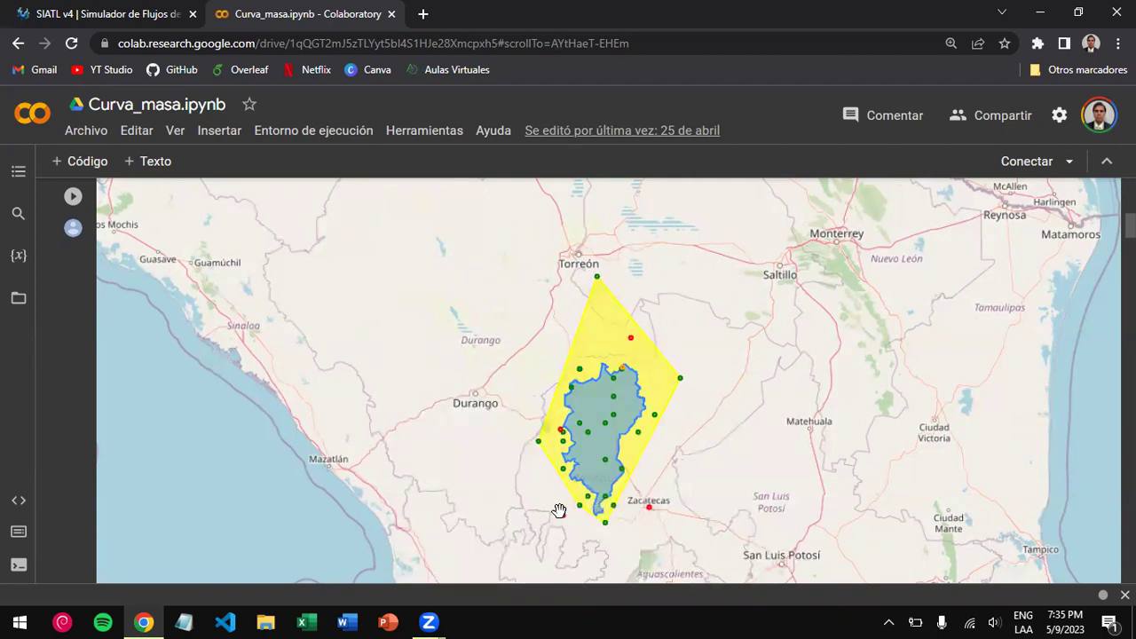
mouse_move(561, 507)
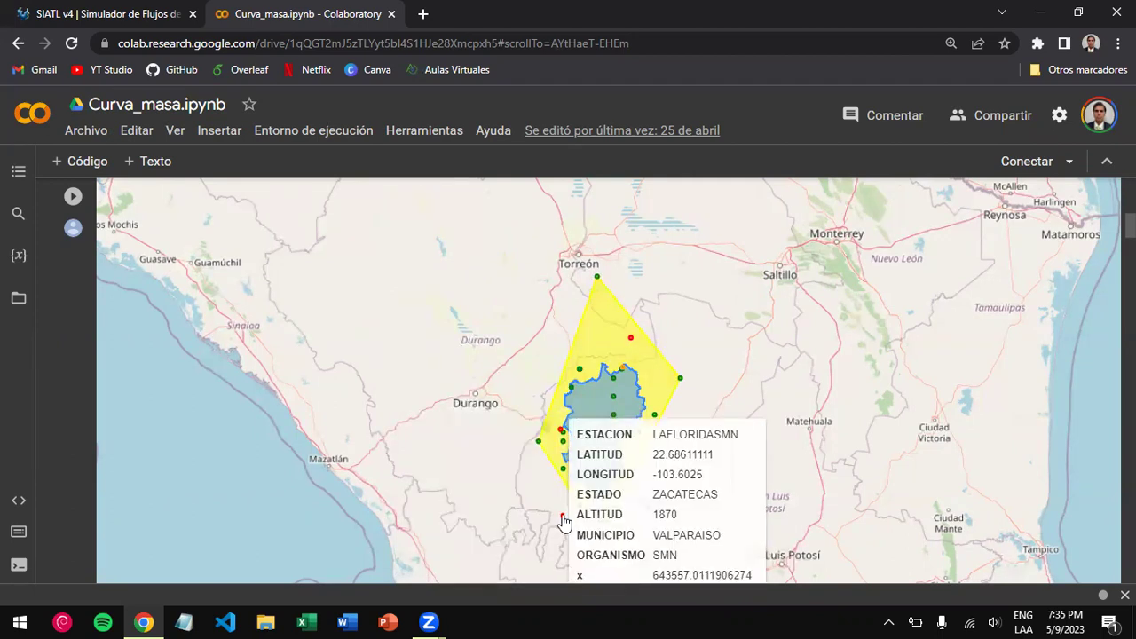
mouse_move(559, 433)
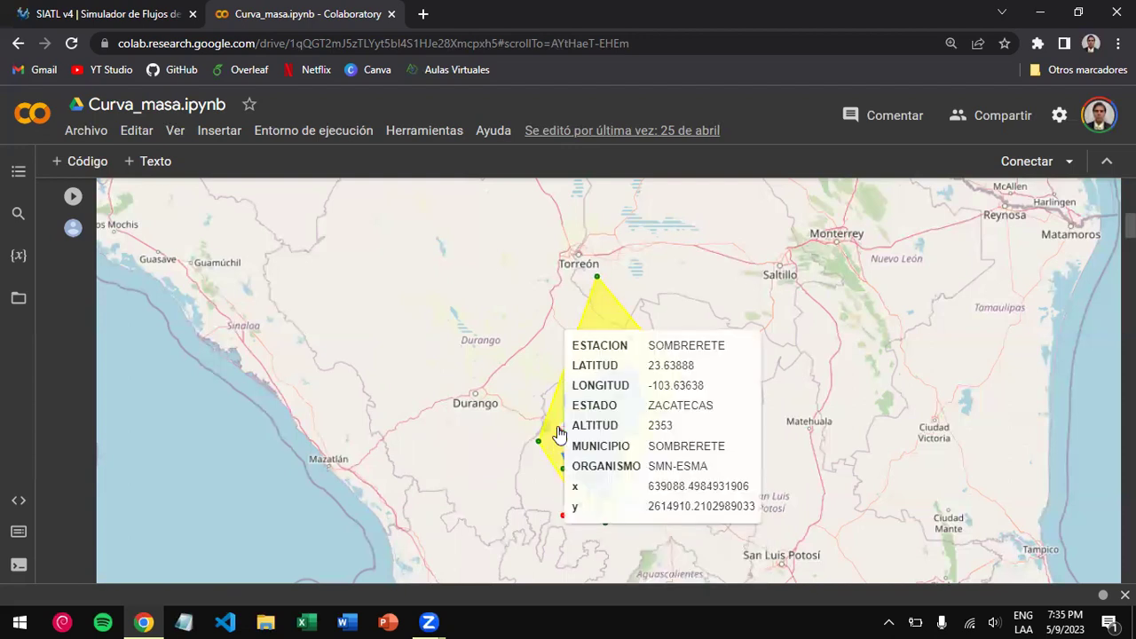
mouse_move(632, 345)
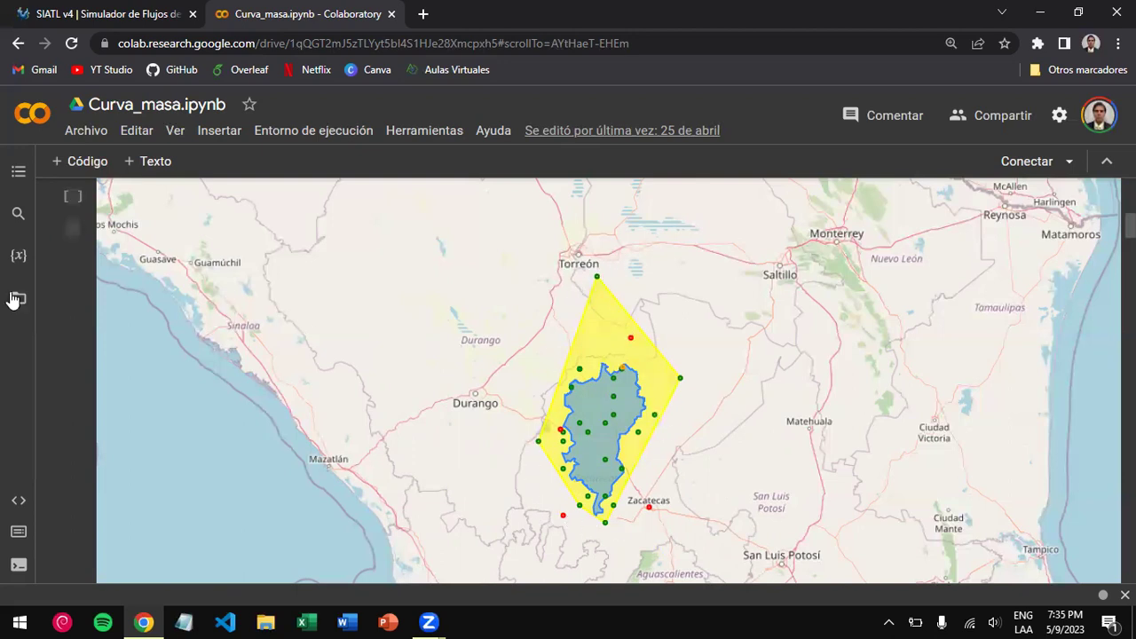
- Return to the coverage plotting code and highlight the df_clic.unary_union.convex_hull expression that builds the yellow polygon
scroll(48, 291, up, 1)
scroll(48, 293, up, 4)
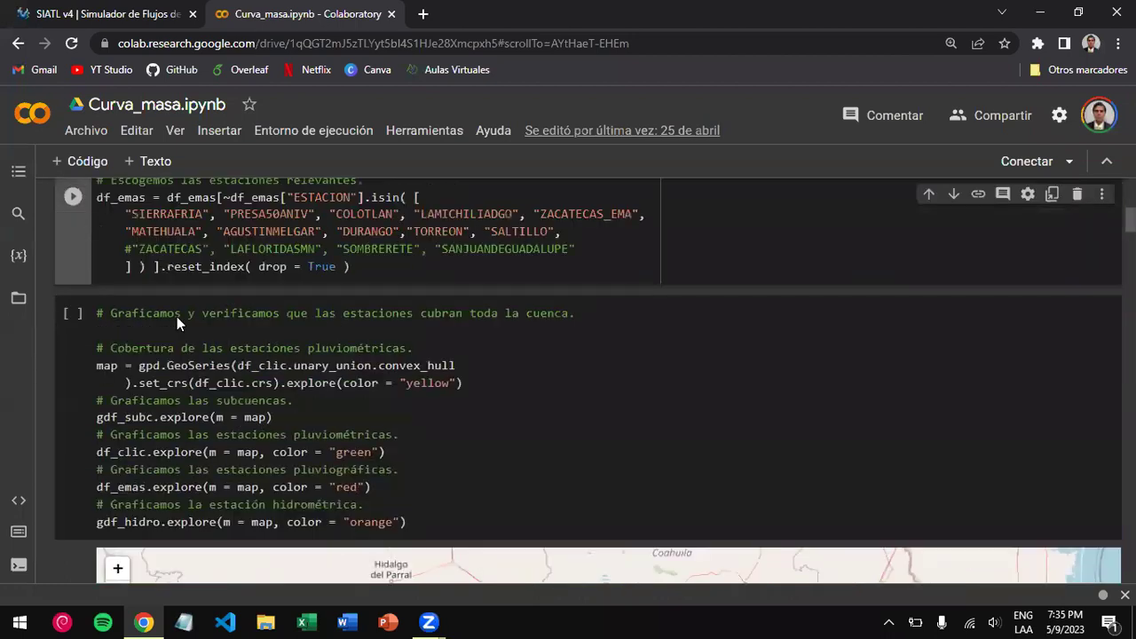
click(248, 353)
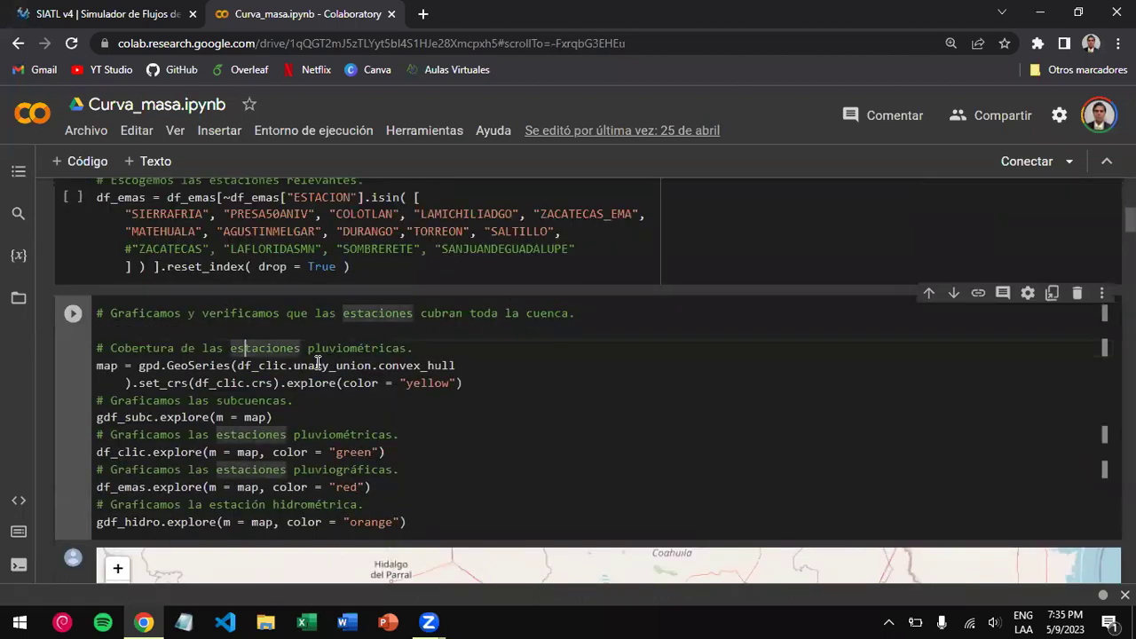
drag(367, 367, 459, 361)
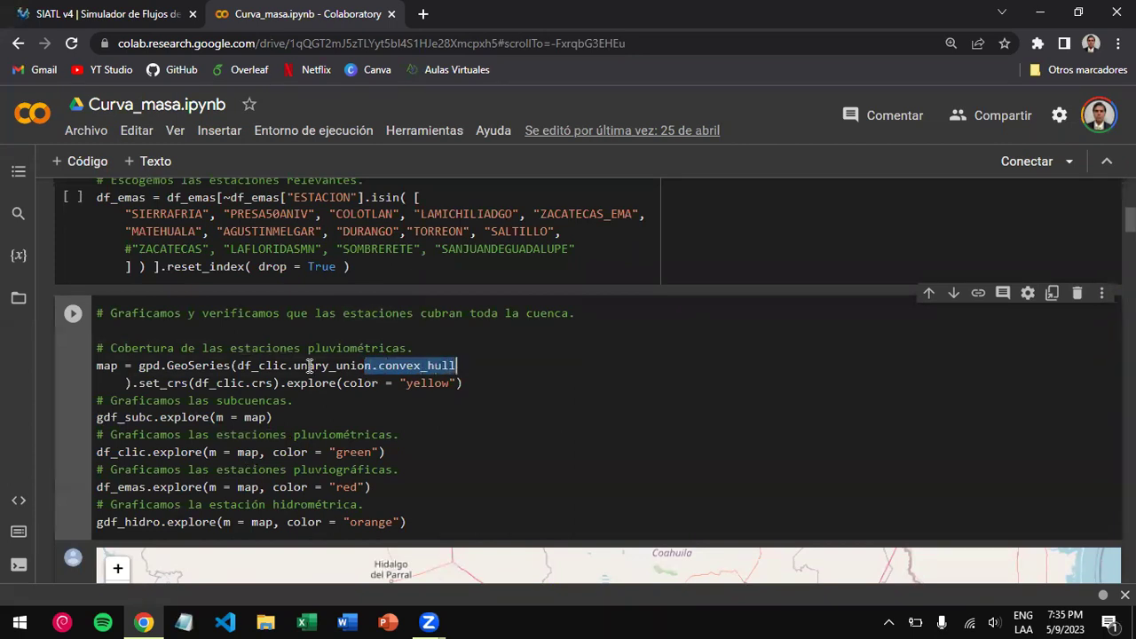
click(283, 366)
double_click(248, 364)
drag(248, 364, 455, 365)
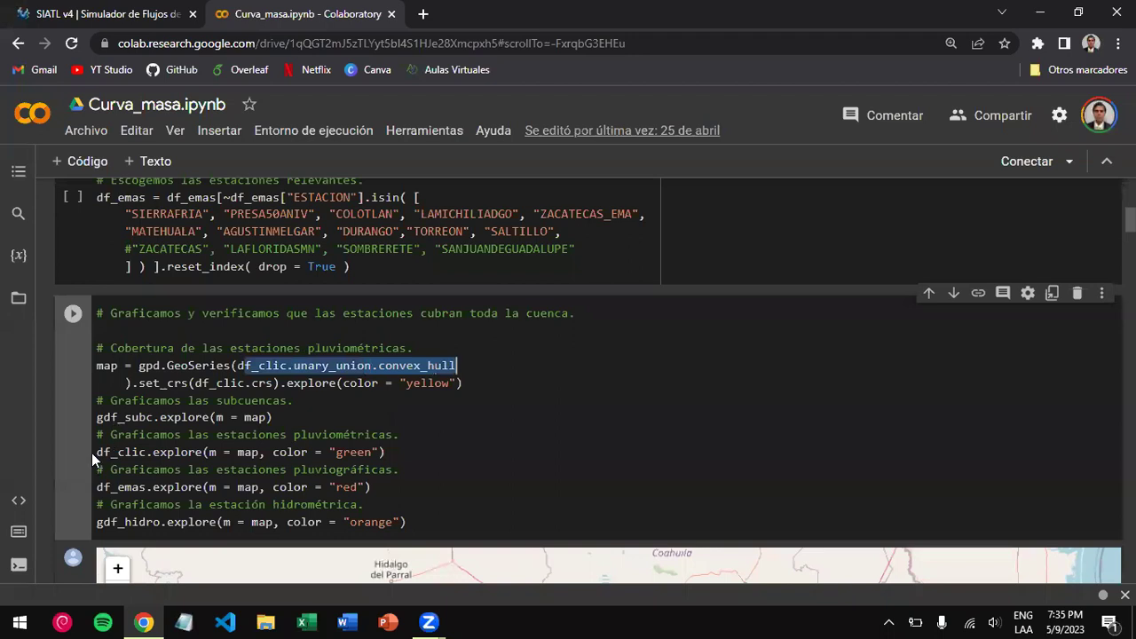
- Examine on the map how the yellow convex hull and its stations cover the watershed, checking individual station details
scroll(91, 452, down, 10)
scroll(92, 453, up, 4)
scroll(91, 453, up, 5)
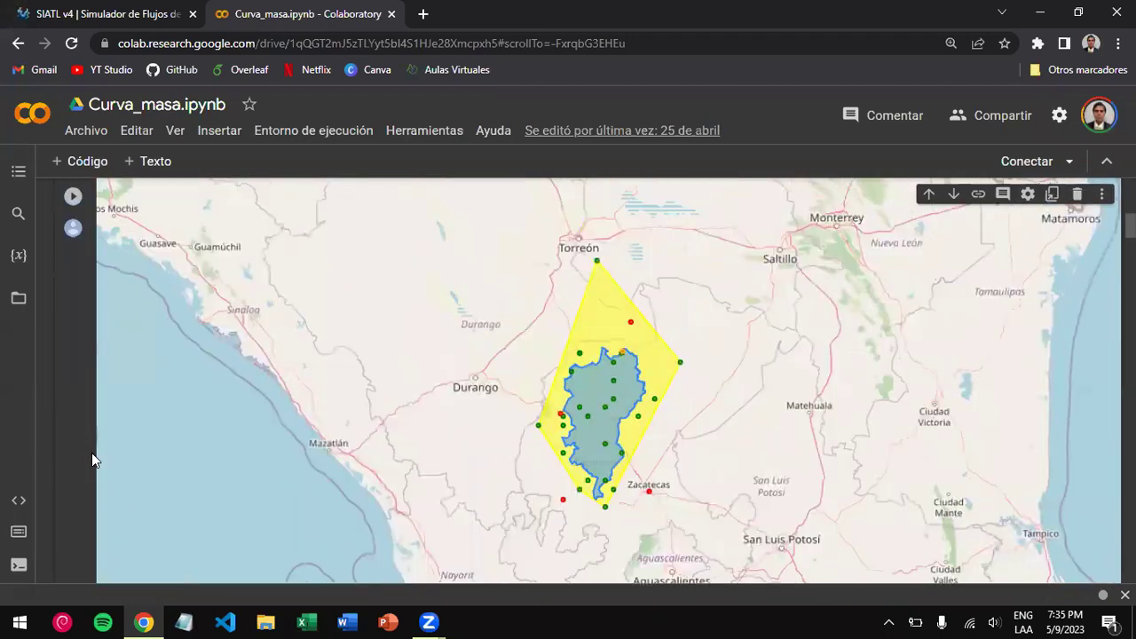
scroll(91, 453, up, 1)
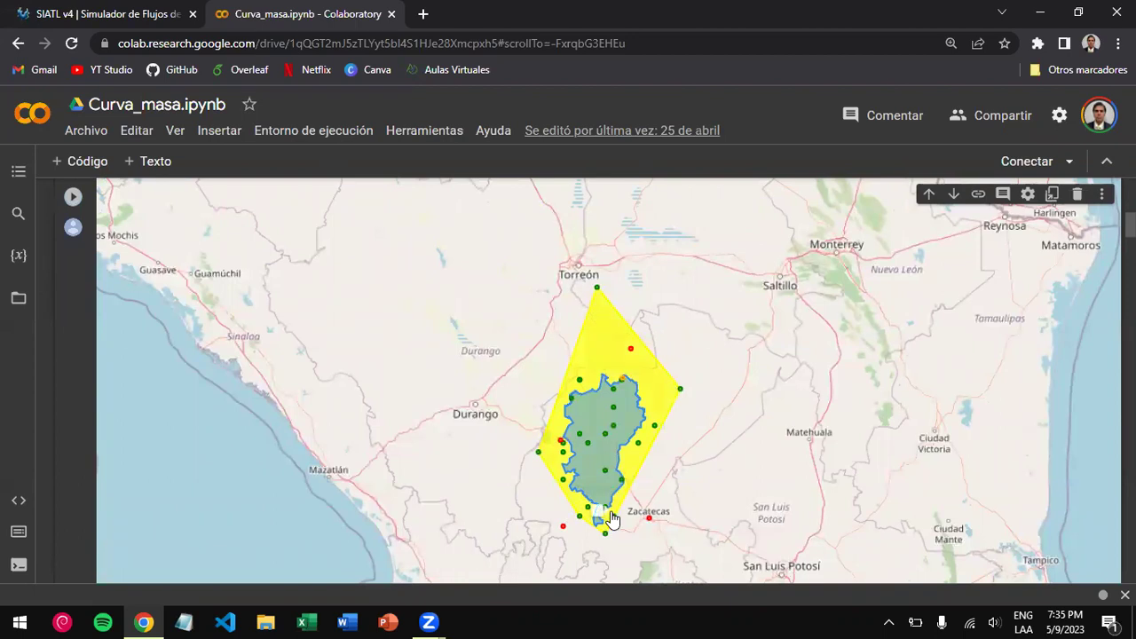
mouse_move(614, 491)
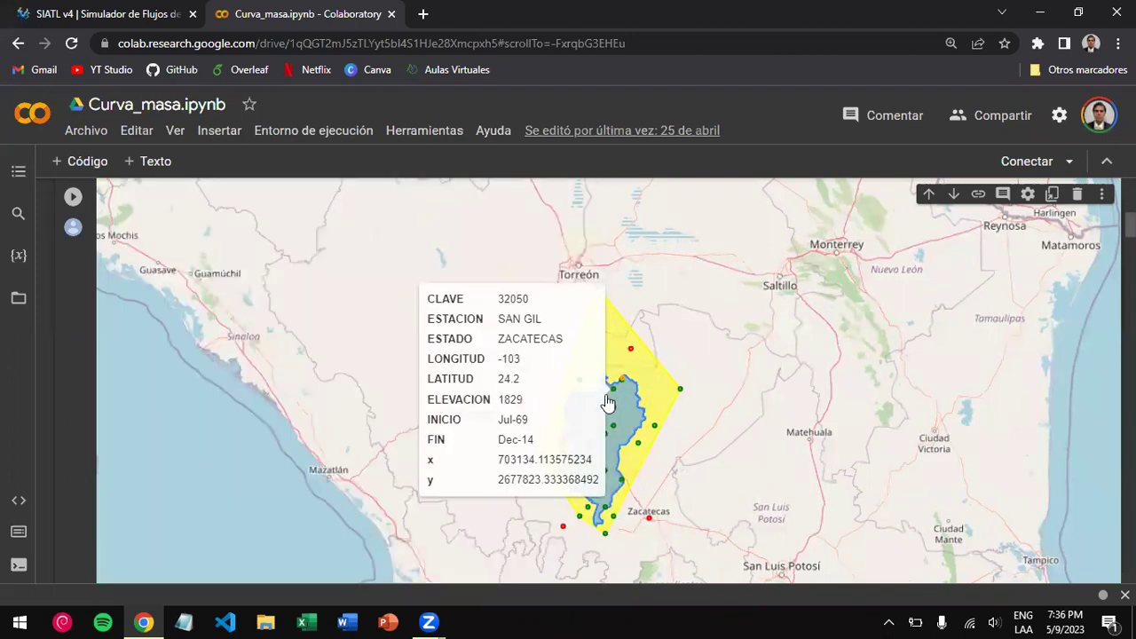
mouse_move(589, 417)
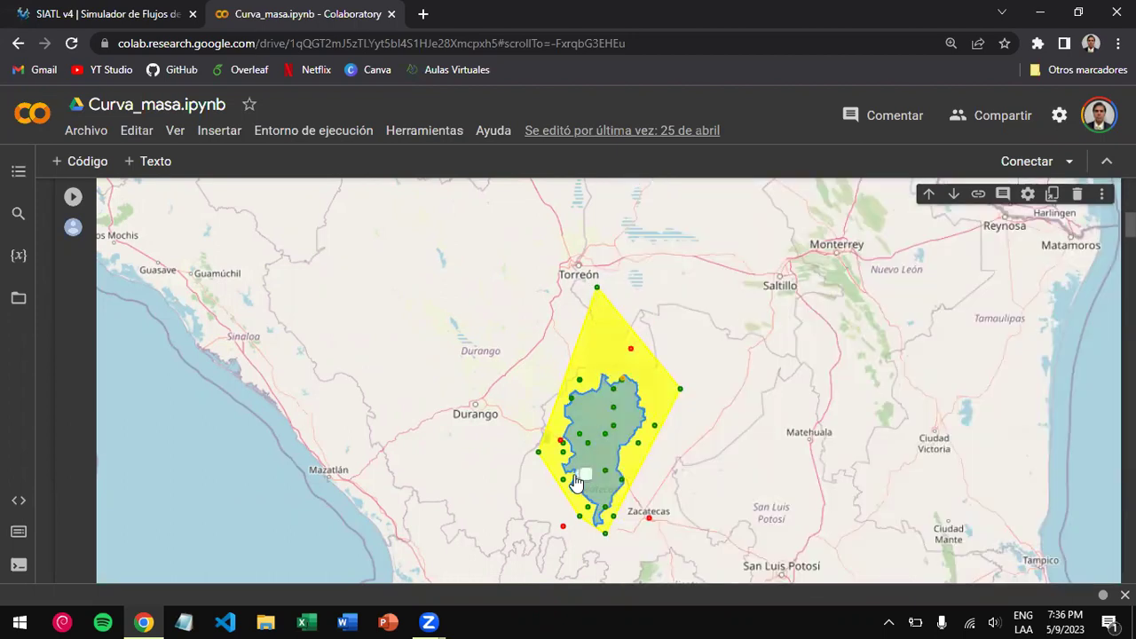
mouse_move(597, 289)
mouse_move(630, 354)
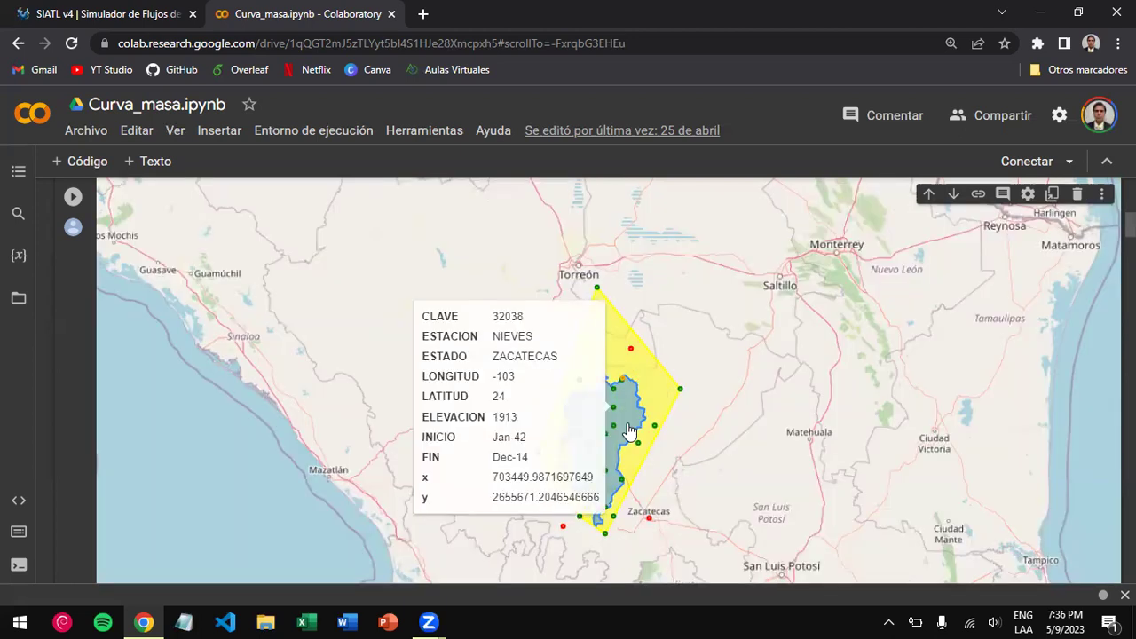
mouse_move(547, 492)
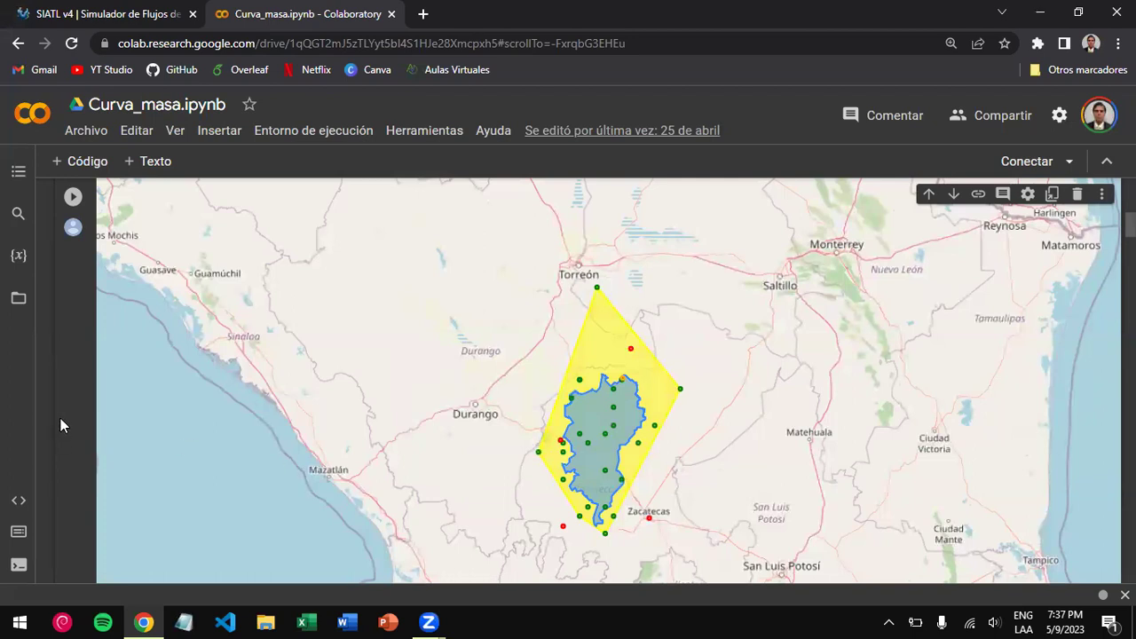
- Review the Thiessen polygon code, from the virtual stations placed with a 100000 buffer to the spatial.Voronoi call and the plotting cell
scroll(60, 418, down, 10)
scroll(79, 382, up, 5)
click(197, 383)
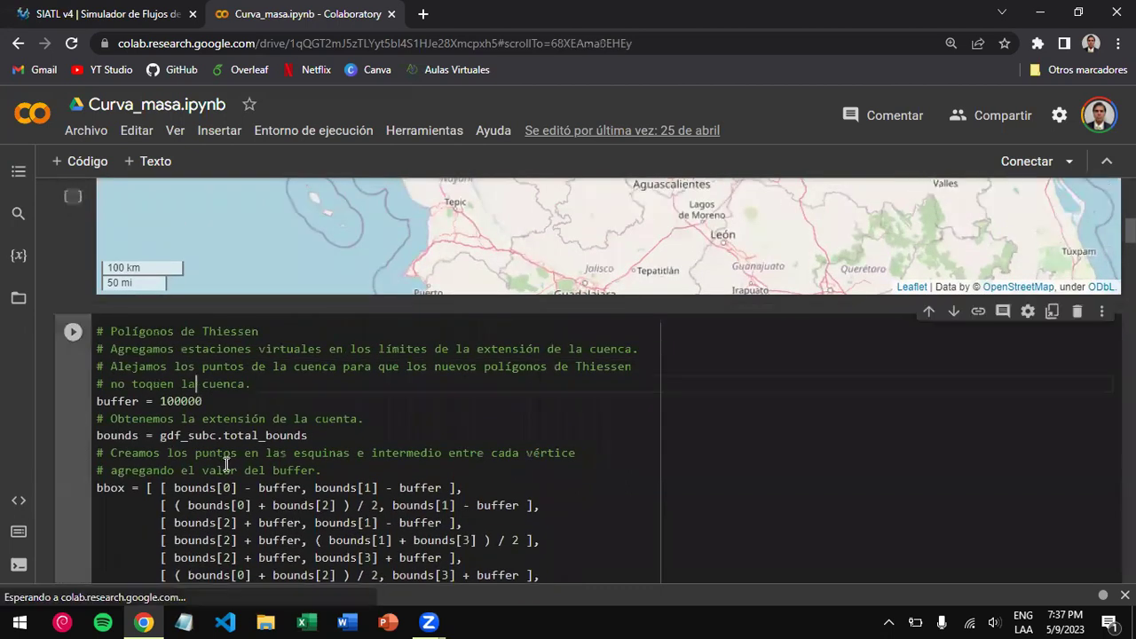
scroll(227, 463, down, 5)
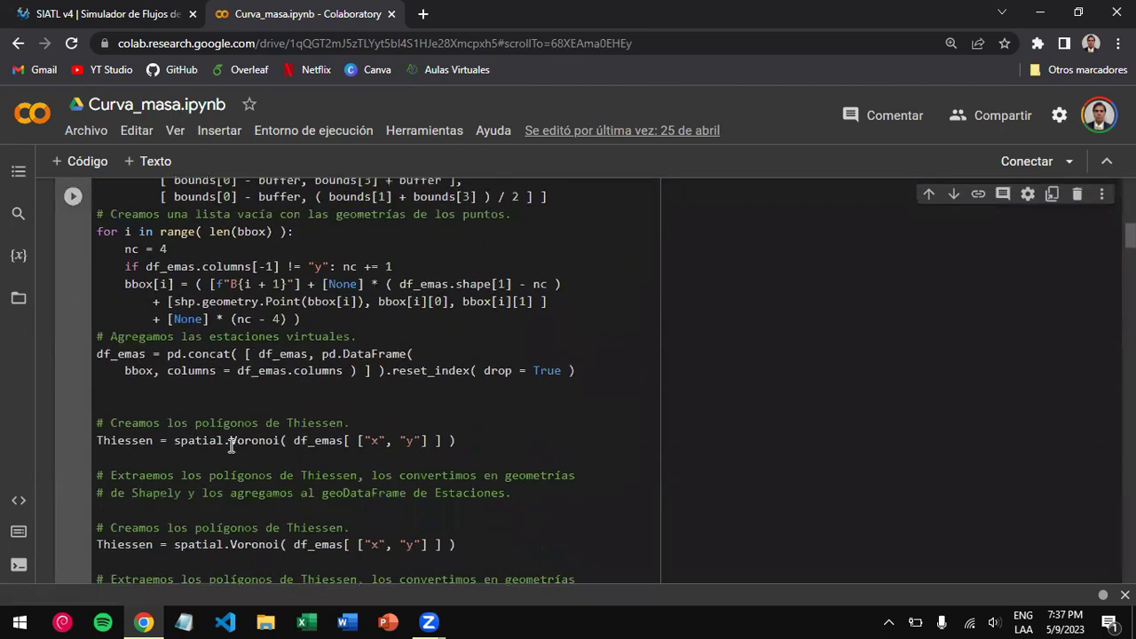
scroll(231, 443, down, 2)
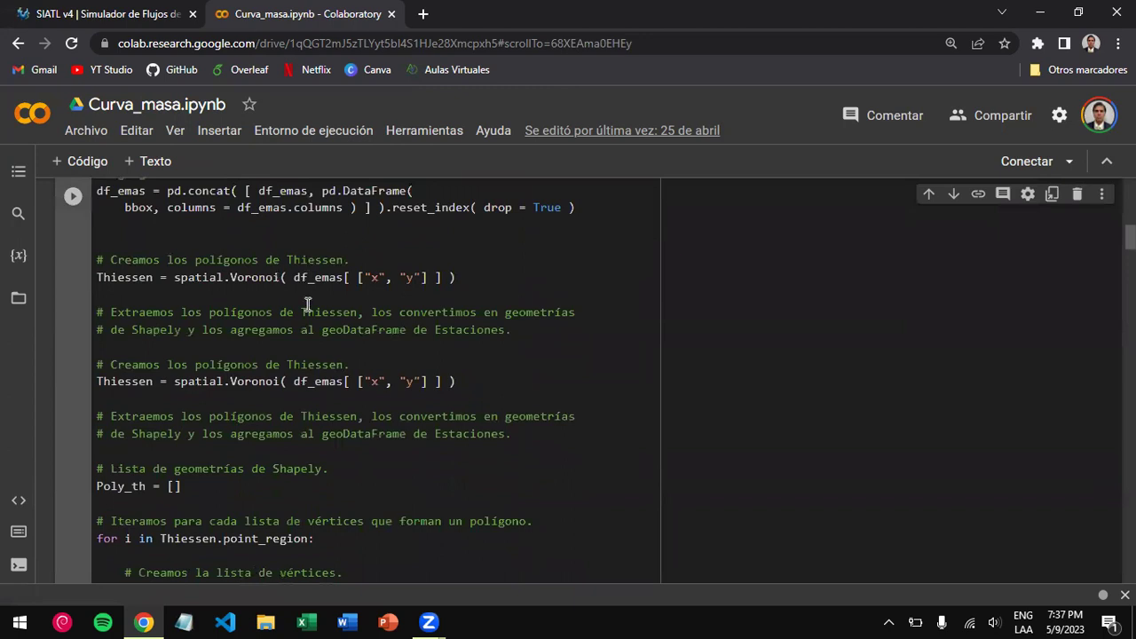
scroll(307, 435, down, 8)
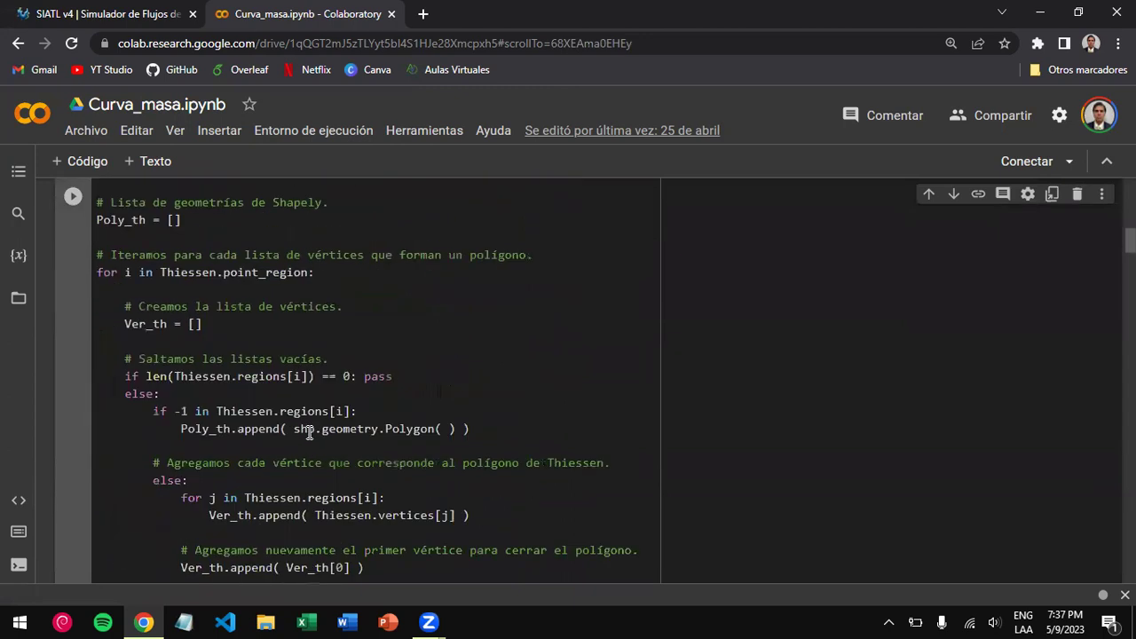
scroll(309, 432, down, 5)
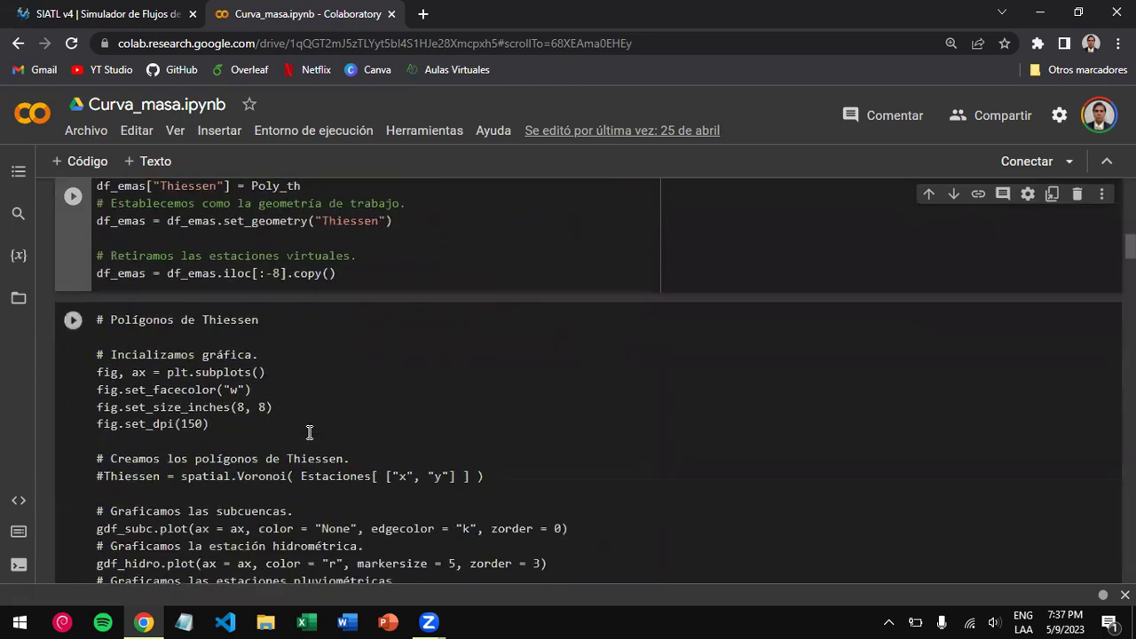
scroll(309, 432, up, 1)
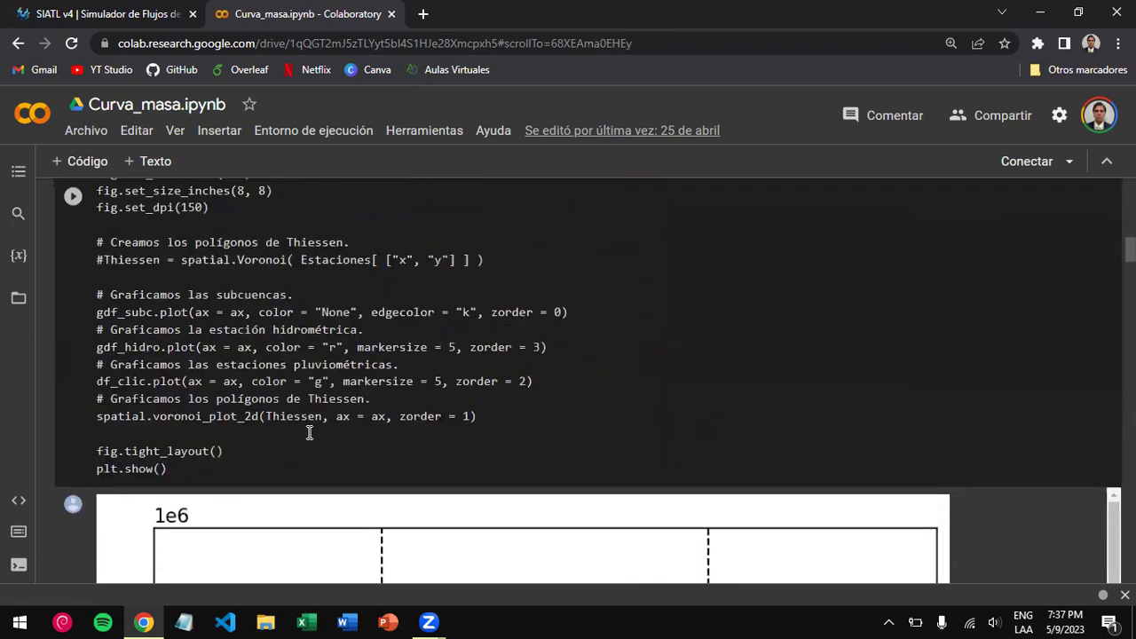
- Examine the Thiessen polygon plot, comparing the polygon edges and vertices with the watershed outline and the green pluviometric stations
scroll(310, 432, down, 4)
scroll(308, 432, down, 3)
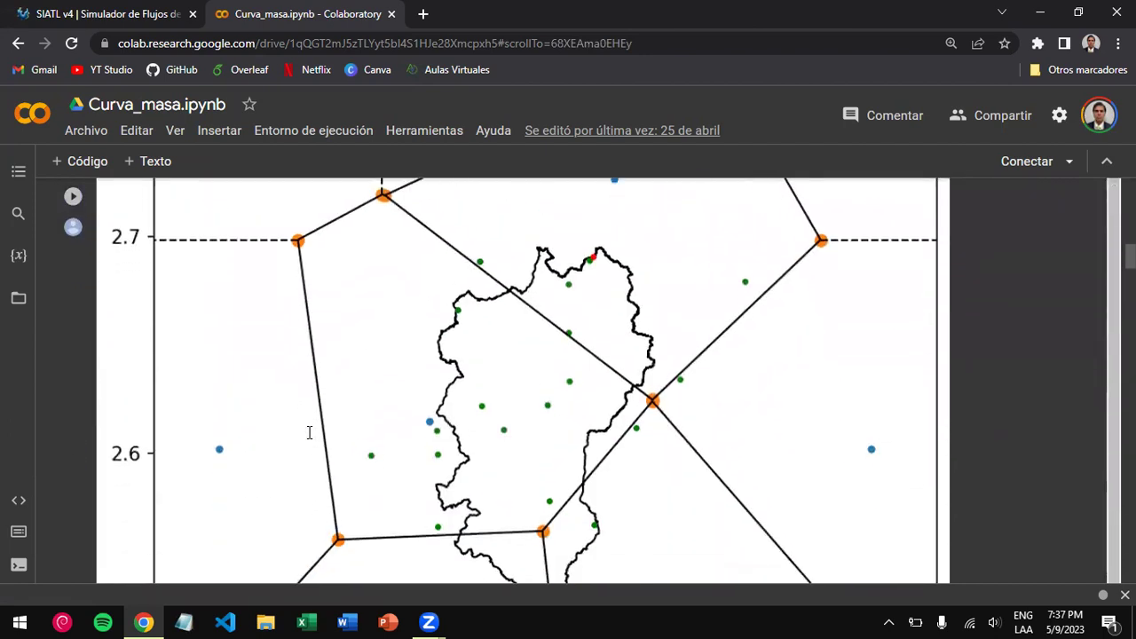
scroll(309, 432, up, 1)
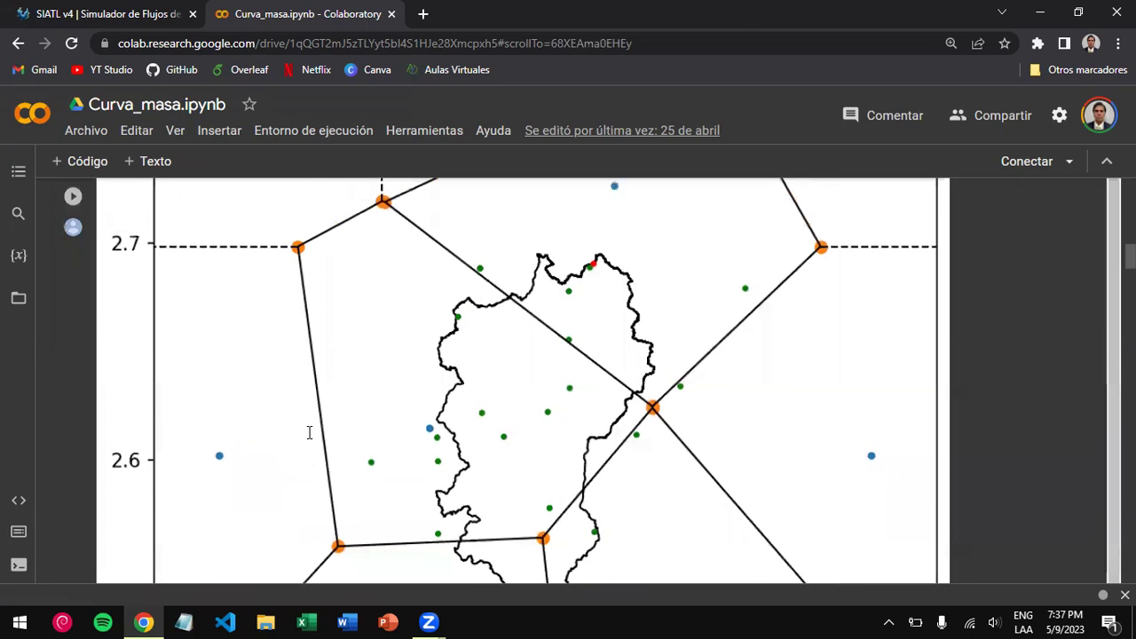
scroll(500, 425, up, 1)
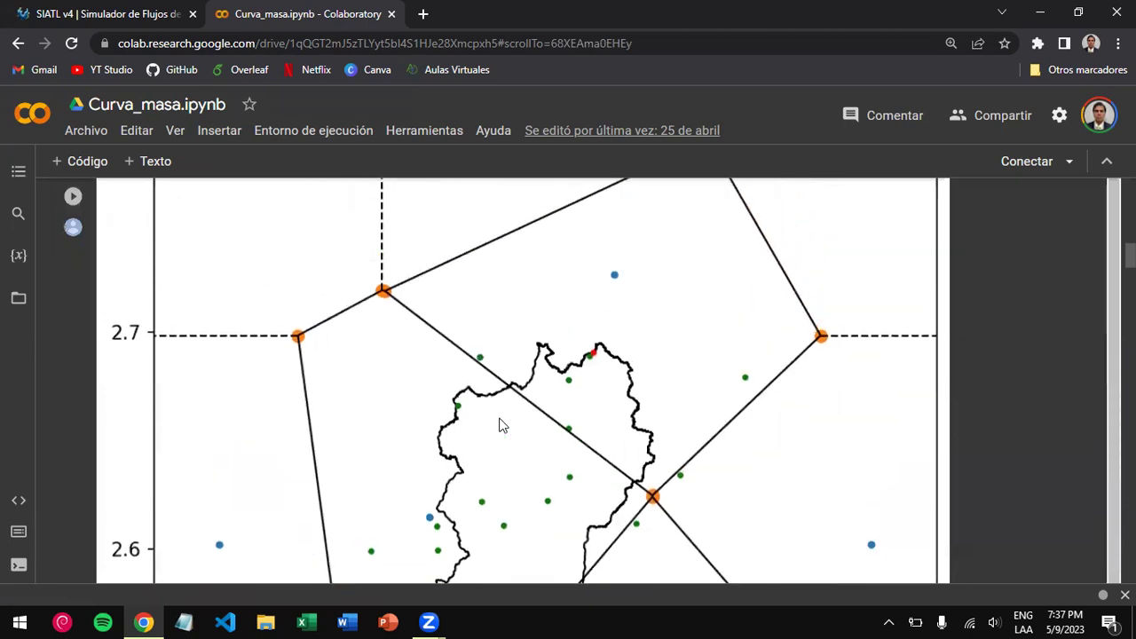
scroll(187, 358, up, 3)
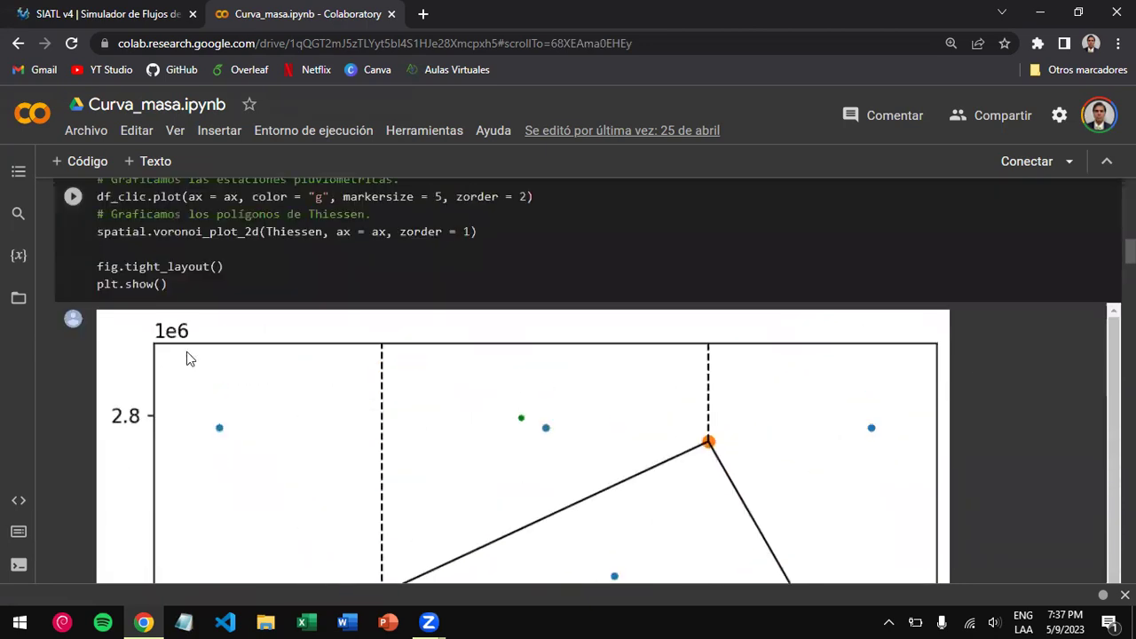
scroll(859, 484, down, 3)
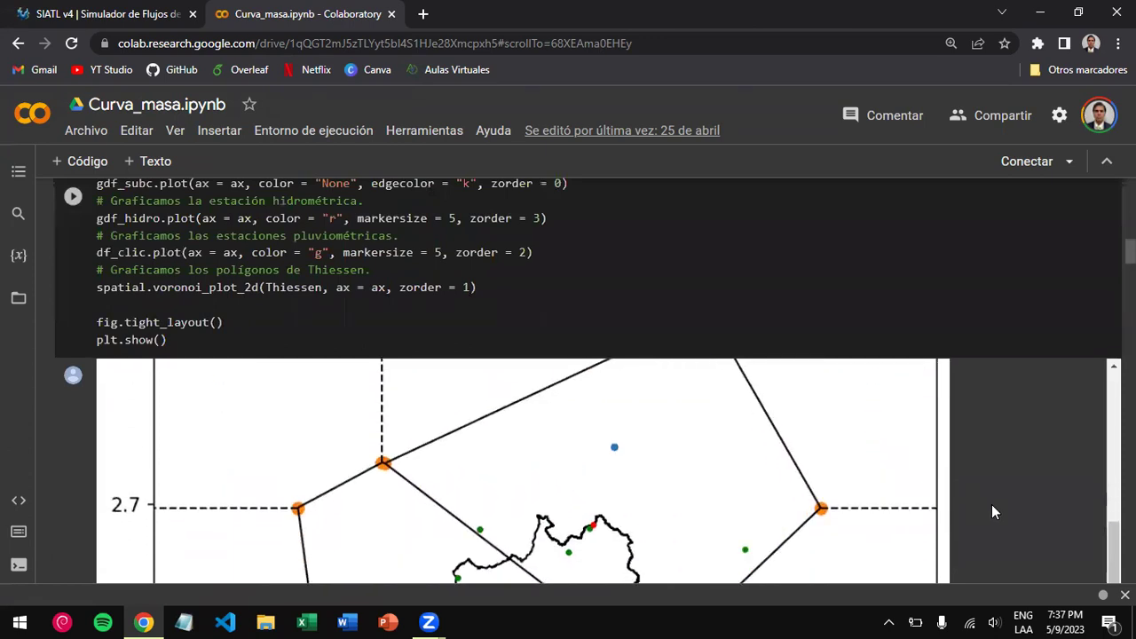
scroll(991, 506, down, 1)
scroll(989, 518, down, 3)
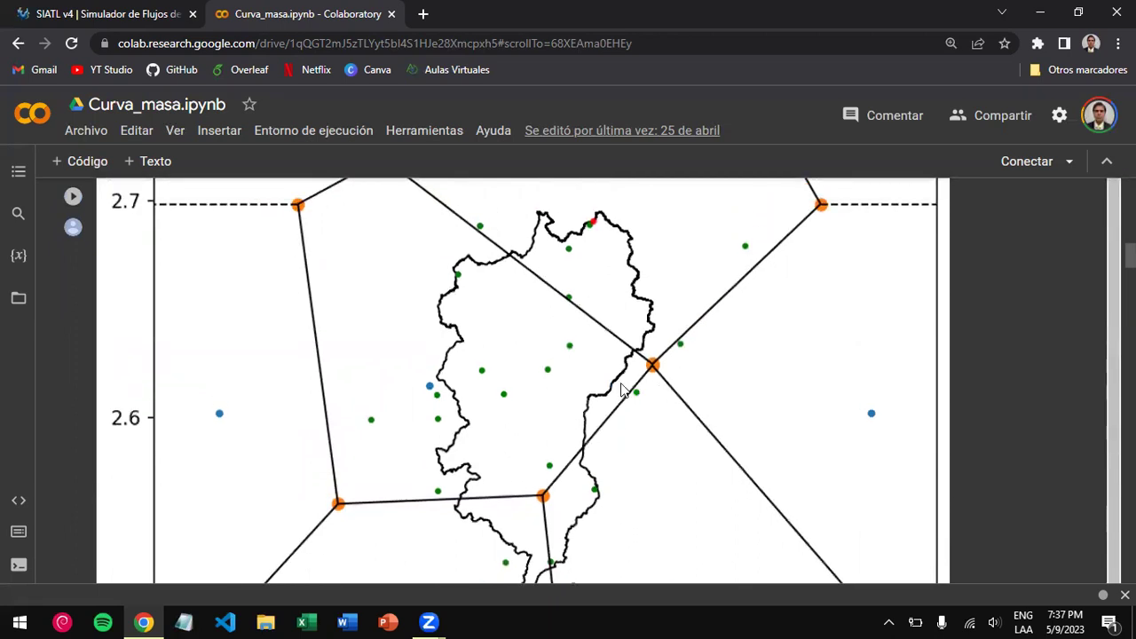
scroll(622, 389, up, 1)
scroll(621, 389, down, 1)
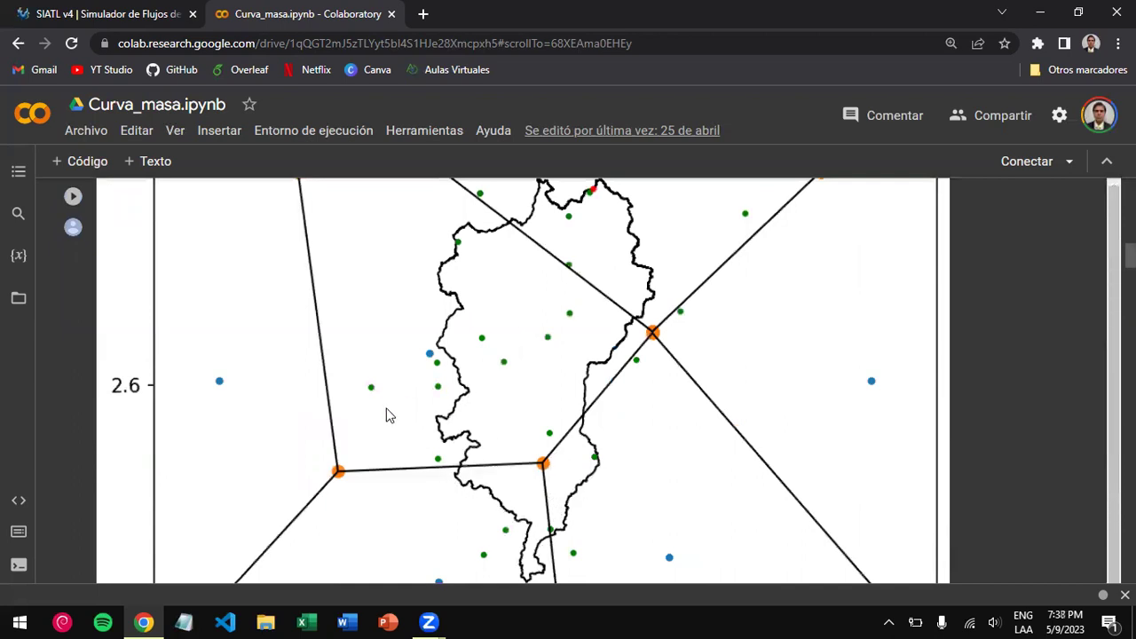
scroll(458, 288, up, 2)
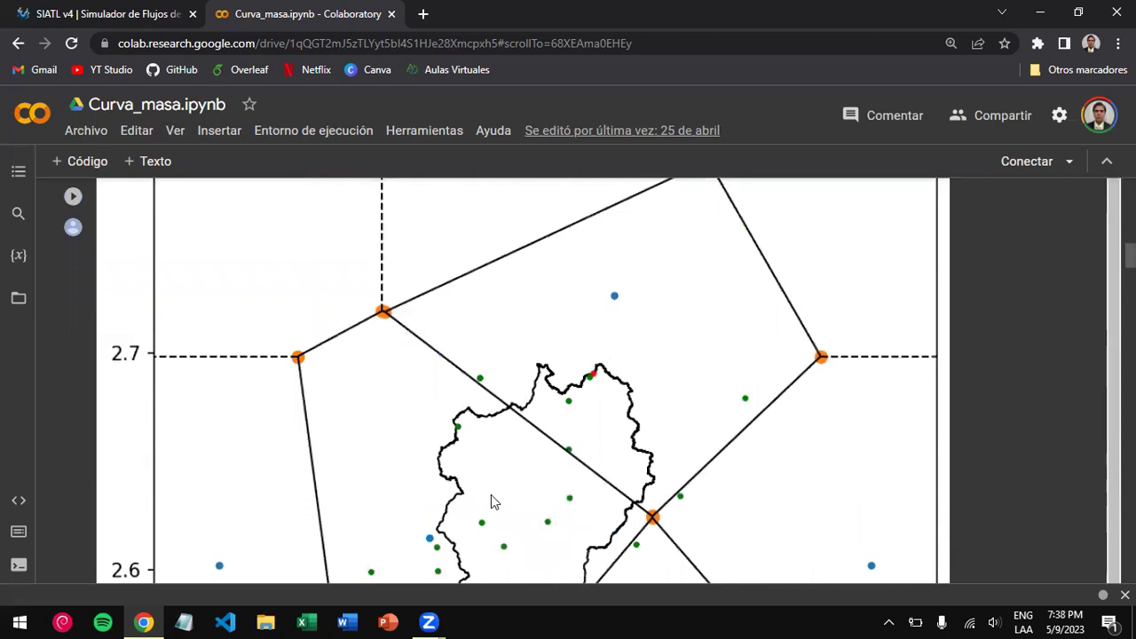
scroll(494, 502, down, 2)
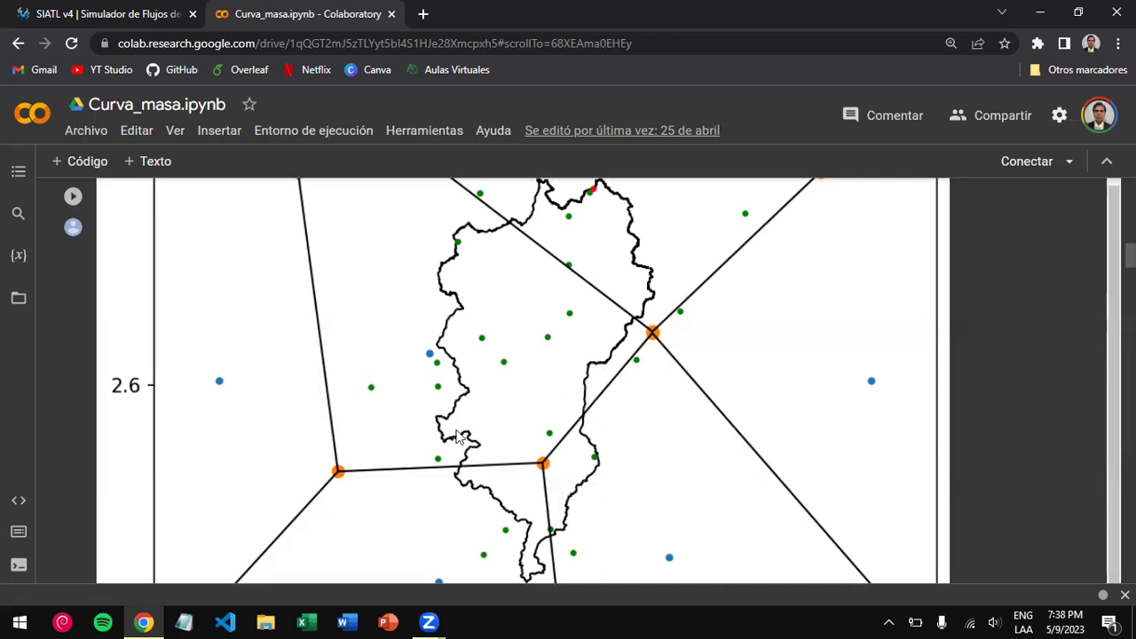
scroll(502, 513, down, 6)
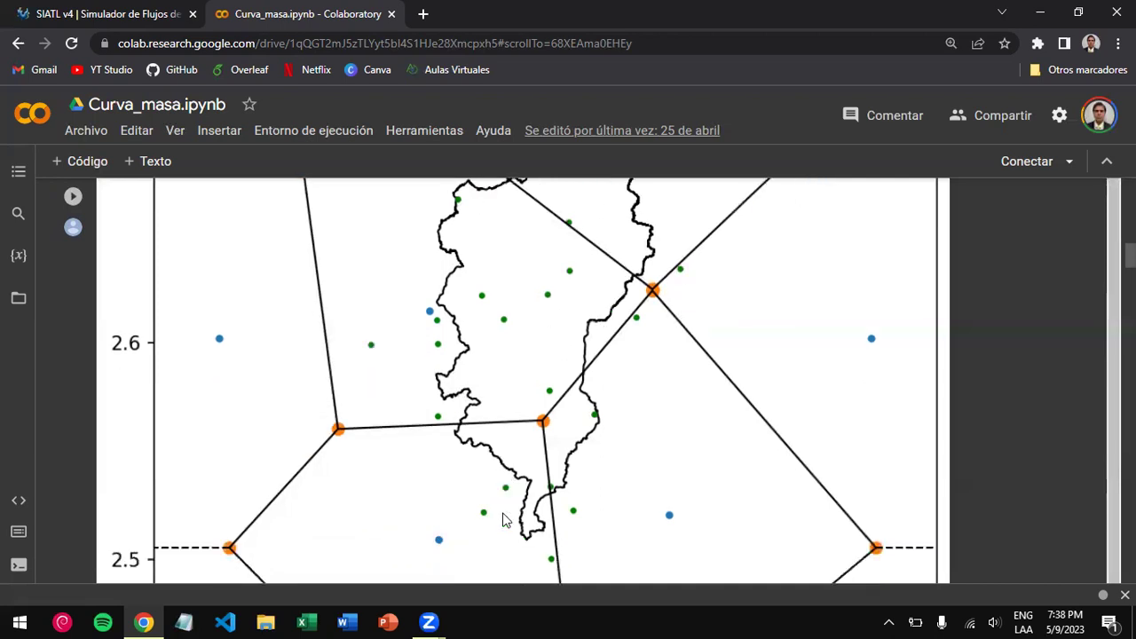
- Review the code that loads and concatenates the pluviometric station files, and inspect the station columns of the precipitacion.head() table
scroll(502, 511, down, 5)
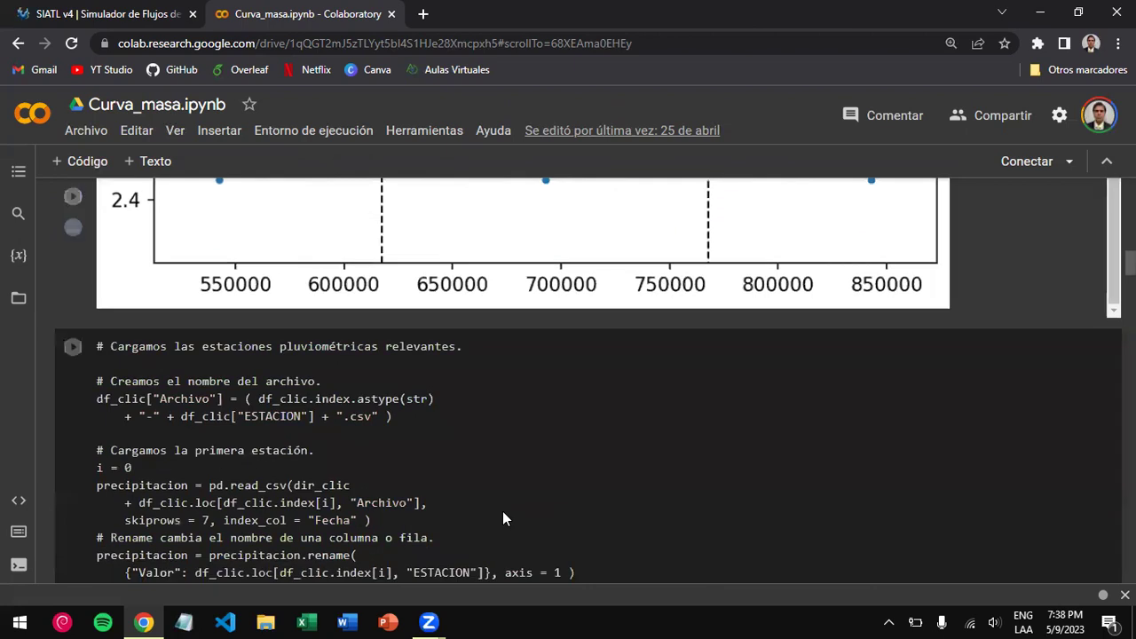
scroll(502, 507, down, 5)
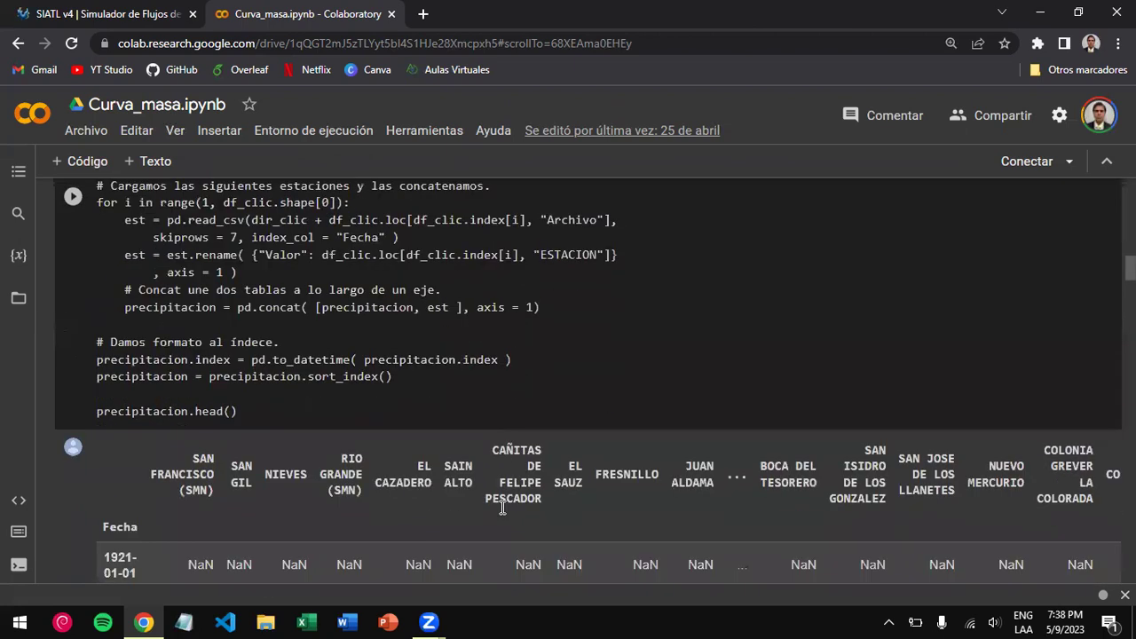
scroll(500, 508, down, 2)
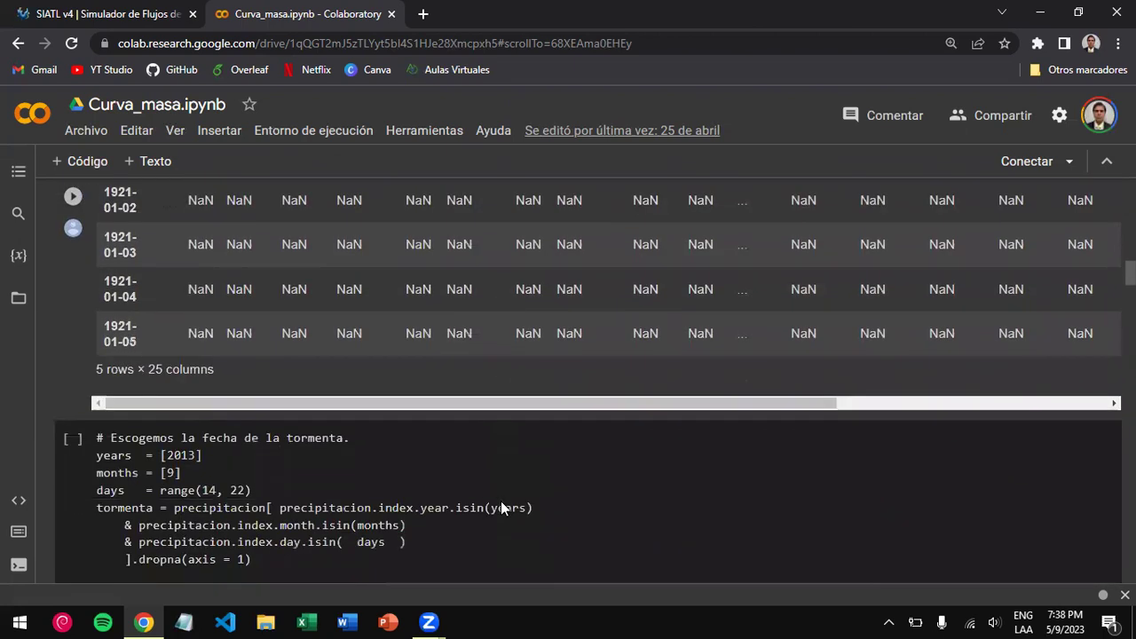
scroll(500, 507, up, 3)
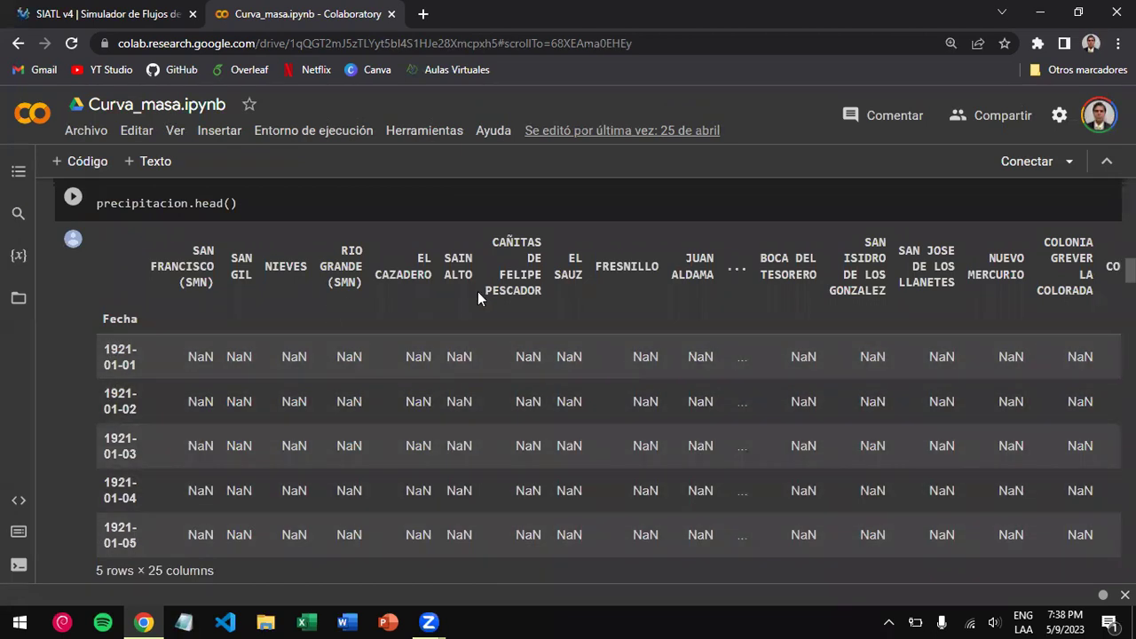
scroll(478, 291, right, 3)
scroll(478, 291, right, 2)
scroll(478, 291, left, 5)
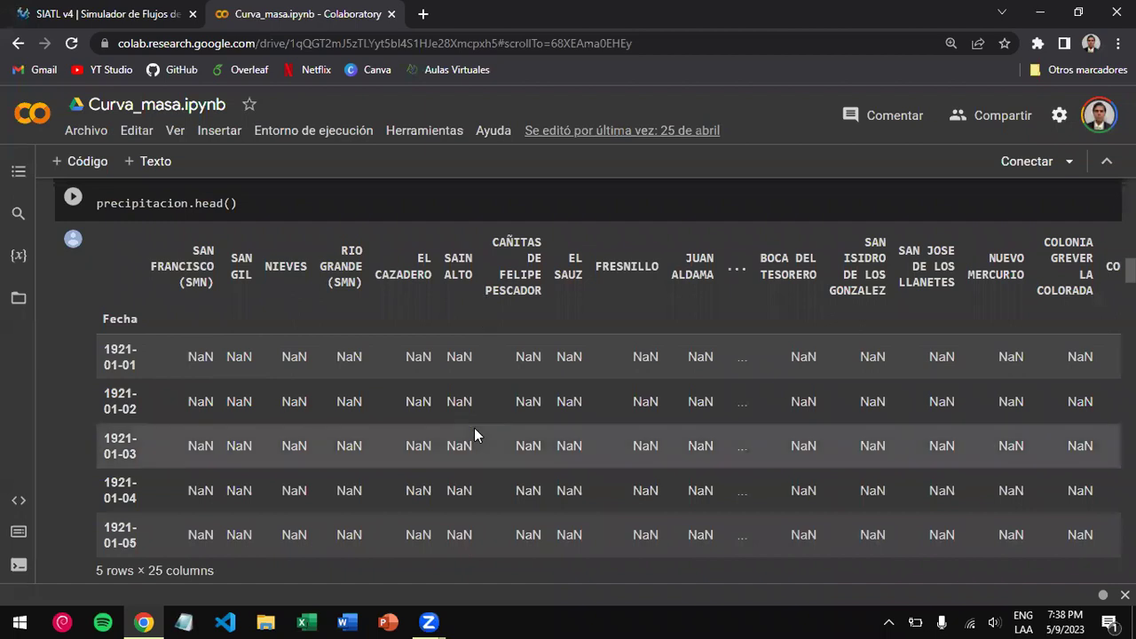
- Inspect the storm date selection cell, placing the cursor at the months value in the year, month and day filters
scroll(474, 428, down, 5)
scroll(474, 435, up, 2)
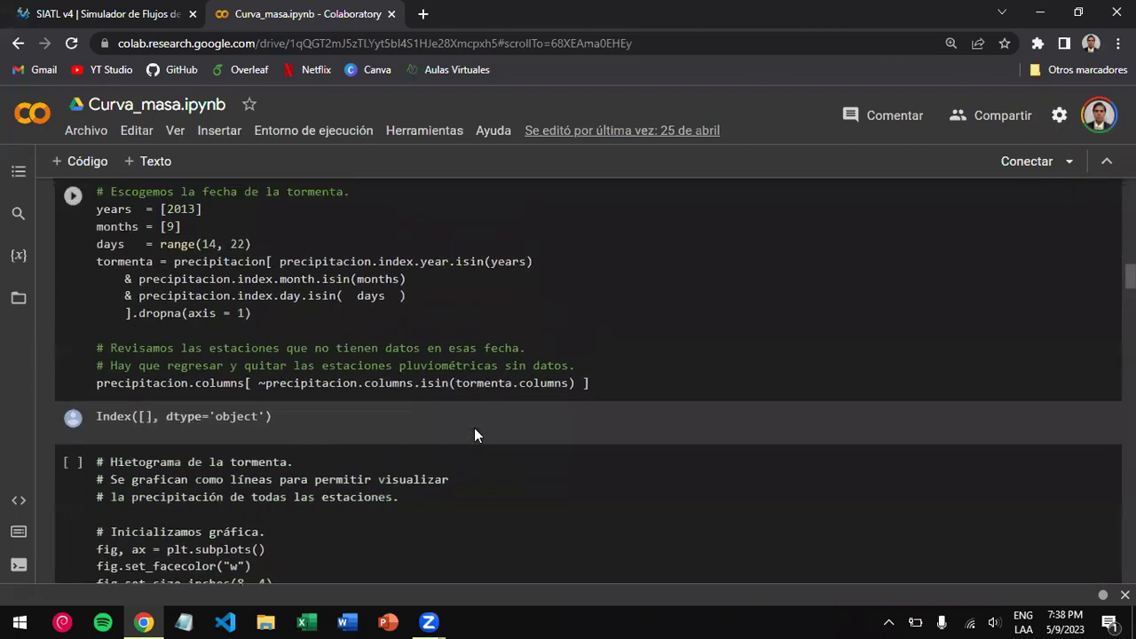
click(244, 366)
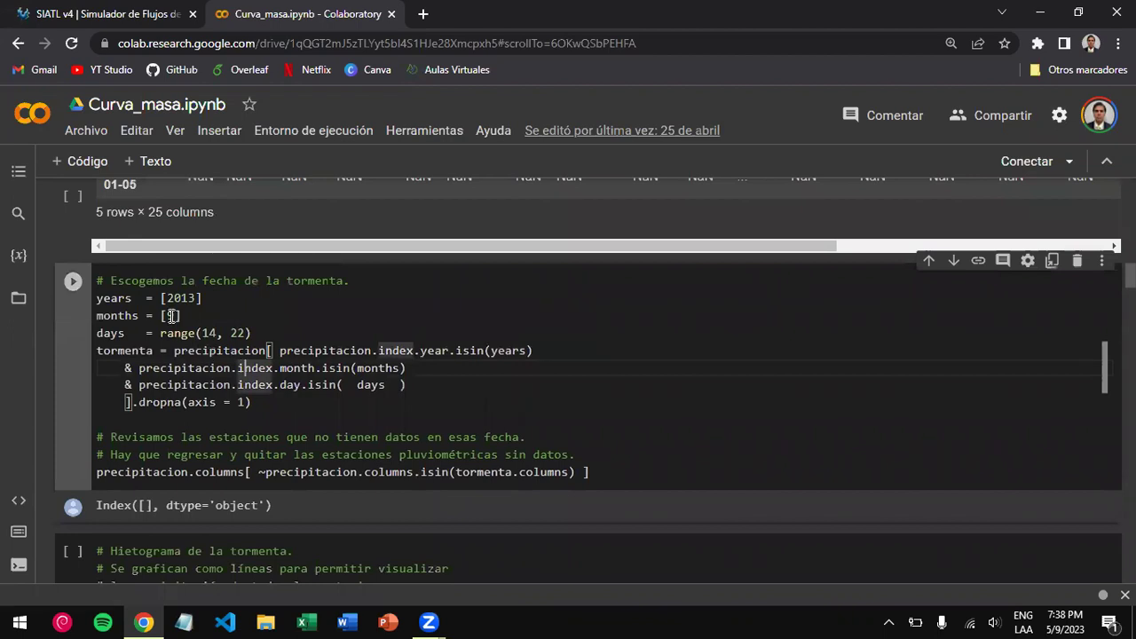
click(170, 316)
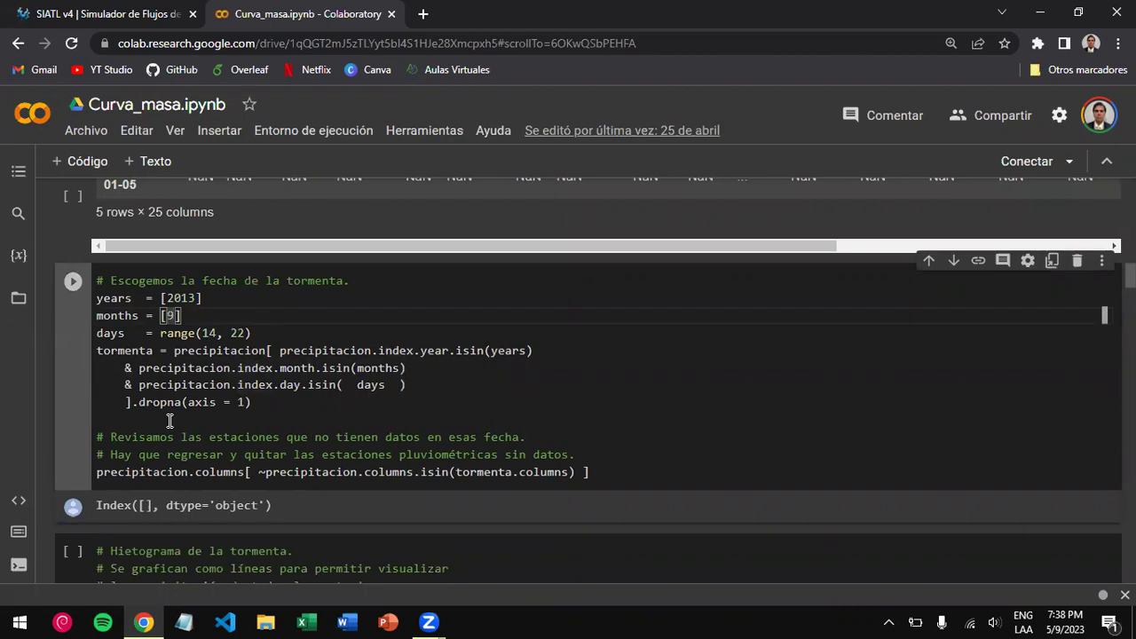
- Review the precipitacion.columns expression that checks for stations without data on the storm dates, along with its output
scroll(169, 421, down, 4)
scroll(169, 420, up, 2)
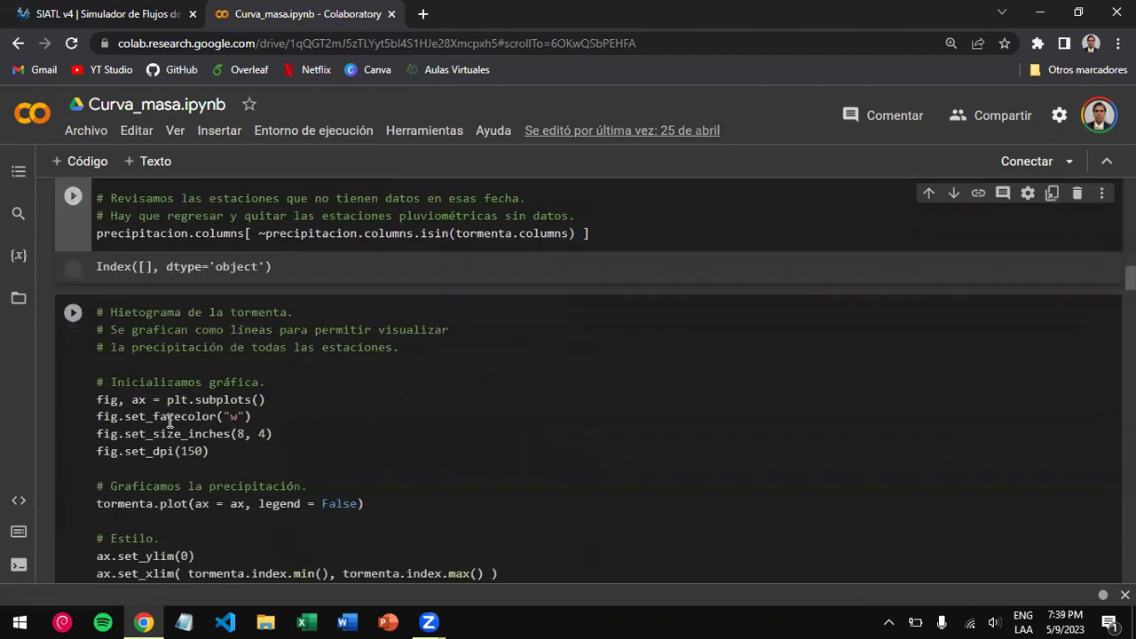
scroll(170, 421, up, 2)
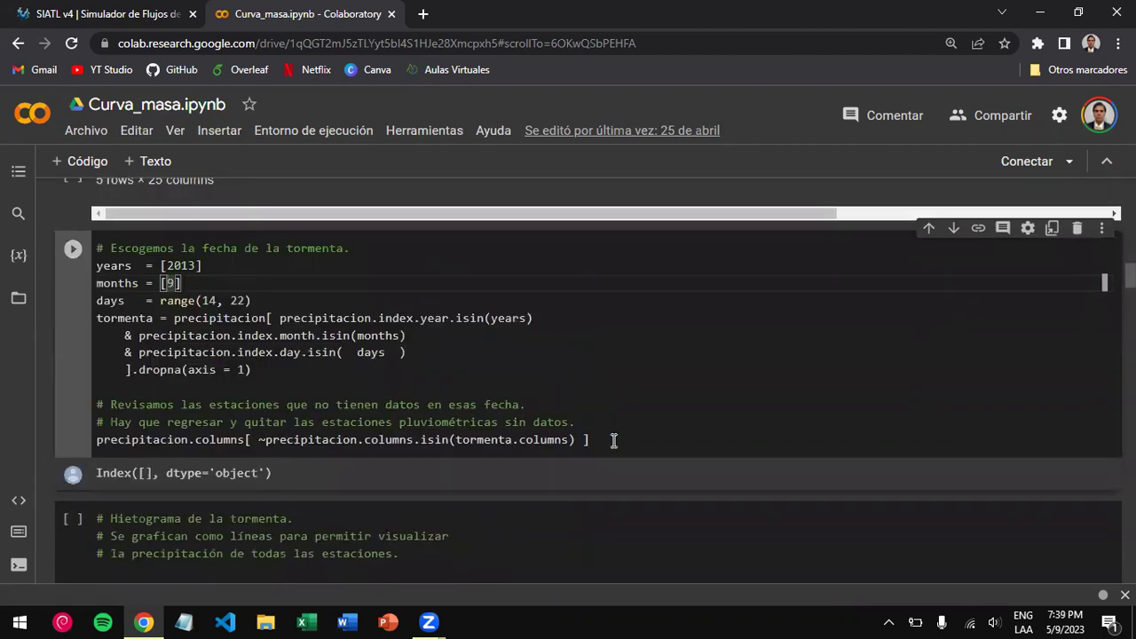
right_click(114, 441)
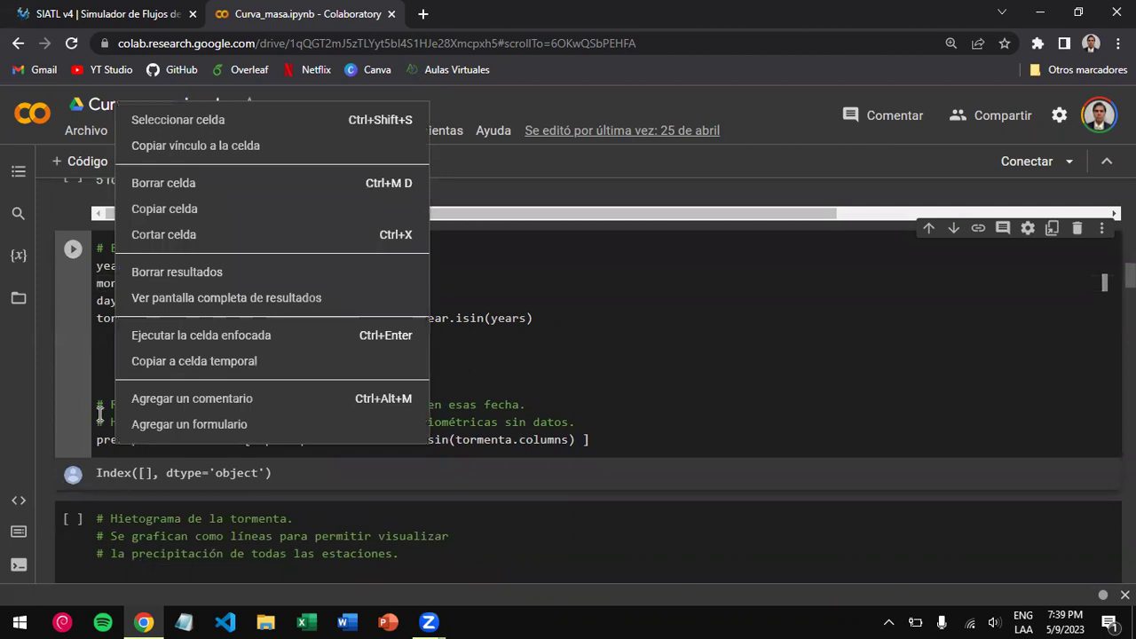
click(100, 415)
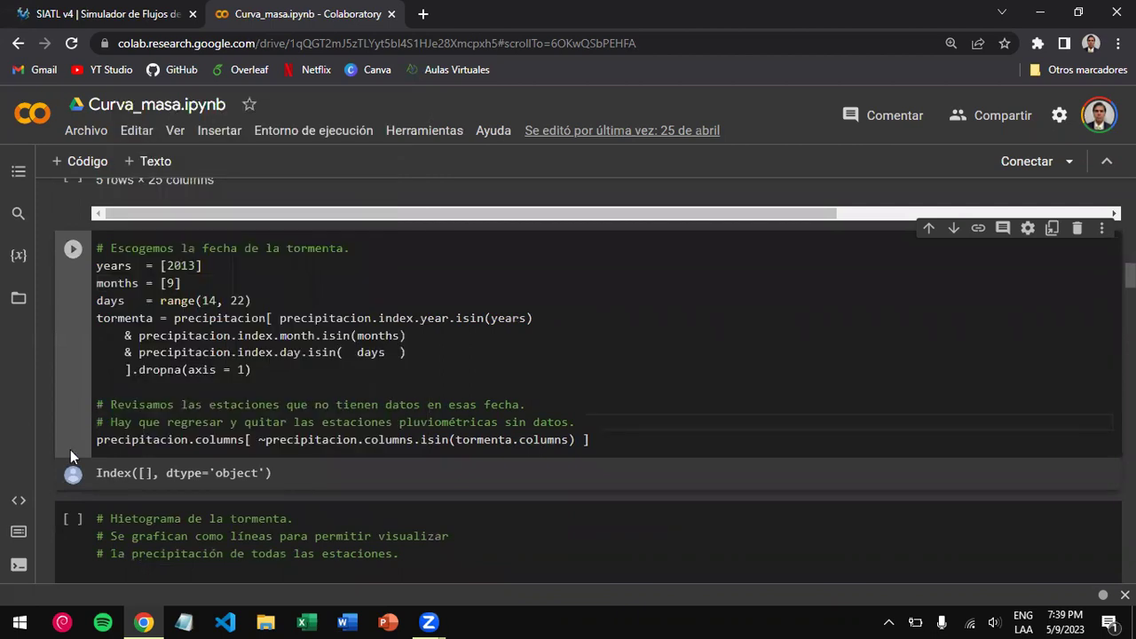
key(shift+Return)
key(shift+Return)
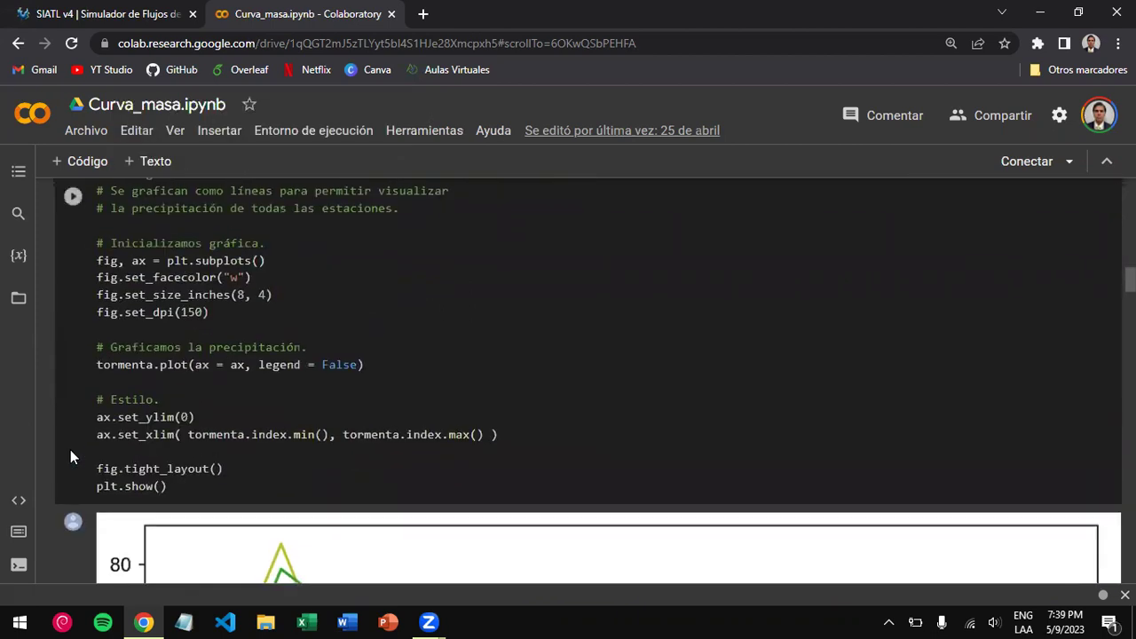
- Examine the storm hyetograph code and its line plot of all stations' precipitation, continuing to the per-station precipitation cell
scroll(70, 457, up, 2)
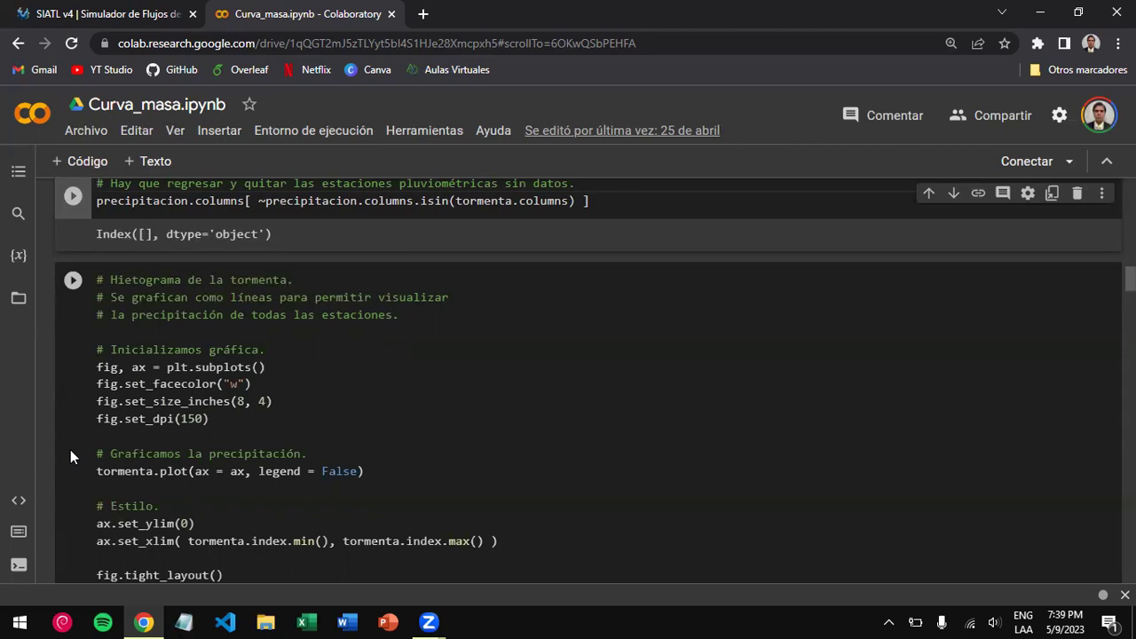
scroll(93, 403, down, 7)
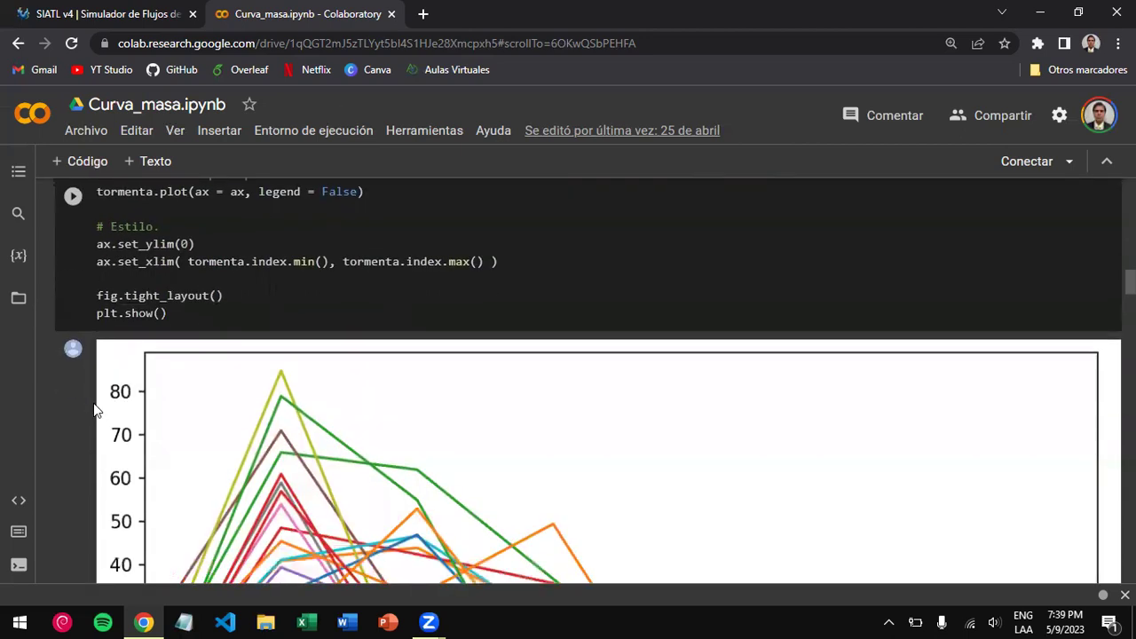
scroll(96, 410, down, 1)
scroll(96, 410, up, 1)
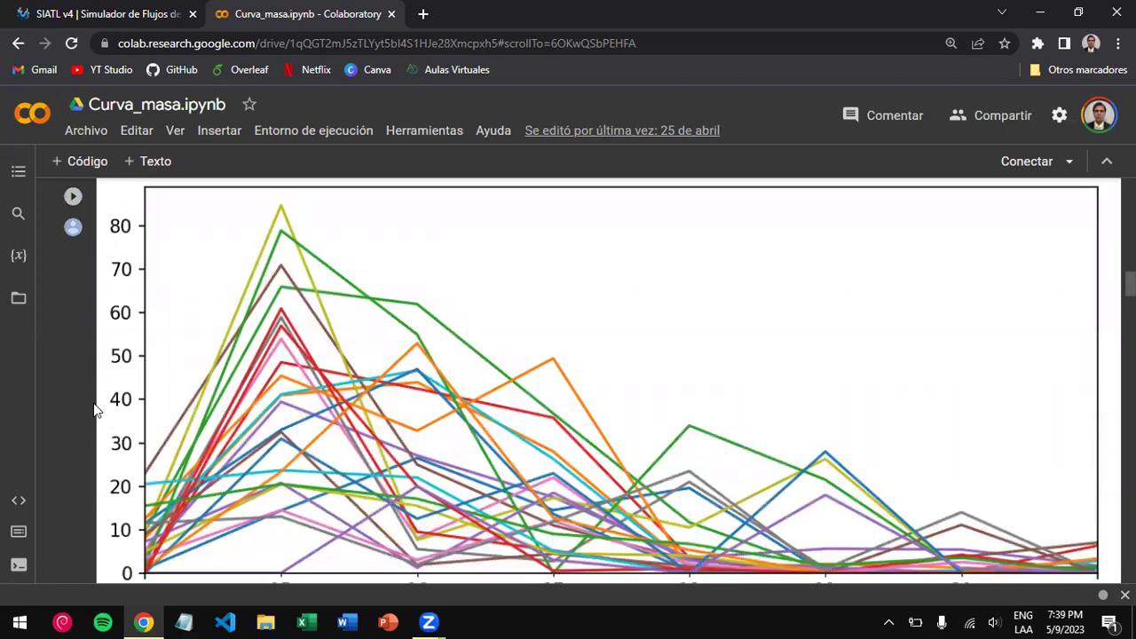
scroll(96, 410, down, 1)
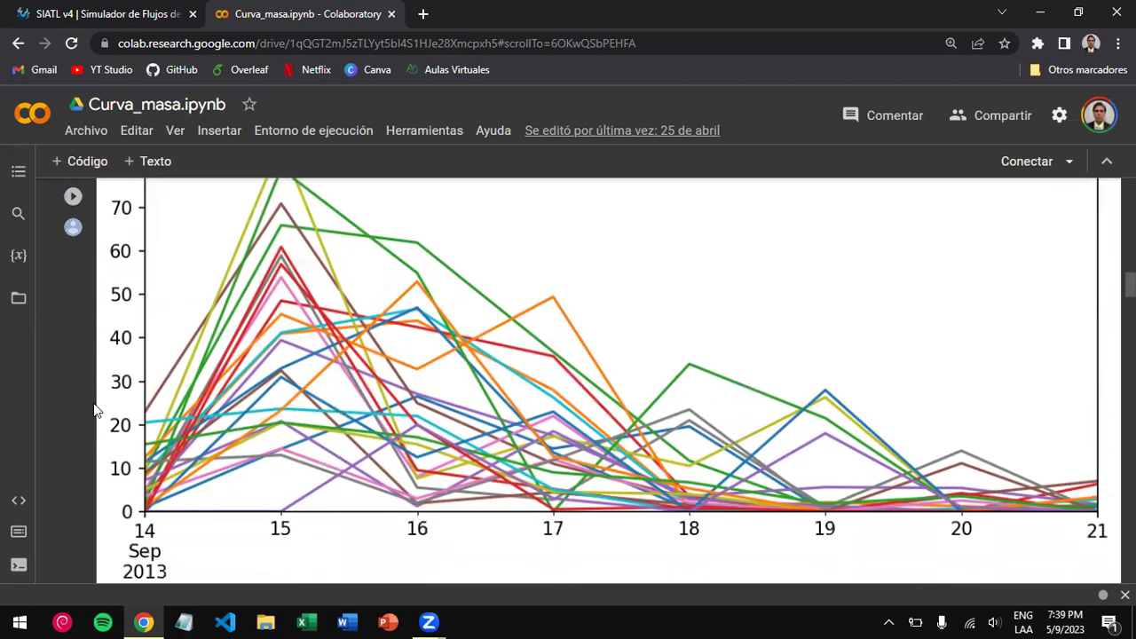
scroll(96, 410, up, 1)
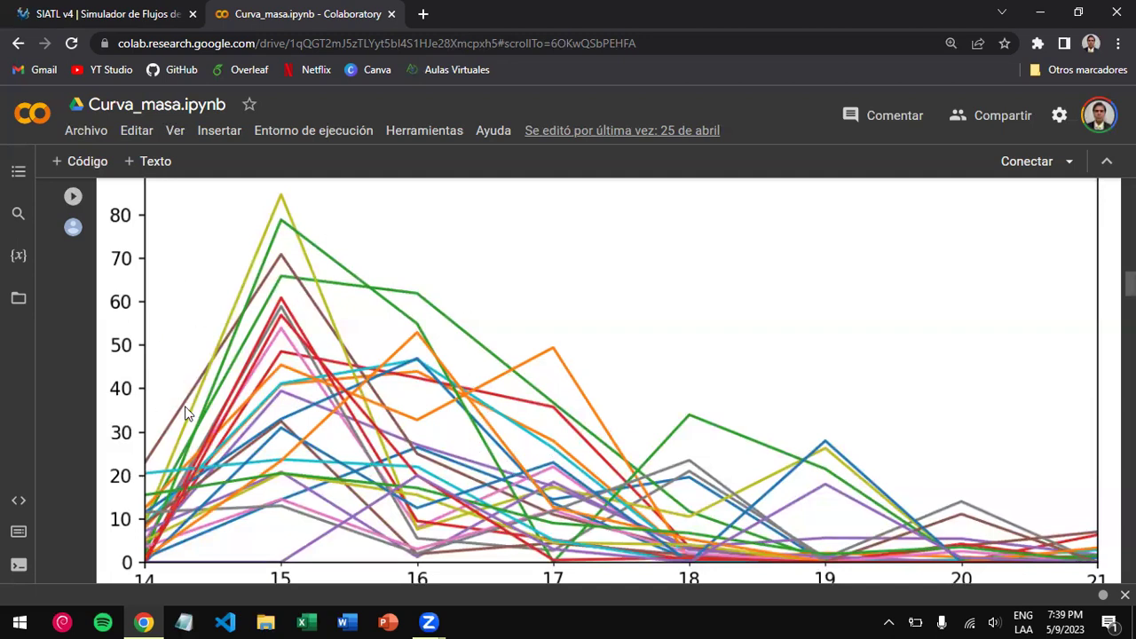
scroll(223, 349, down, 1)
scroll(223, 349, down, 5)
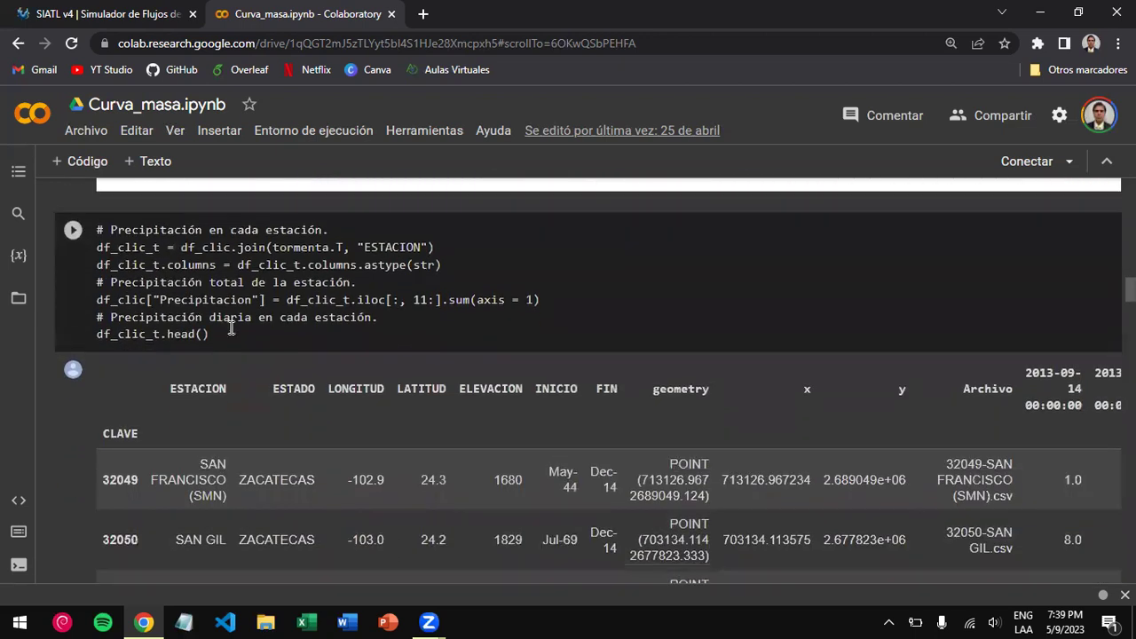
- Review the code that joins storm precipitation to each station, and inspect the daily precipitation columns in the df_clic_t.head() table
click(260, 265)
click(338, 317)
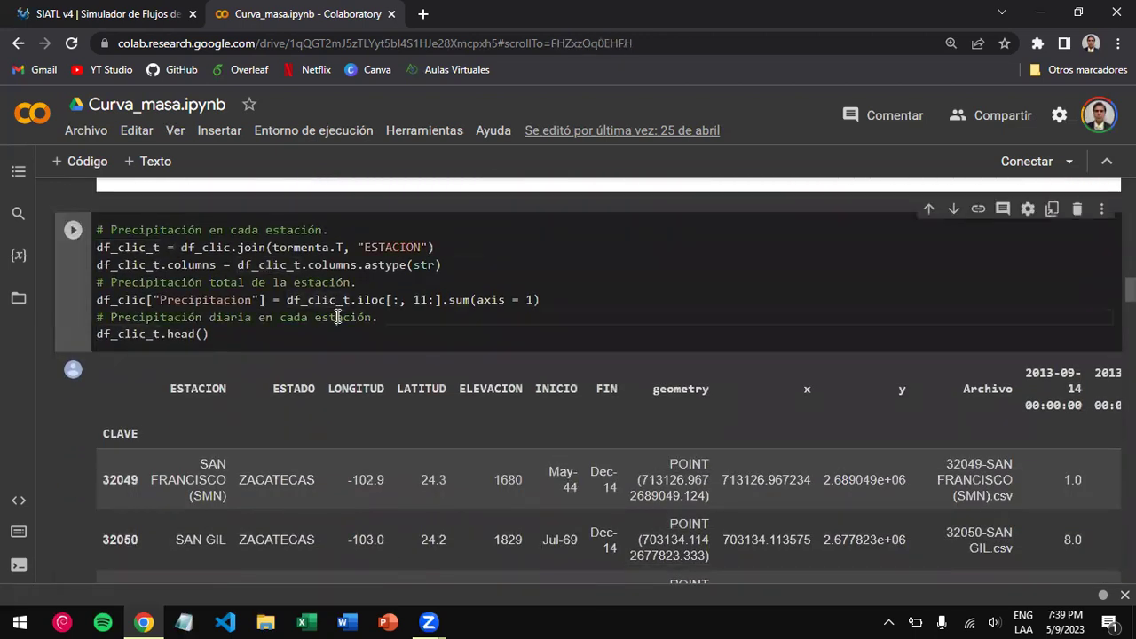
scroll(340, 302, down, 2)
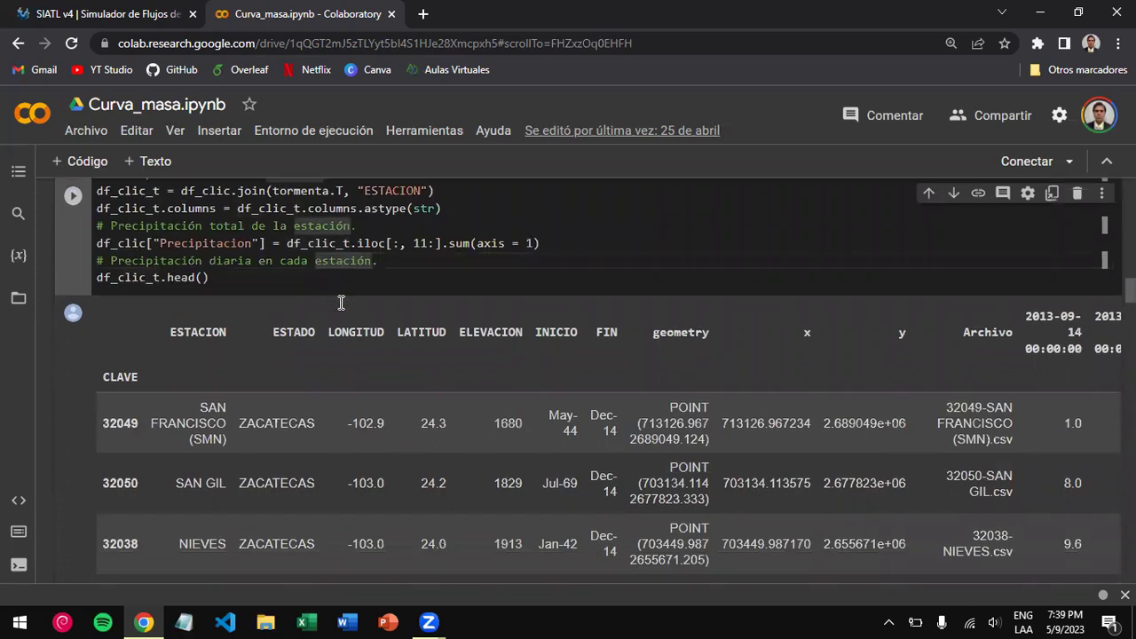
scroll(341, 301, right, 5)
scroll(341, 302, right, 3)
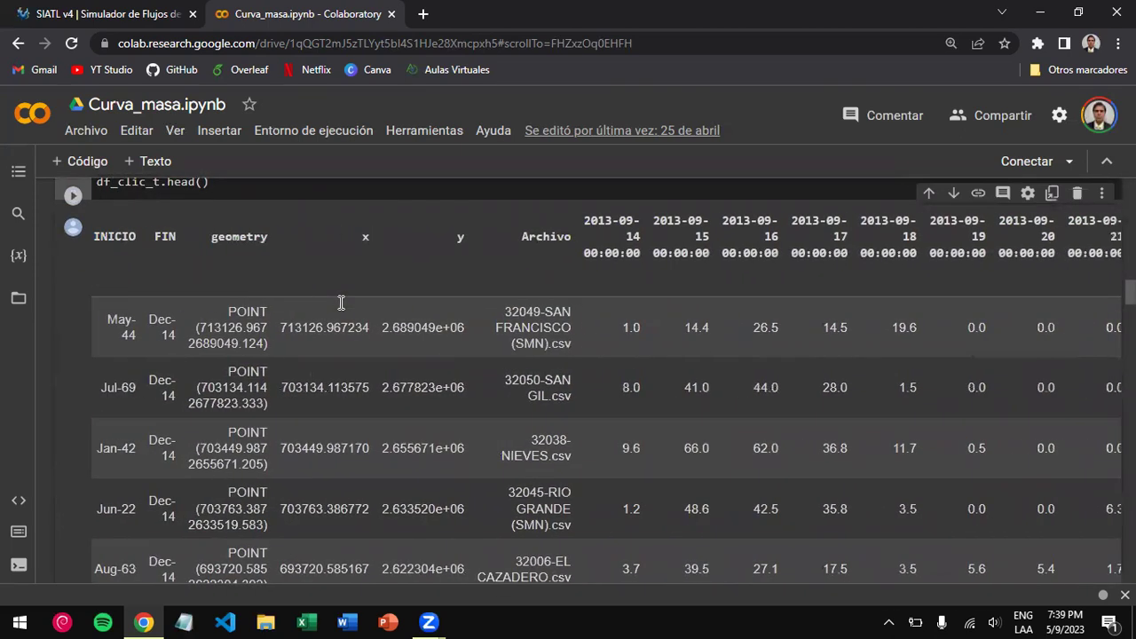
scroll(340, 303, left, 8)
scroll(341, 303, right, 3)
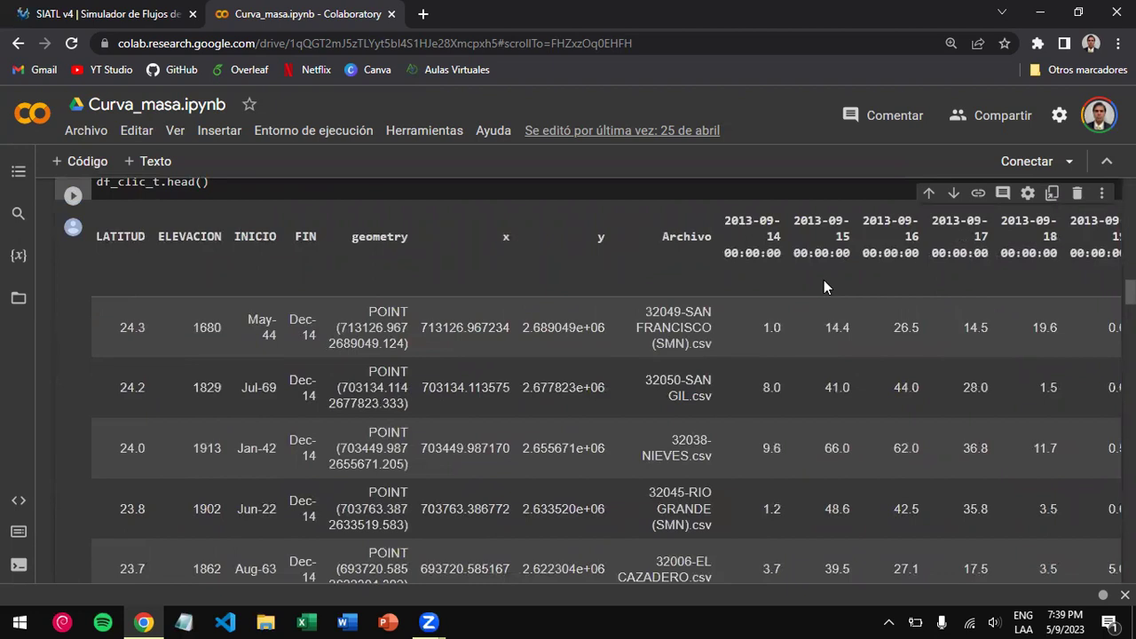
scroll(510, 355, left, 3)
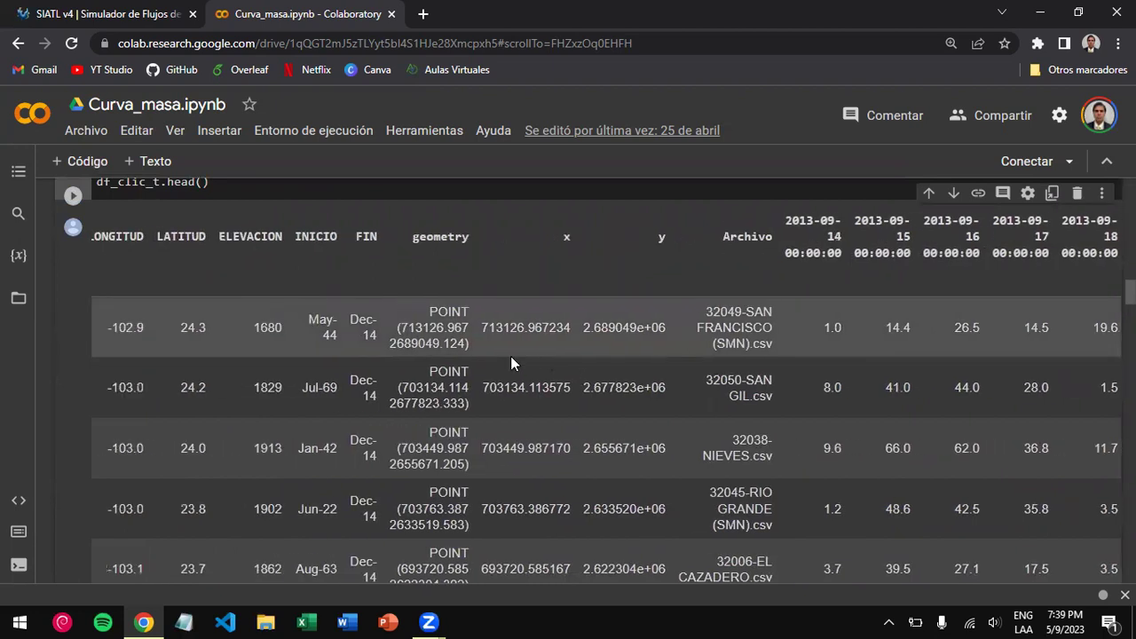
scroll(586, 430, right, 5)
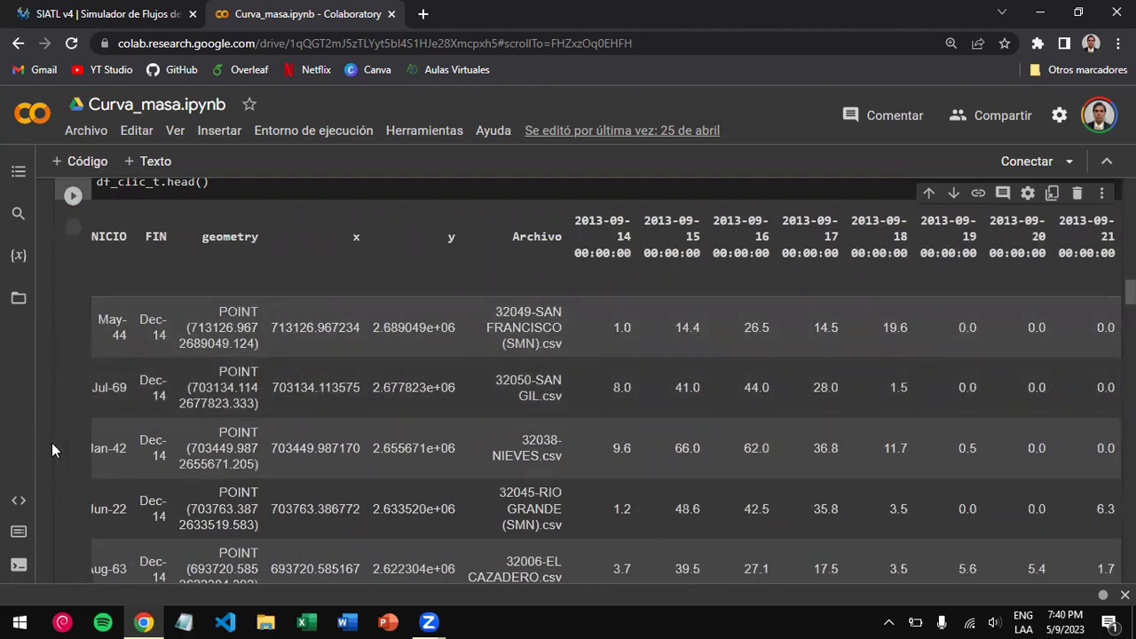
- Examine the tormenta.mean(axis = 1) cell and its average precipitation for each storm day
scroll(57, 448, down, 3)
scroll(57, 448, down, 2)
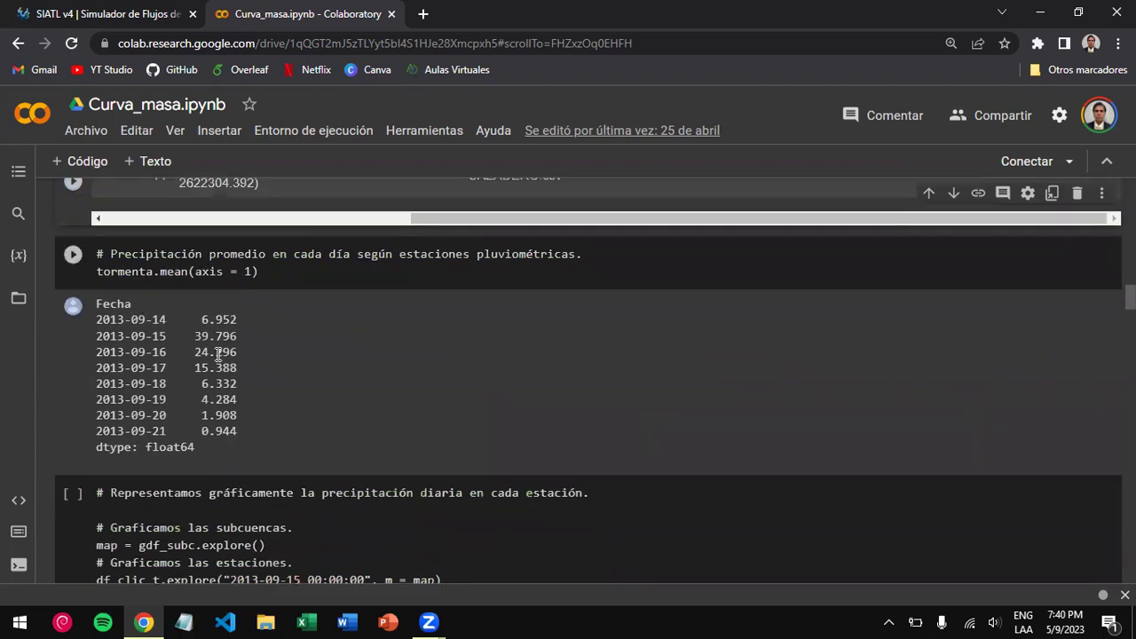
click(245, 481)
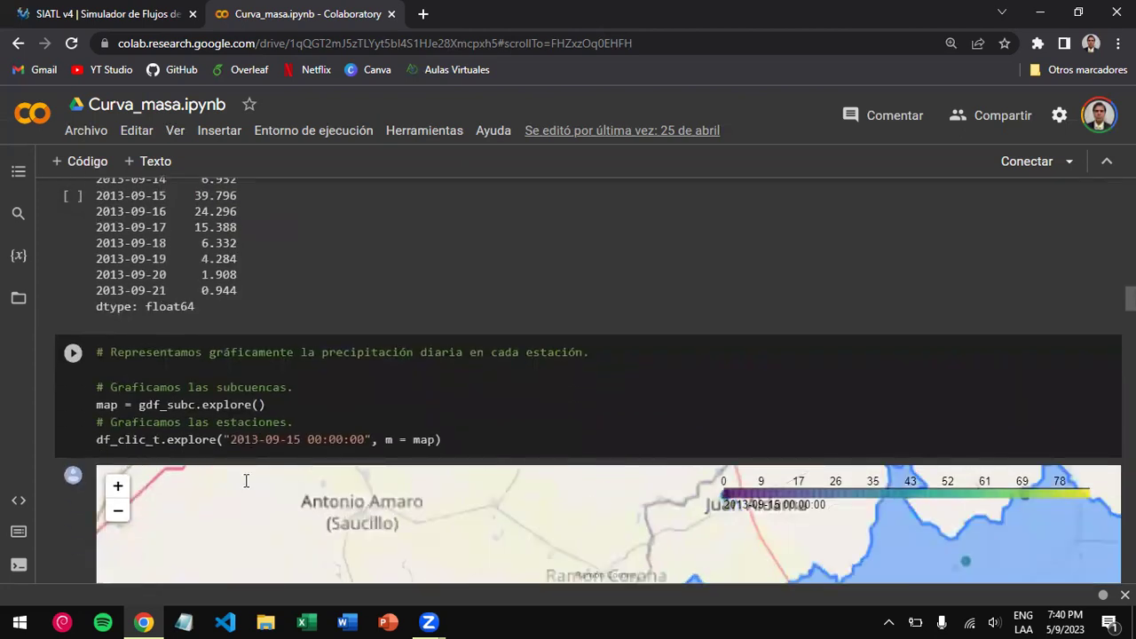
scroll(218, 386, up, 2)
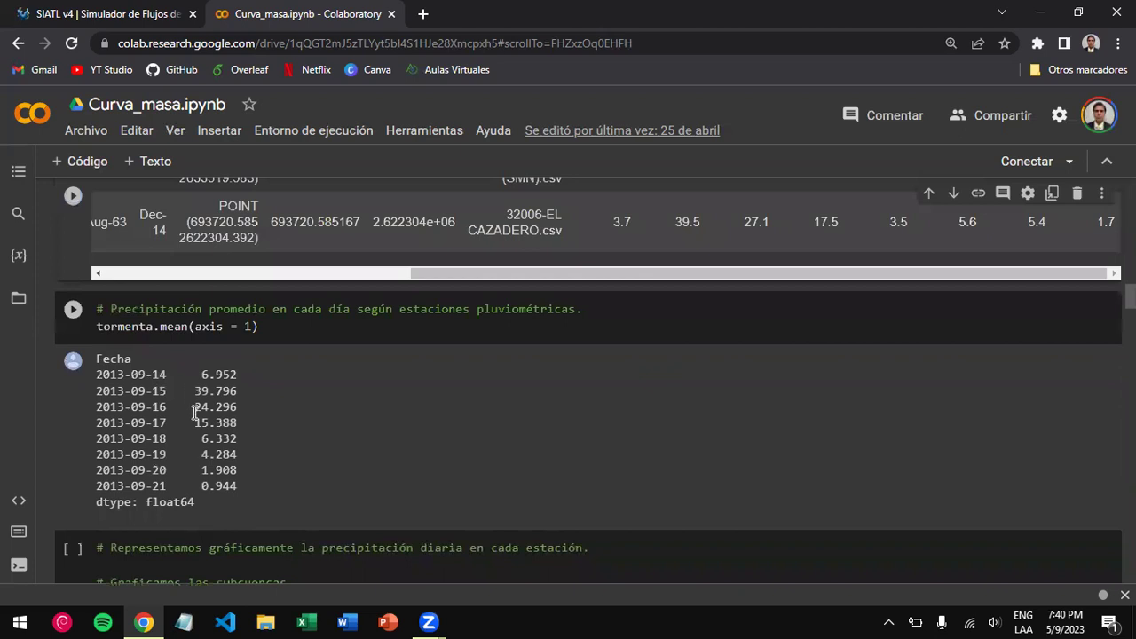
- Review the daily precipitation map cell for 2013-09-15, zooming out and panning the map to show the watershed and surrounding stations
scroll(76, 517, down, 4)
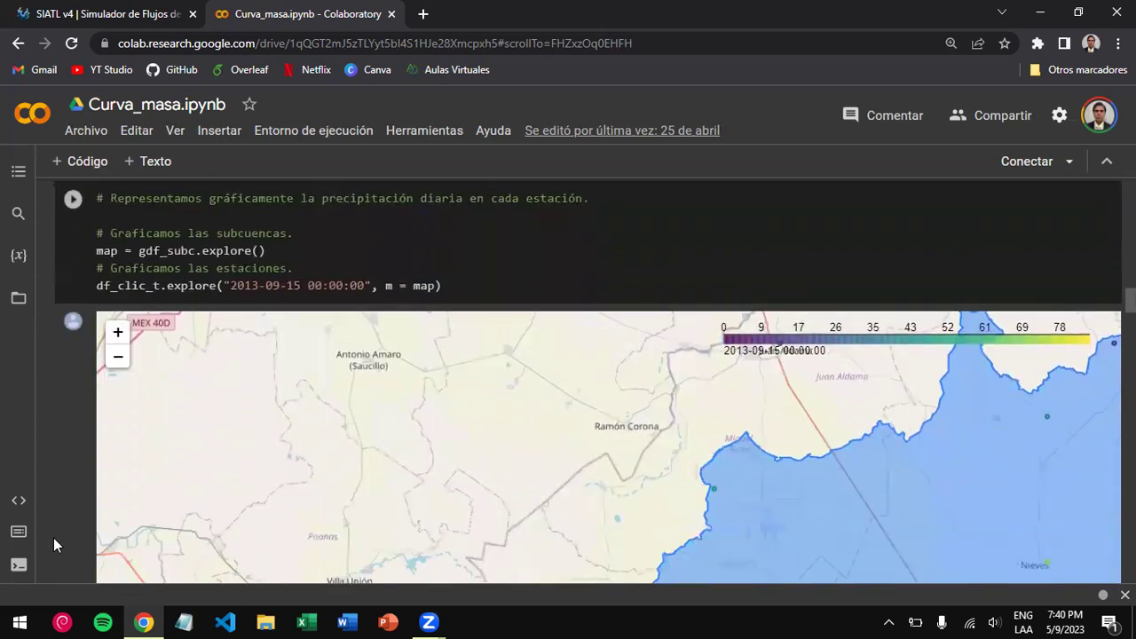
scroll(53, 538, down, 3)
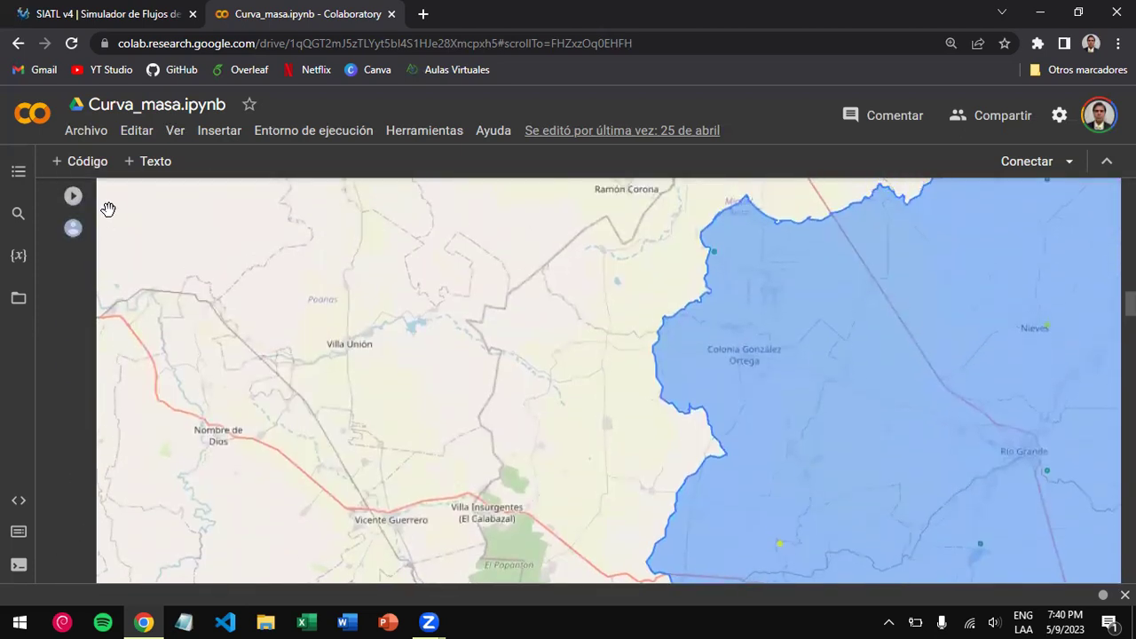
scroll(83, 328, up, 2)
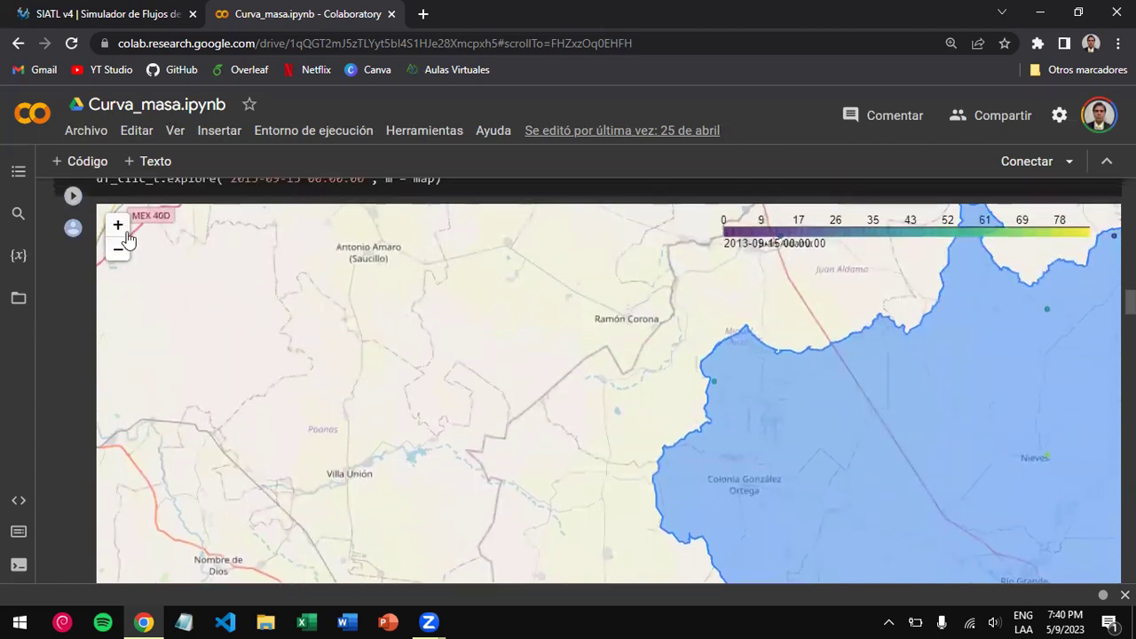
scroll(120, 254, down, 2)
click(585, 405)
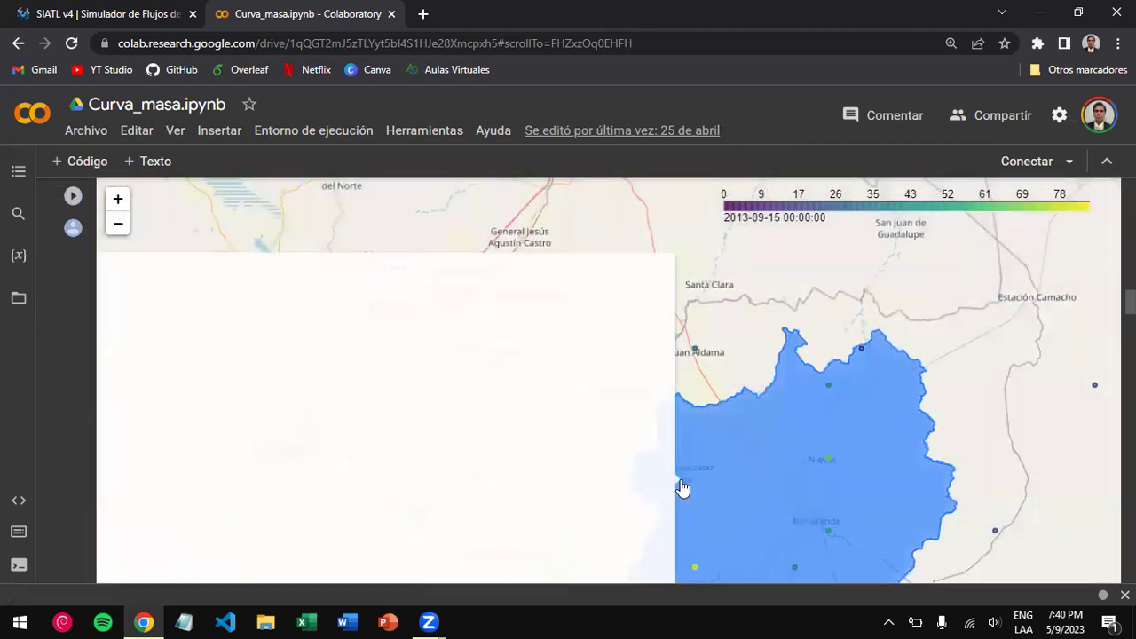
click(908, 477)
drag(908, 476, 873, 423)
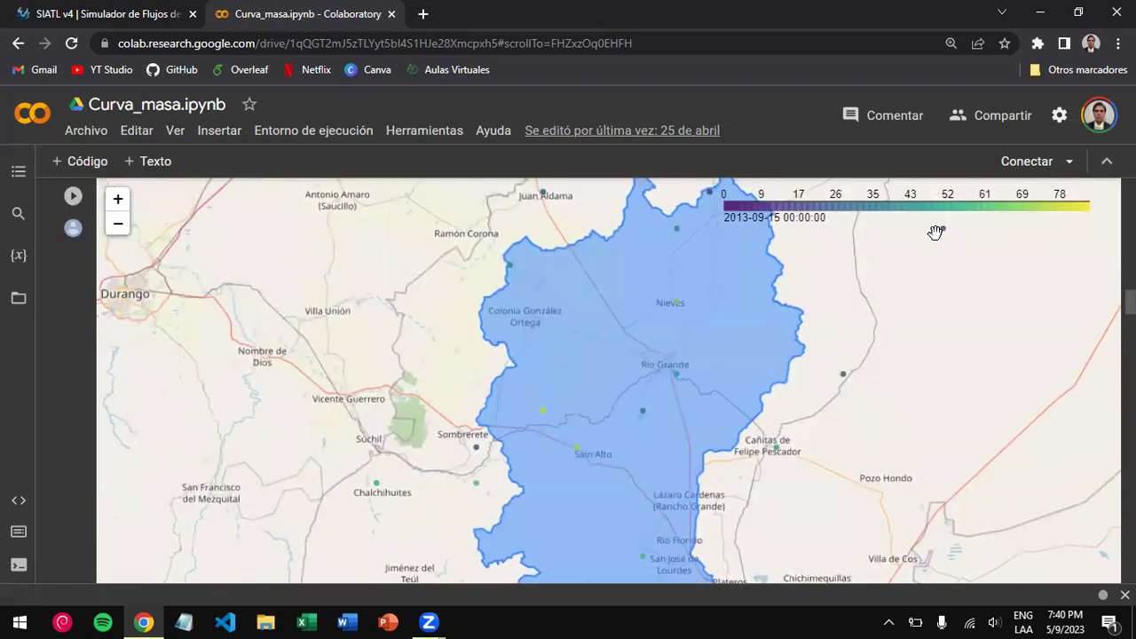
- Compare the station point colours with the map's precipitation scale, including the stations around Fresnillo and the watershed's southern end
mouse_move(942, 229)
scroll(77, 461, down, 1)
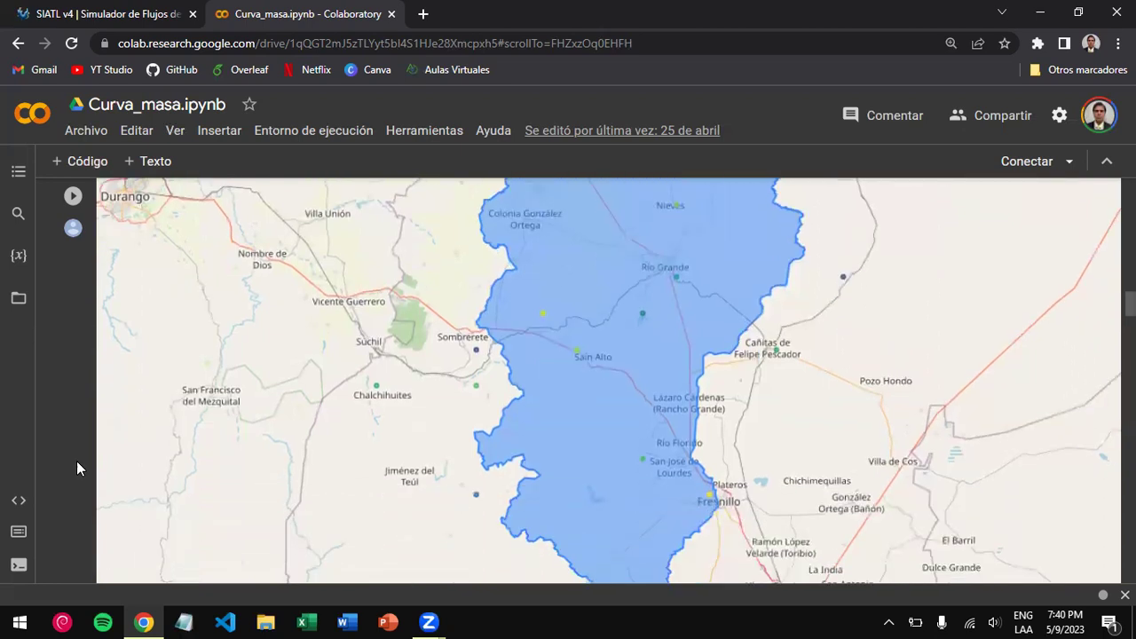
mouse_move(509, 339)
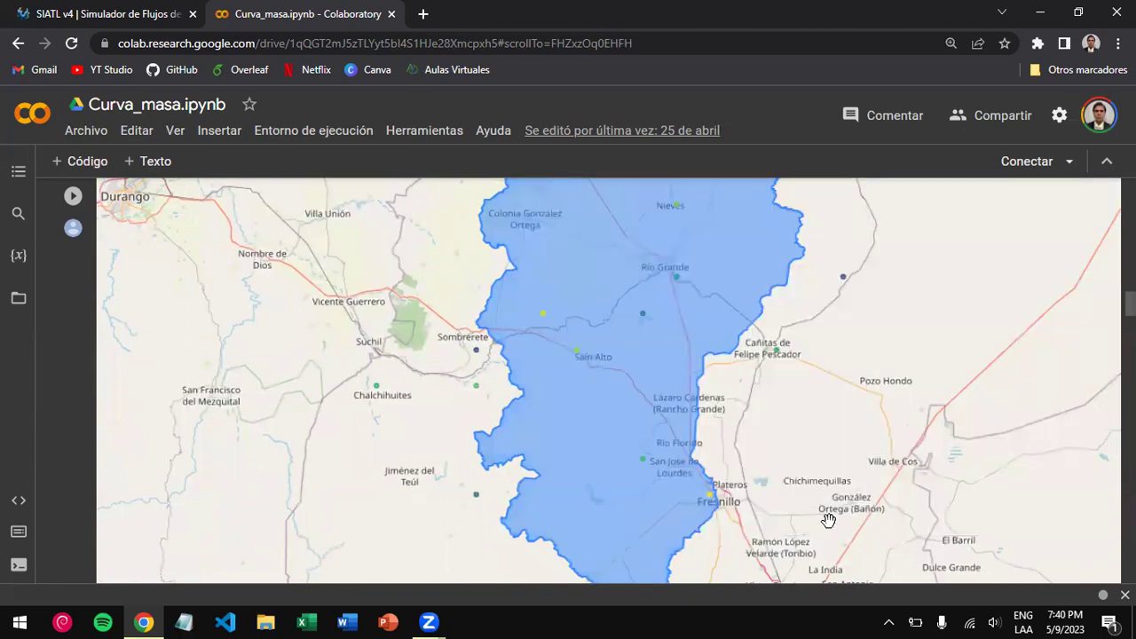
right_click(828, 520)
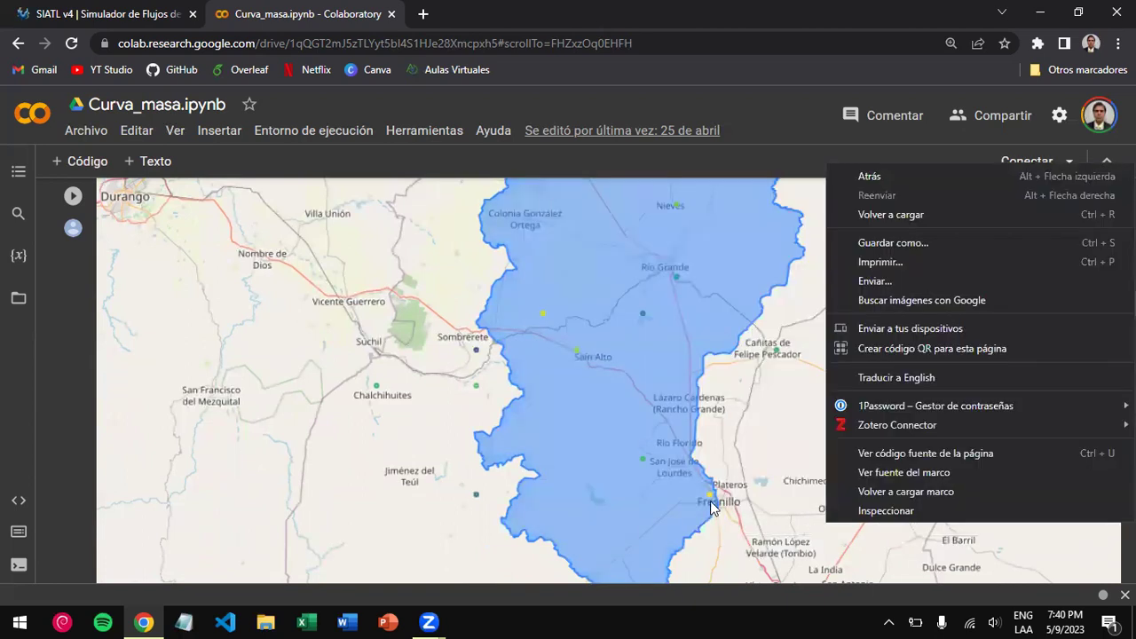
click(744, 462)
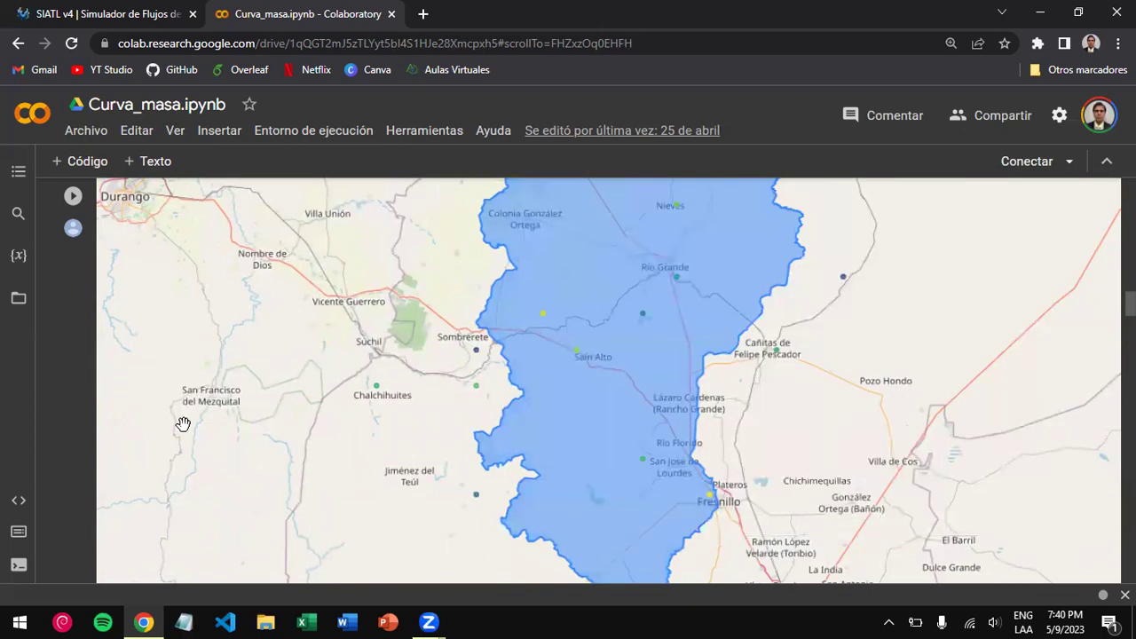
scroll(78, 458, down, 3)
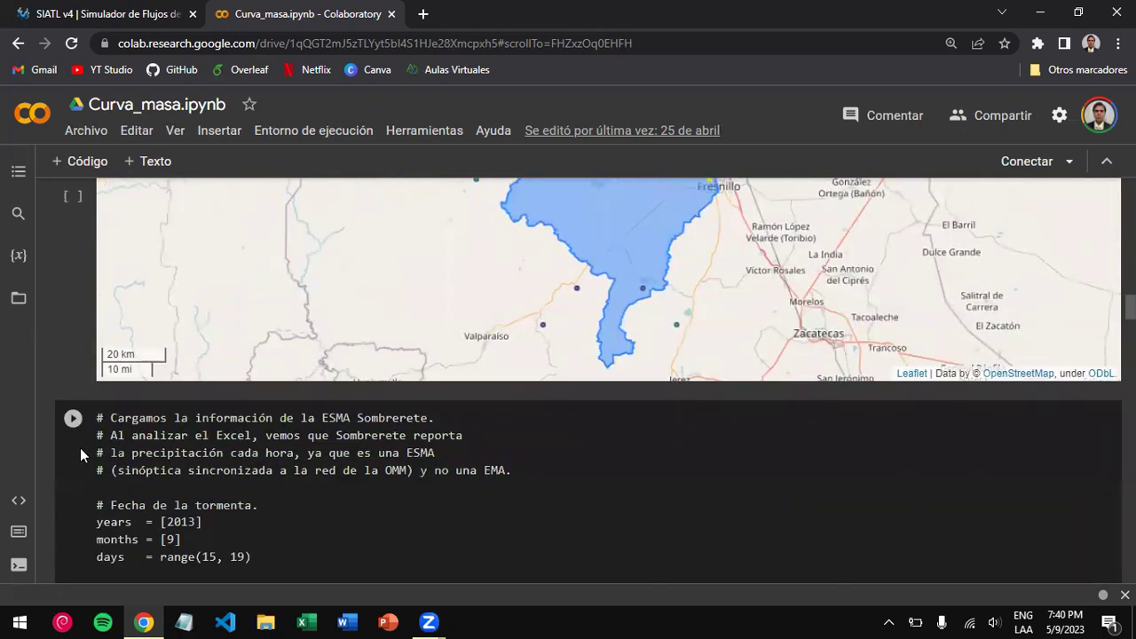
- Read through the code cell that loads the ESMA Sombrerete data, and look back at the station map around Sombrerete
click(217, 434)
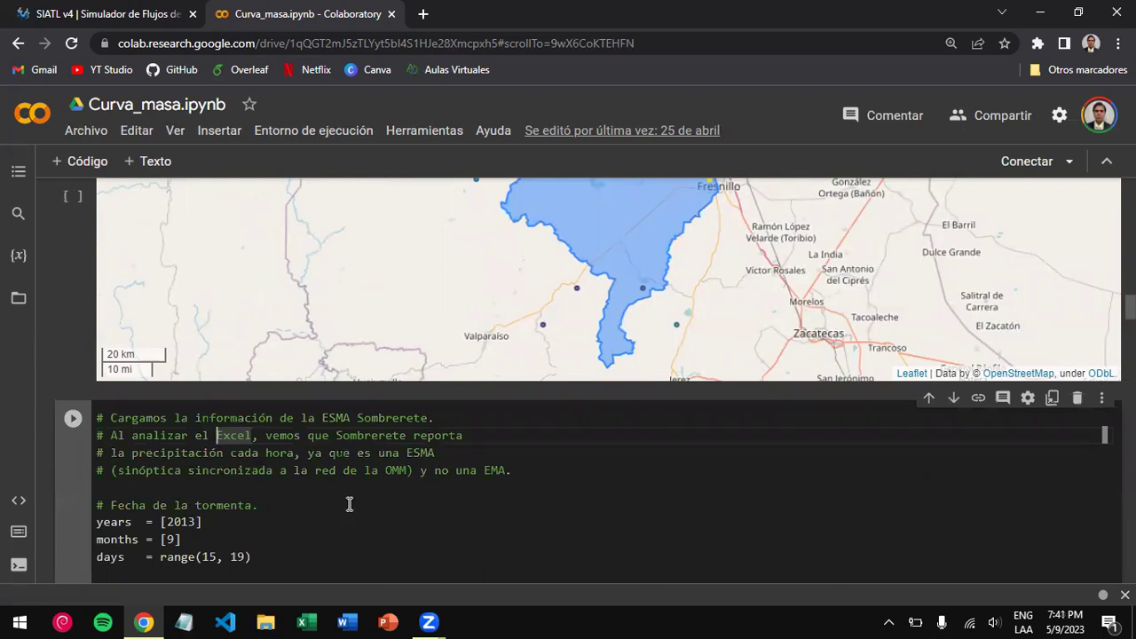
scroll(350, 497, down, 3)
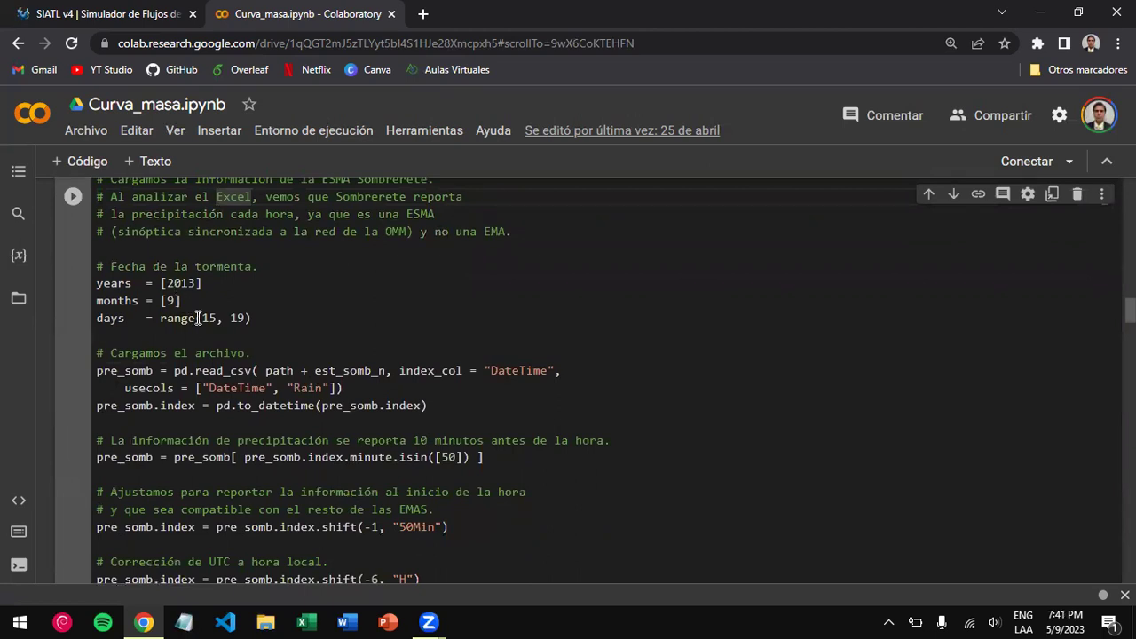
scroll(216, 407, down, 3)
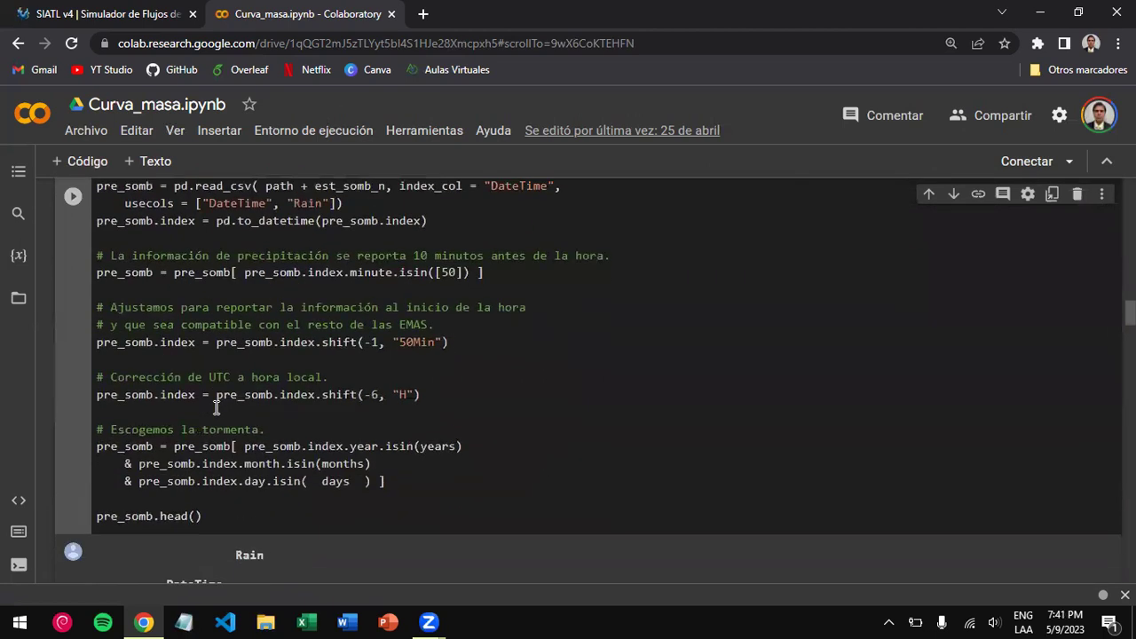
scroll(216, 407, down, 3)
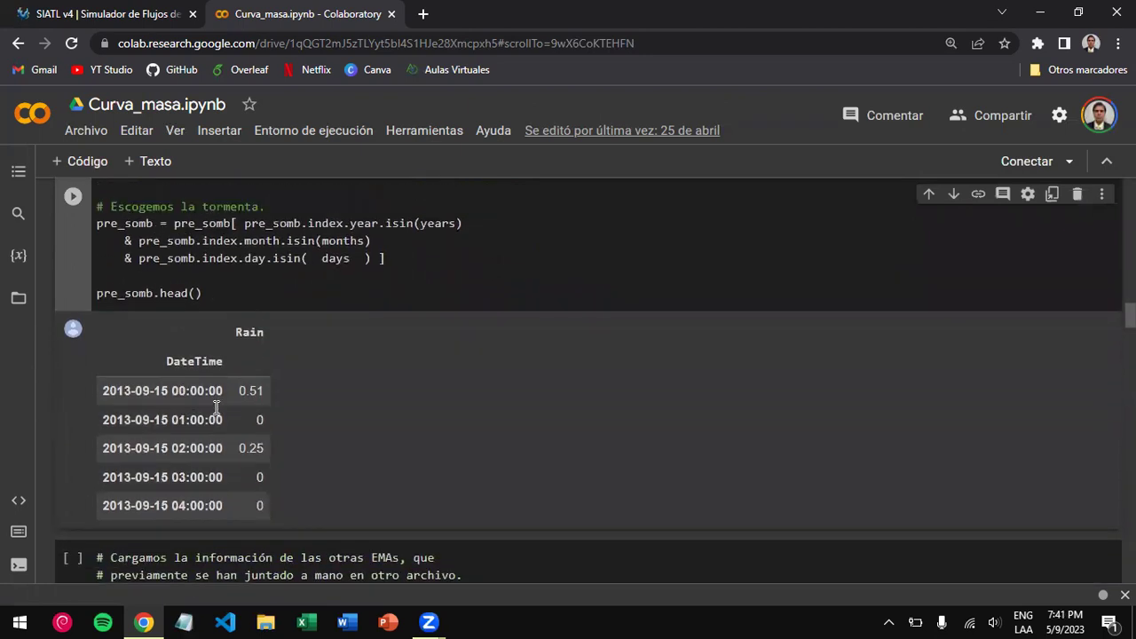
scroll(215, 408, up, 6)
scroll(216, 407, up, 5)
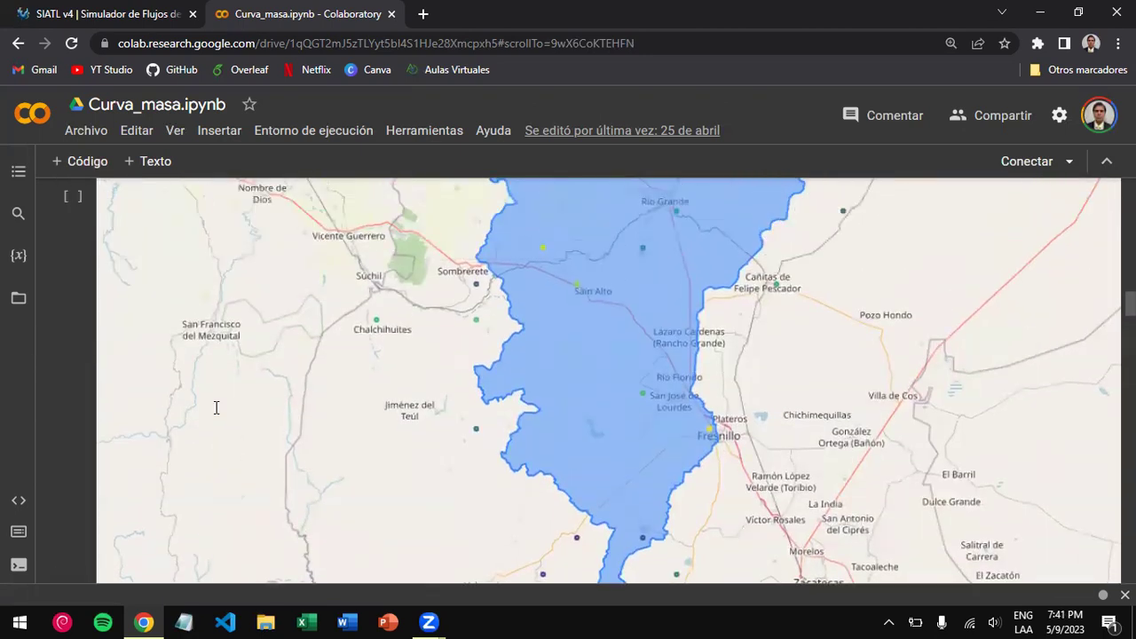
scroll(45, 420, down, 5)
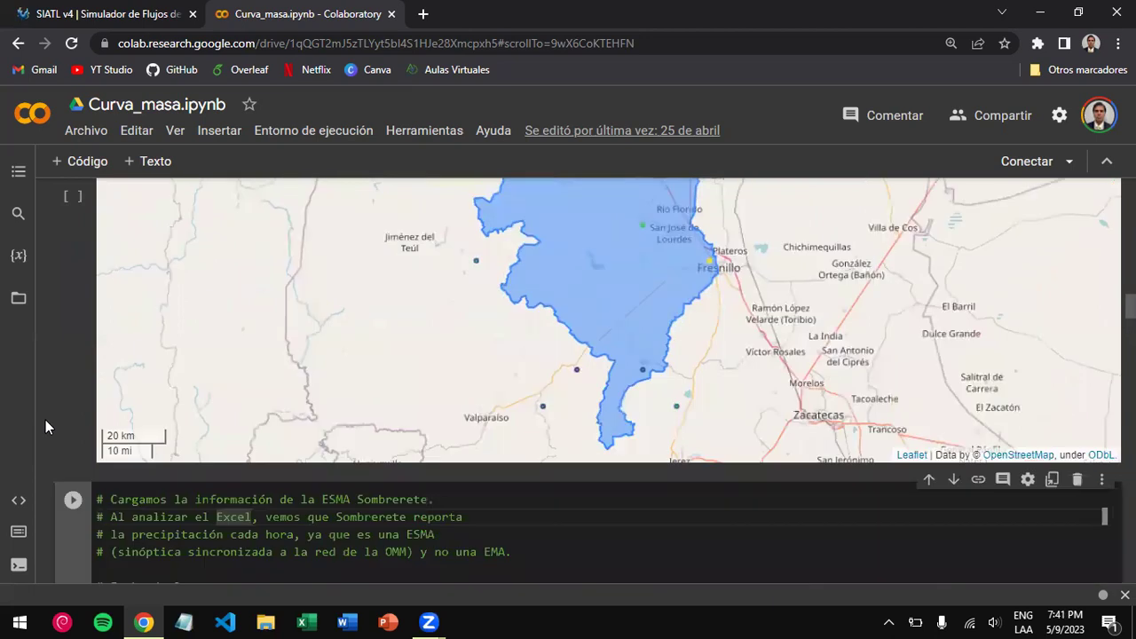
- Revisit the comments on the ESMA's hourly reporting and check the hourly Rain values in the pre_somb.head() table
click(256, 257)
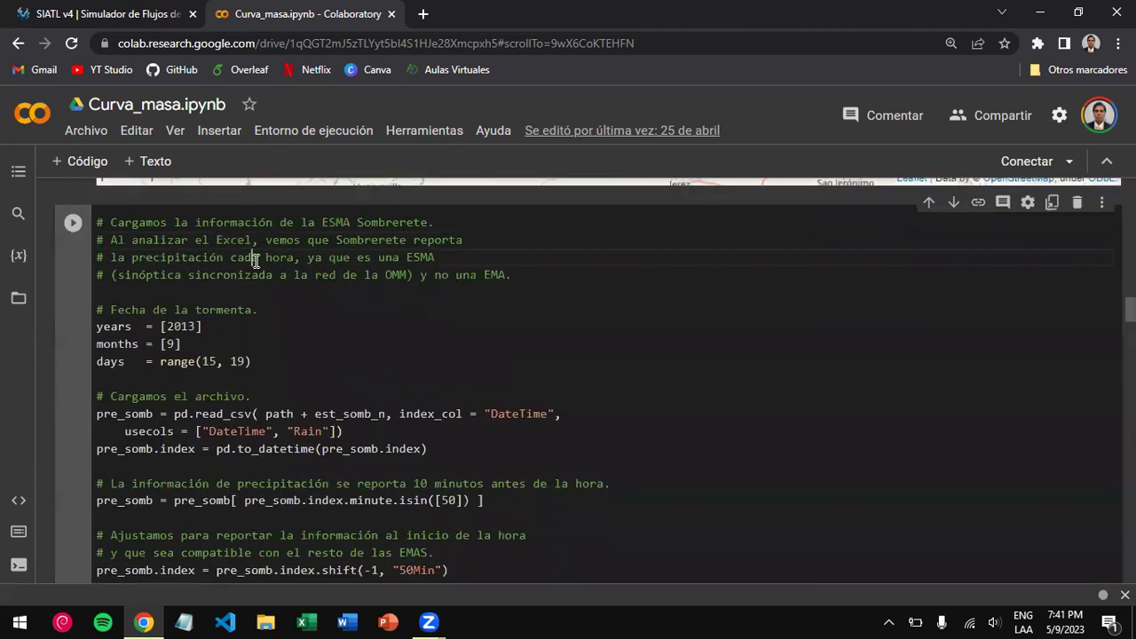
click(422, 259)
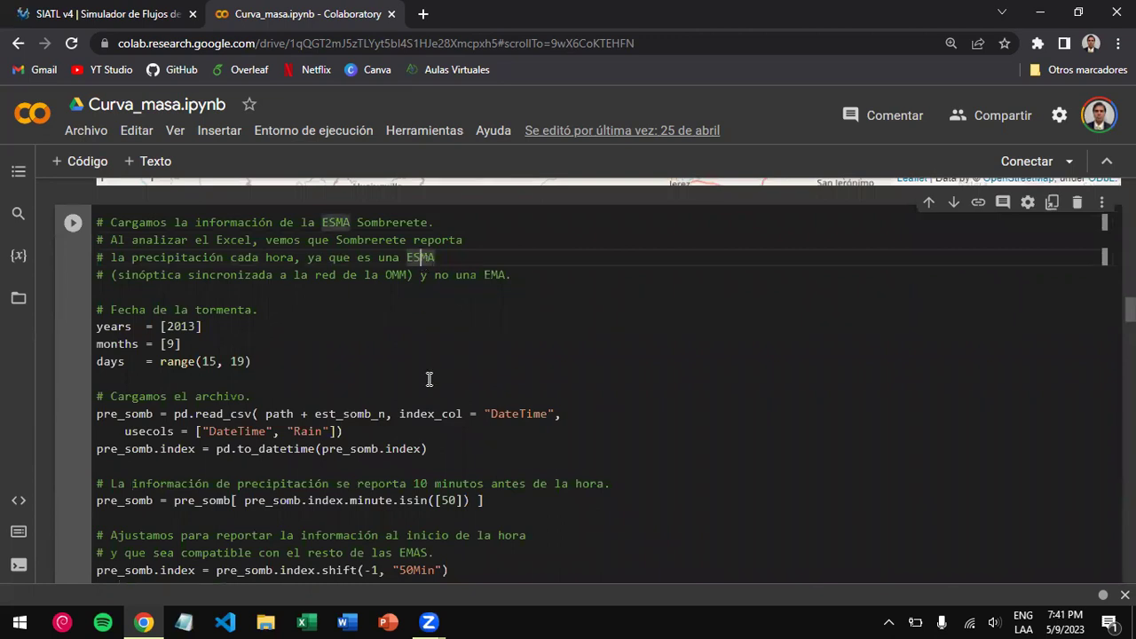
scroll(428, 380, down, 8)
scroll(428, 380, up, 2)
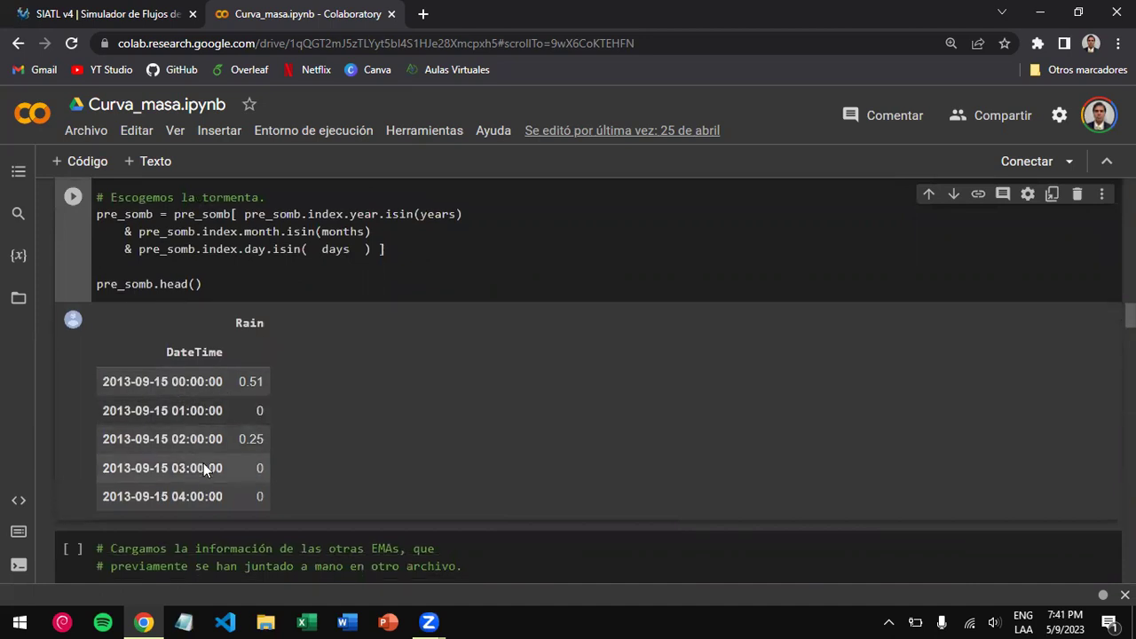
- Review the code that loads the other EMAs, resamples them hourly and adds Sombrerete, and inspect the resulting pre_emas table
scroll(204, 463, down, 5)
scroll(203, 462, down, 3)
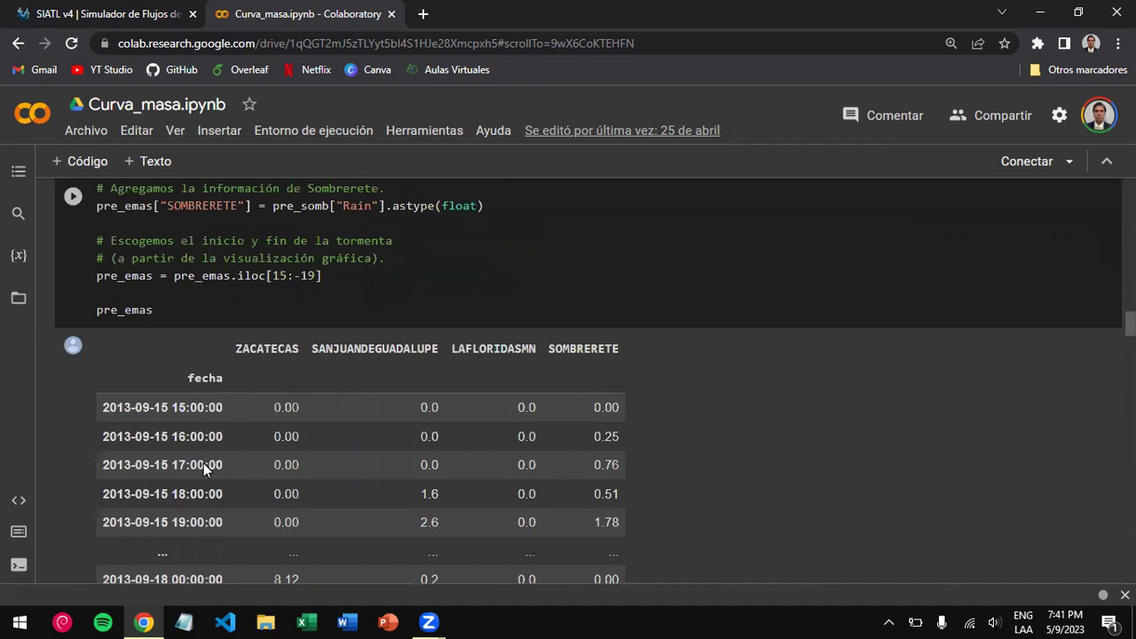
scroll(203, 462, up, 4)
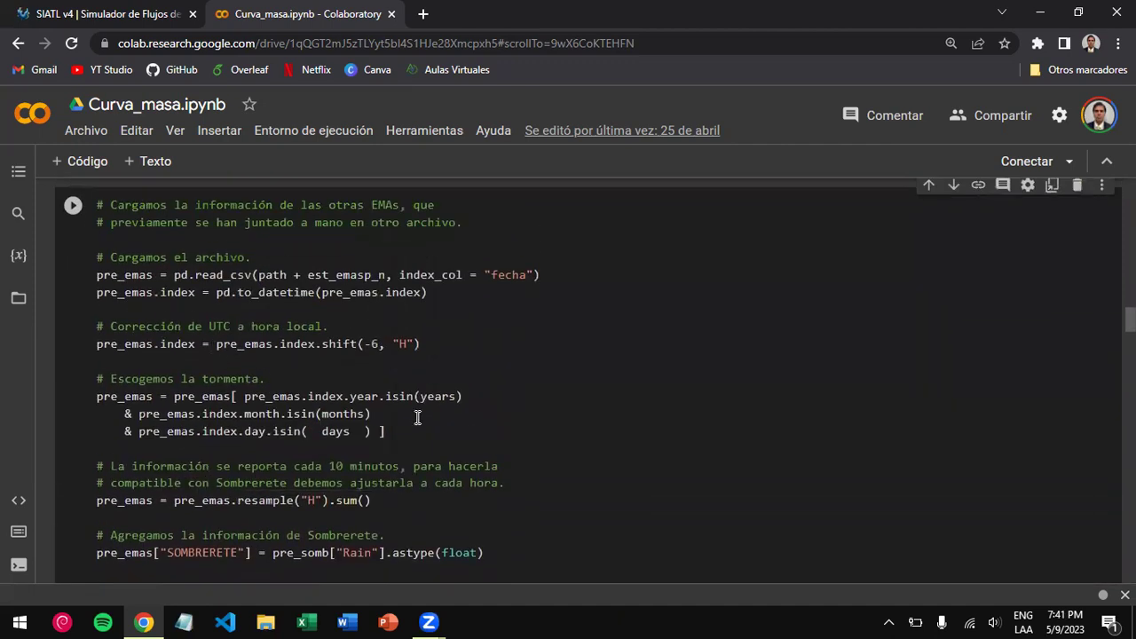
scroll(417, 416, down, 1)
scroll(417, 415, down, 3)
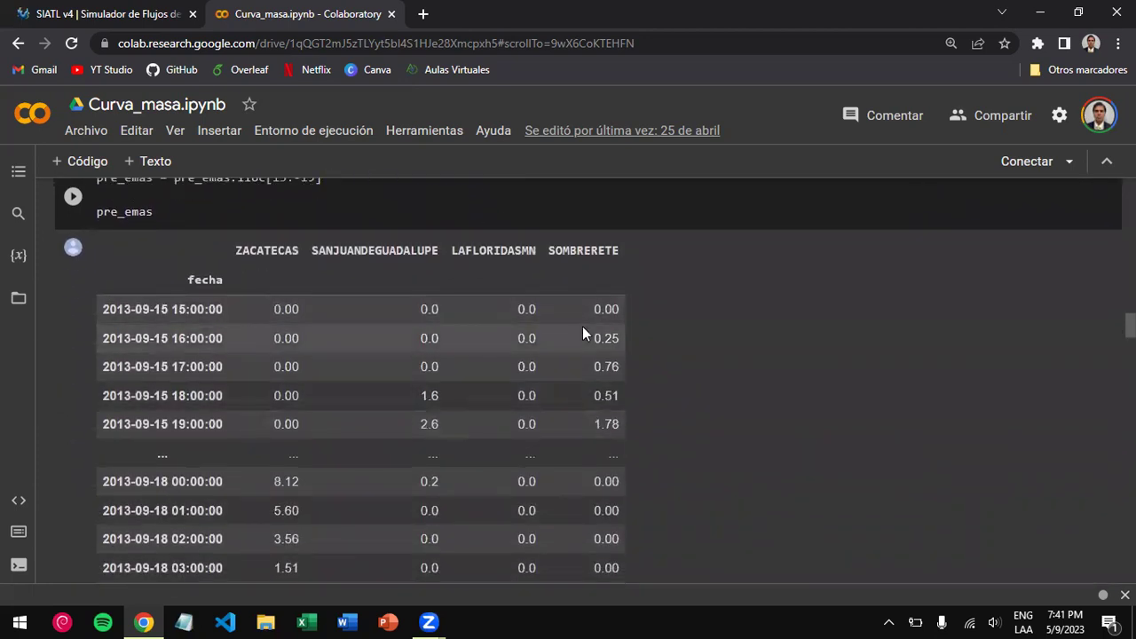
scroll(582, 327, up, 12)
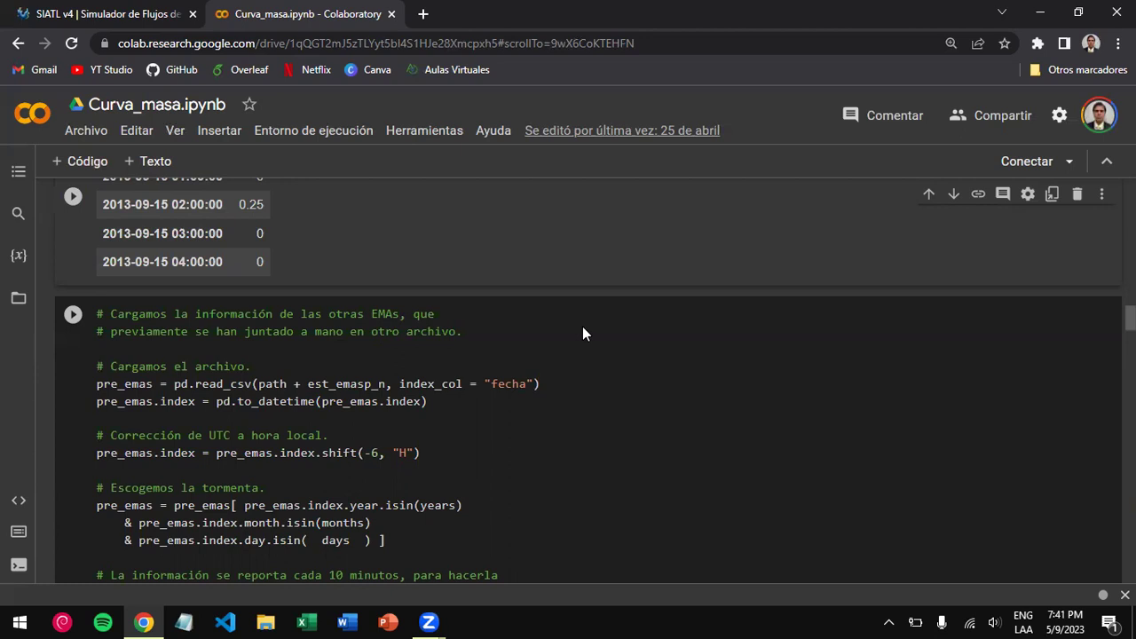
scroll(583, 333, down, 2)
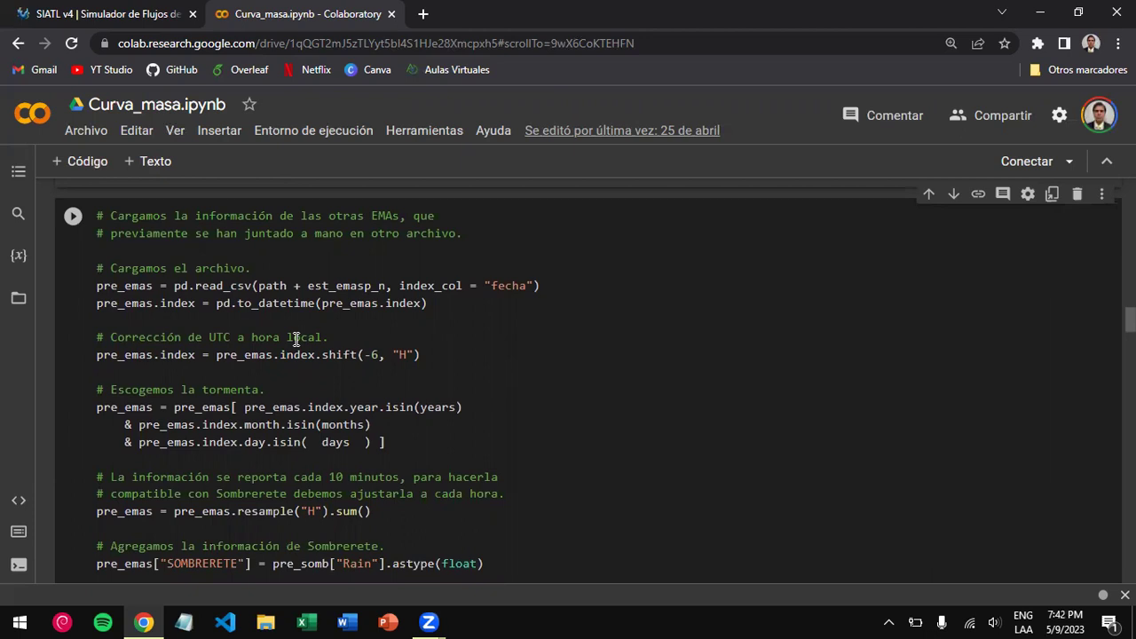
scroll(297, 338, down, 10)
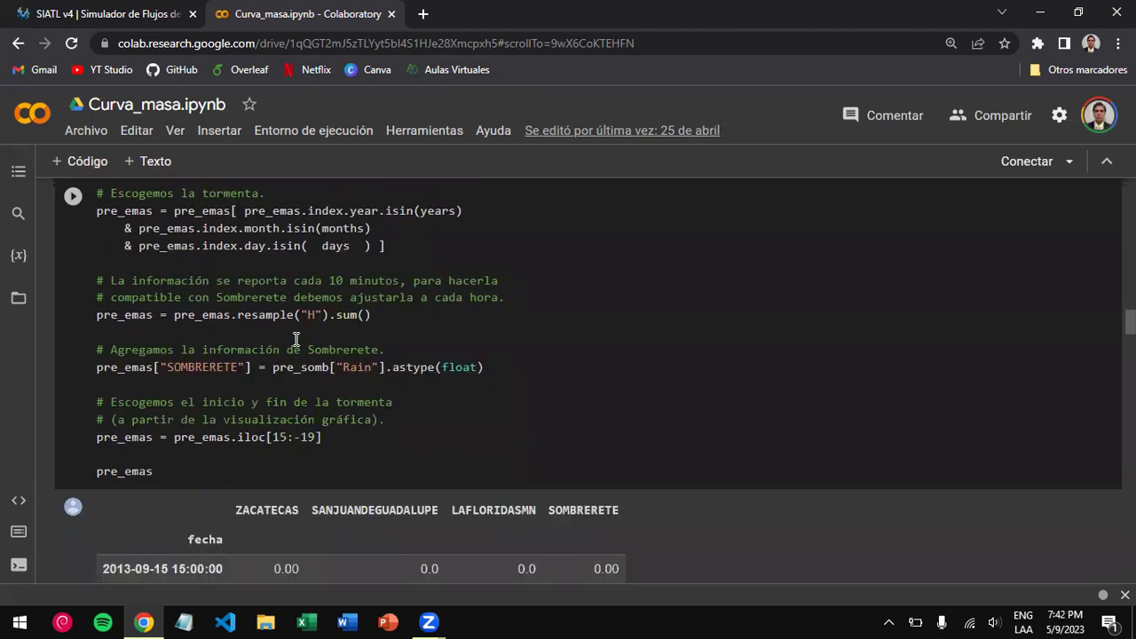
scroll(297, 338, down, 1)
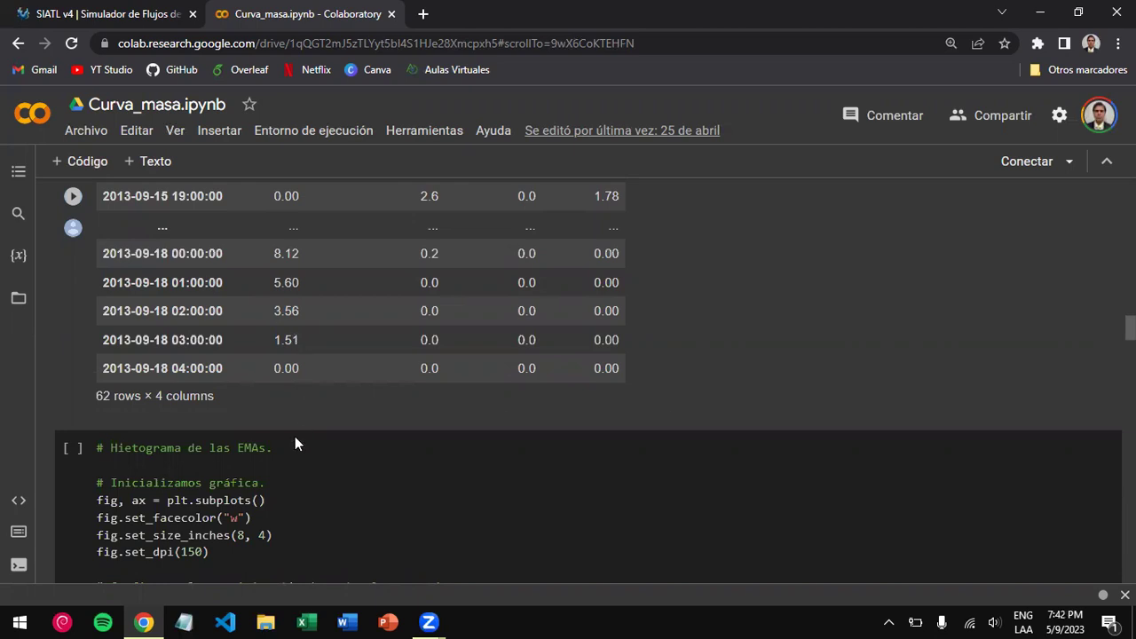
- Review the code that plots the EMAs' hyetograph and compare the four stations' hourly rainfall curves from 15 to 18 September 2013
scroll(295, 438, down, 3)
scroll(294, 437, down, 8)
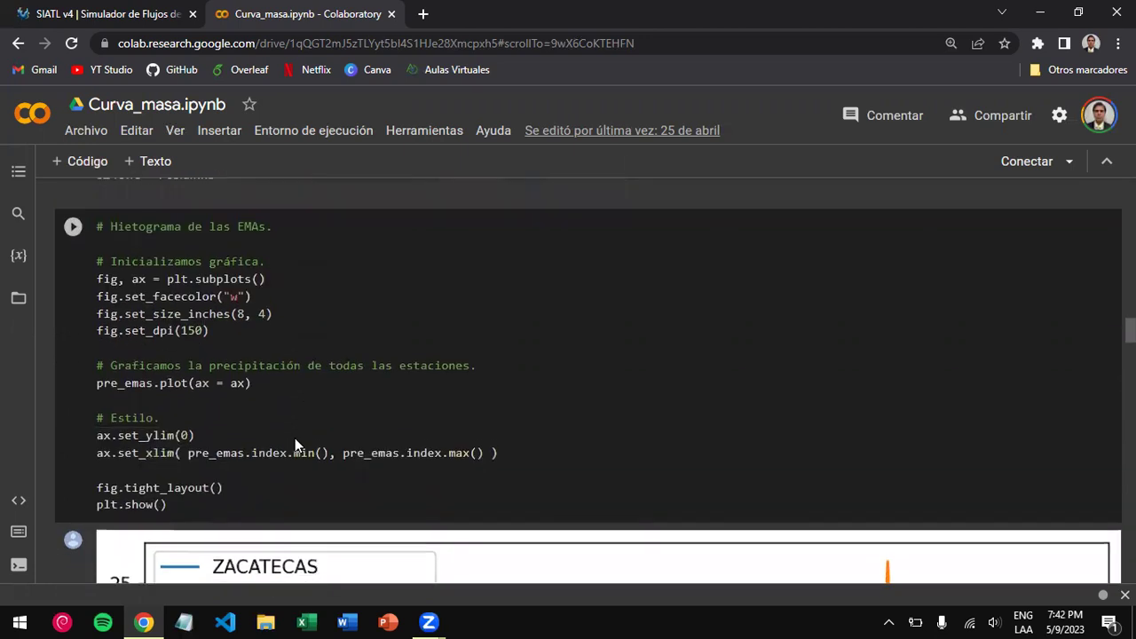
scroll(298, 444, up, 3)
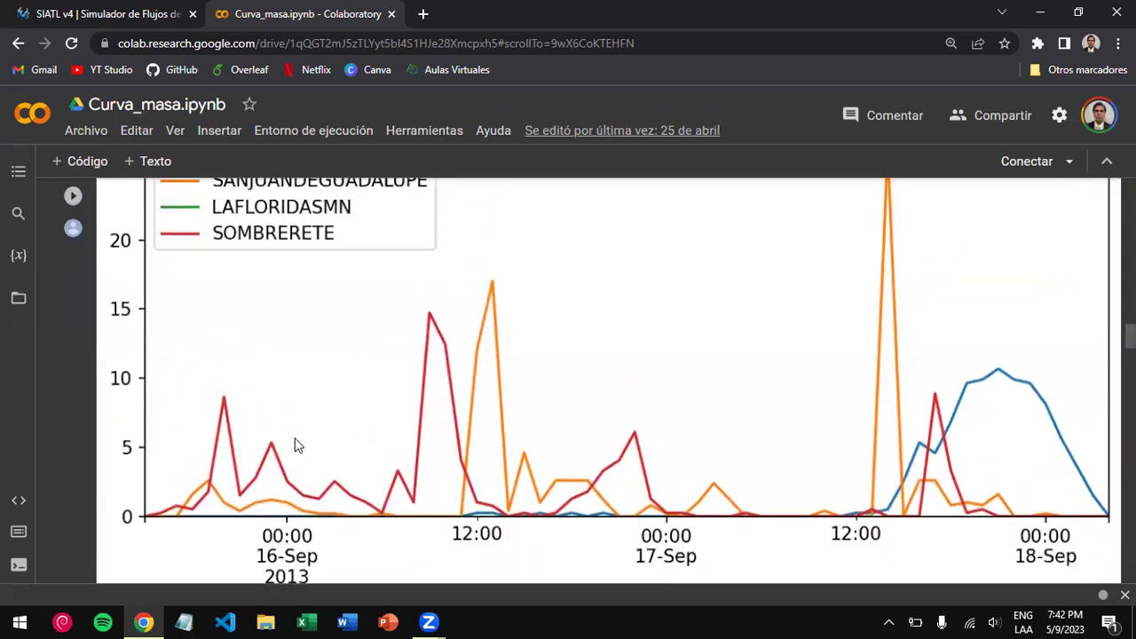
scroll(297, 445, down, 1)
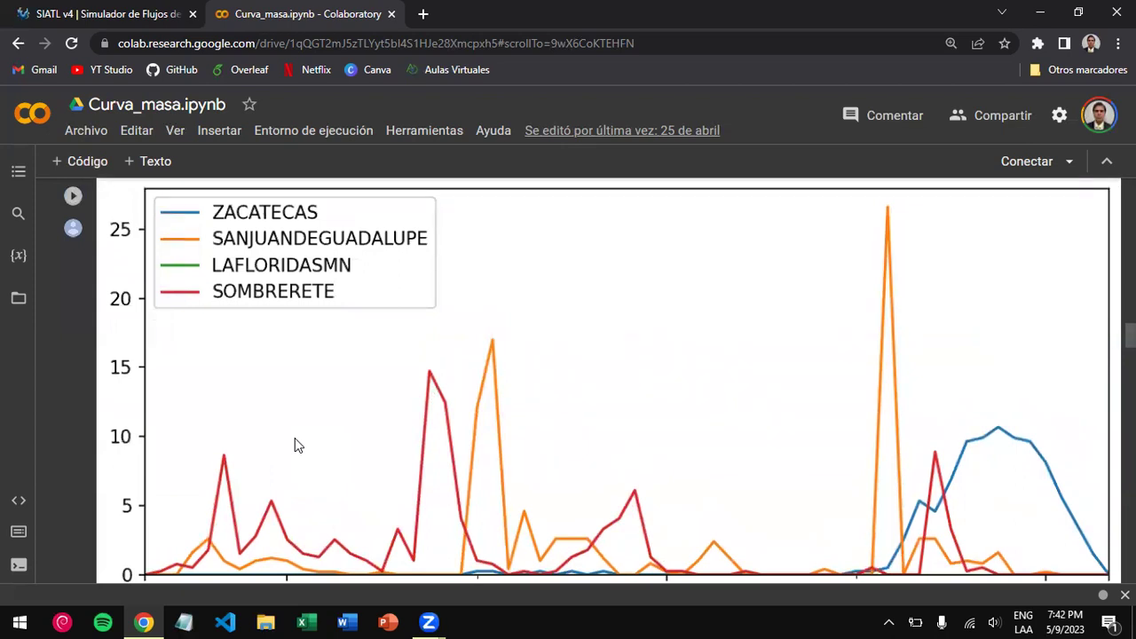
scroll(297, 446, down, 6)
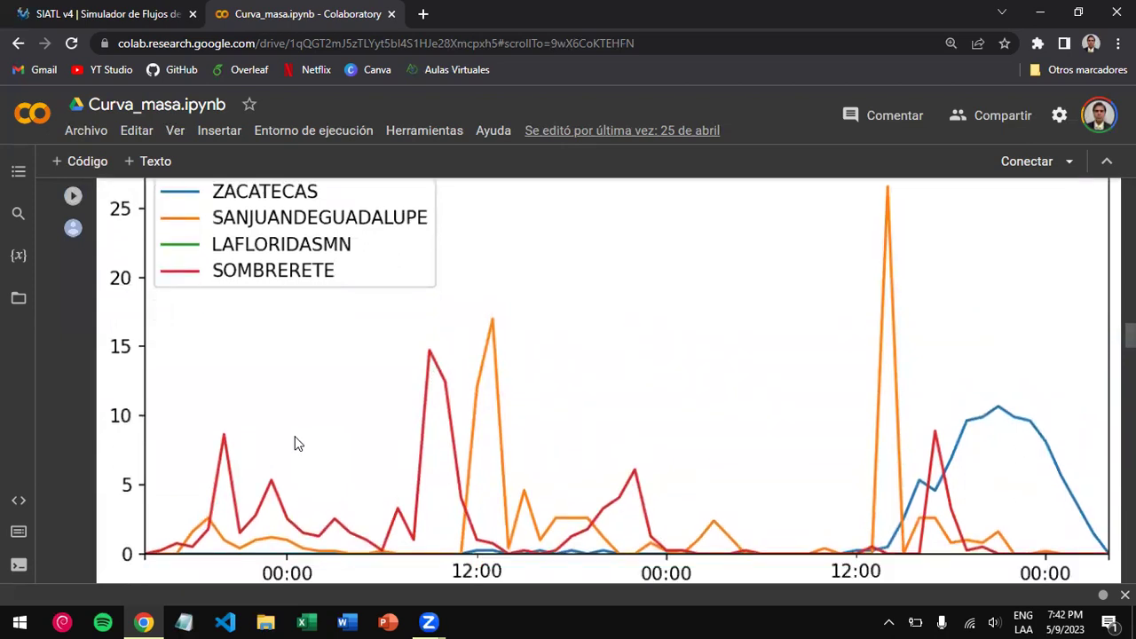
scroll(297, 444, up, 3)
scroll(295, 437, up, 2)
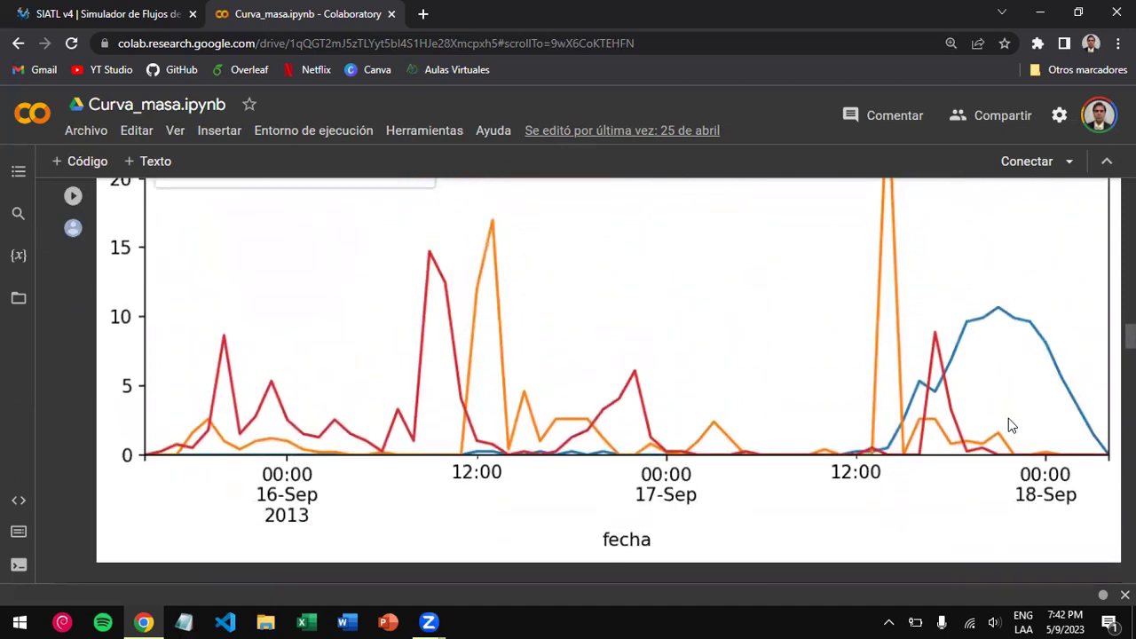
scroll(1009, 425, up, 2)
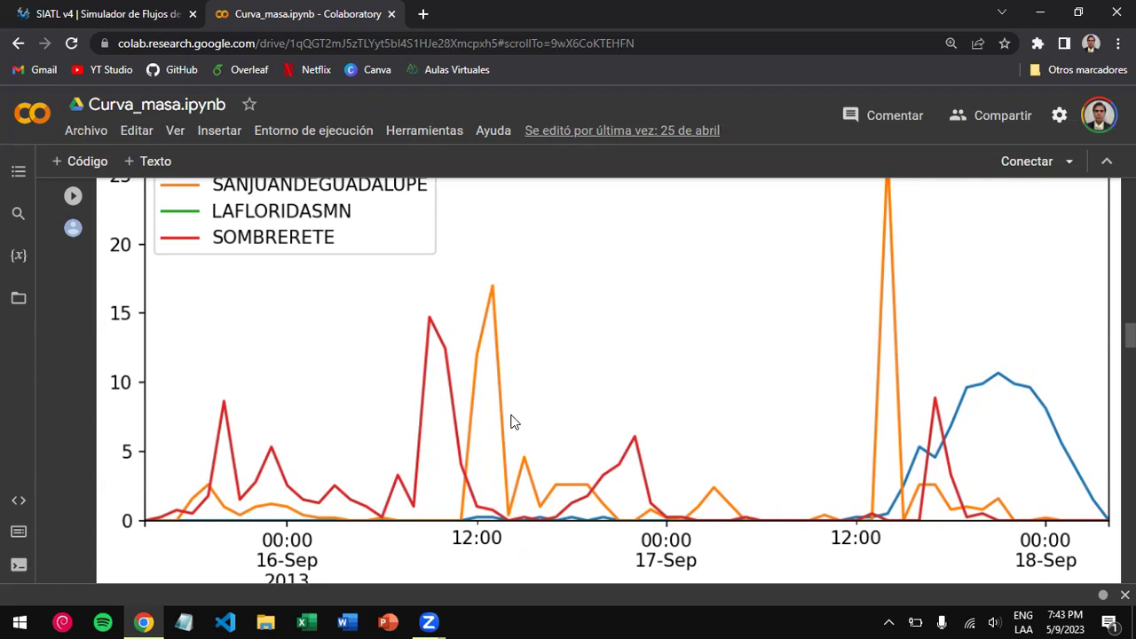
scroll(513, 421, down, 4)
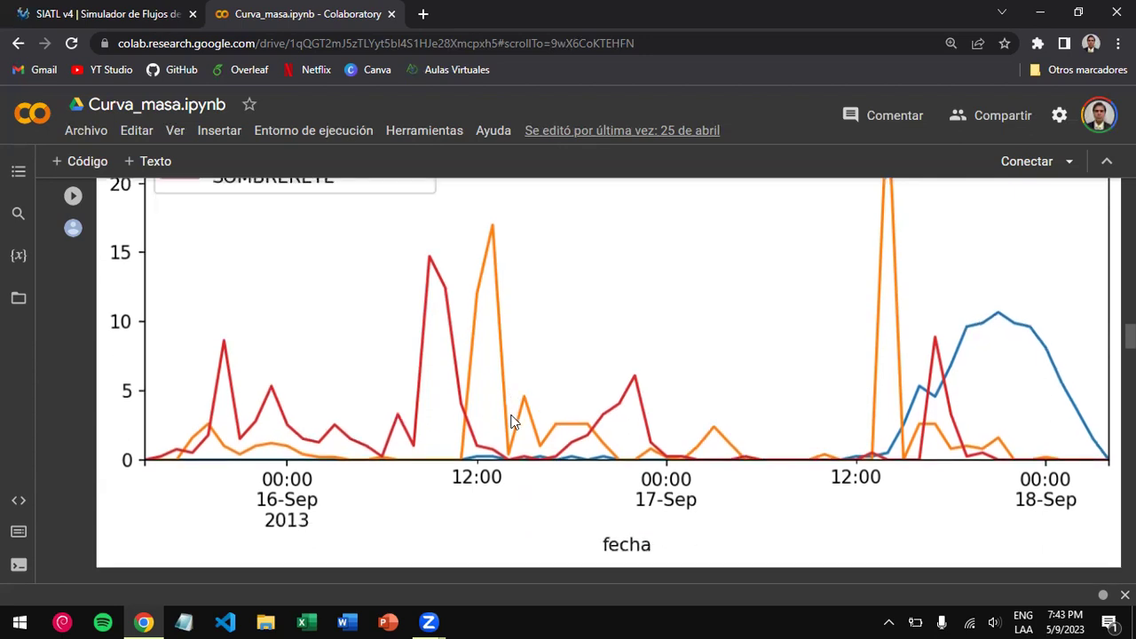
- Read the comments on the EMAs' UTC offset and check the daily precipitation table per station against the hyetograph
scroll(510, 414, down, 3)
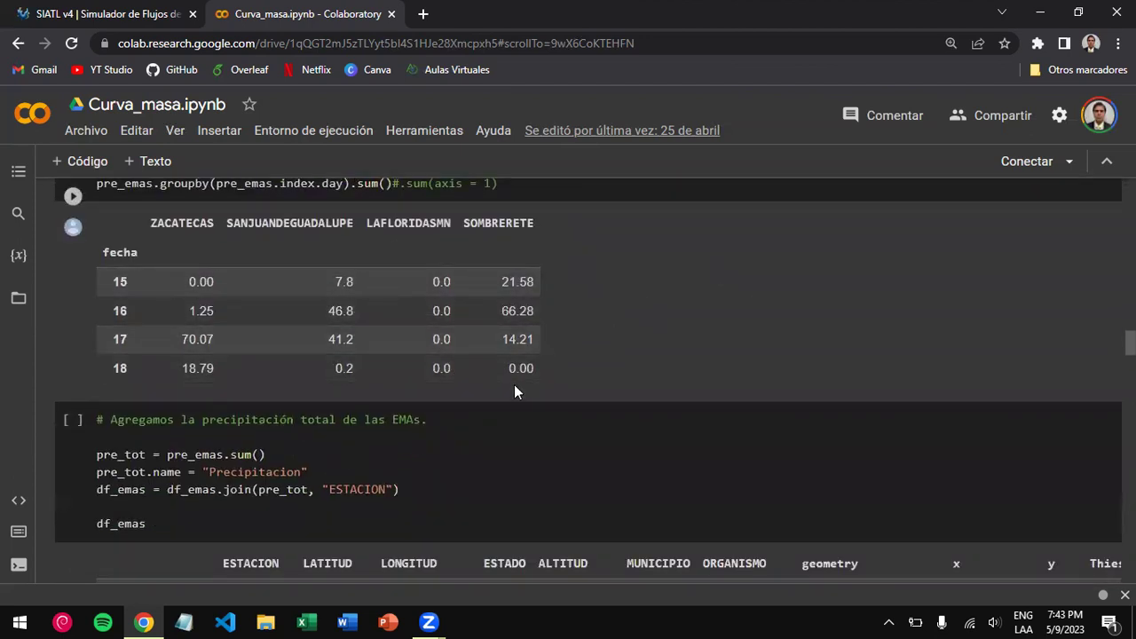
scroll(514, 385, up, 5)
scroll(518, 392, up, 3)
scroll(518, 392, down, 7)
scroll(517, 391, down, 3)
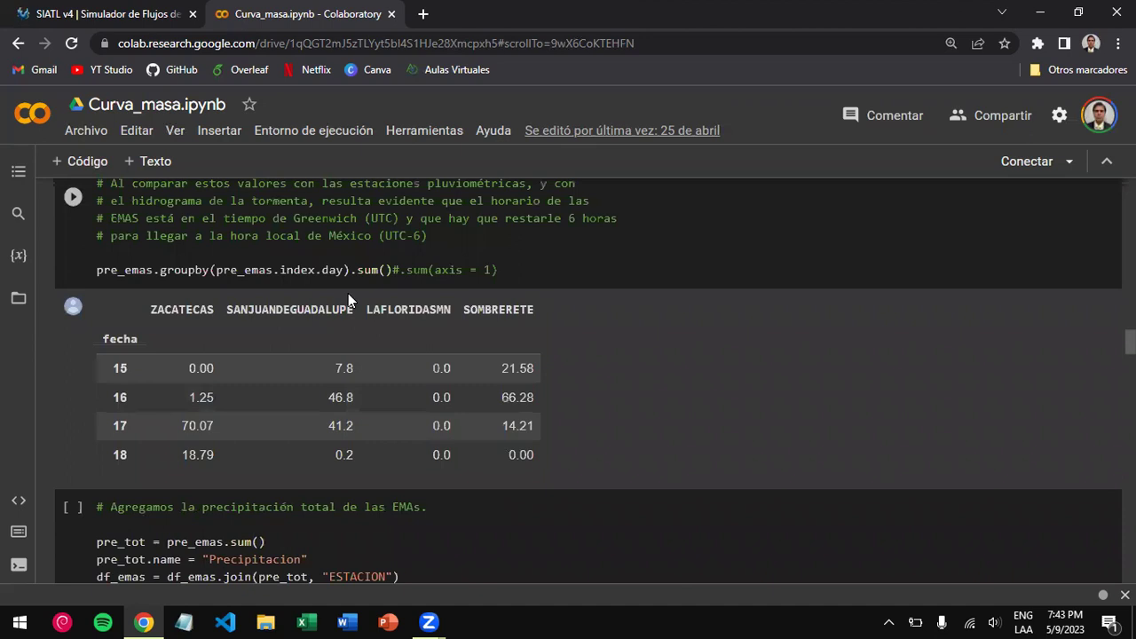
scroll(347, 292, up, 2)
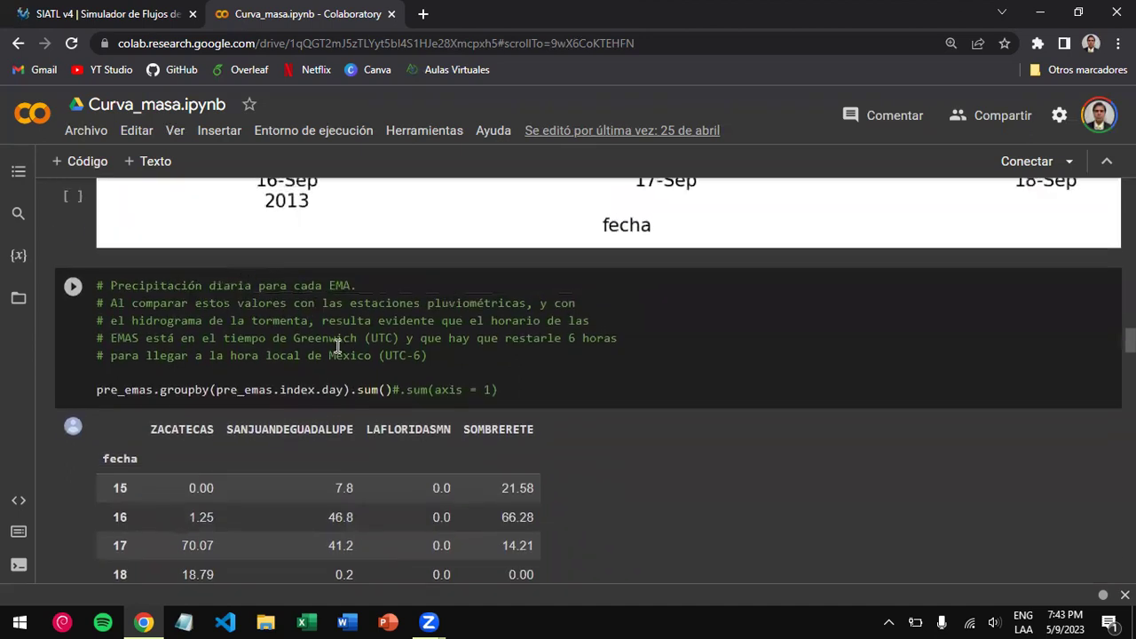
- Review the cell that joins each EMA's total precipitation to df_emas, and inspect the table's Precipitacion column
scroll(357, 524, down, 4)
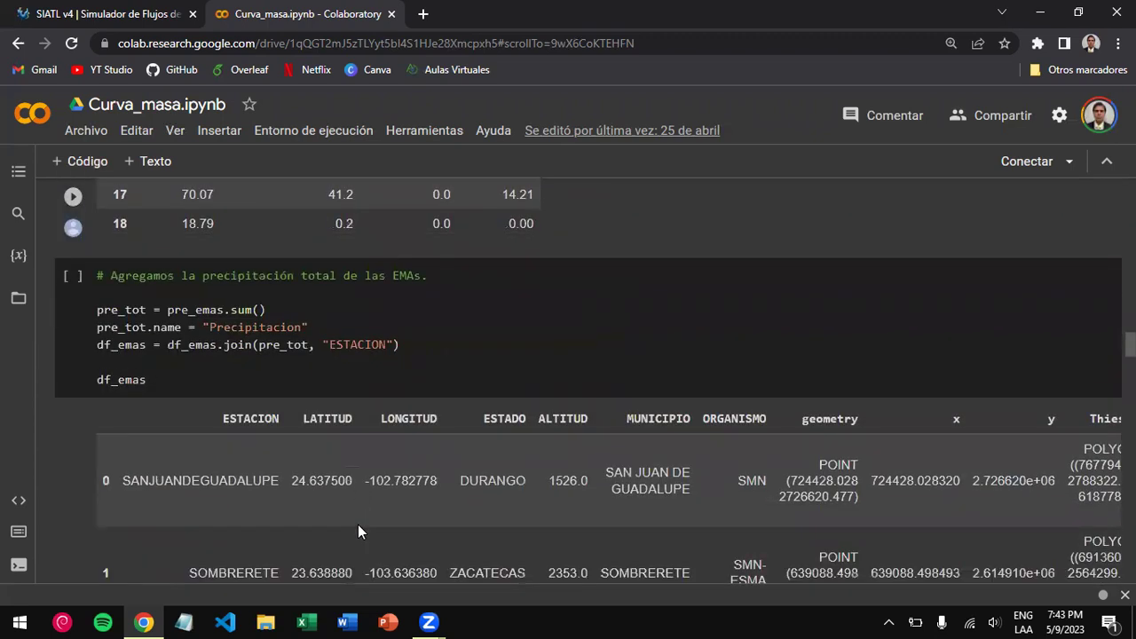
scroll(357, 525, down, 1)
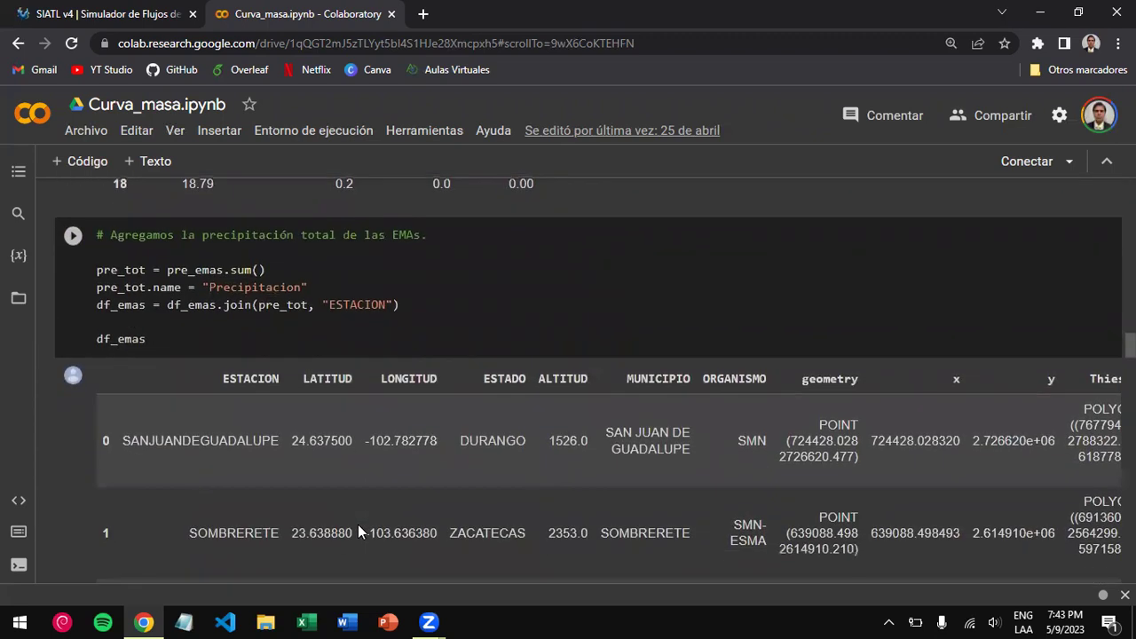
scroll(359, 530, down, 2)
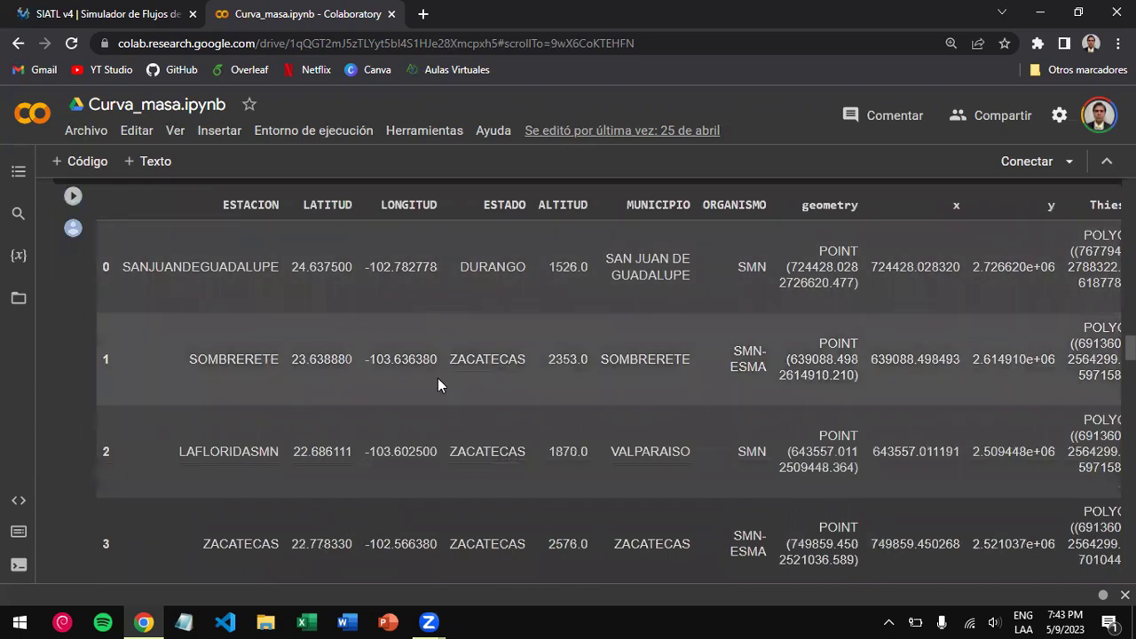
scroll(730, 378, right, 3)
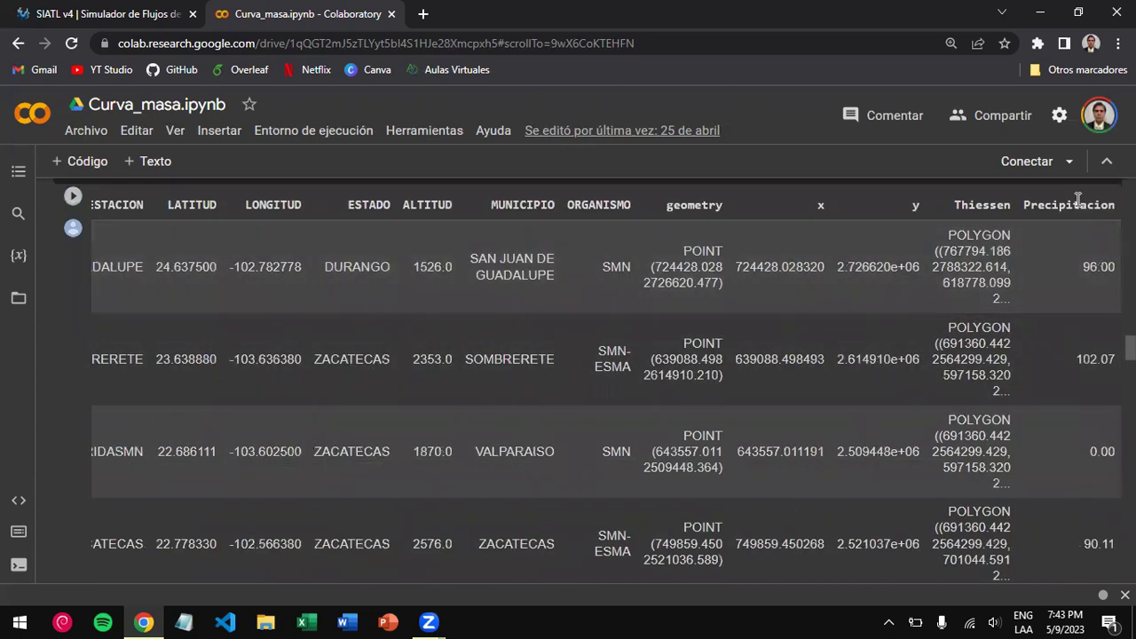
scroll(1047, 478, down, 2)
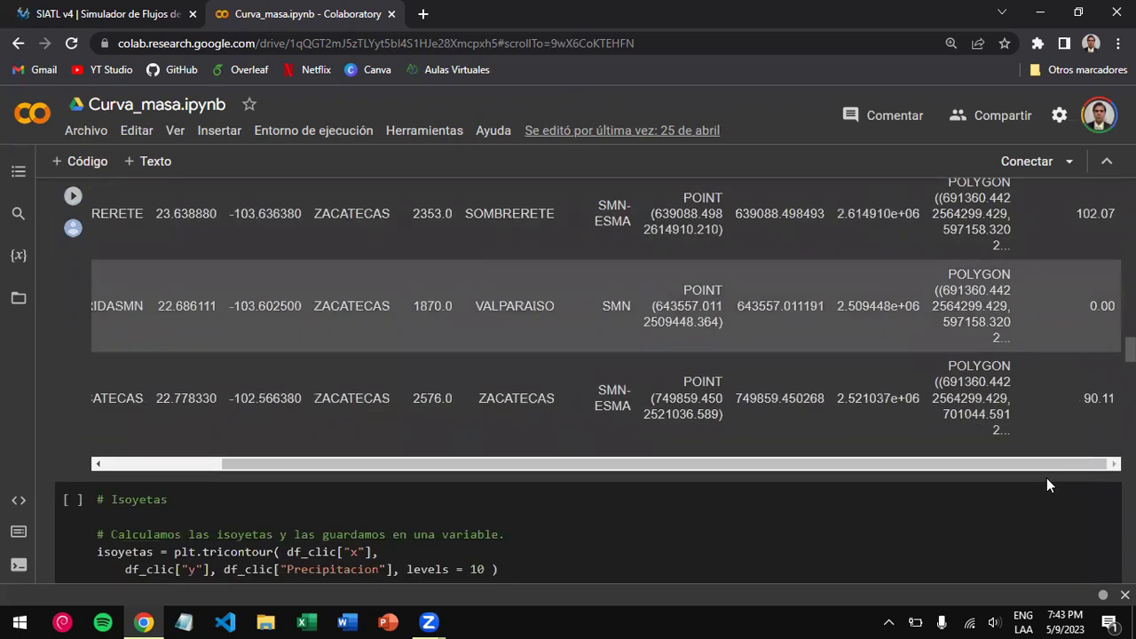
- Read through the Isoyetas code that computes the contours with tricontour and converts them into the df_is GeoDataFrame
scroll(1046, 484, down, 4)
click(519, 320)
click(379, 272)
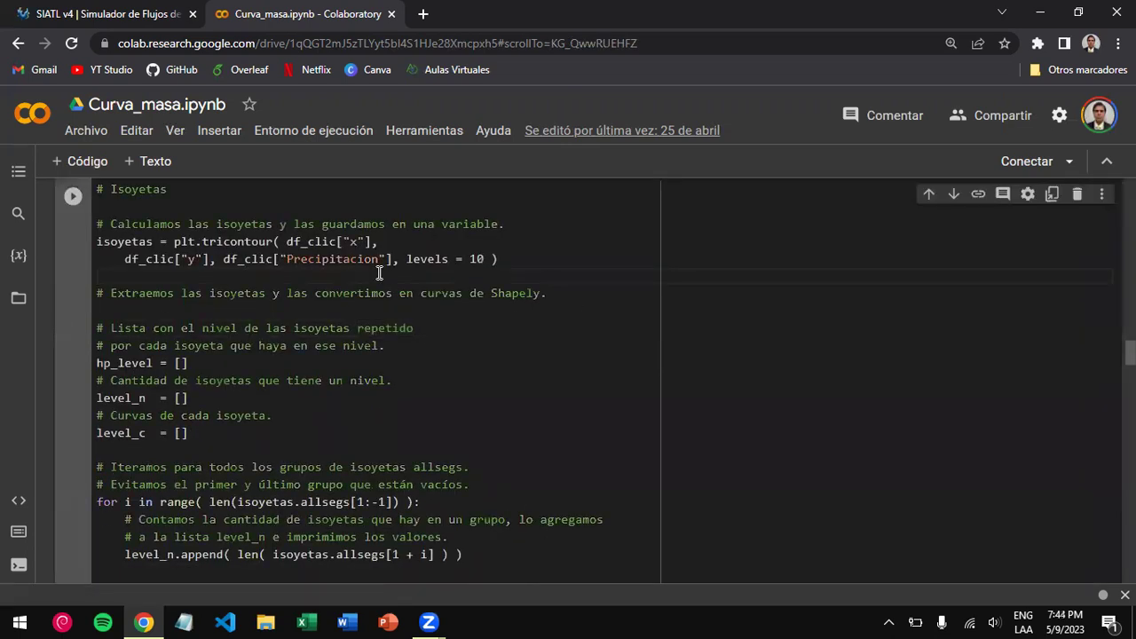
scroll(379, 273, down, 5)
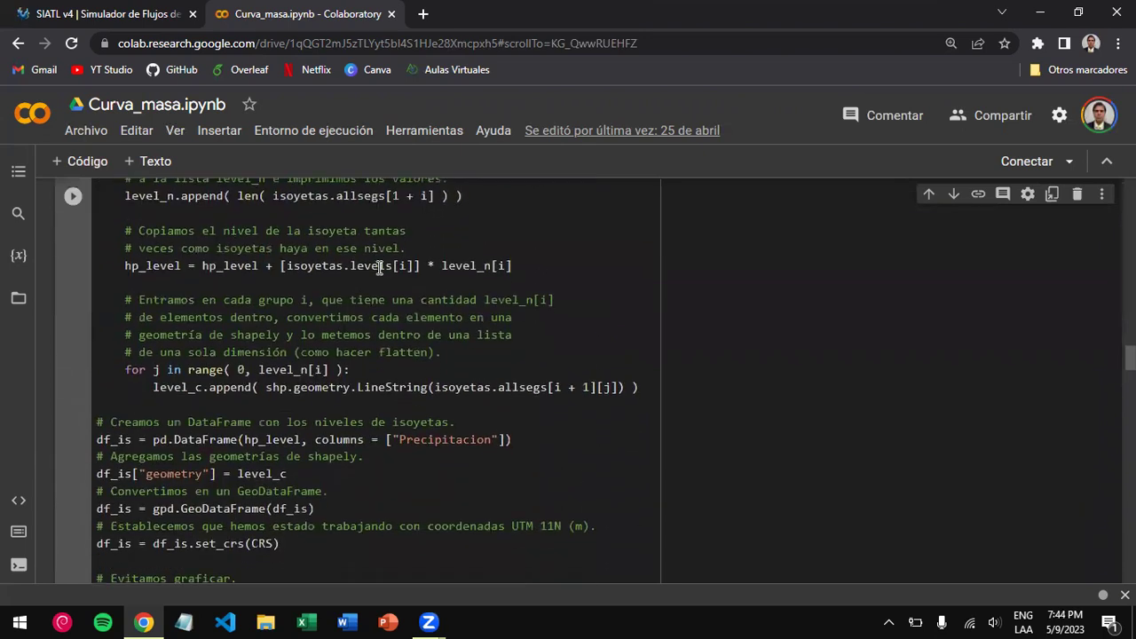
scroll(379, 266, down, 3)
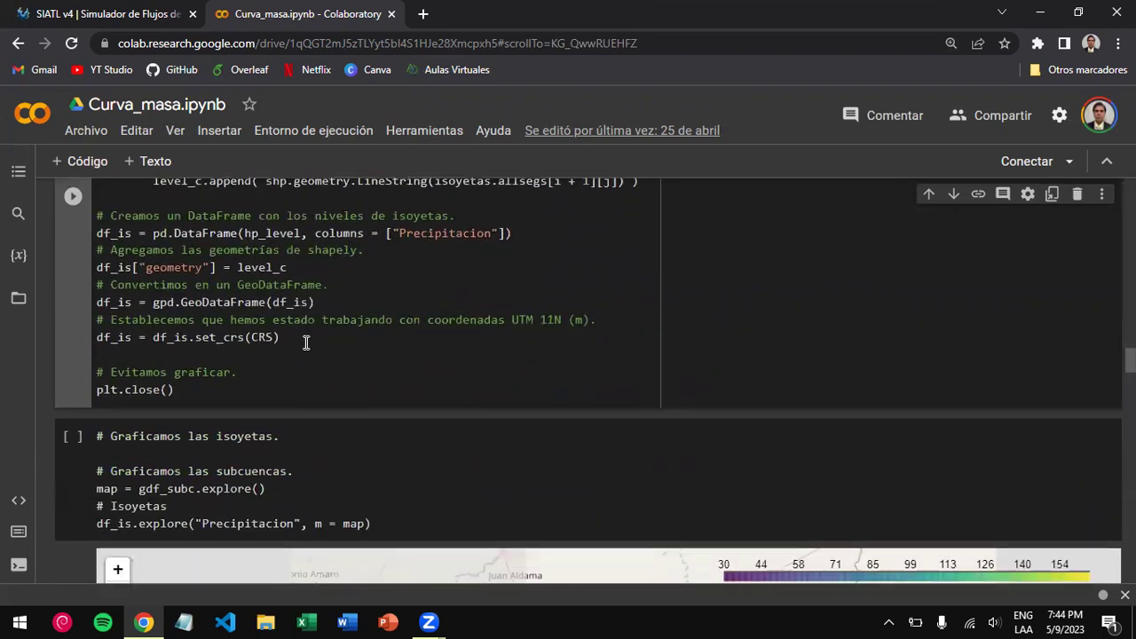
scroll(309, 325, down, 1)
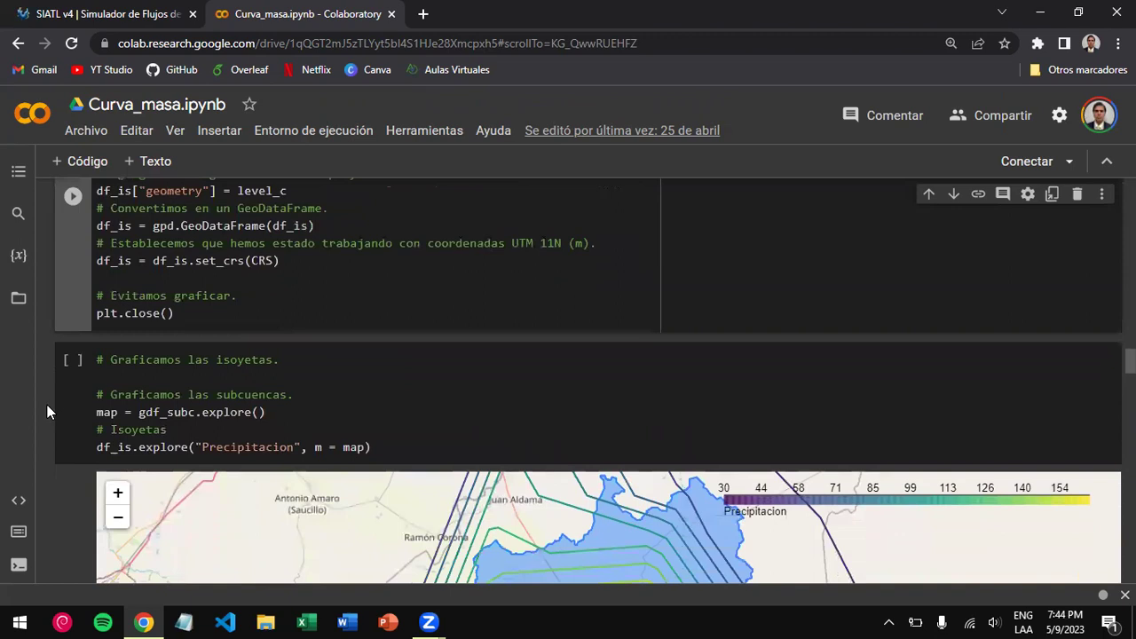
- Examine the isohyet map over the subbasin and check the precipitation values of the contours from the innermost one outwards
scroll(47, 404, down, 5)
scroll(47, 404, up, 3)
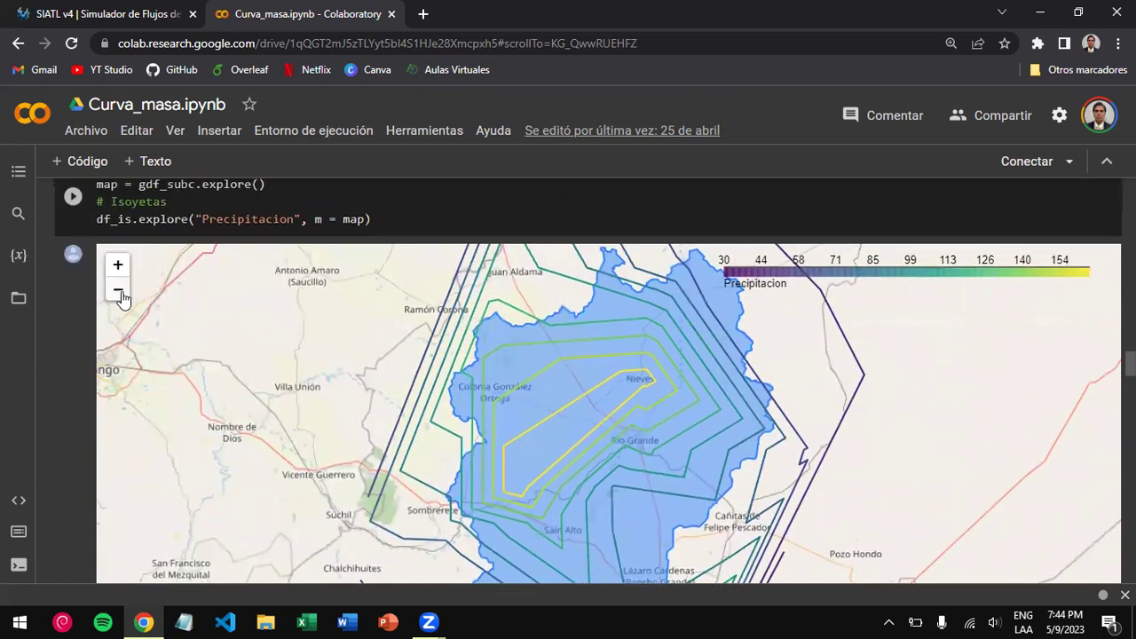
click(118, 292)
scroll(177, 346, down, 1)
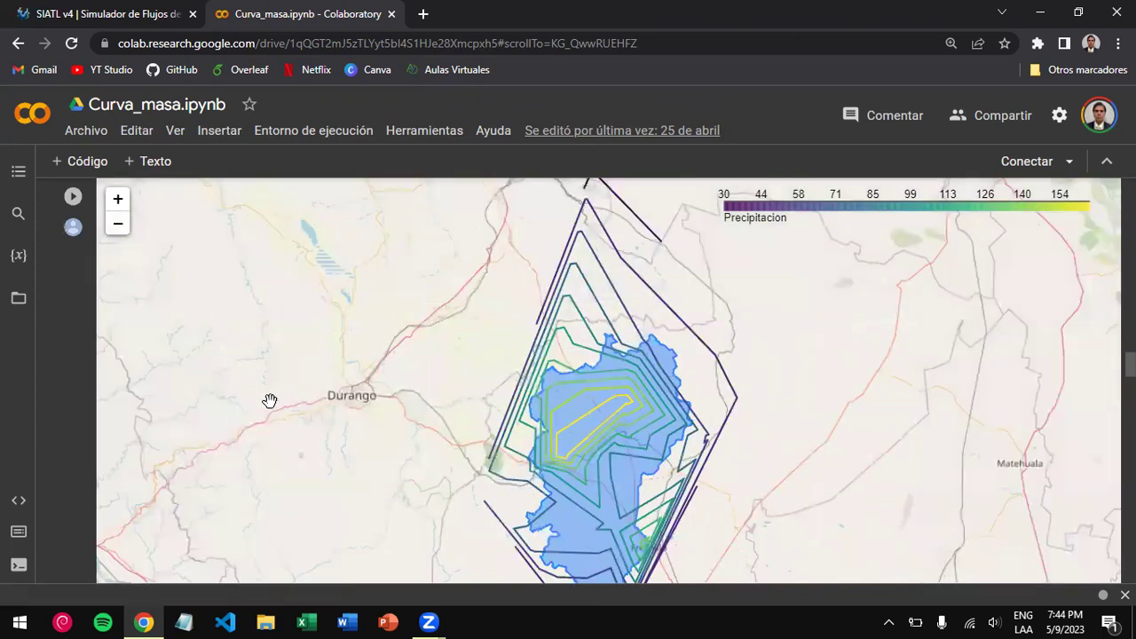
drag(270, 400, 254, 387)
drag(292, 421, 282, 407)
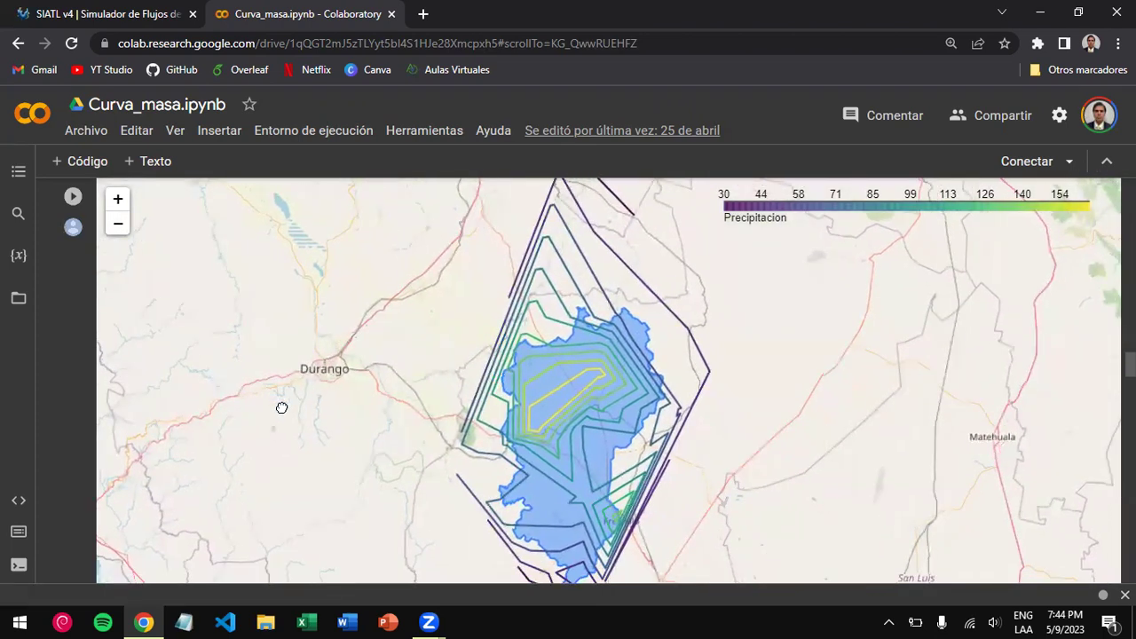
click(523, 413)
click(552, 396)
click(552, 396)
click(545, 404)
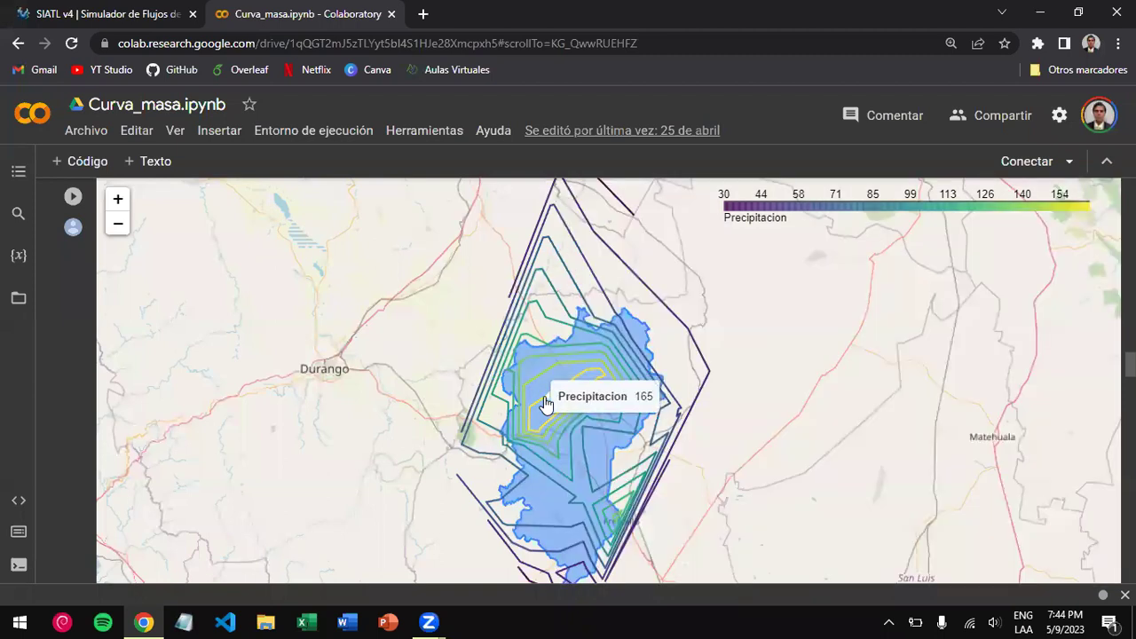
click(541, 396)
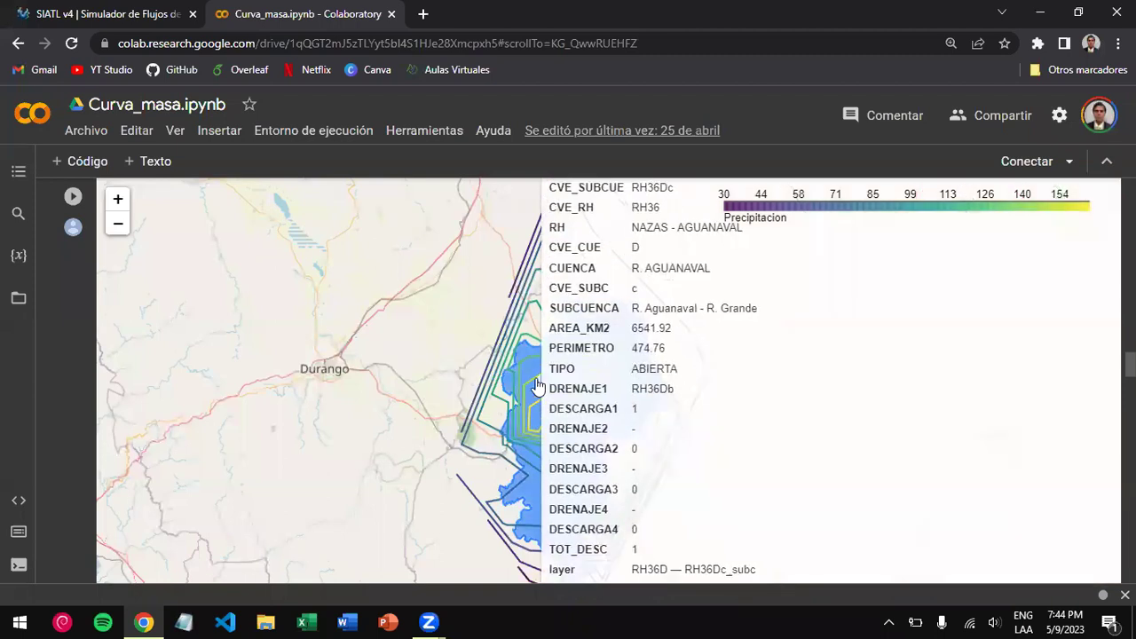
click(537, 381)
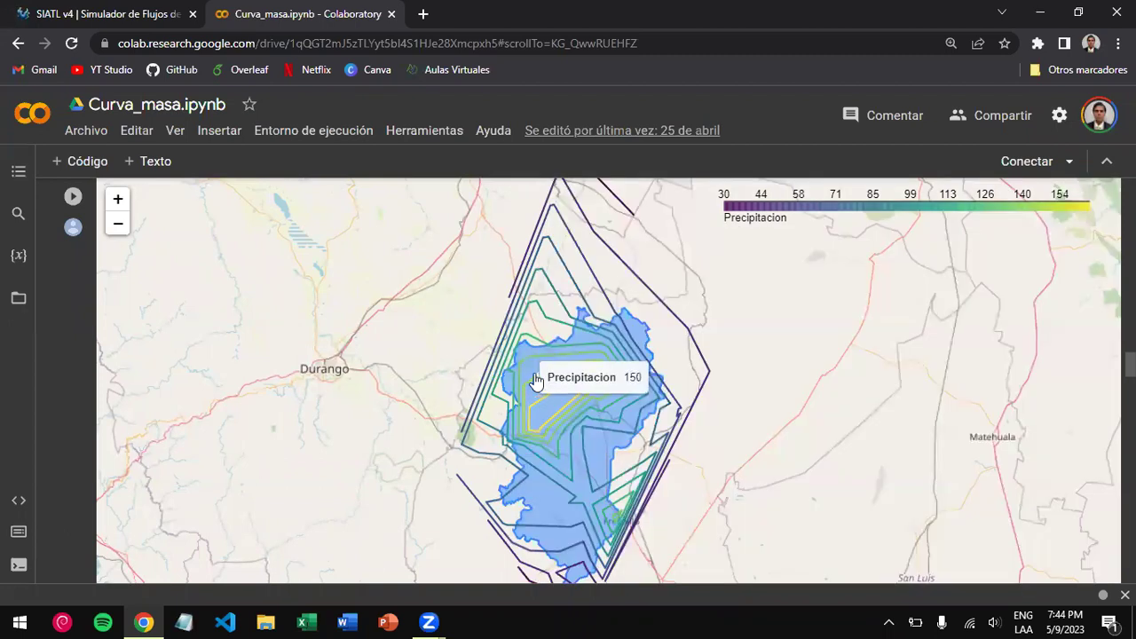
click(535, 377)
click(532, 364)
click(532, 364)
click(527, 339)
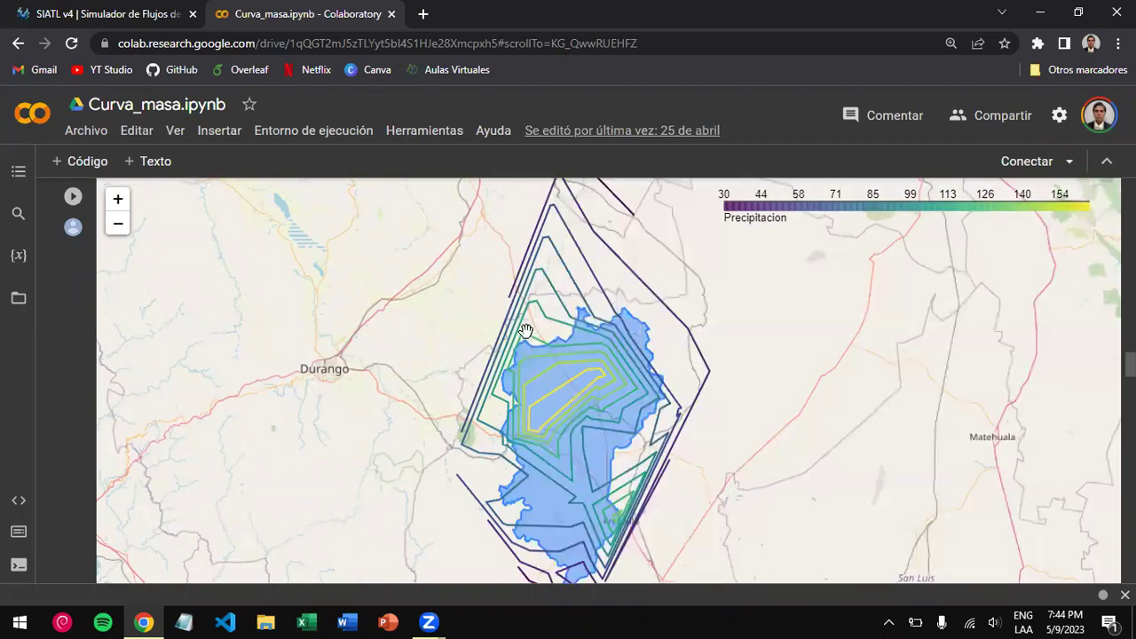
mouse_move(535, 308)
- Inspect how far the isohyets cover the subbasin's southern tip near Zacatecas, and return to the wider map view
drag(363, 440, 361, 426)
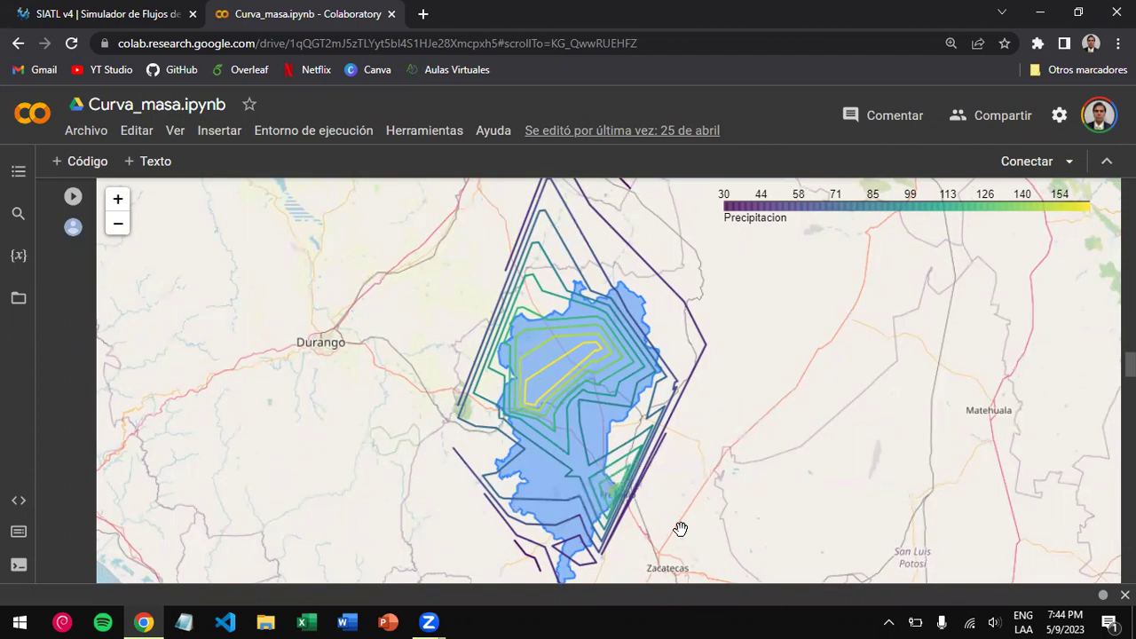
mouse_move(581, 532)
drag(581, 532, 567, 460)
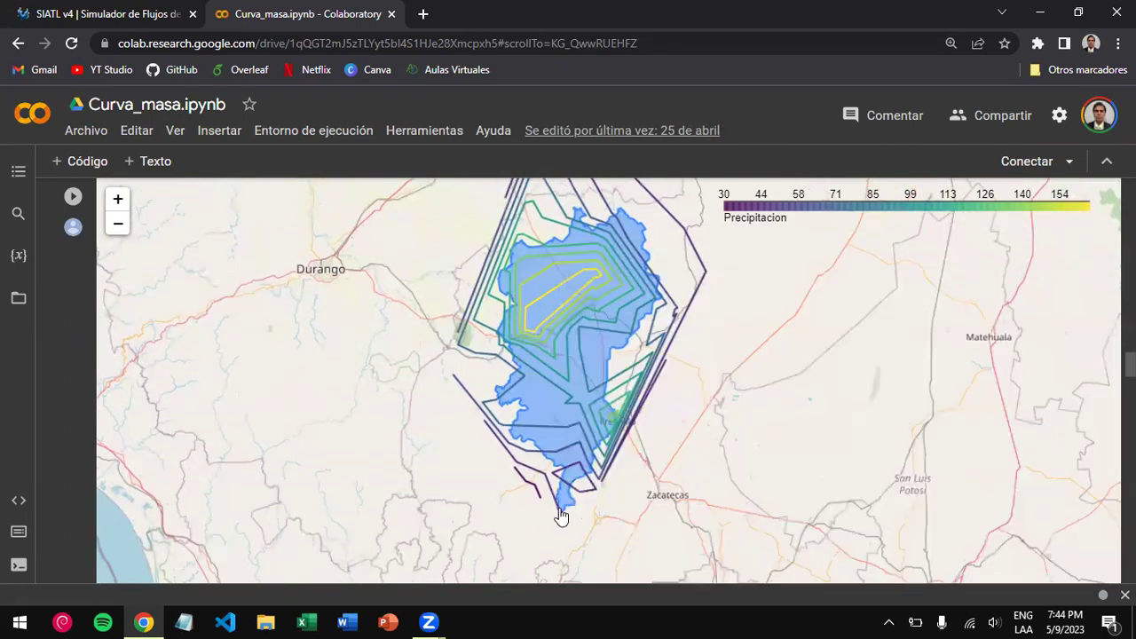
drag(283, 238, 286, 318)
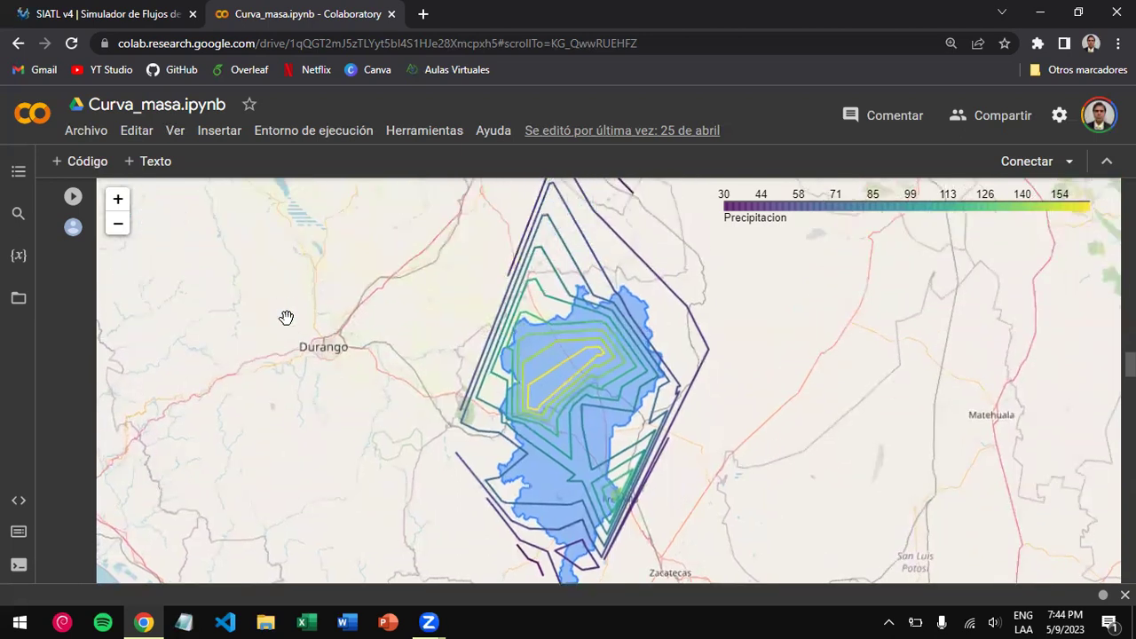
- Review the code that intersects the Thiessen polygons with the basin, and inspect the RH36Dc and RH36Dc_AREA columns of subc_th
scroll(60, 428, down, 5)
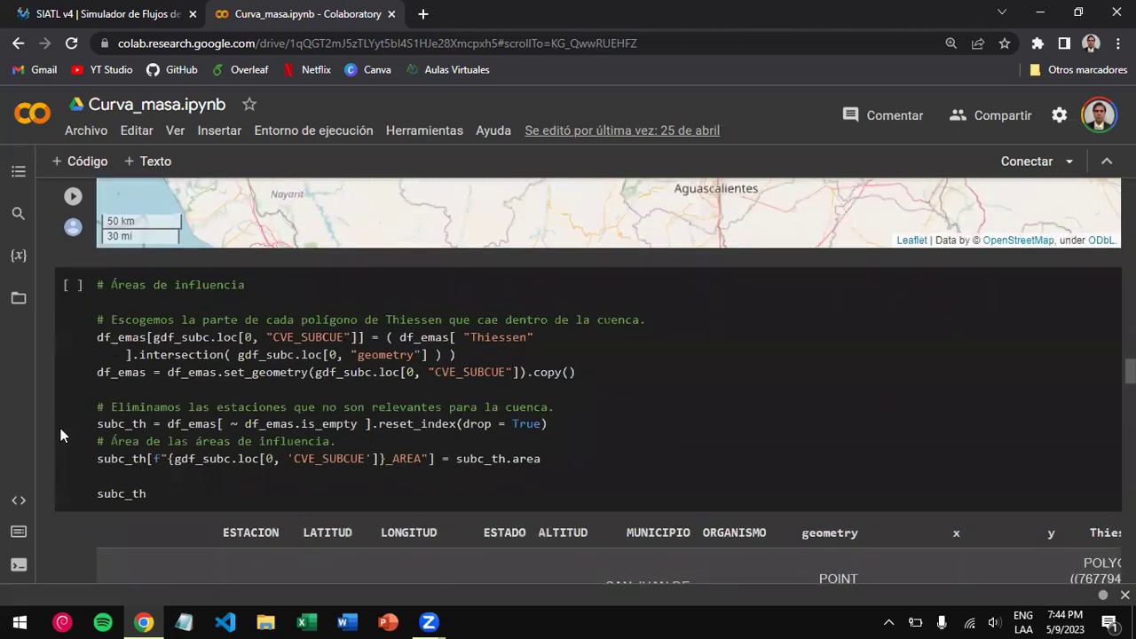
scroll(61, 427, down, 1)
click(191, 357)
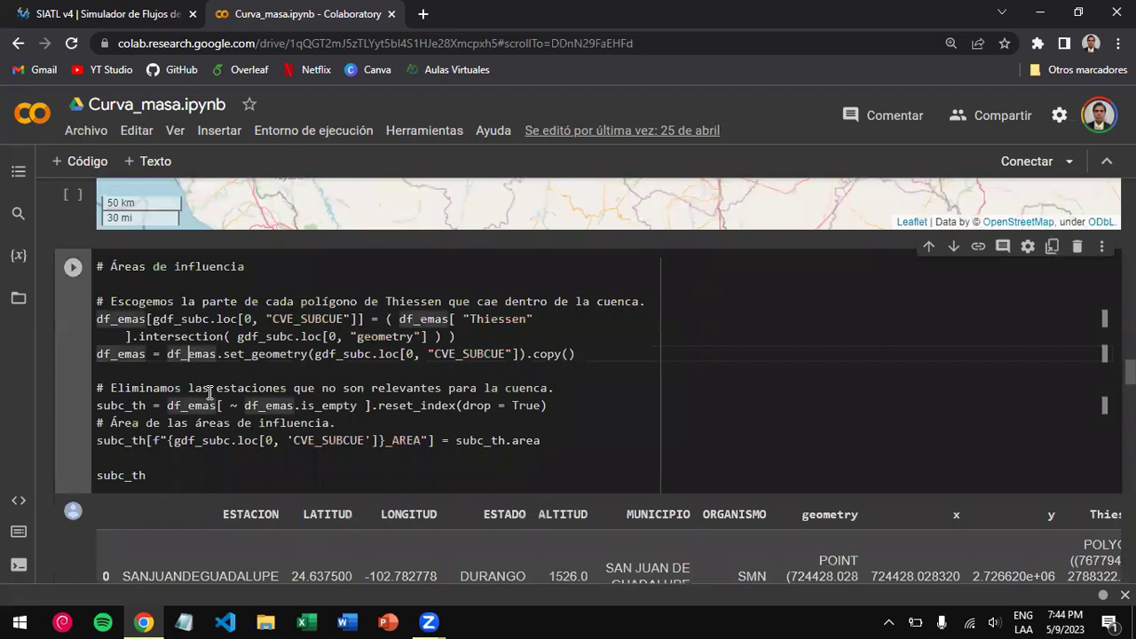
scroll(210, 392, down, 3)
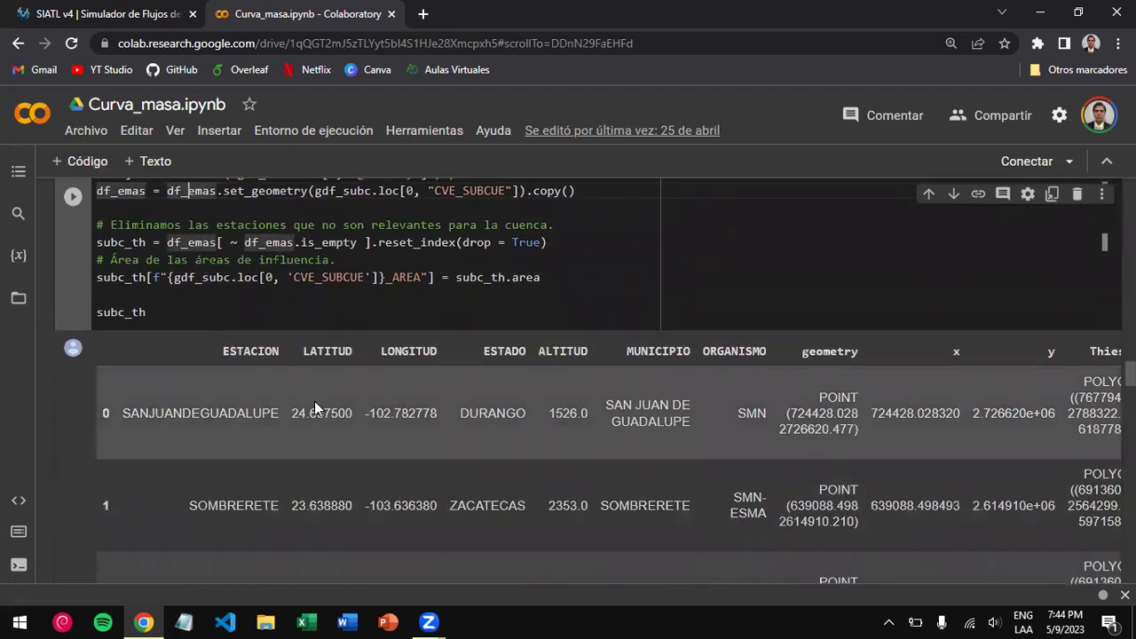
scroll(315, 404, down, 2)
scroll(314, 409, up, 1)
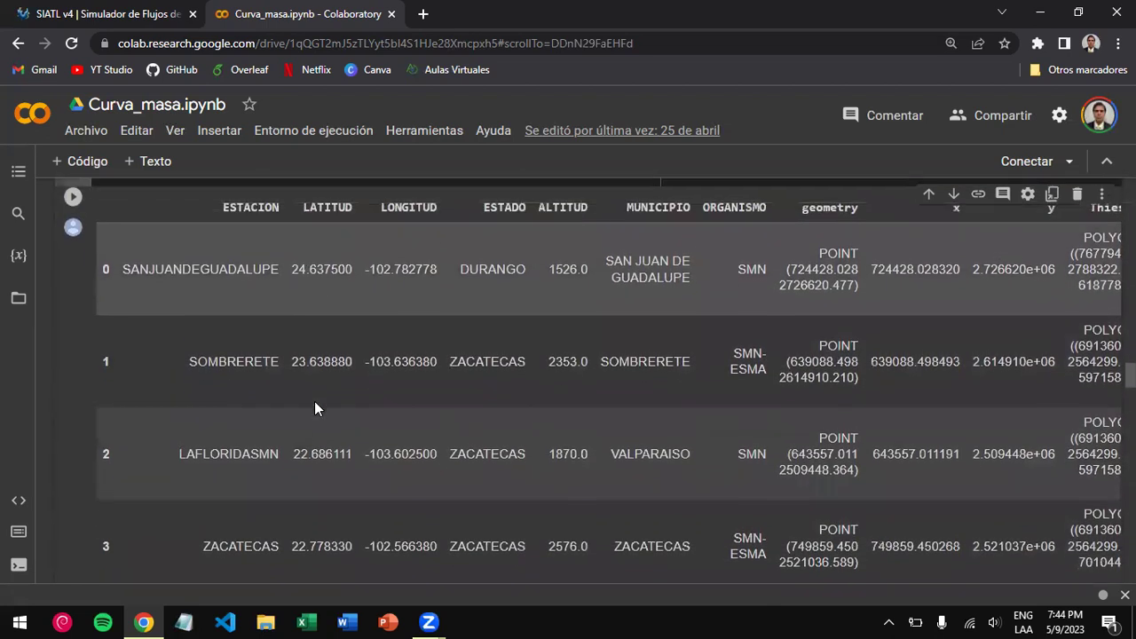
scroll(314, 401, right, 5)
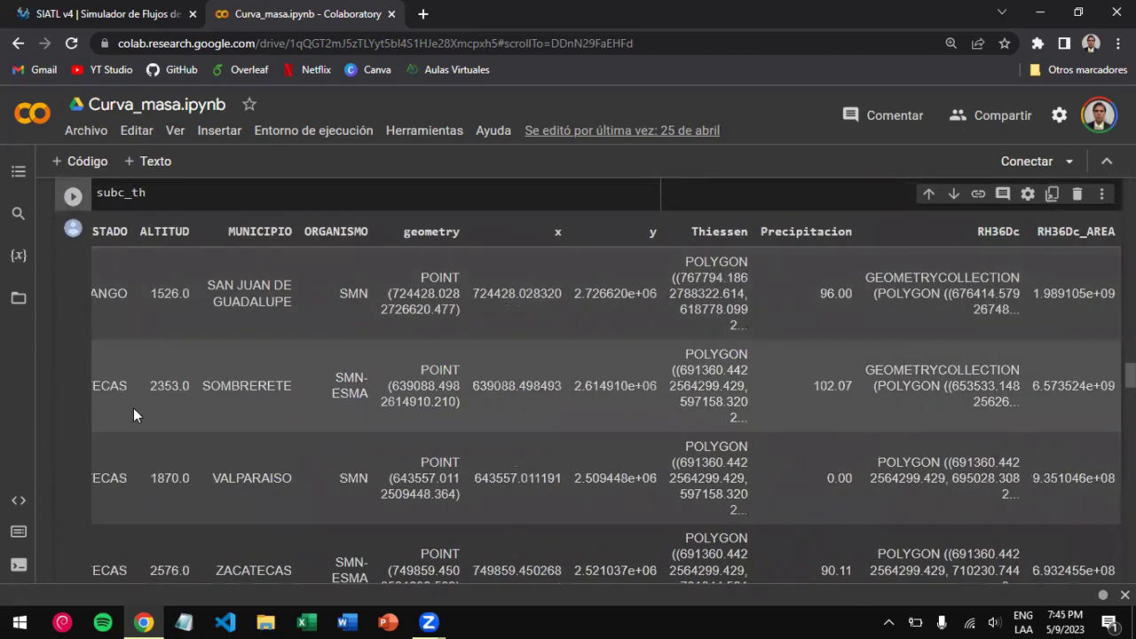
scroll(118, 416, down, 10)
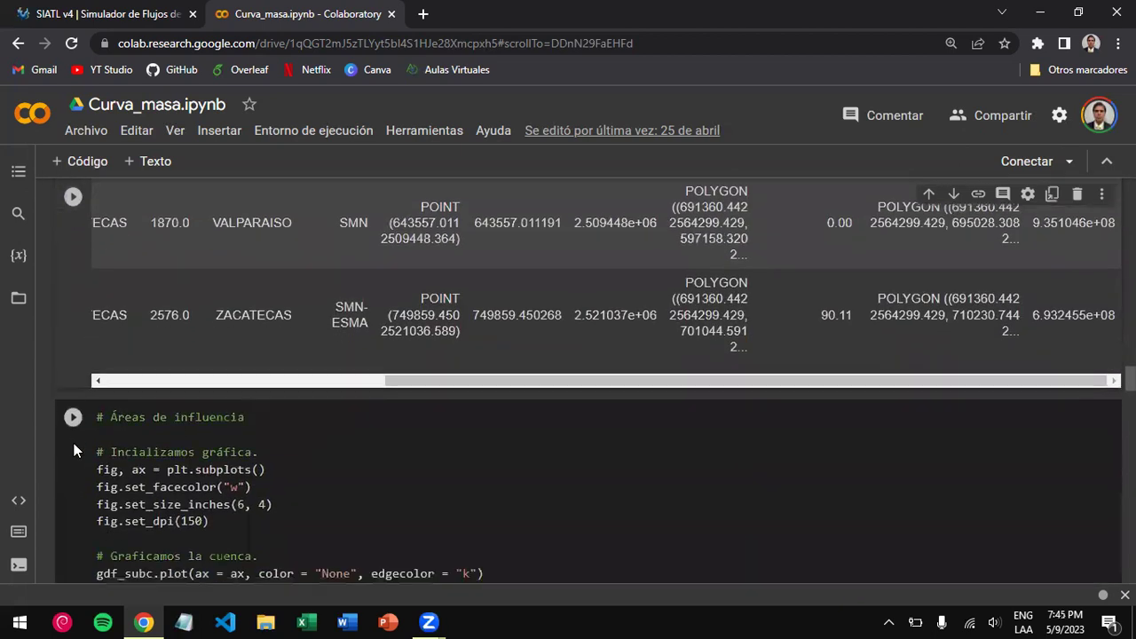
- Examine the influence areas plot, comparing the Thiessen zones from the northern part of the basin to its southern tip
scroll(74, 450, down, 3)
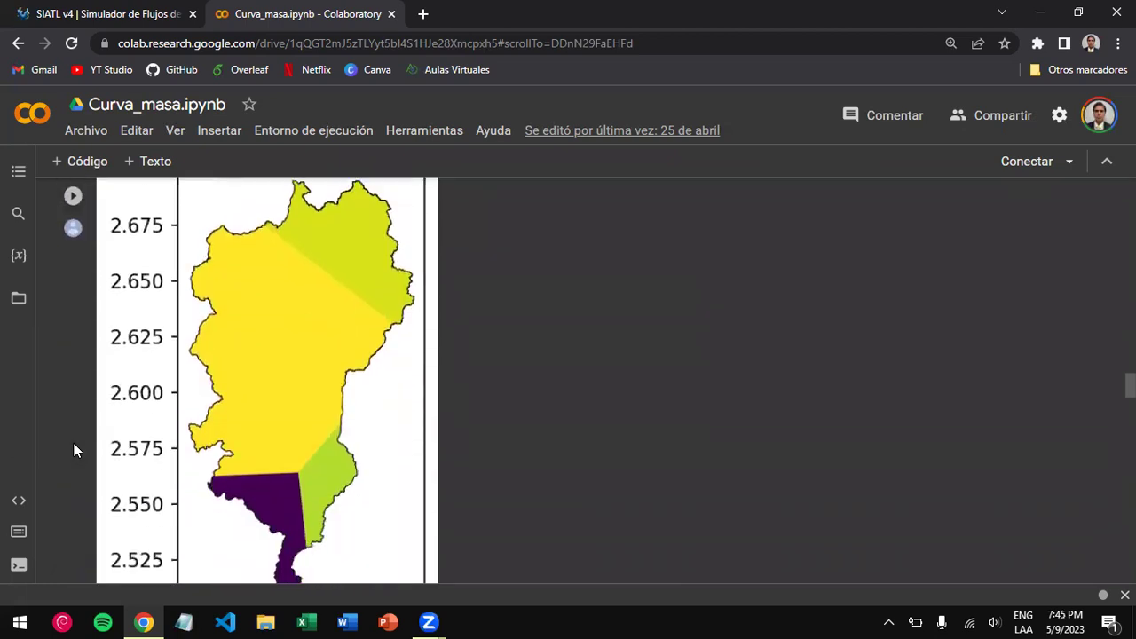
scroll(124, 466, down, 1)
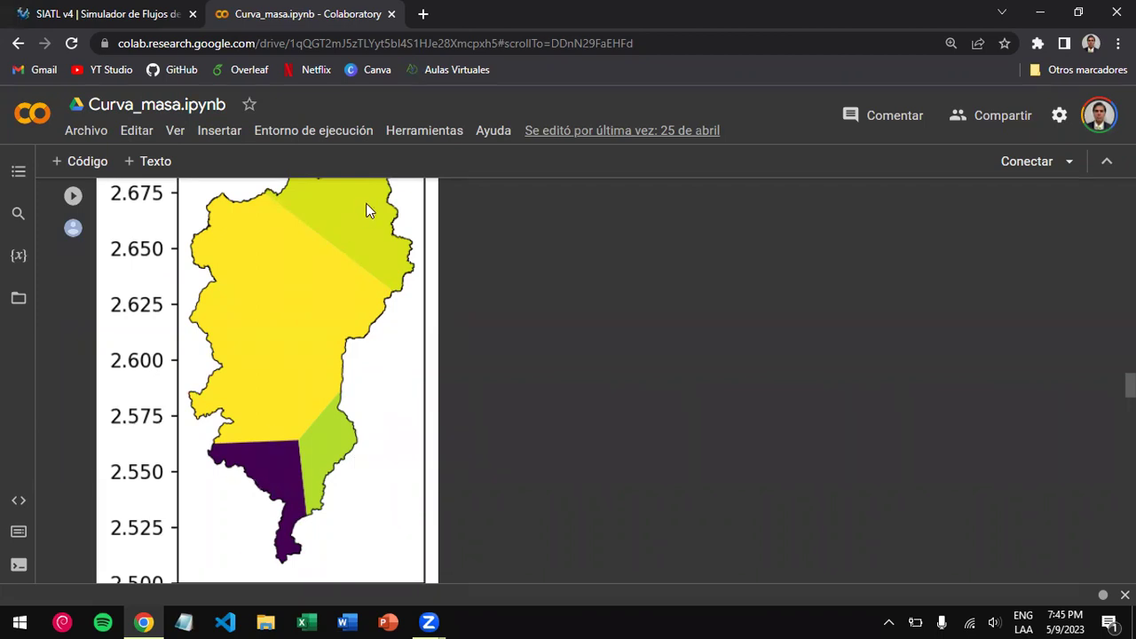
scroll(369, 210, up, 3)
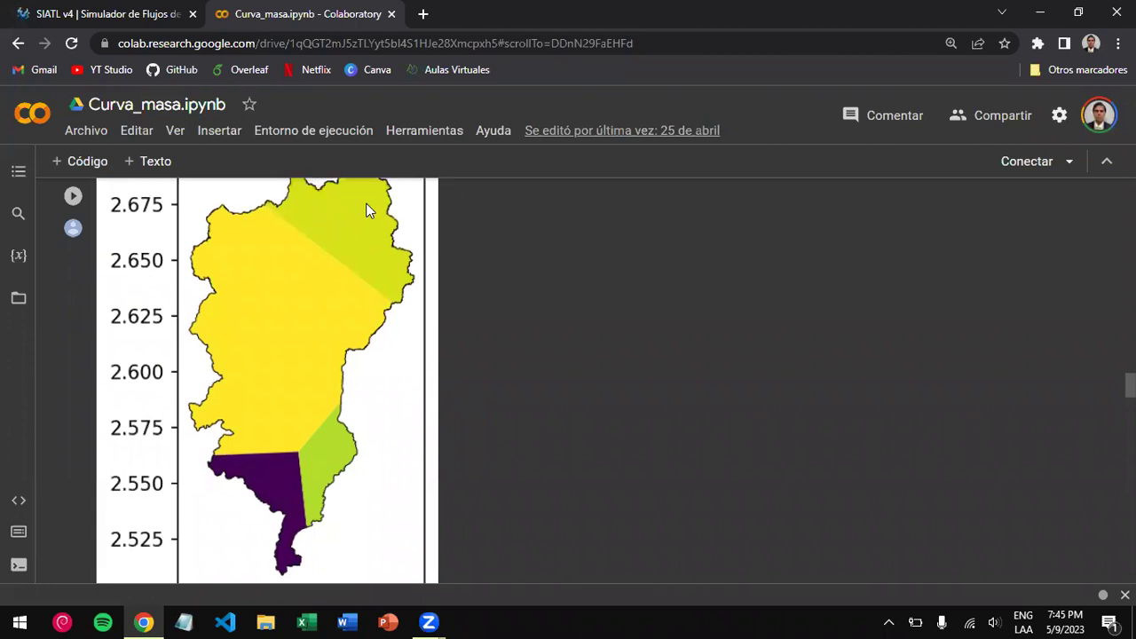
scroll(422, 404, down, 5)
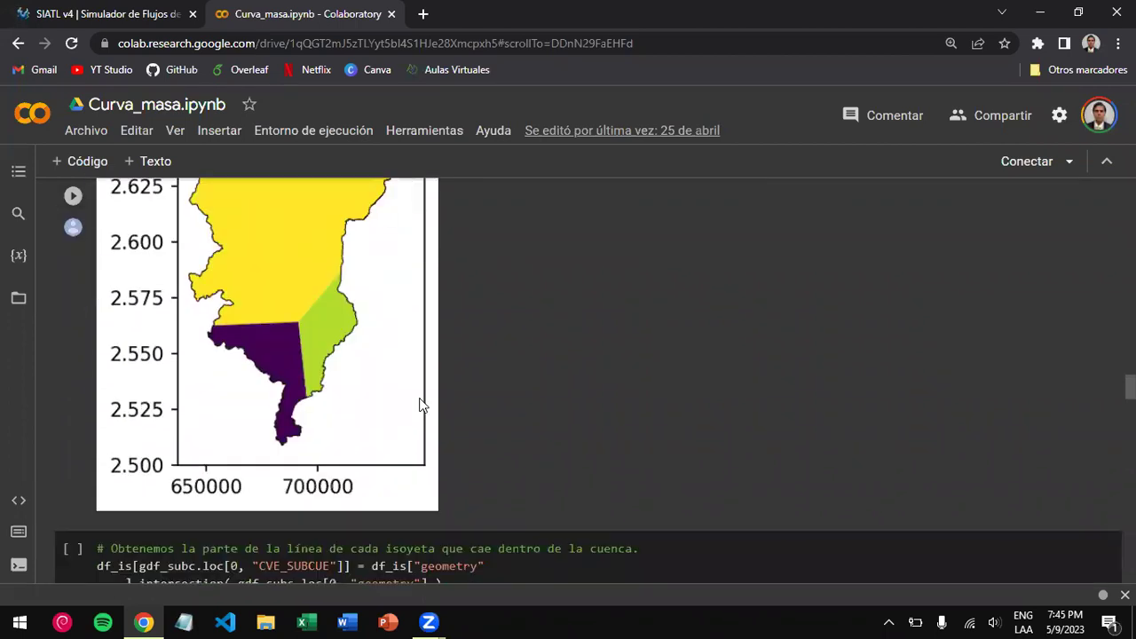
- Review the code that clips the isohyets to the basin and drops the non-crossing ones, and inspect the subc_is table
scroll(423, 393, down, 4)
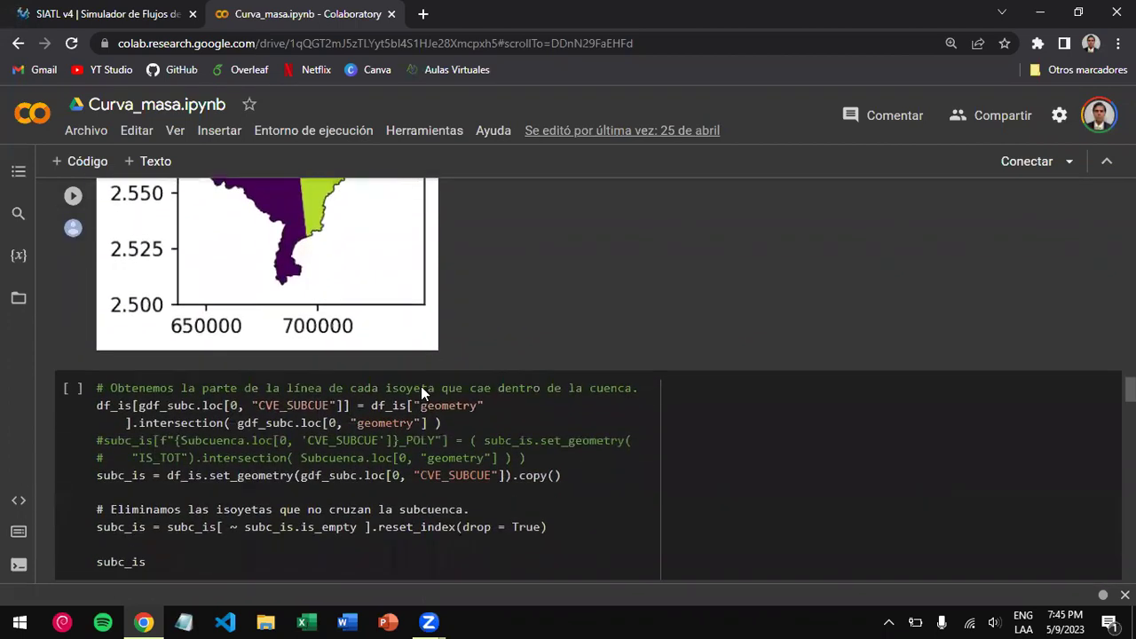
click(421, 389)
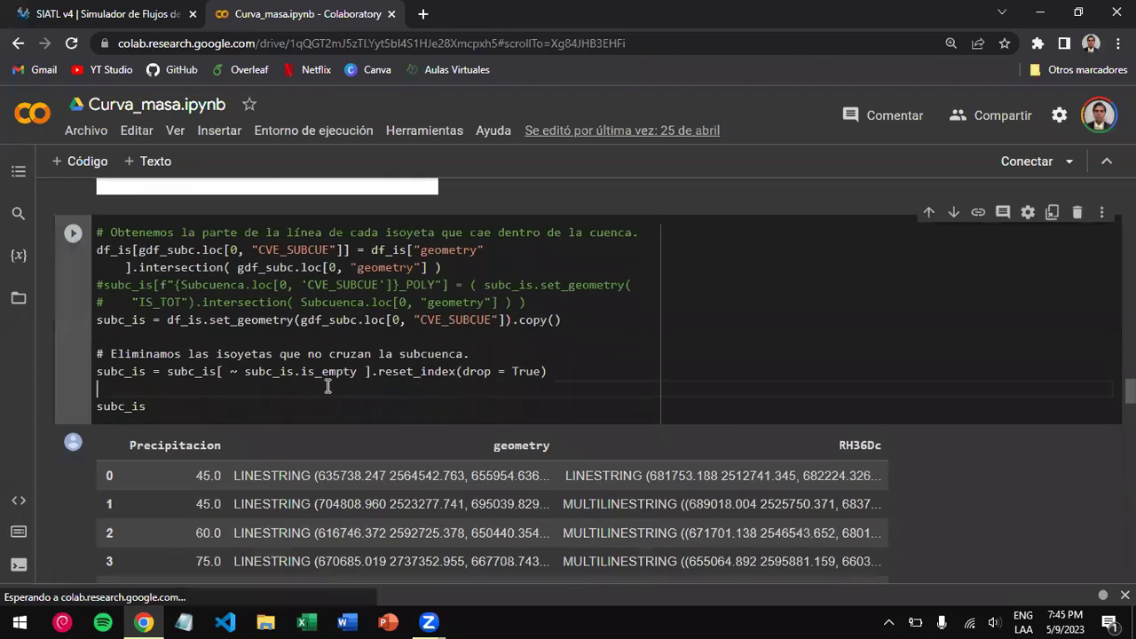
double_click(213, 357)
scroll(213, 364, down, 1)
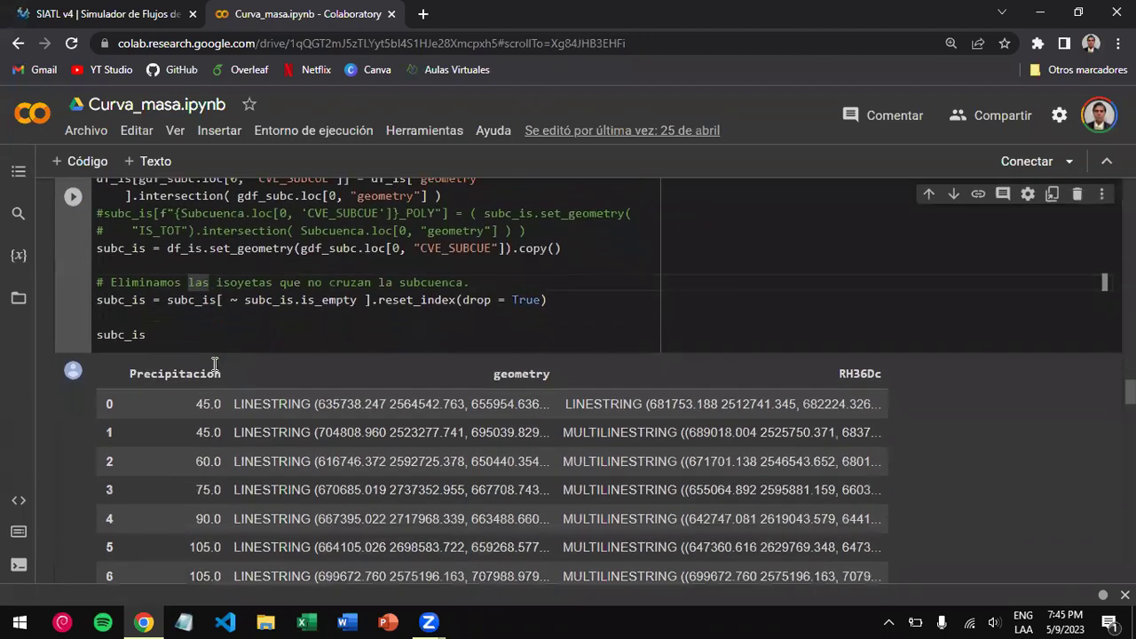
scroll(214, 363, up, 3)
scroll(213, 364, down, 6)
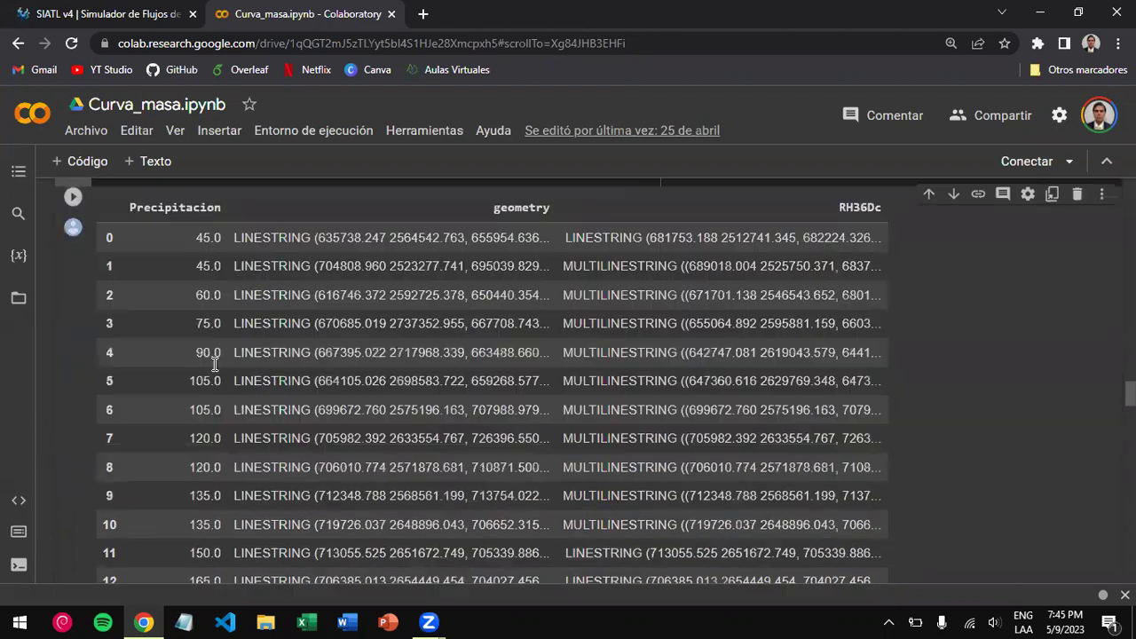
scroll(214, 364, down, 3)
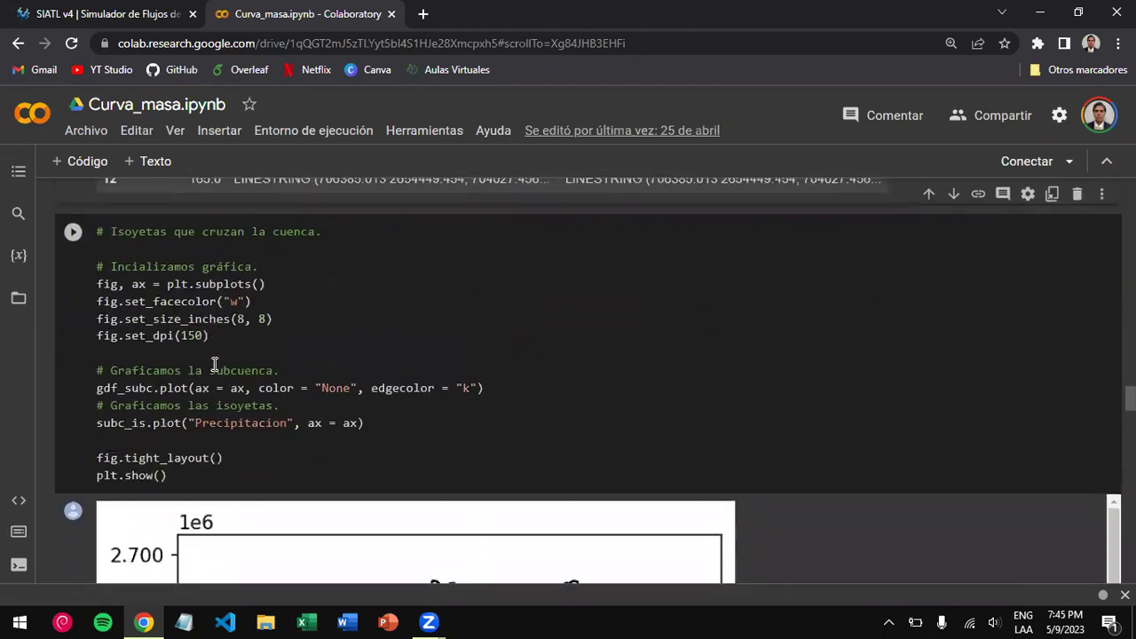
- Review the plotting code for the isohyets that cross the basin and examine the resulting contour map from north to south
click(169, 387)
scroll(168, 387, down, 6)
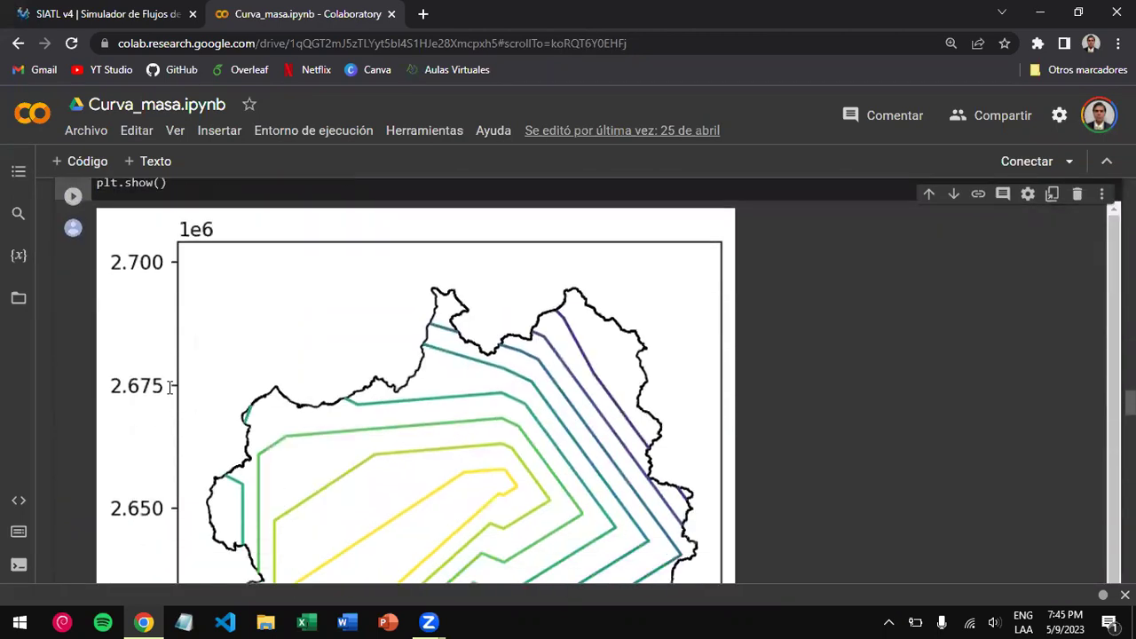
scroll(169, 387, down, 2)
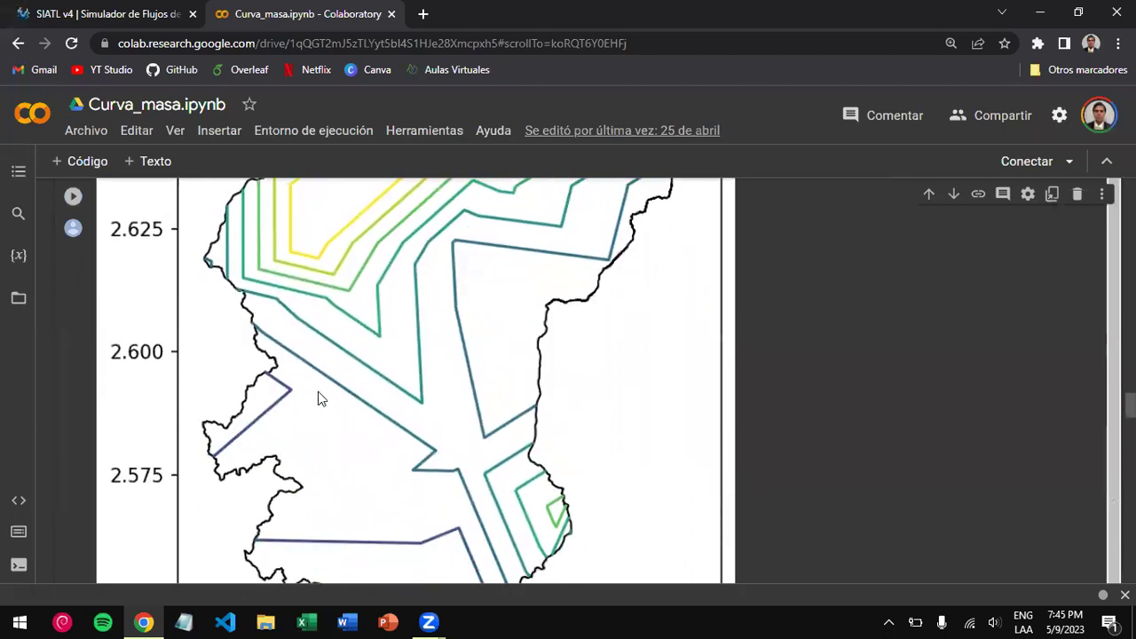
scroll(163, 376, up, 2)
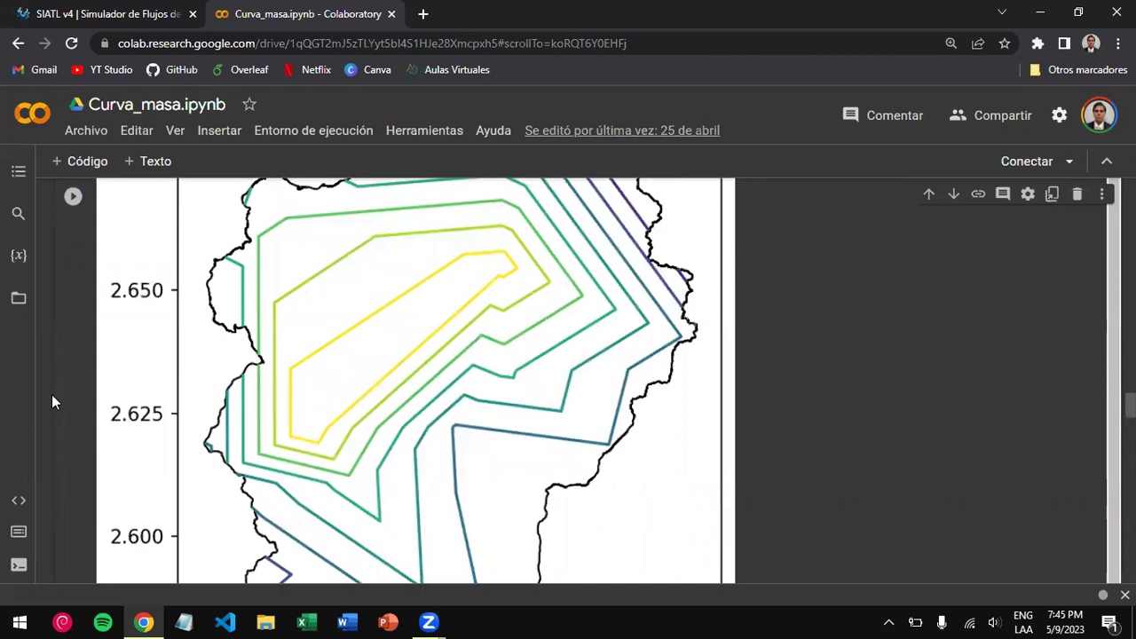
scroll(52, 394, down, 6)
- Read the cell that checks which shp.ops.split geometry to use, and relate it to the isohyets on the basin map
scroll(51, 394, down, 1)
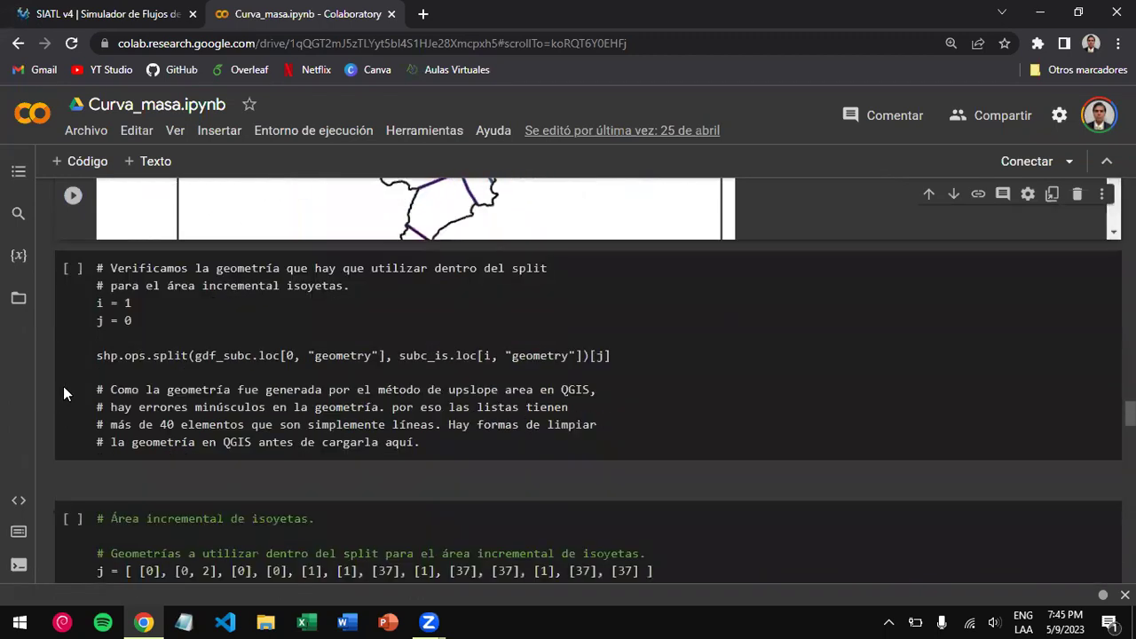
click(152, 352)
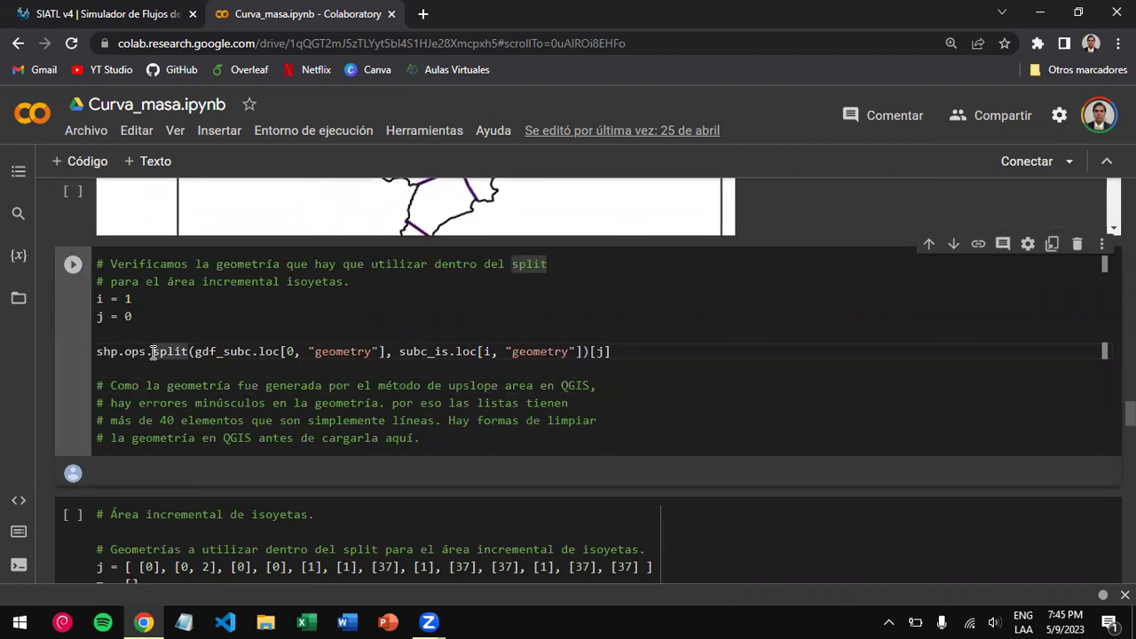
scroll(153, 352, up, 5)
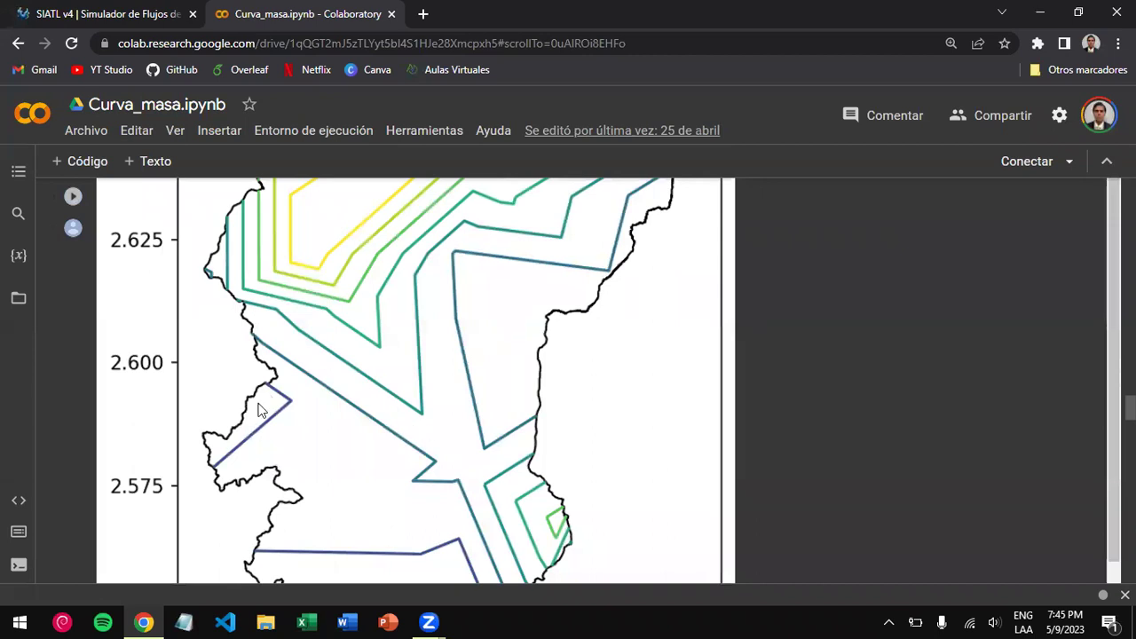
- Review the incremental isohyet area code, focusing on the j list of split geometries and the loop over all isohyets
scroll(74, 430, down, 15)
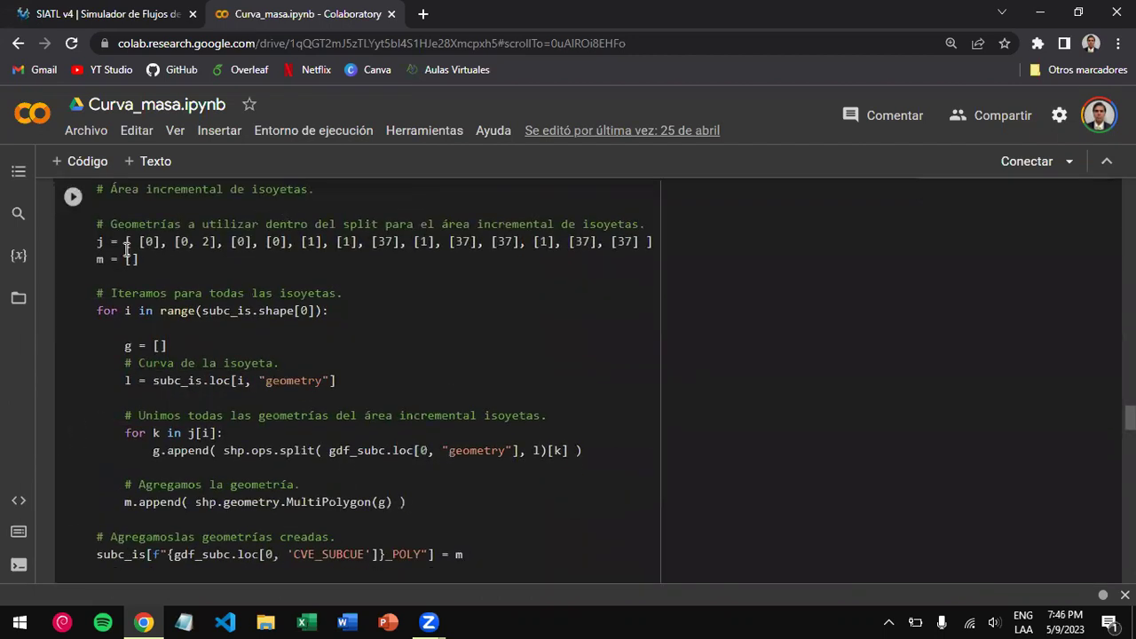
click(366, 240)
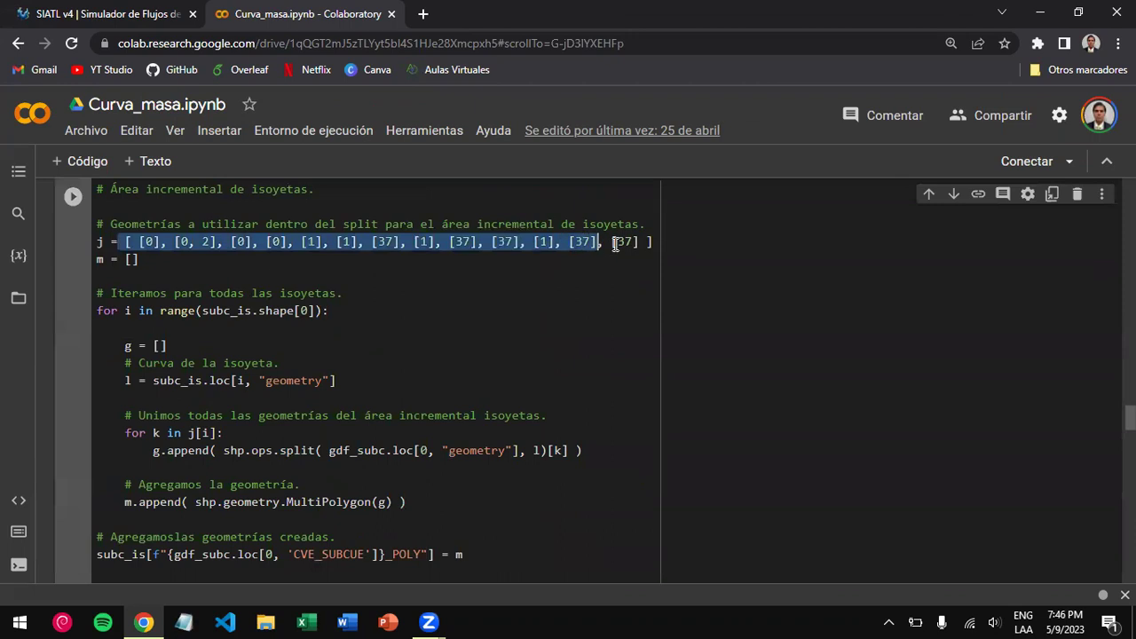
click(638, 241)
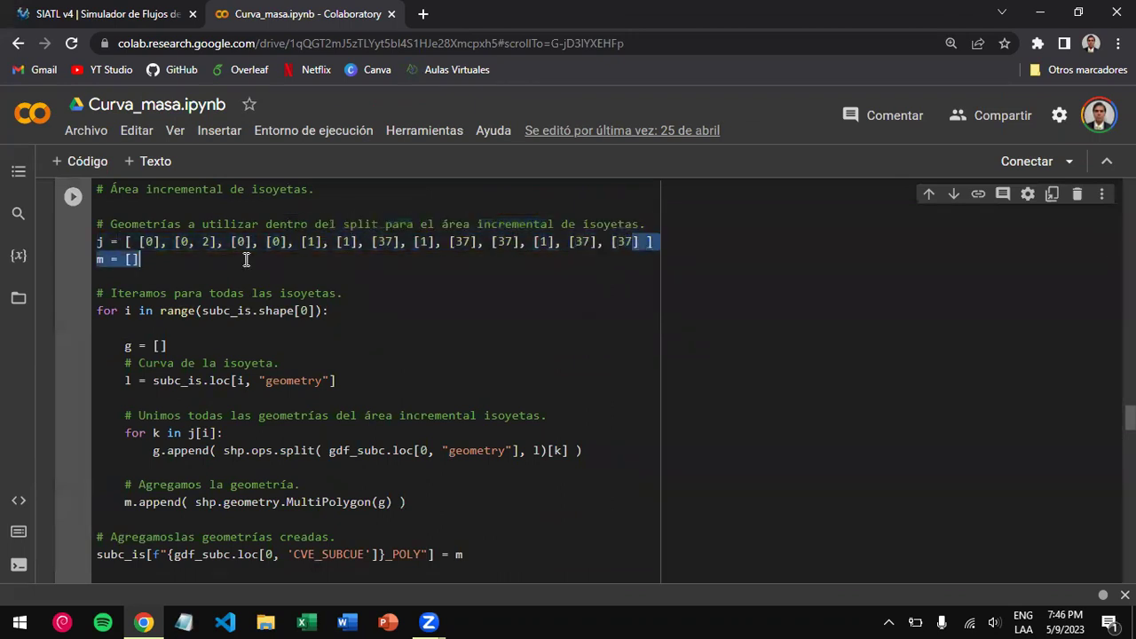
click(254, 349)
- Inspect the RH36Dc_POLY column of the subc_is table through its last row
scroll(254, 347, down, 5)
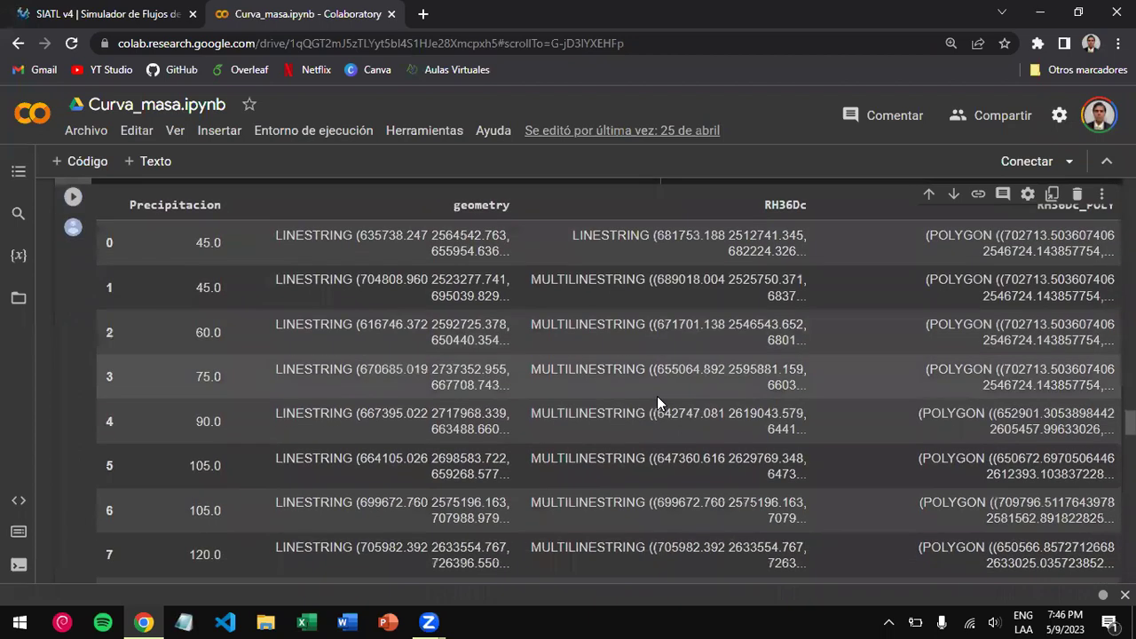
scroll(1021, 253, up, 1)
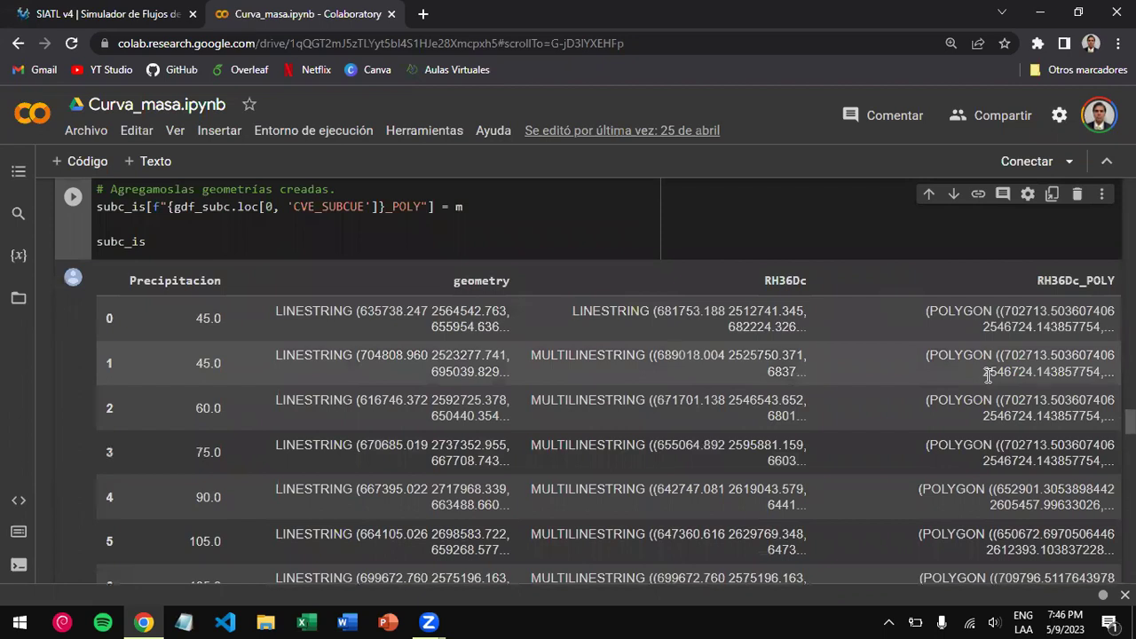
scroll(987, 375, down, 6)
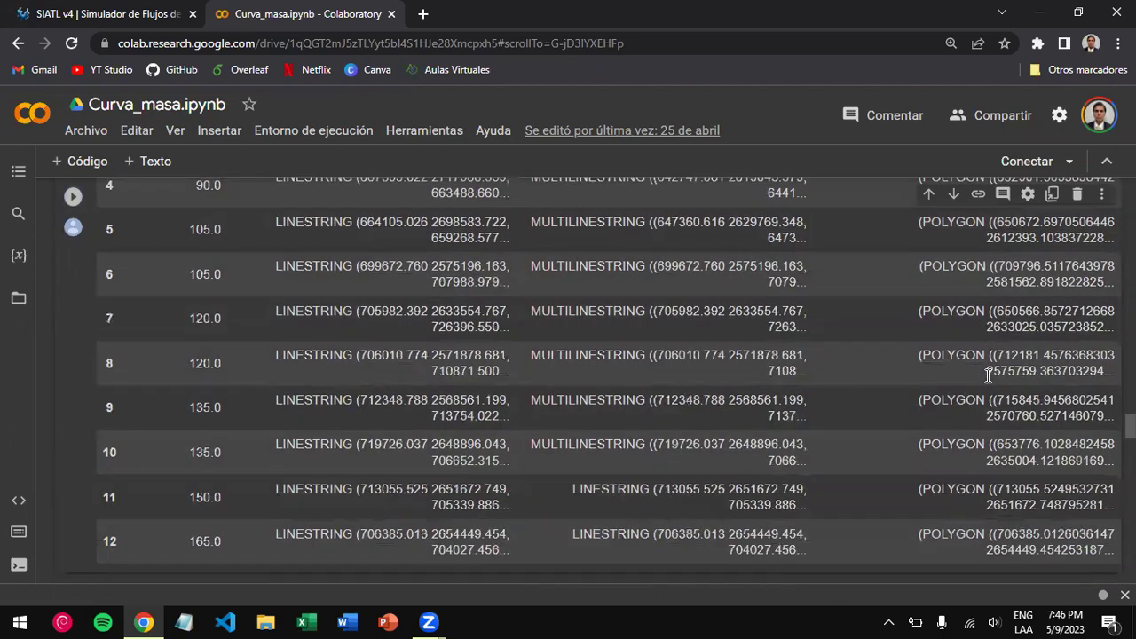
- Examine the incremental area filled in red on the basin's isohyet map, and follow the contours down to the southern tip
scroll(988, 376, down, 10)
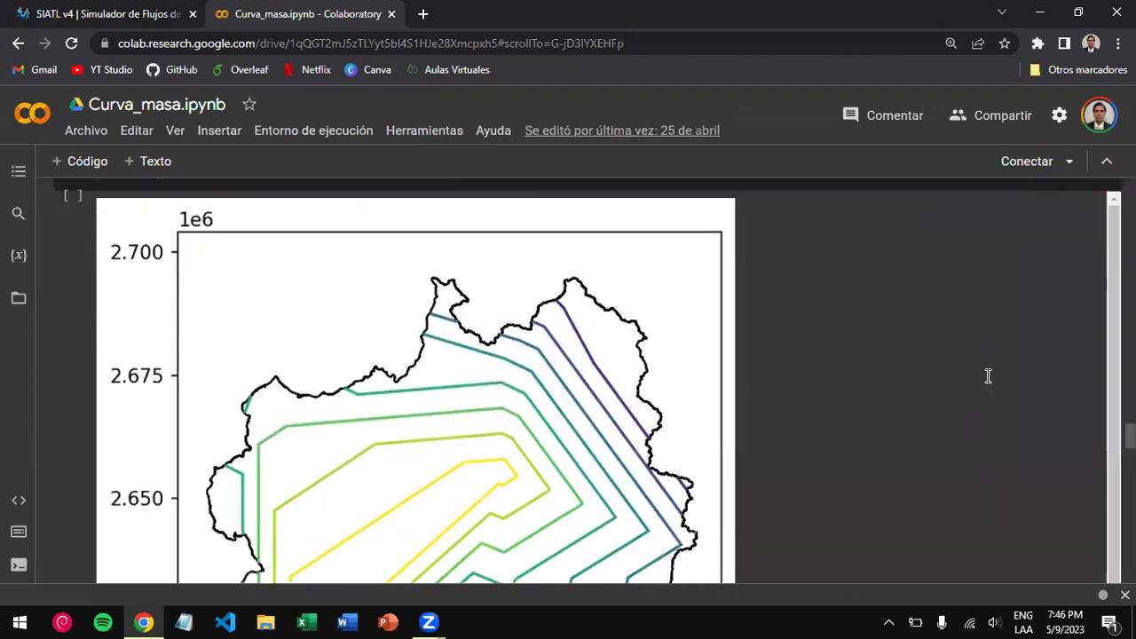
scroll(988, 375, down, 4)
scroll(988, 376, down, 3)
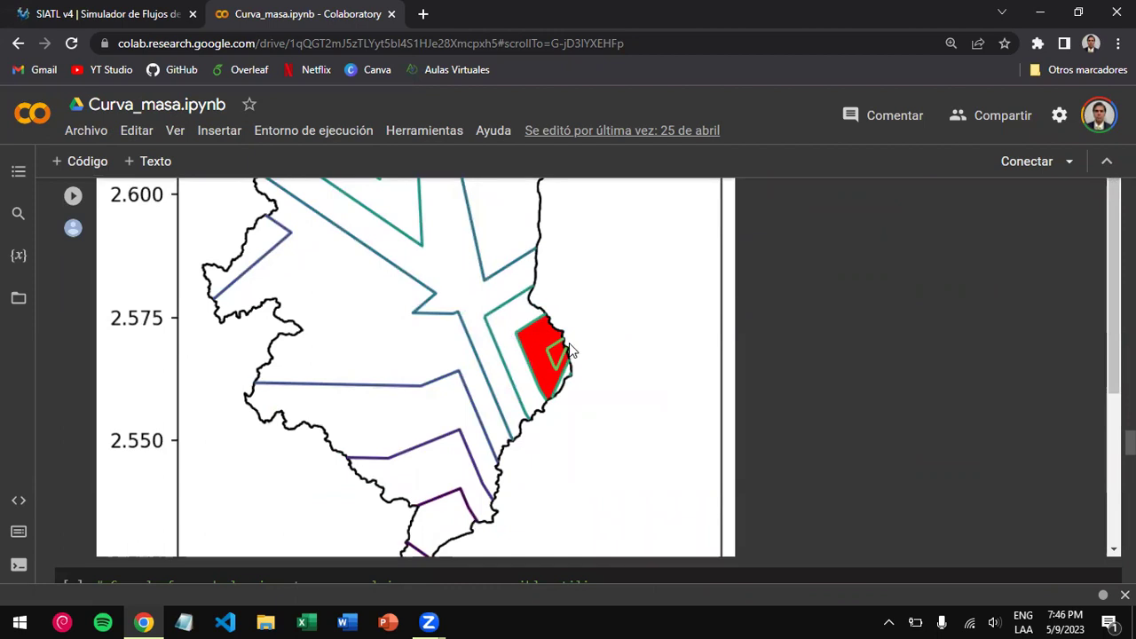
scroll(546, 377, up, 2)
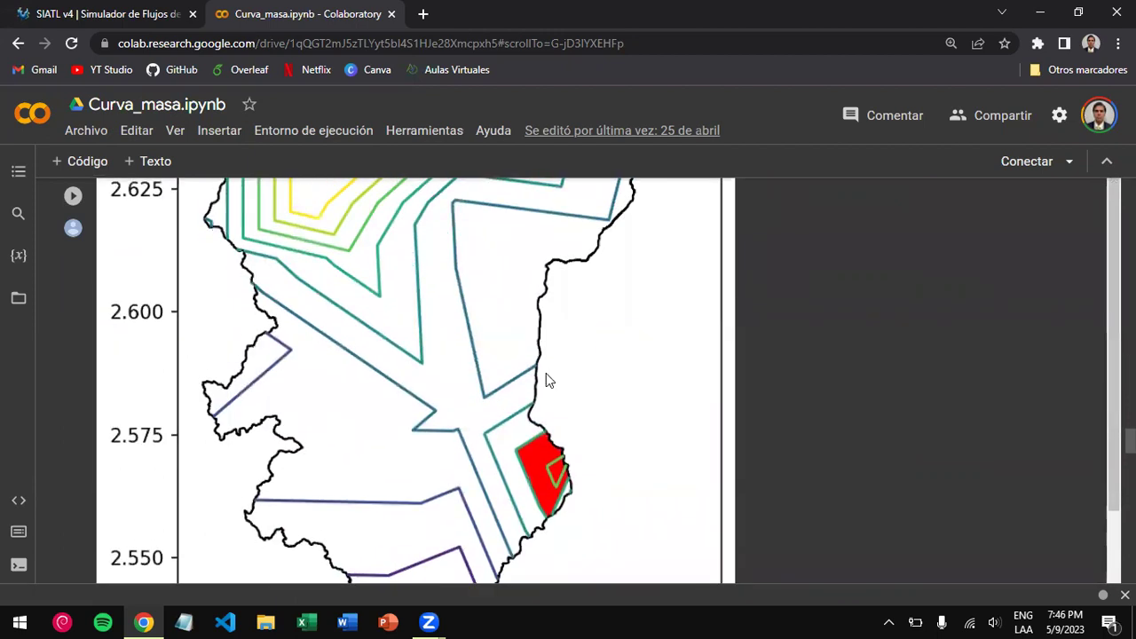
scroll(548, 379, down, 2)
scroll(547, 380, down, 3)
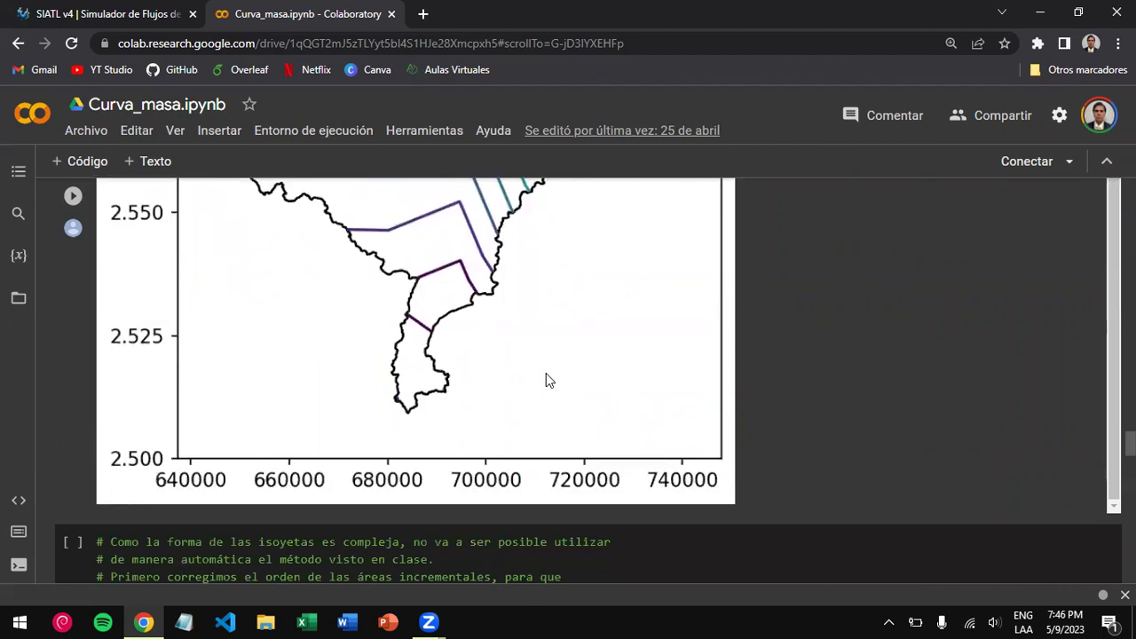
- Read the code that reorders the incremental areas with the "orden" column, and compare it with the red area on the map
scroll(548, 380, down, 3)
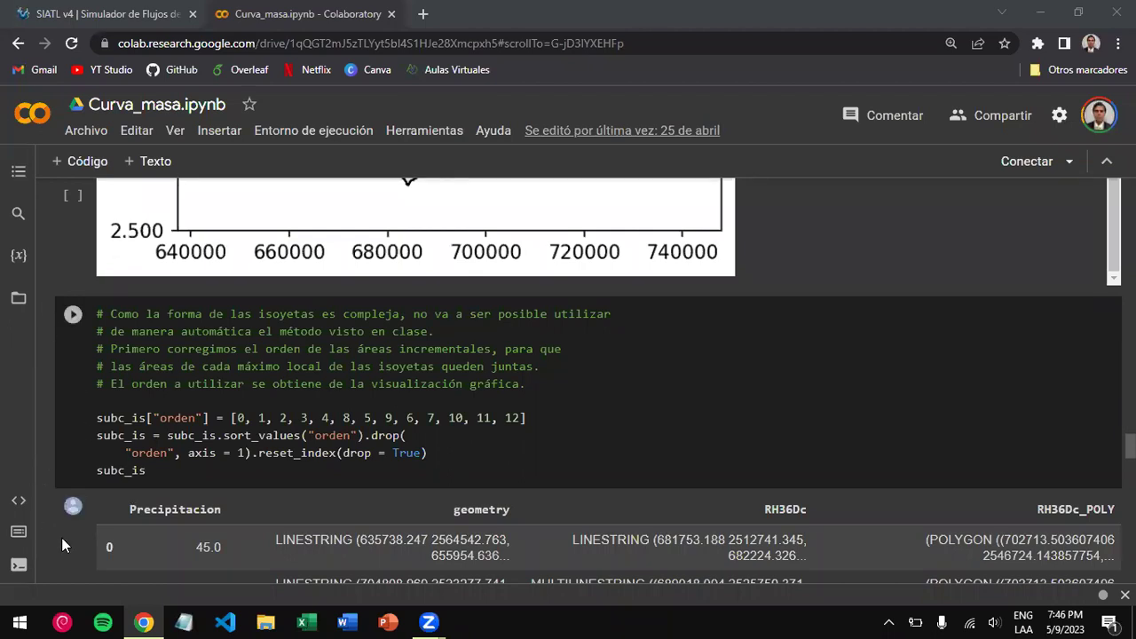
scroll(843, 371, up, 5)
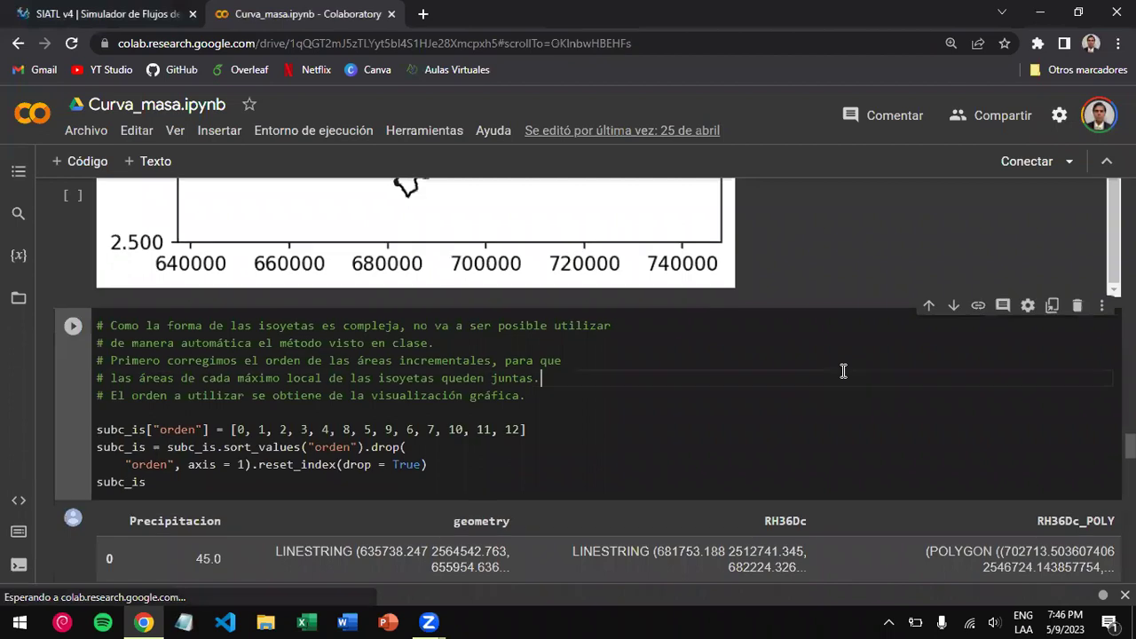
scroll(843, 371, up, 2)
scroll(843, 371, down, 3)
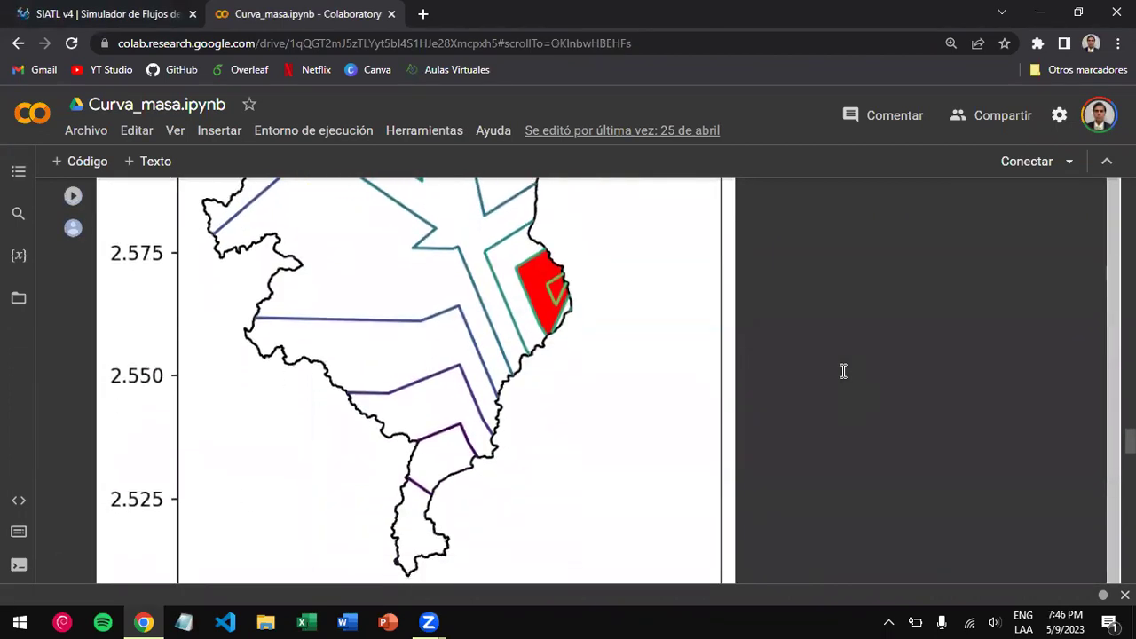
scroll(843, 371, up, 2)
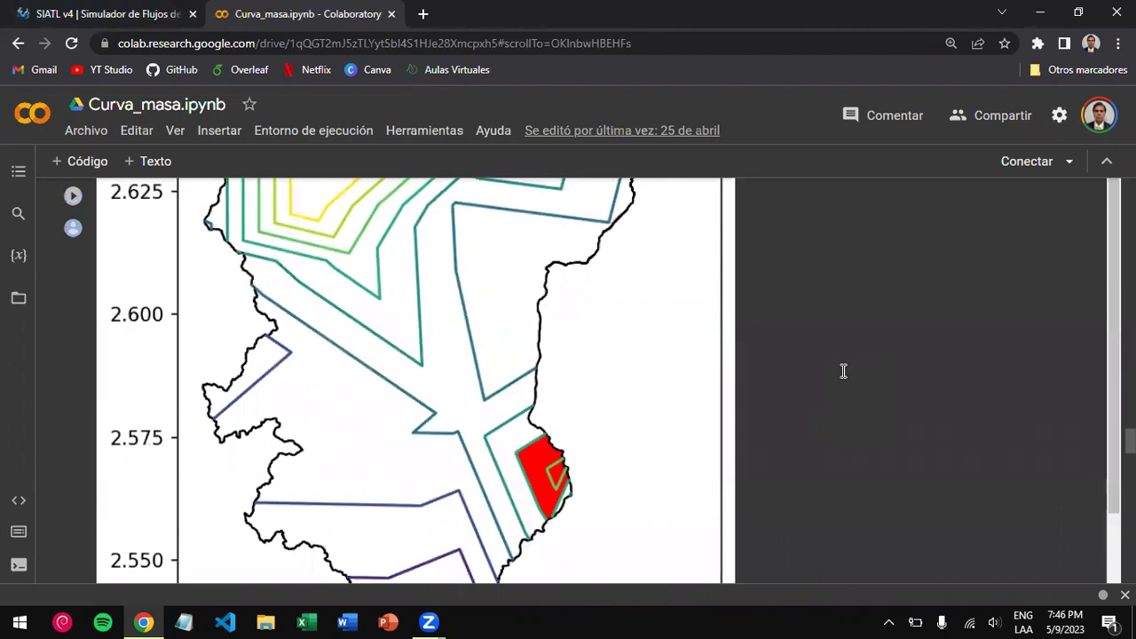
- Compare the isohyets around the northern local maximum with those around the red southeastern area to understand the order of the areas
scroll(53, 315, up, 2)
scroll(53, 315, up, 4)
scroll(53, 315, down, 3)
scroll(54, 311, down, 3)
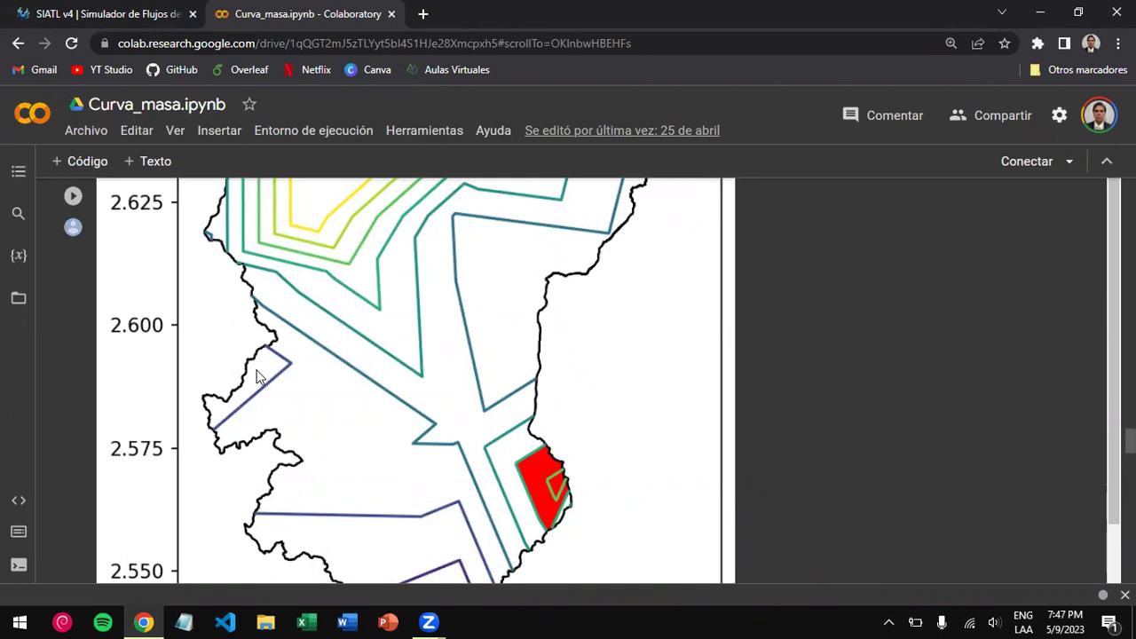
scroll(257, 423, down, 2)
scroll(258, 425, up, 2)
scroll(51, 350, up, 4)
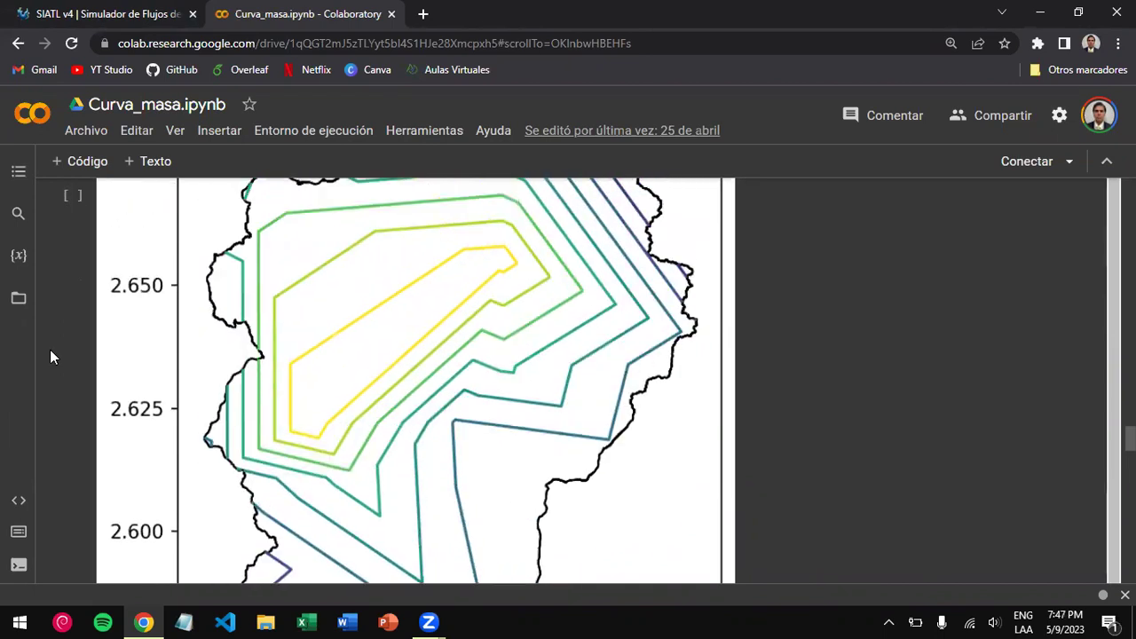
scroll(51, 357, down, 4)
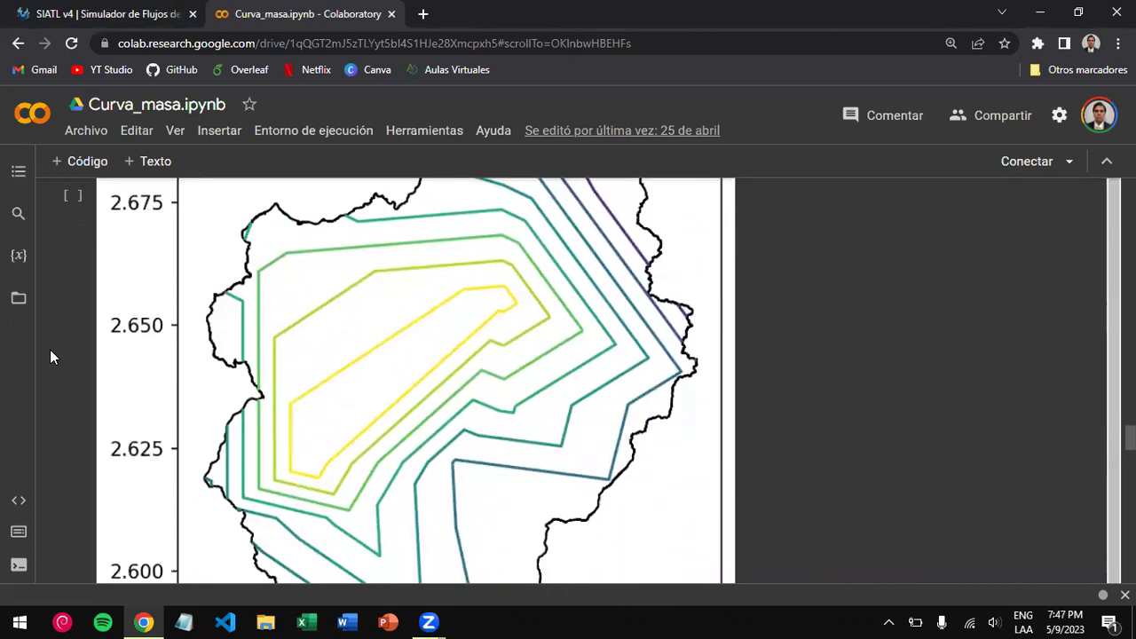
scroll(51, 357, up, 2)
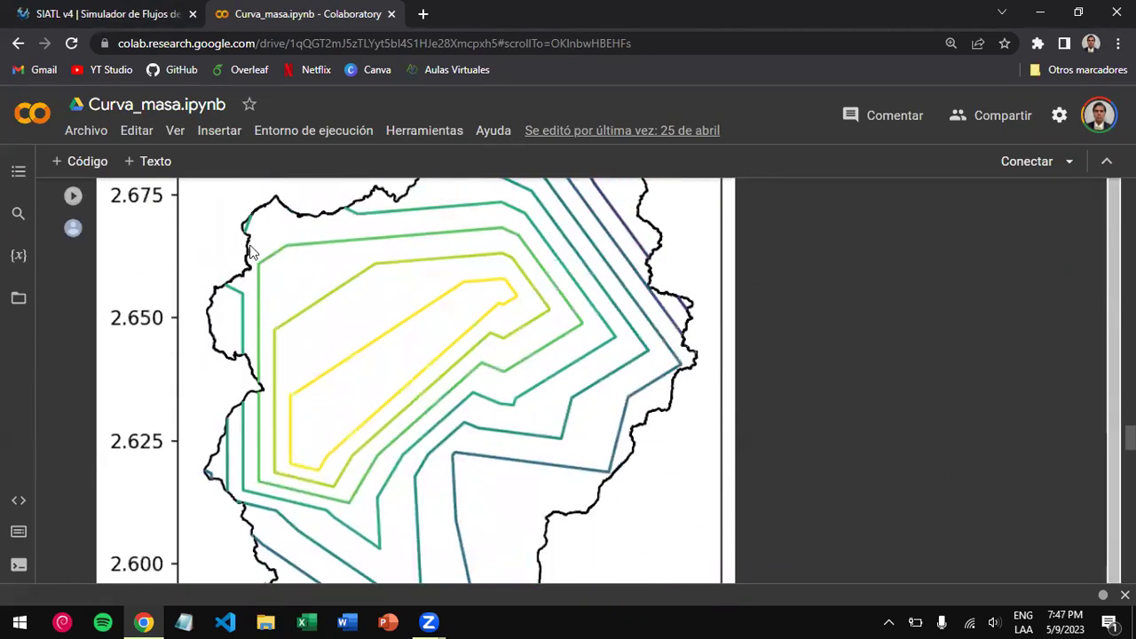
scroll(41, 516, down, 5)
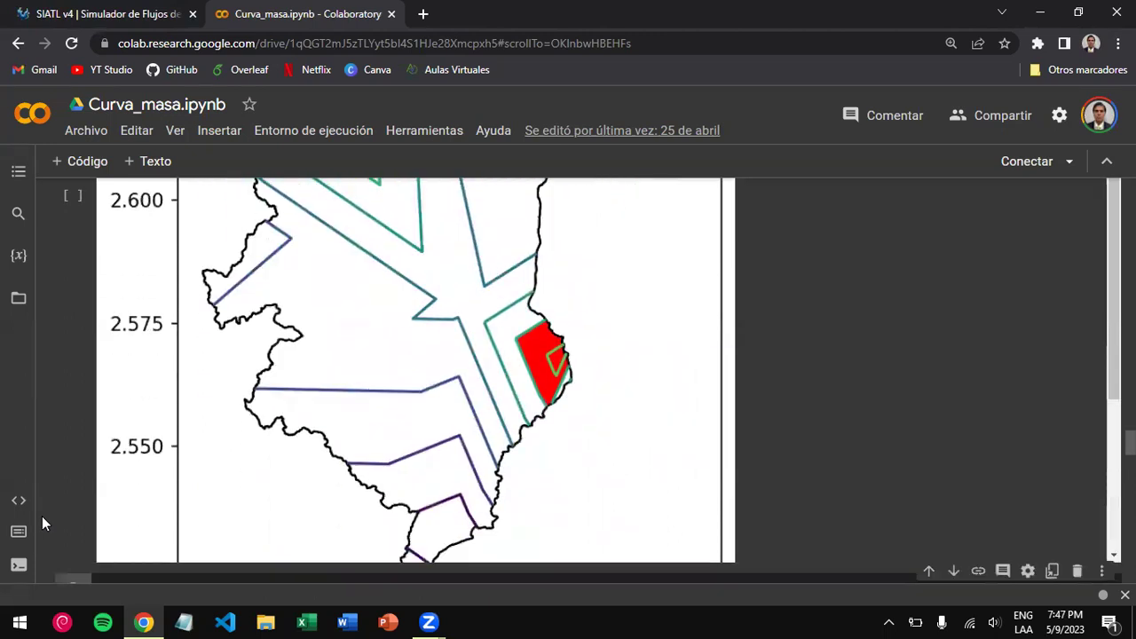
scroll(42, 516, up, 2)
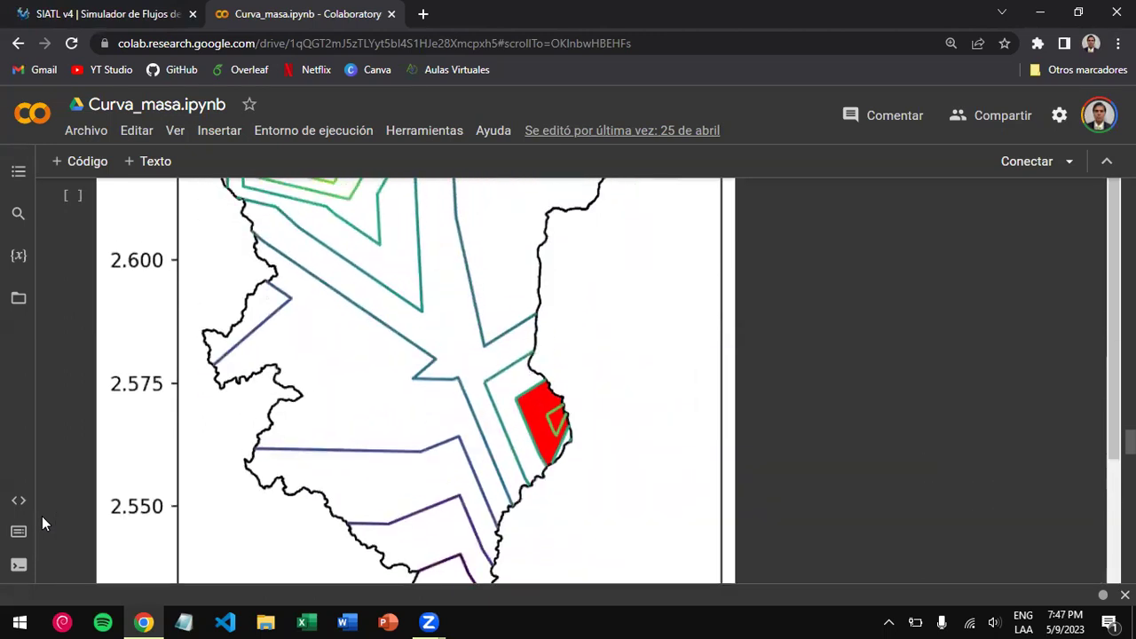
- Revisit the plain isohyet plot of the subbasin and the split-geometry check that precede the incremental area map
scroll(110, 484, down, 1)
scroll(530, 426, down, 2)
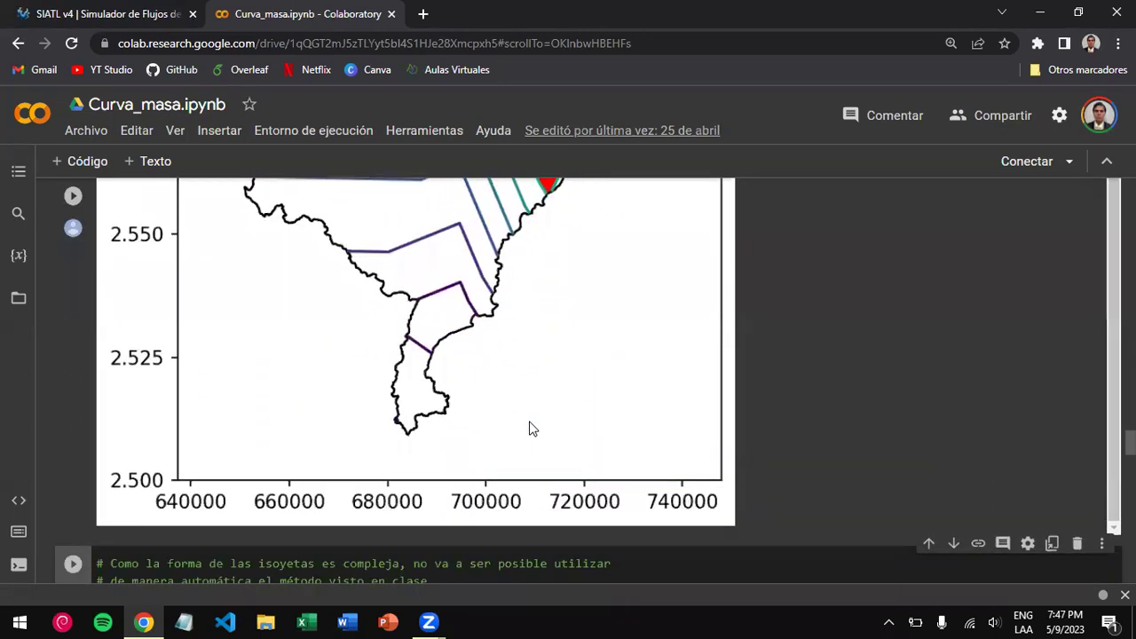
scroll(530, 426, up, 2)
scroll(67, 260, down, 2)
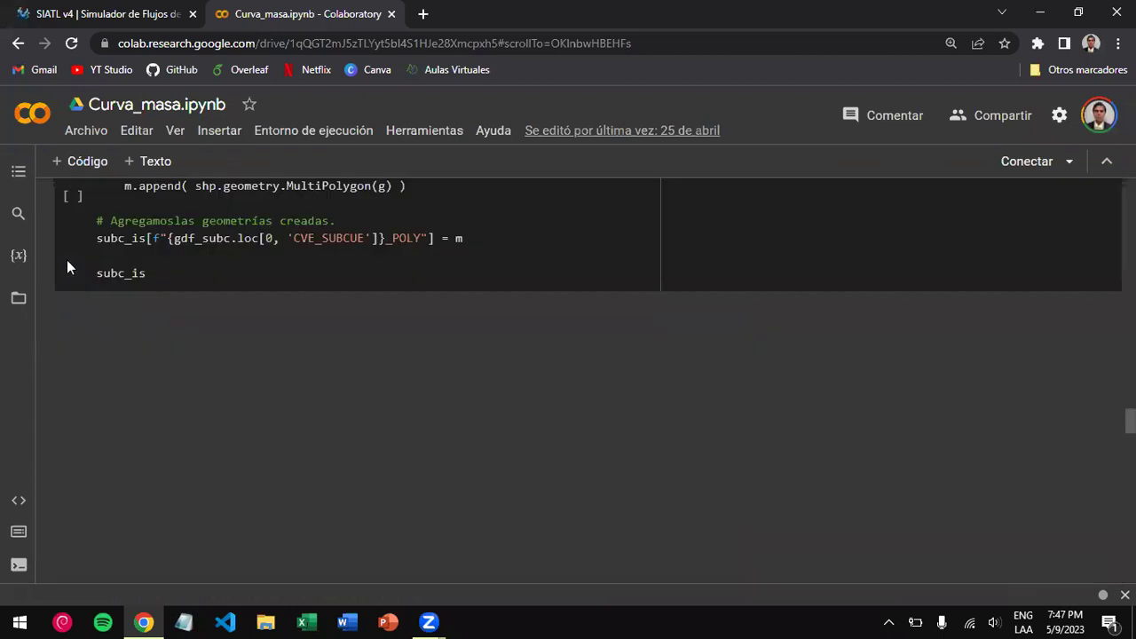
scroll(66, 260, up, 1)
scroll(66, 259, up, 8)
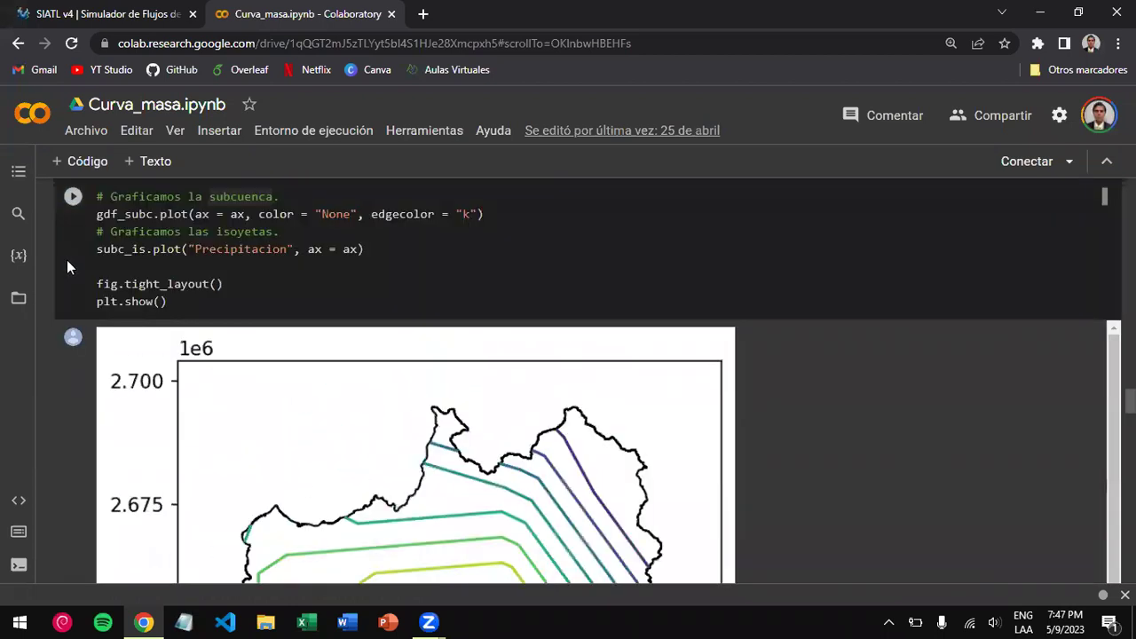
scroll(67, 259, down, 6)
scroll(66, 259, down, 10)
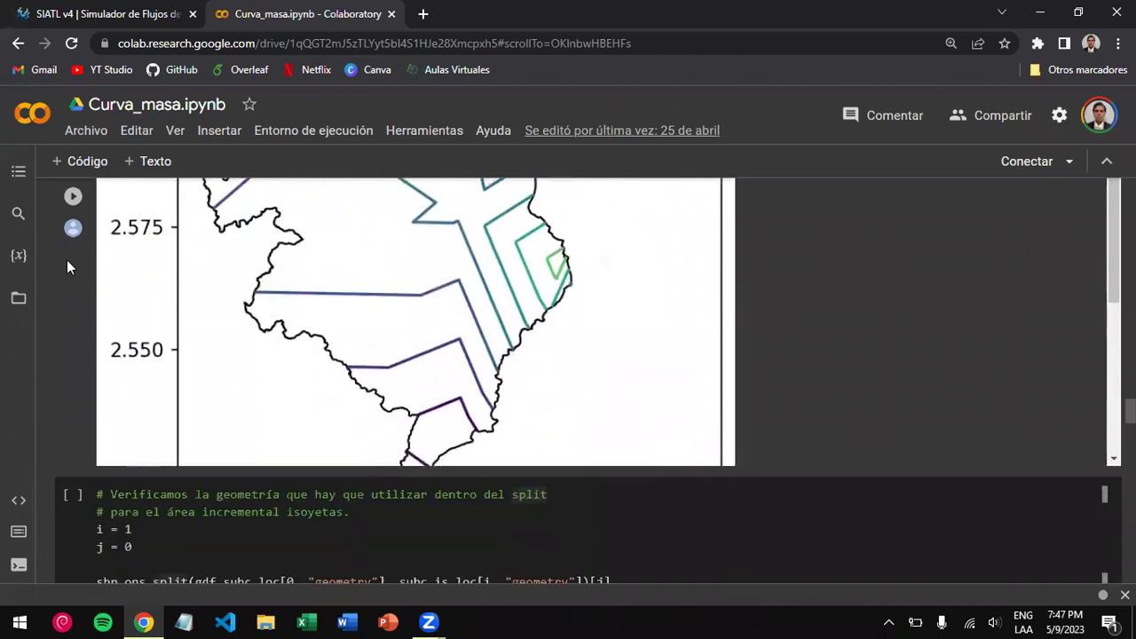
scroll(67, 260, down, 2)
scroll(67, 259, up, 2)
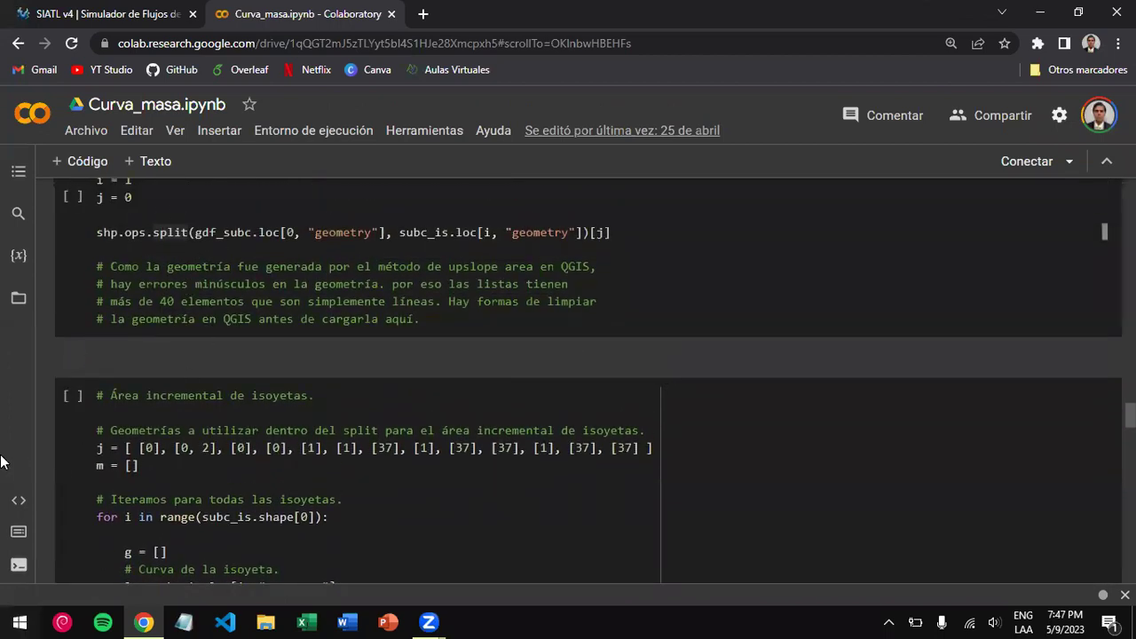
- Review the incremental isohyet area code and its subc_is table, continuing to the map with the red southeastern area
scroll(102, 461, down, 10)
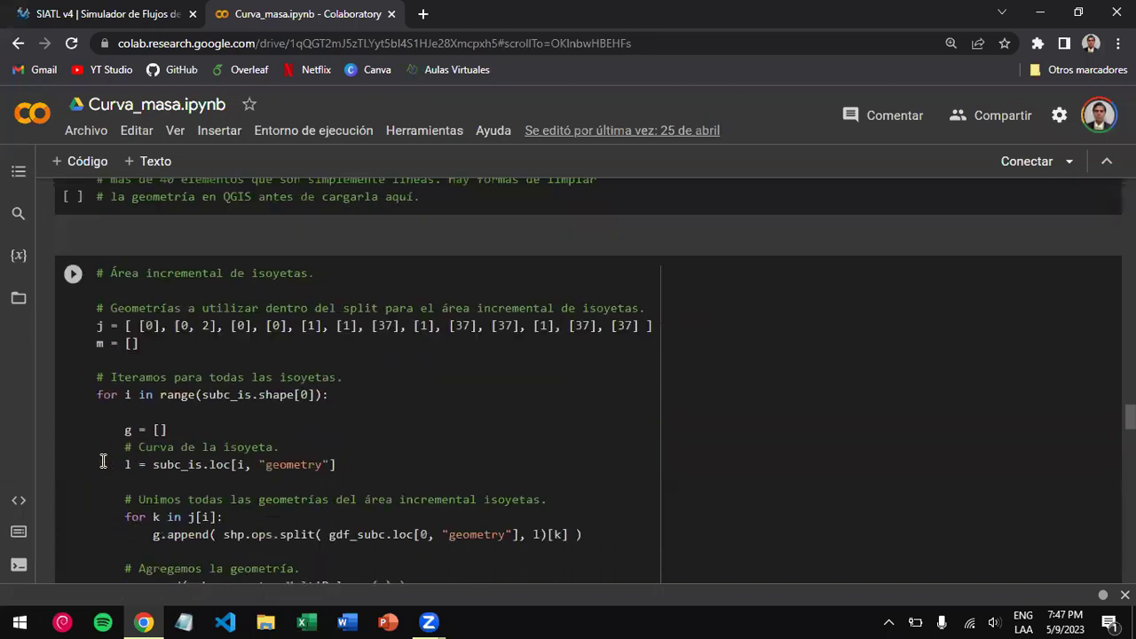
scroll(103, 462, down, 9)
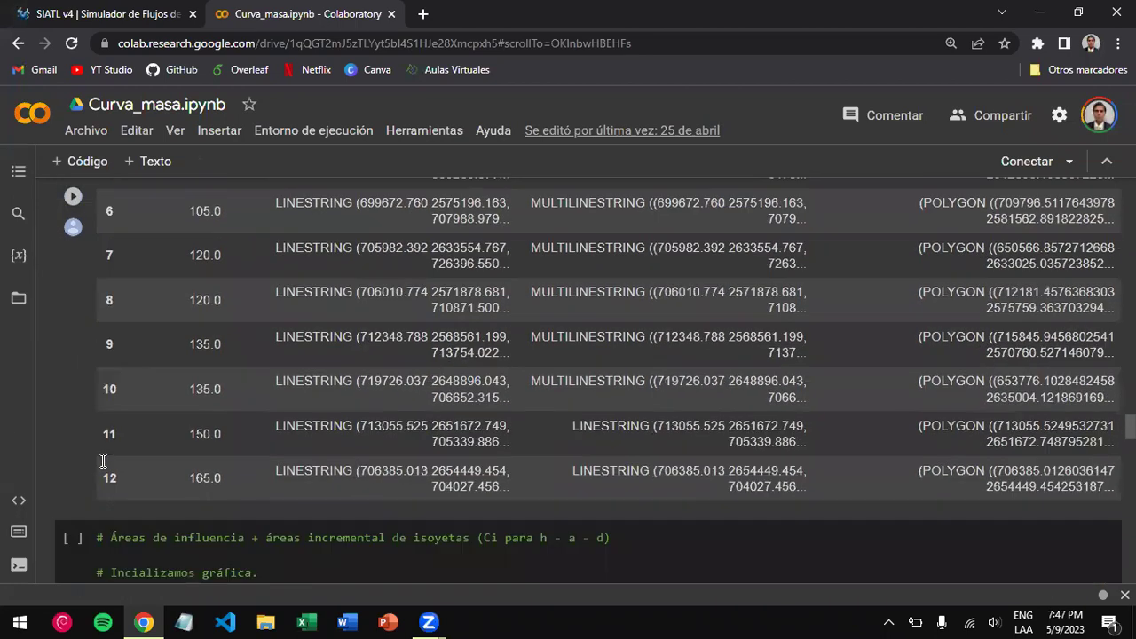
scroll(102, 467, down, 10)
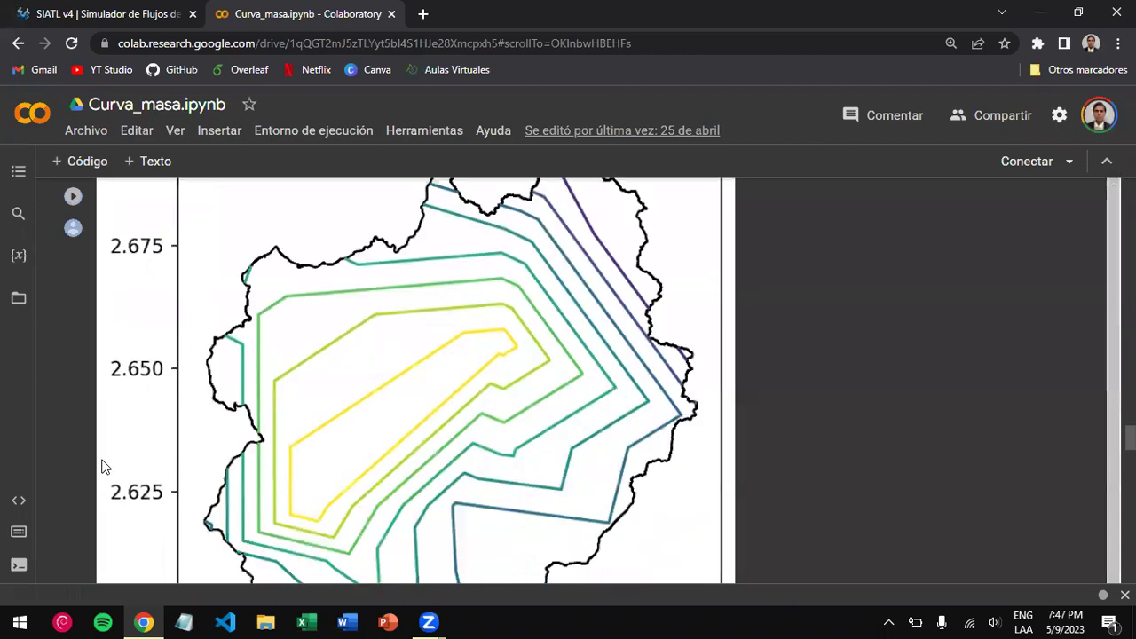
scroll(102, 466, down, 8)
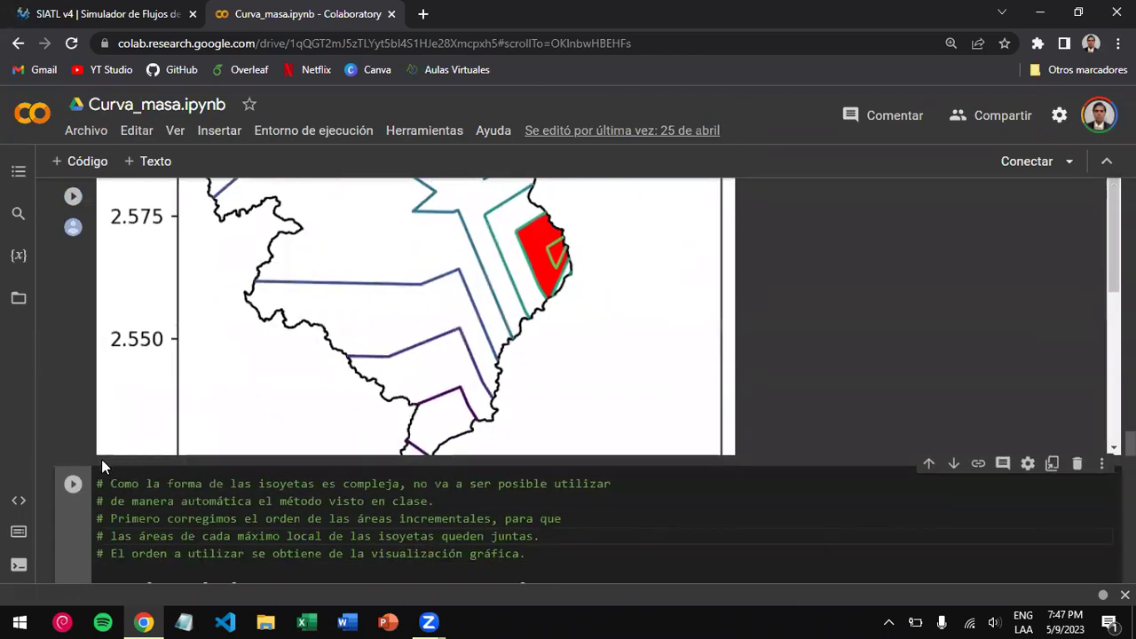
- Compare the red southeastern area with the isohyets of the central and northern basin on the map
scroll(101, 461, up, 5)
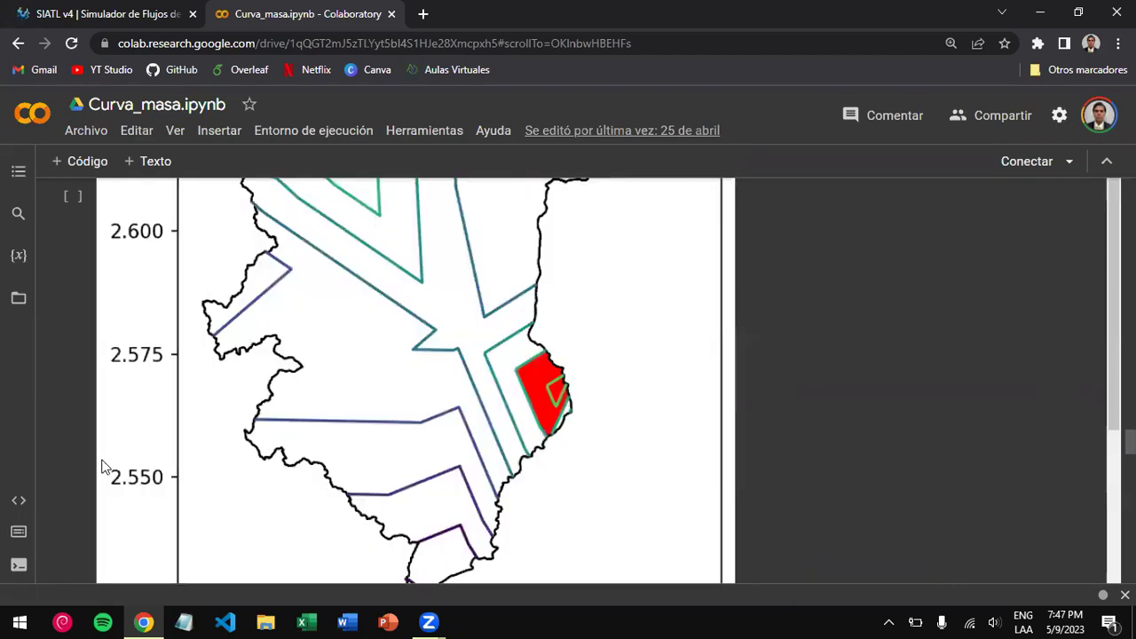
scroll(103, 465, down, 1)
scroll(102, 467, down, 2)
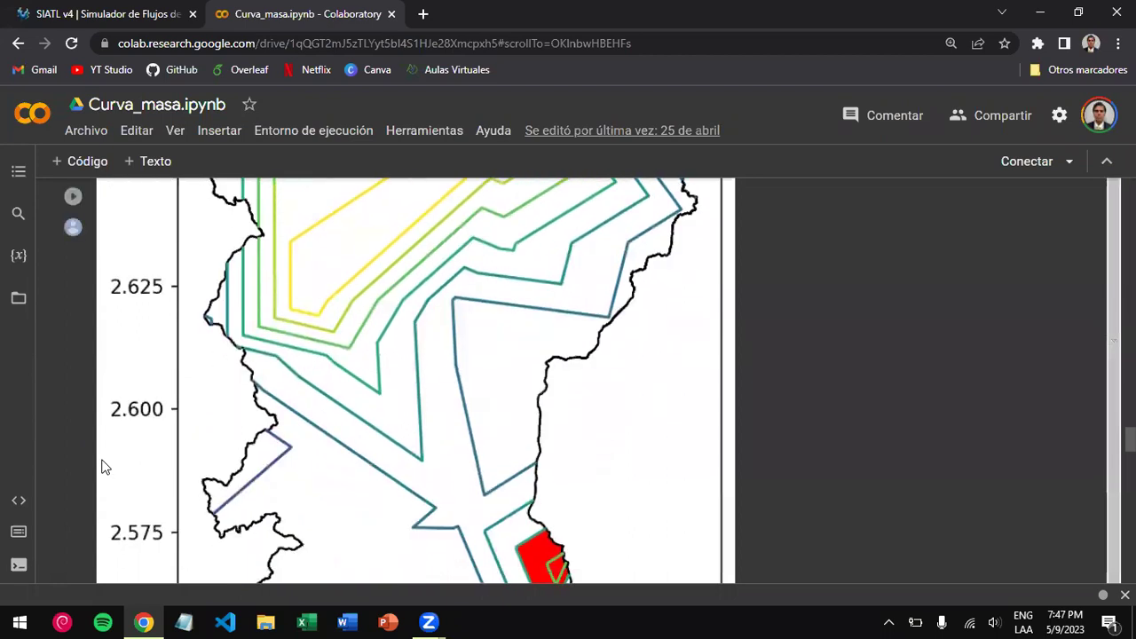
scroll(103, 464, up, 2)
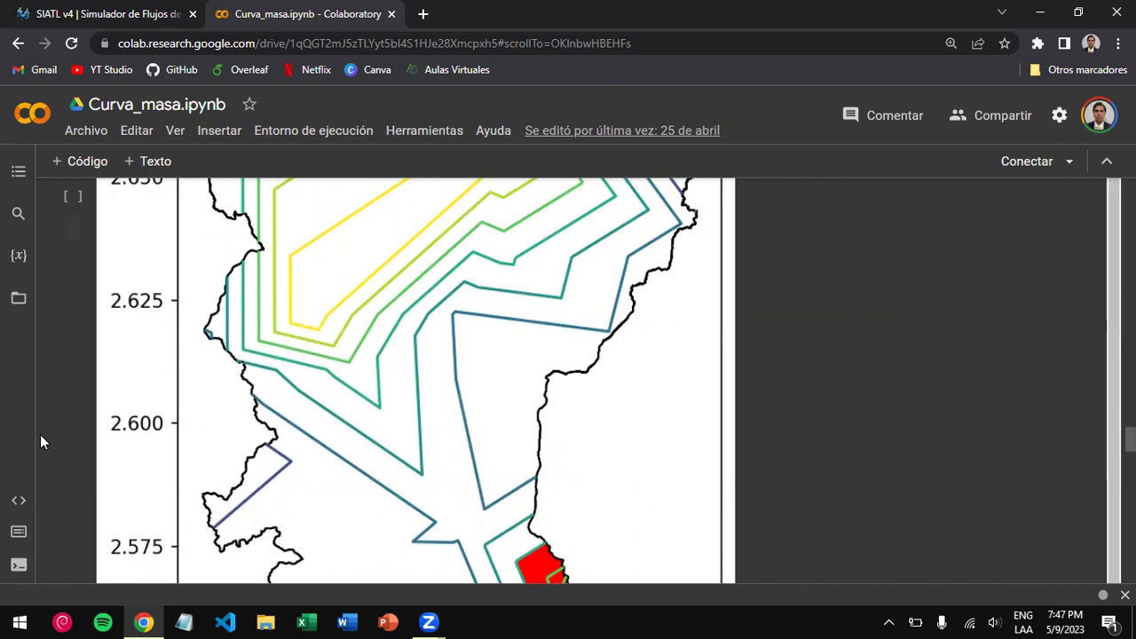
scroll(55, 496, down, 2)
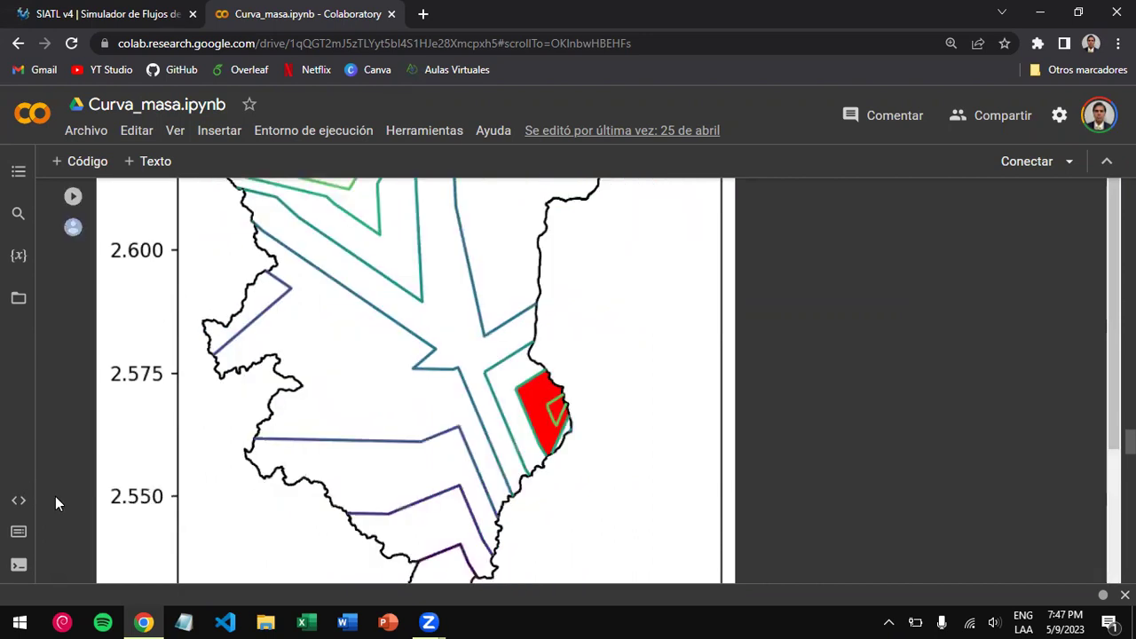
- Examine the subc_is table sorted by the "orden" list, from row 0 through row 12
scroll(55, 496, down, 5)
scroll(414, 363, down, 1)
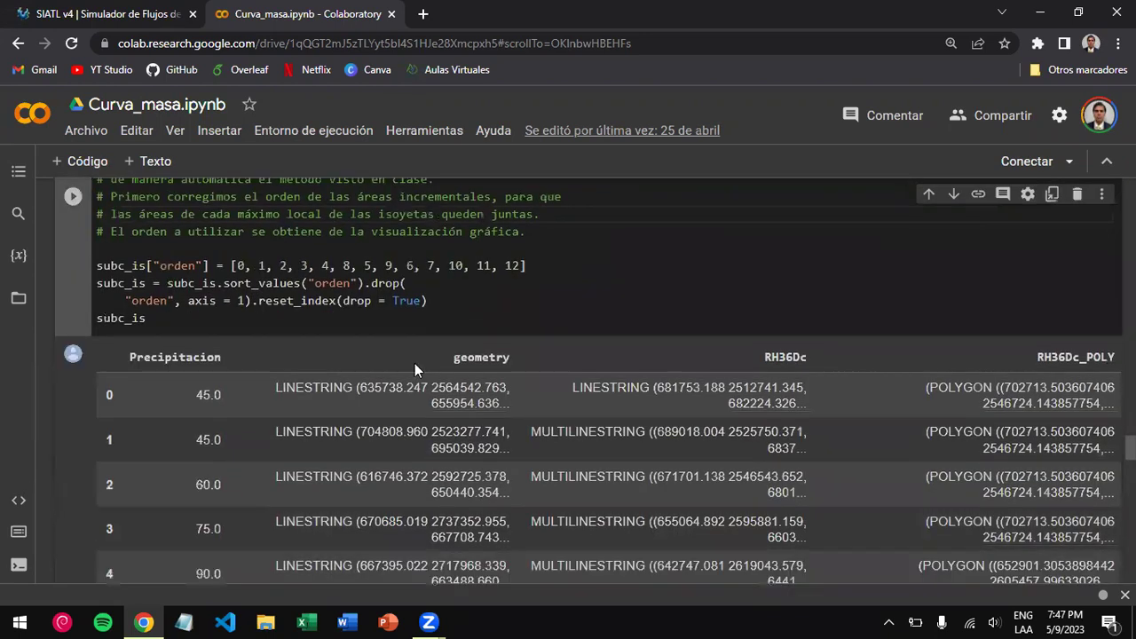
scroll(130, 399, down, 2)
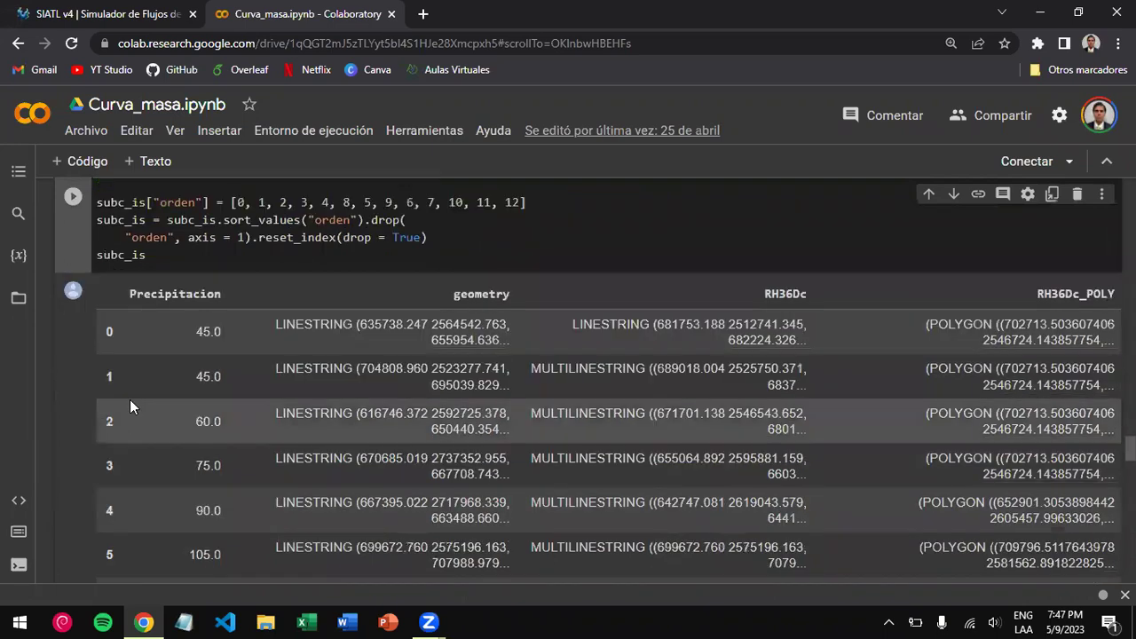
scroll(96, 460, down, 3)
scroll(97, 460, down, 2)
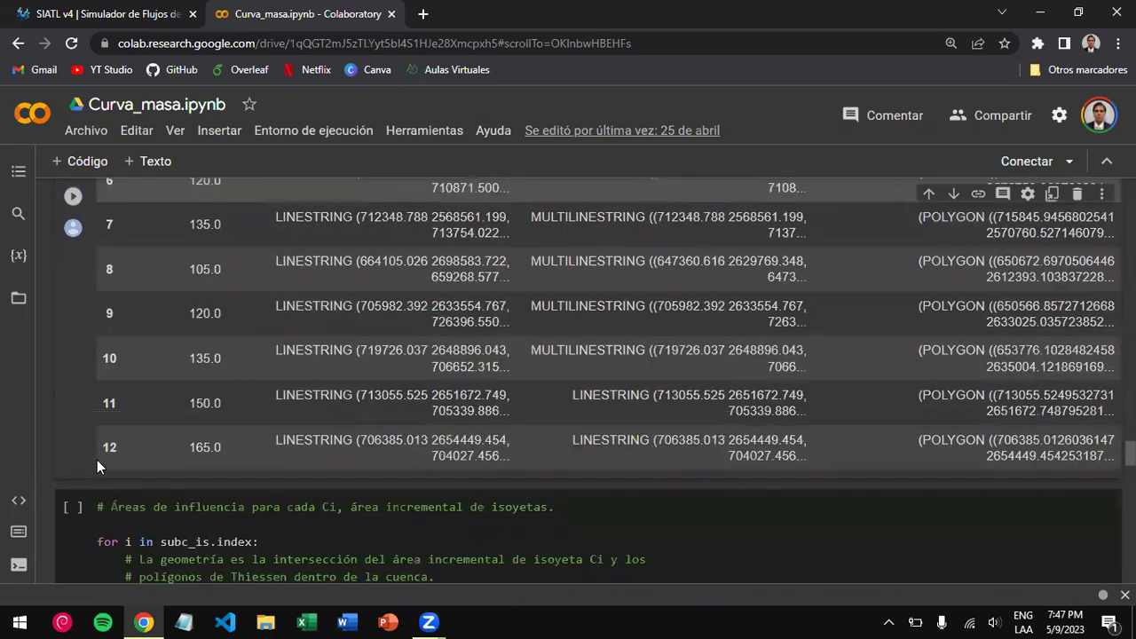
- Read the code that intersects each incremental isohyet area with the Thiessen polygons, and look over its subc_th table
scroll(97, 460, down, 5)
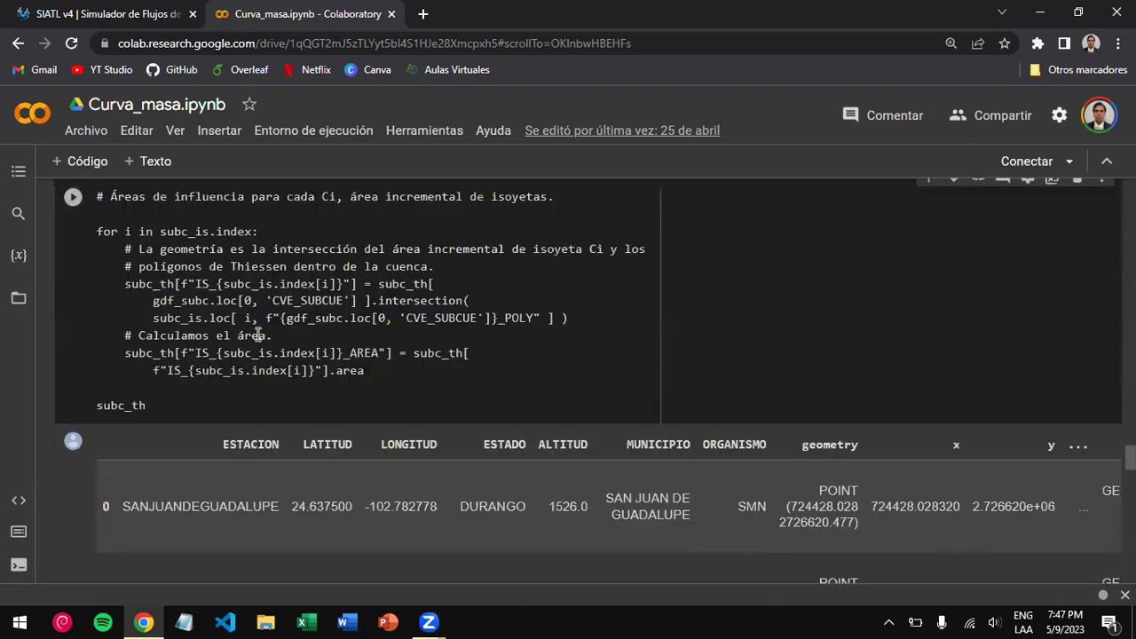
click(257, 335)
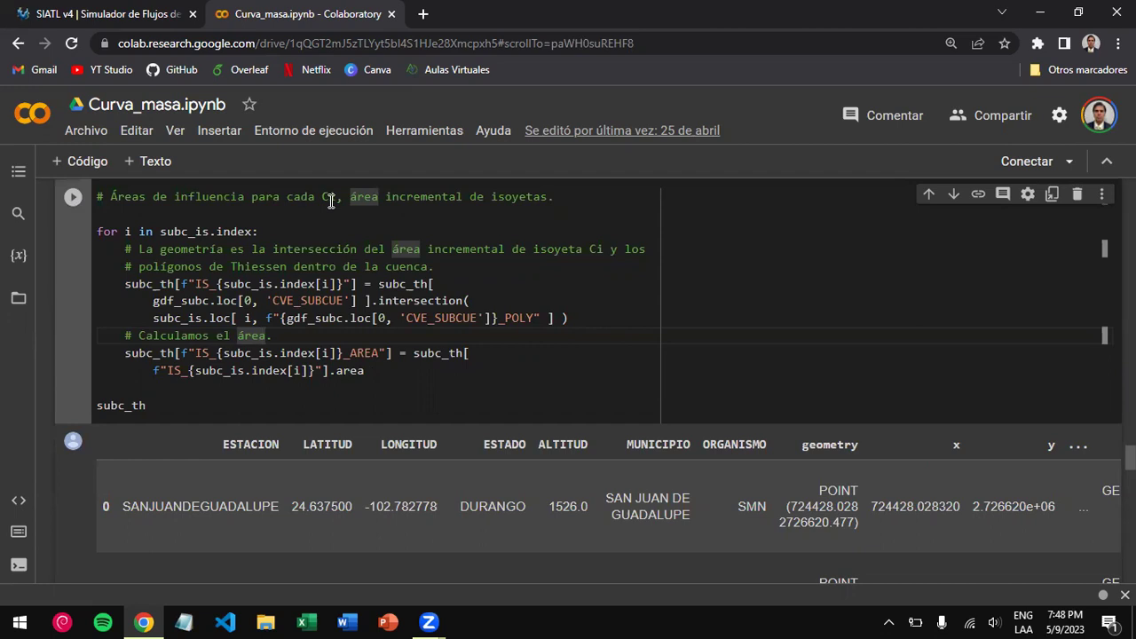
scroll(65, 459, down, 15)
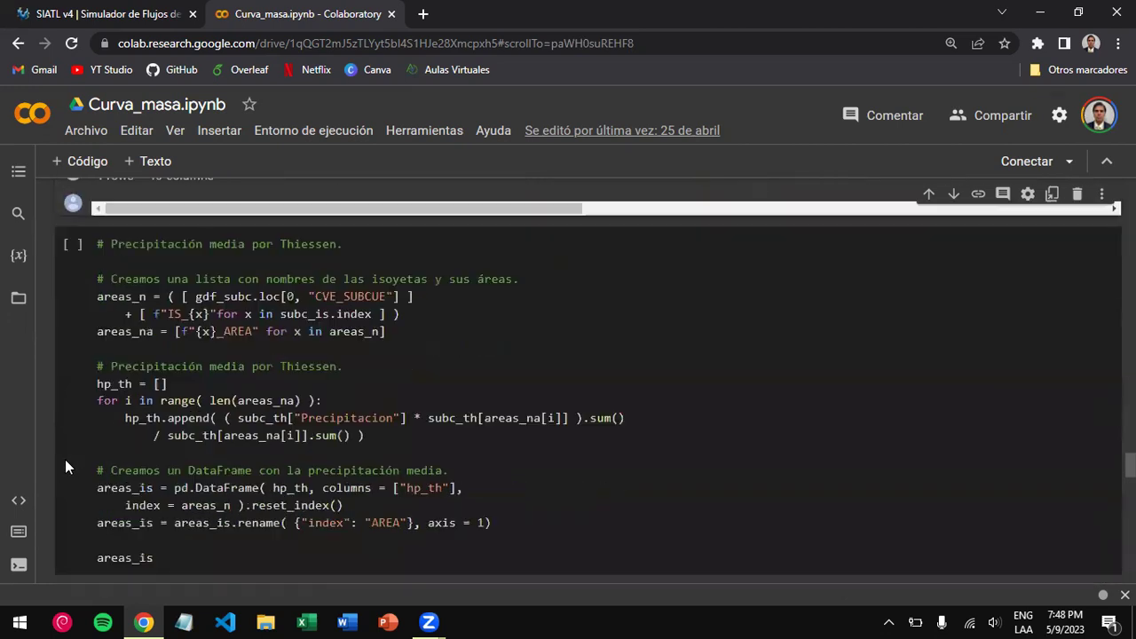
scroll(65, 465, up, 10)
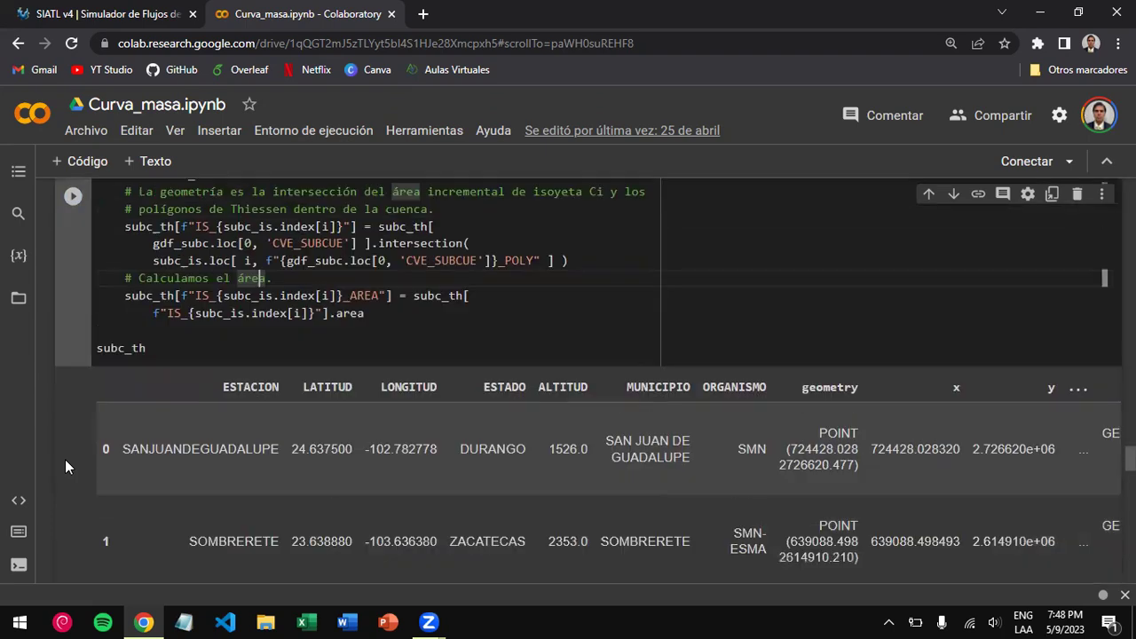
- Read the code that computes the Thiessen mean precipitation hp_th for every area, focusing on the weighted-sum expression
scroll(65, 466, down, 2)
scroll(65, 461, down, 5)
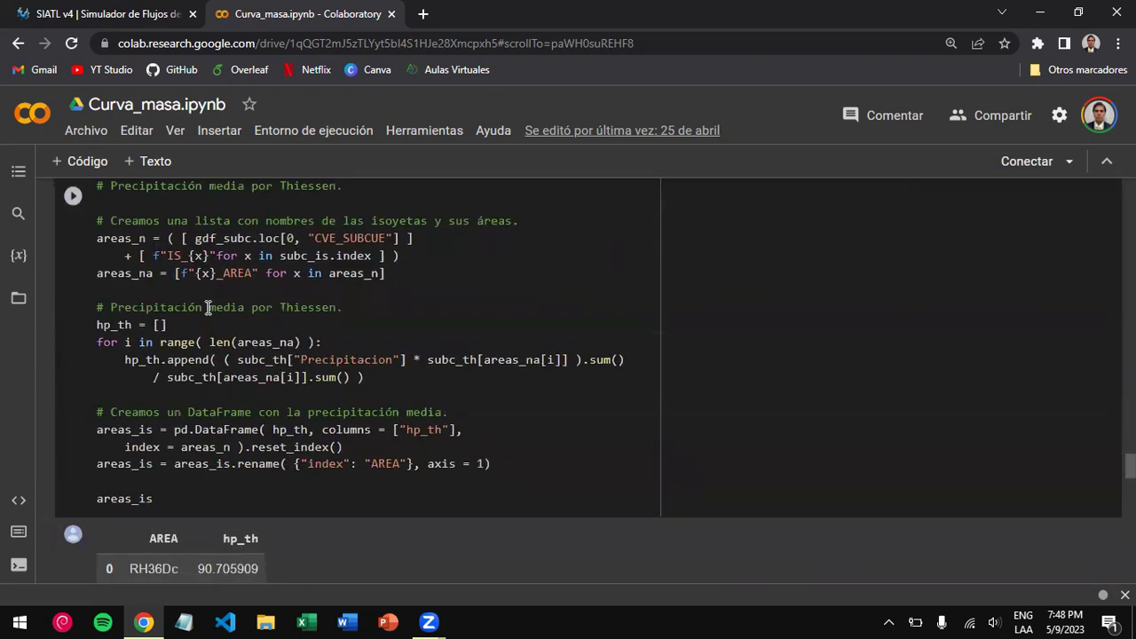
click(244, 362)
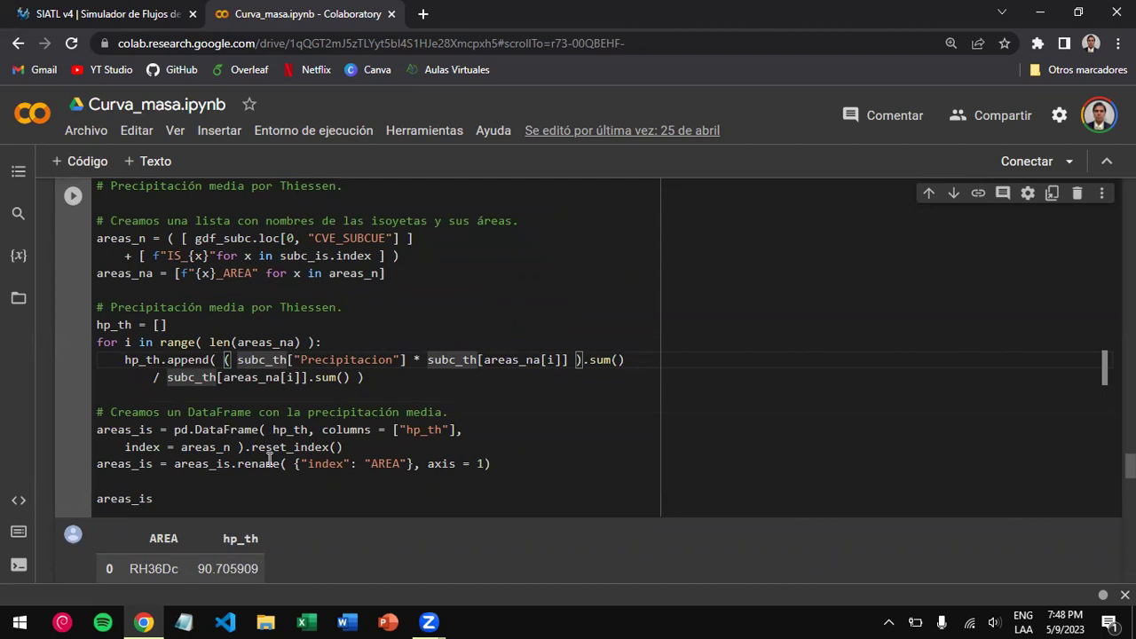
- Examine the hp_th column of the areas_is table from RH36Dc through IS_12
scroll(275, 456, down, 3)
scroll(275, 456, down, 2)
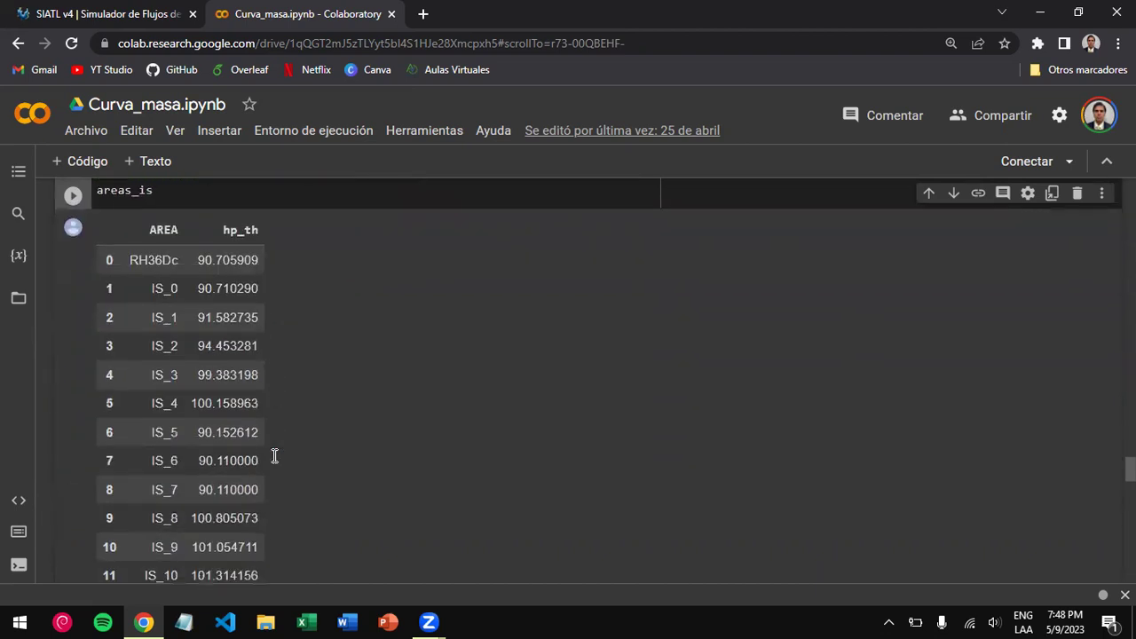
scroll(275, 457, down, 1)
scroll(274, 456, down, 2)
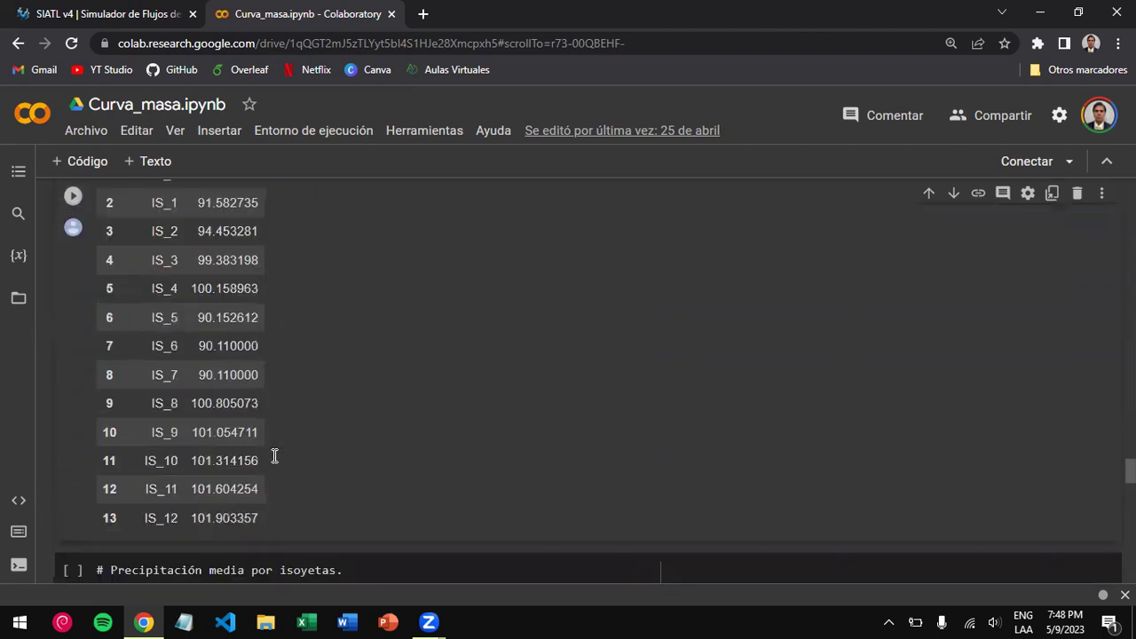
scroll(240, 380, up, 1)
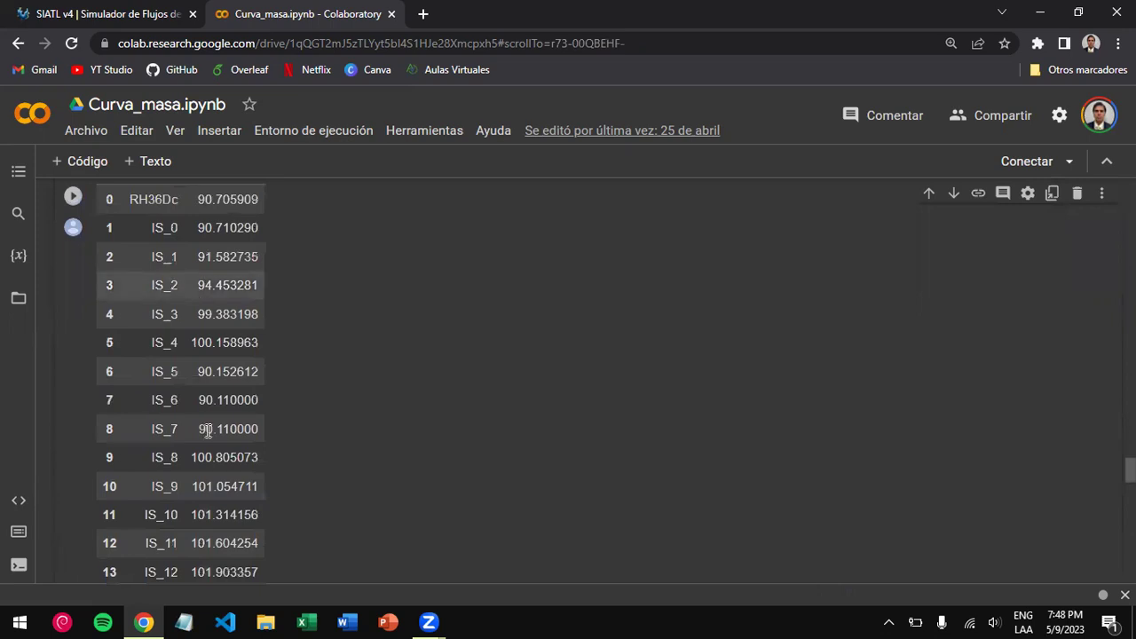
scroll(213, 499, down, 1)
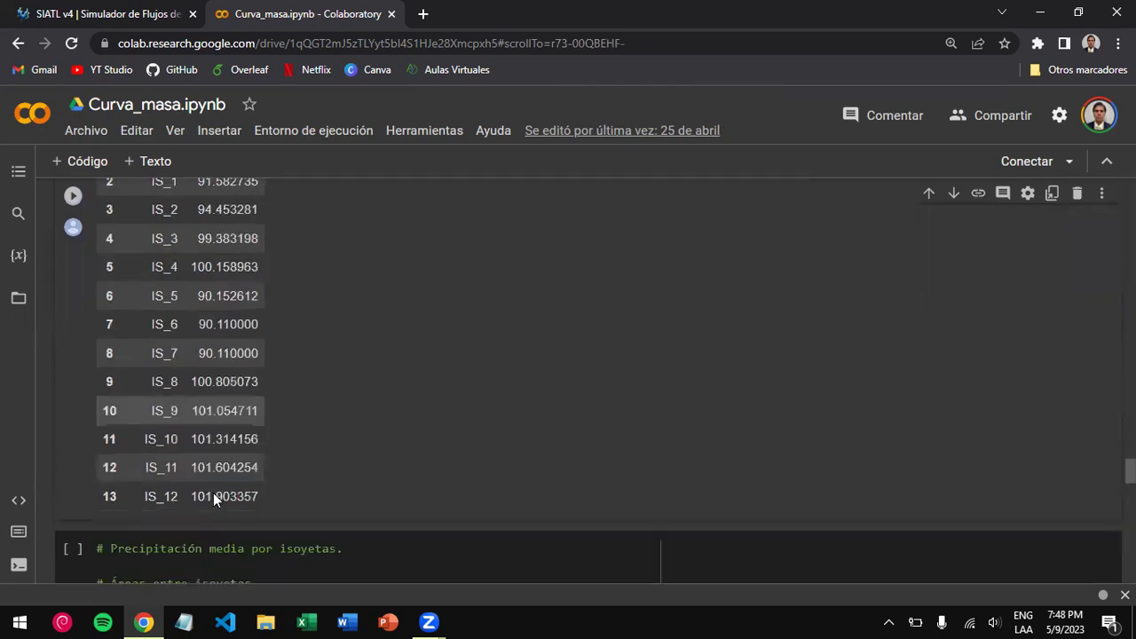
scroll(213, 493, up, 2)
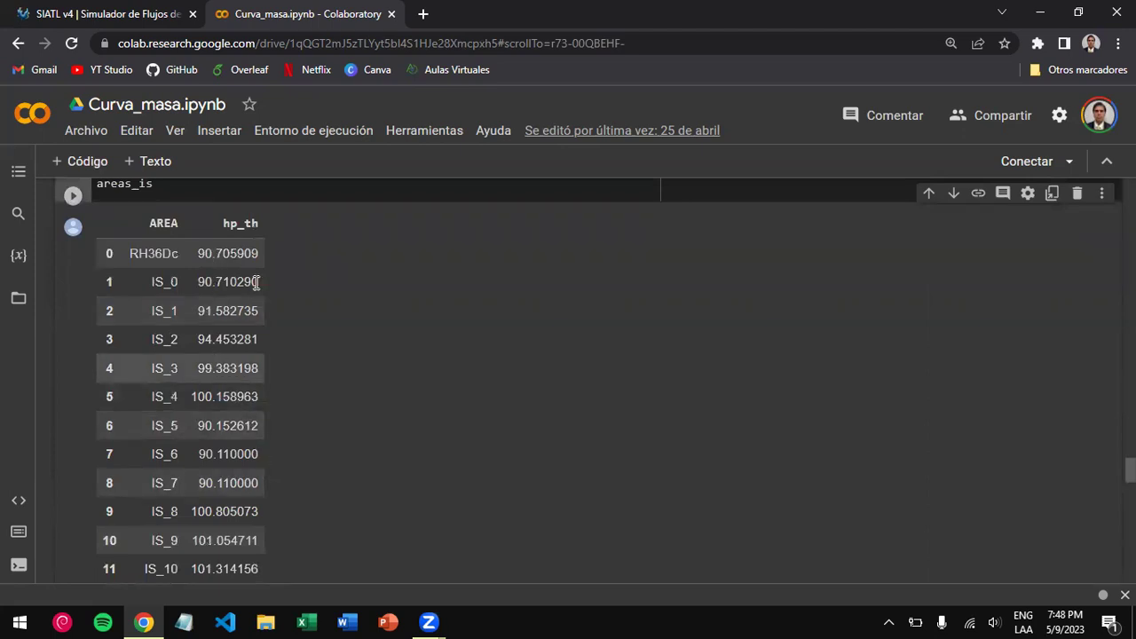
scroll(261, 398, down, 2)
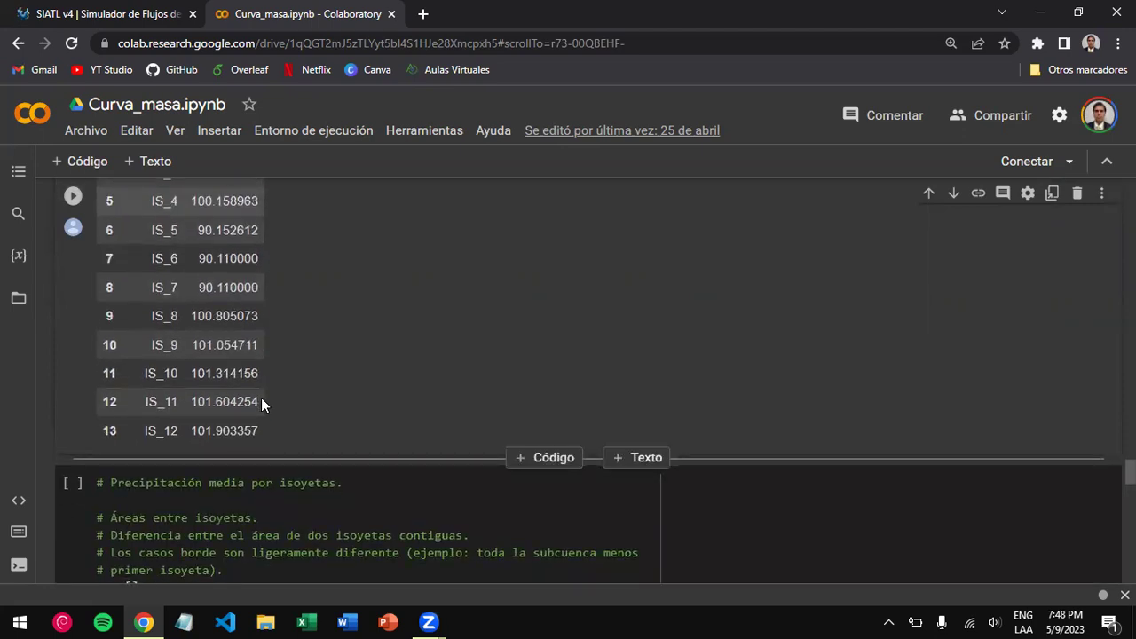
- Read the code for mean precipitation by isohyets and inspect the hp_area, hp_is and Fa columns of its table
scroll(266, 447, down, 5)
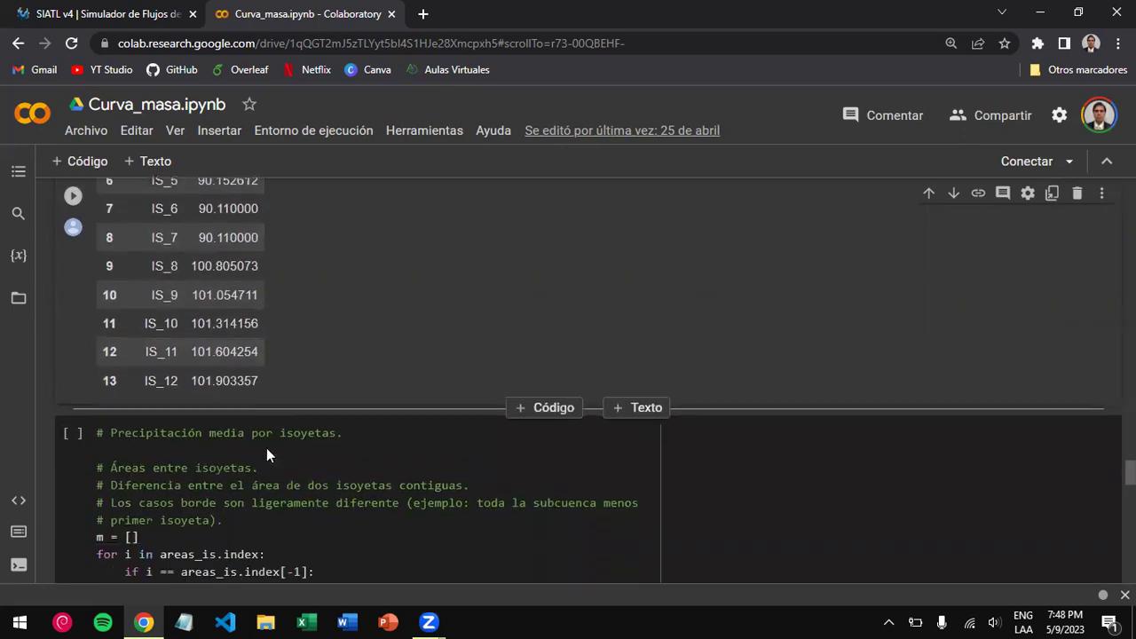
scroll(266, 447, down, 4)
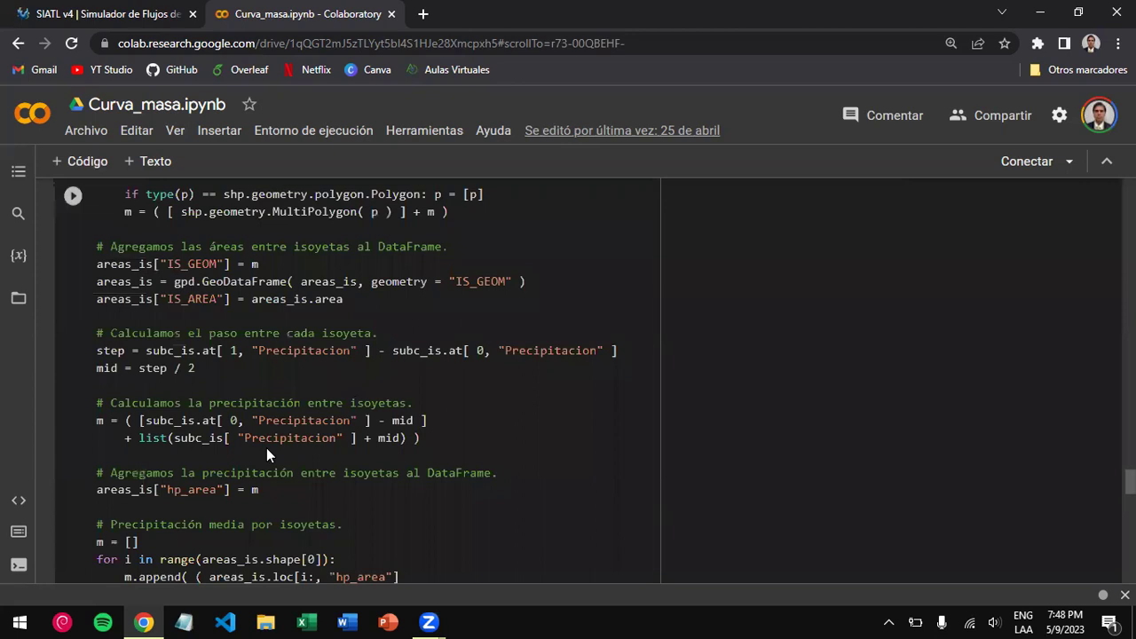
scroll(266, 447, down, 7)
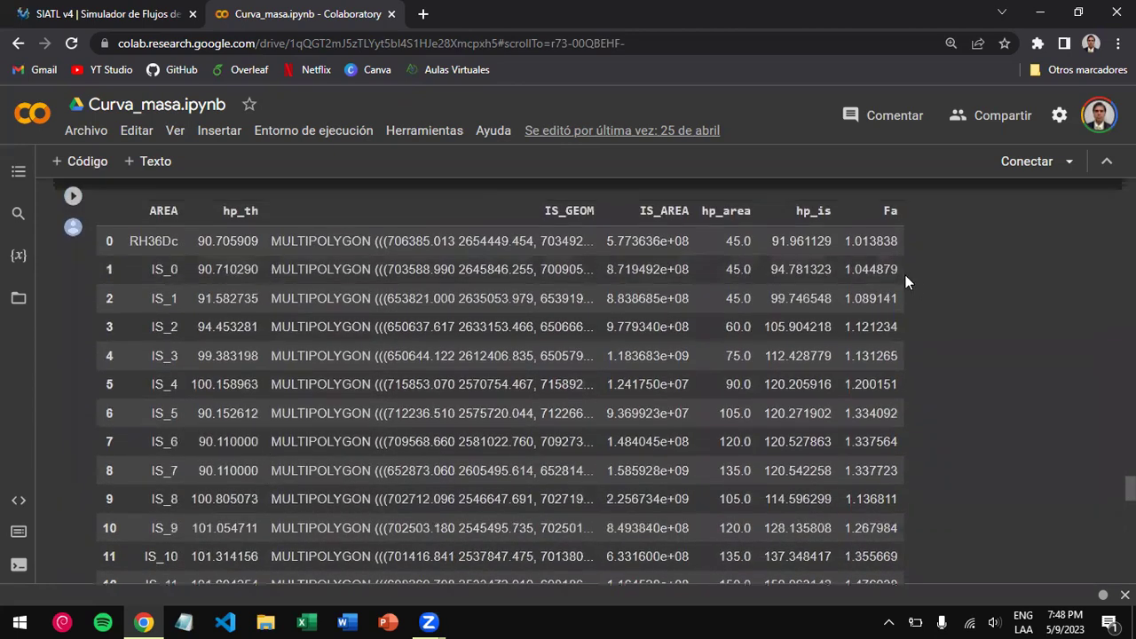
scroll(888, 284, up, 1)
scroll(892, 370, down, 3)
scroll(892, 371, down, 3)
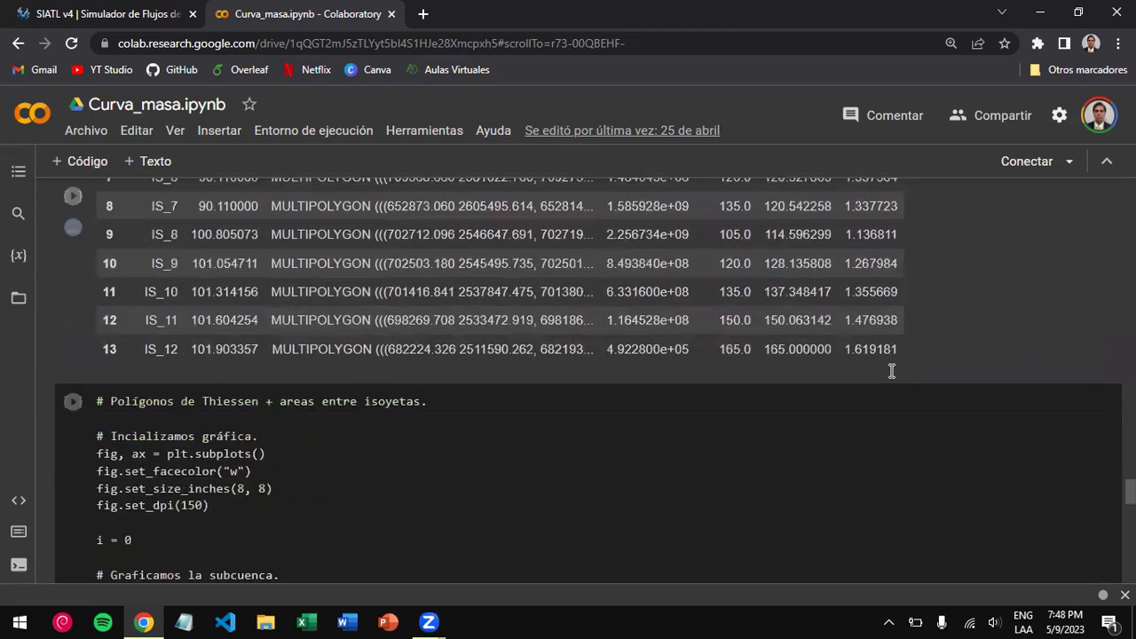
- Review the plotting code for the areas between isohyets, and examine the innermost area filled in red on the map
scroll(891, 371, down, 7)
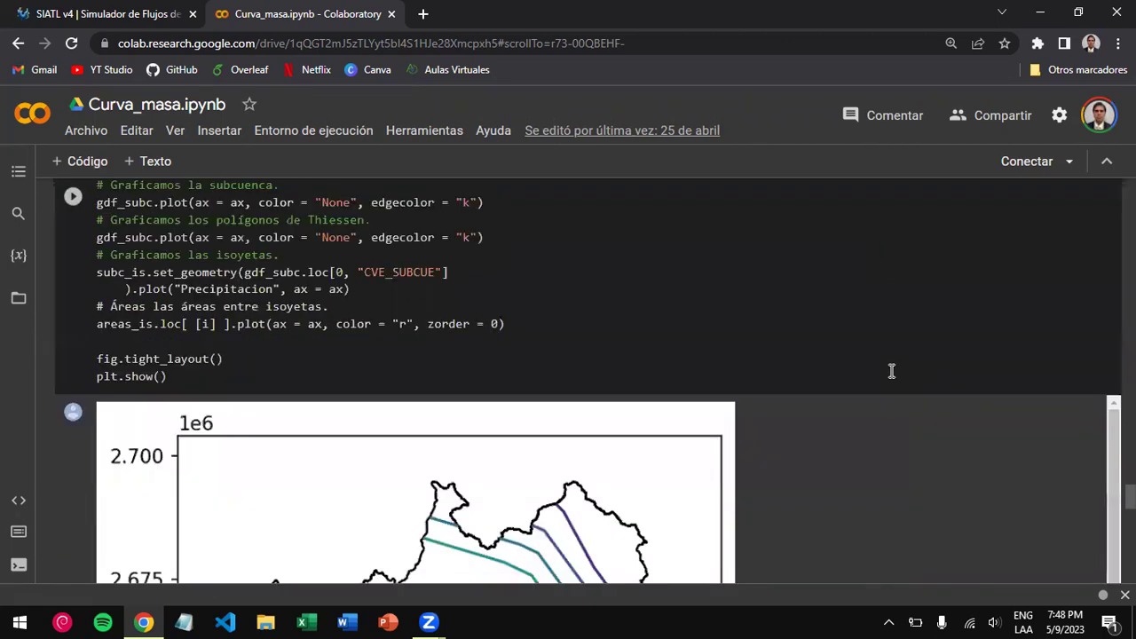
scroll(892, 371, down, 2)
scroll(892, 371, up, 2)
scroll(892, 371, up, 4)
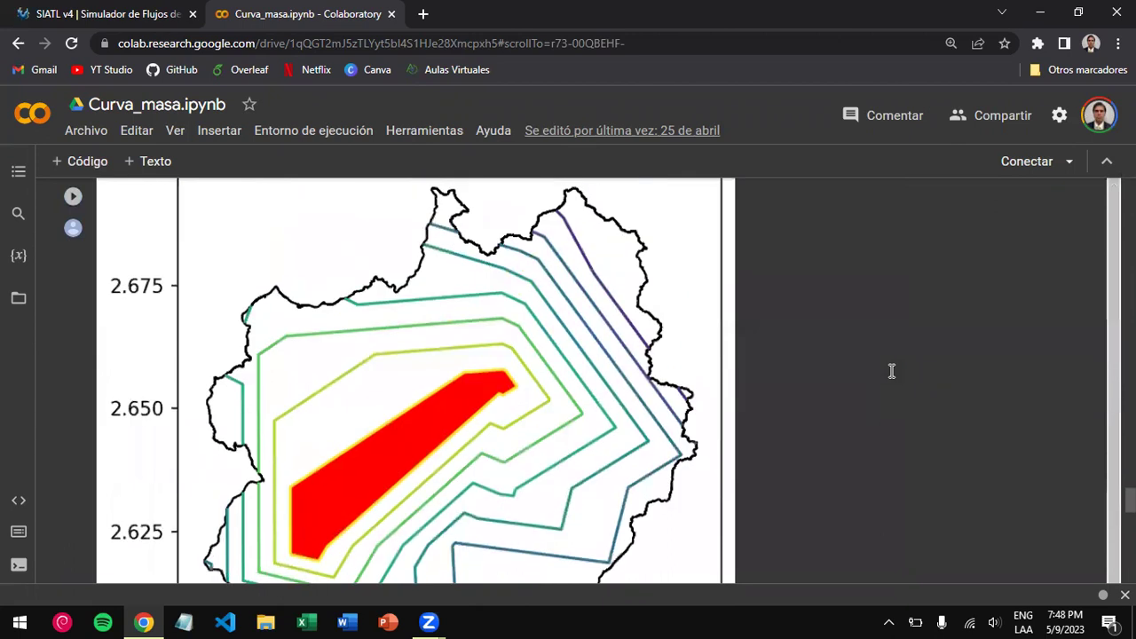
scroll(892, 371, down, 3)
scroll(892, 371, down, 1)
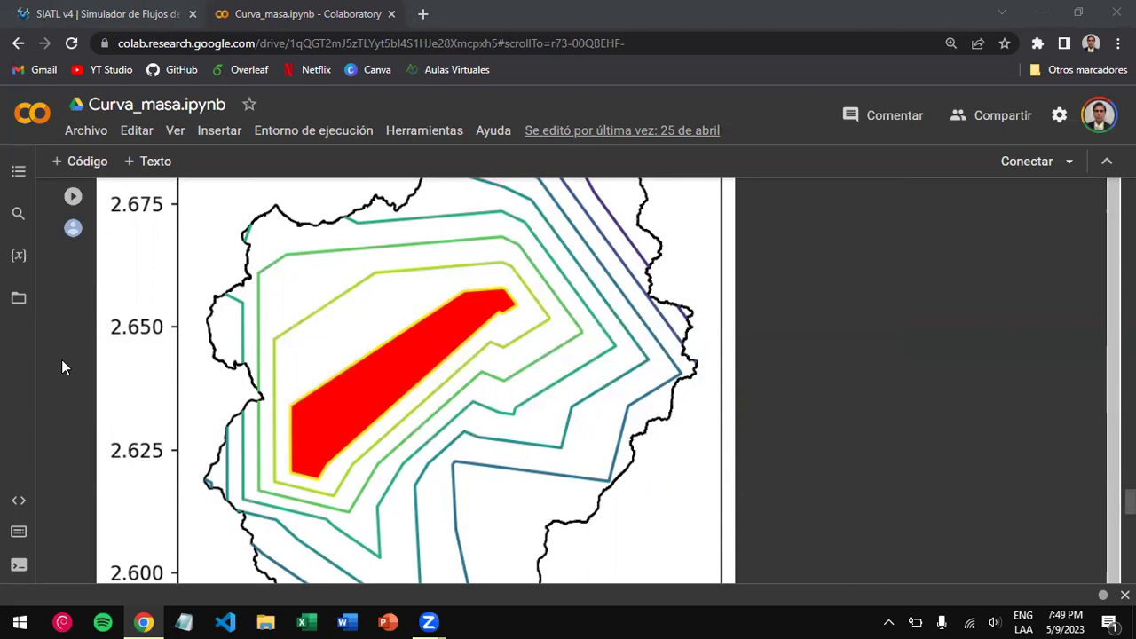
- Read the code that accumulates the EMA stations' precipitation into curva_masa with cumsum(), and inspect its table by station
scroll(61, 359, down, 6)
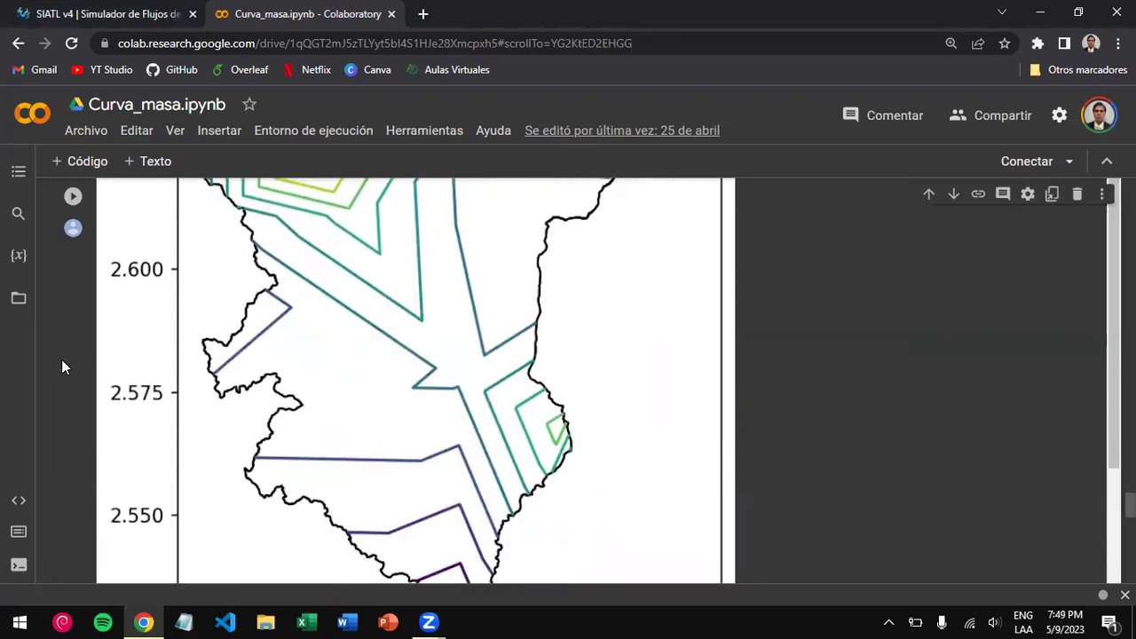
scroll(61, 359, down, 5)
scroll(61, 360, up, 2)
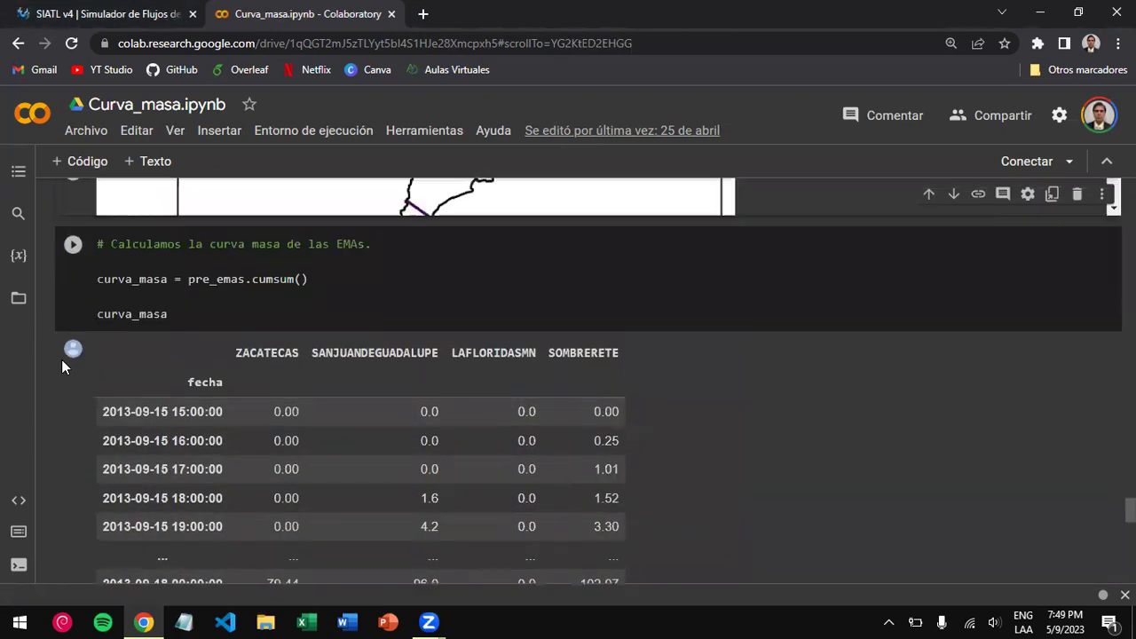
click(157, 301)
scroll(160, 310, up, 3)
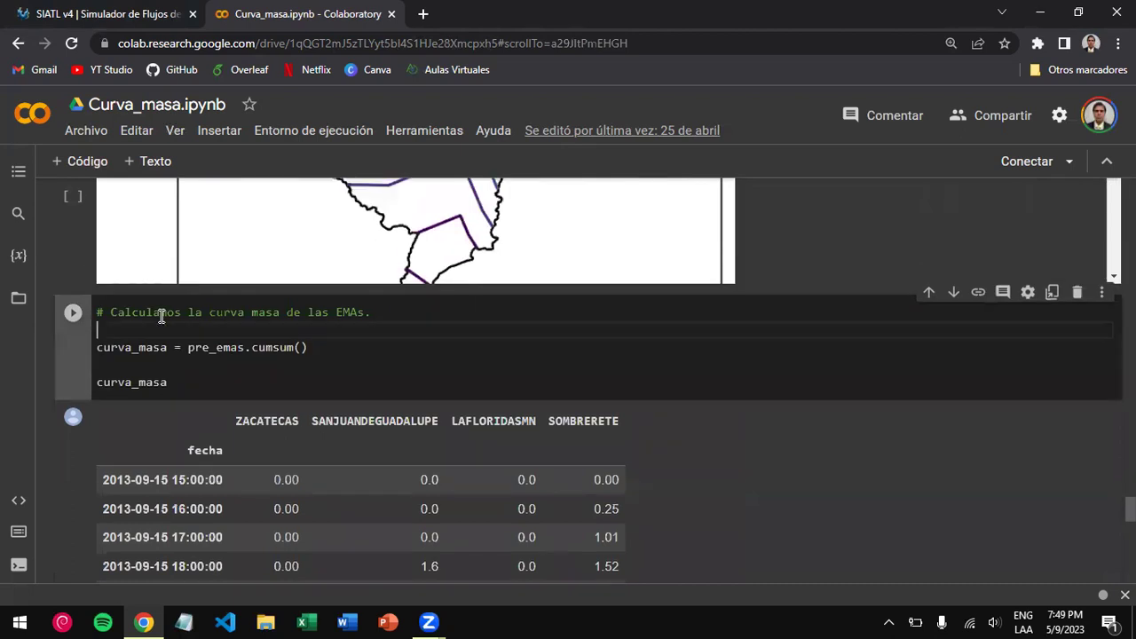
scroll(161, 316, down, 2)
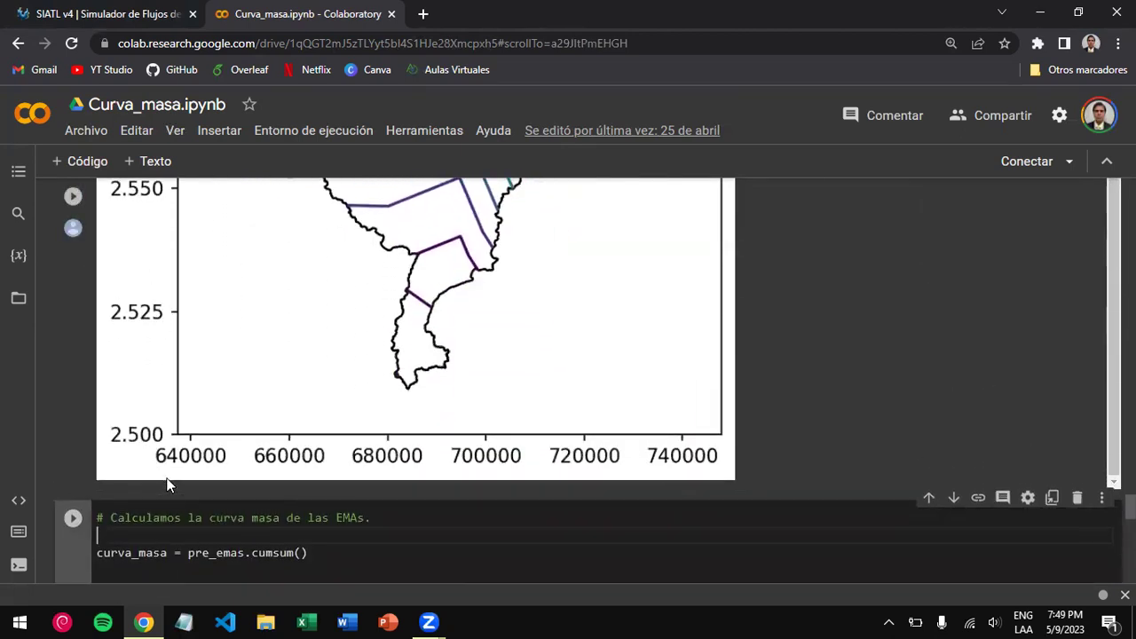
scroll(166, 486, down, 4)
scroll(166, 478, down, 1)
scroll(166, 477, up, 2)
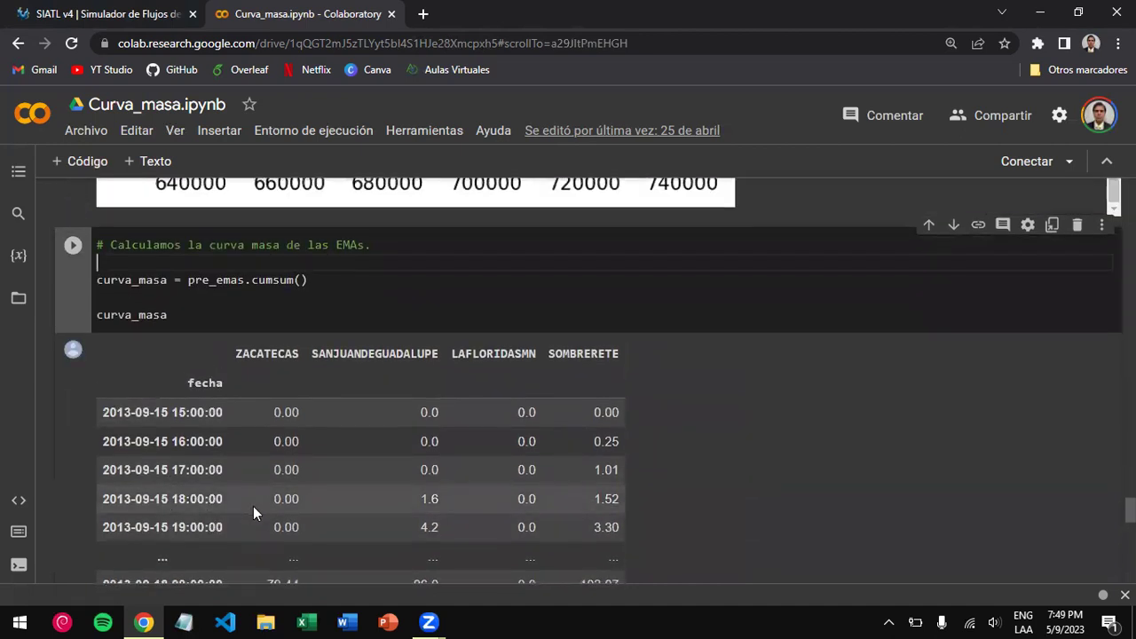
scroll(253, 512, down, 1)
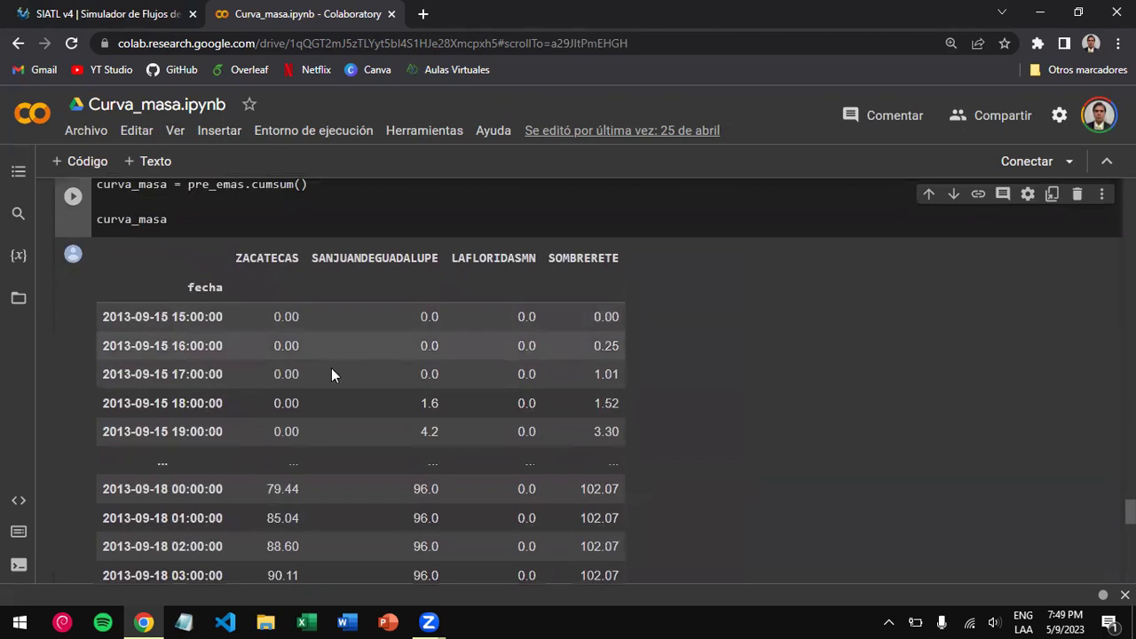
scroll(330, 438, up, 1)
click(297, 277)
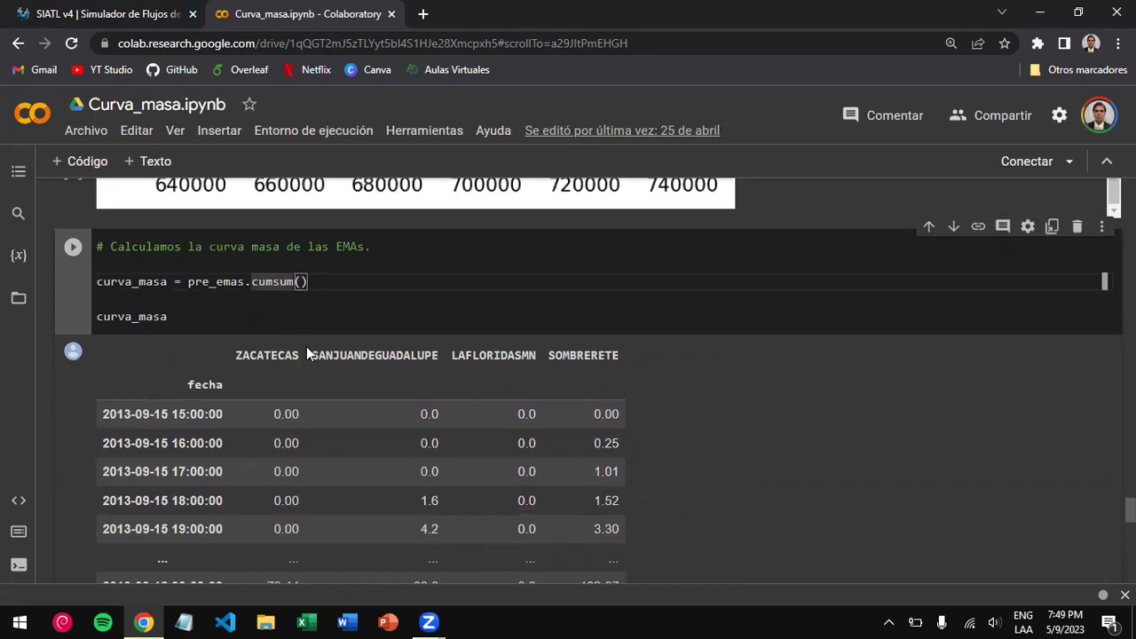
- Review the loops that compute the area-weighted mass curve for every isohyet area, and inspect the extended curva_masa table
scroll(306, 346, down, 9)
scroll(306, 346, up, 2)
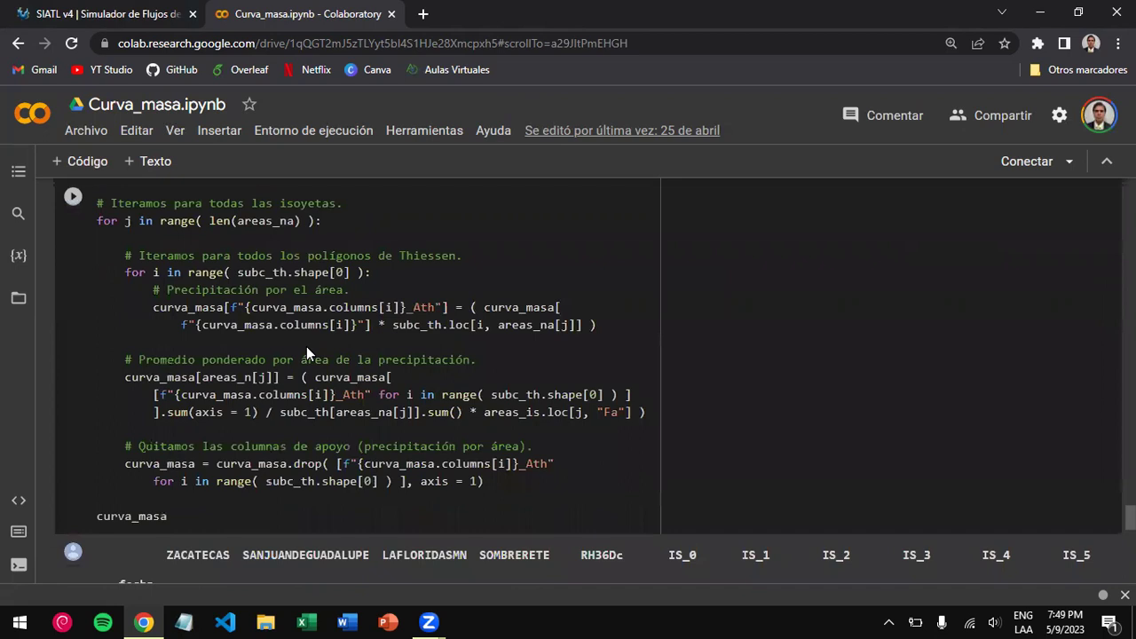
scroll(306, 346, up, 1)
scroll(306, 346, down, 3)
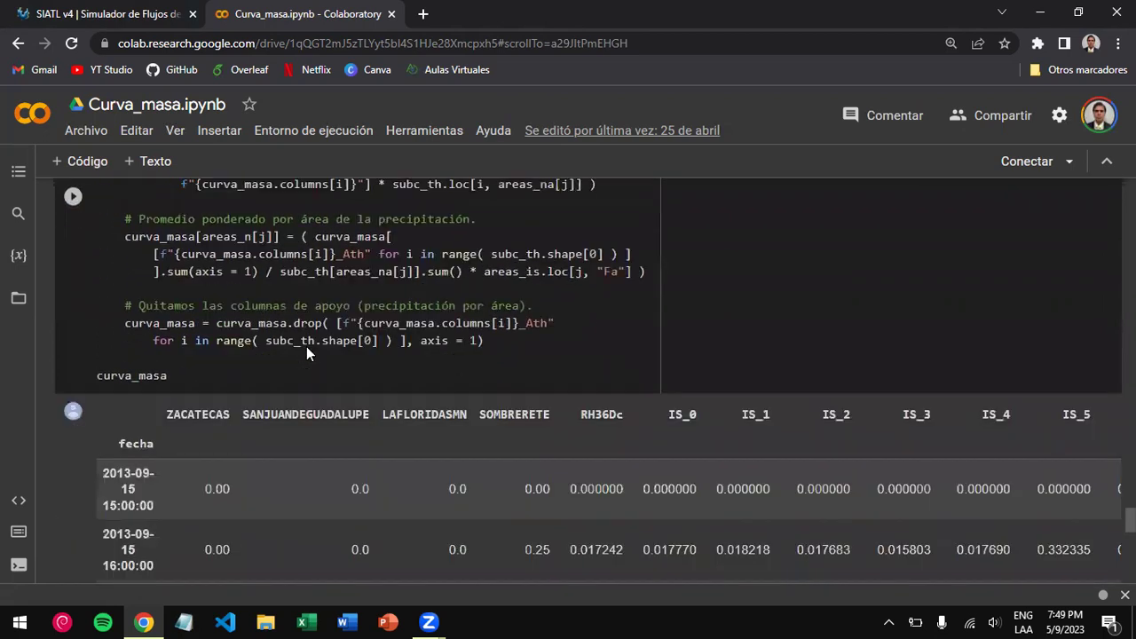
scroll(306, 350, down, 5)
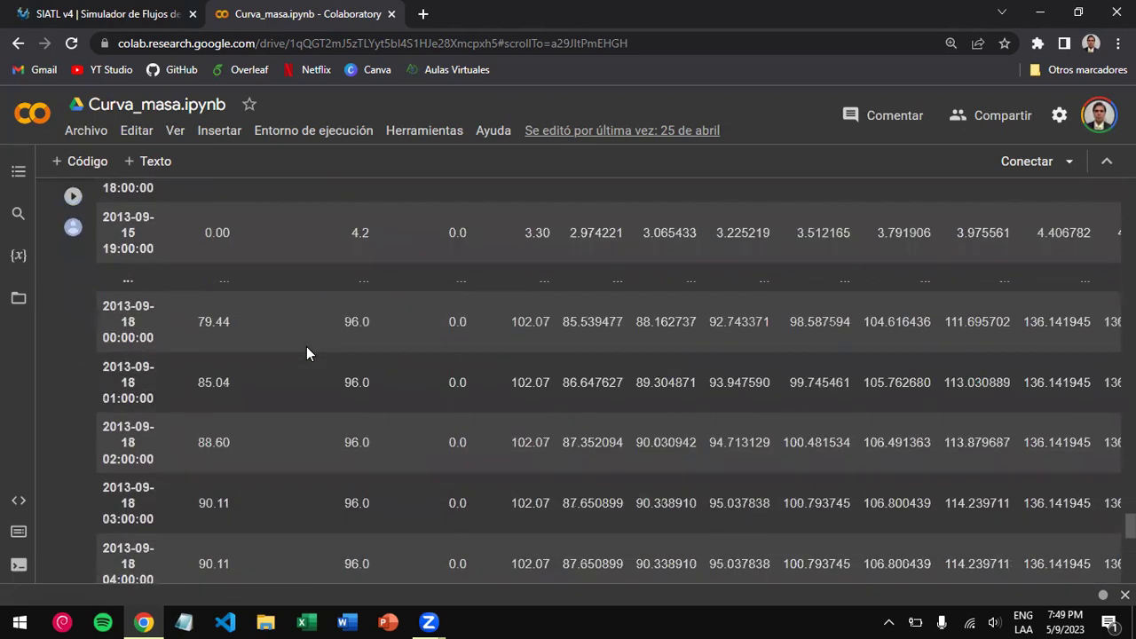
- Read the code deriving hp and i and saving curva_masa_media.csv, and examine the plotted mean mass curve over its full date range
scroll(306, 350, down, 6)
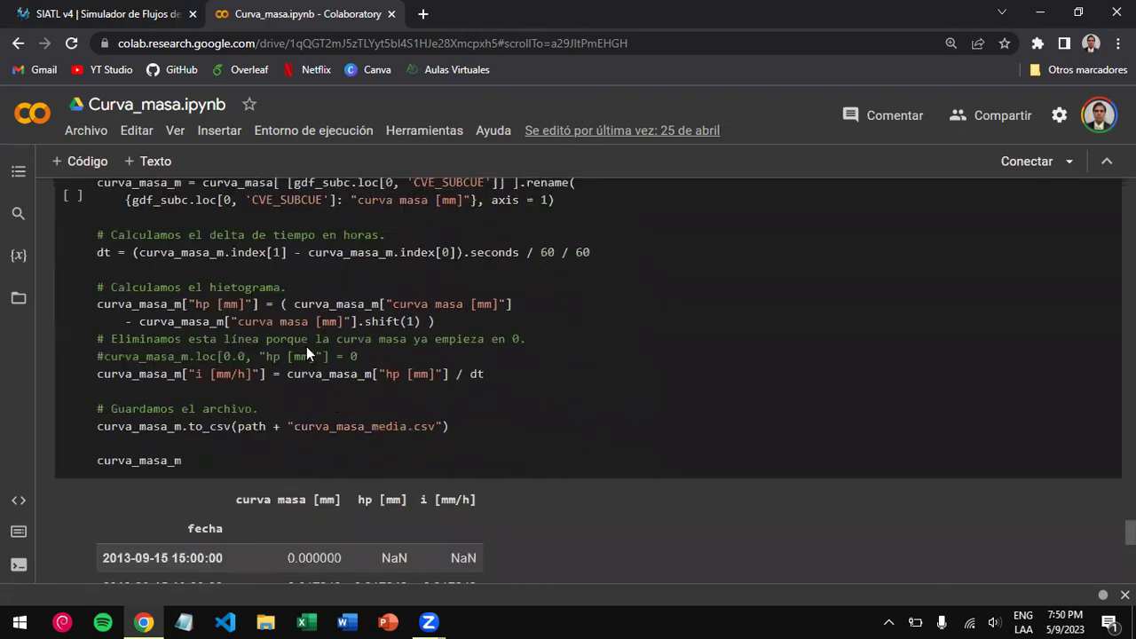
scroll(306, 351, down, 3)
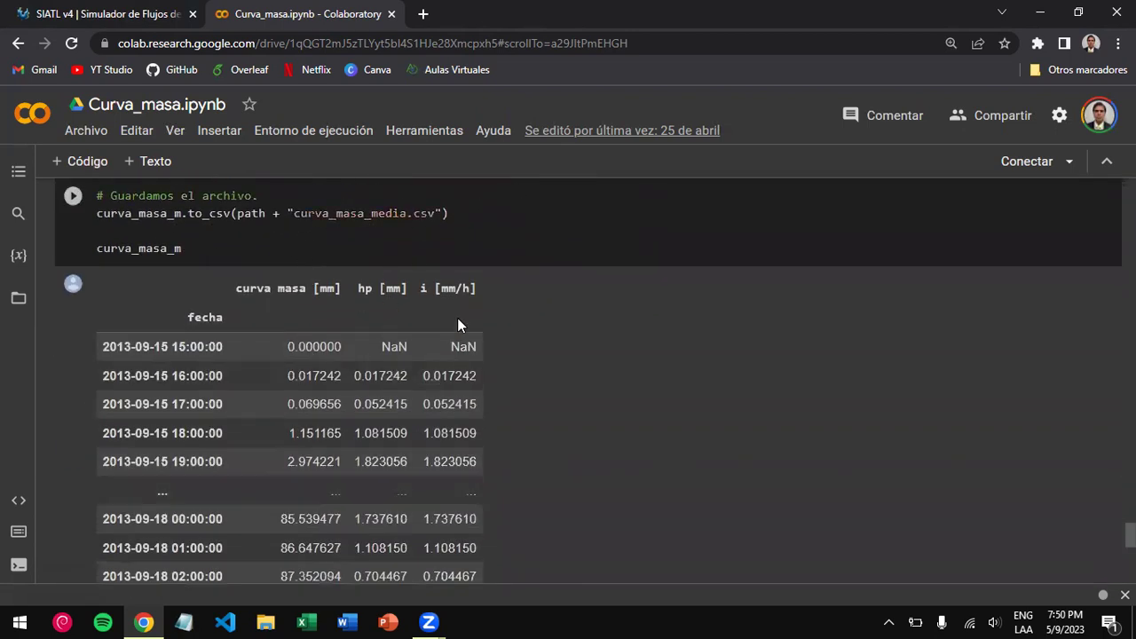
scroll(460, 505, down, 10)
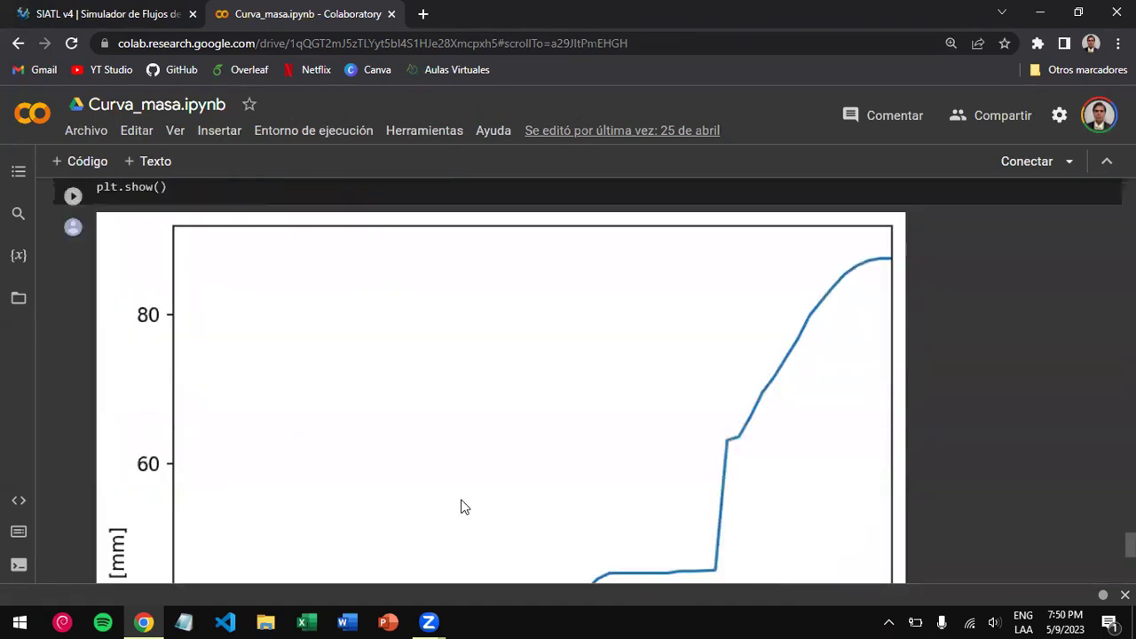
scroll(460, 507, down, 6)
scroll(461, 507, up, 5)
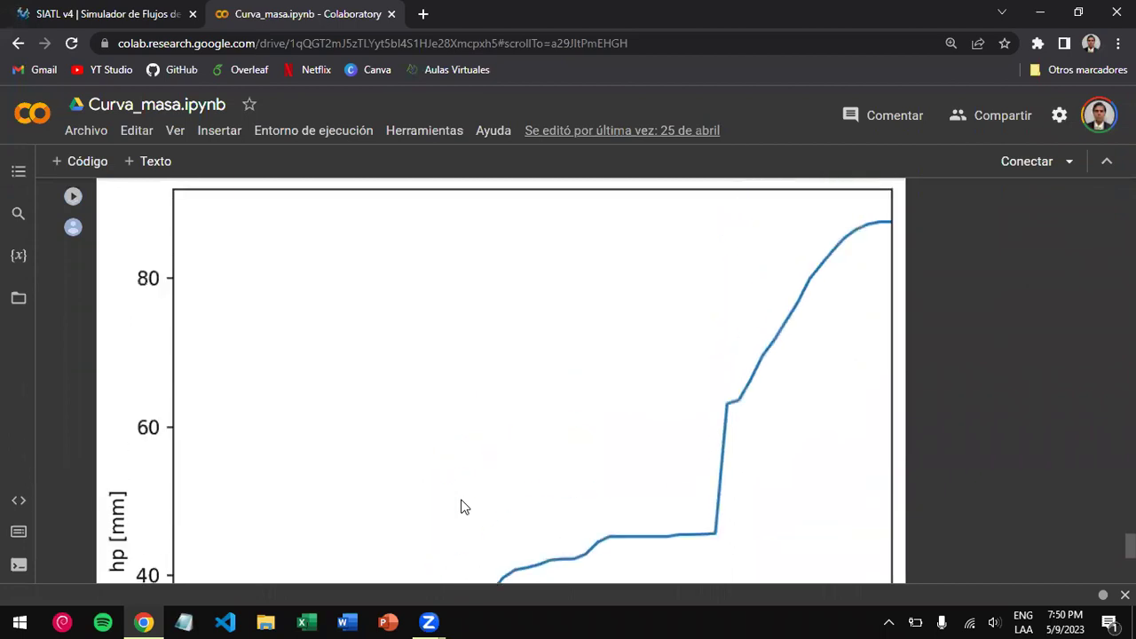
scroll(460, 507, up, 2)
scroll(461, 506, down, 3)
scroll(461, 507, down, 3)
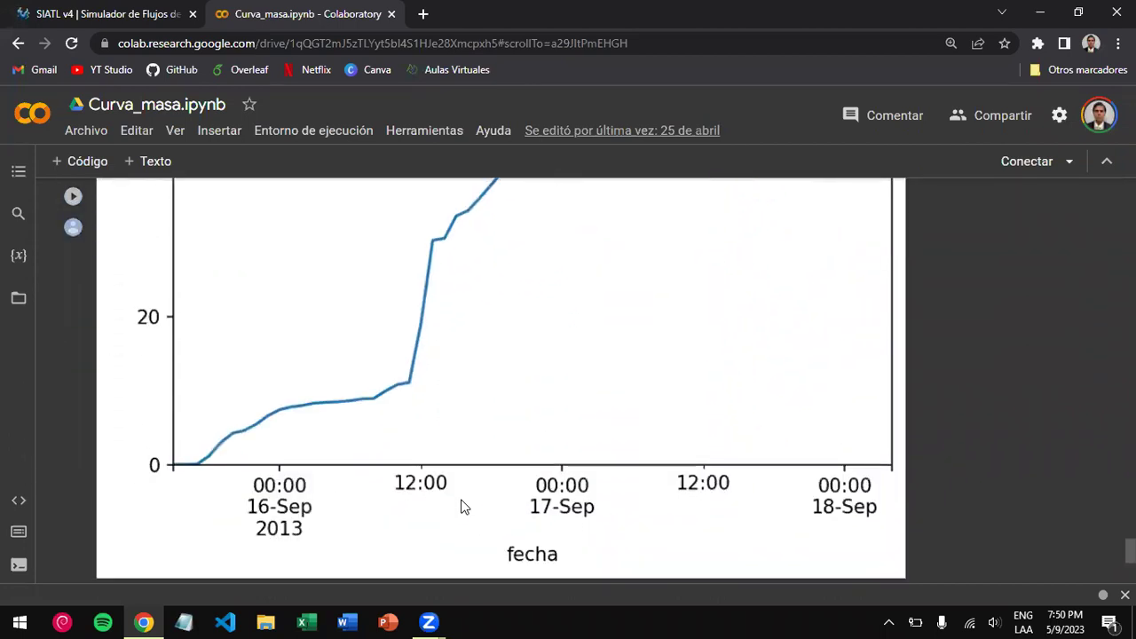
- Review the Hietograma plotting code and examine the hp bar chart from its highest peak to the date axis
scroll(461, 507, down, 4)
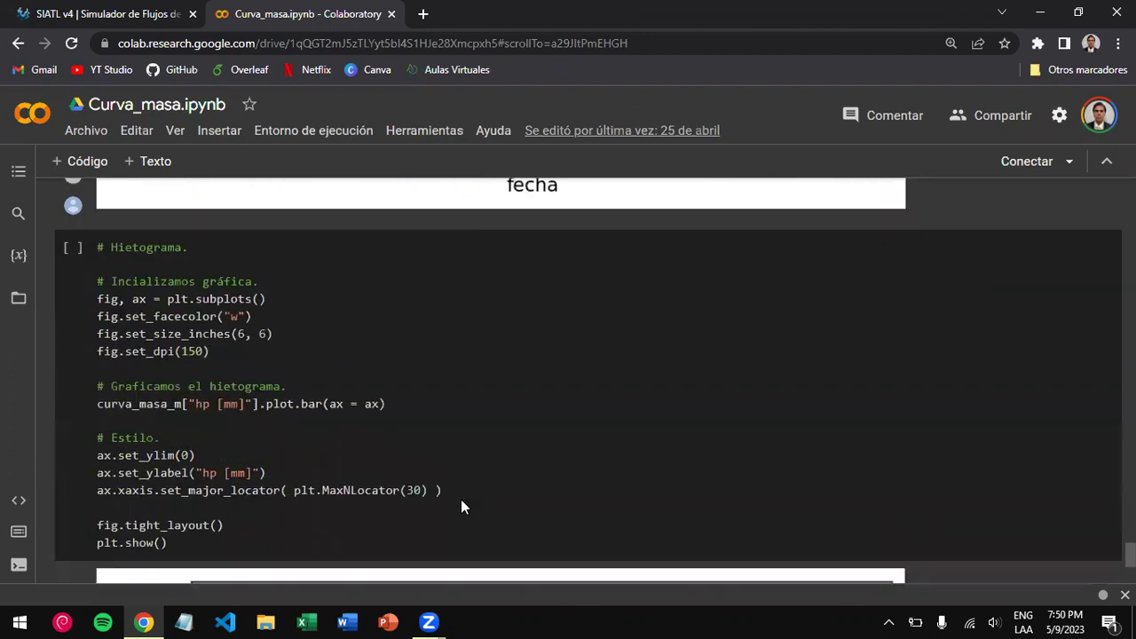
scroll(461, 507, down, 6)
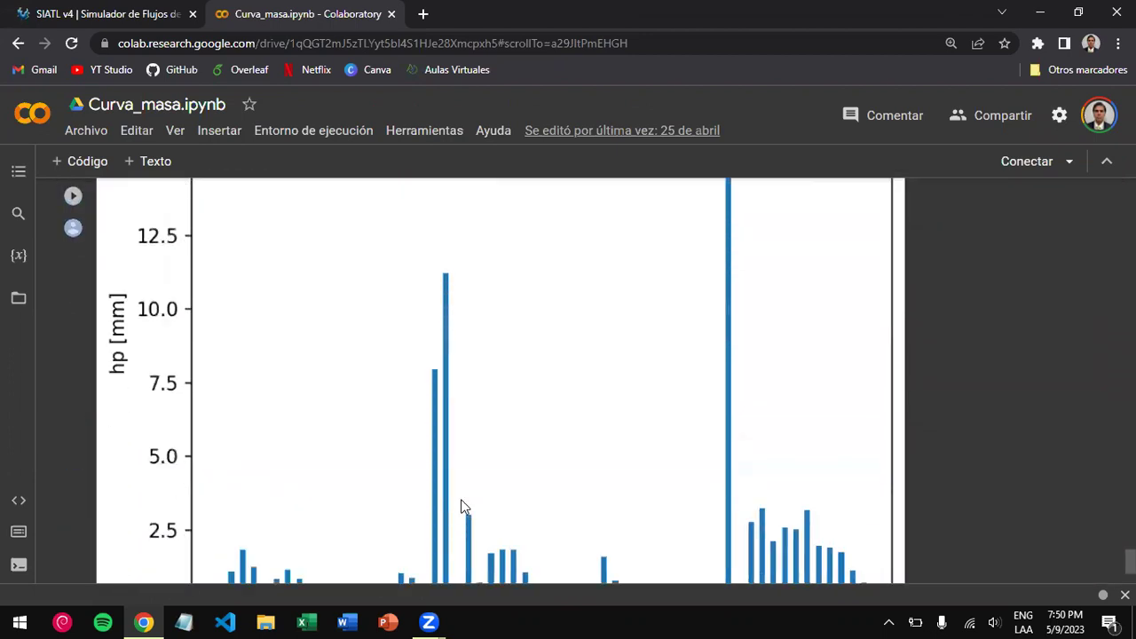
scroll(461, 506, down, 2)
scroll(461, 507, up, 3)
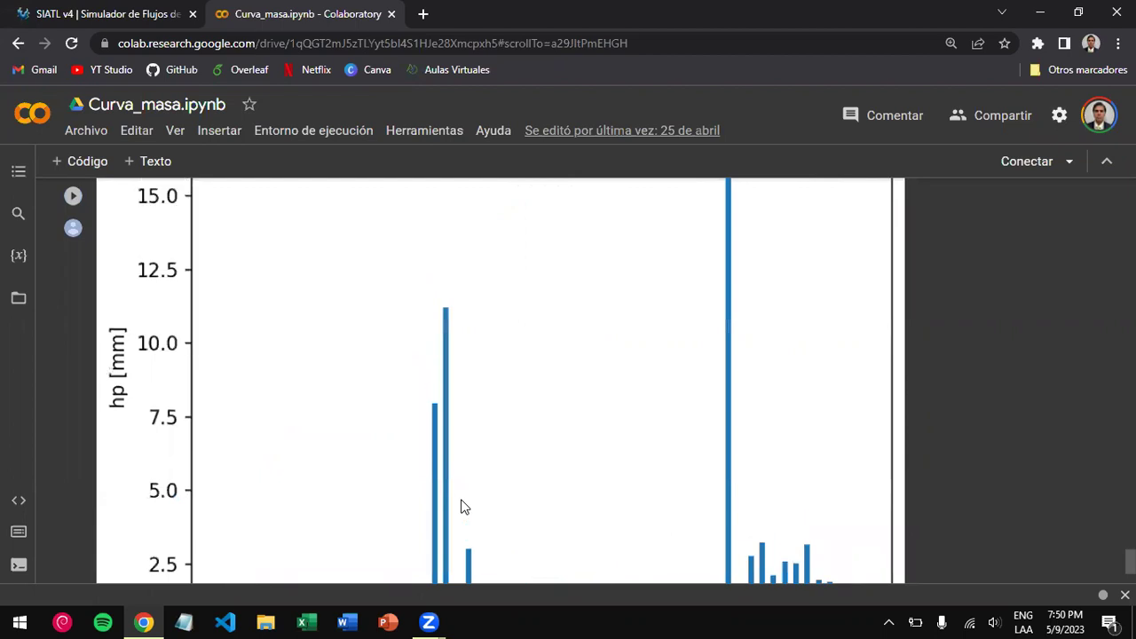
scroll(460, 506, up, 2)
scroll(461, 507, down, 6)
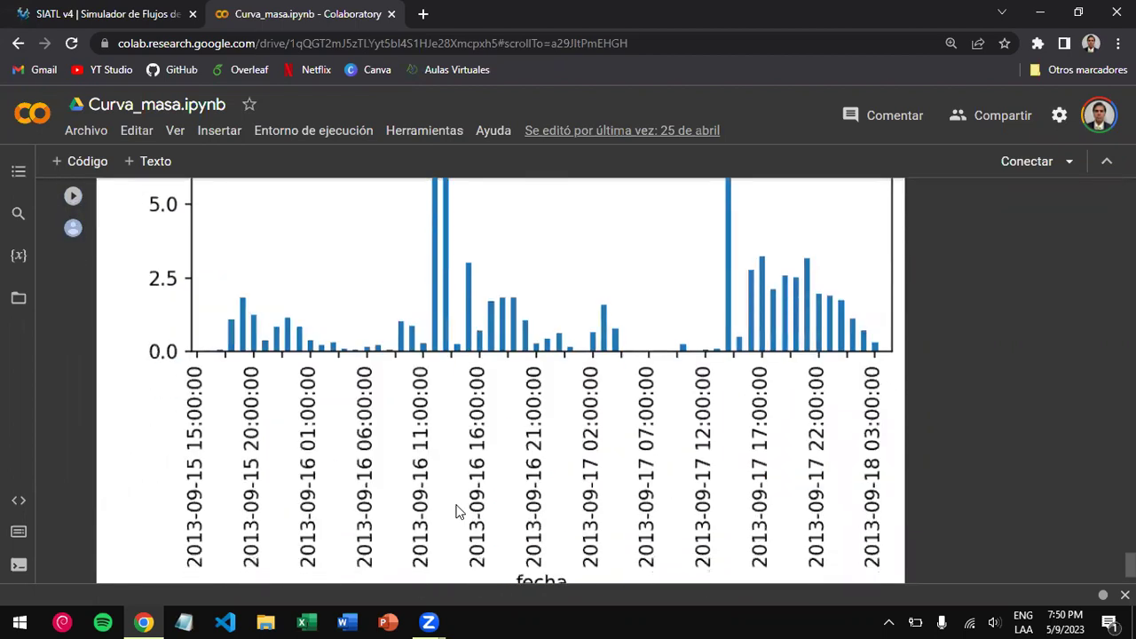
scroll(456, 511, down, 6)
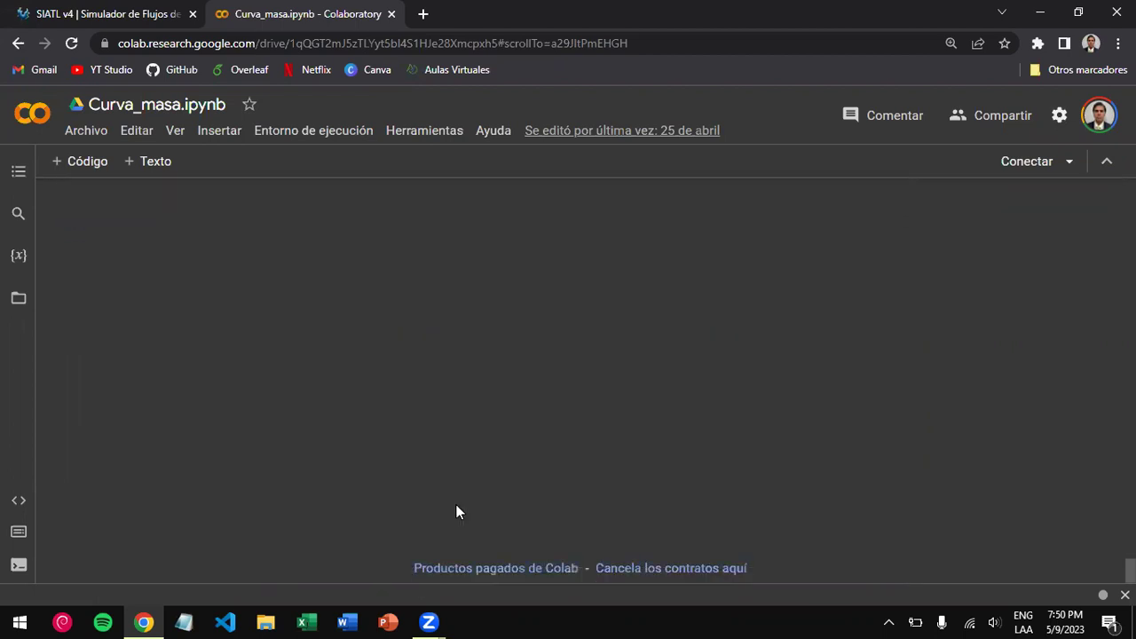
scroll(456, 511, up, 6)
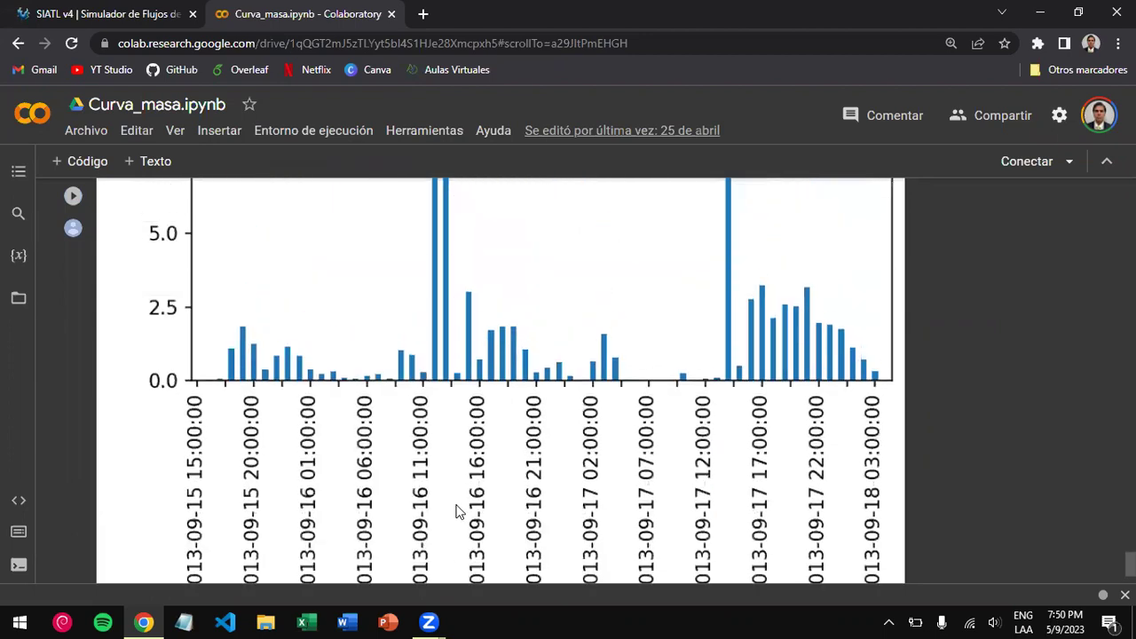
scroll(456, 511, up, 4)
scroll(578, 426, up, 1)
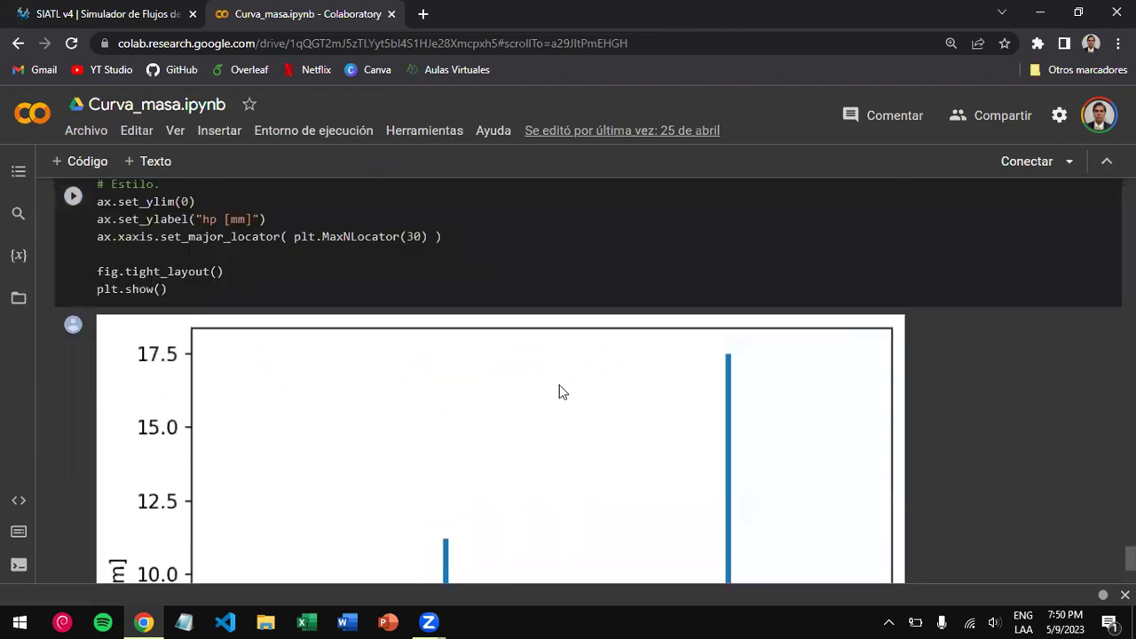
scroll(572, 338, down, 2)
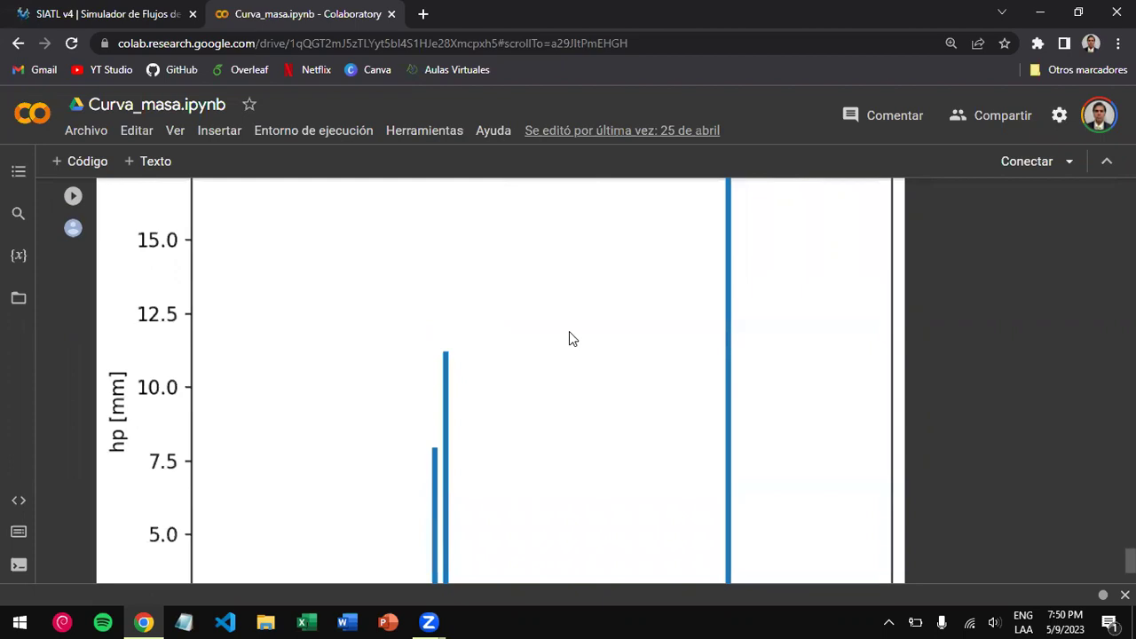